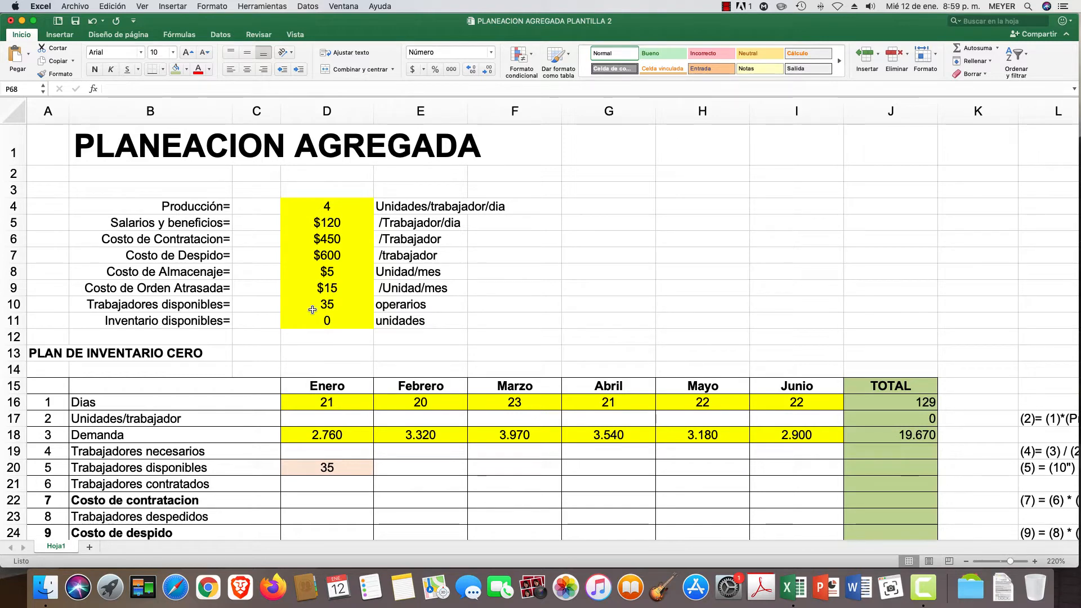
key(Return)
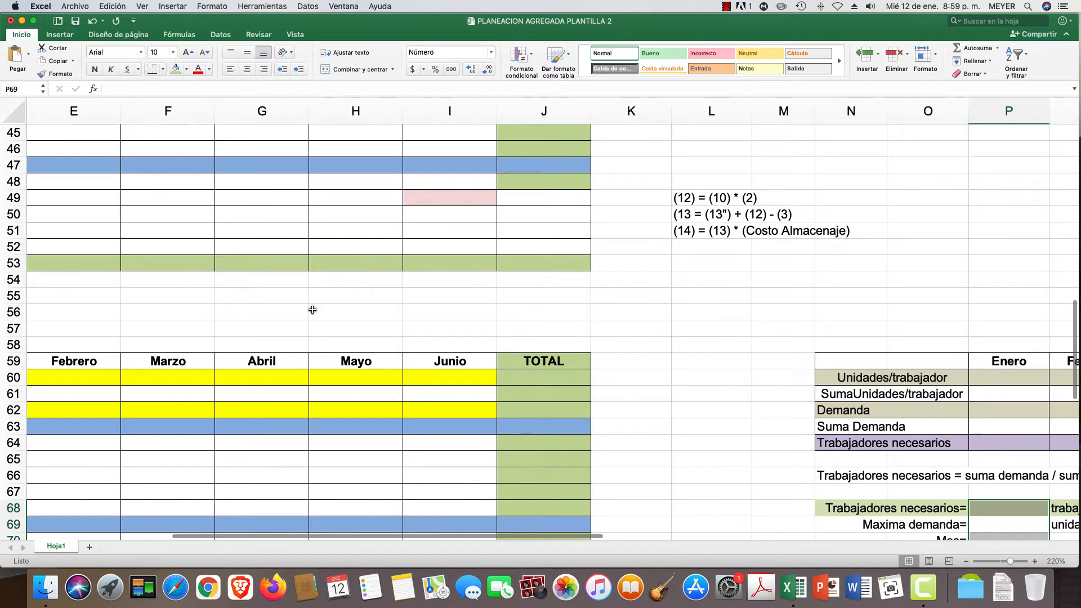
scroll(313, 309, left, 10)
scroll(312, 309, up, 15)
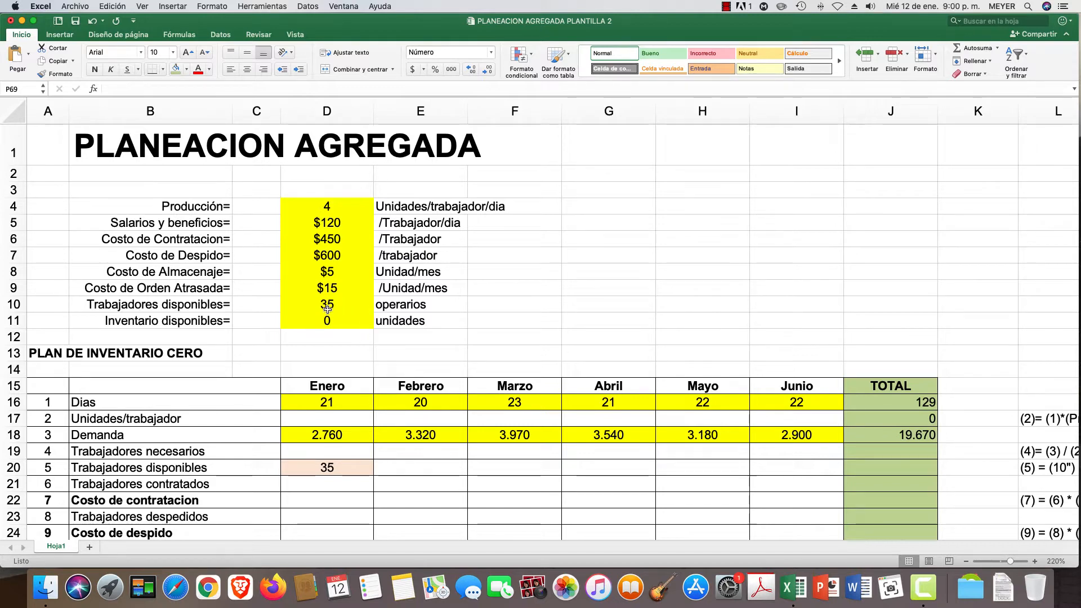
- Check the formula behind the initial net inventory in C28 and set the available inventory in D11 to 500 units
click(296, 323)
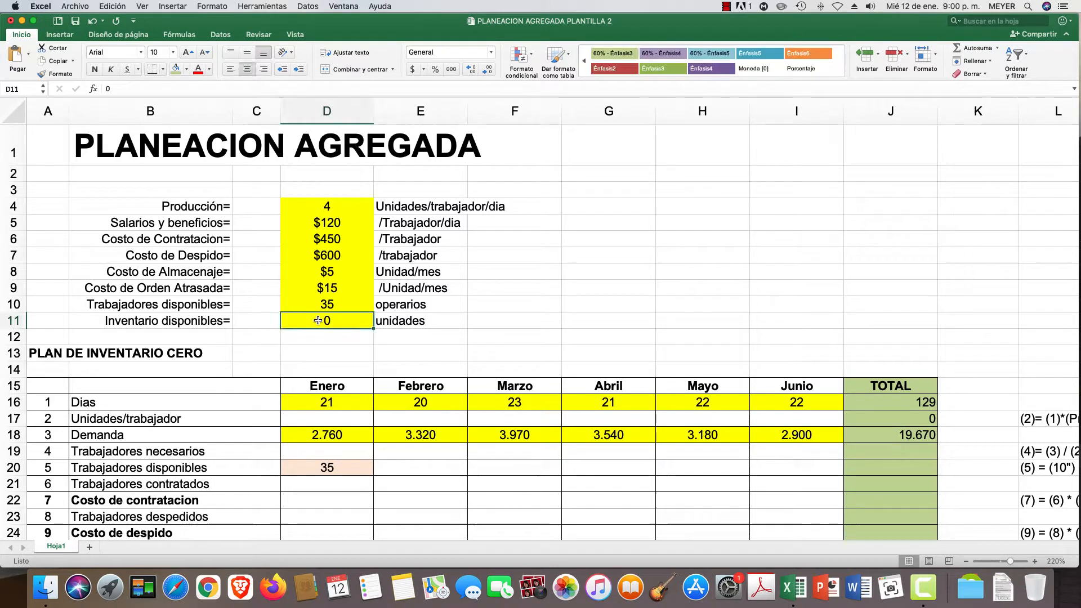
scroll(272, 320, down, 5)
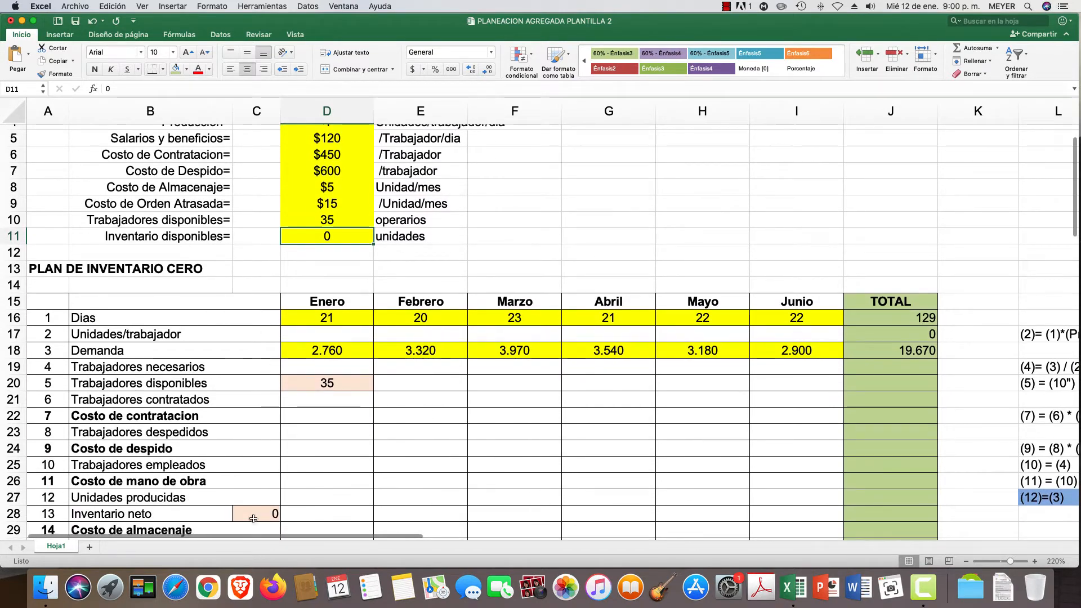
click(254, 515)
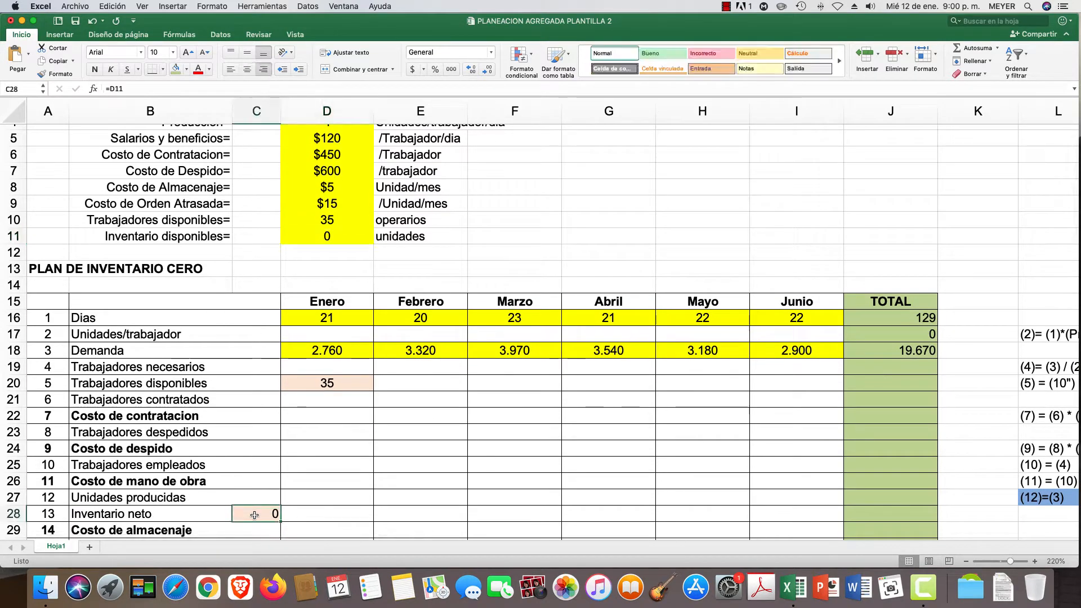
click(327, 237)
text(500)
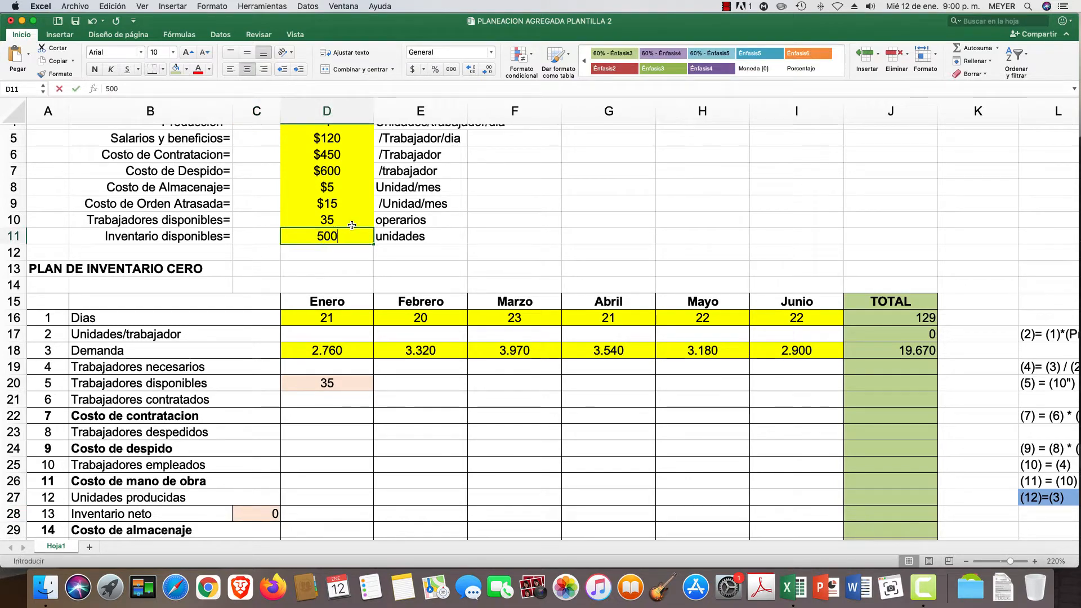
key(Return)
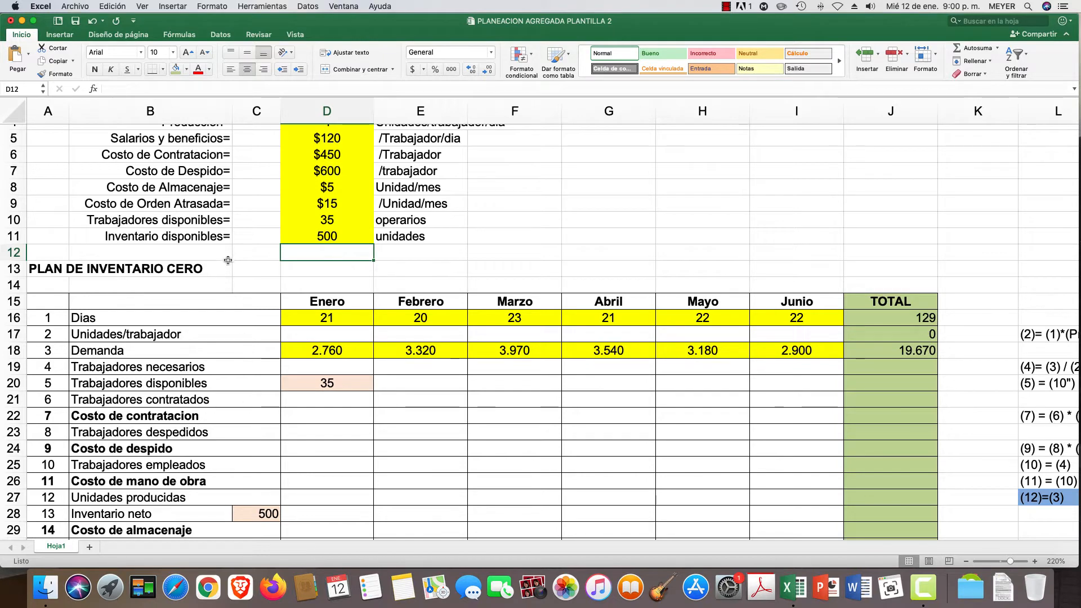
- Trace the precedents of January's available workers in D20, which should match the input in D10, and remove the arrows
scroll(228, 261, up, 5)
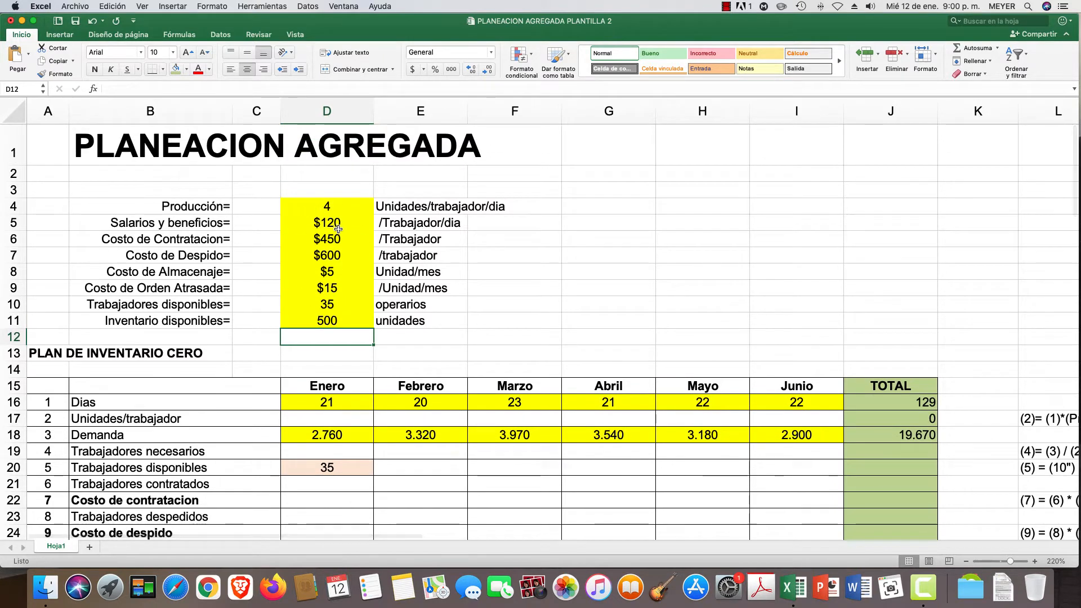
click(328, 304)
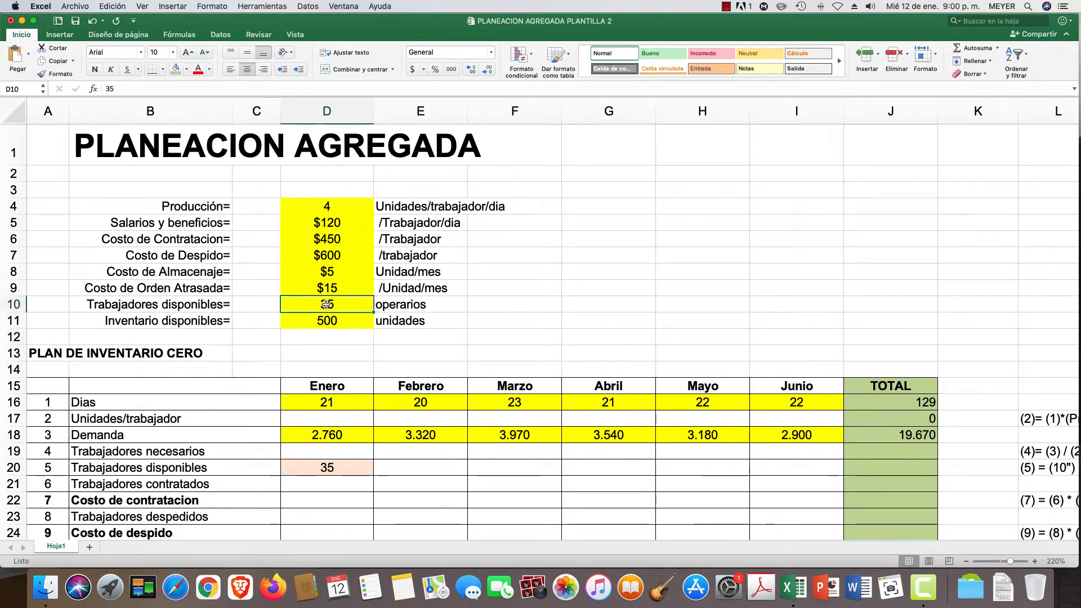
click(330, 468)
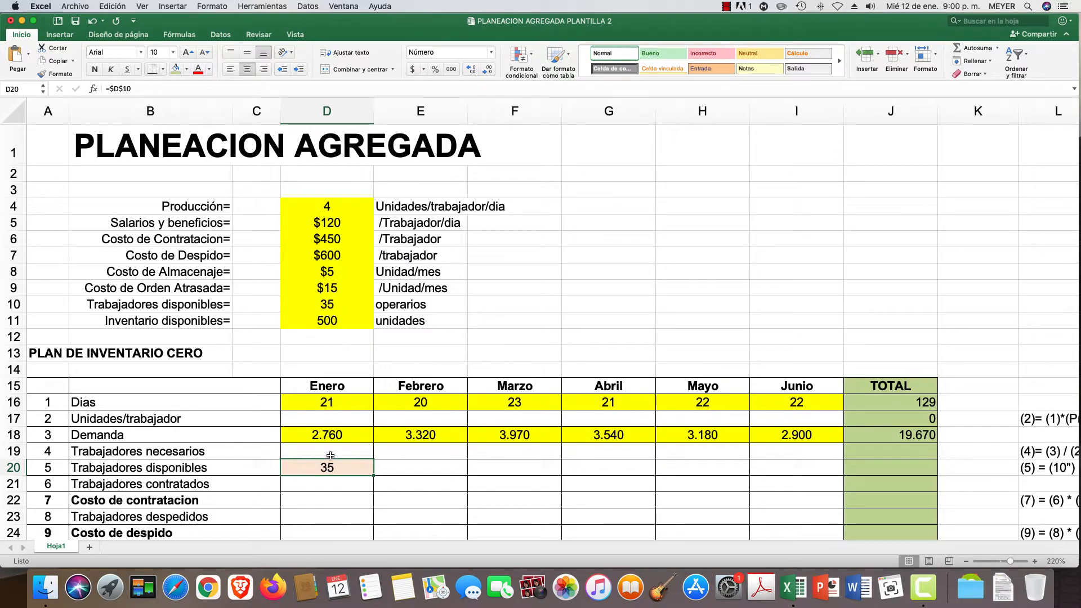
click(187, 37)
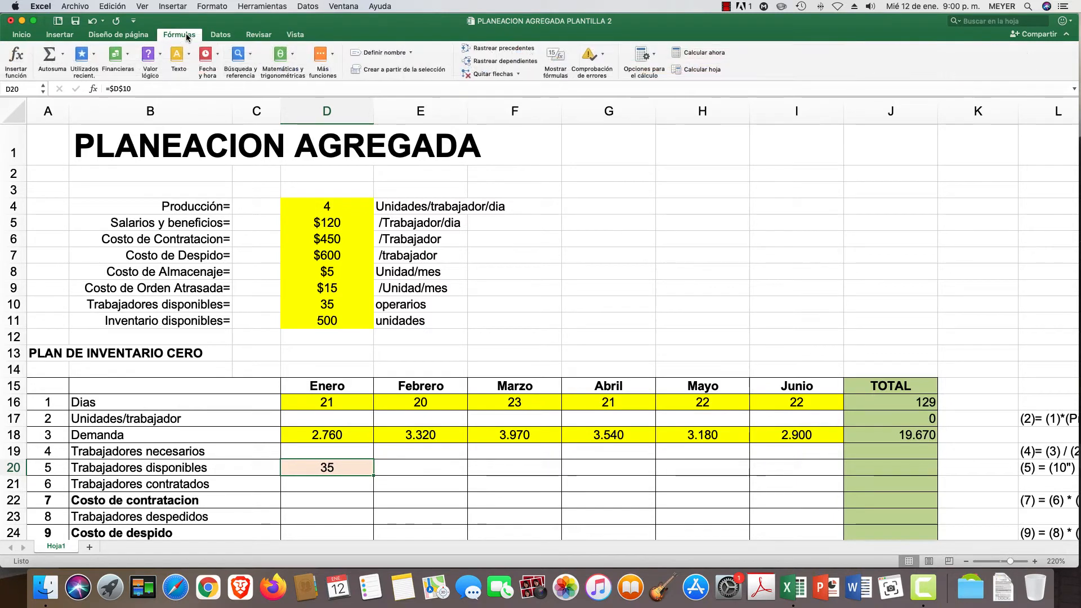
click(491, 49)
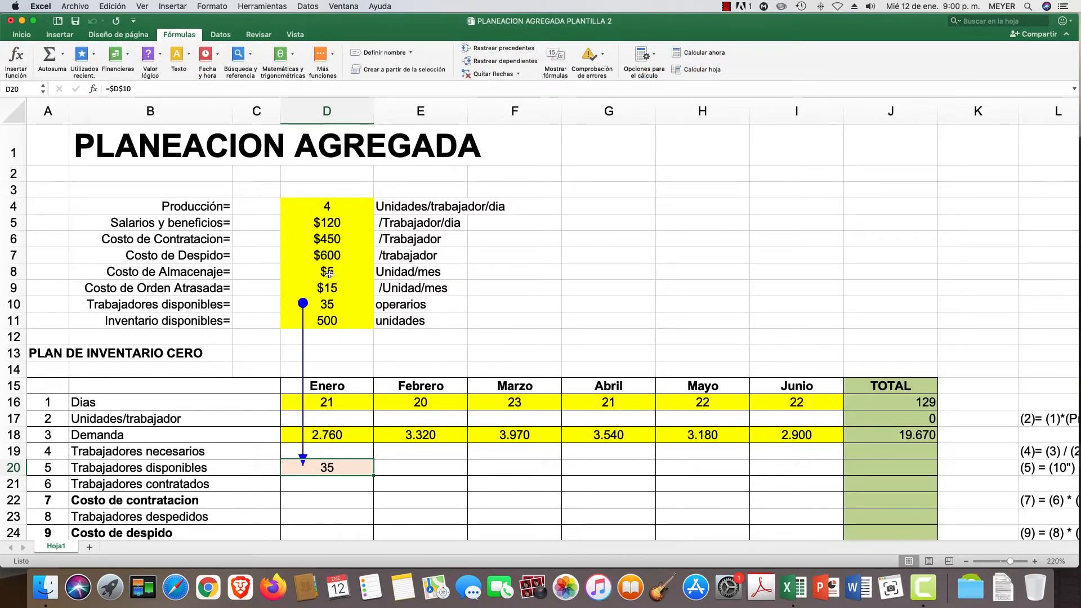
click(494, 73)
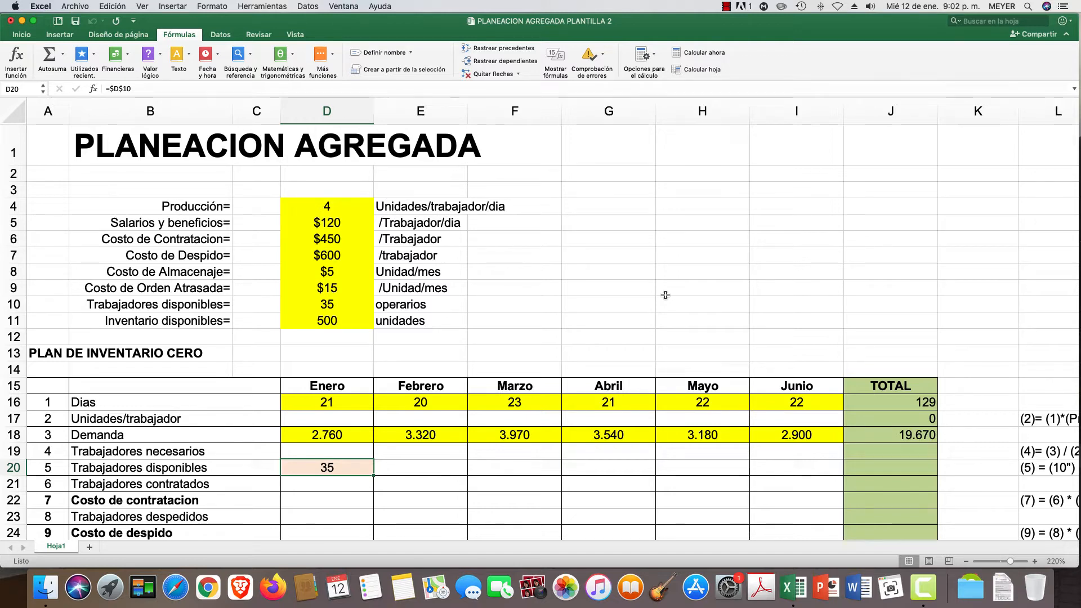
- Set the available inventory in D11 to 0 units
scroll(642, 326, down, 5)
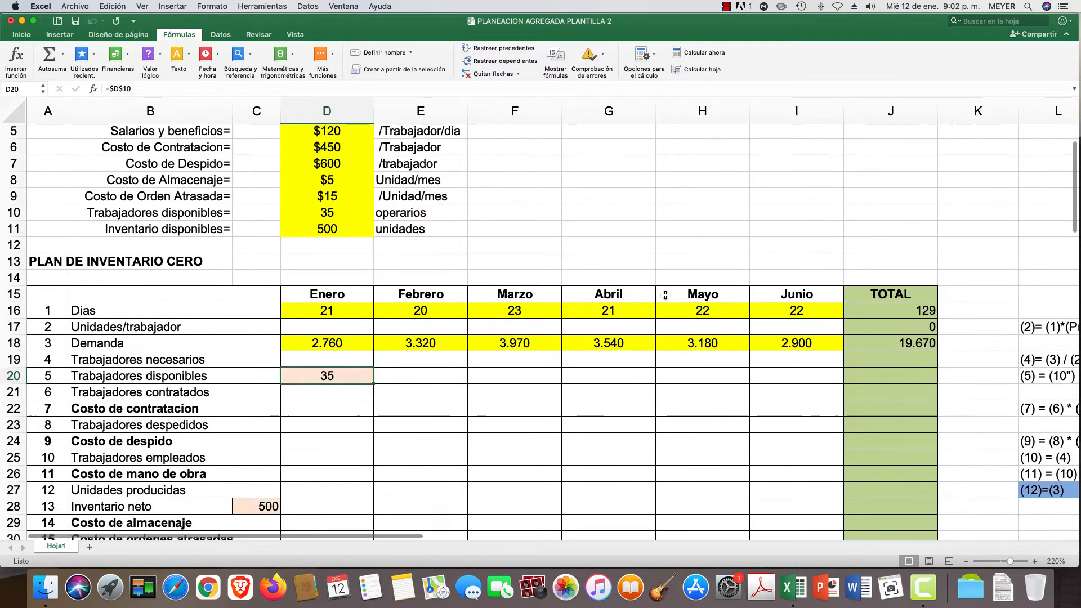
scroll(366, 498, down, 4)
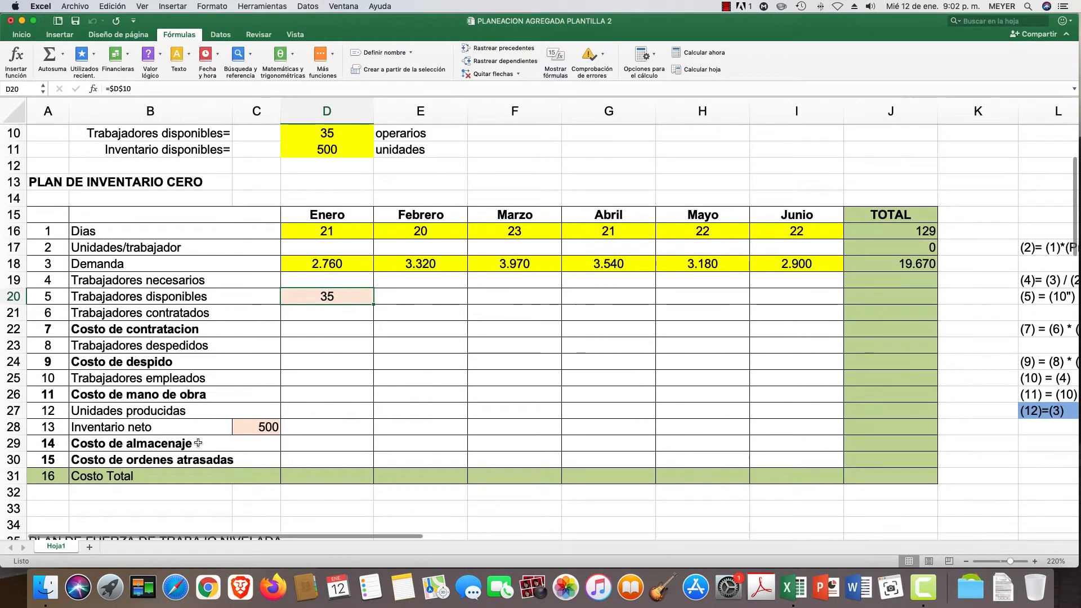
drag(314, 426, 834, 427)
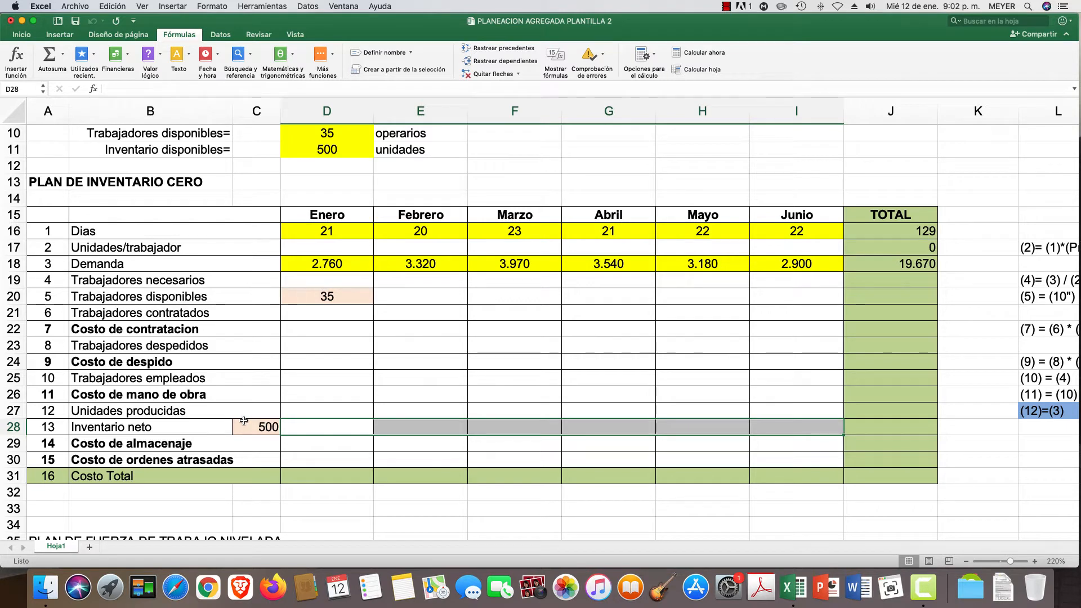
click(318, 149)
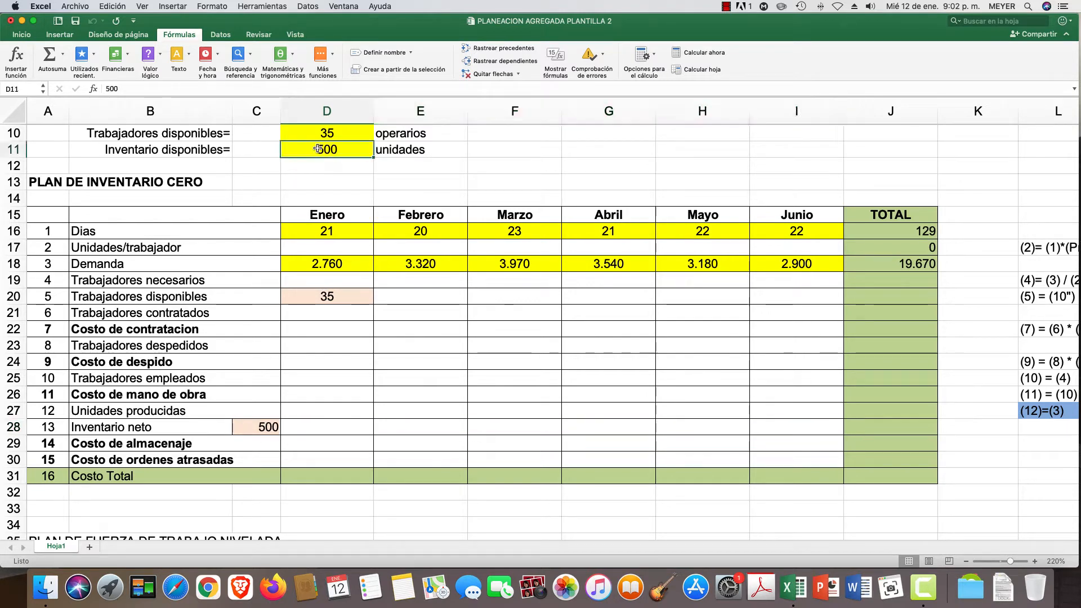
text(0)
key(Return)
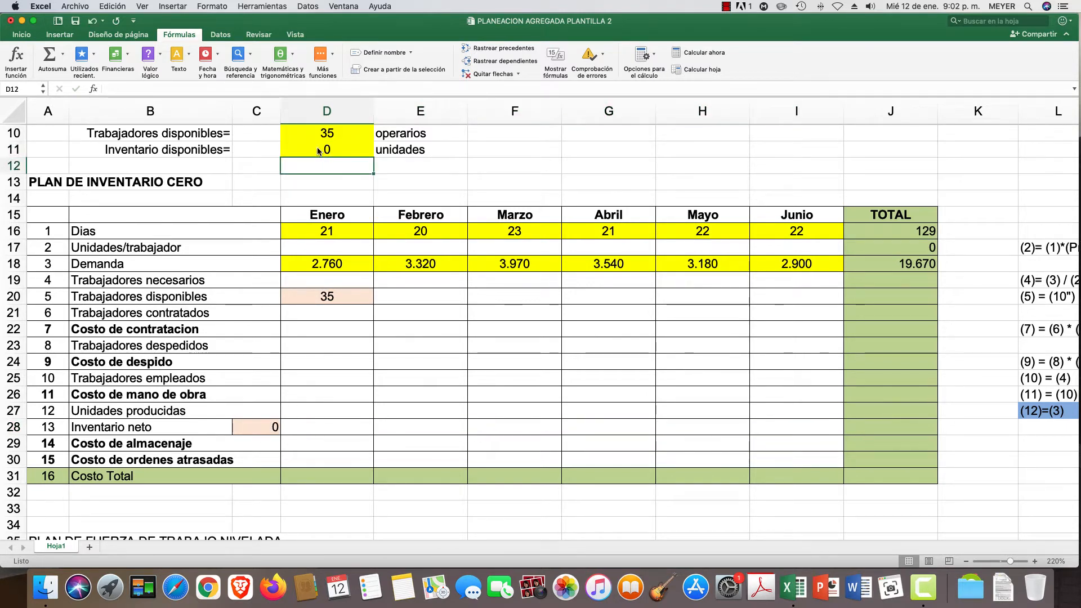
- Fill the net inventory row of the zero-inventory plan, D28:J28, with a medium blue theme colour
click(297, 424)
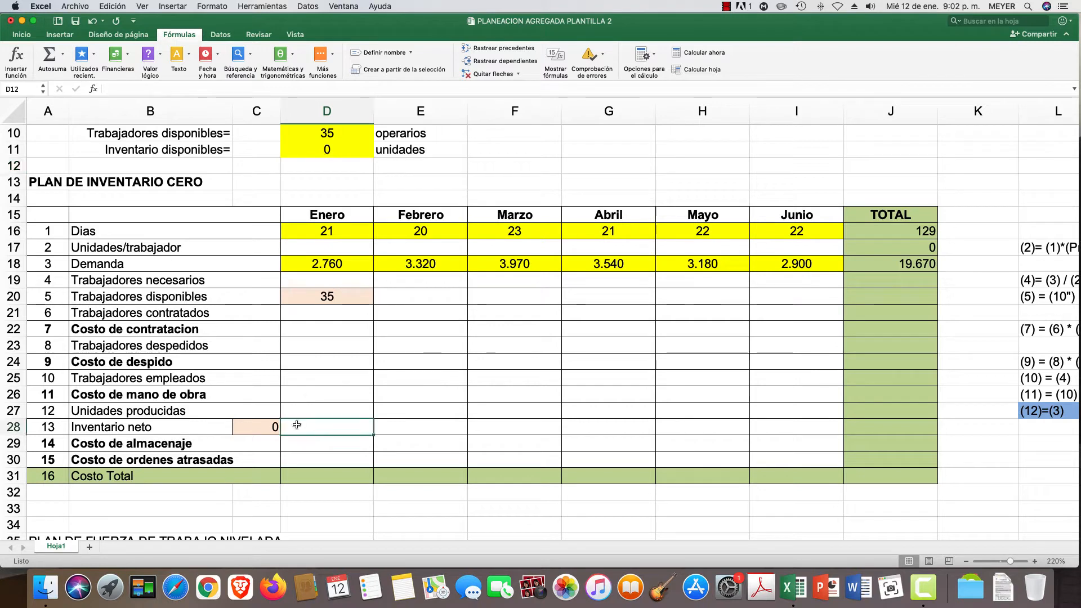
drag(296, 424, 895, 426)
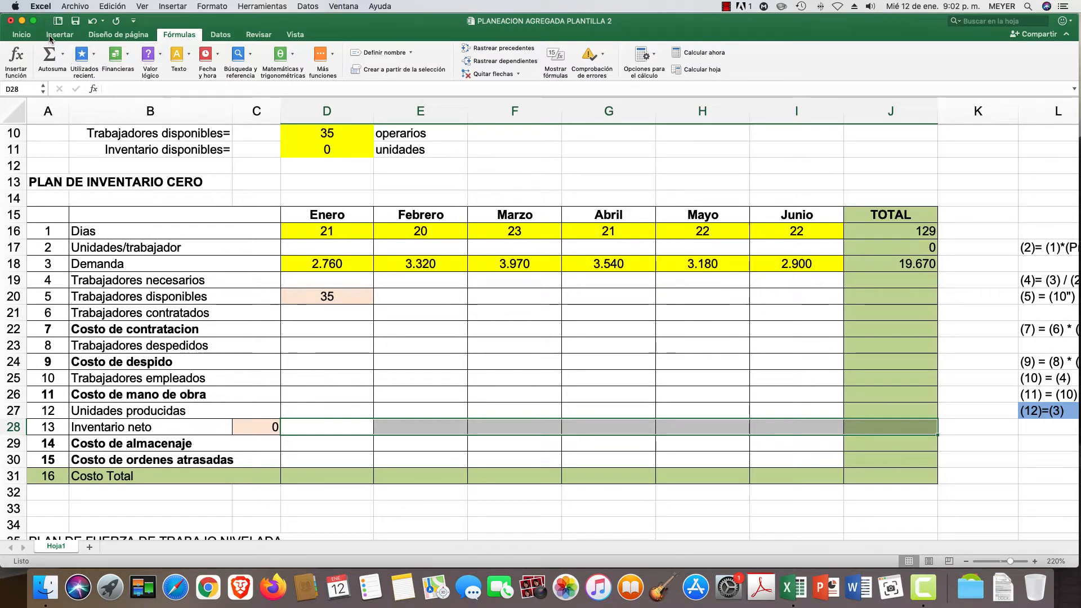
click(24, 35)
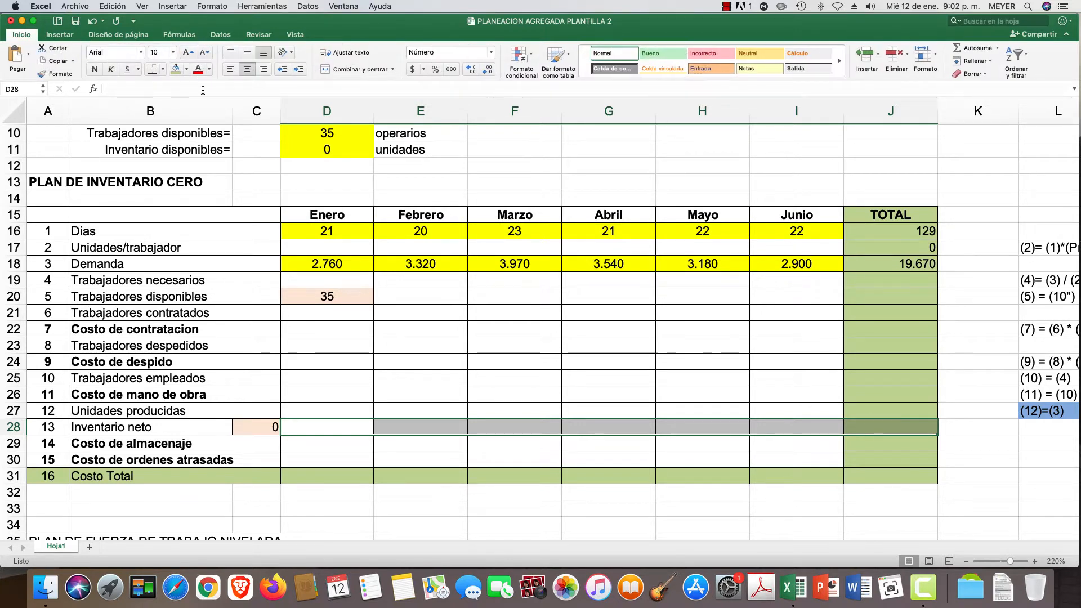
click(187, 70)
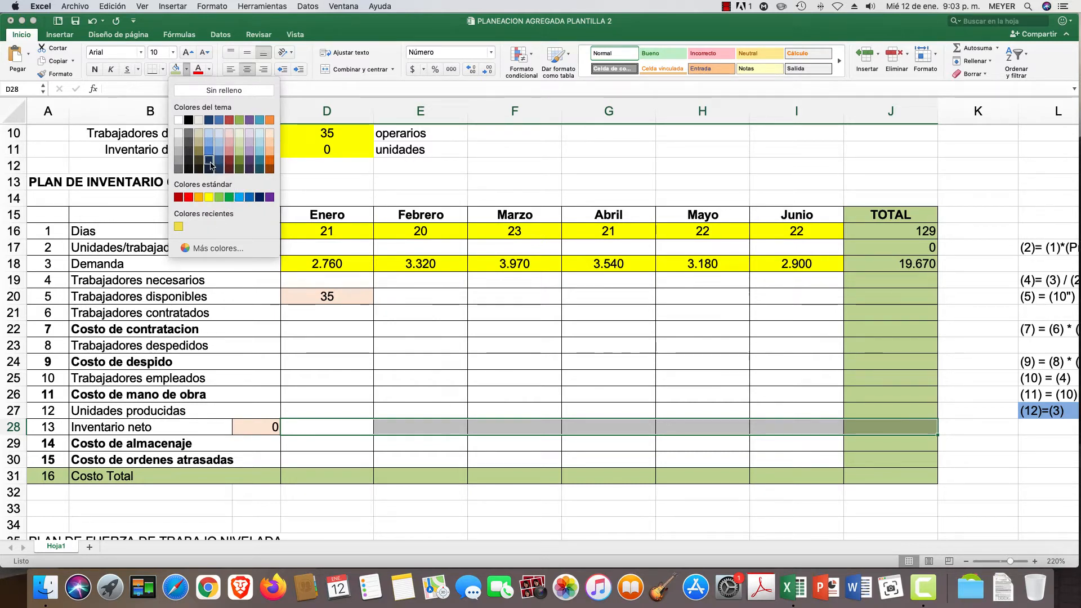
click(209, 144)
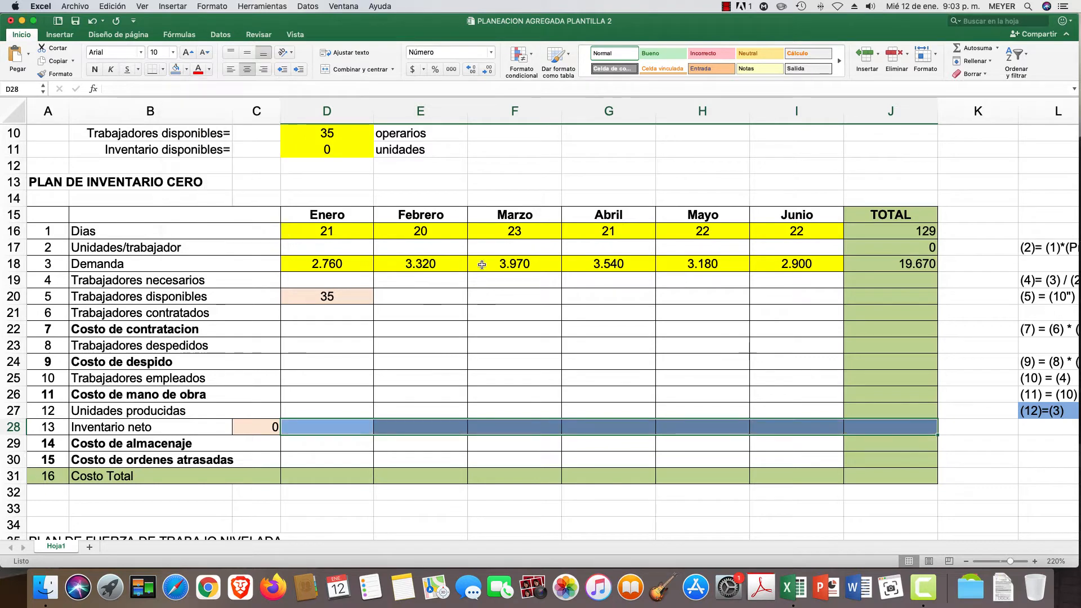
click(494, 181)
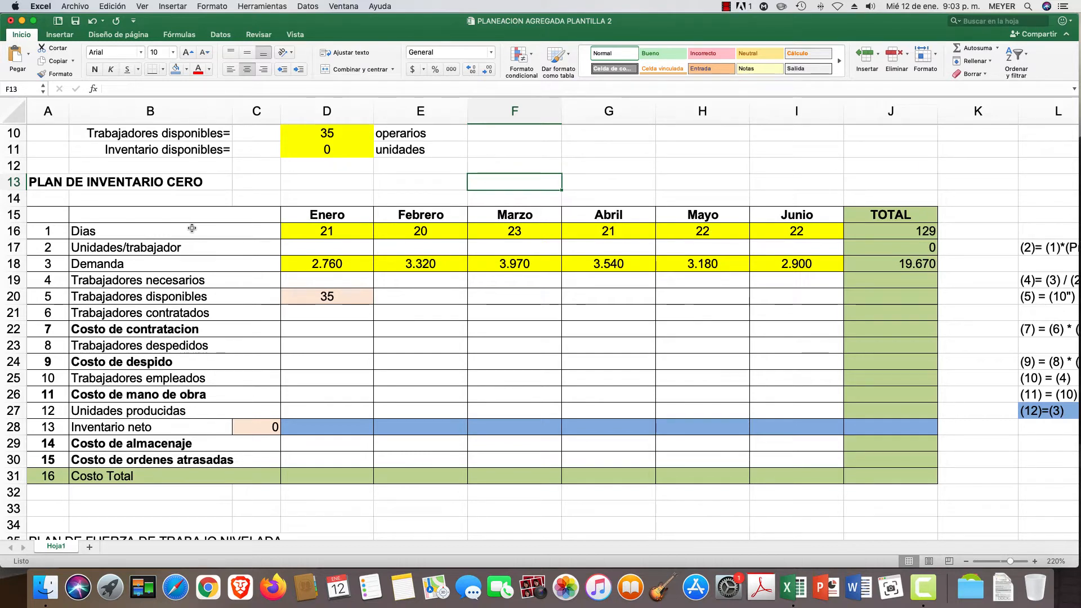
- Calculate January's units per worker in D17 as days times the fixed production rate, =D16*$D$4
scroll(191, 228, up, 5)
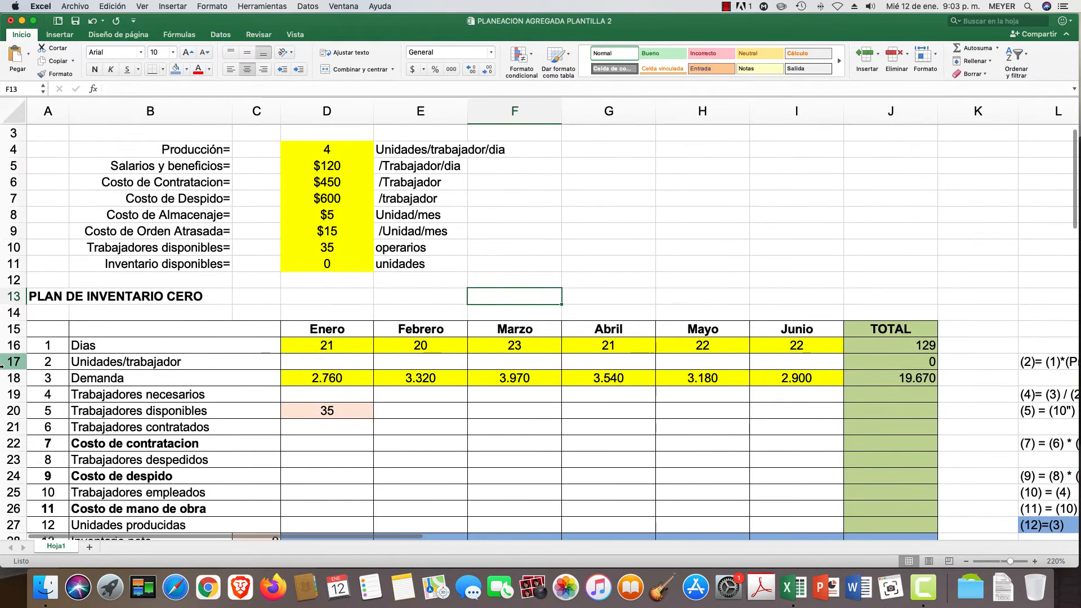
scroll(698, 360, right, 4)
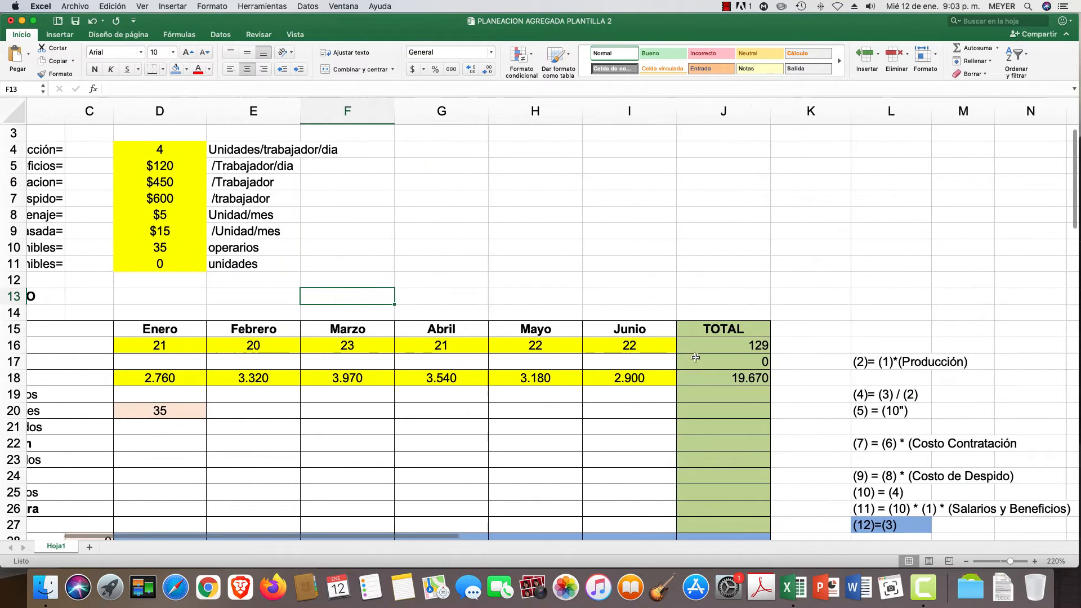
scroll(718, 361, right, 1)
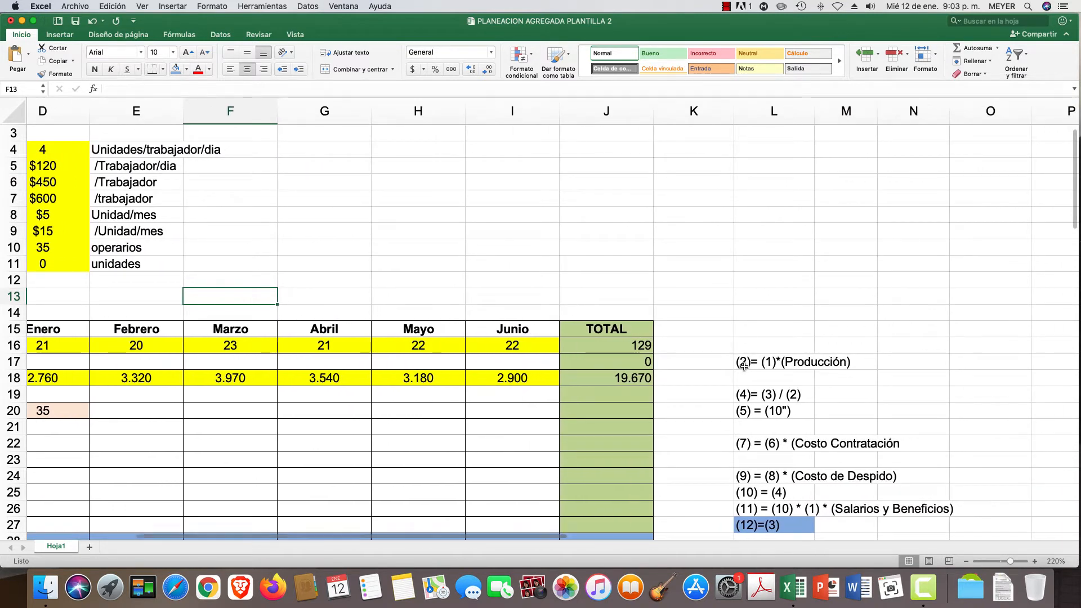
scroll(709, 361, left, 5)
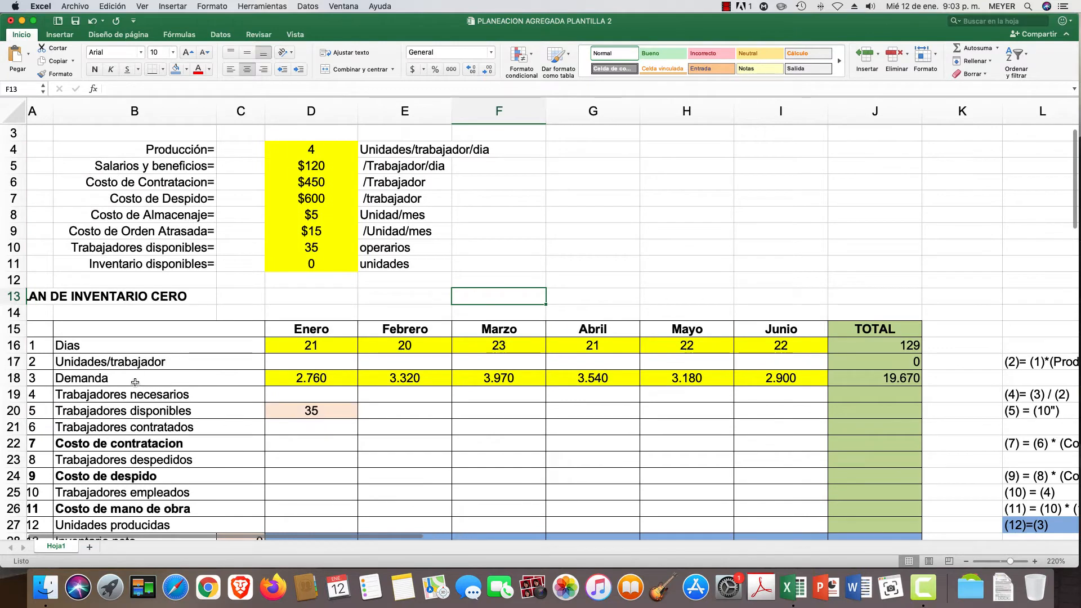
click(965, 561)
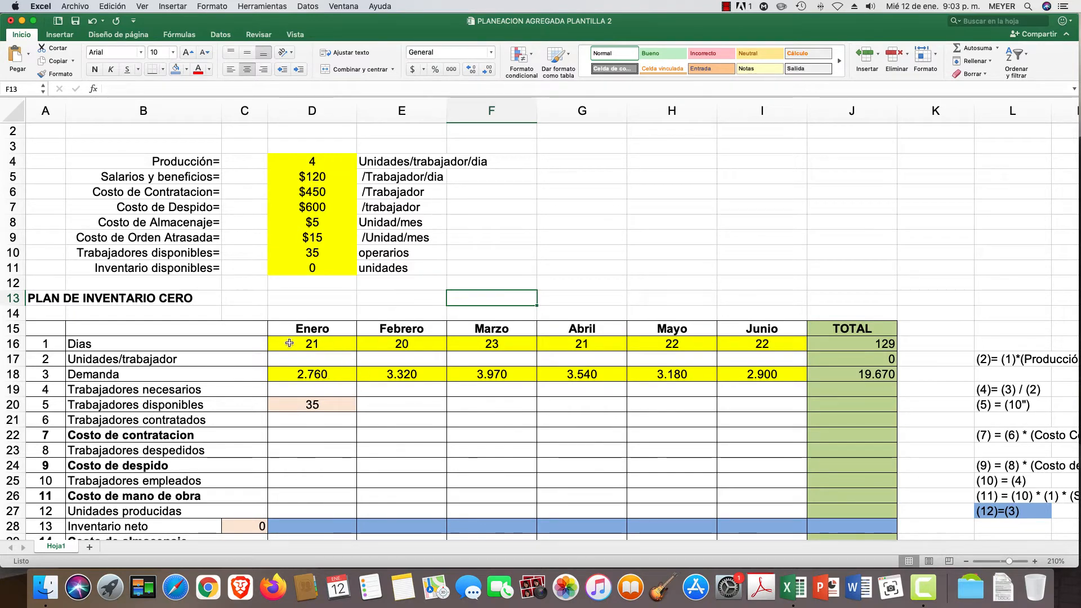
scroll(173, 223, right, 5)
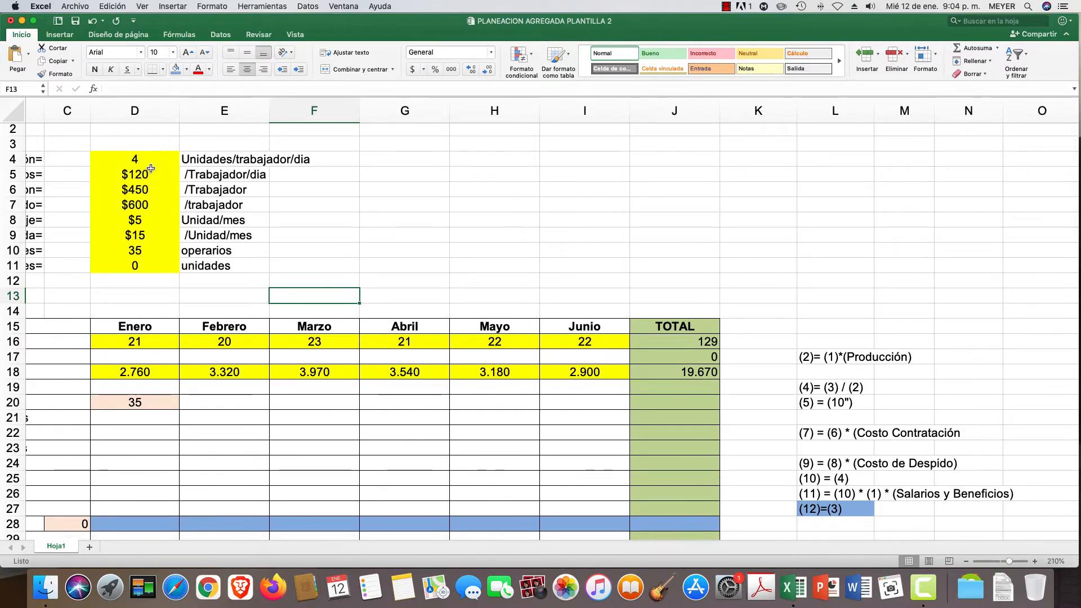
scroll(254, 236, left, 5)
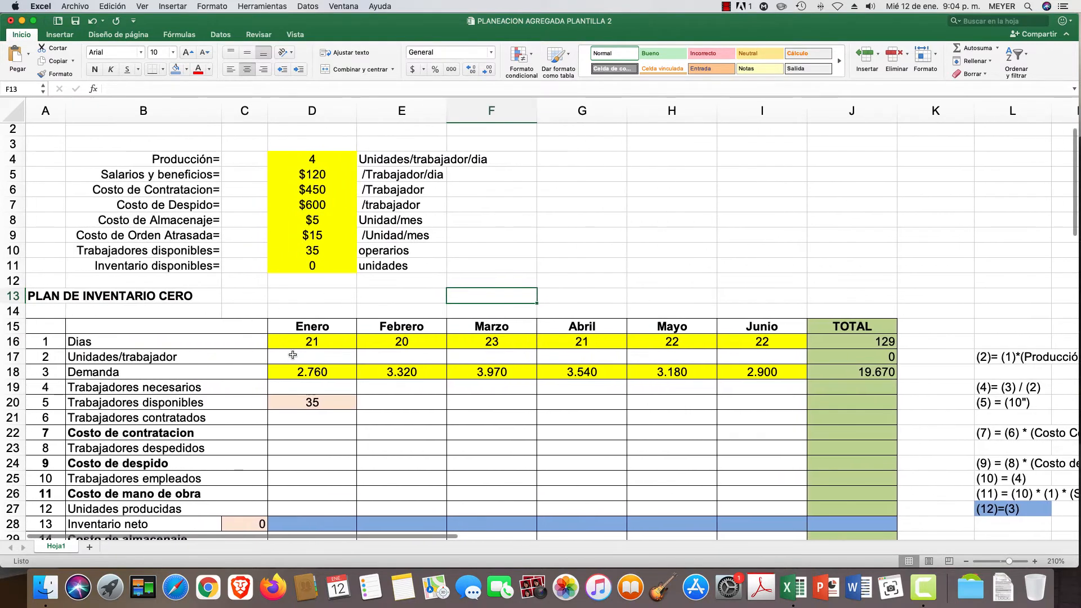
double_click(299, 355)
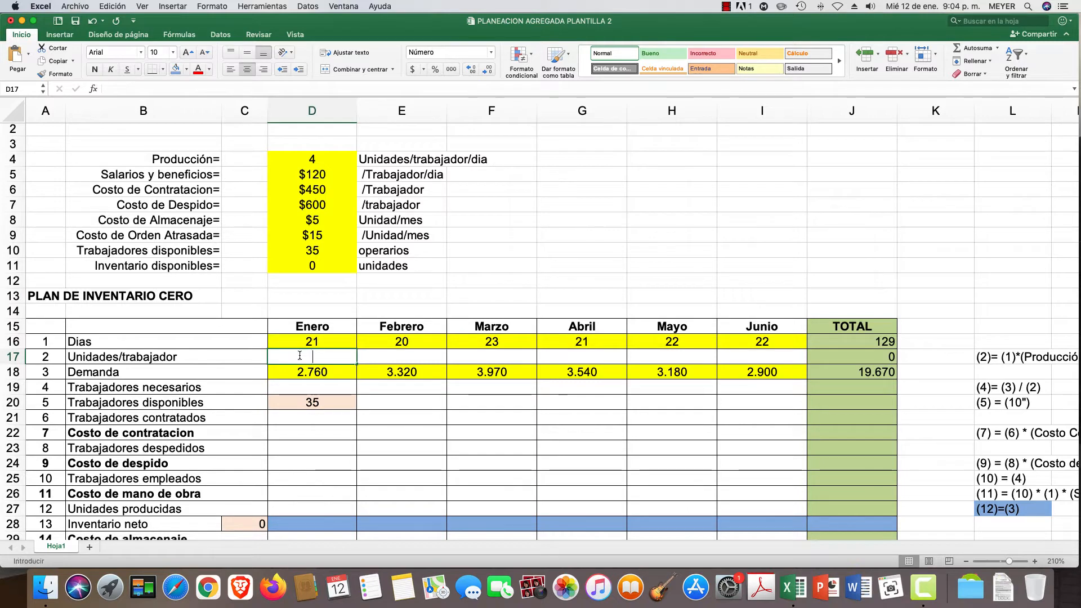
text(=)
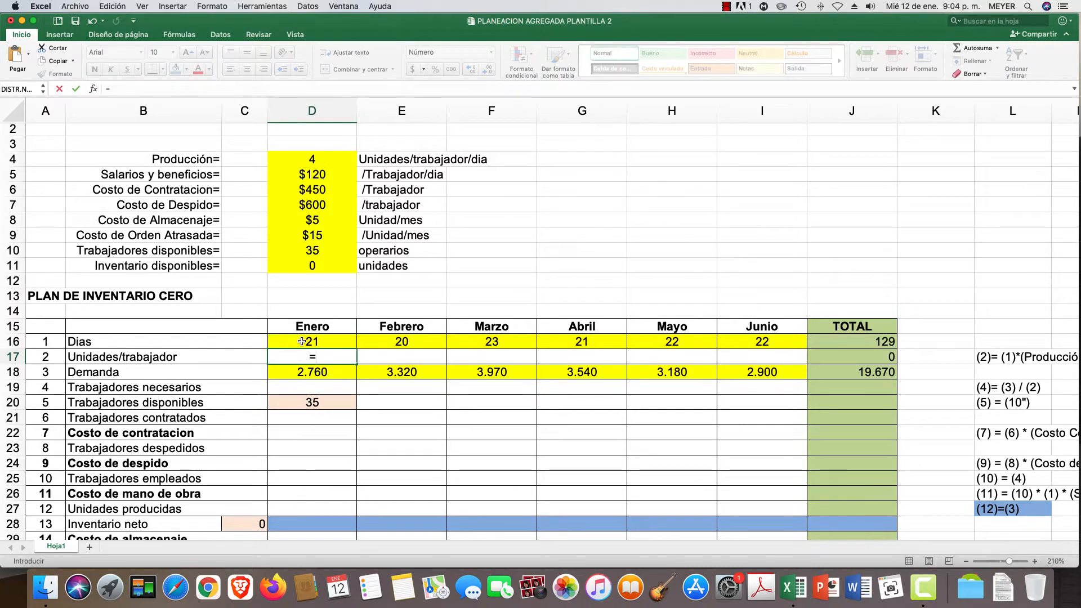
click(301, 341)
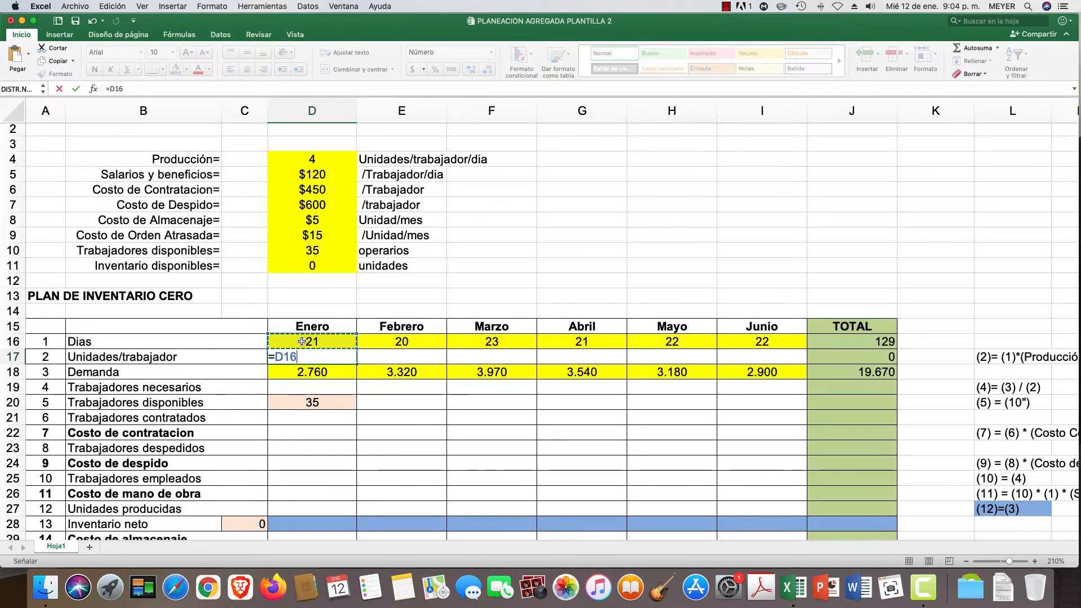
text(*)
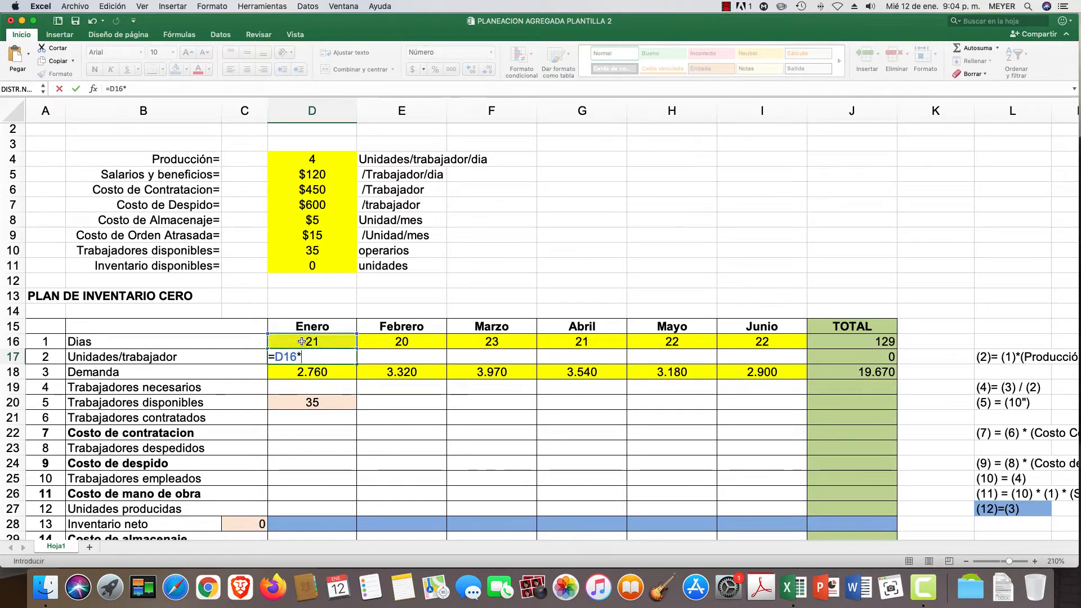
click(304, 159)
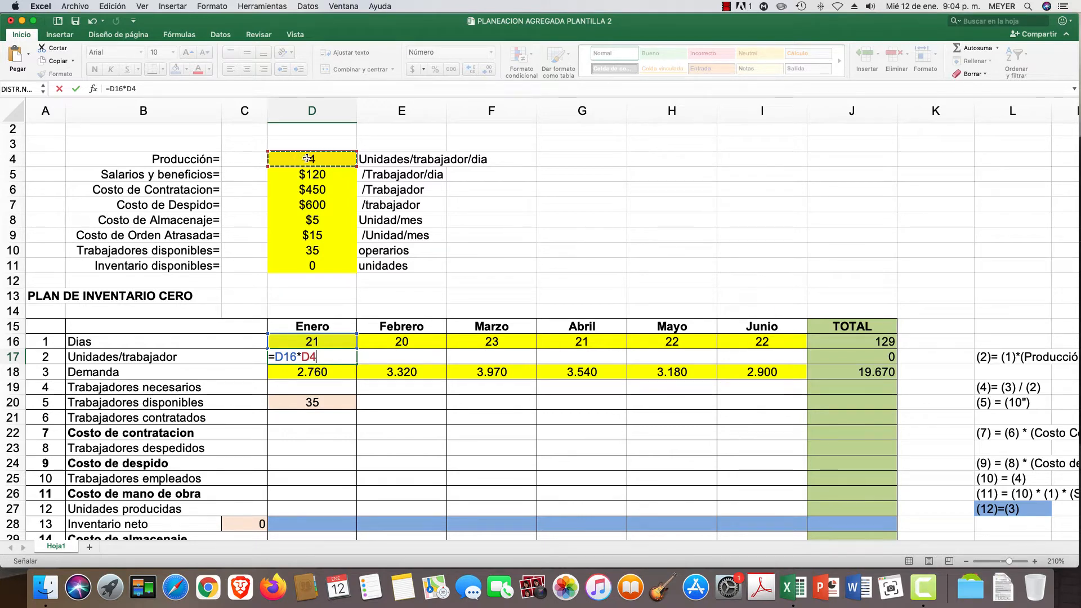
click(310, 356)
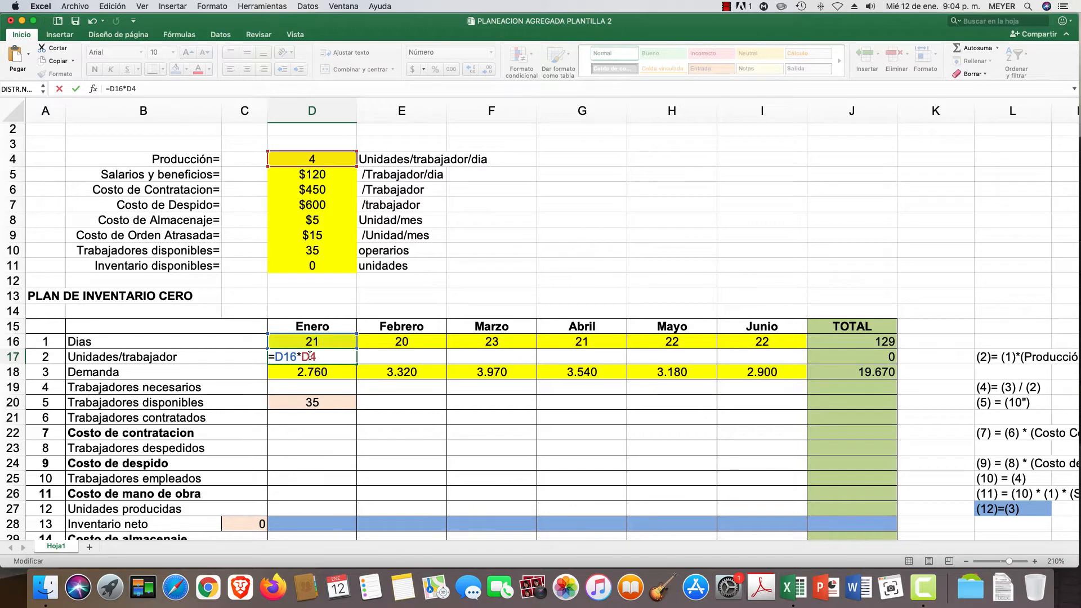
key(F4)
key(Return)
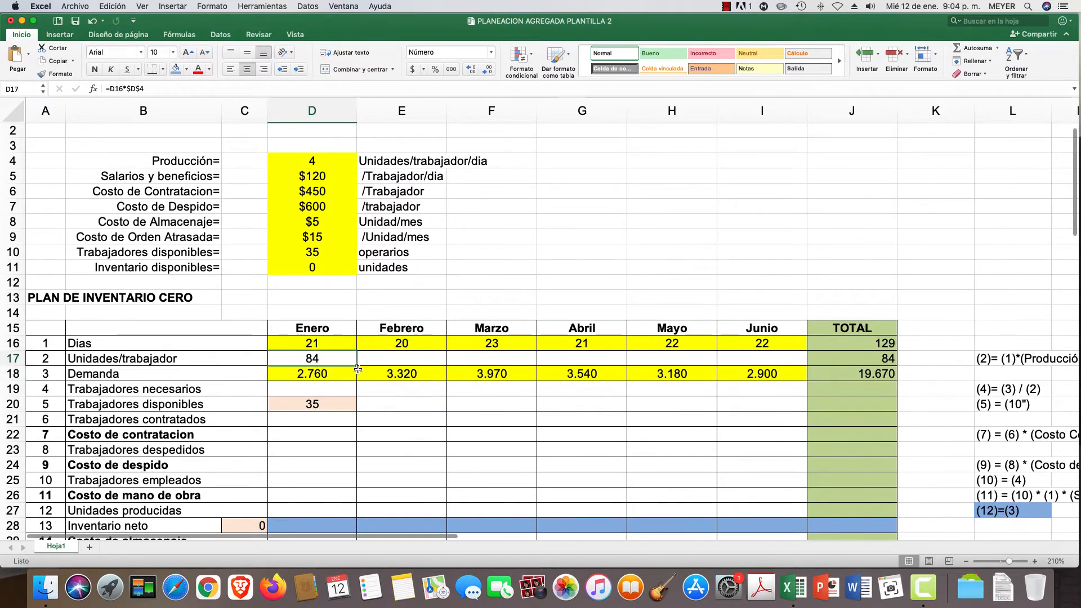
- Copy the units-per-worker formula from D17 across February to June, E17:I17, and check the total's formula in J17
drag(357, 368, 769, 363)
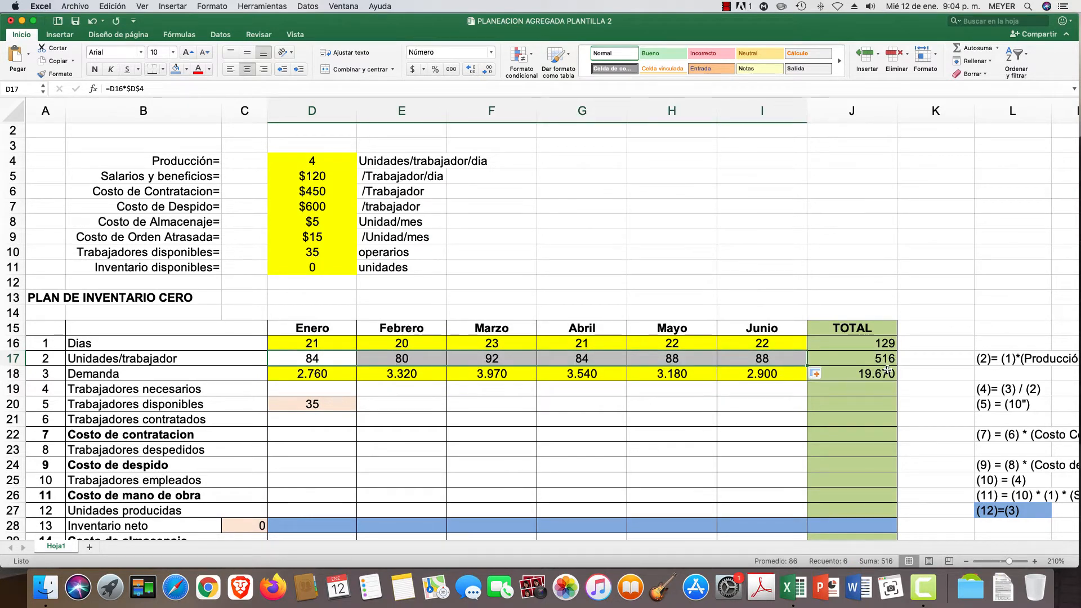
click(873, 357)
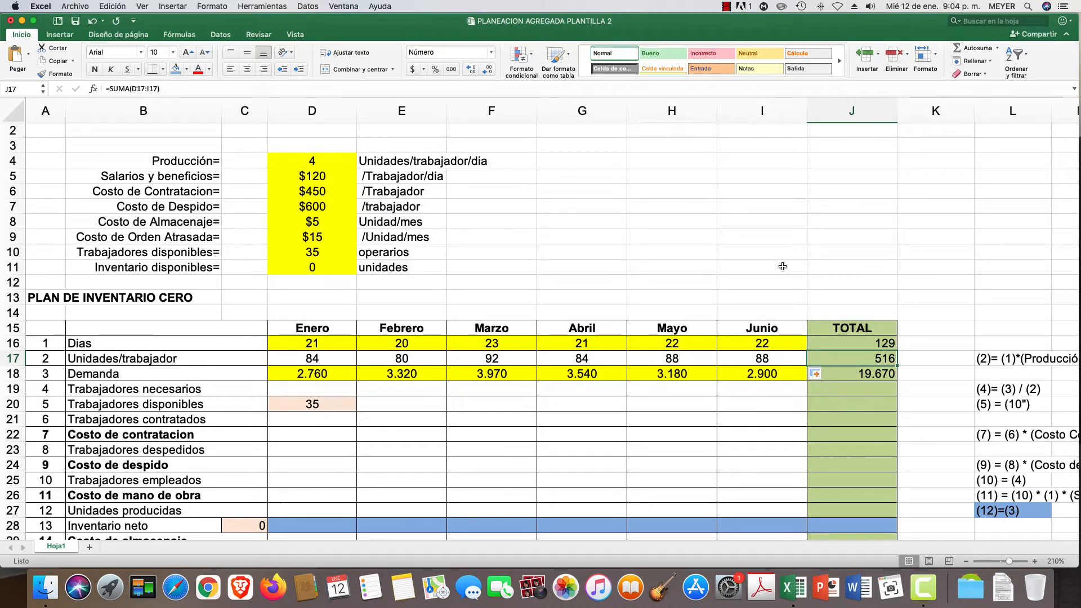
- Try to calculate January's required workers in D19 as demand divided by days, =D18/D16, and clear the cell
click(293, 388)
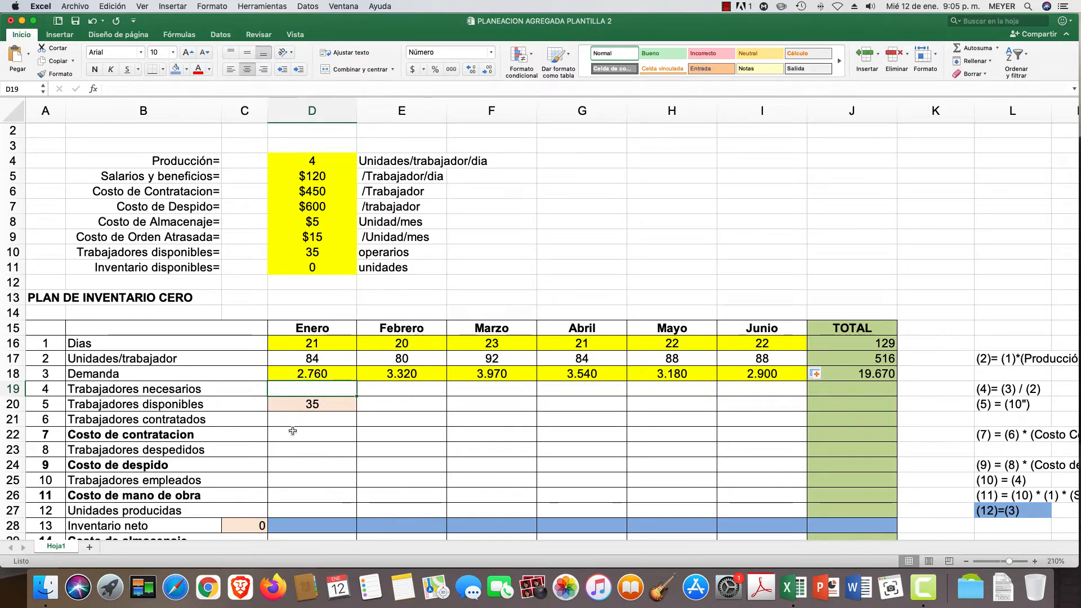
click(307, 372)
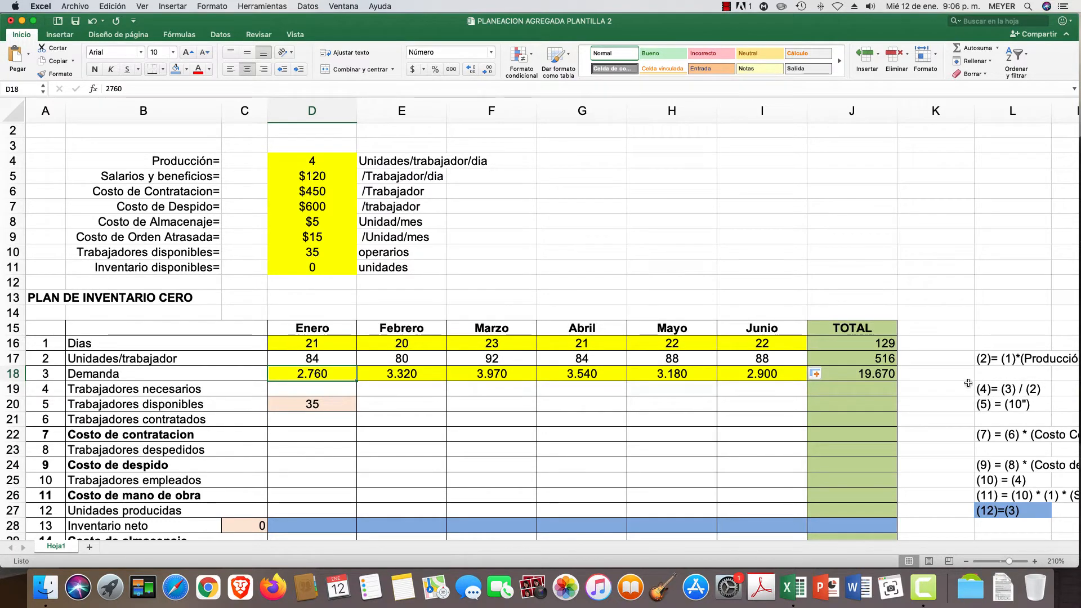
click(308, 387)
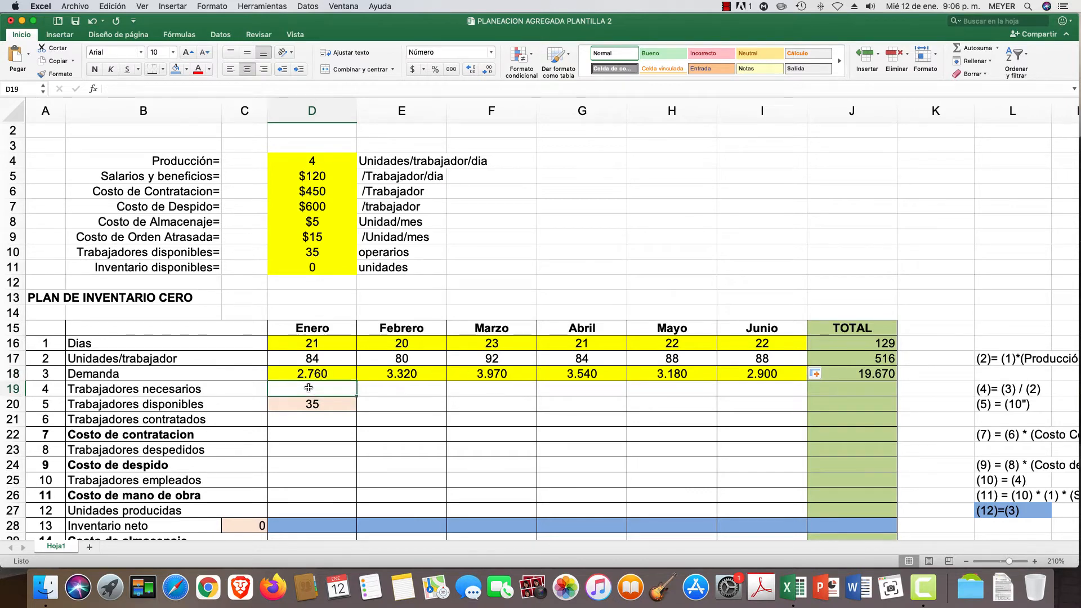
text(=)
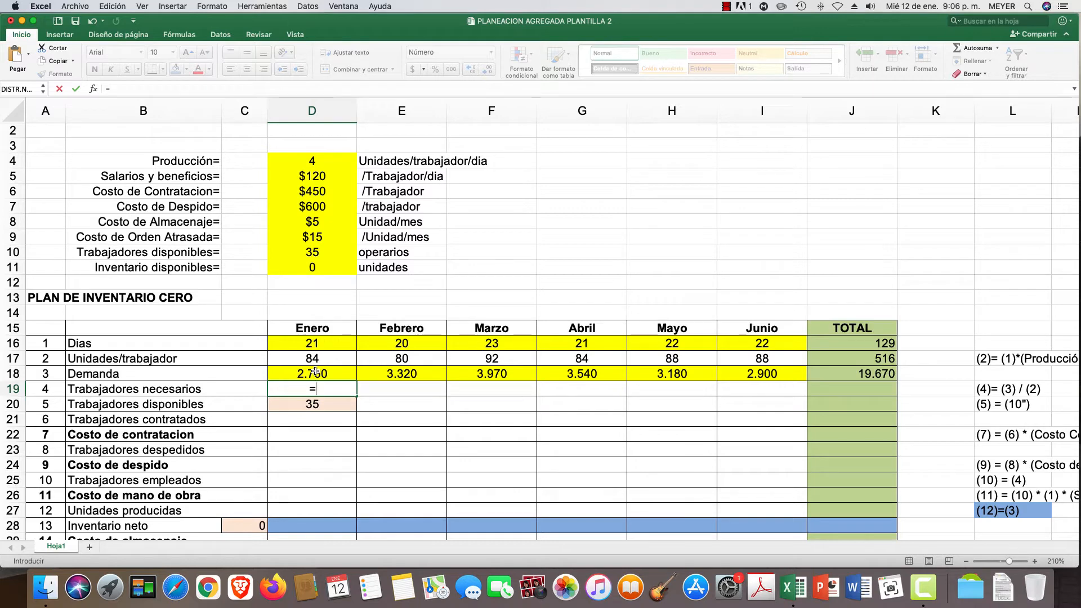
click(315, 371)
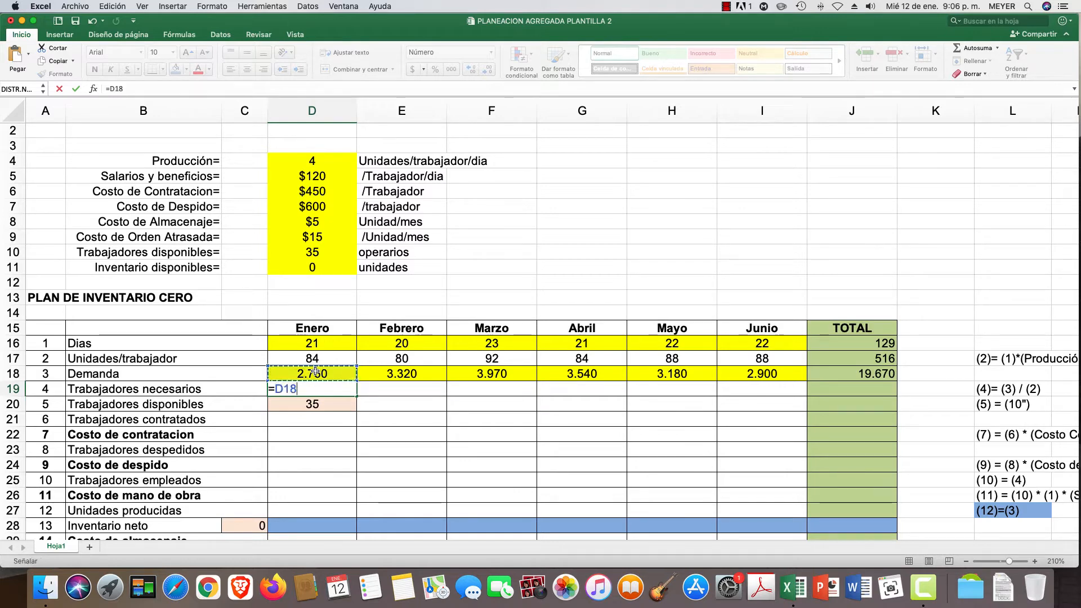
text(/)
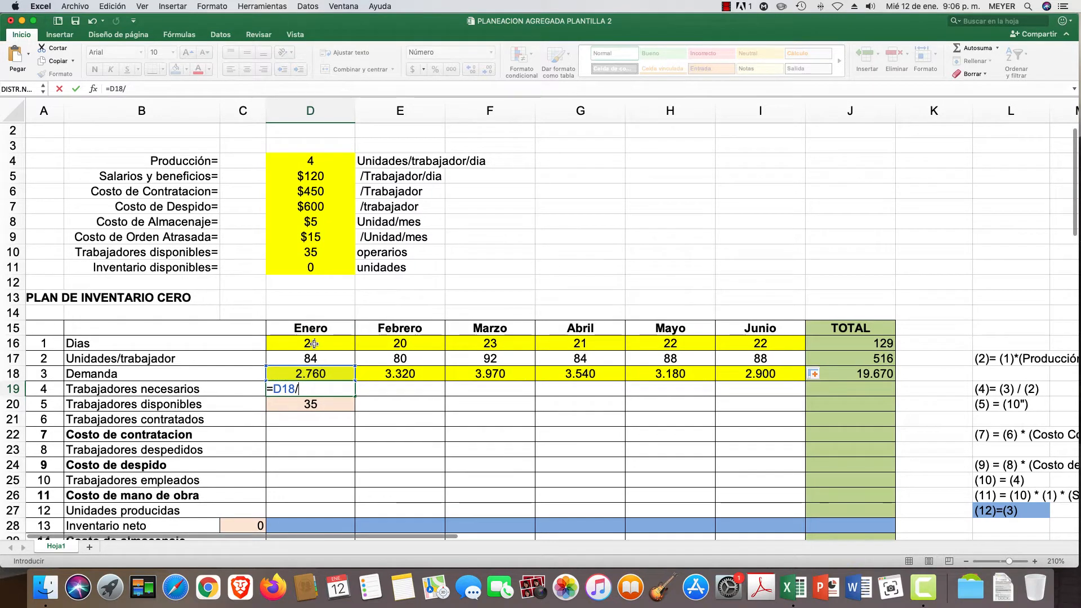
click(313, 343)
key(Return)
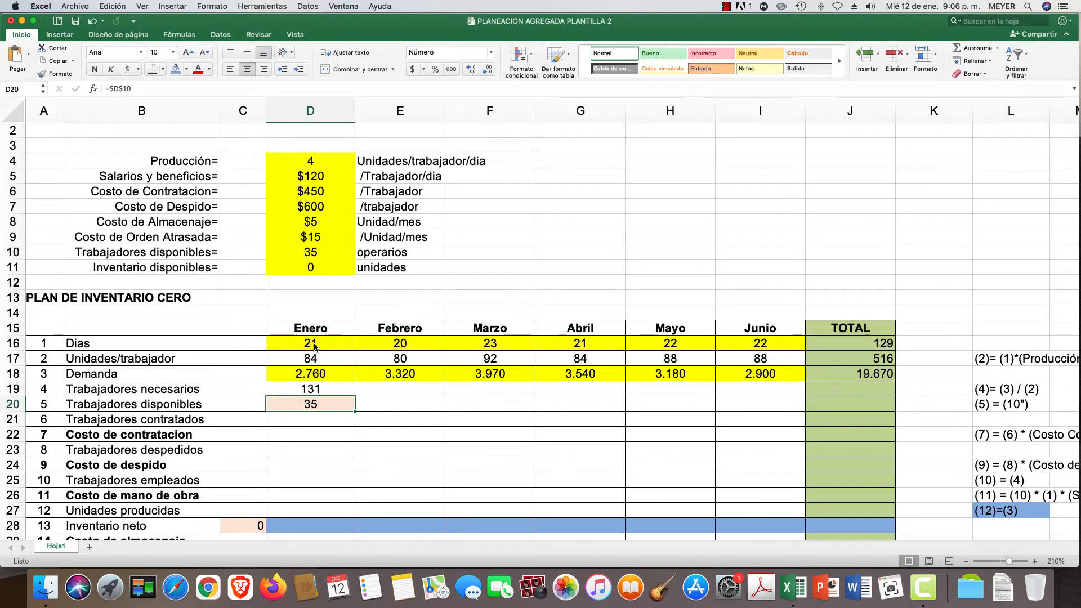
click(311, 388)
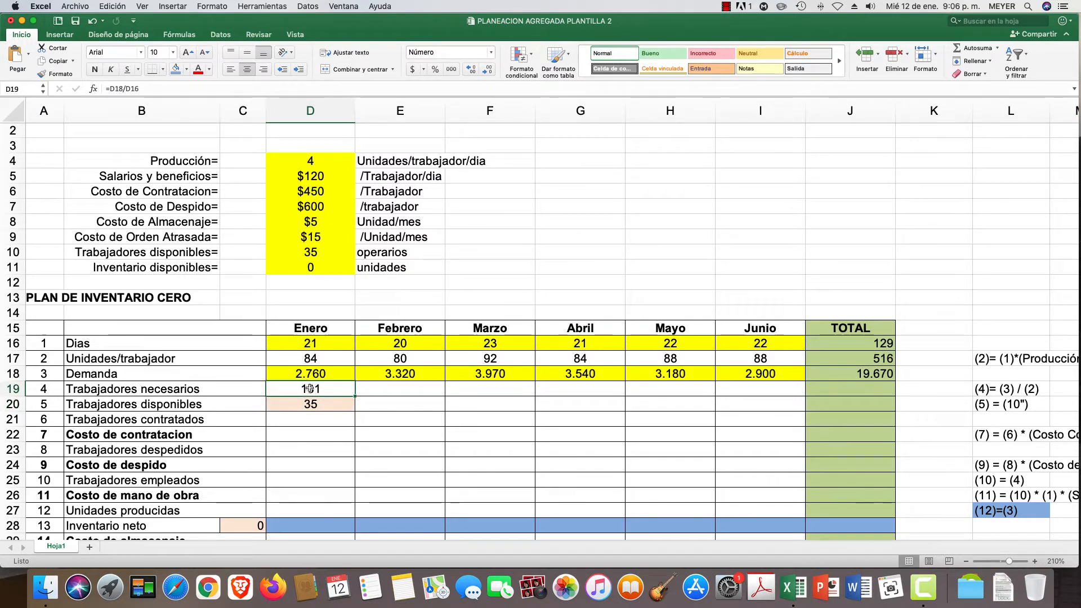
key(BackSpace)
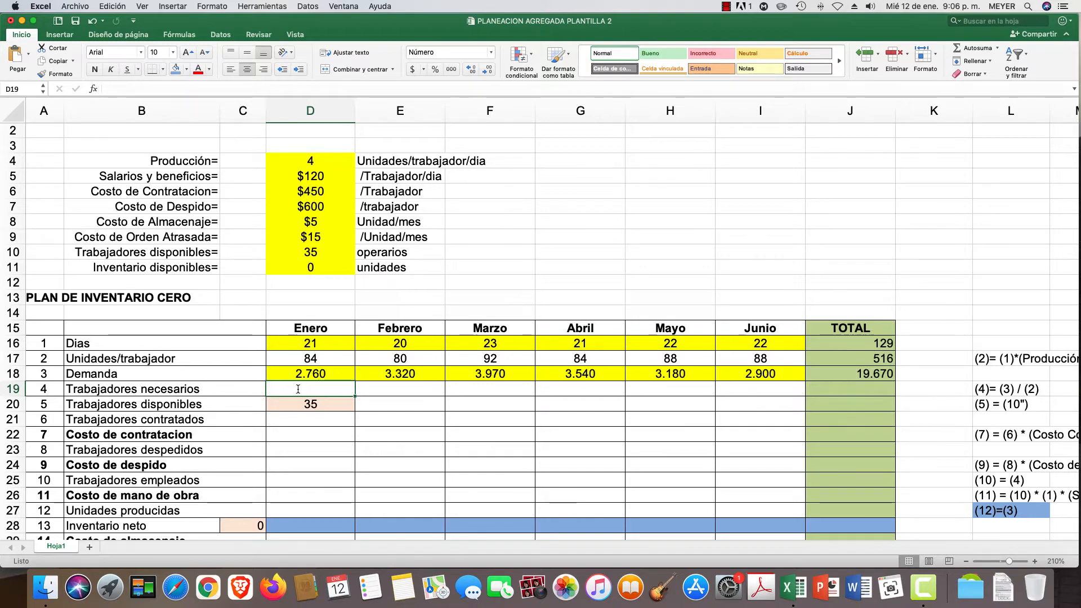
- Calculate January's required workers in D19 as demand divided by units per worker, =D18/D17
text(=)
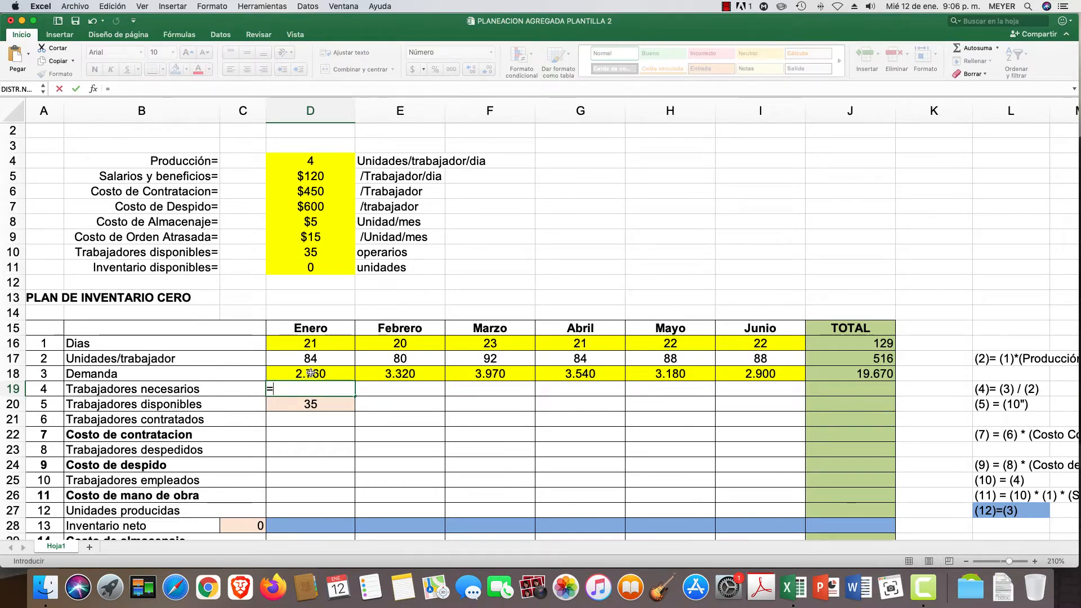
click(310, 374)
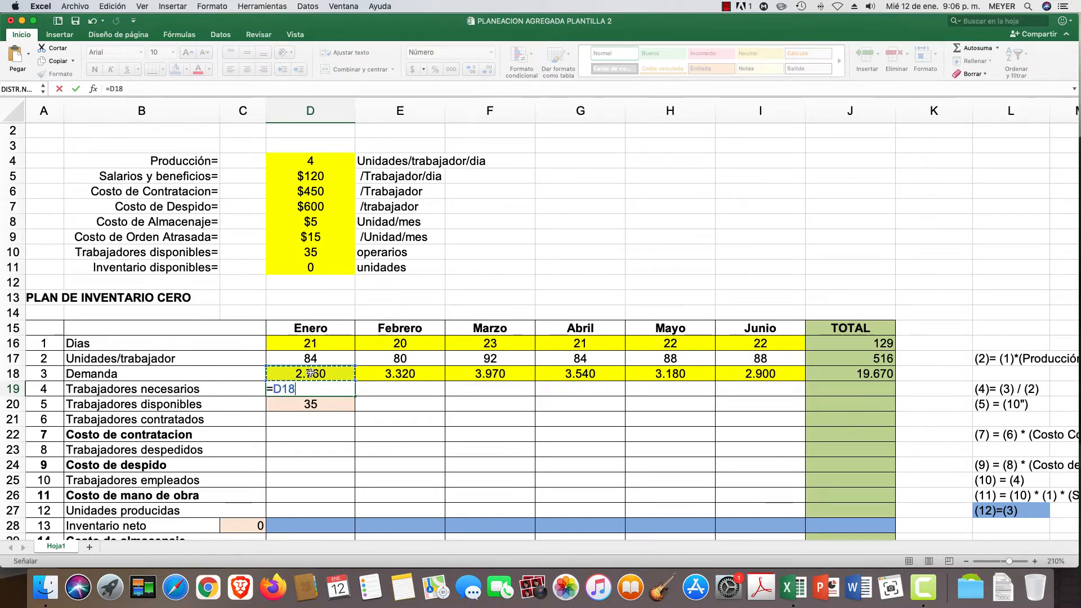
text(/)
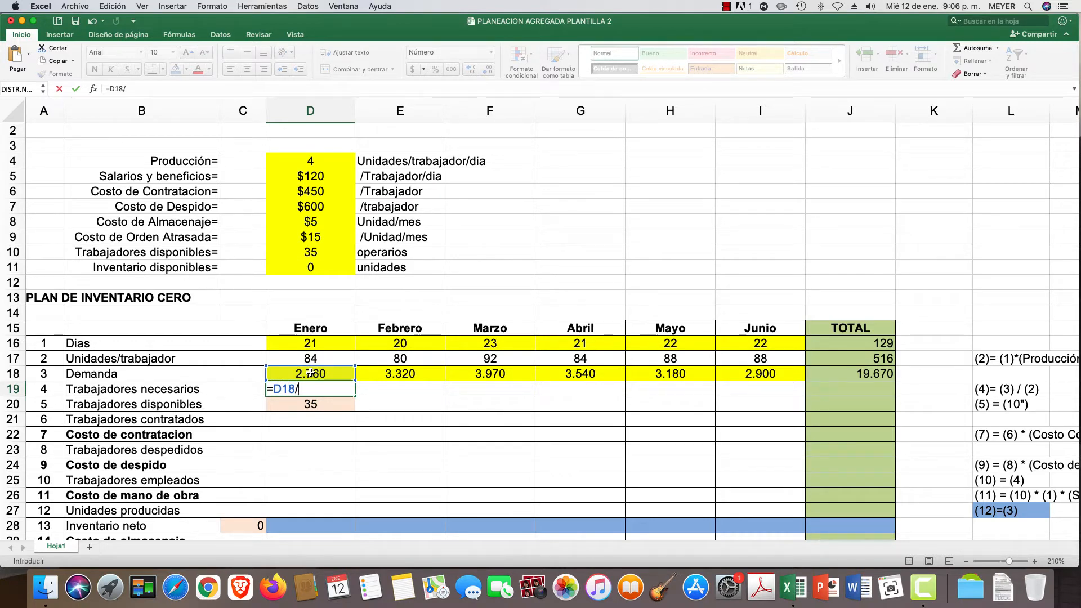
click(313, 358)
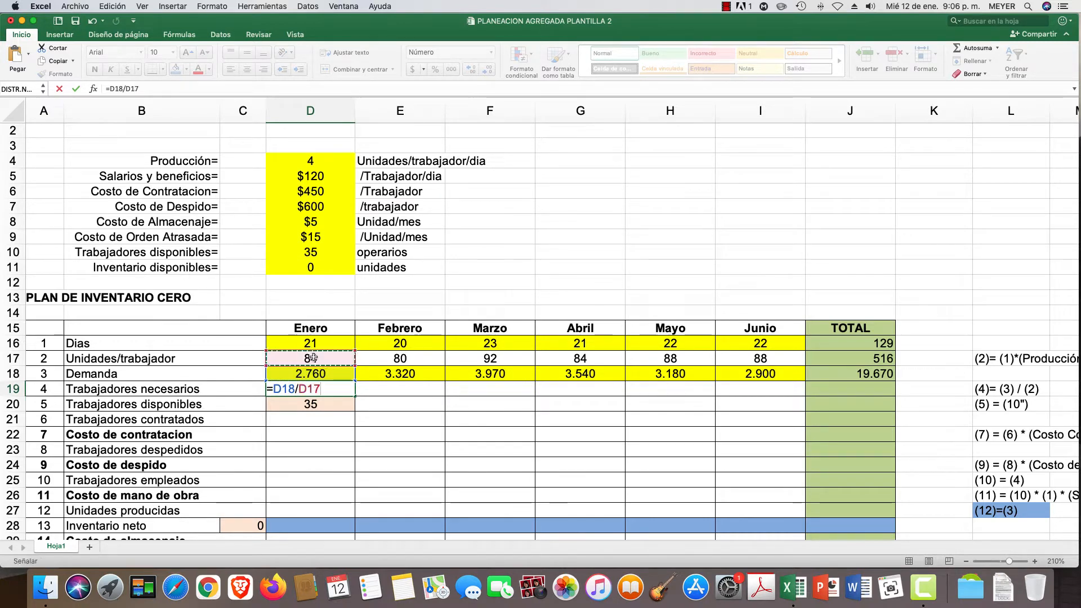
key(Return)
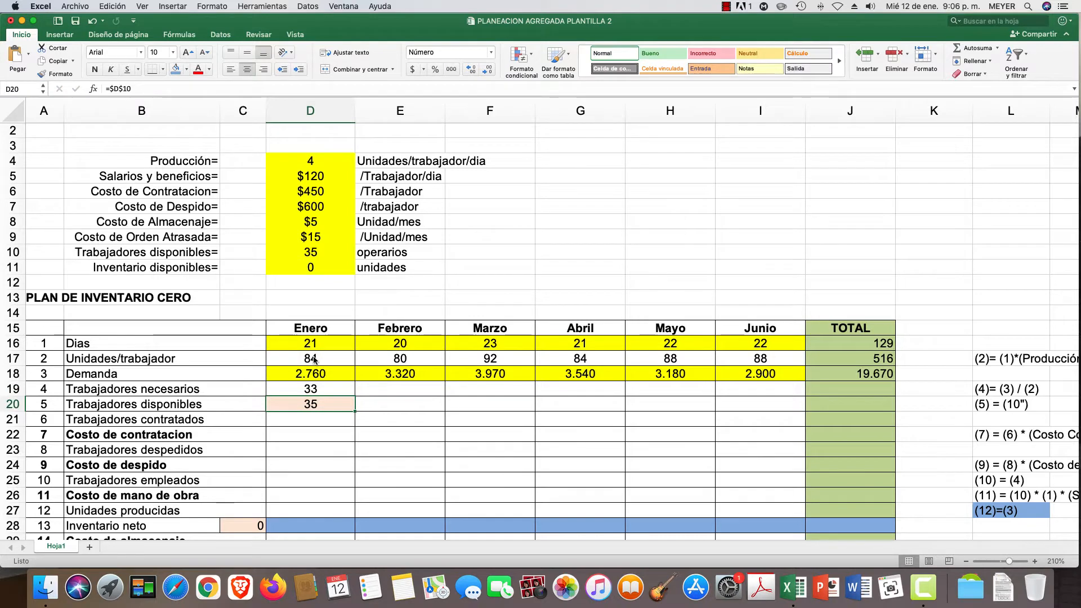
- Display January's required workers in D19 with three decimal places
click(311, 385)
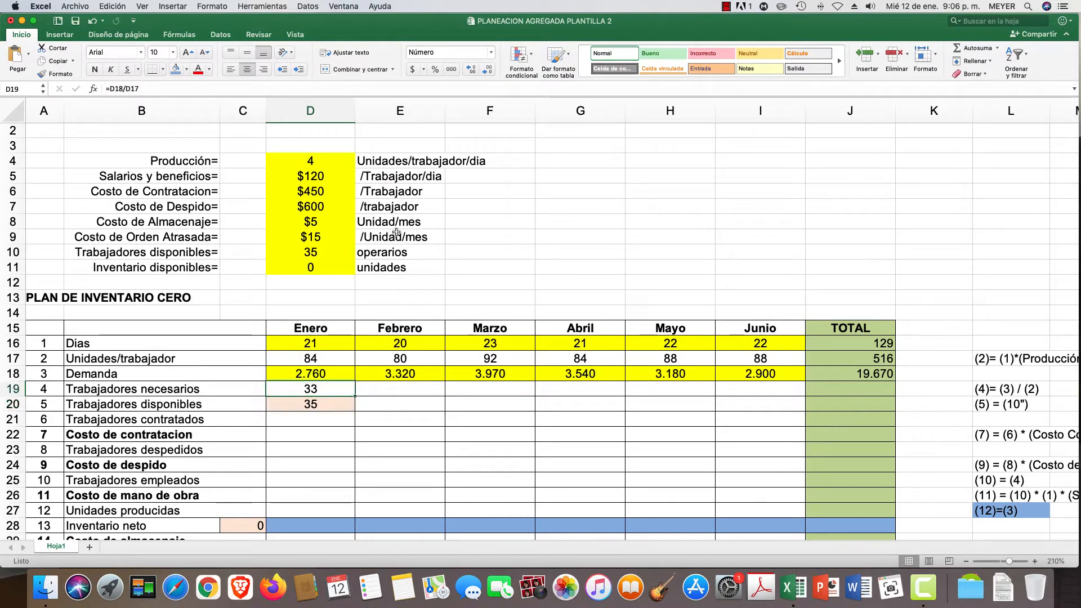
click(470, 70)
click(470, 70)
click(470, 70)
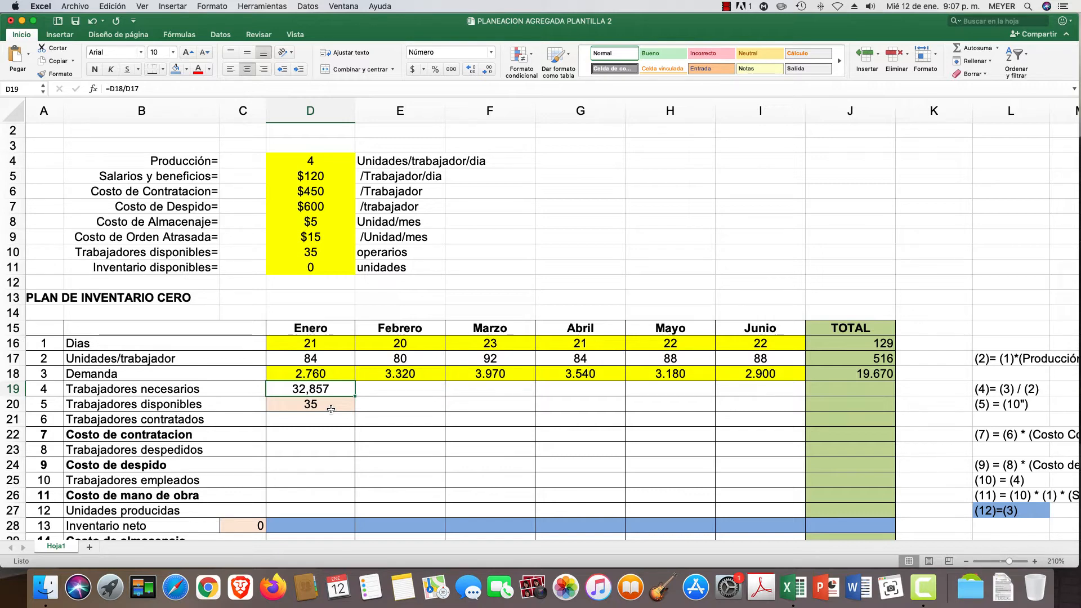
key(BackSpace)
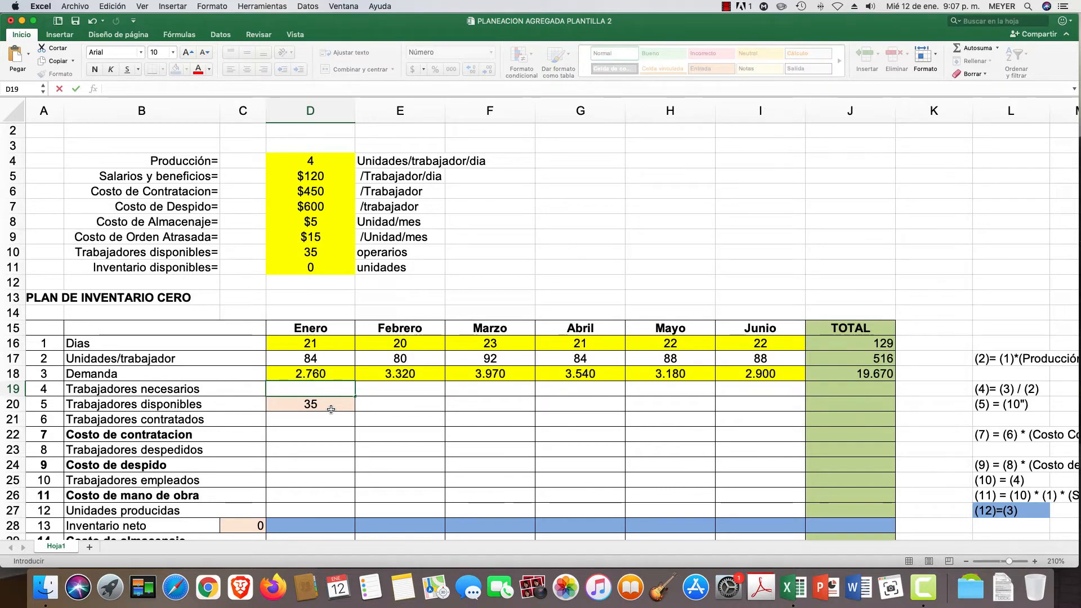
text(=)
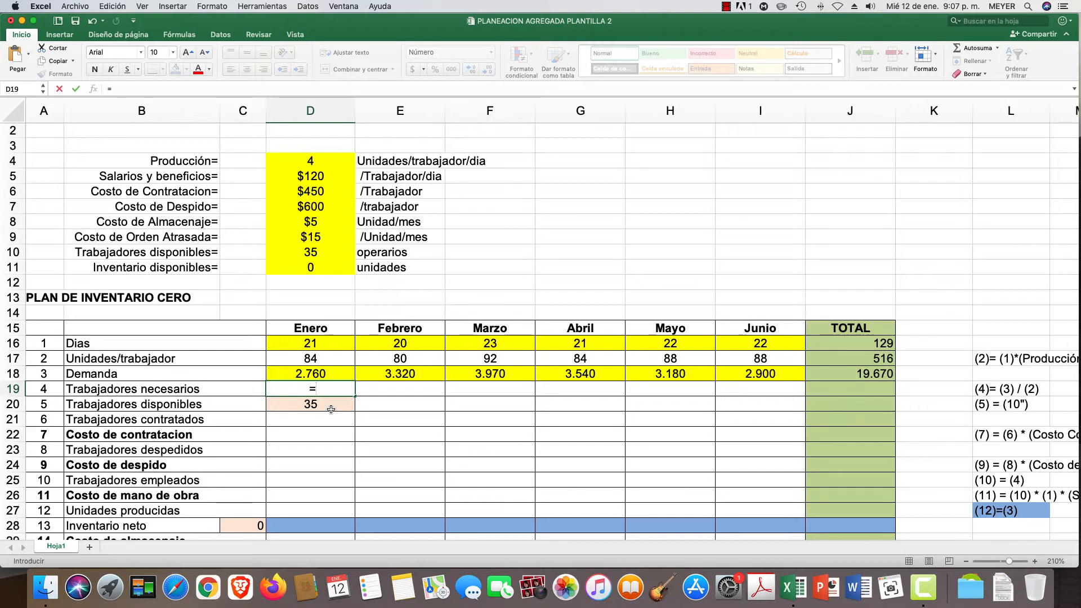
text(REDON)
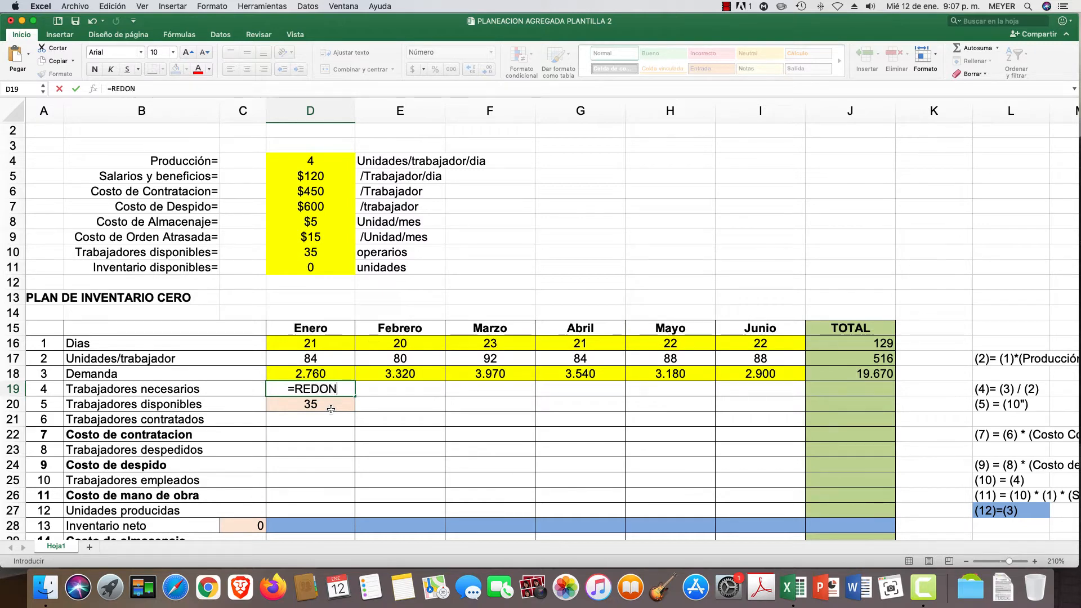
text(DEAR.MAS)
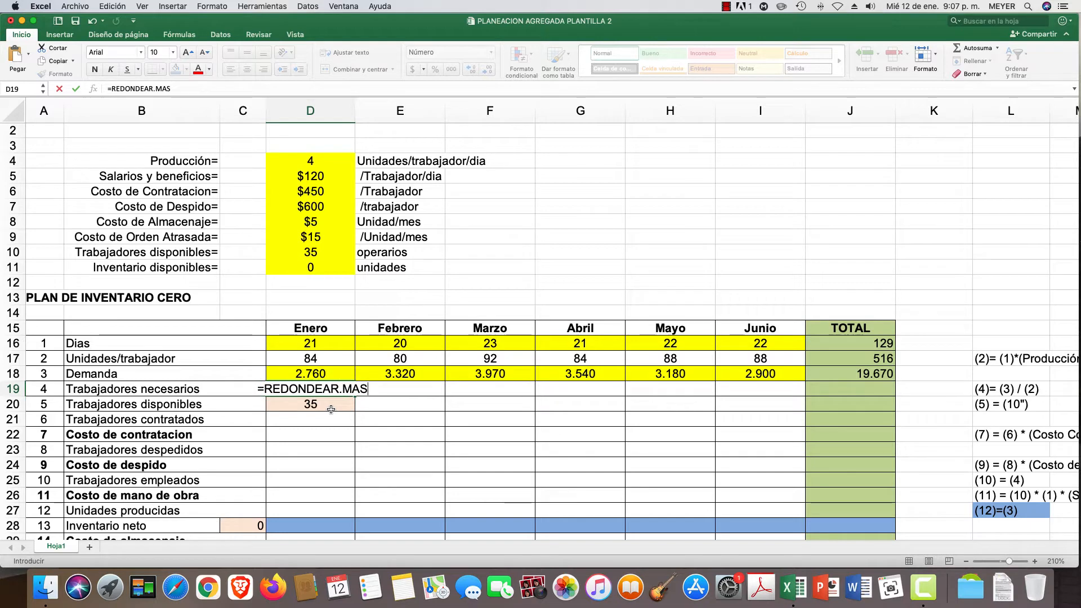
text(()
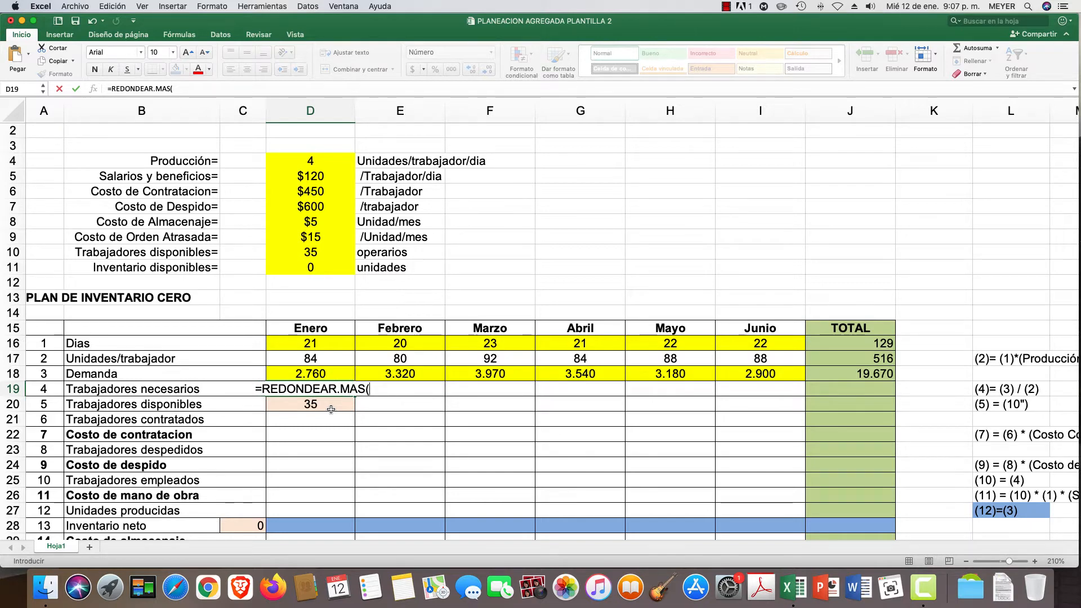
click(313, 373)
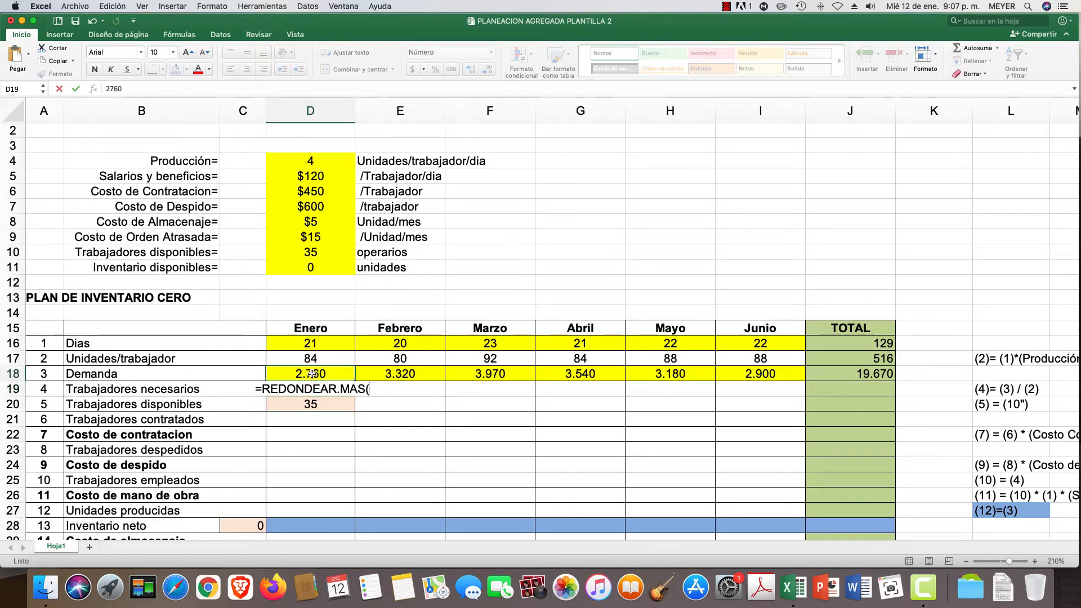
text(/)
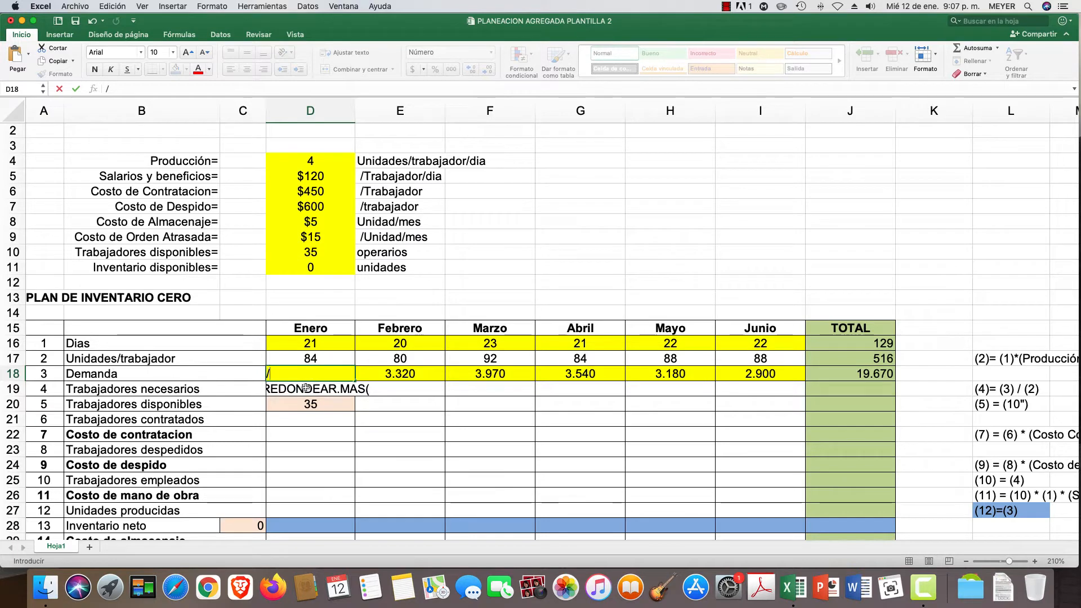
click(305, 388)
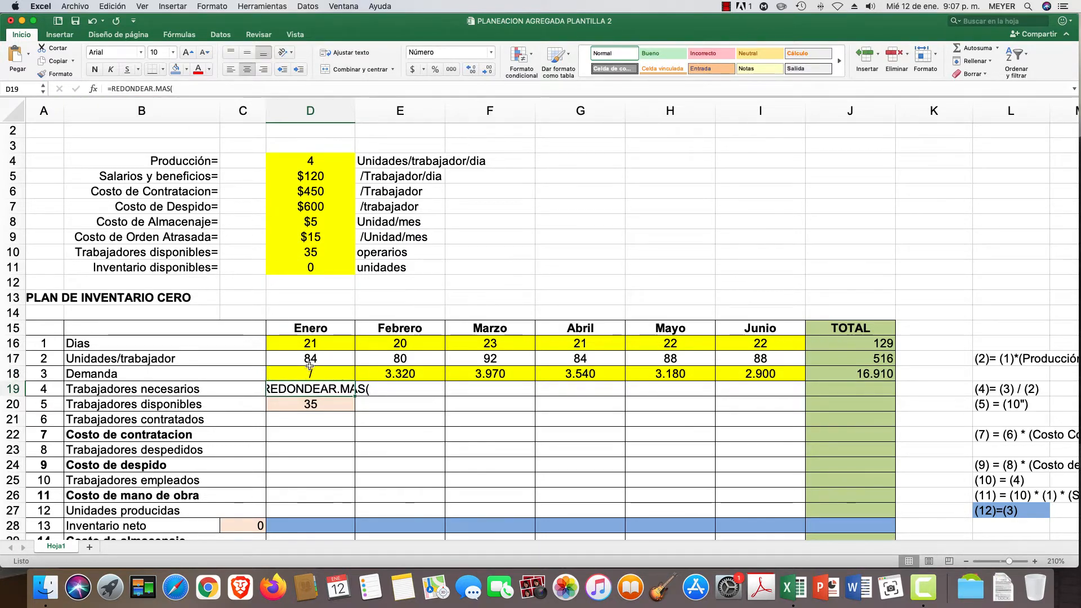
double_click(318, 388)
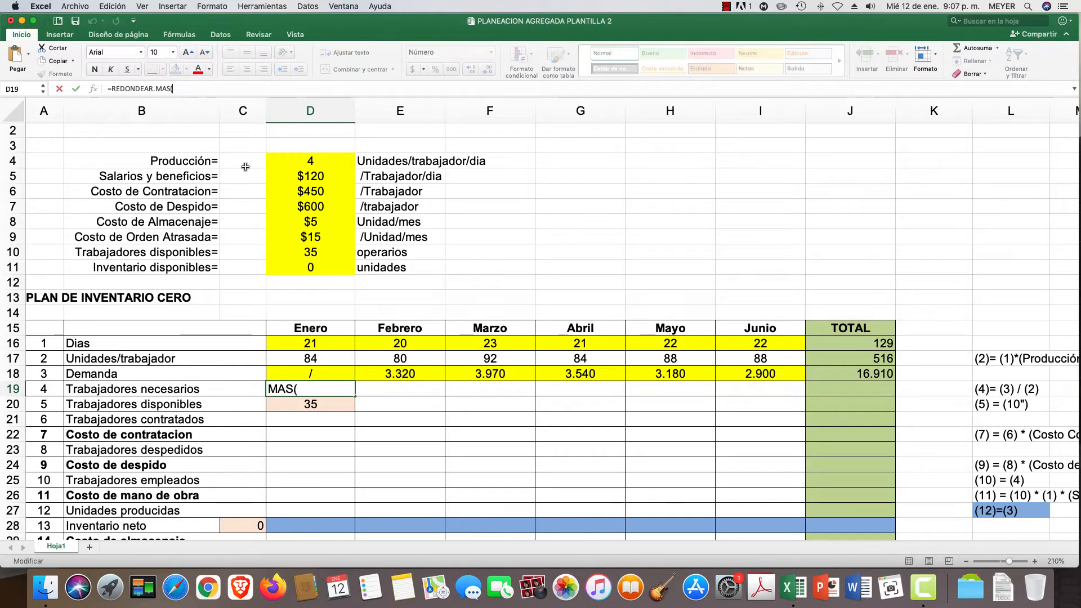
key(Escape)
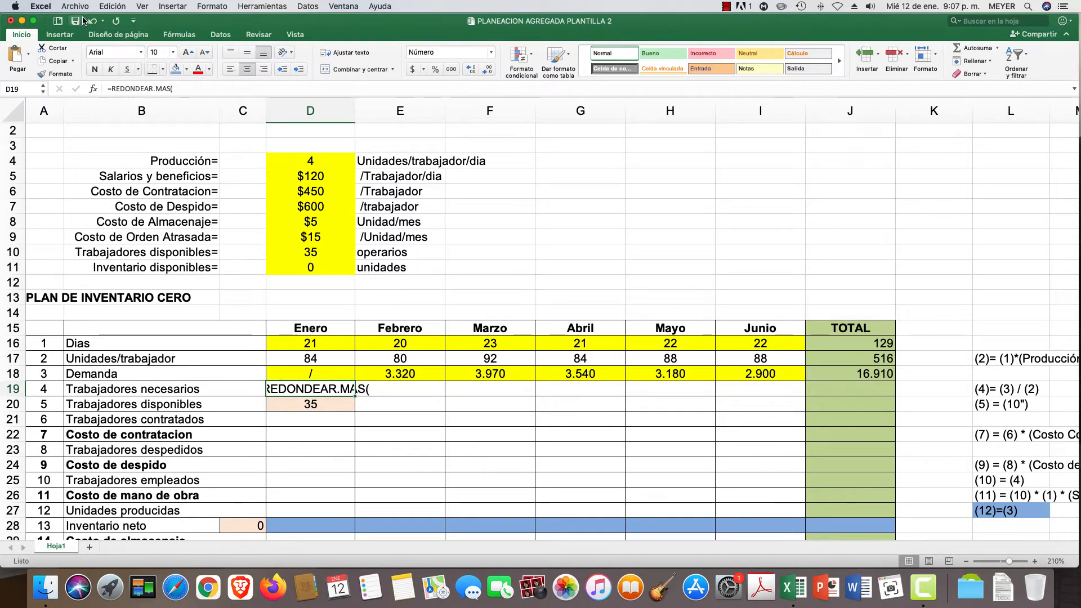
click(91, 21)
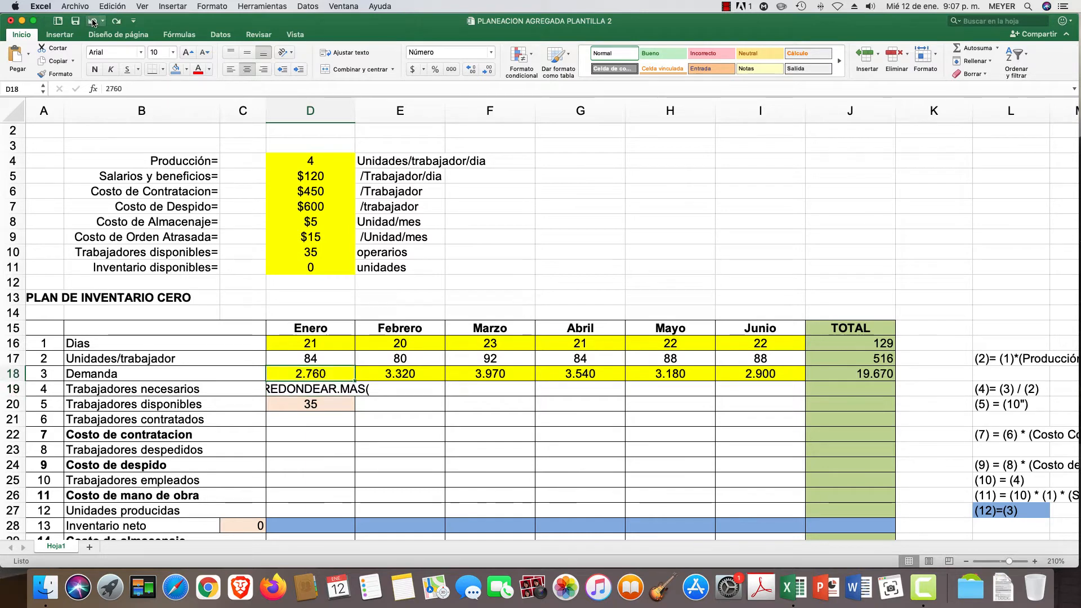
- Calculate January's required workers in D19 rounded up to zero decimals, =REDONDEAR.MAS(D18/D17;0)
click(291, 388)
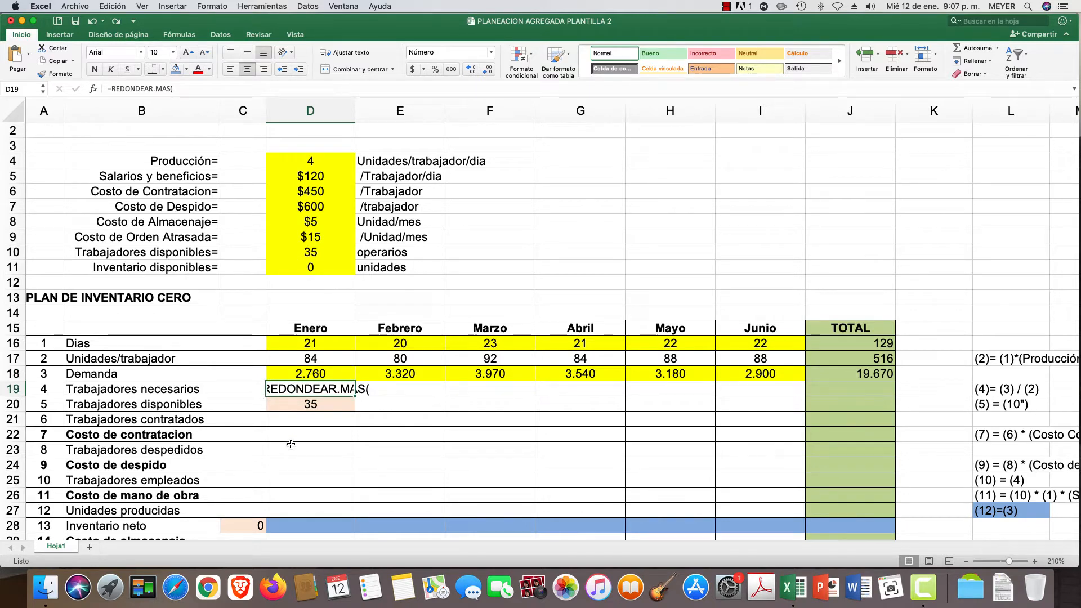
text(=)
scroll(291, 444, right, 1)
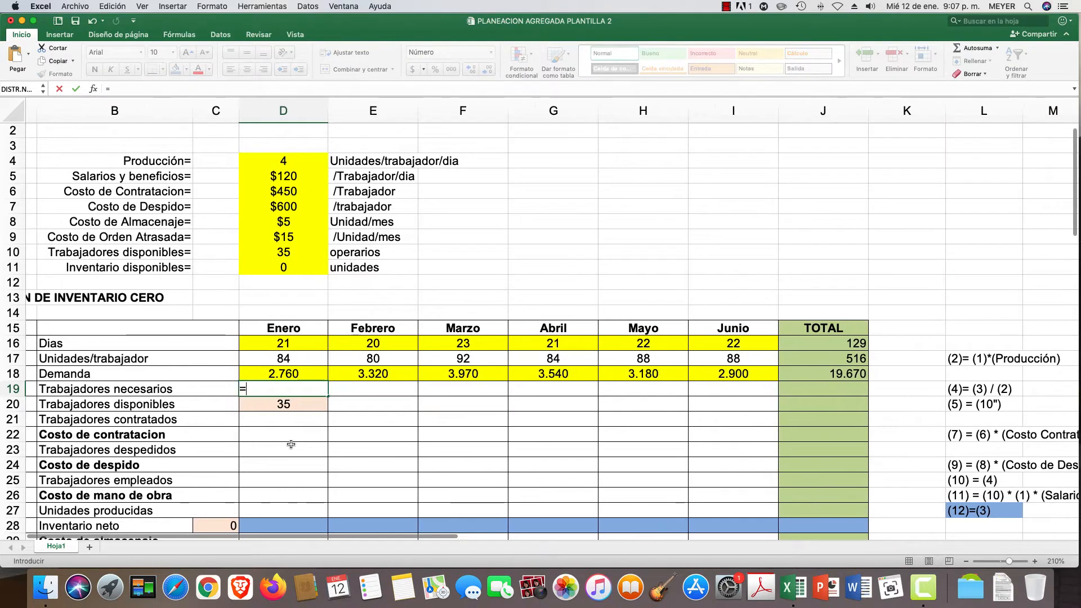
text(RE)
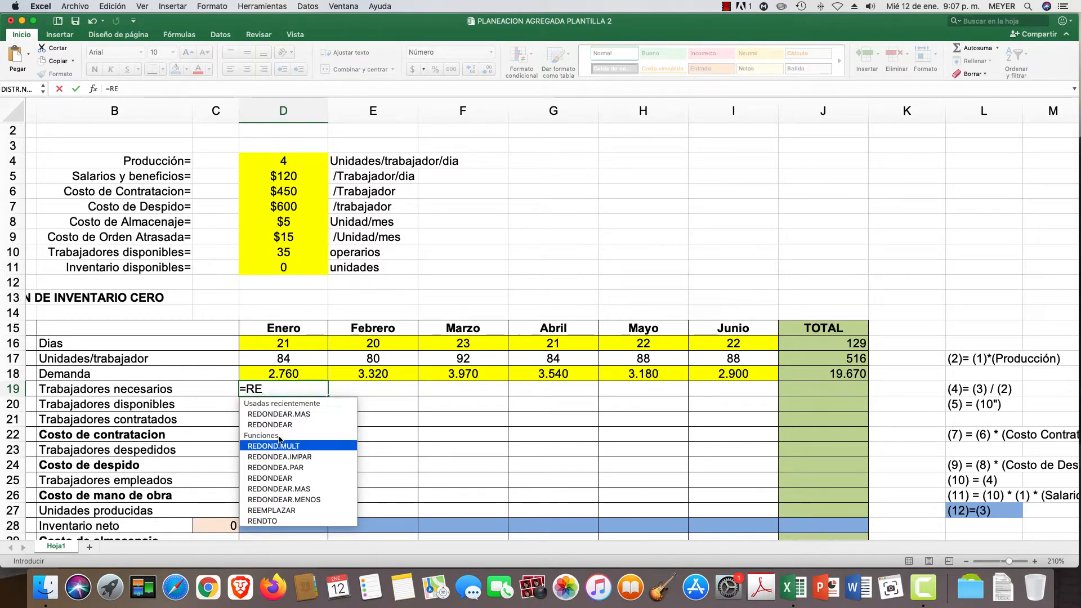
double_click(272, 415)
scroll(273, 417, up, 1)
scroll(273, 417, left, 1)
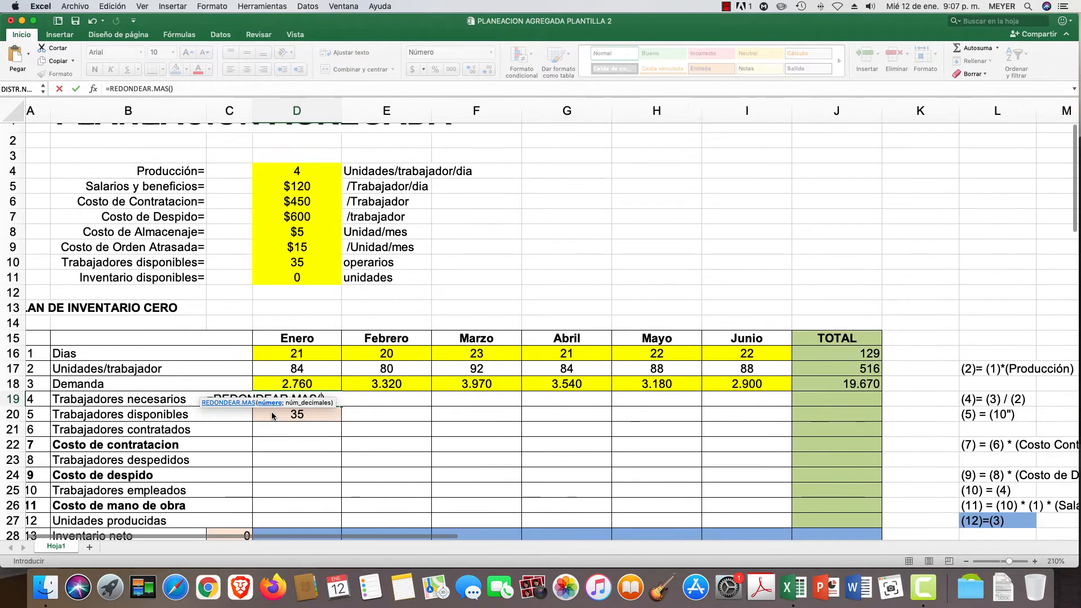
click(293, 384)
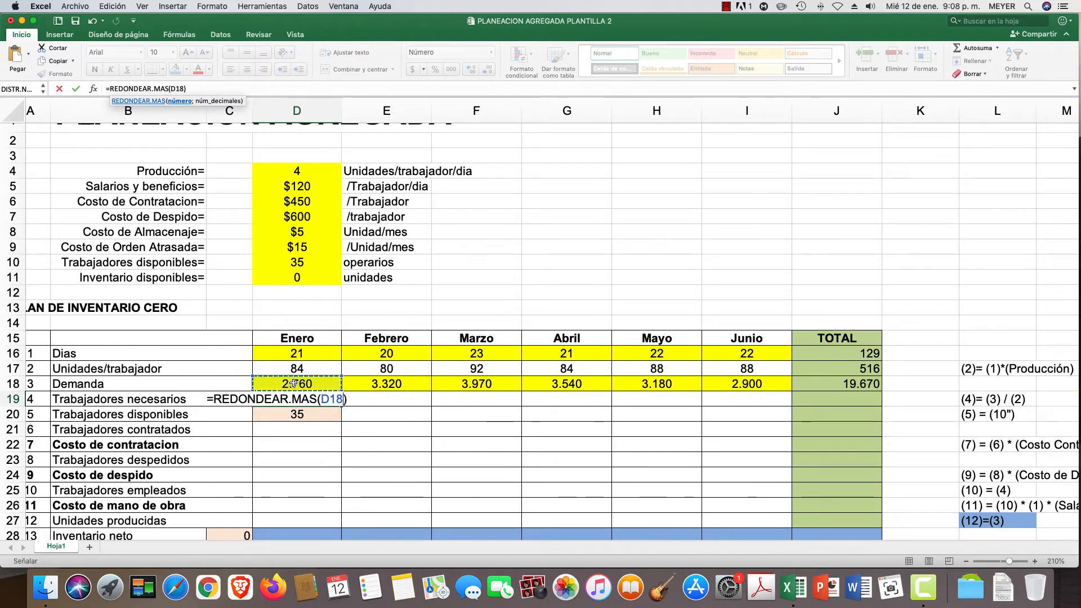
scroll(292, 349, down, 2)
scroll(291, 349, left, 1)
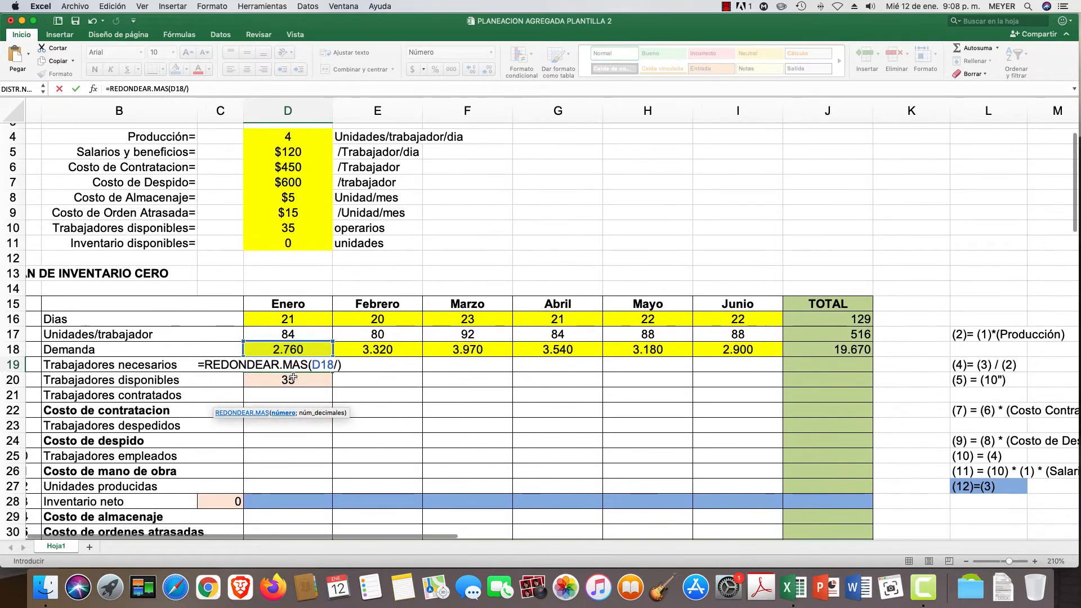
text(/)
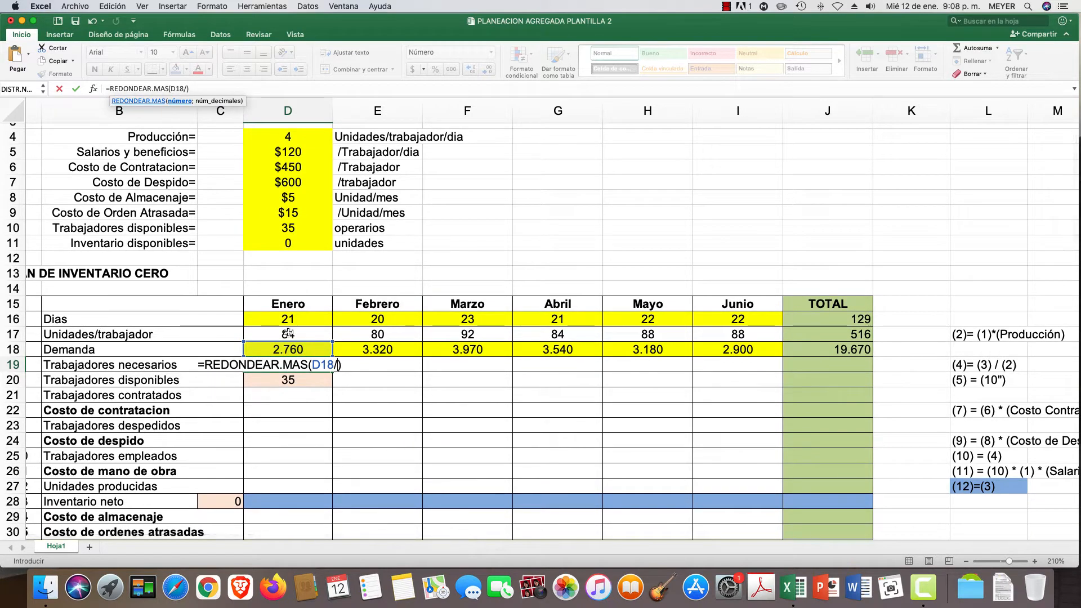
click(289, 333)
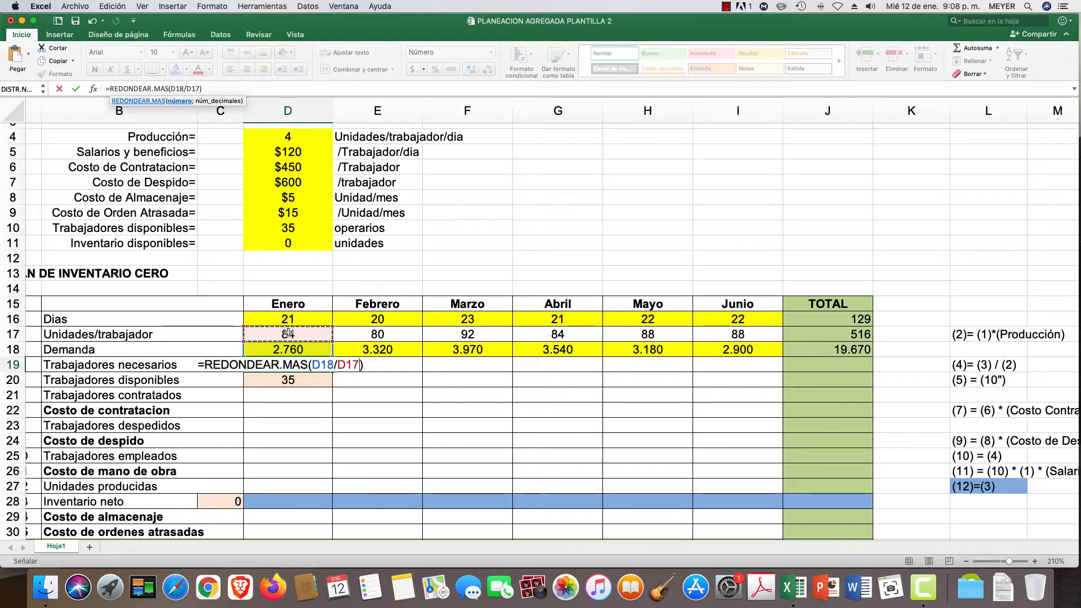
text(;)
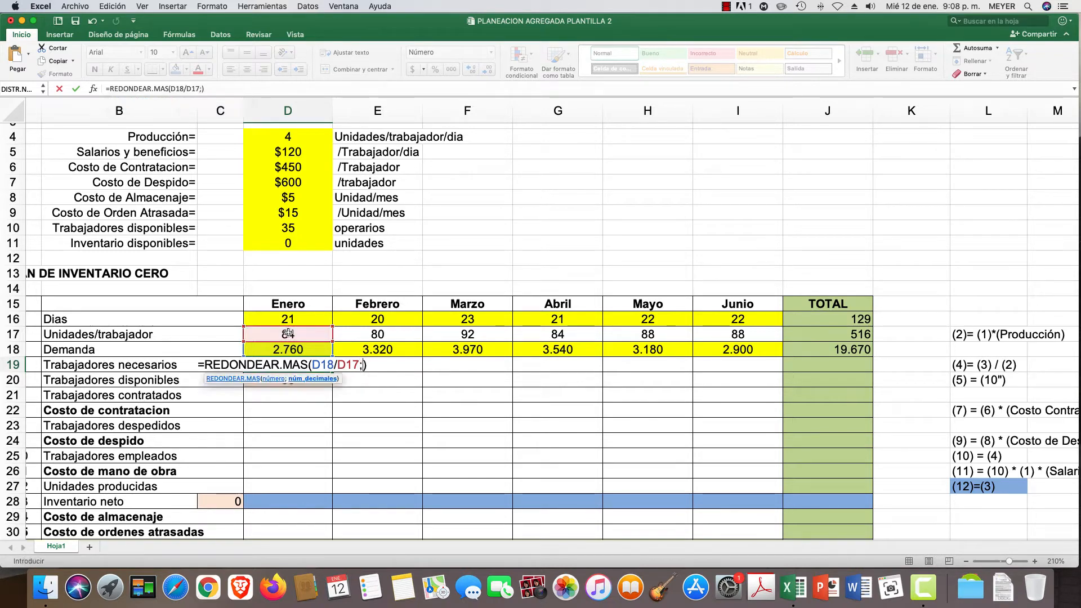
text(0)
key(Return)
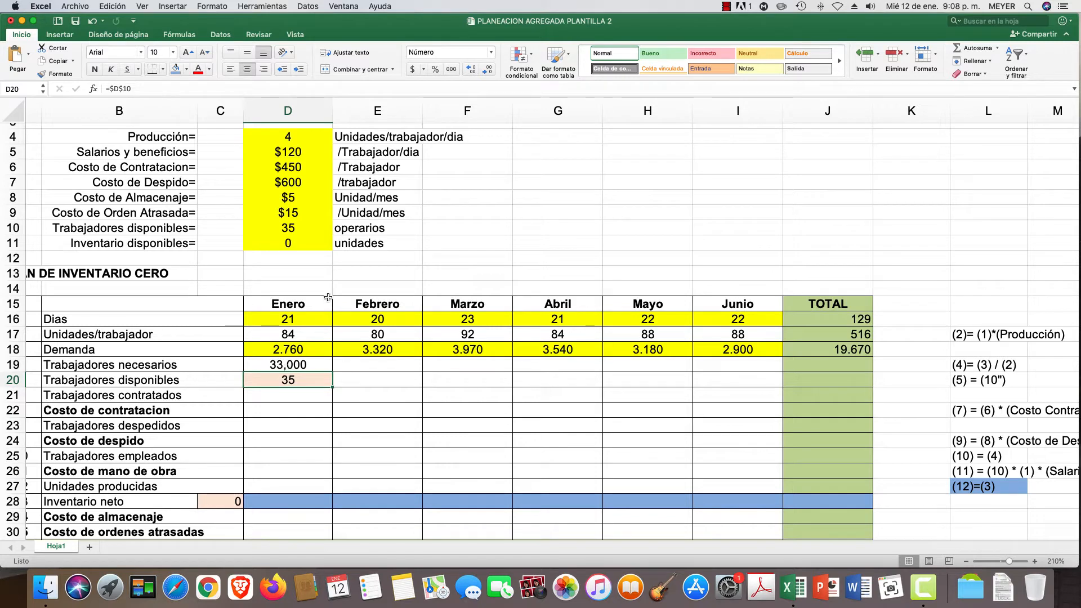
- Display January's required workers in D19 without decimals and copy the formula across February to June, E19:I19
click(277, 364)
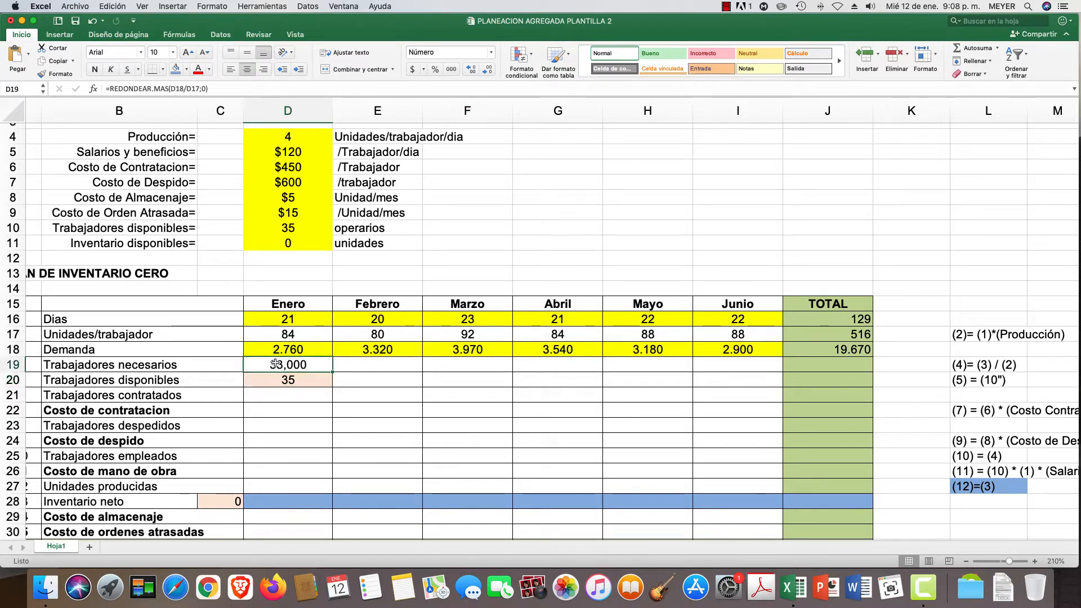
click(487, 69)
click(487, 68)
click(487, 68)
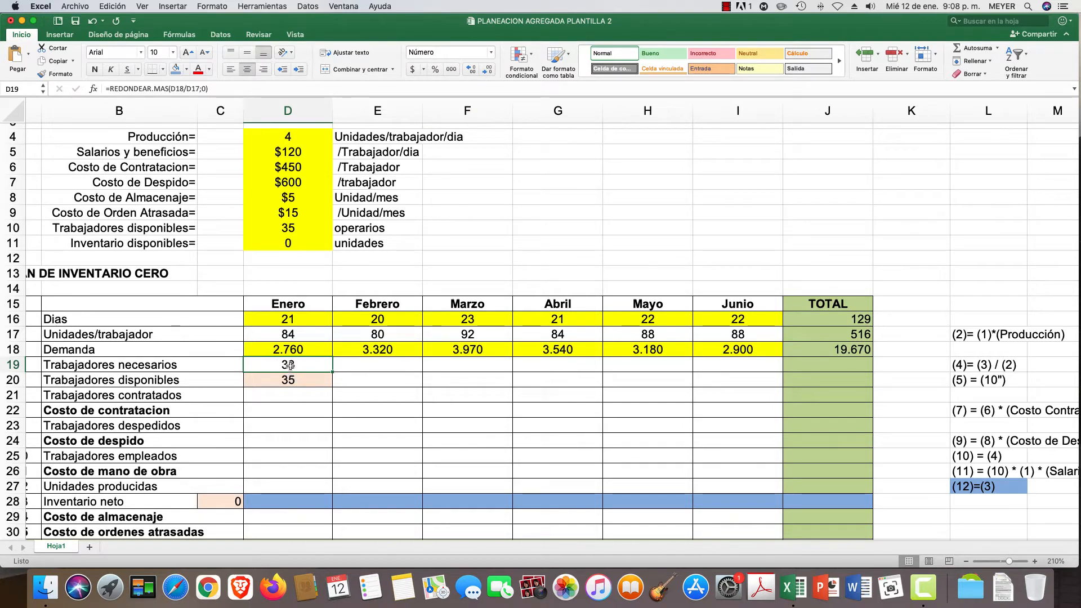
drag(333, 372, 746, 373)
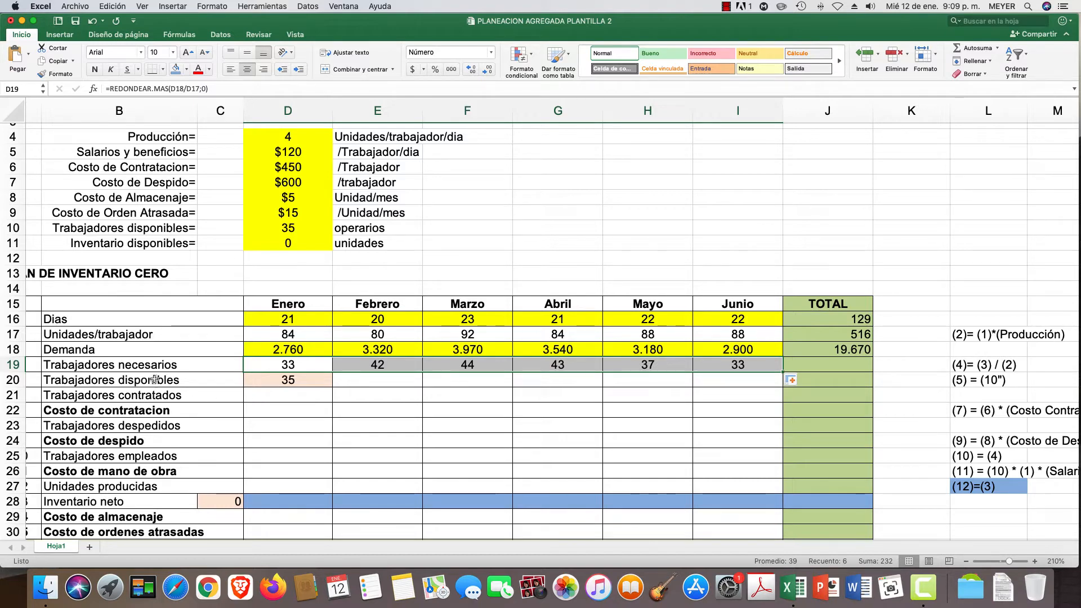
- Calculate January's hired workers in D21 with =SI(D19>D20;D19-D20;0) and copy the formula across February to June, E21:I21
click(283, 397)
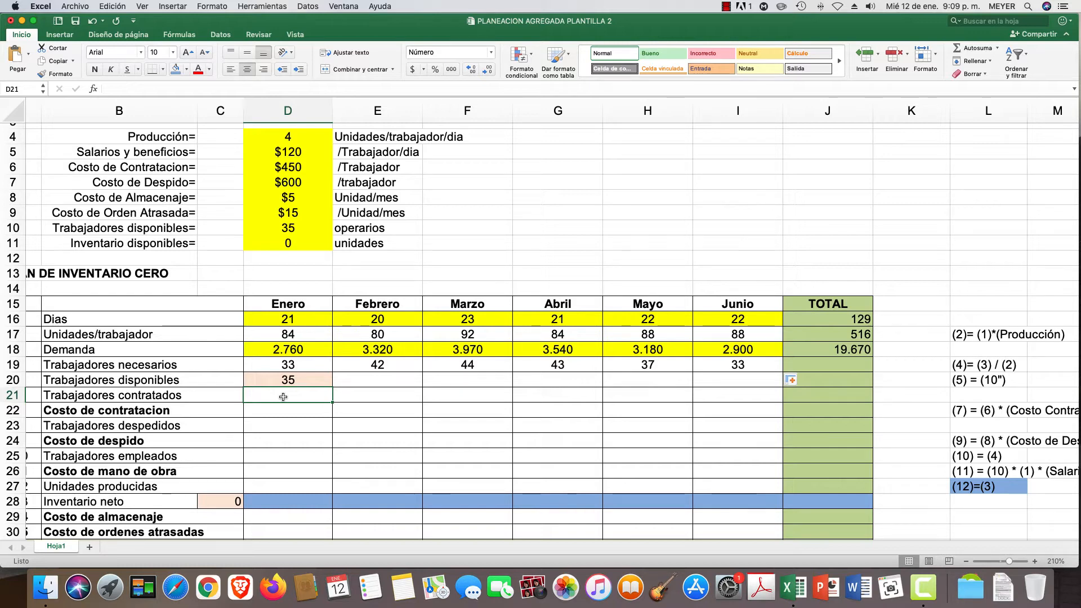
text(=)
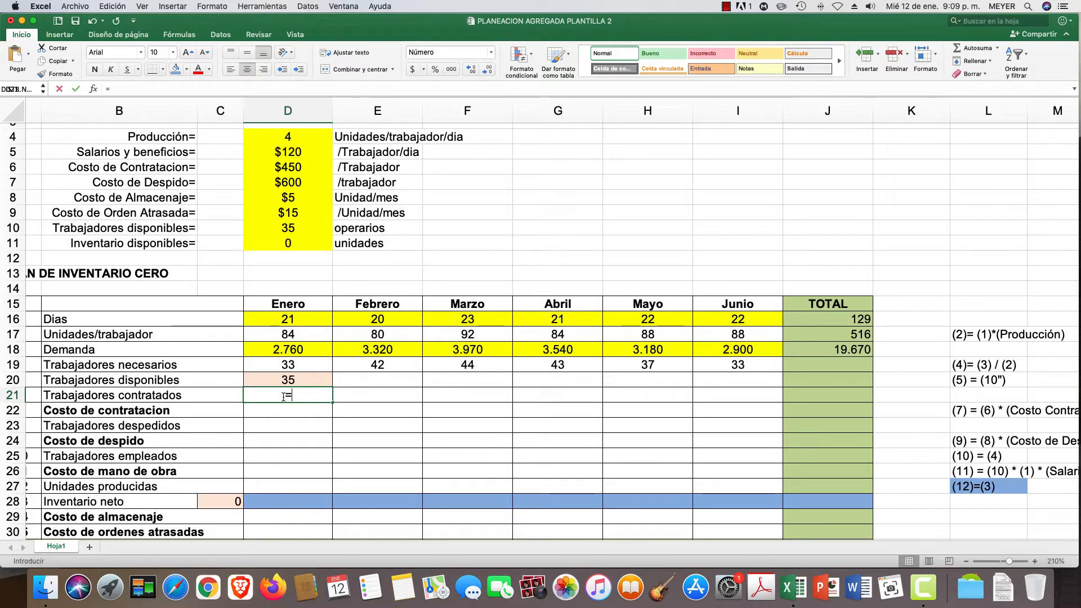
text(SI)
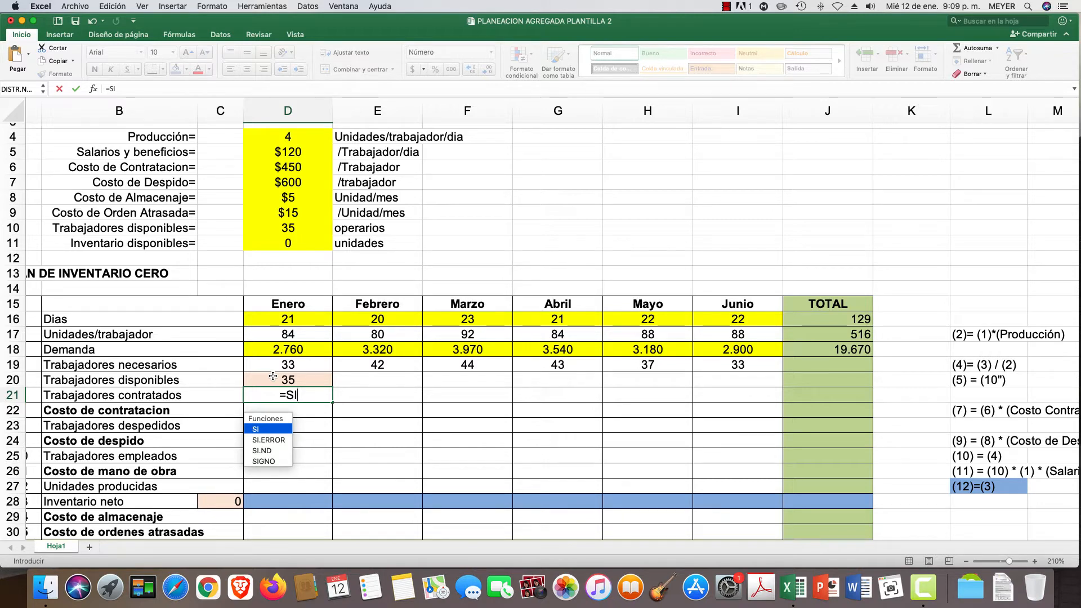
text(()
scroll(273, 376, down, 1)
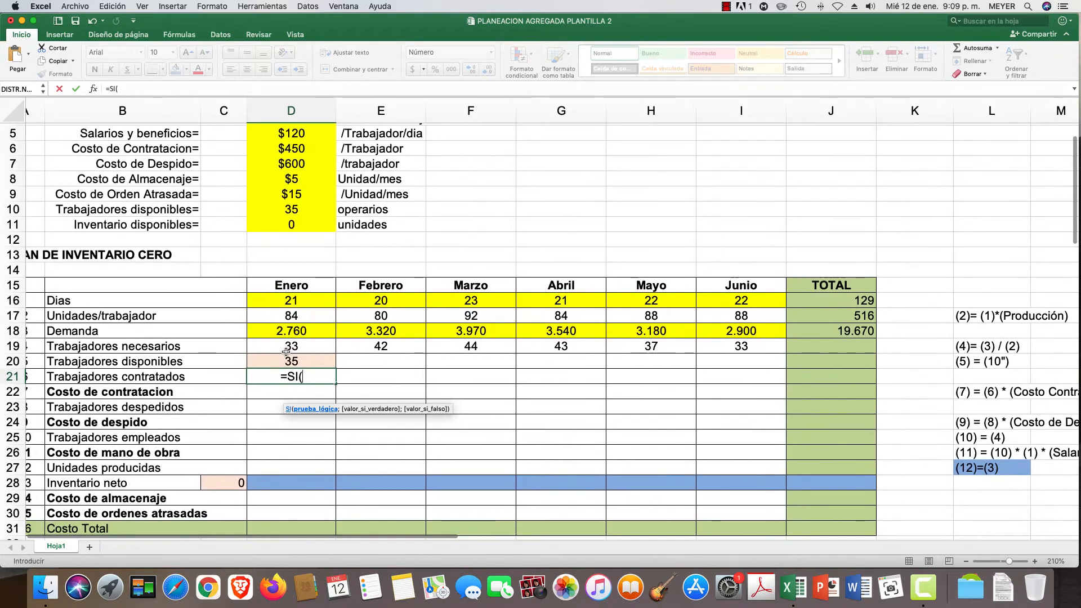
click(287, 345)
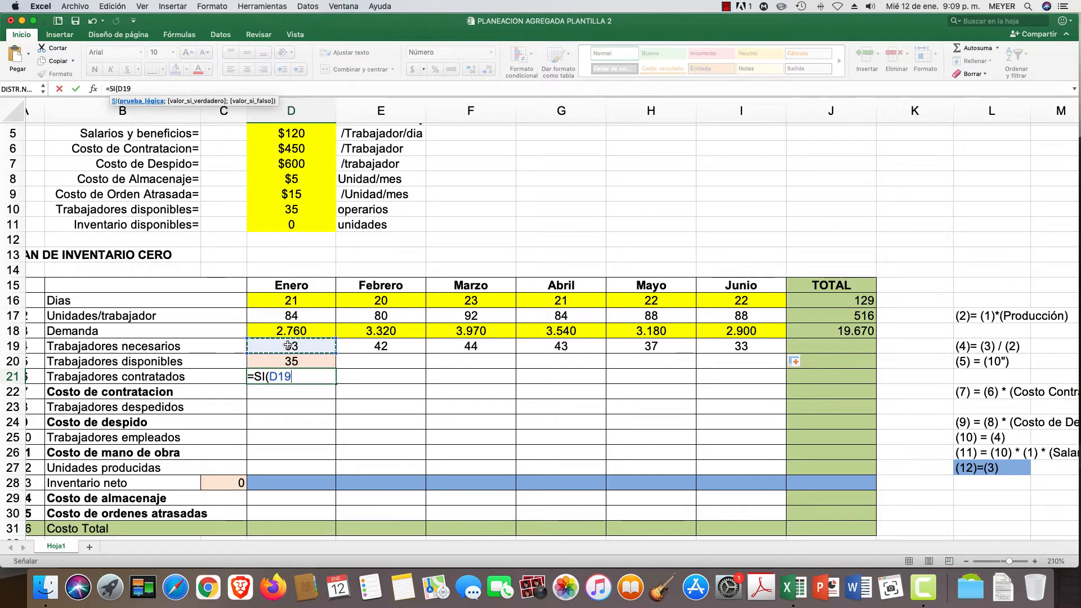
text(>)
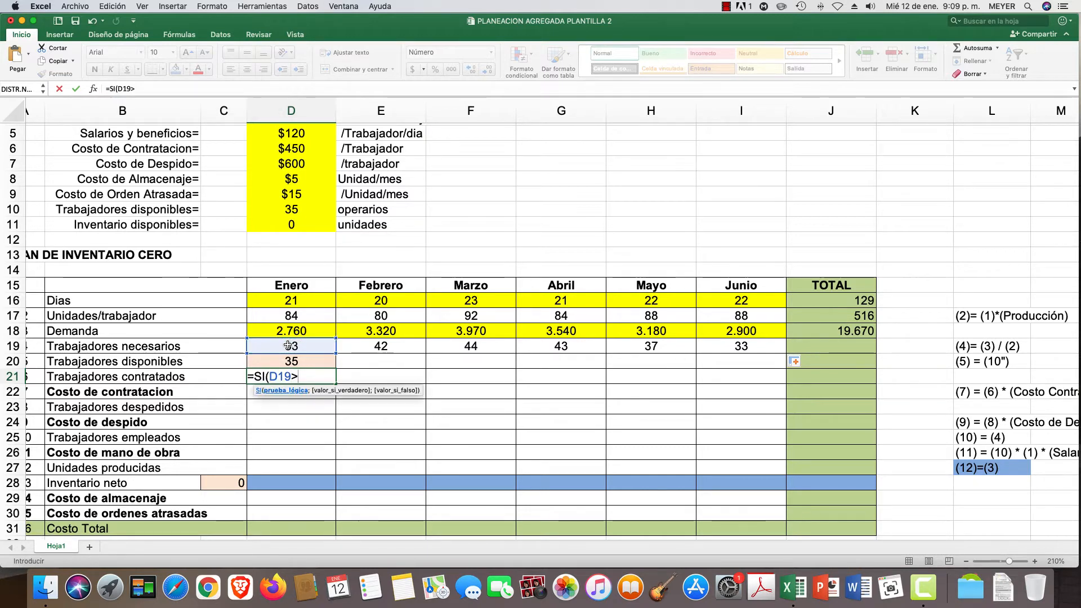
click(291, 361)
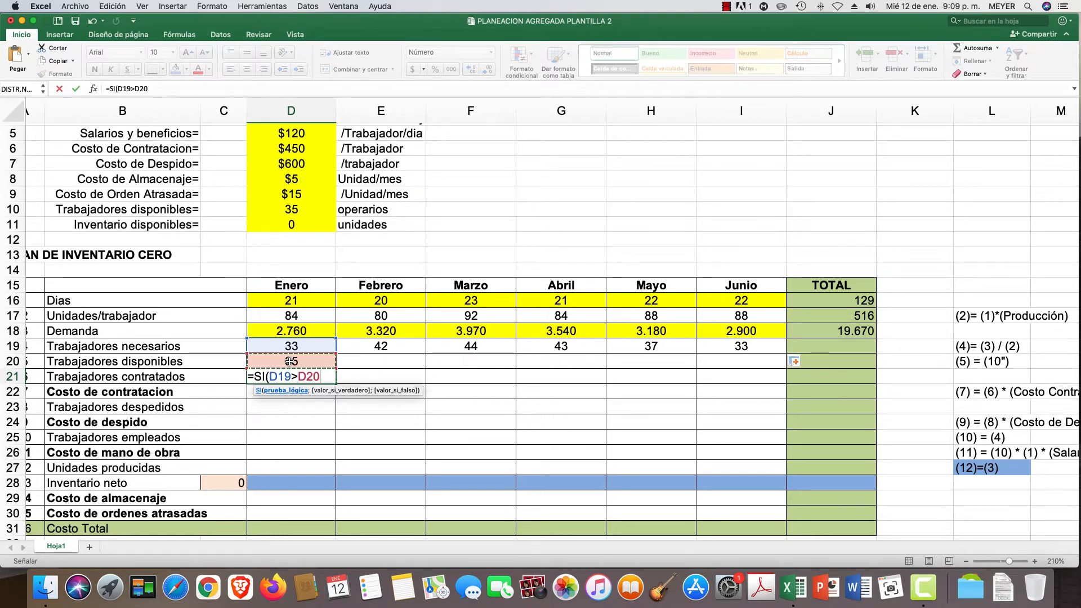
text(;)
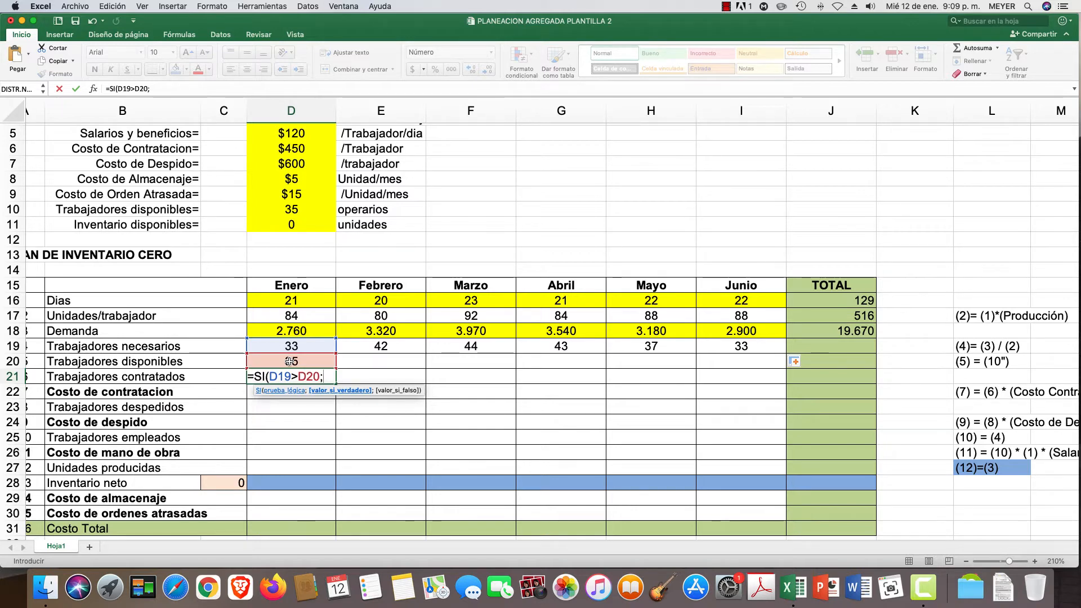
click(289, 345)
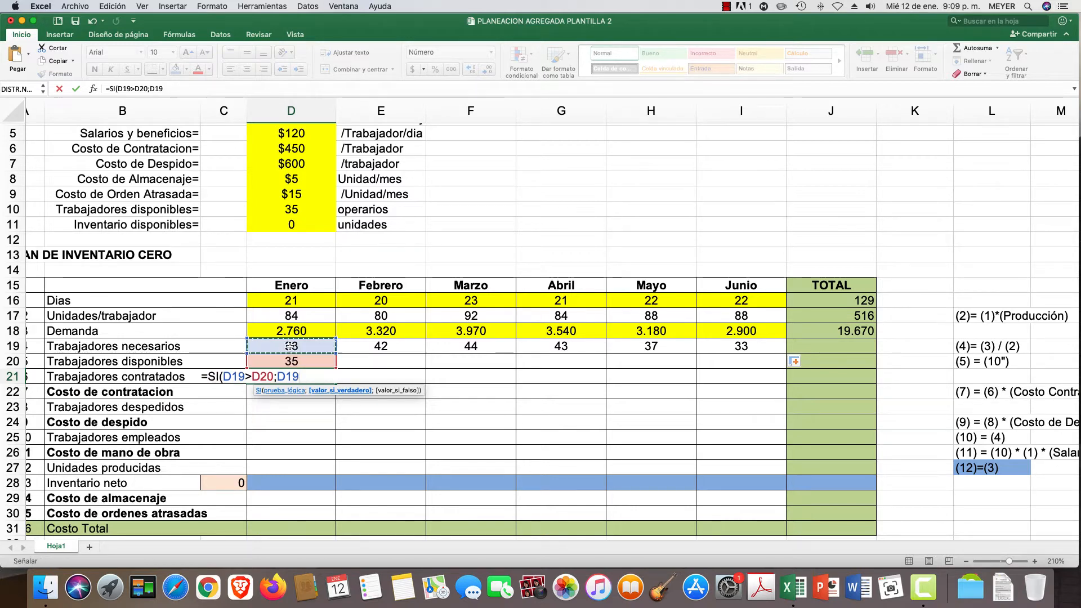
text(-)
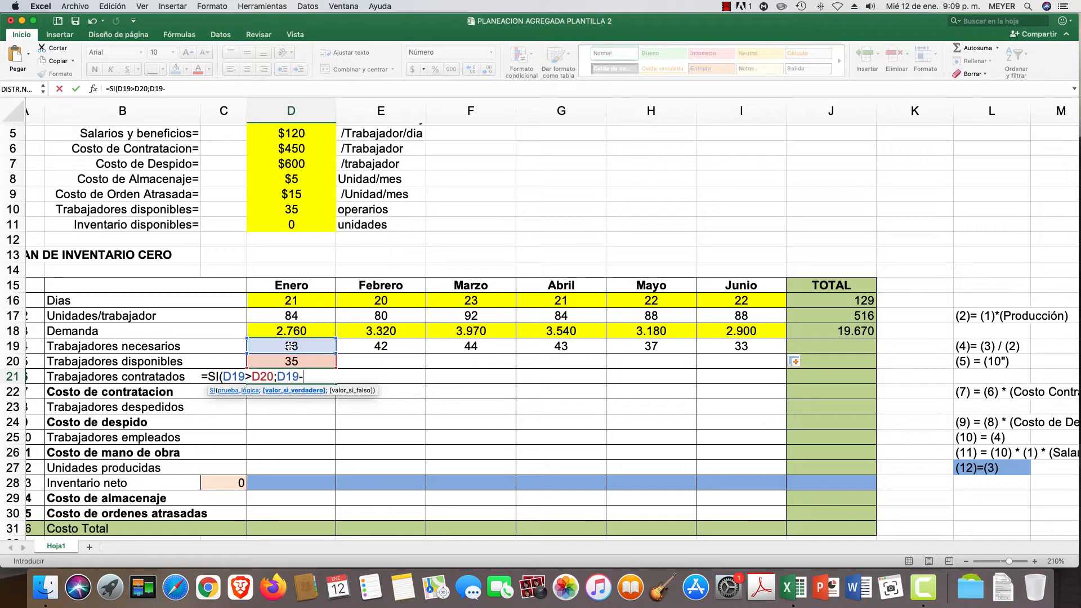
scroll(289, 346, down, 1)
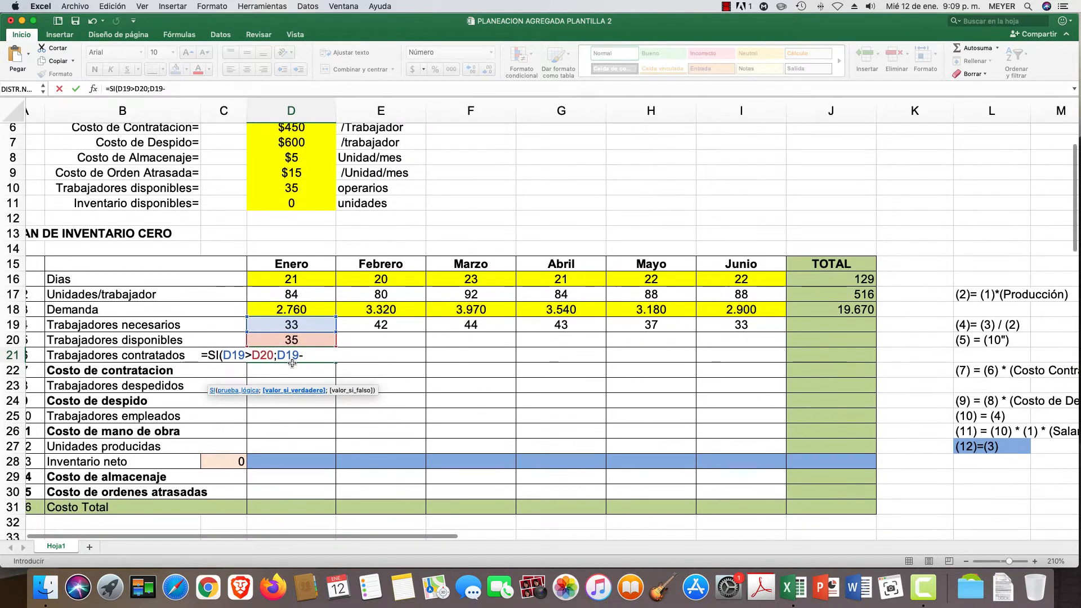
click(292, 340)
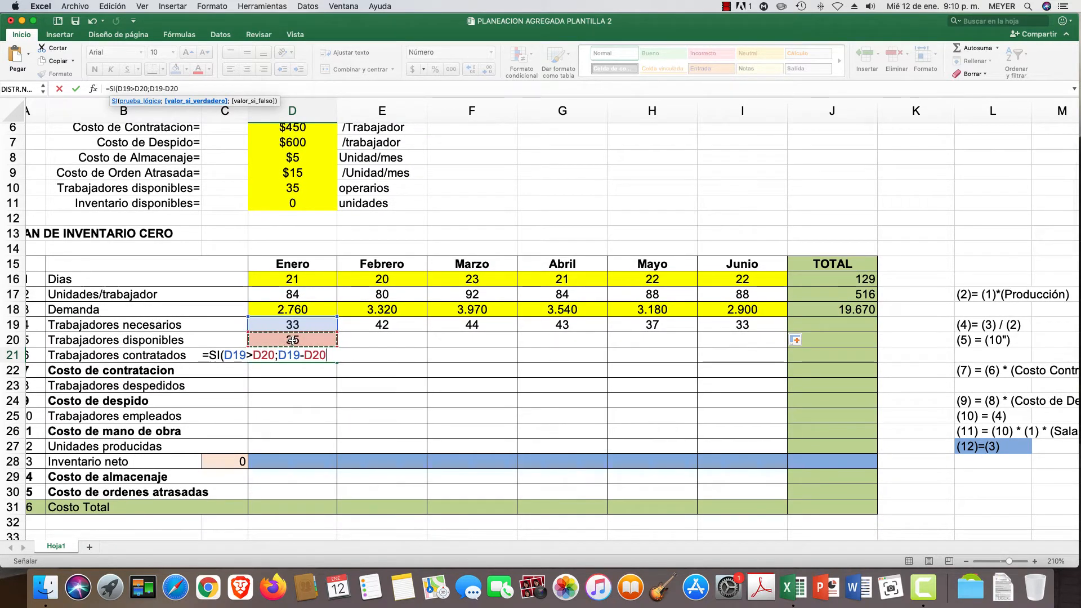
text(;)
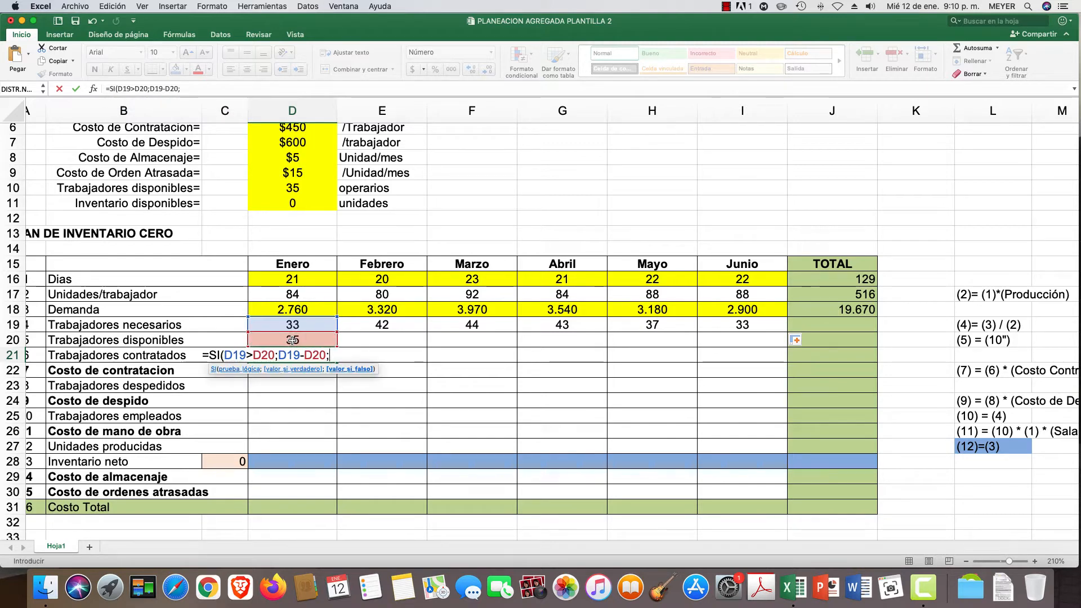
text(0))
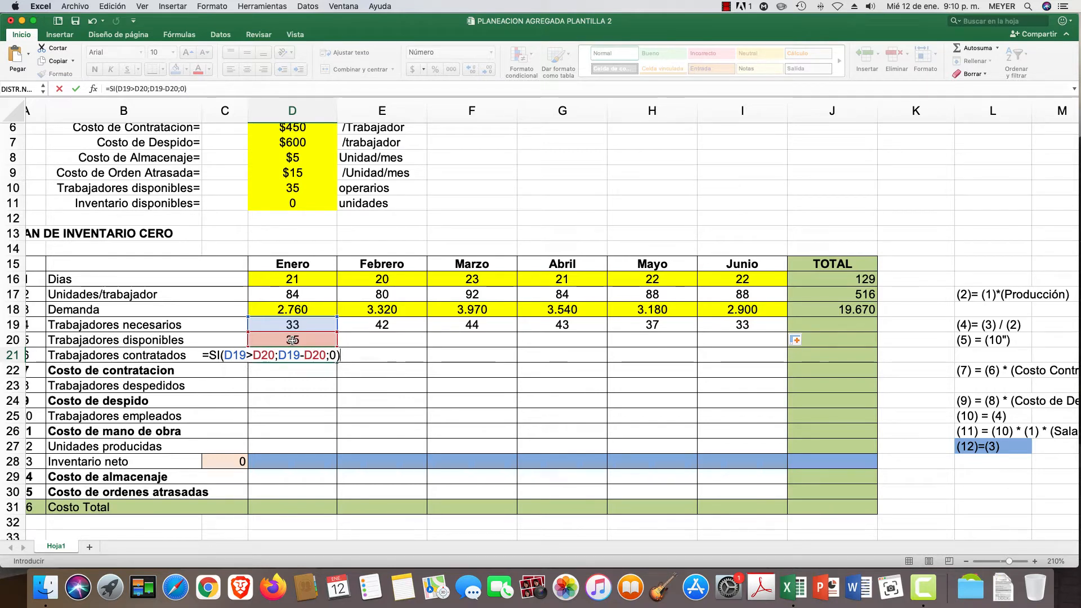
key(Return)
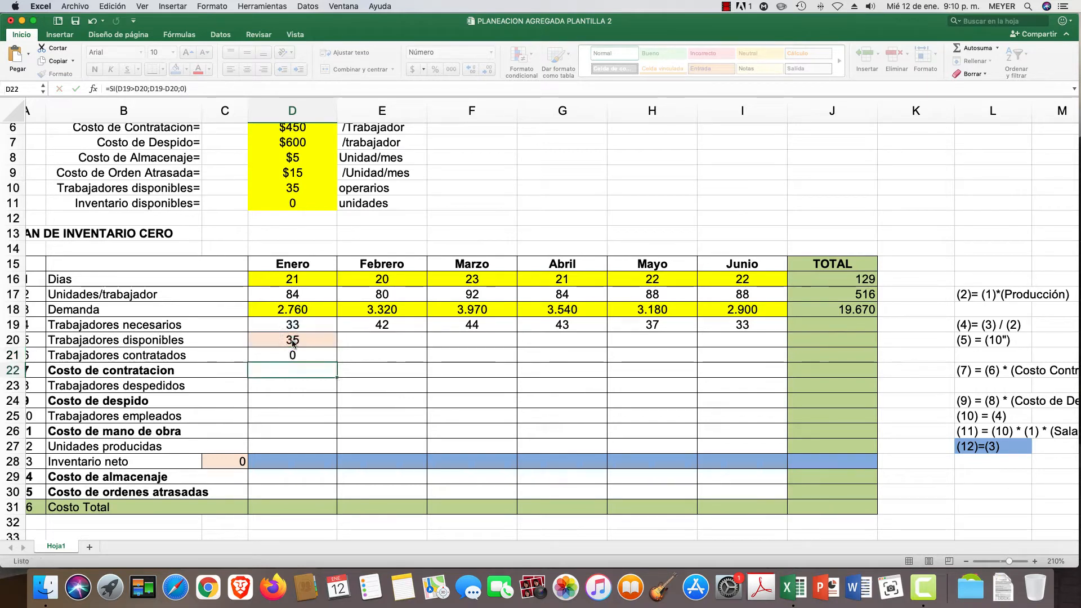
click(293, 355)
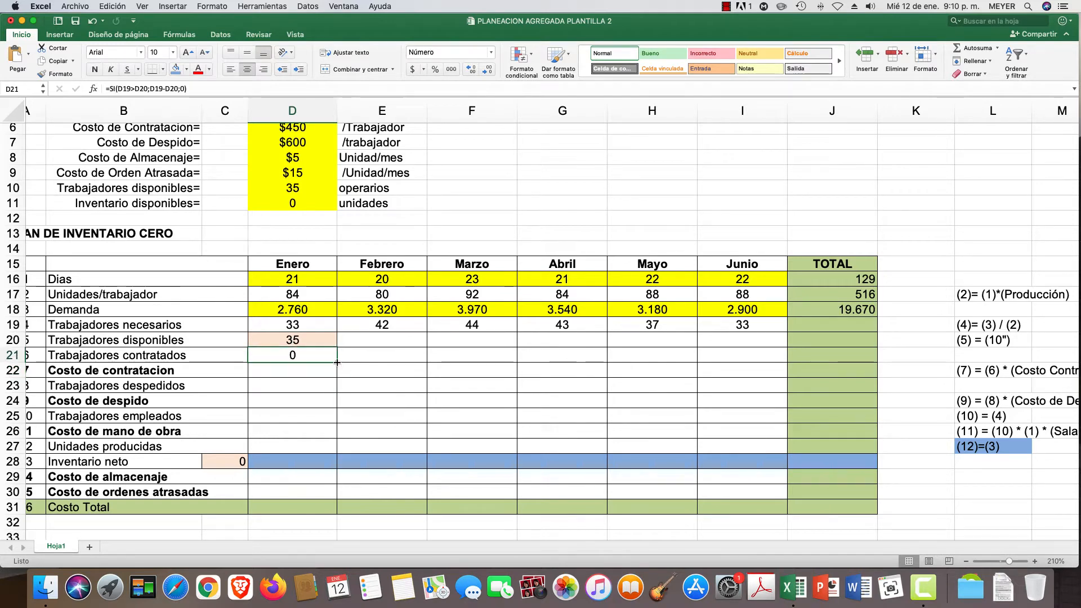
drag(337, 363, 698, 367)
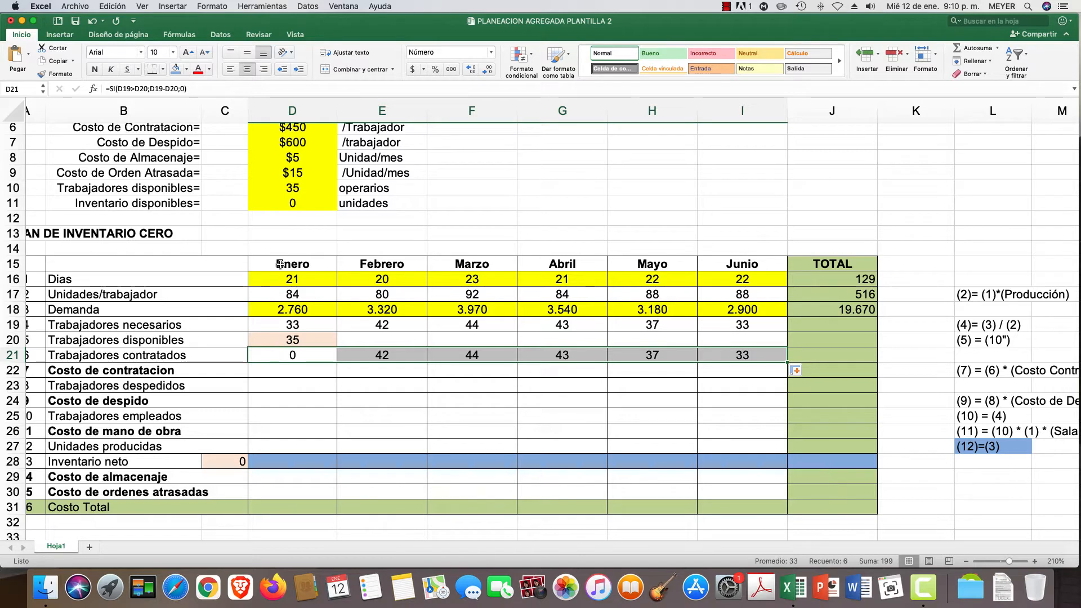
- Calculate January's hiring cost in D22 with =D21*$D$6 and copy the formula across February to June, E22:I22
click(284, 372)
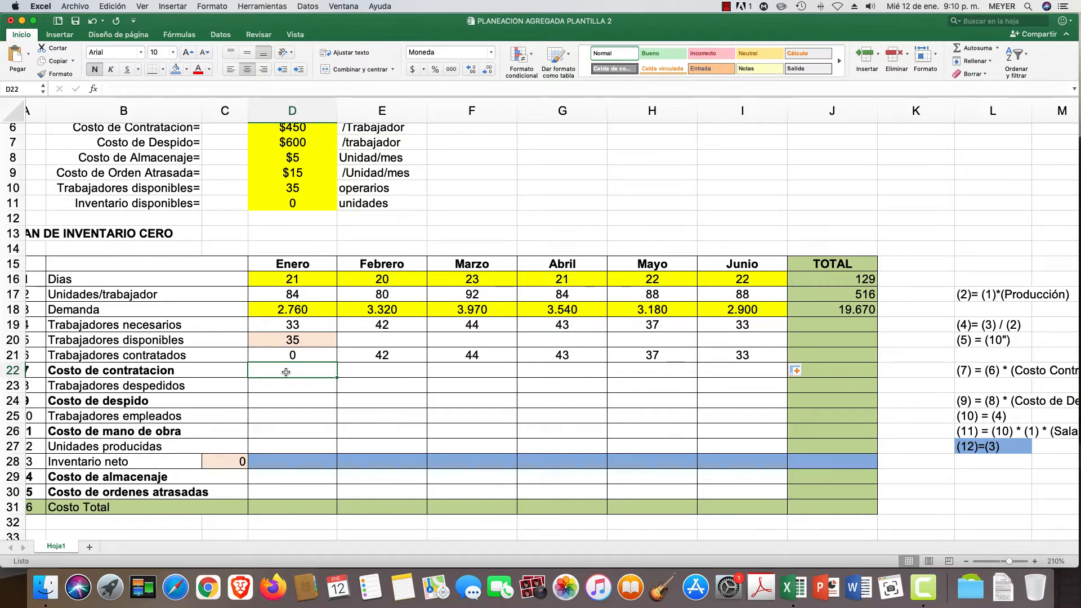
text(=)
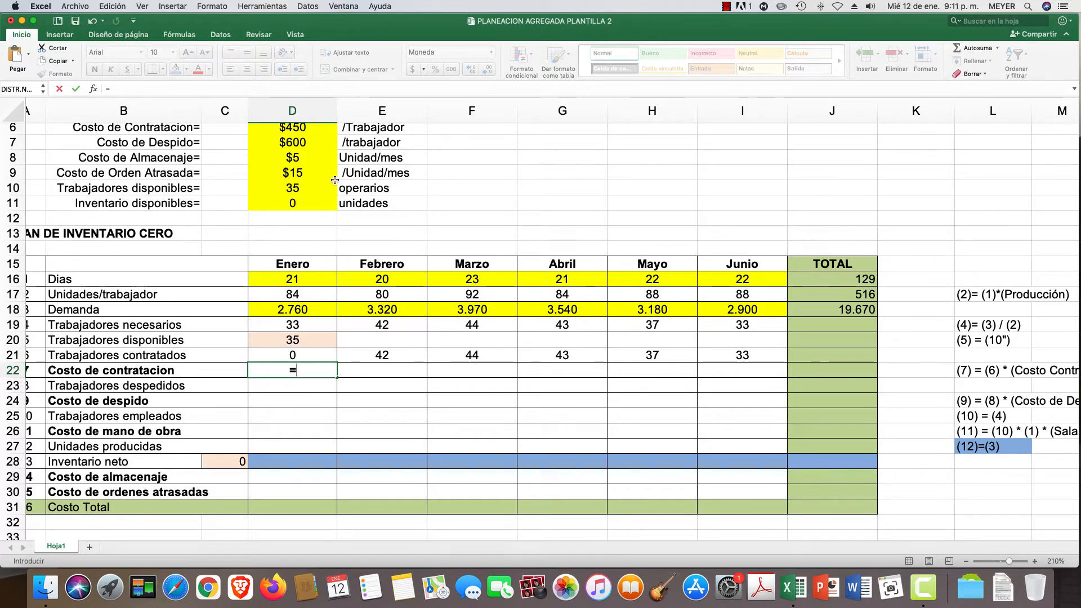
click(287, 354)
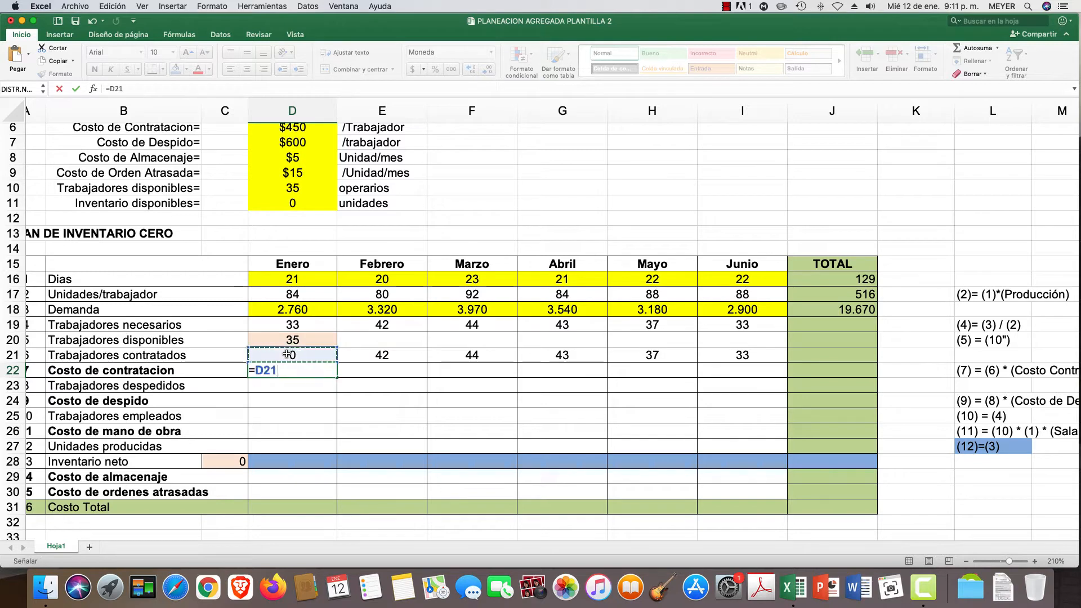
text(*)
click(295, 127)
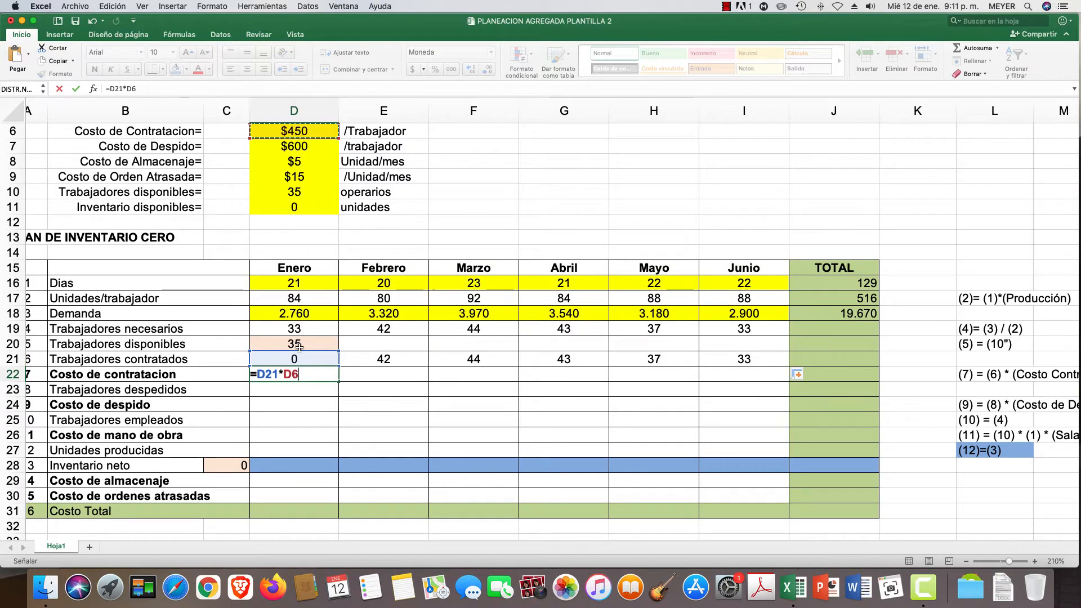
click(292, 374)
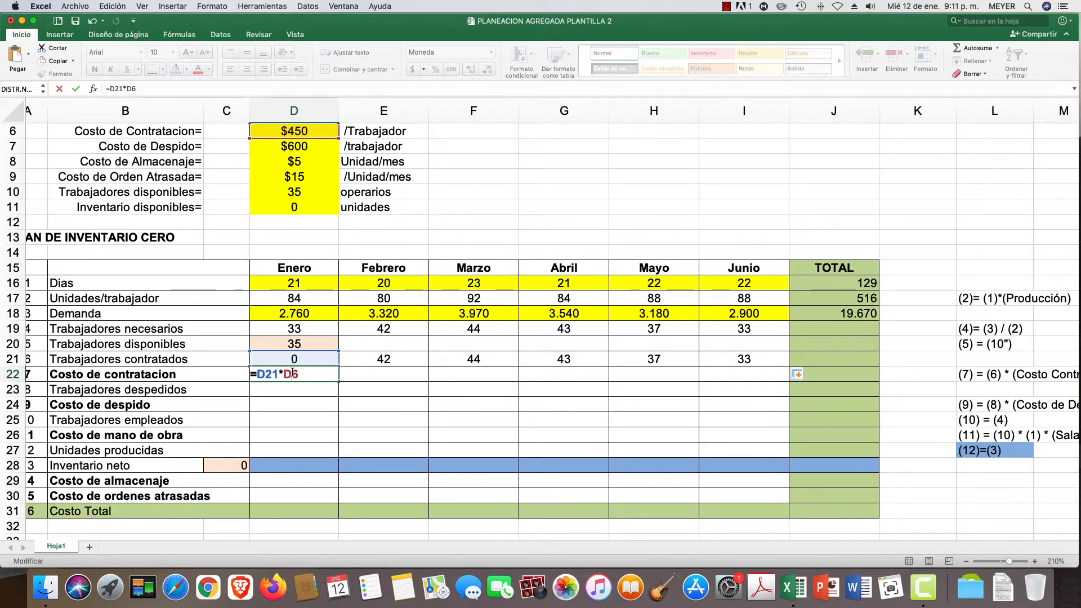
key(F4)
key(Return)
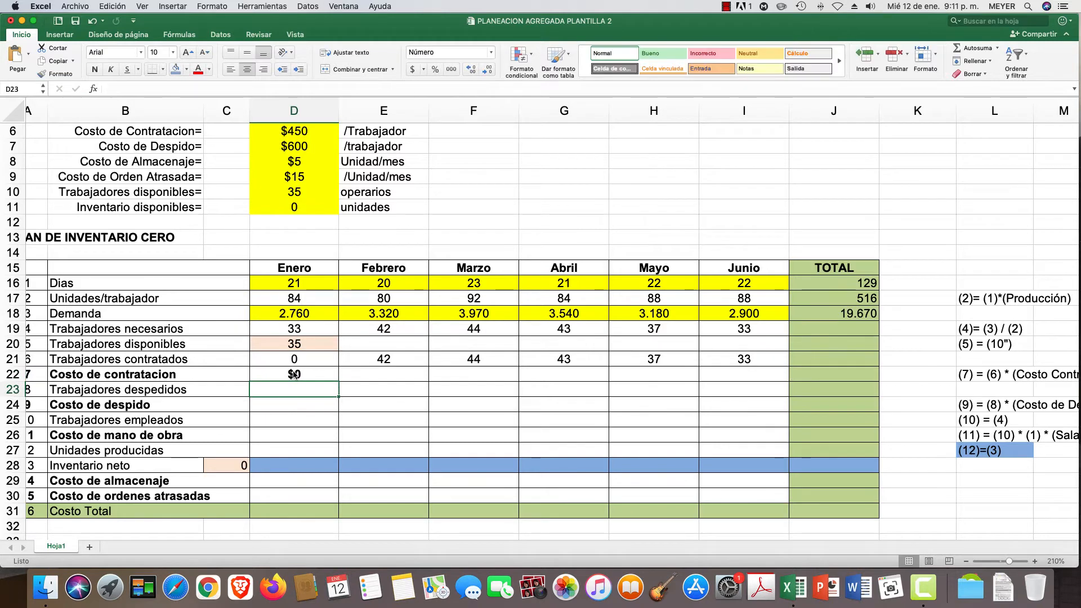
click(294, 373)
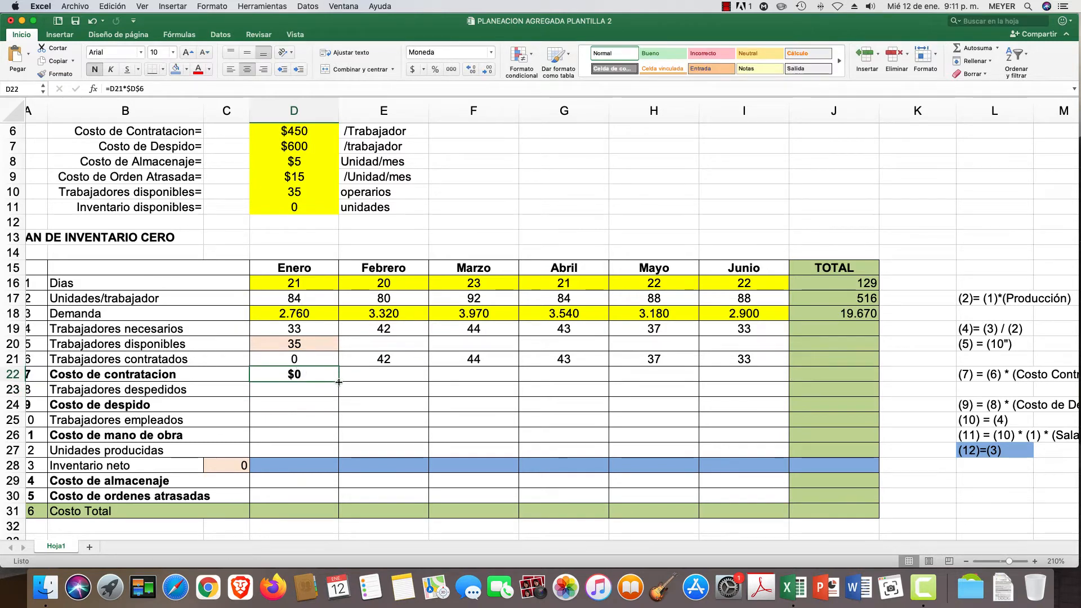
drag(338, 382, 754, 388)
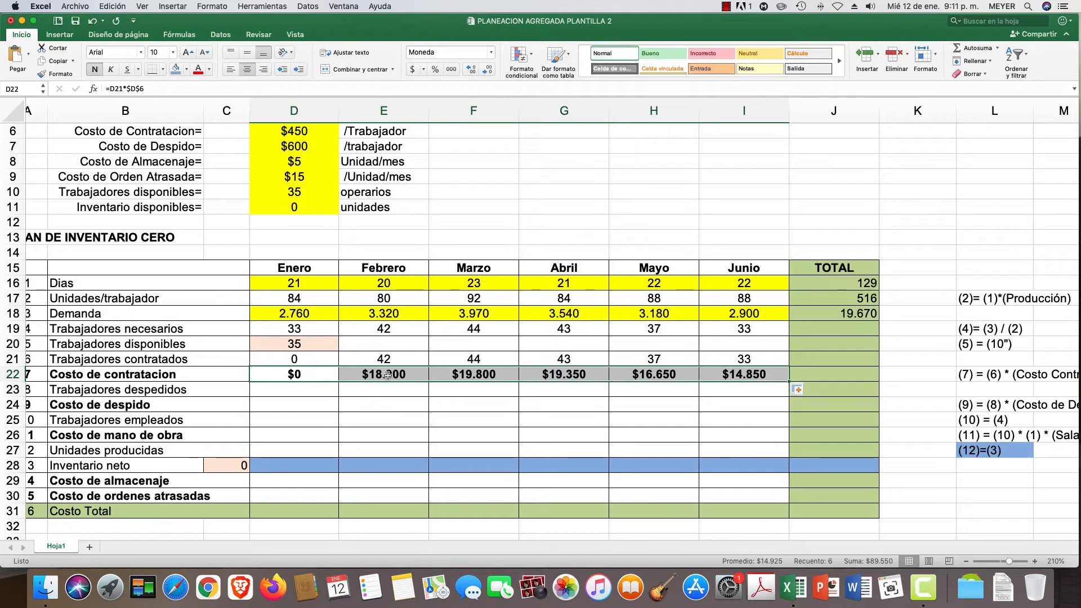
- Total the January to June hiring costs in J22 with an automatic sum
click(855, 372)
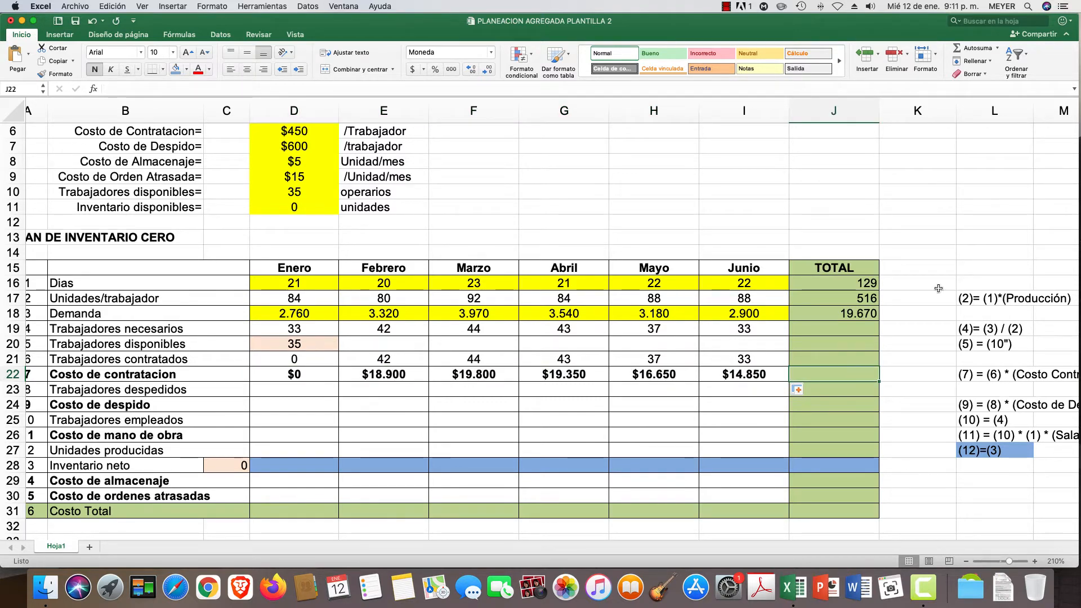
click(976, 49)
key(Return)
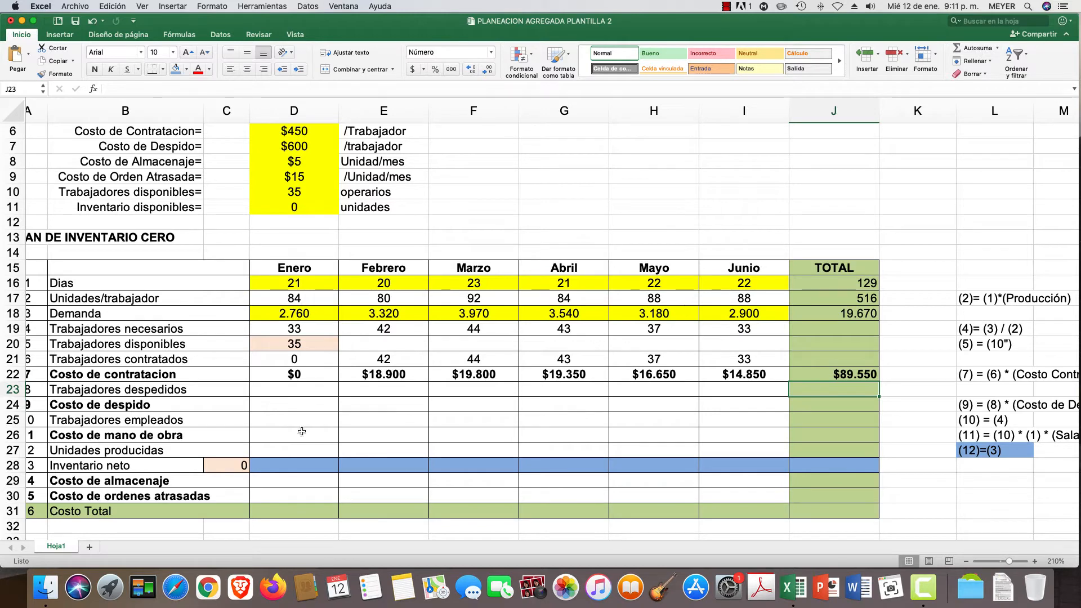
- Try to calculate January's dismissed workers in D23 with =SI(D20<D19;D20-D19;0)
click(285, 387)
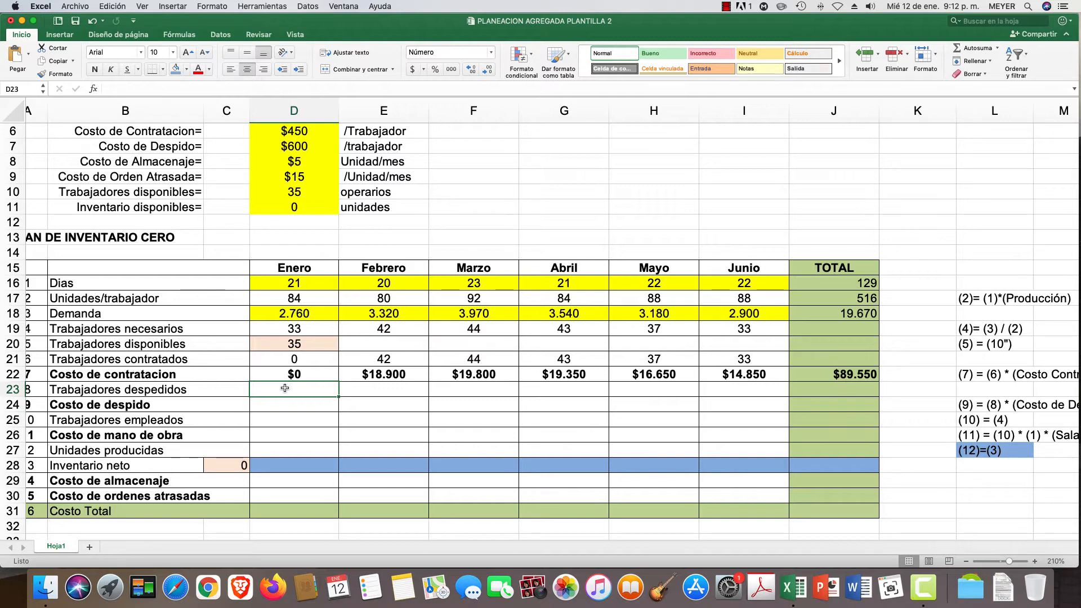
text(=)
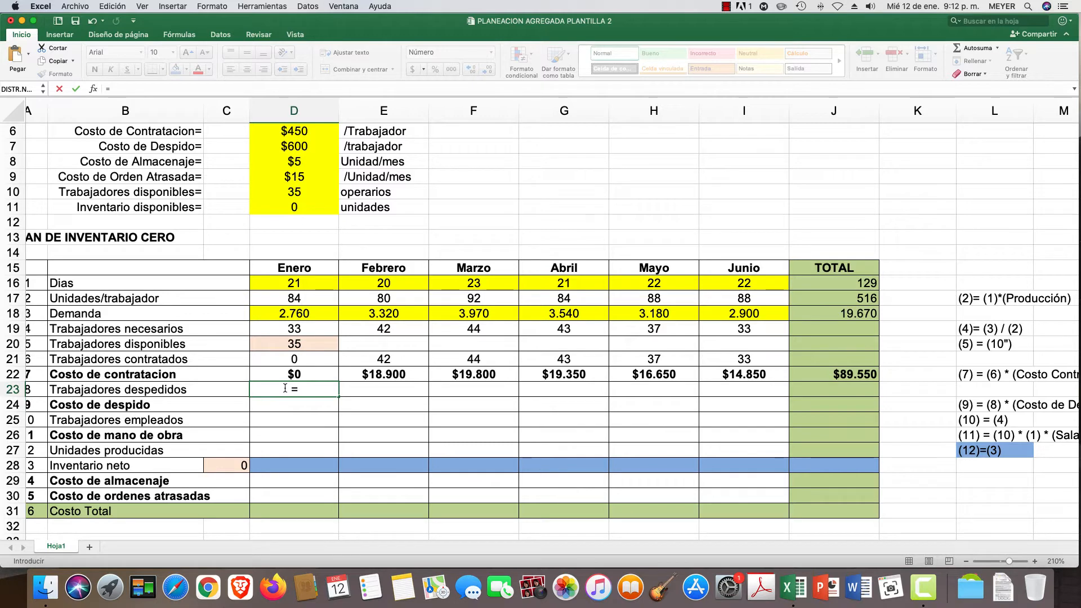
text(SI)
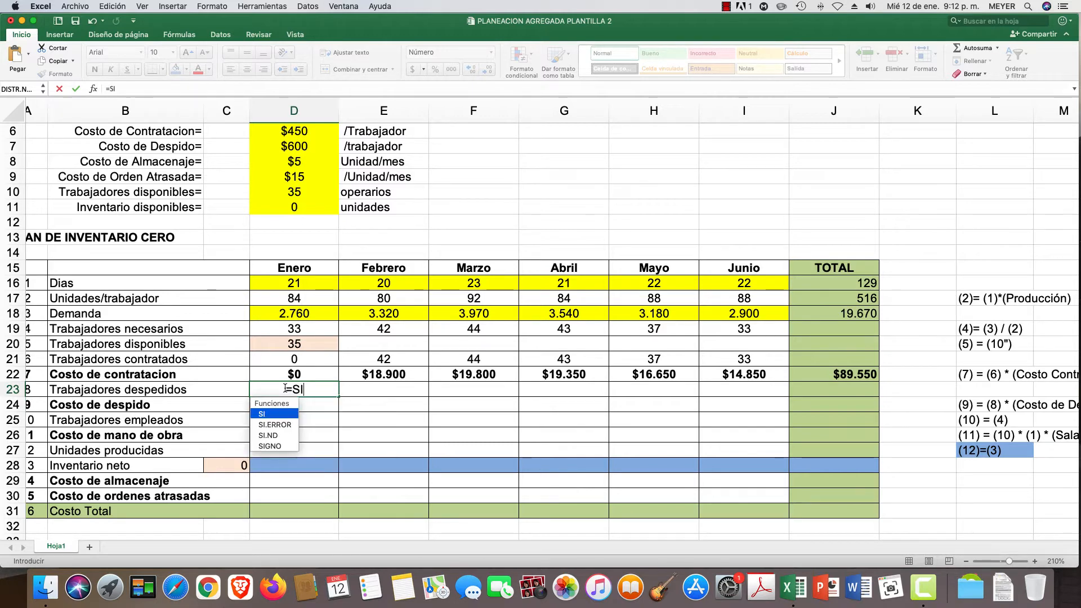
text(()
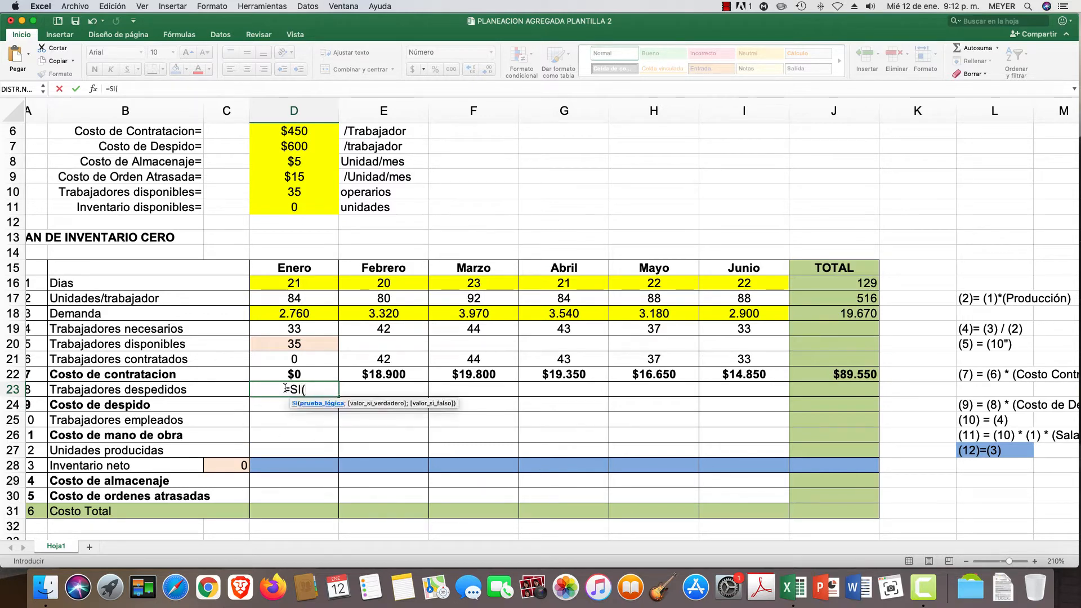
click(291, 344)
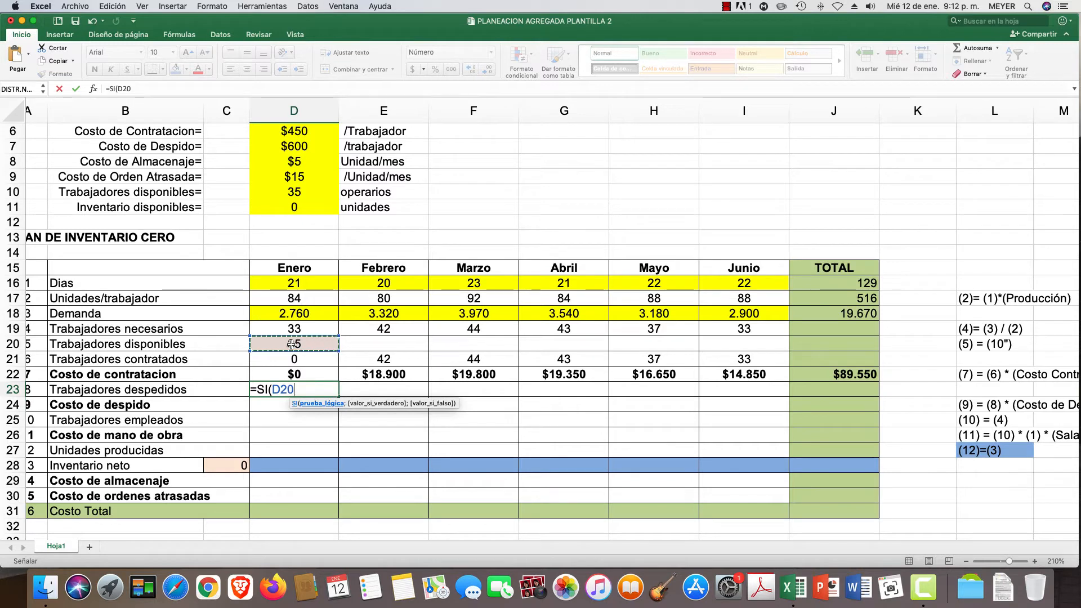
text(>)
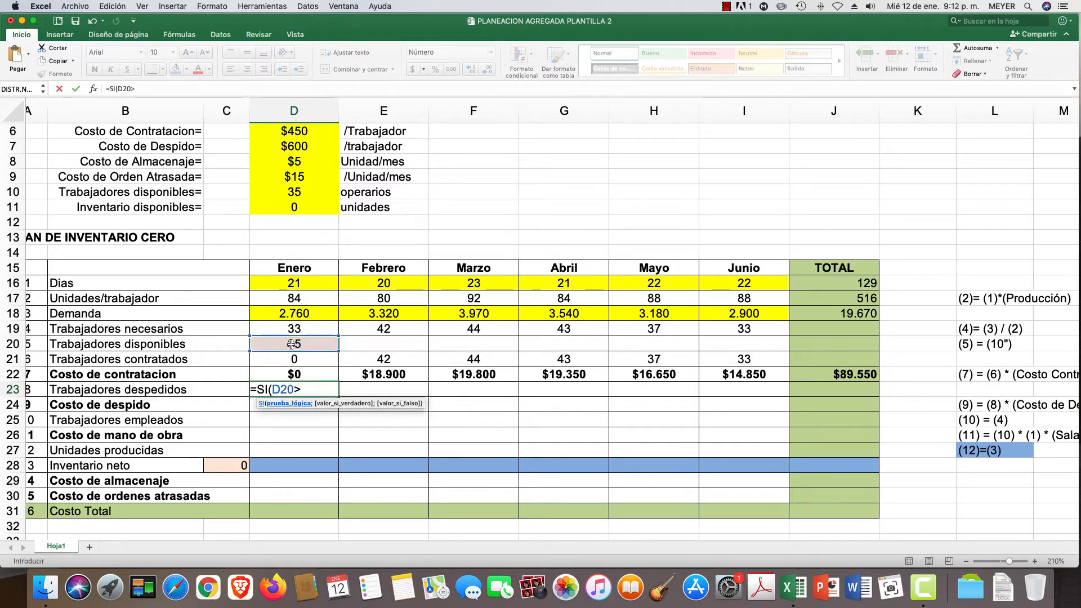
key(BackSpace)
text(<)
click(295, 327)
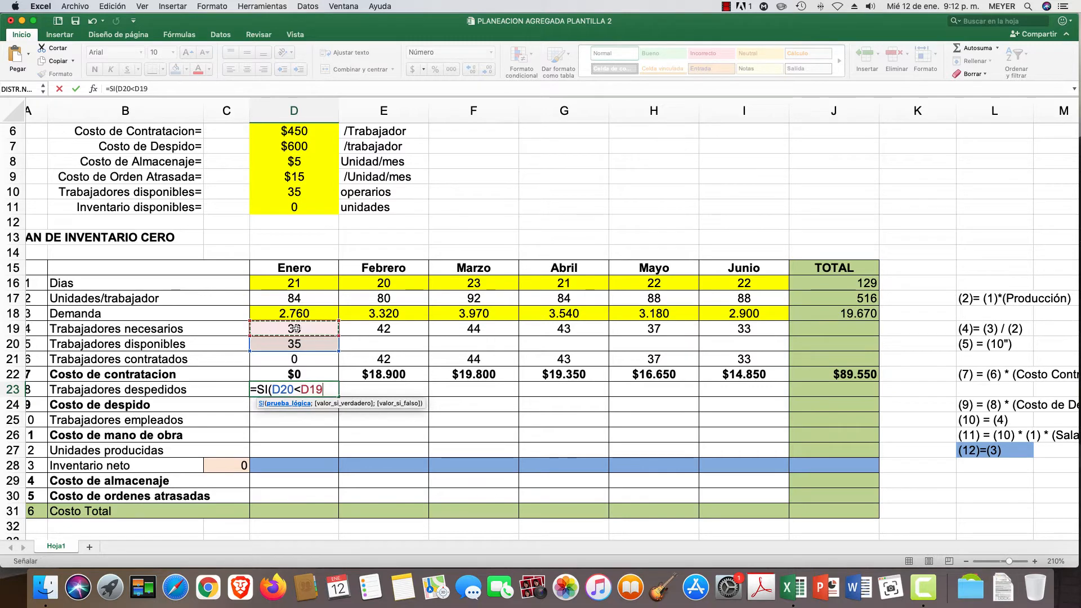
text(;)
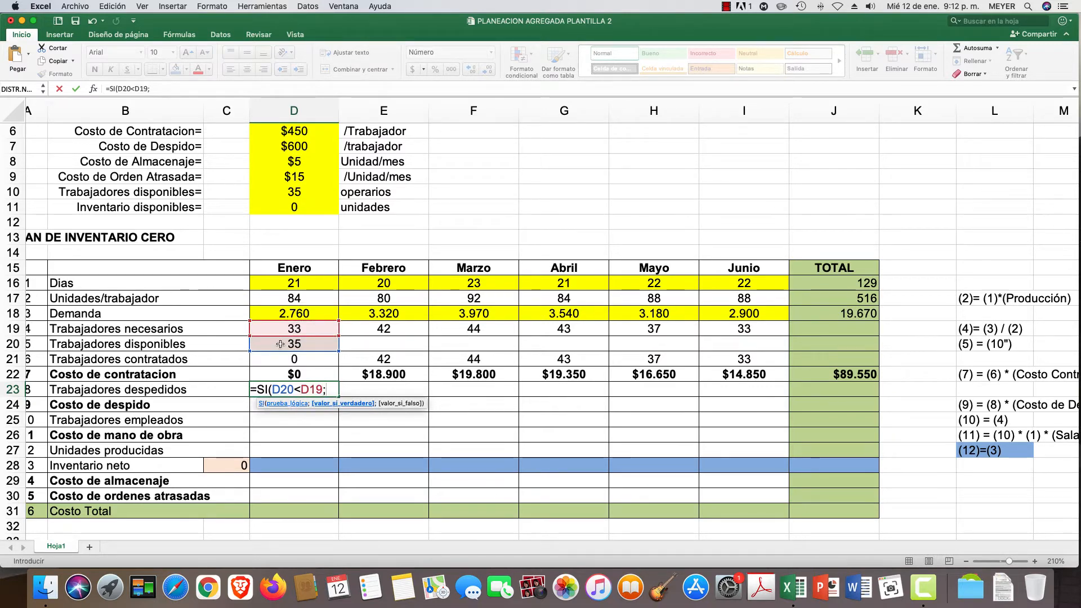
click(280, 344)
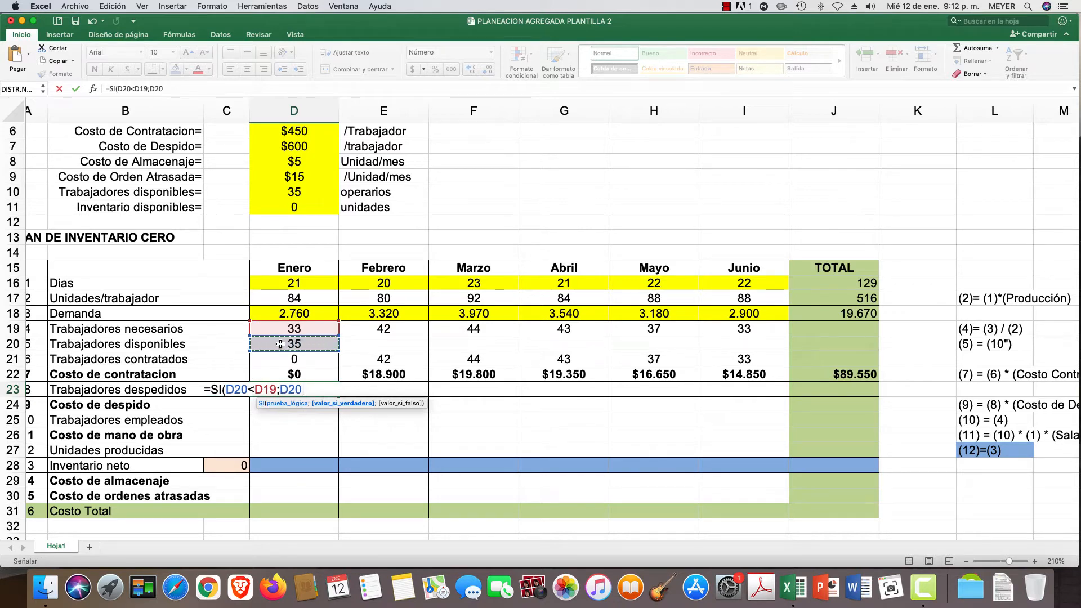
text(-)
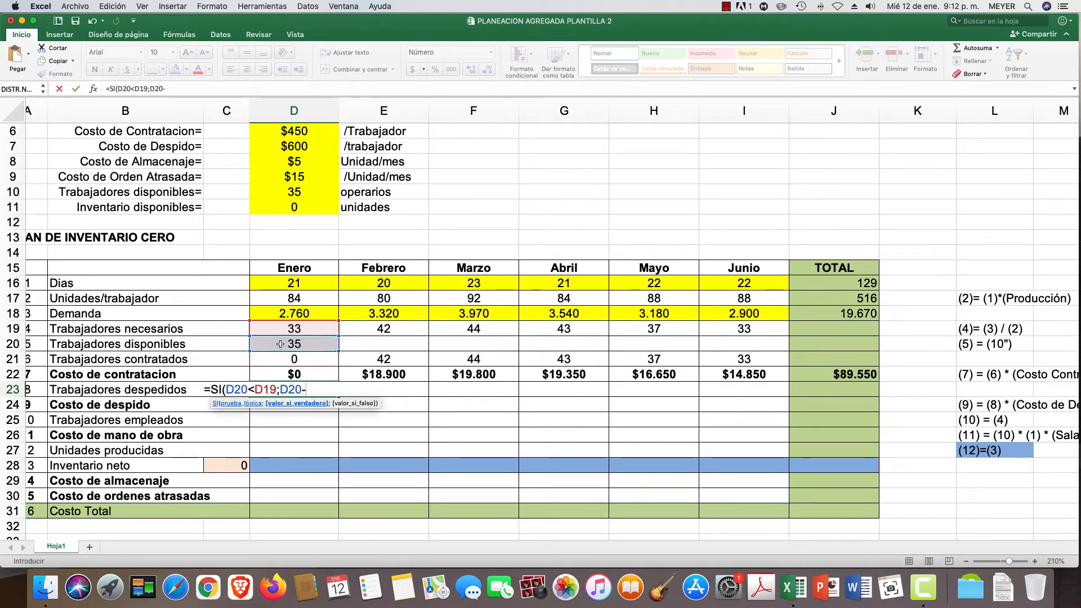
scroll(287, 338, down, 1)
click(294, 329)
scroll(294, 330, left, 1)
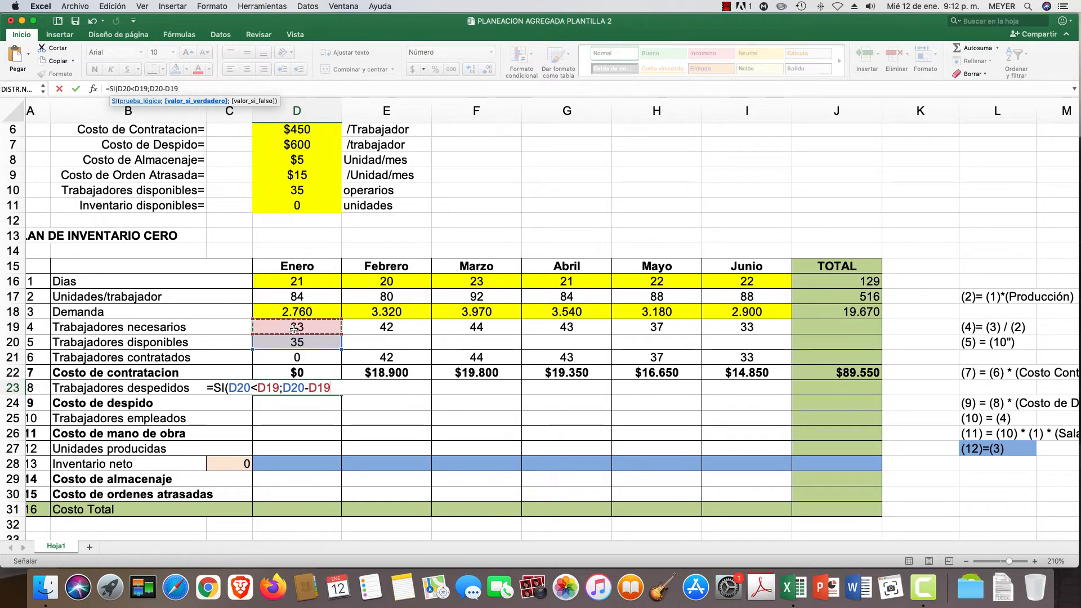
text(;)
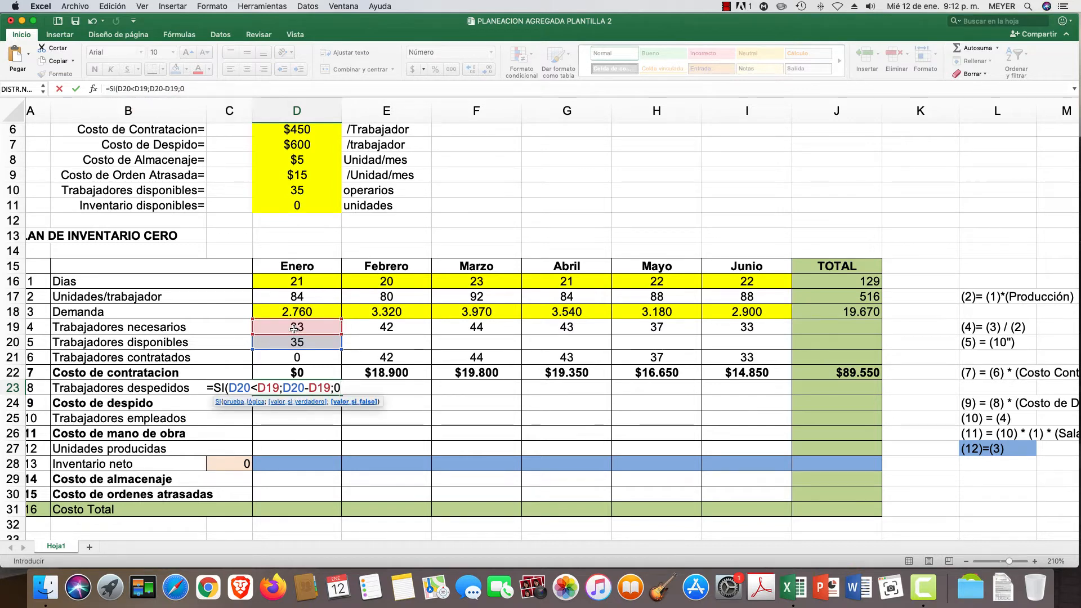
text(0))
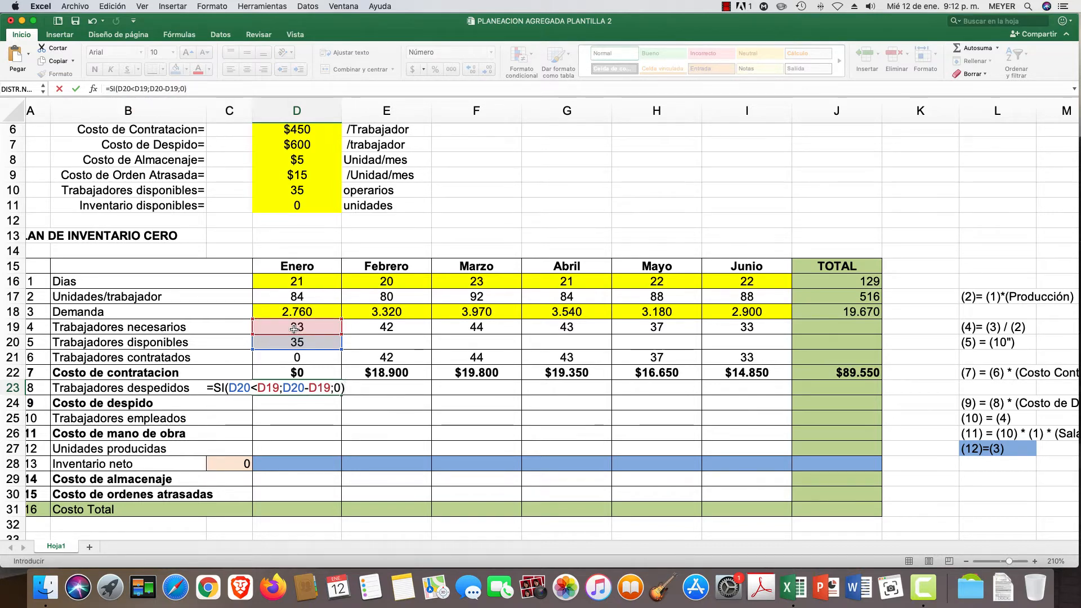
key(Return)
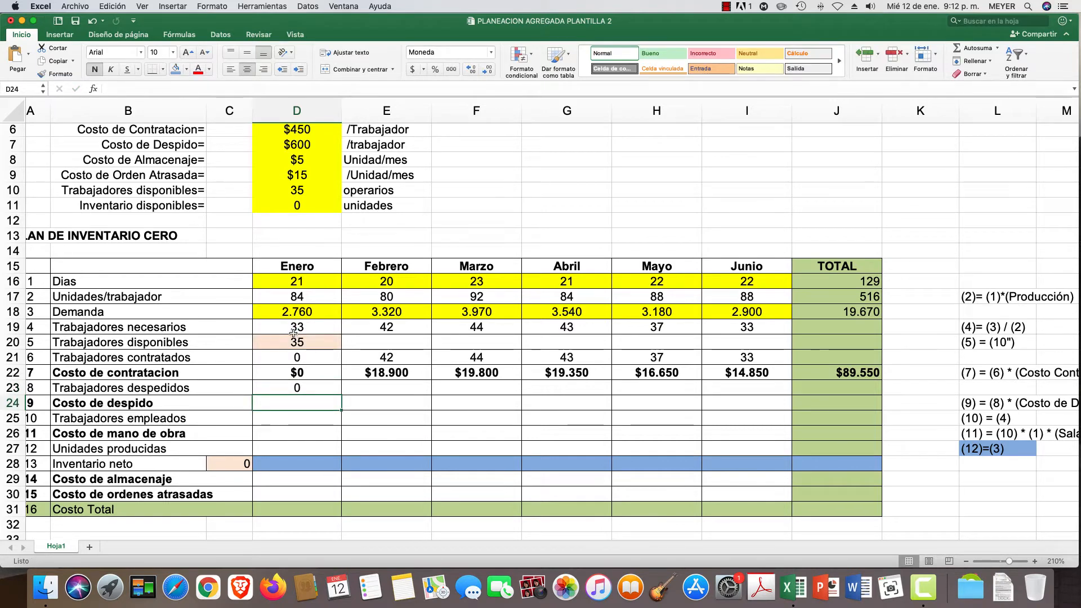
- Review January's dismissed workers formula in D23 and clear the cell
click(297, 389)
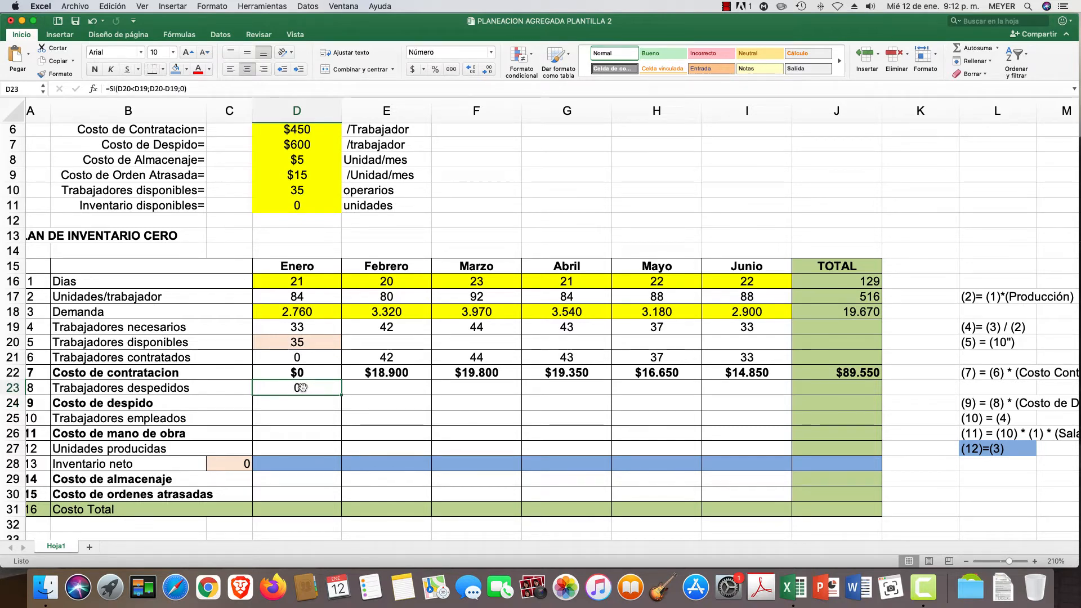
double_click(293, 388)
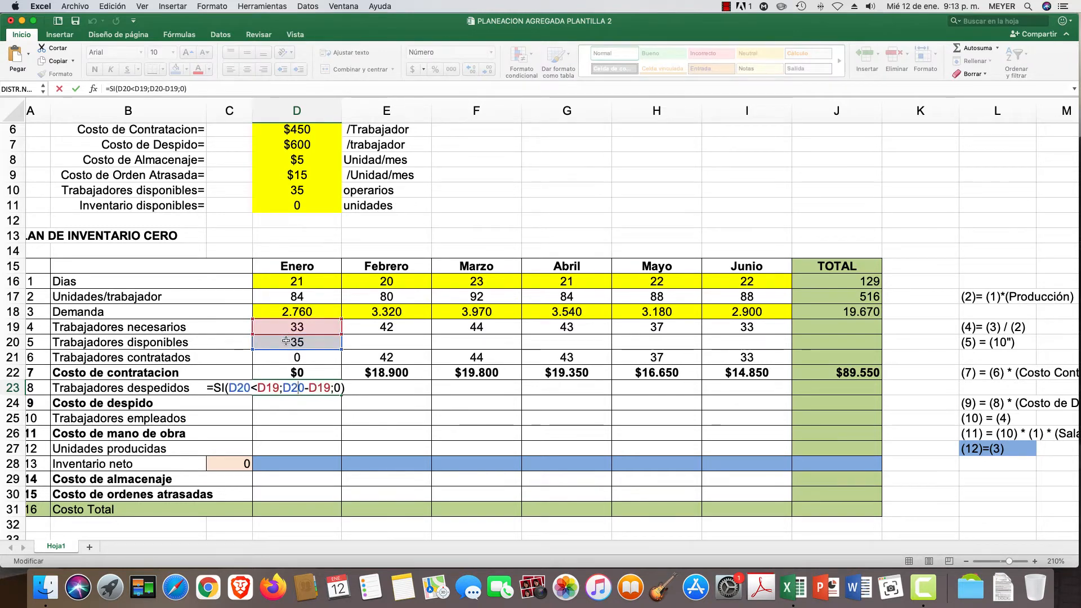
scroll(286, 341, left, 1)
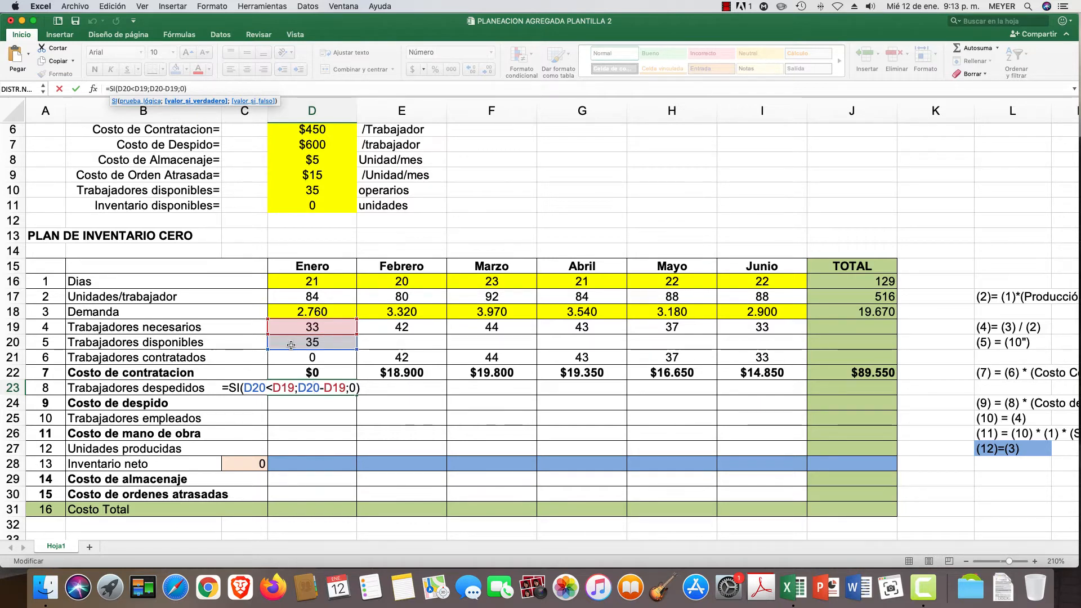
click(265, 388)
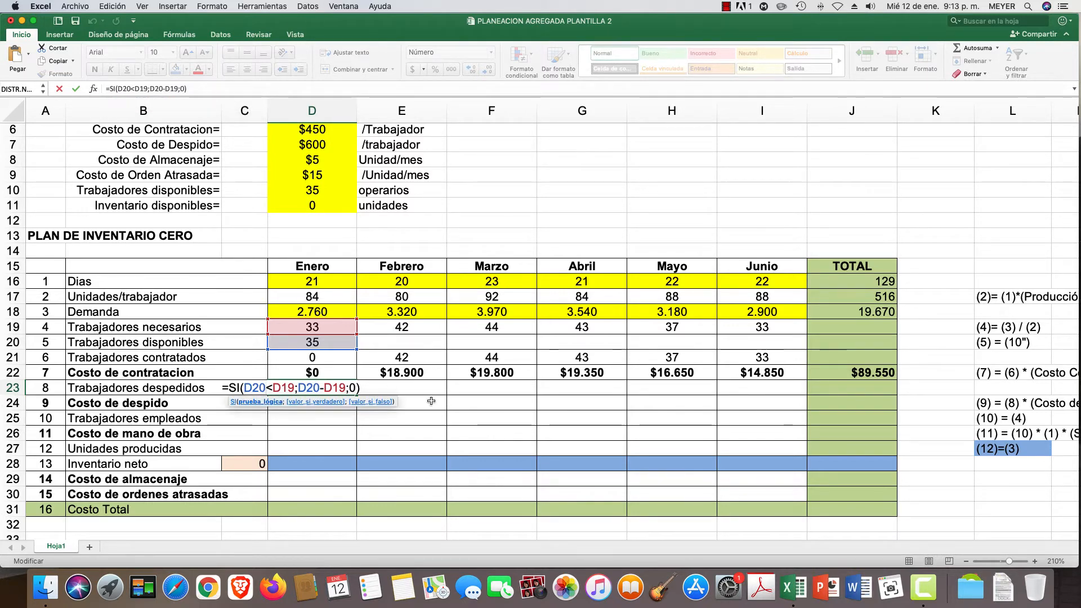
key(End)
key(ctrl+Return)
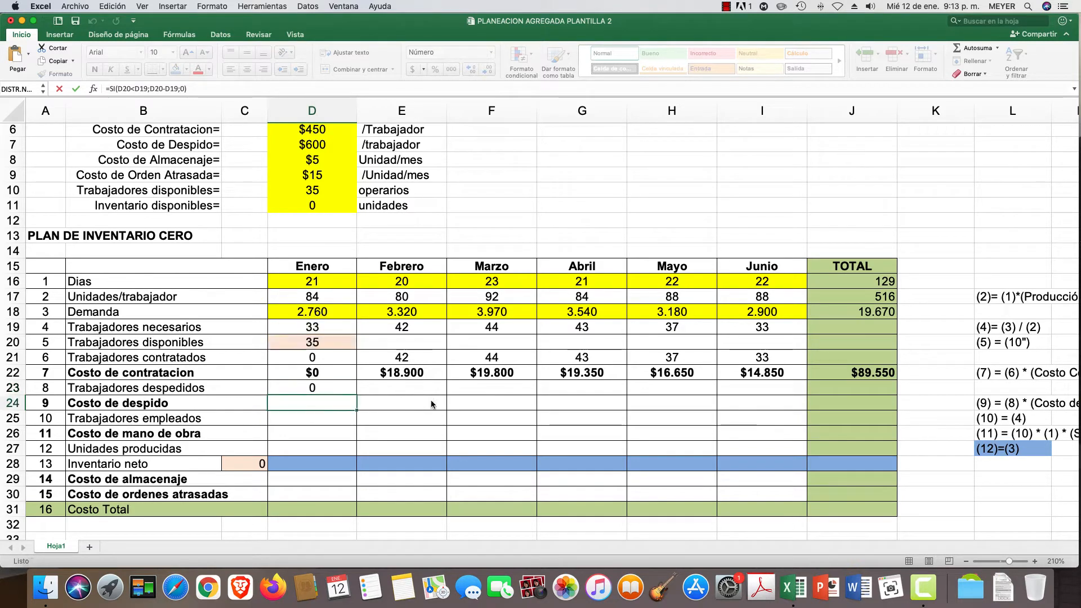
key(BackSpace)
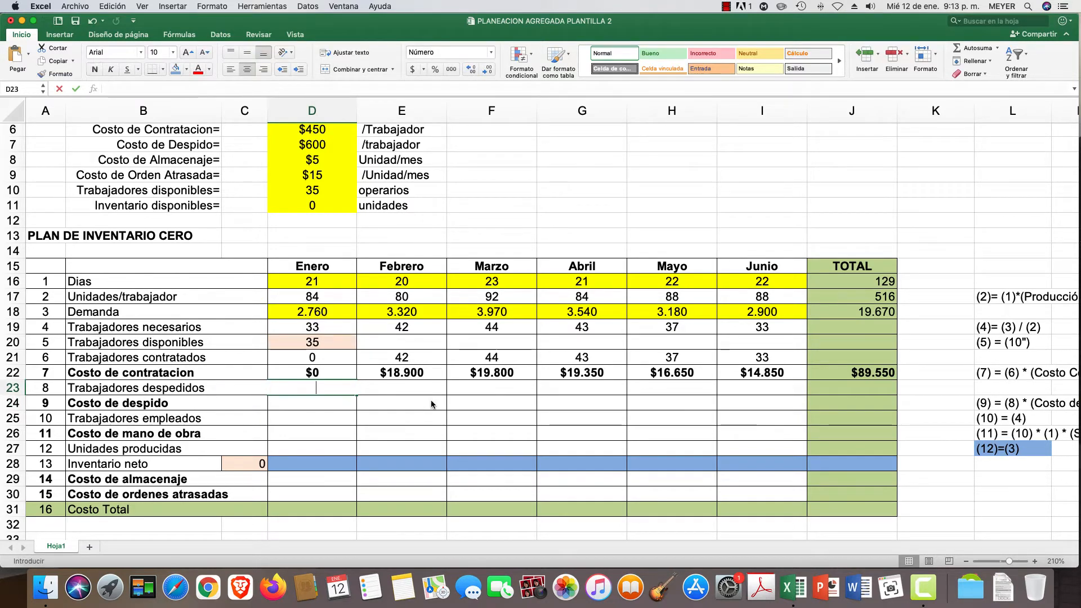
key(ctrl+Return)
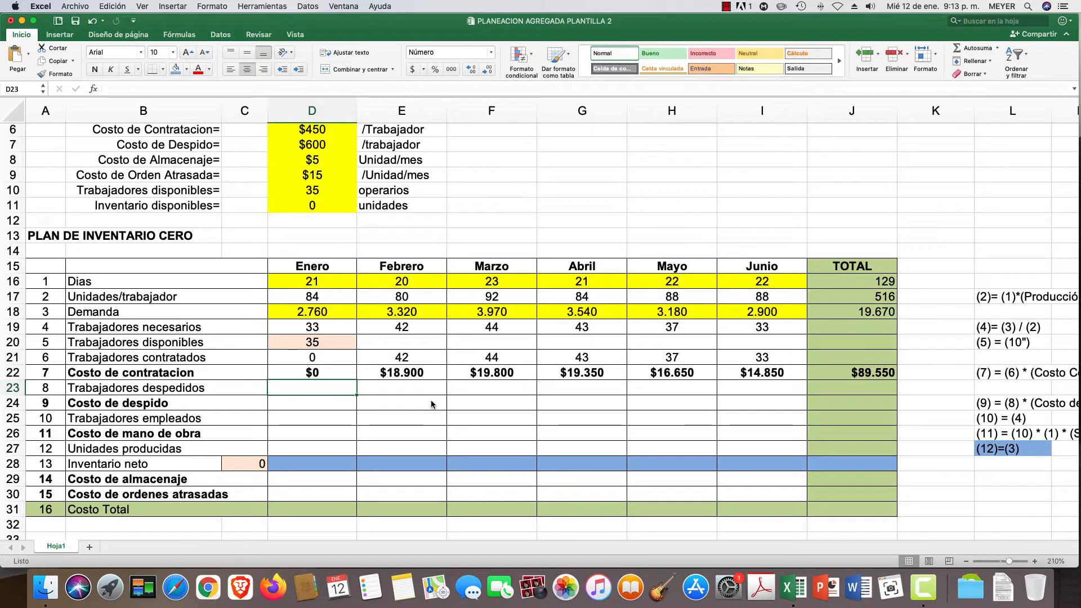
- Calculate January's dismissed workers in D23 with =SI(D20>D19;D20-D19;0)
text(=)
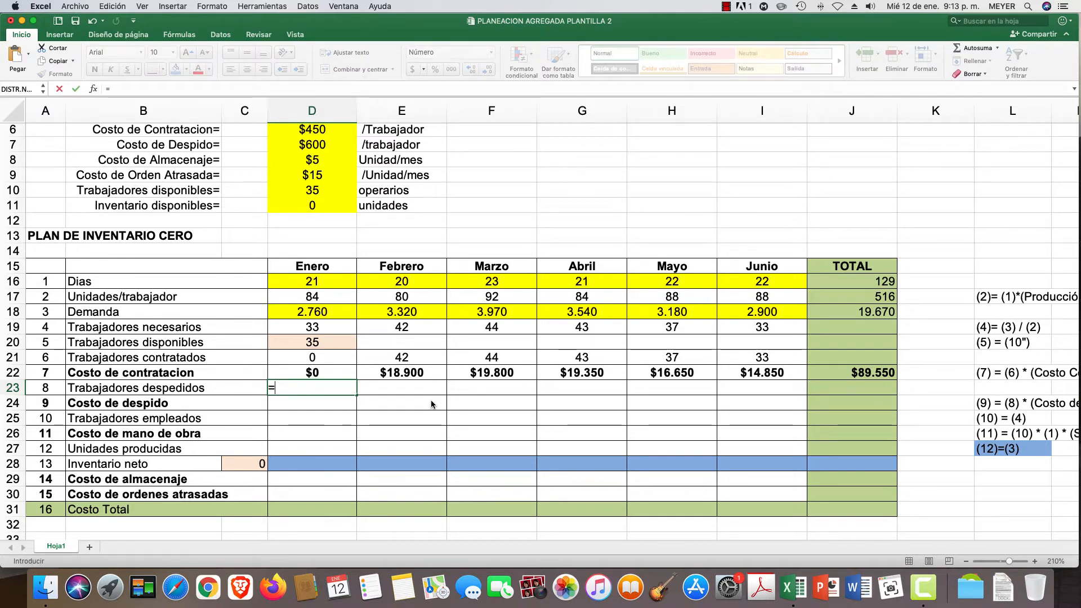
text(SI)
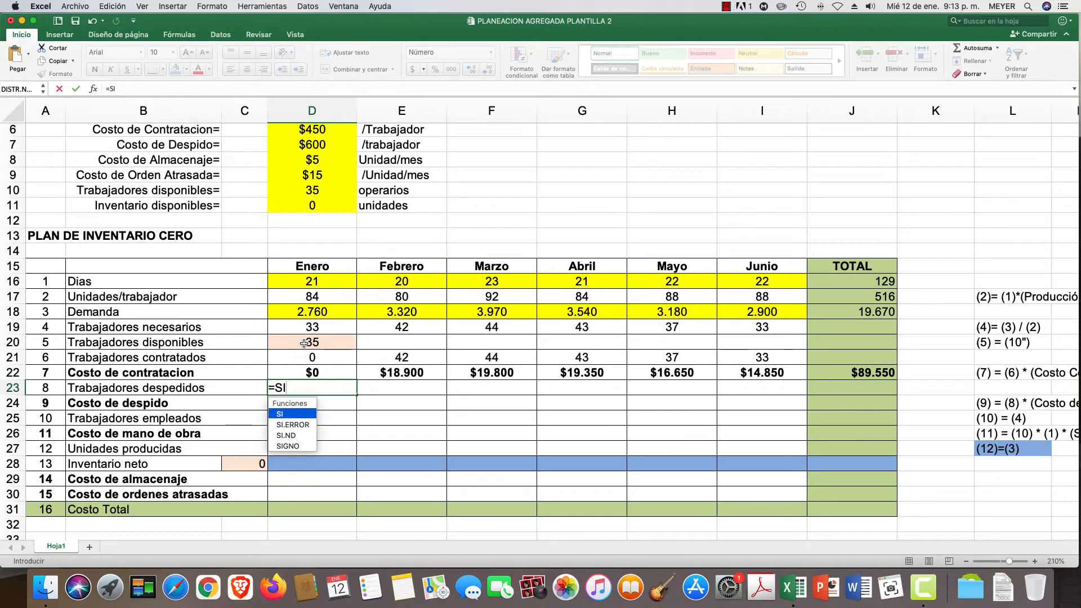
text(()
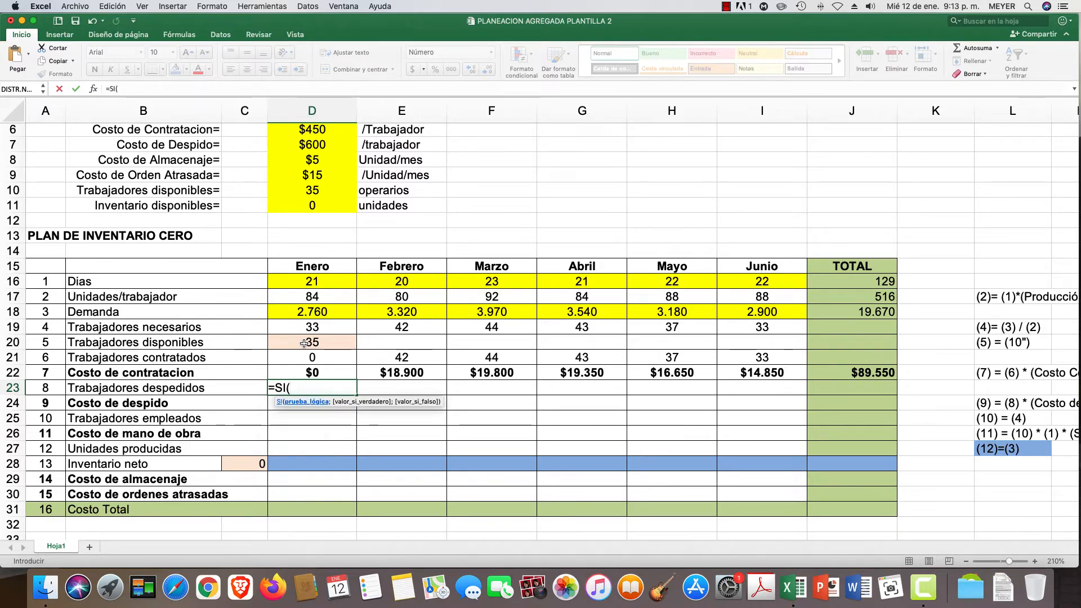
scroll(304, 343, down, 1)
click(303, 343)
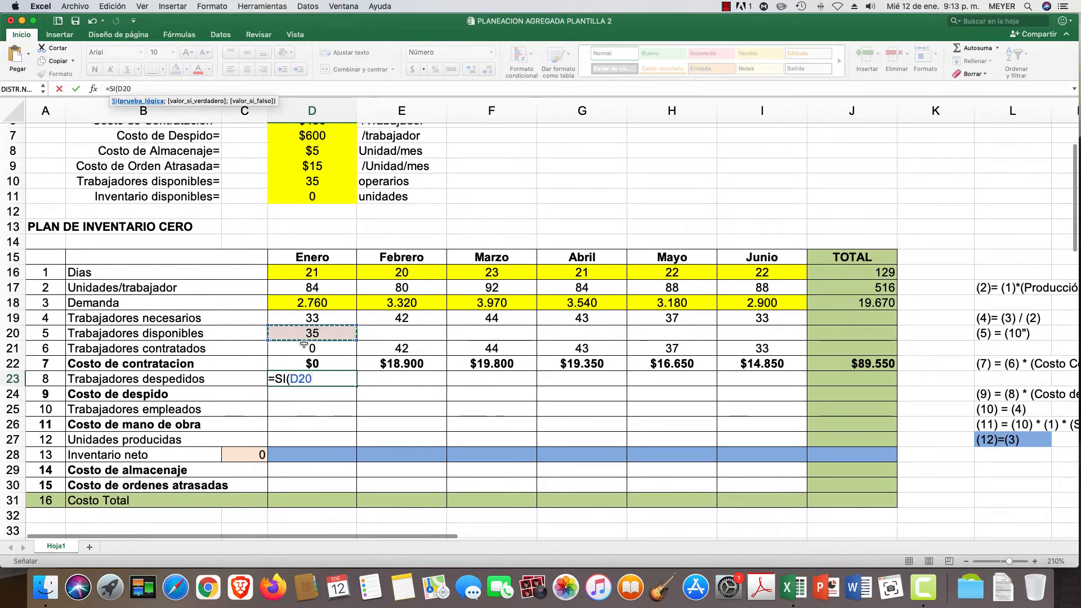
text(>)
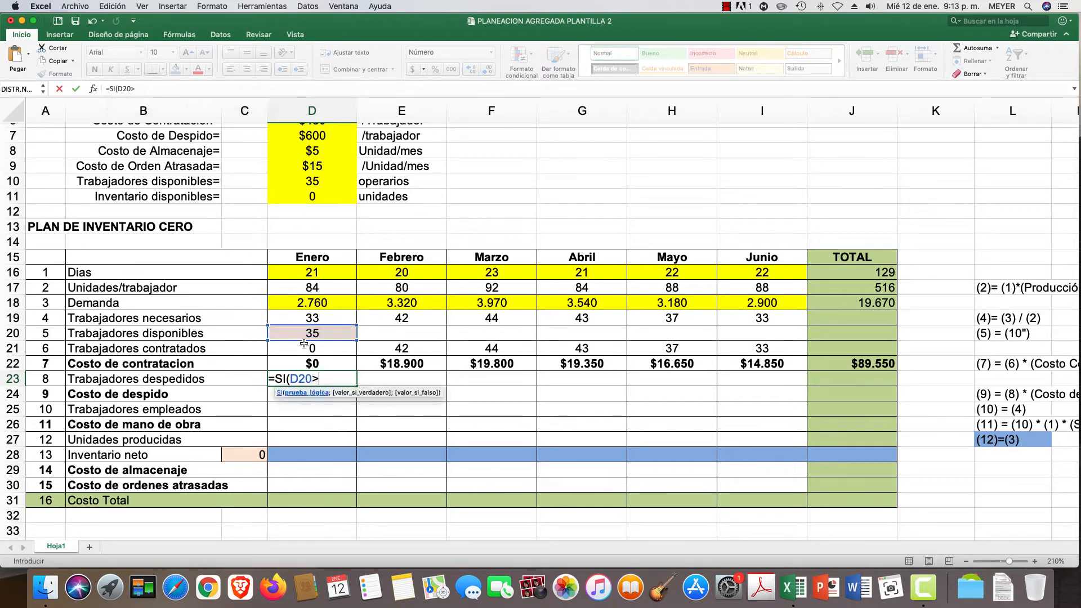
scroll(304, 343, down, 1)
click(301, 310)
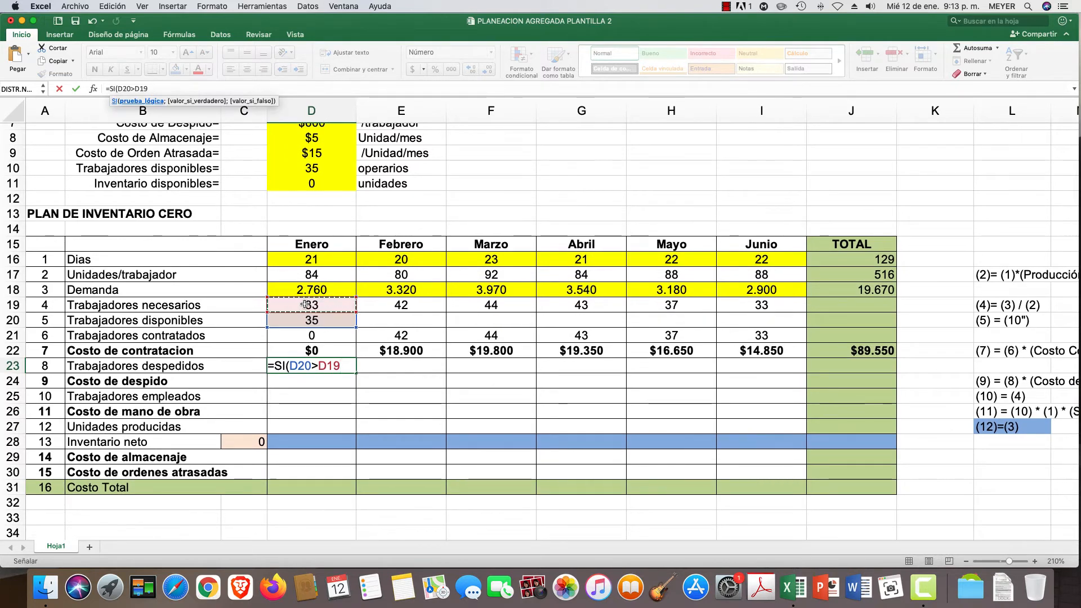
text(;)
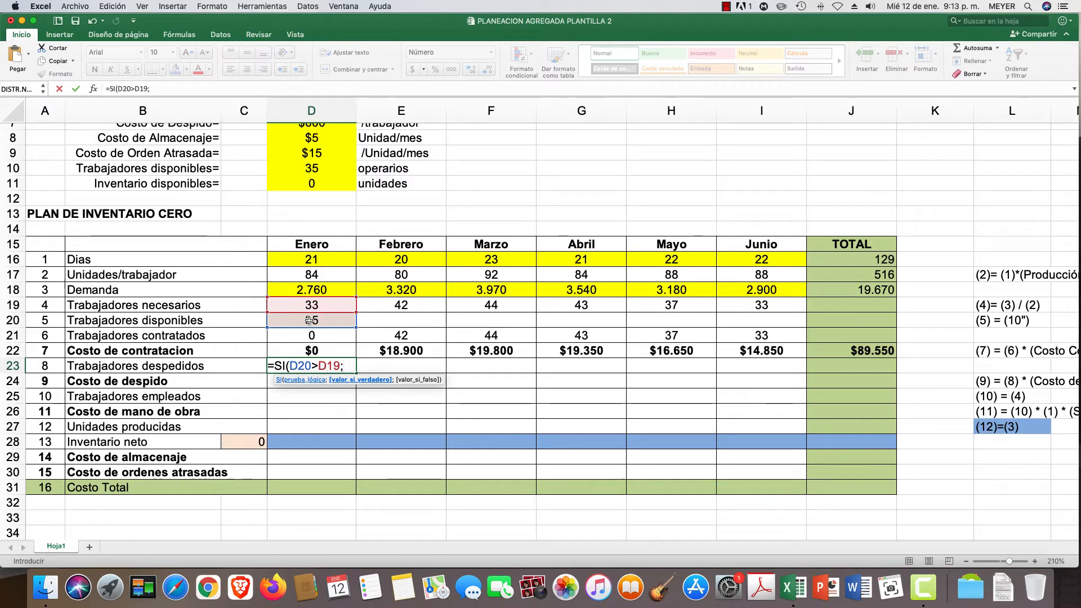
click(310, 320)
text(-)
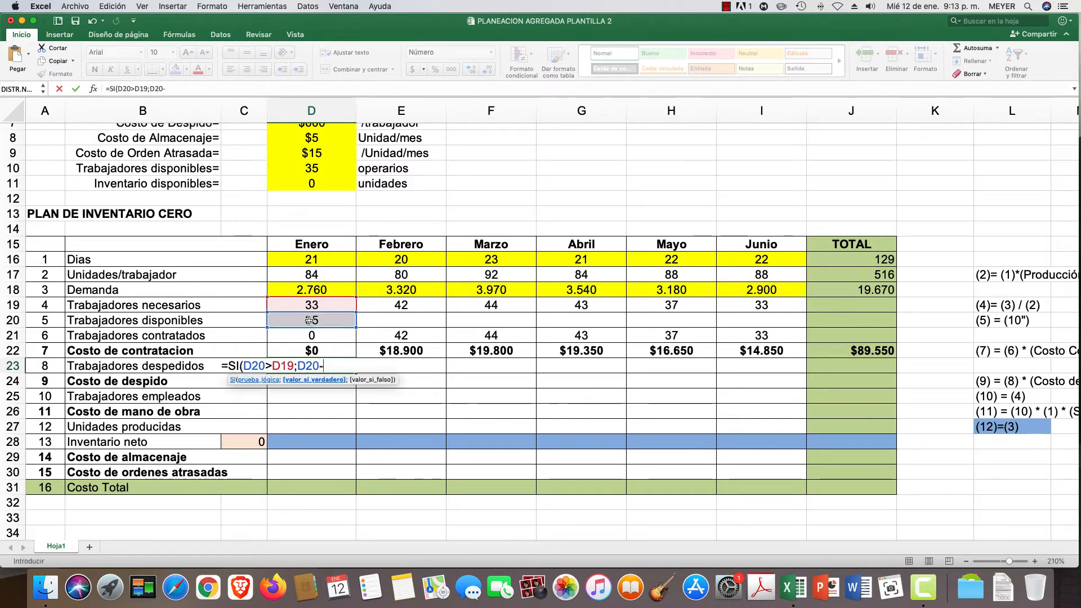
click(315, 305)
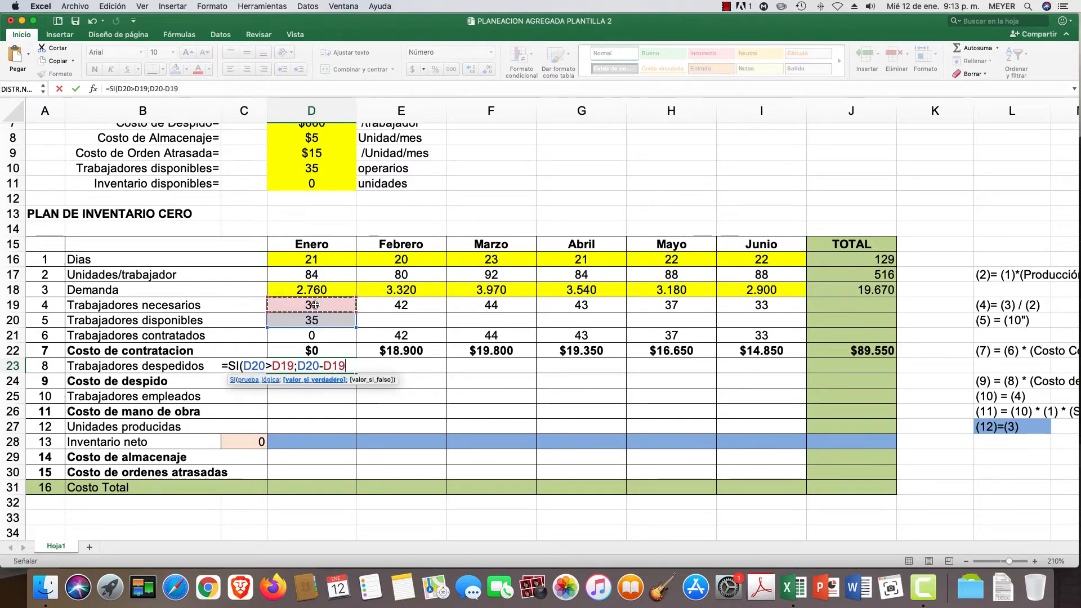
text(;)
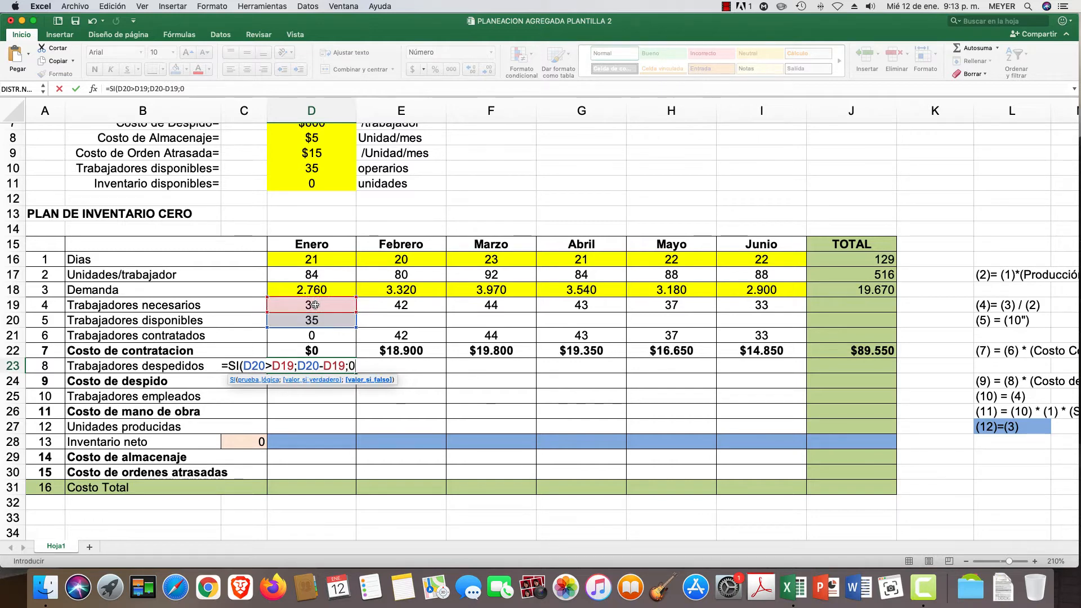
text(0))
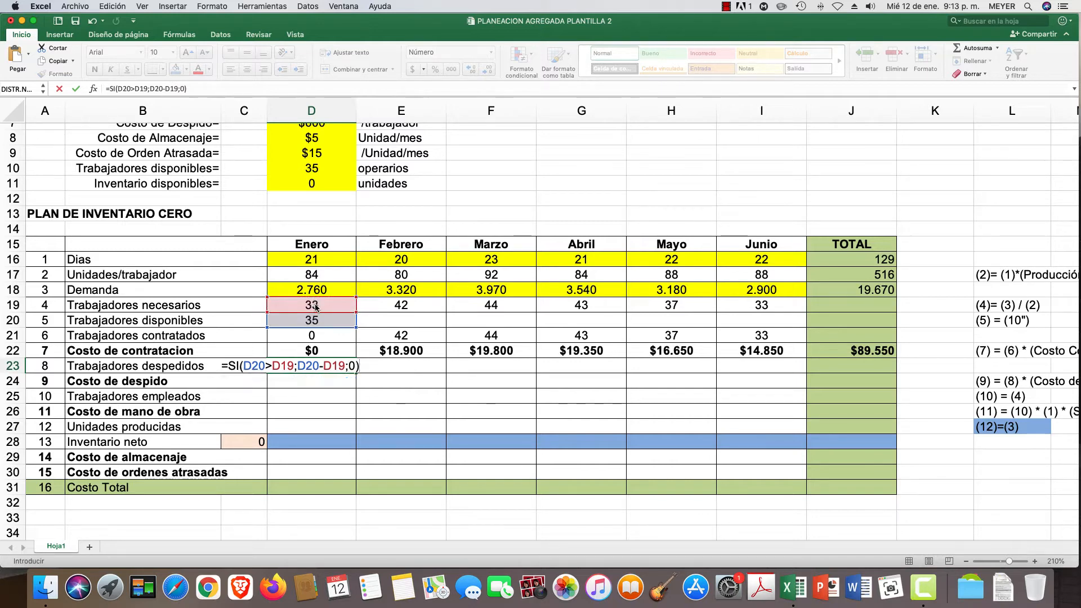
key(Return)
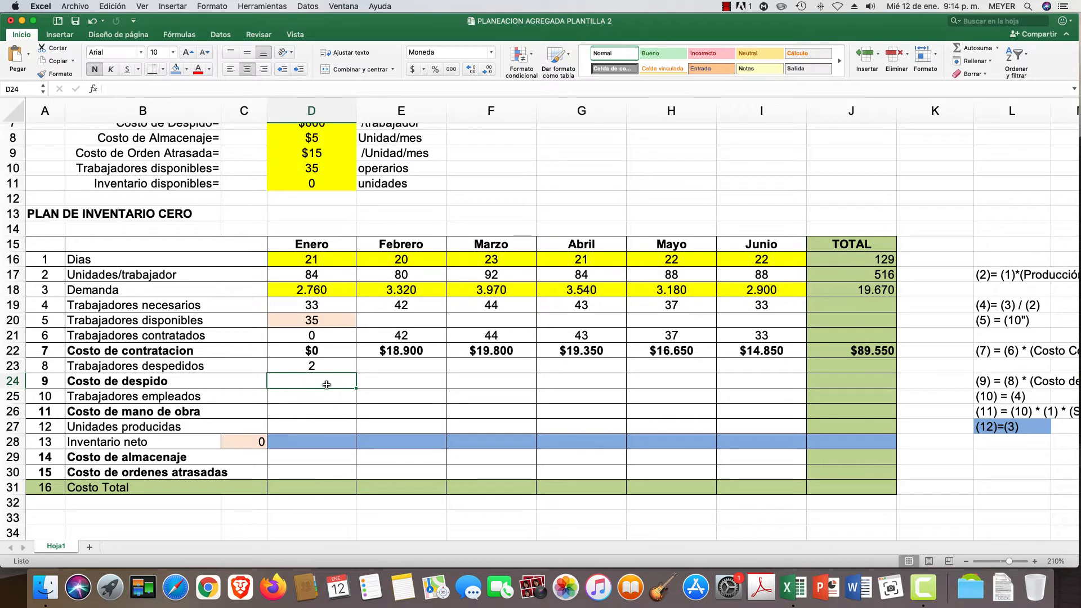
- Calculate January's dismissal cost in D24 with =D23*$D$7, keeping the dismissal cost per worker as an absolute reference
text(=)
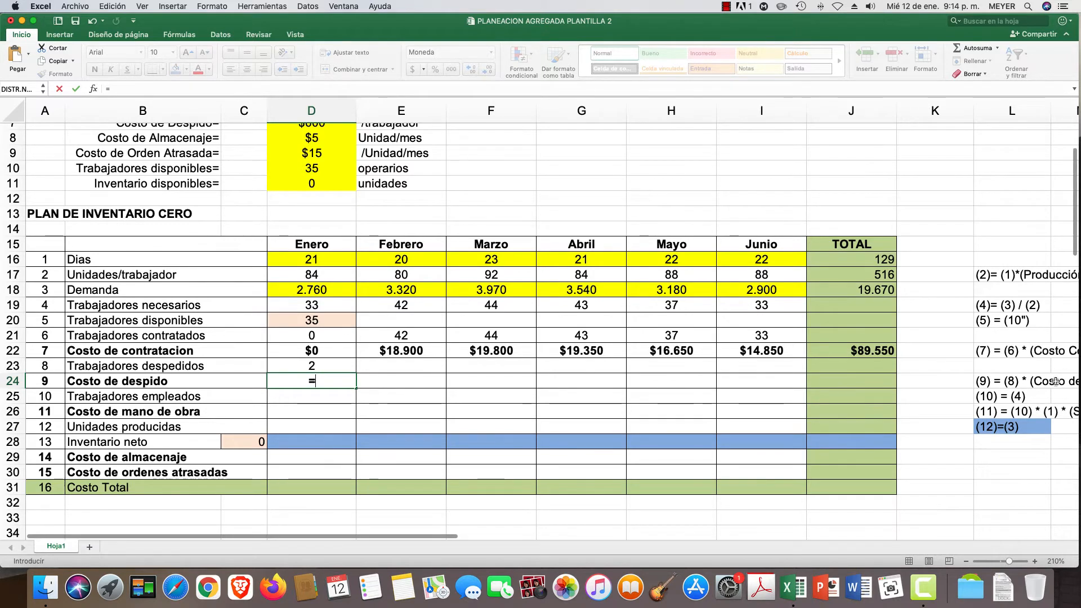
scroll(1056, 381, right, 2)
scroll(1024, 381, right, 2)
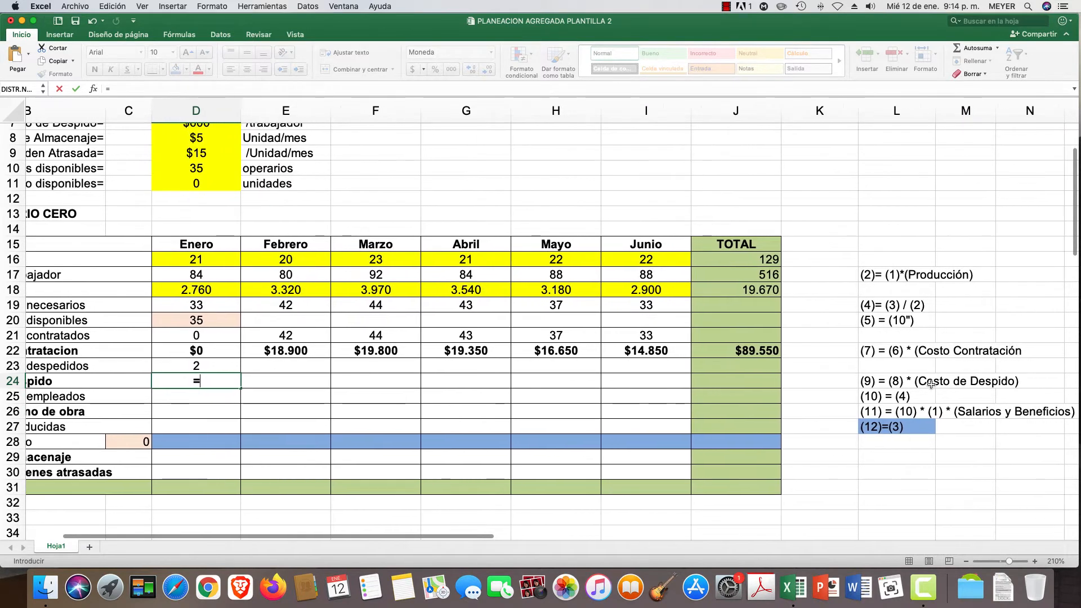
scroll(932, 381, left, 4)
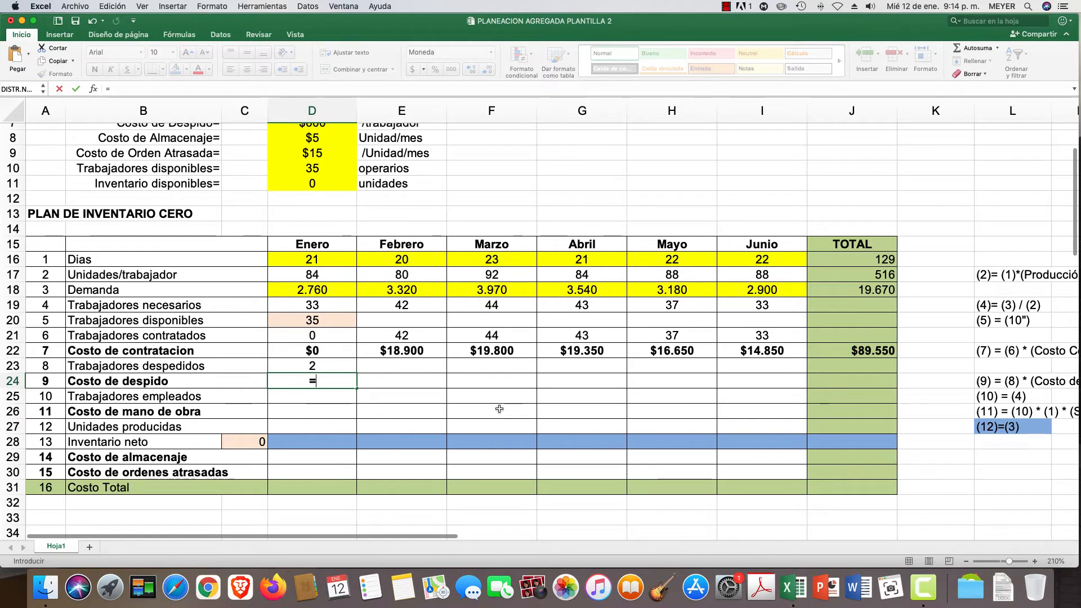
click(311, 365)
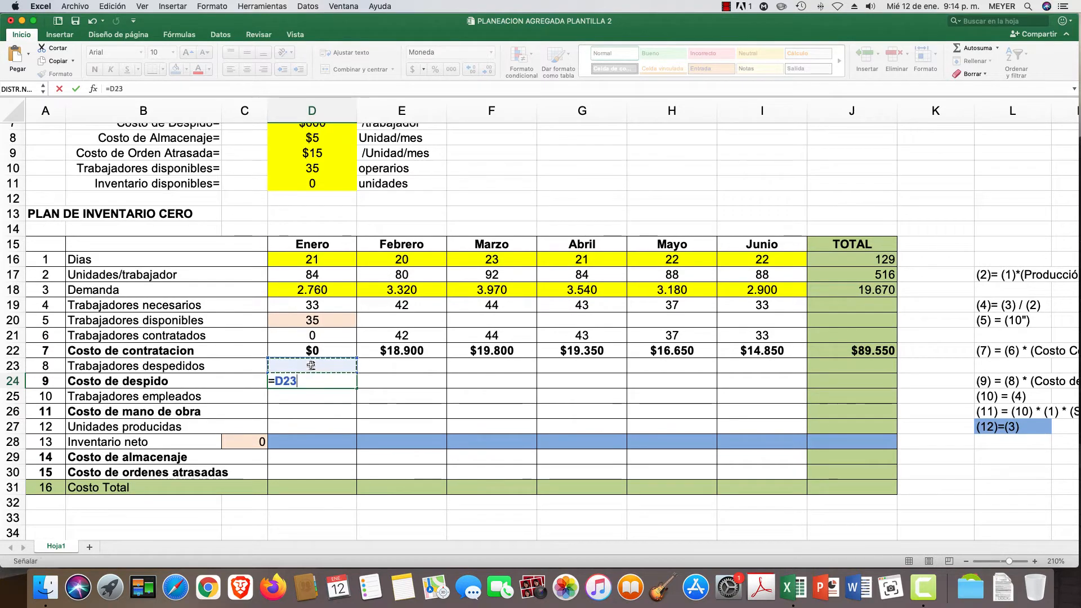
text(*)
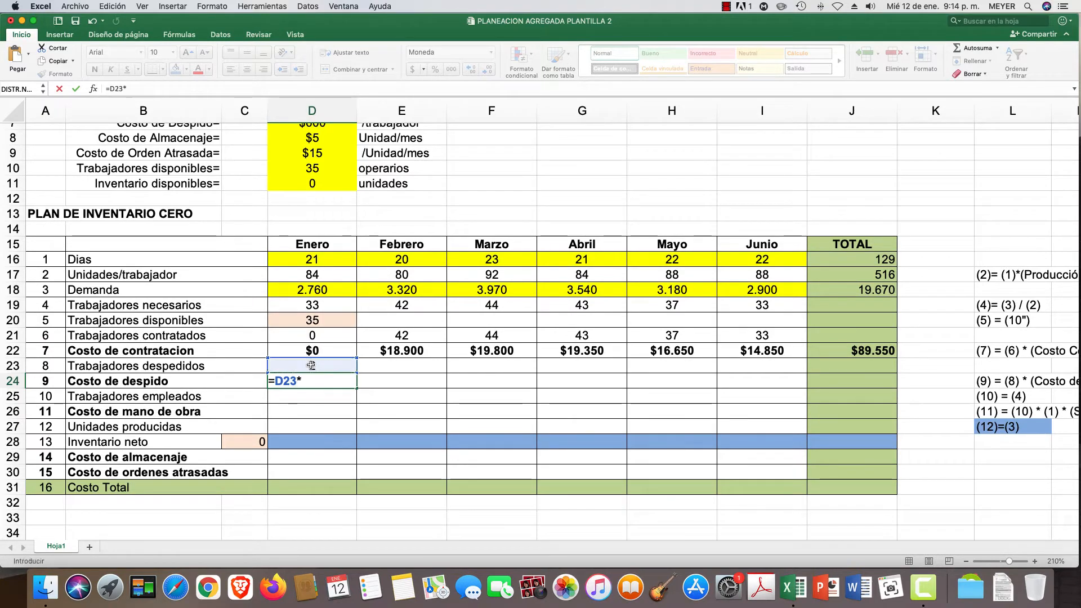
scroll(289, 195, up, 3)
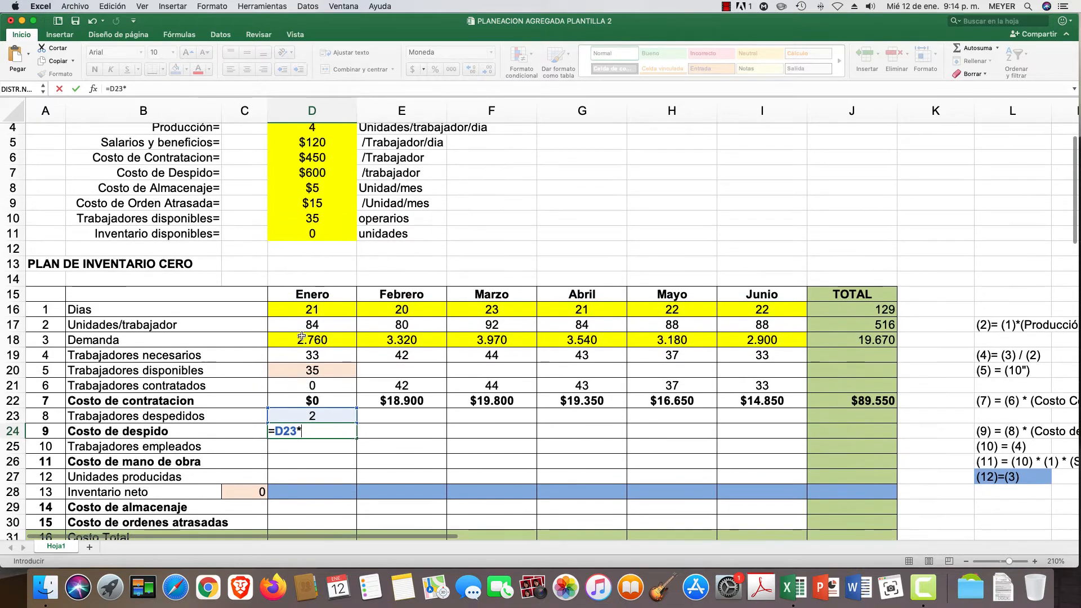
click(321, 174)
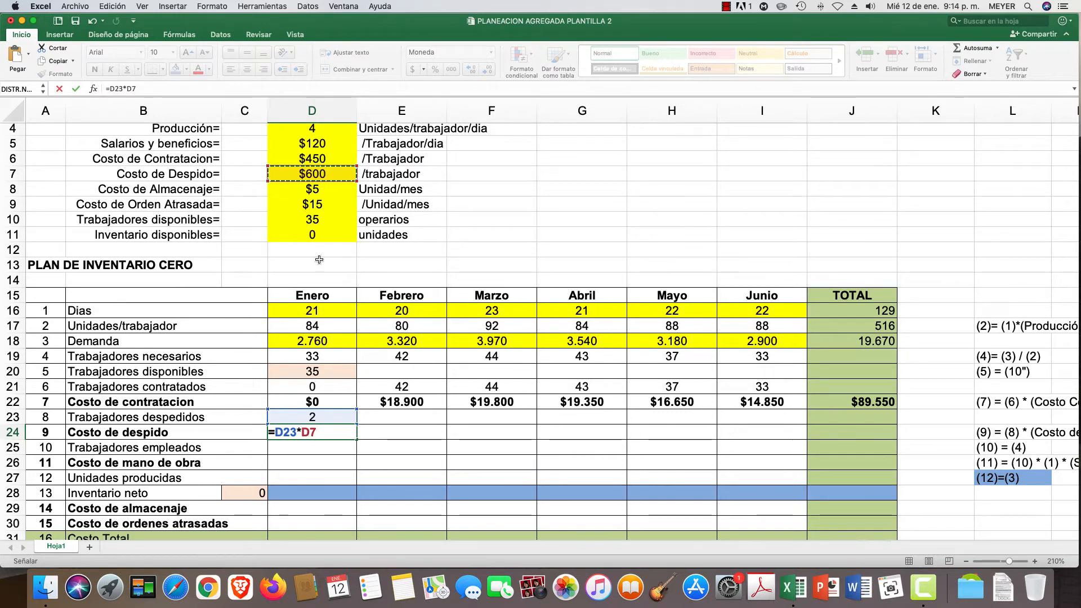
click(311, 432)
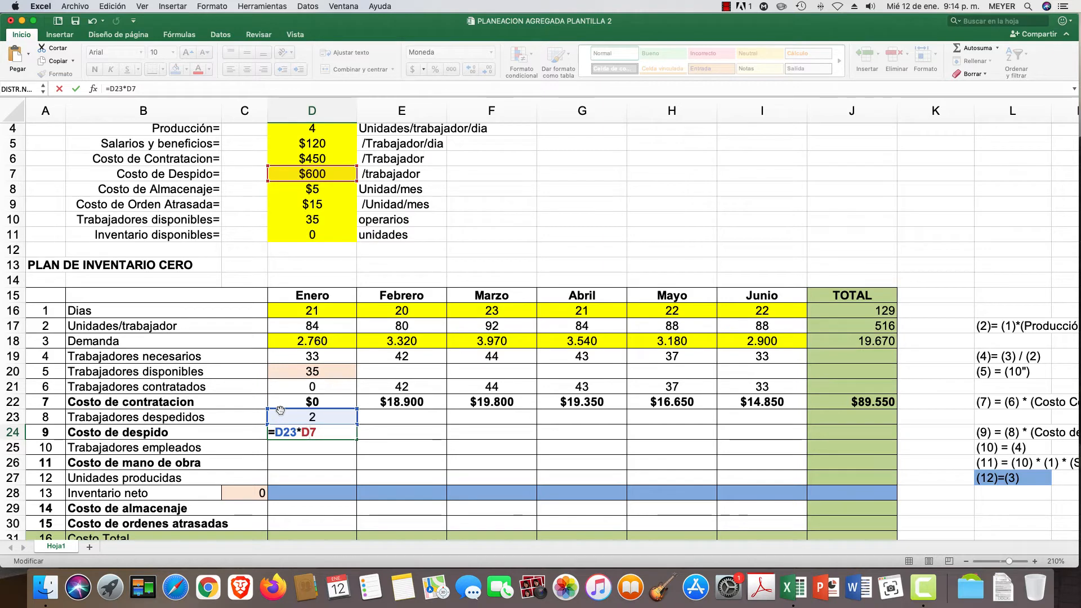
key(F4)
key(Return)
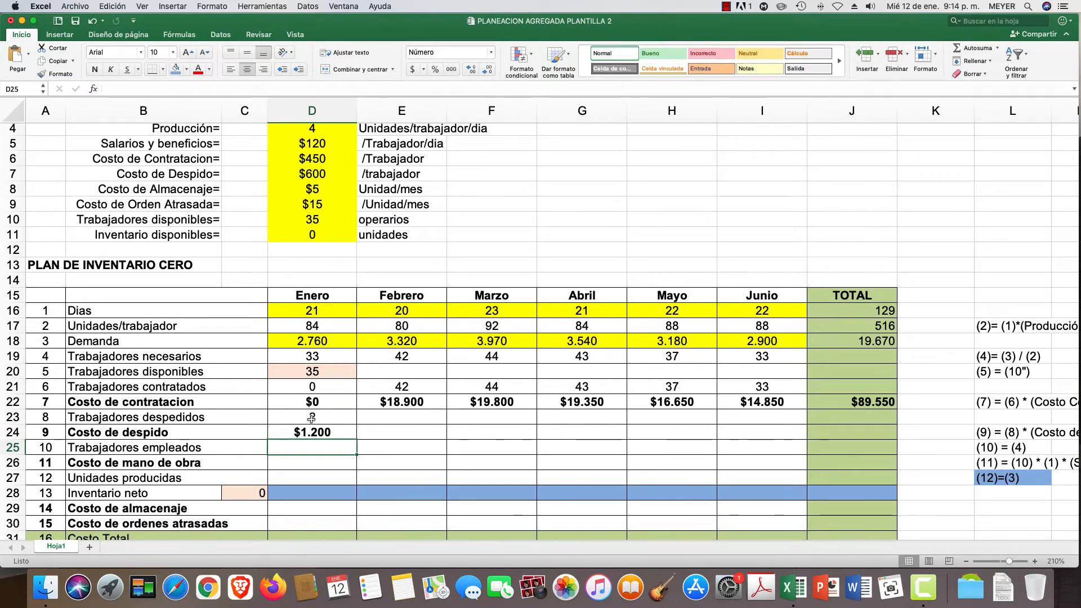
- Fill the dismissal cost formula from D24 across February to June, through I24
scroll(311, 417, right, 1)
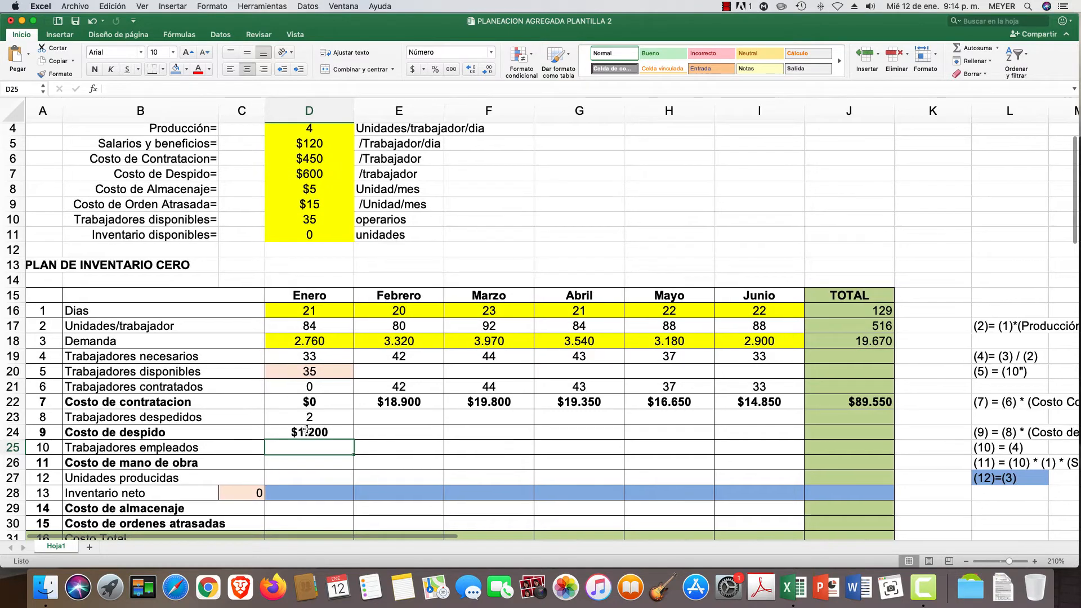
click(337, 432)
drag(356, 443, 791, 443)
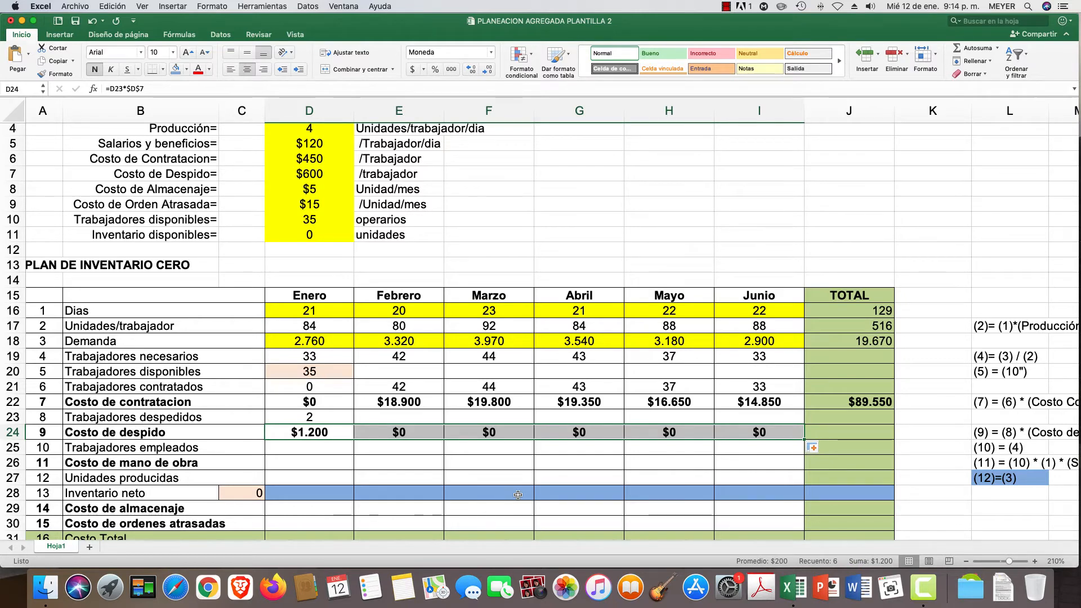
- Set January's employed workers in D25 to =D19 and fill the formula across to June in I25
click(295, 445)
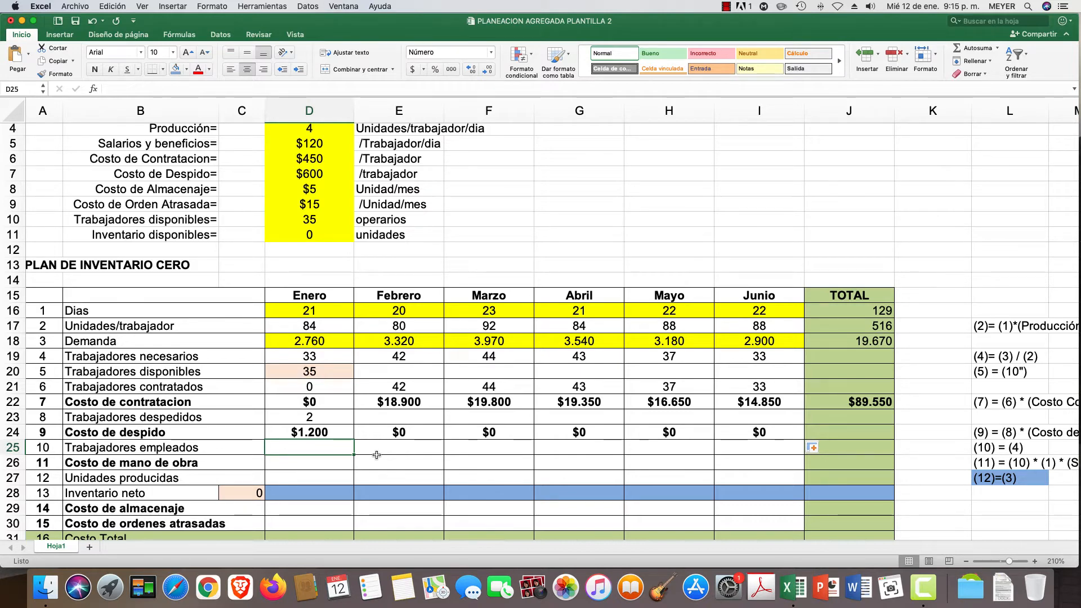
text(=)
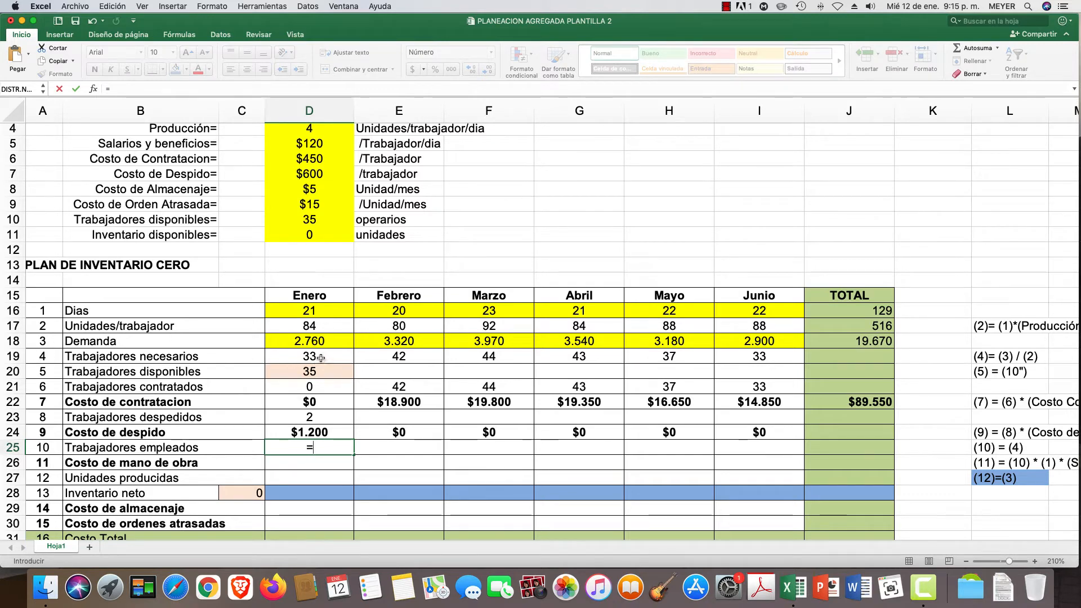
click(320, 360)
key(Return)
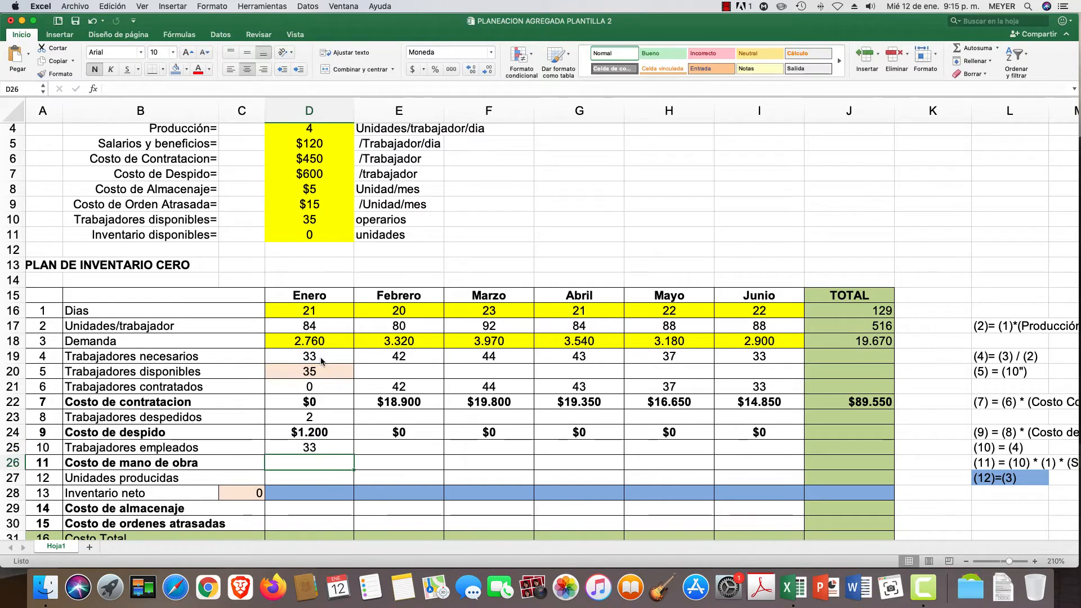
click(310, 447)
drag(353, 454, 791, 458)
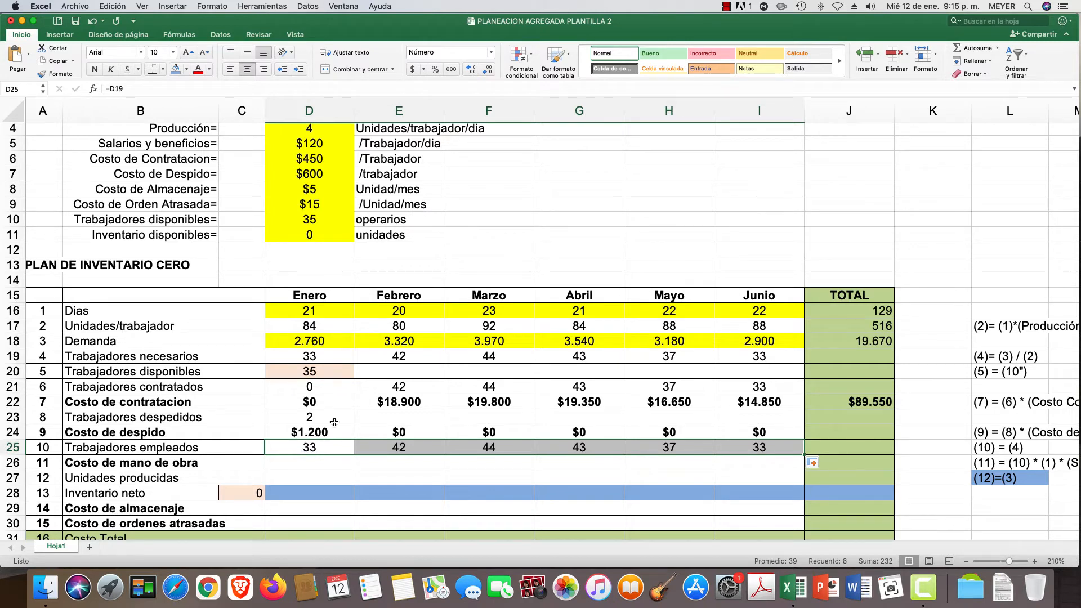
- Link February's available workers in E20 to January's employed workers with =D25
click(394, 369)
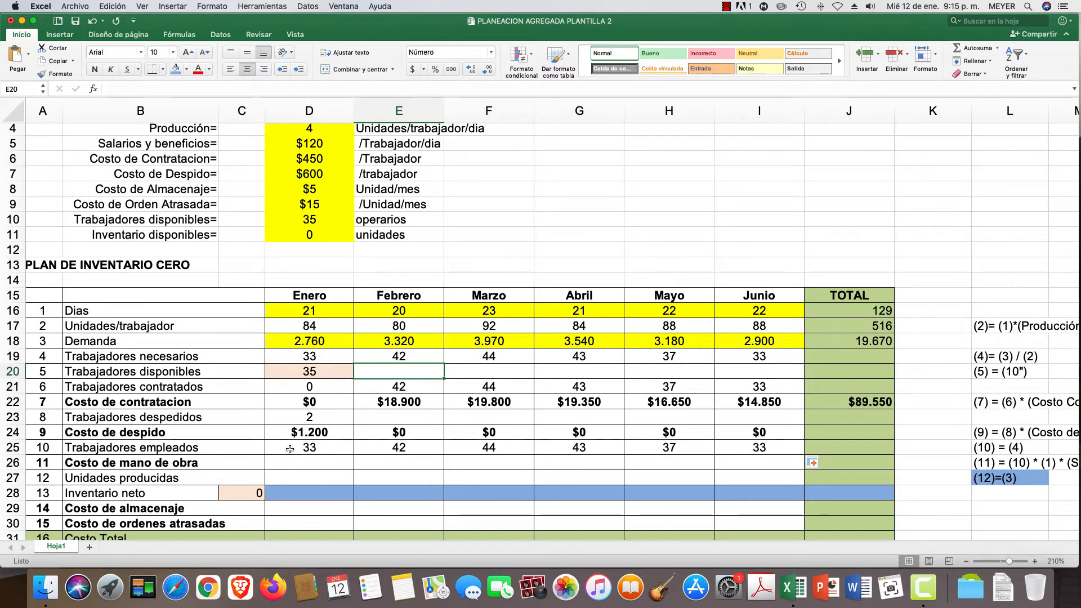
text(=)
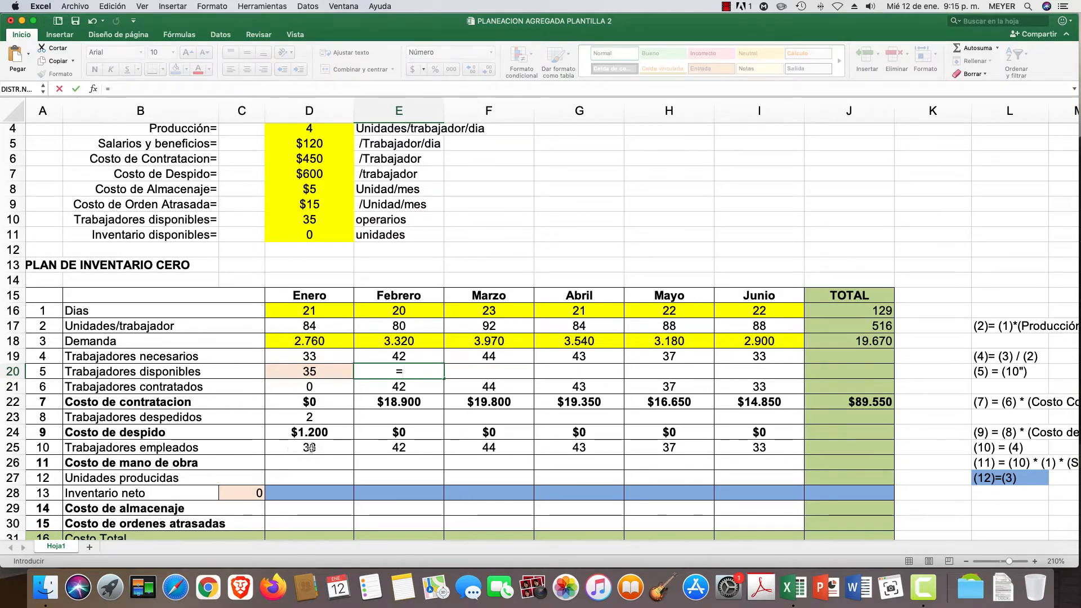
click(310, 447)
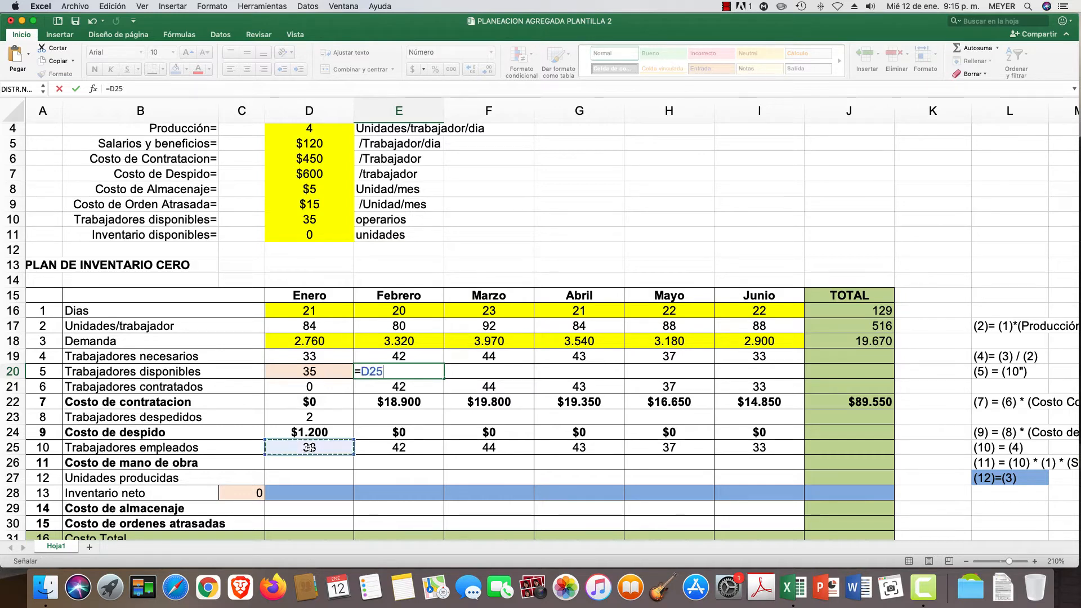
key(Return)
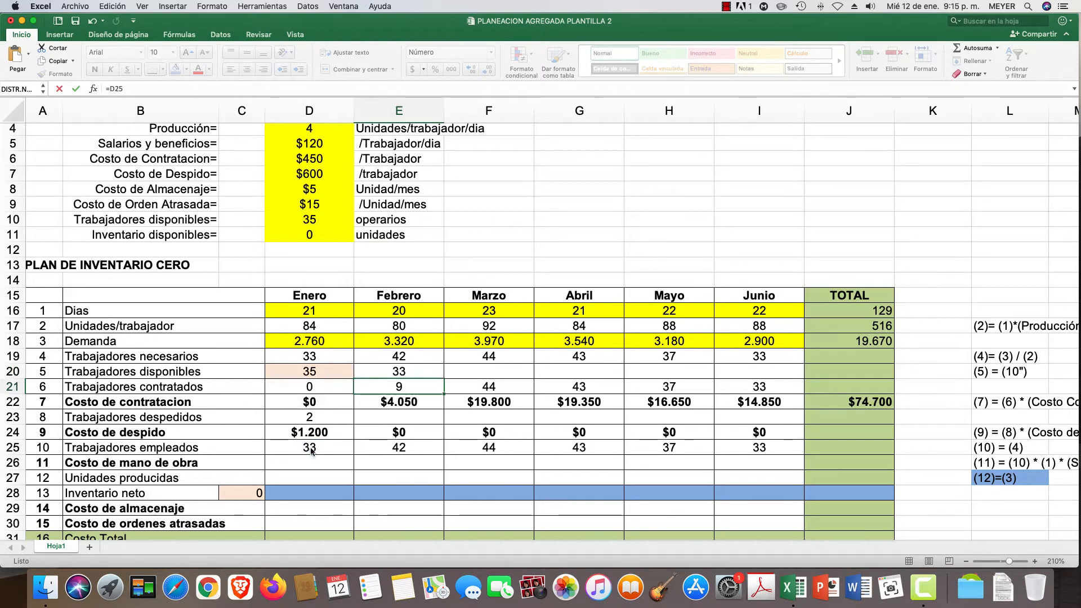
- Trace the precedents of February's available workers in E20 and fill its formula across to June in I20
scroll(875, 360, down, 1)
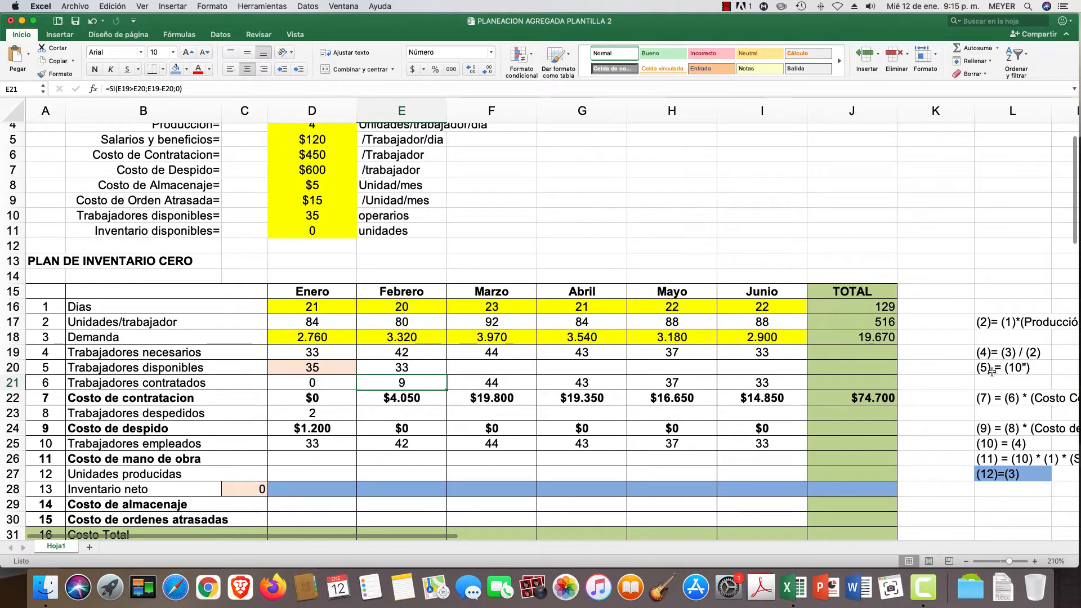
scroll(965, 370, right, 2)
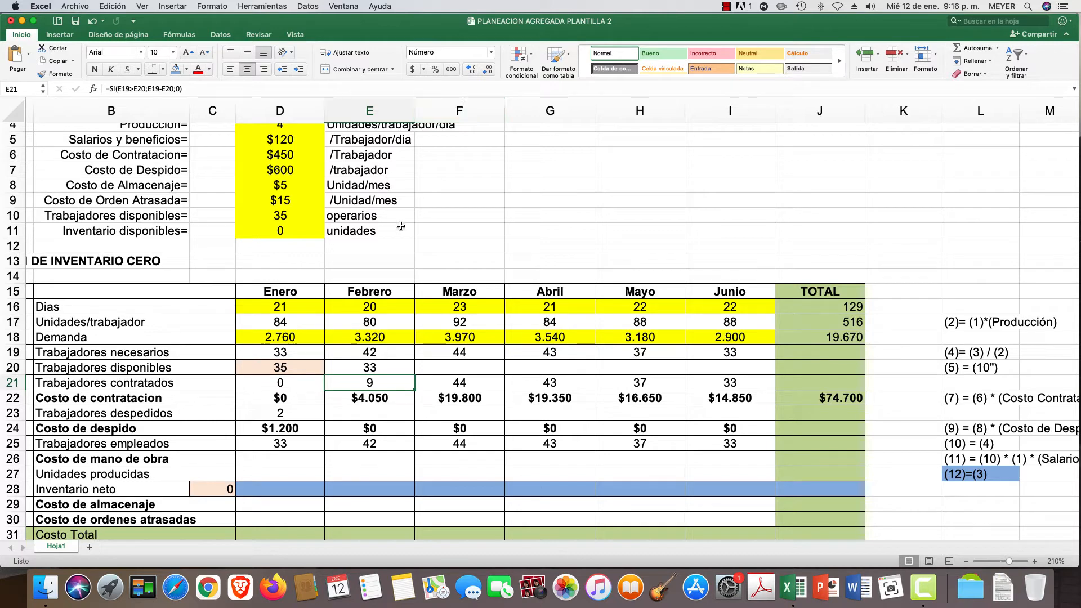
click(362, 371)
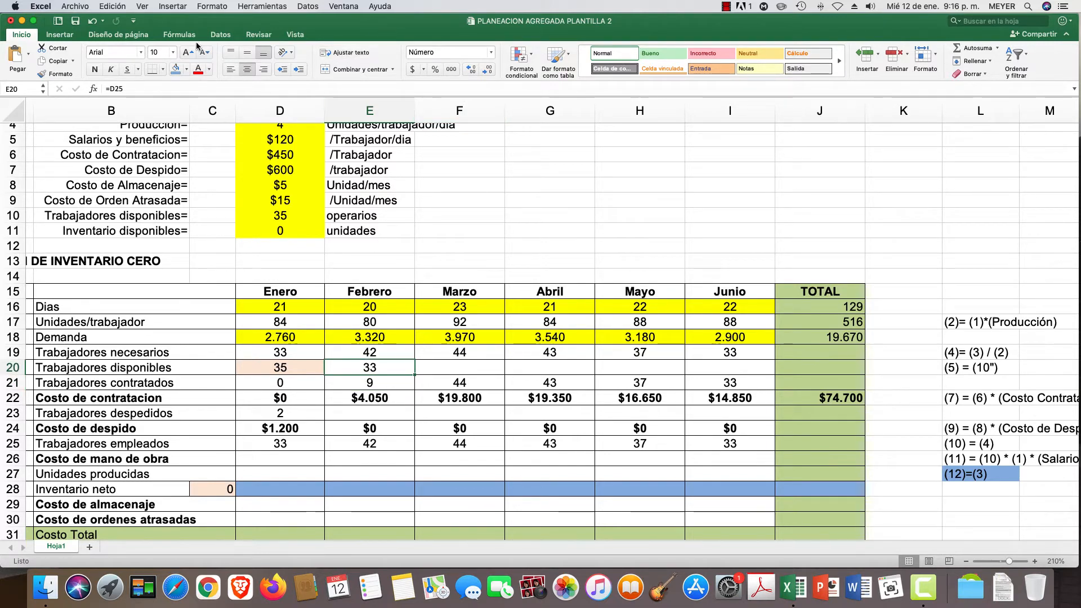
click(179, 36)
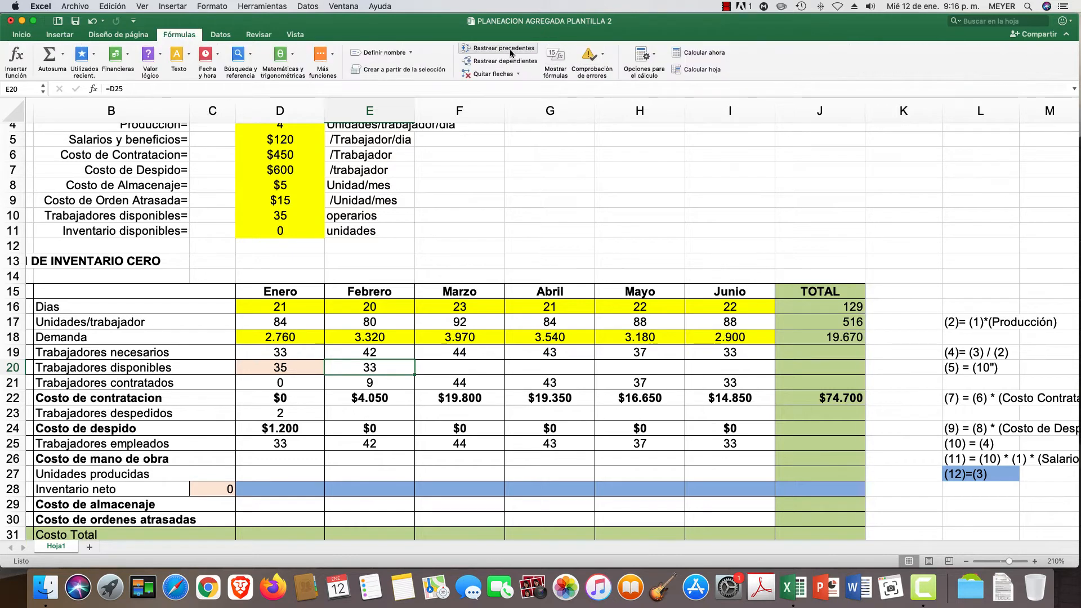
click(511, 50)
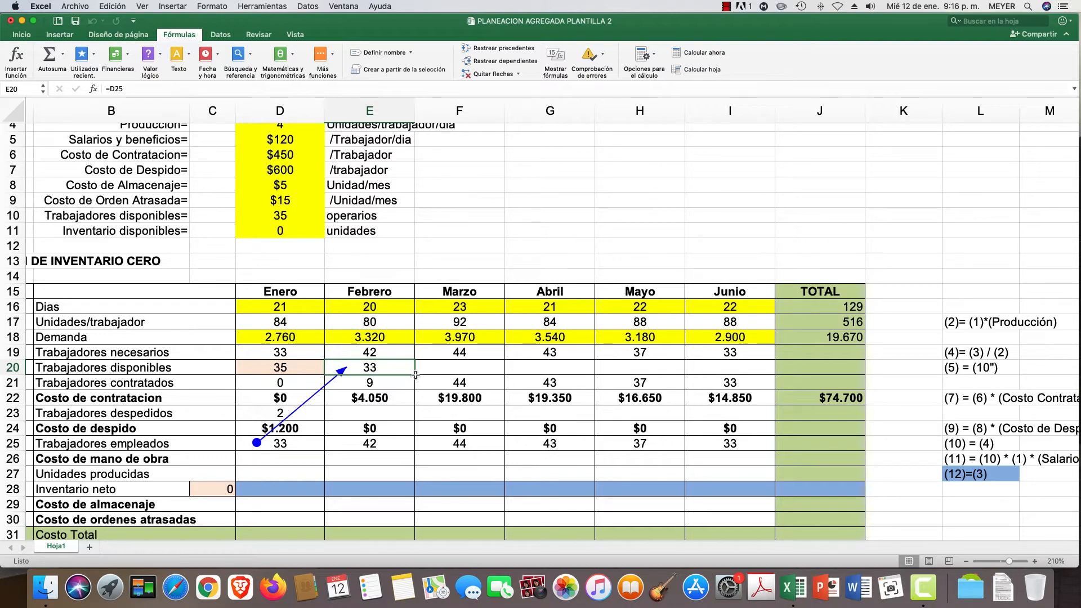
drag(415, 375, 754, 378)
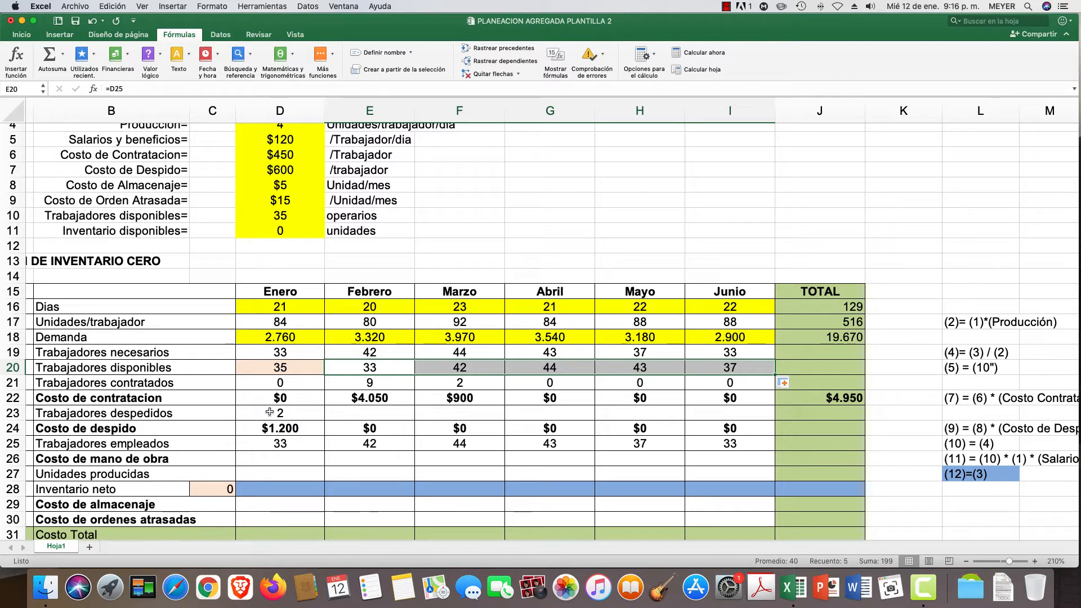
- Fill the dismissed workers formula from D23 across February to June, through I23
scroll(270, 412, right, 1)
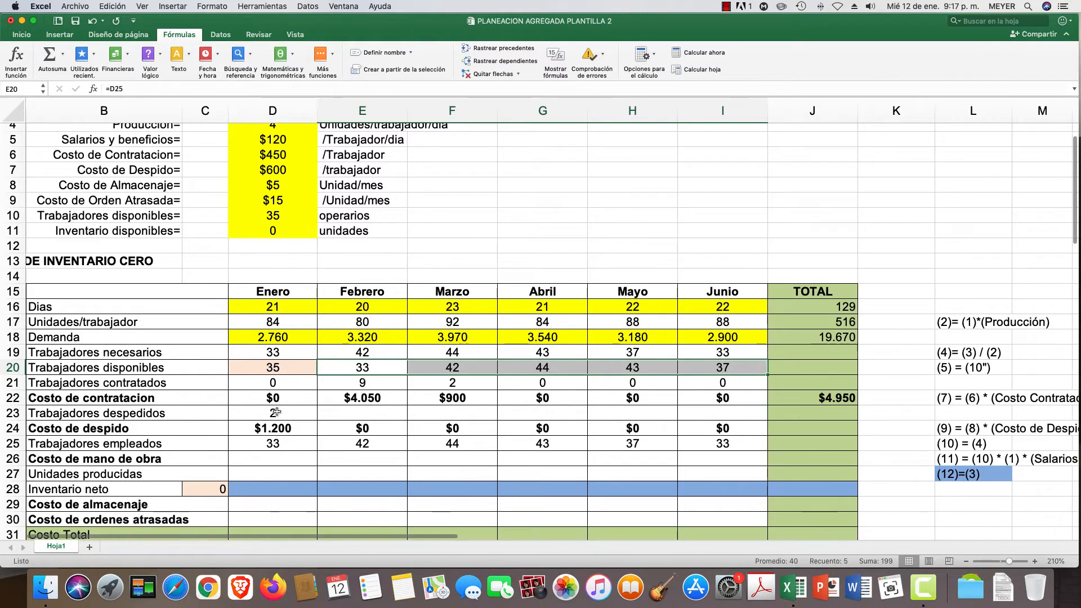
click(276, 412)
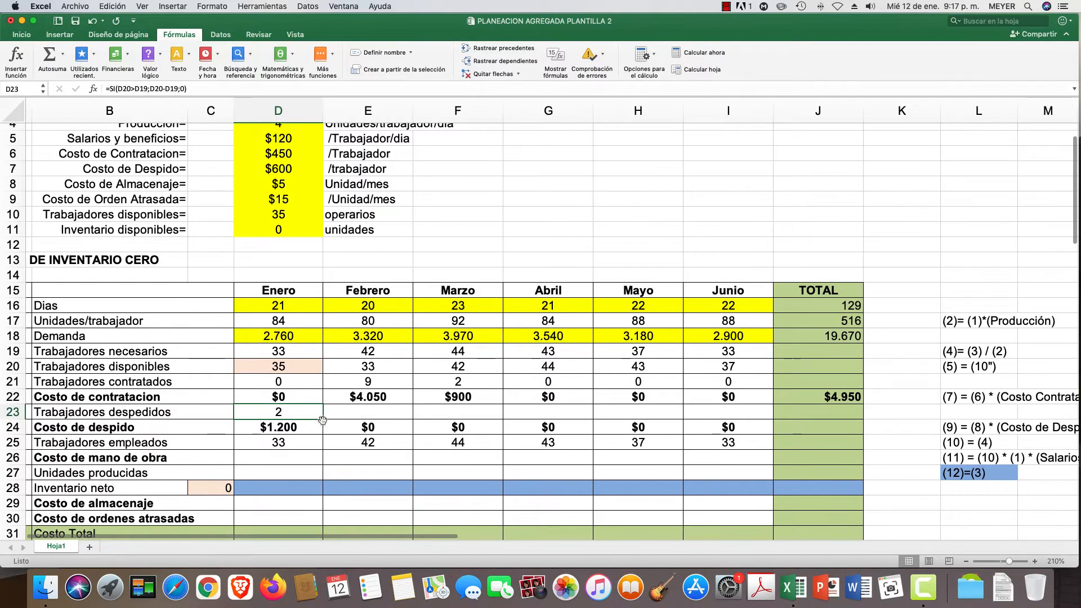
scroll(317, 419, left, 1)
drag(324, 419, 771, 419)
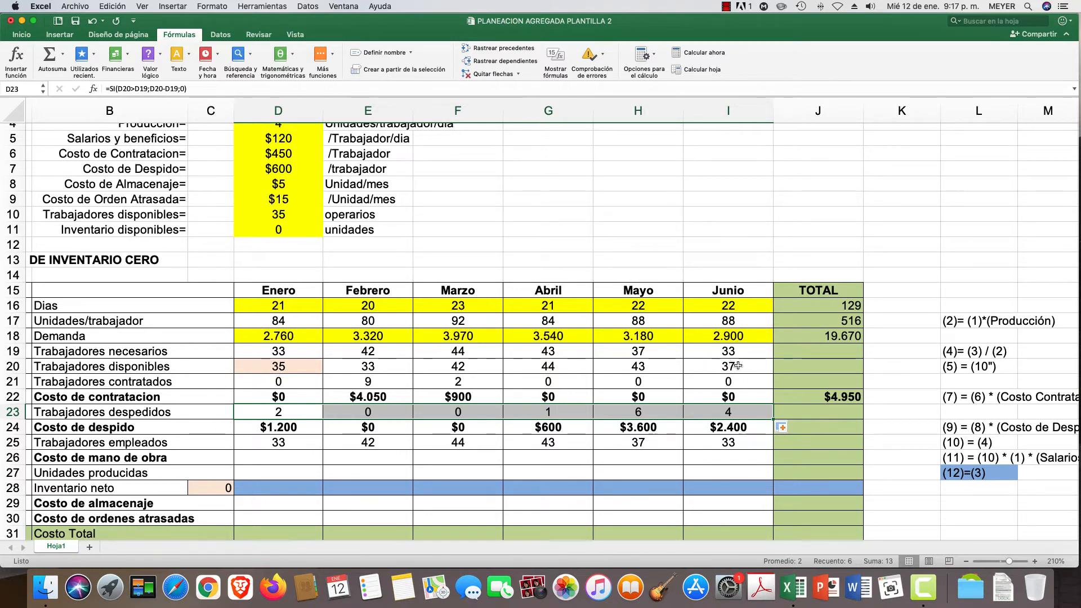
- Build January's labour cost formula in D26 by multiplying employed workers, days and daily wages as =D25*D16*D5
click(280, 457)
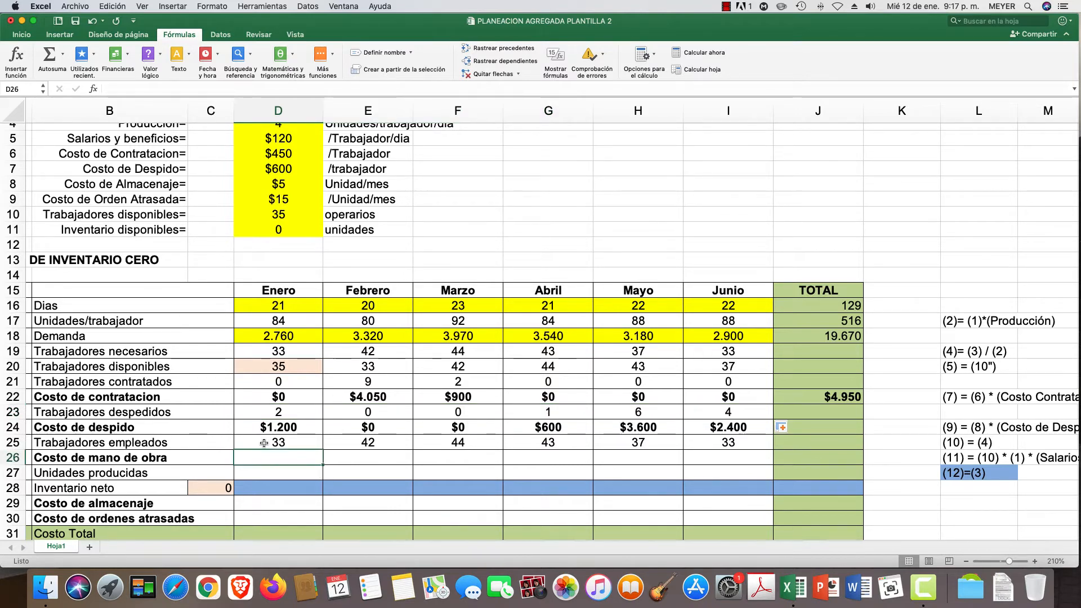
click(264, 443)
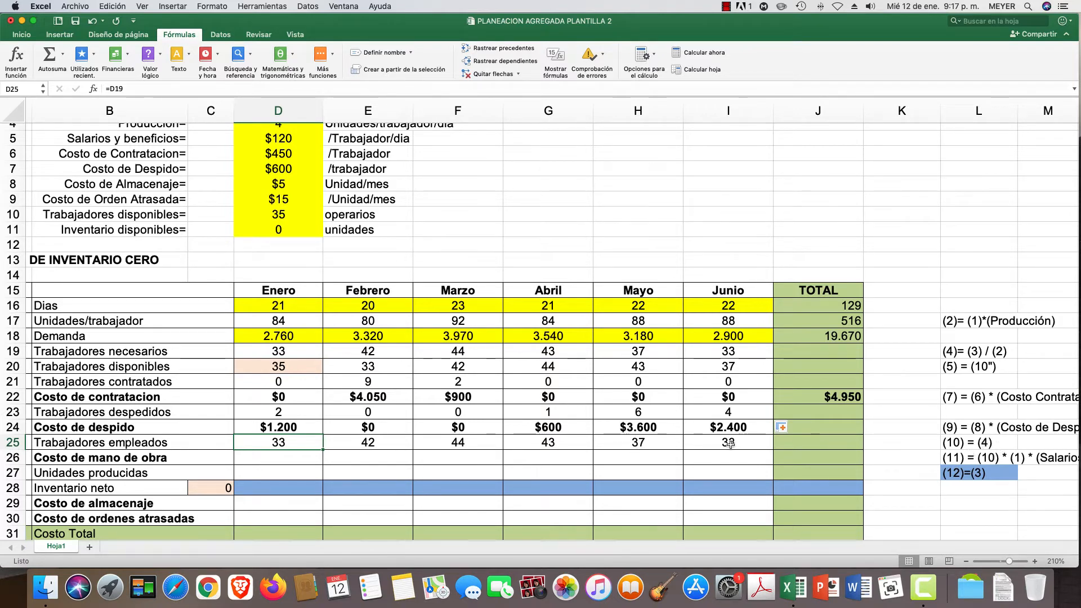
click(265, 461)
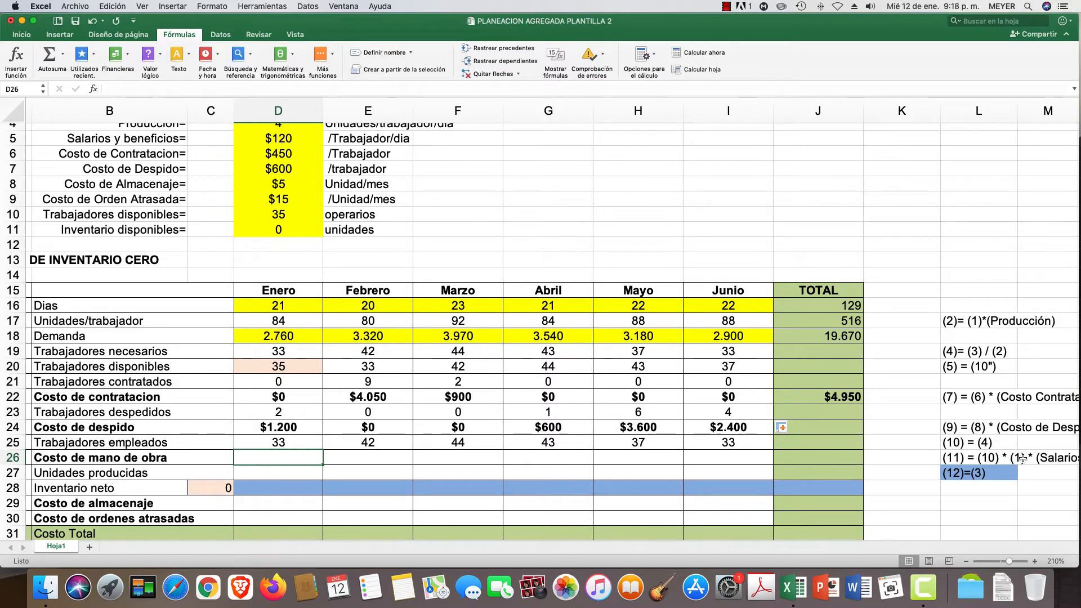
scroll(1022, 457, right, 5)
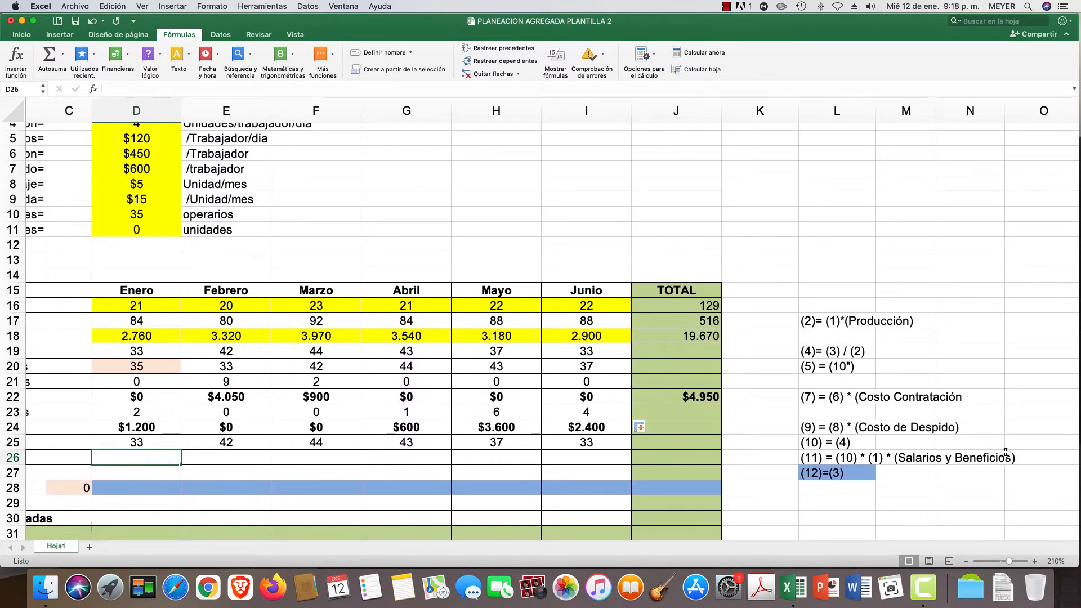
scroll(735, 440, left, 6)
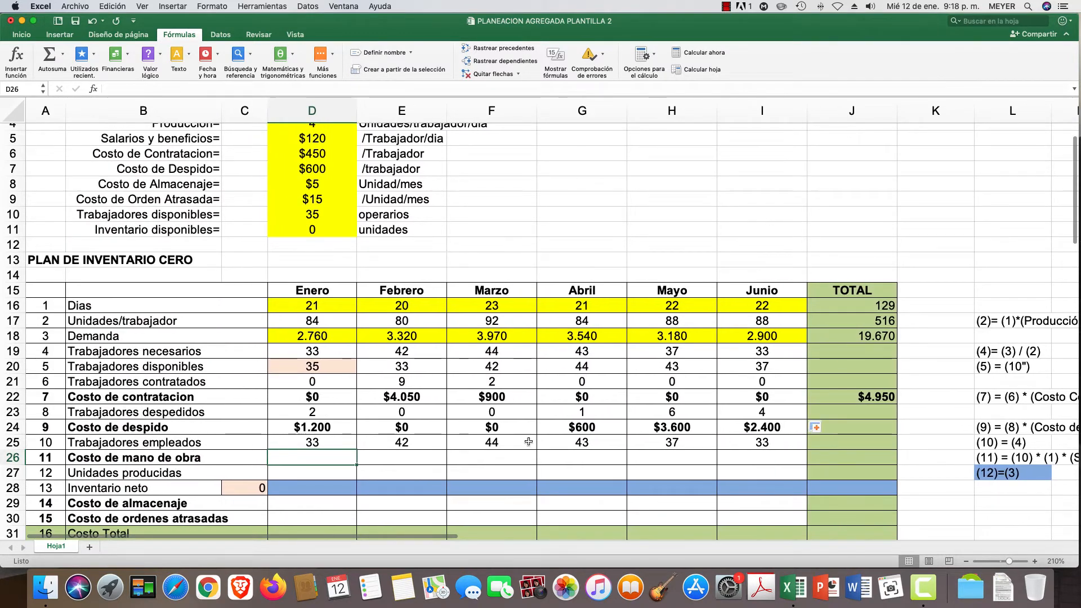
text(=)
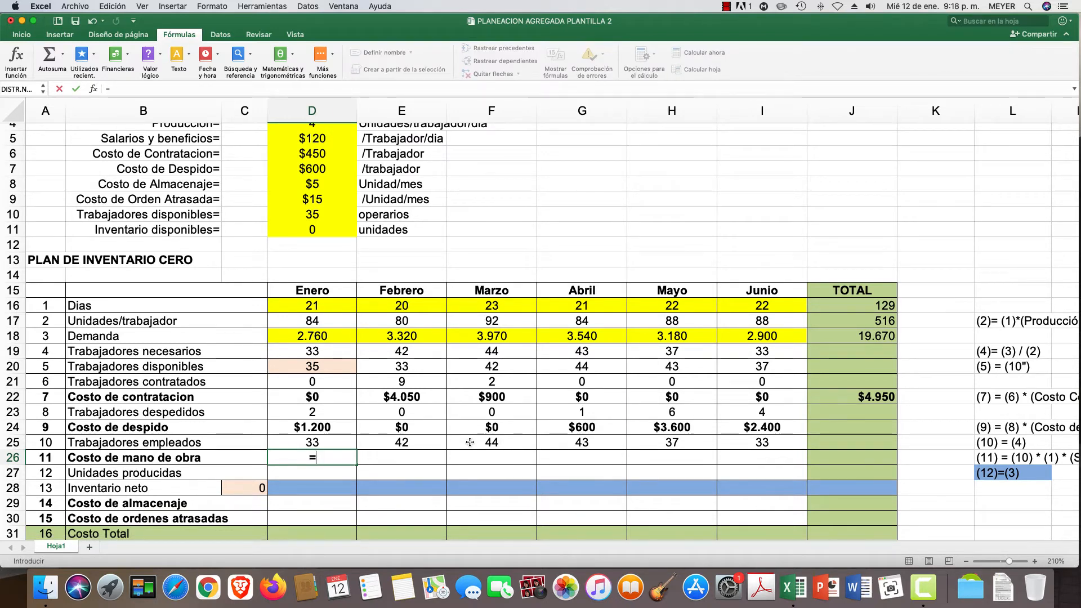
click(323, 444)
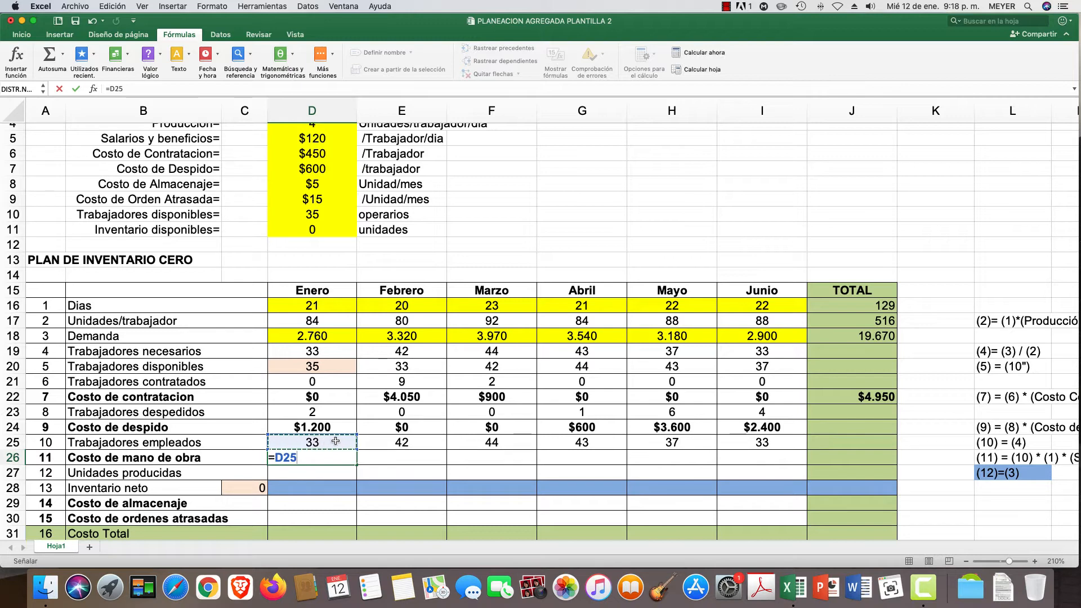
text(*)
click(320, 305)
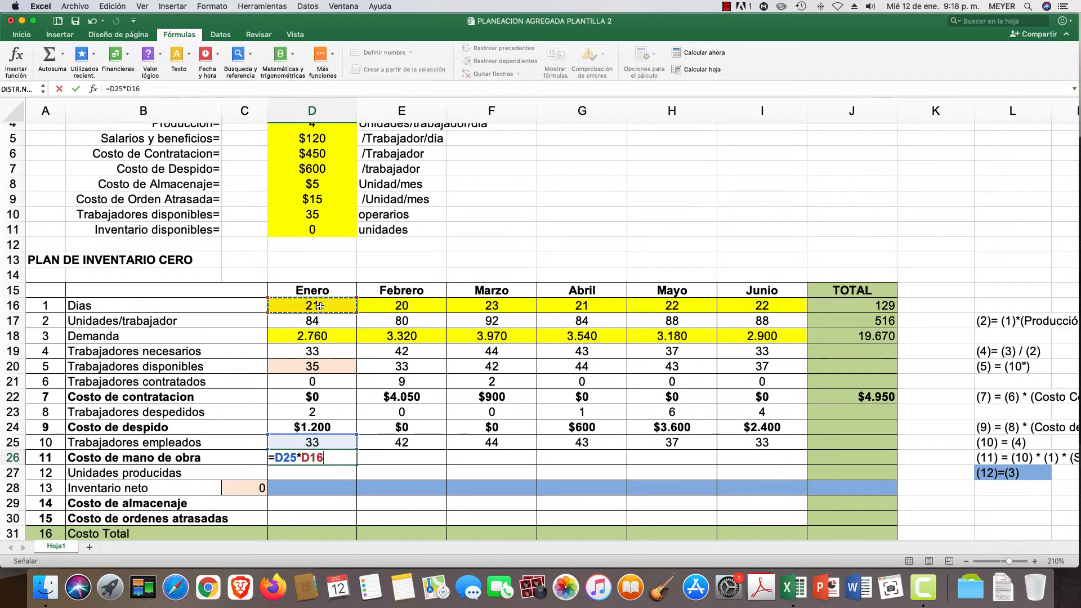
text(*)
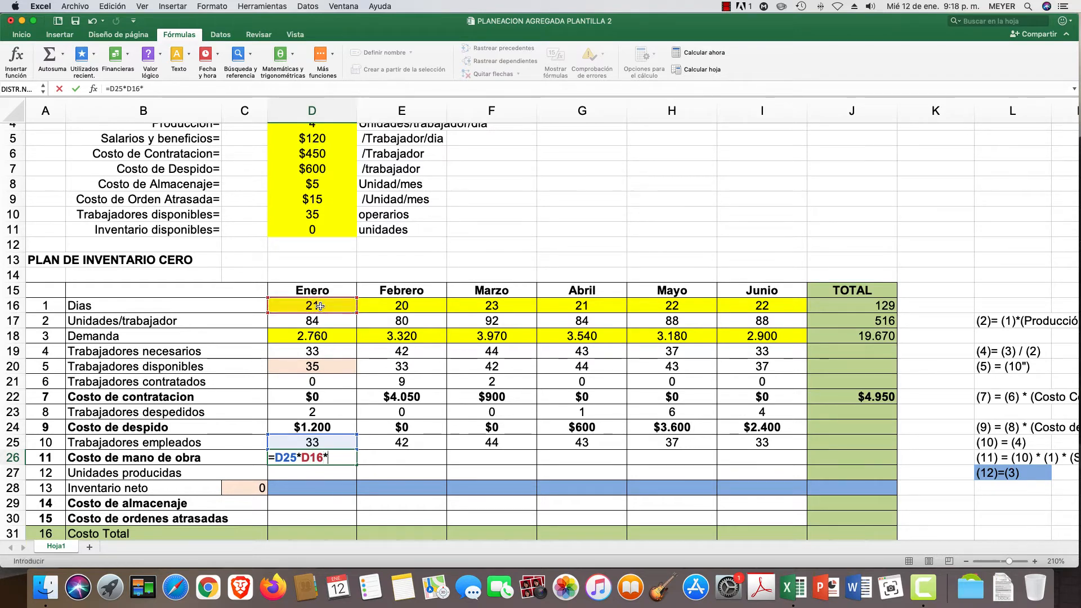
scroll(319, 306, up, 1)
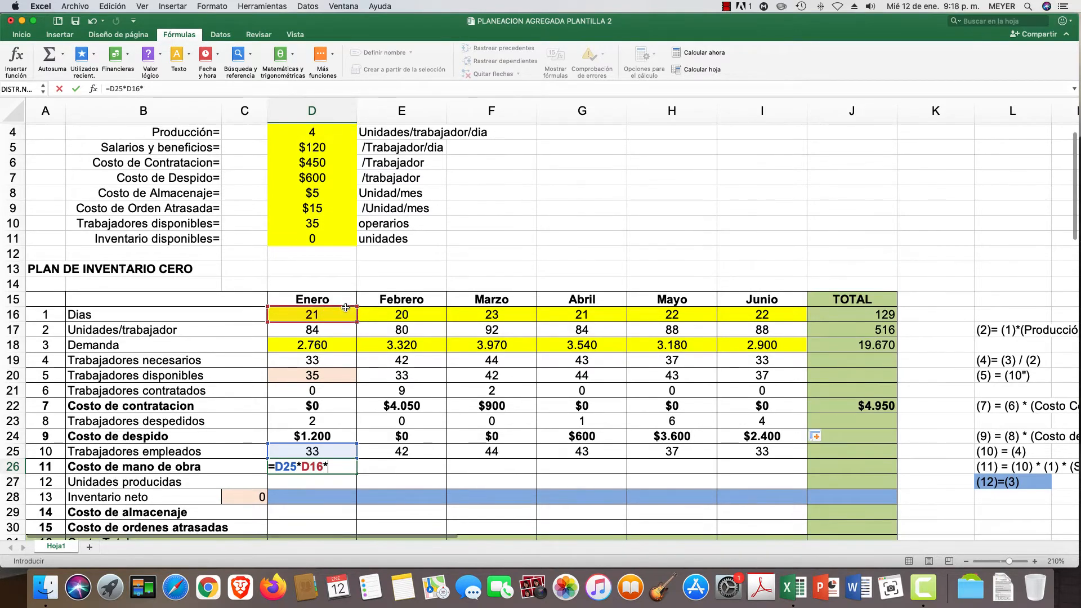
click(309, 148)
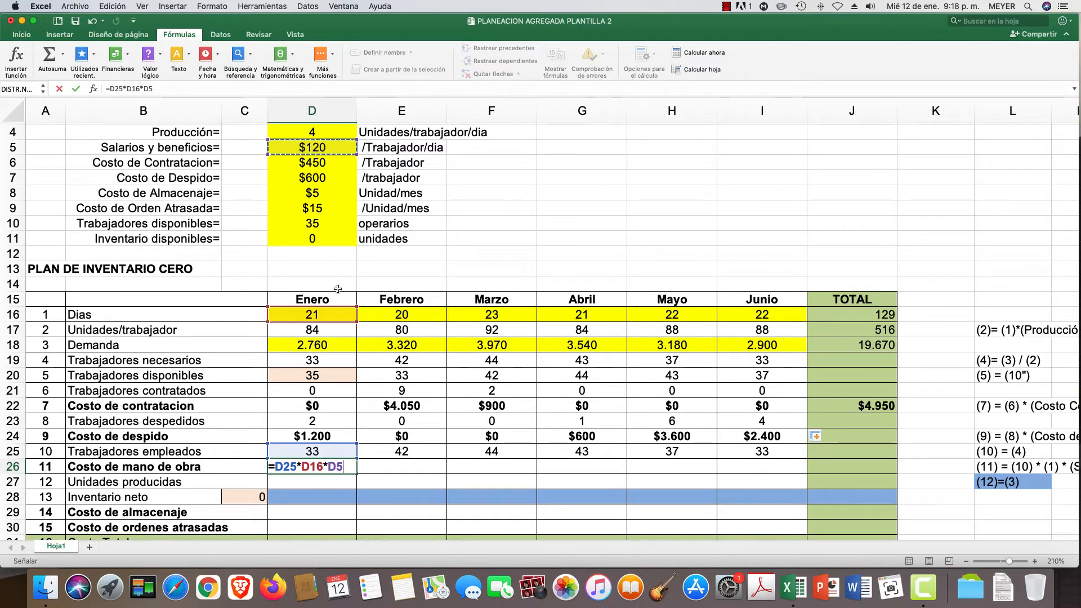
- Make the wage reference absolute as $D$5 in January's labour cost formula and fill it across to June in I26
click(333, 465)
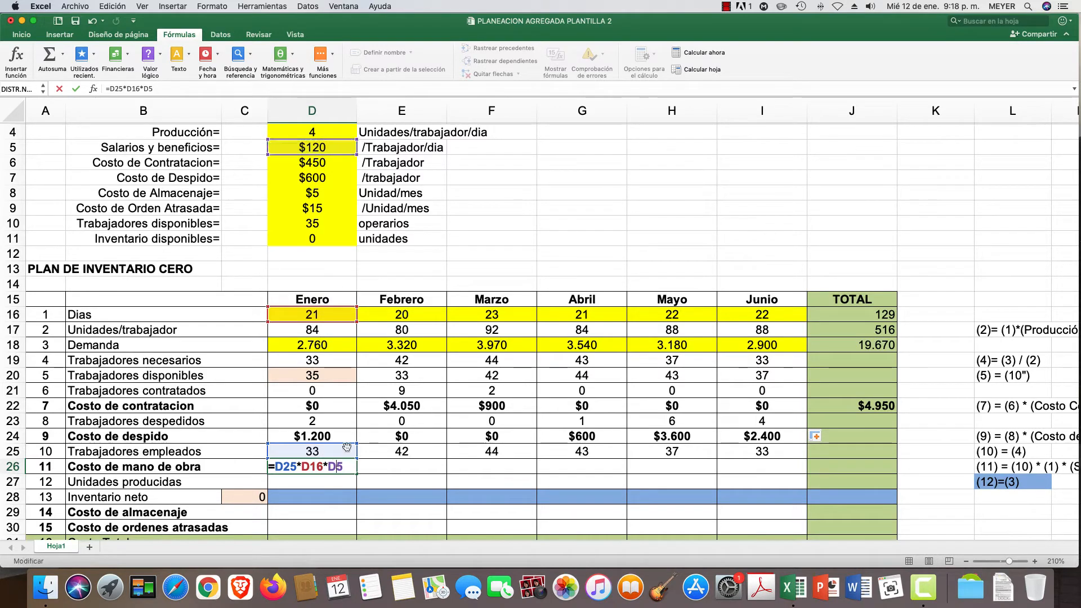
key(super+t)
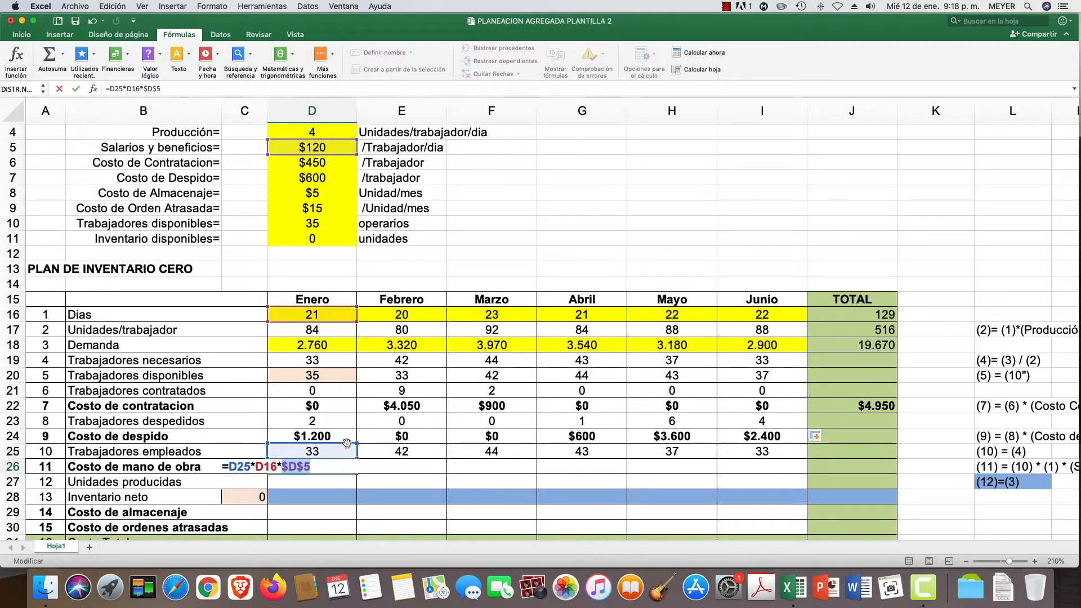
key(Return)
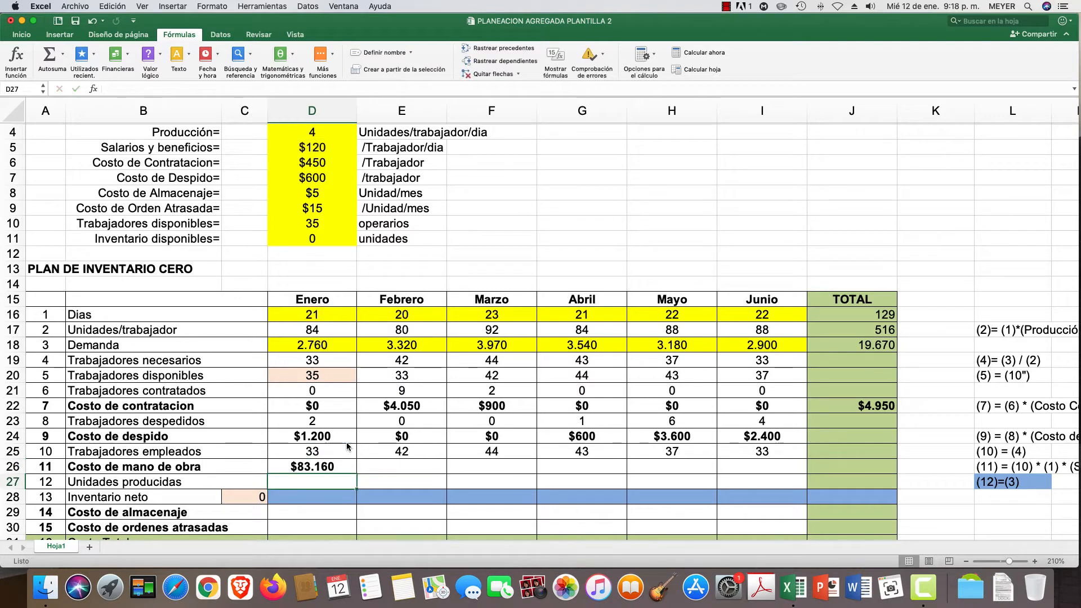
click(318, 467)
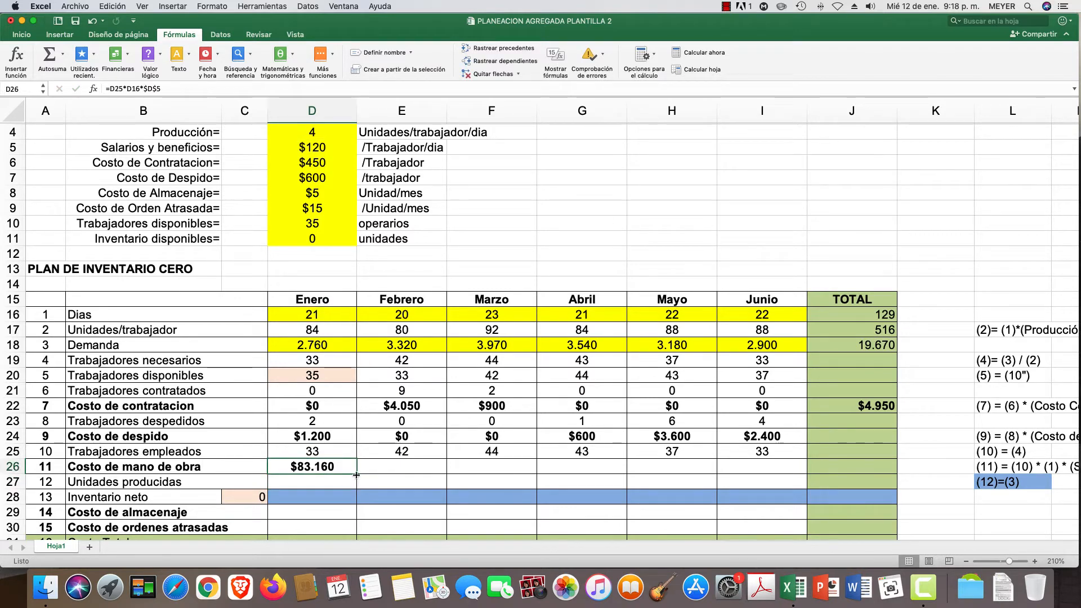
drag(355, 474, 763, 476)
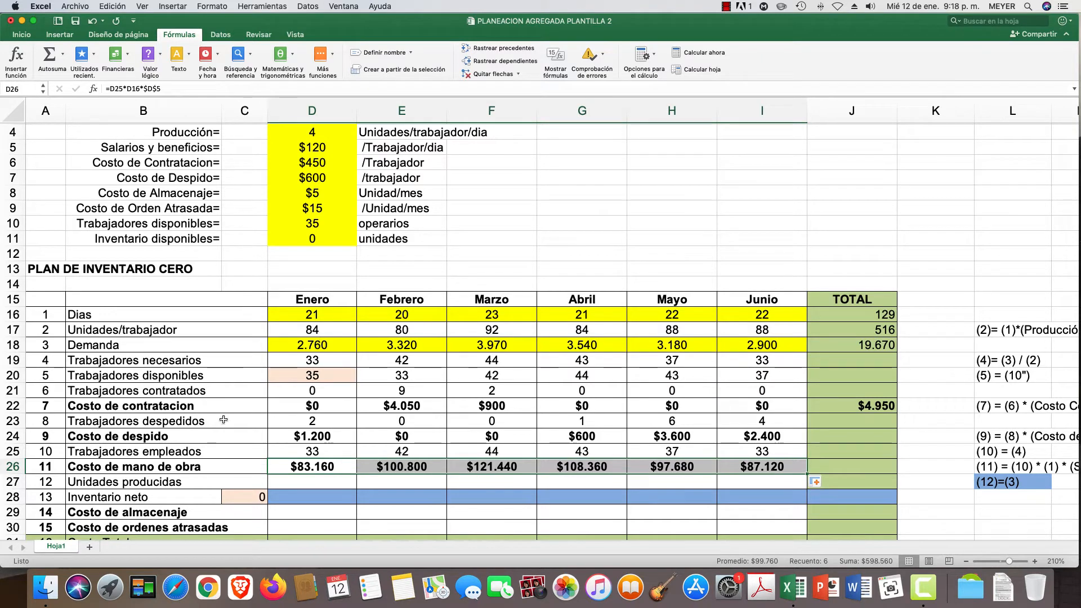
- Total the January to June dismissal costs in J24 and labour costs in J26 with AutoSum
click(833, 435)
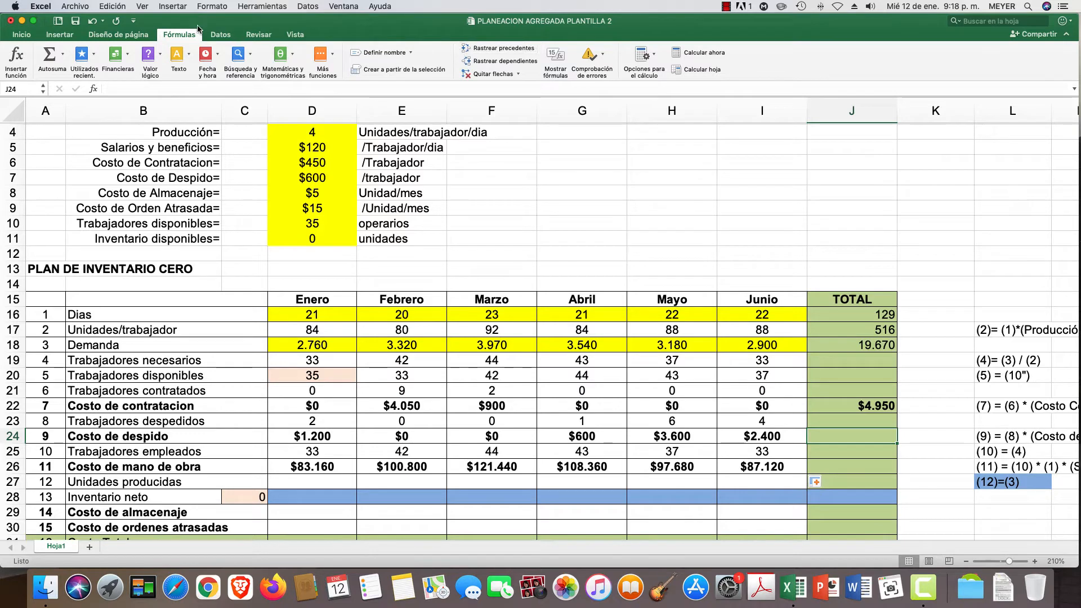
click(50, 54)
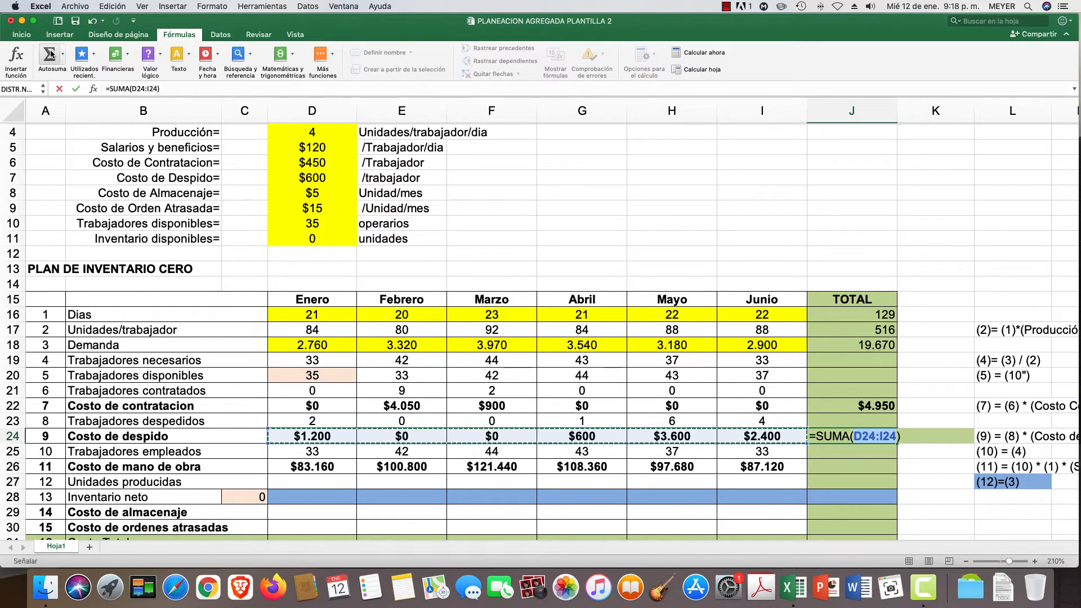
key(Return)
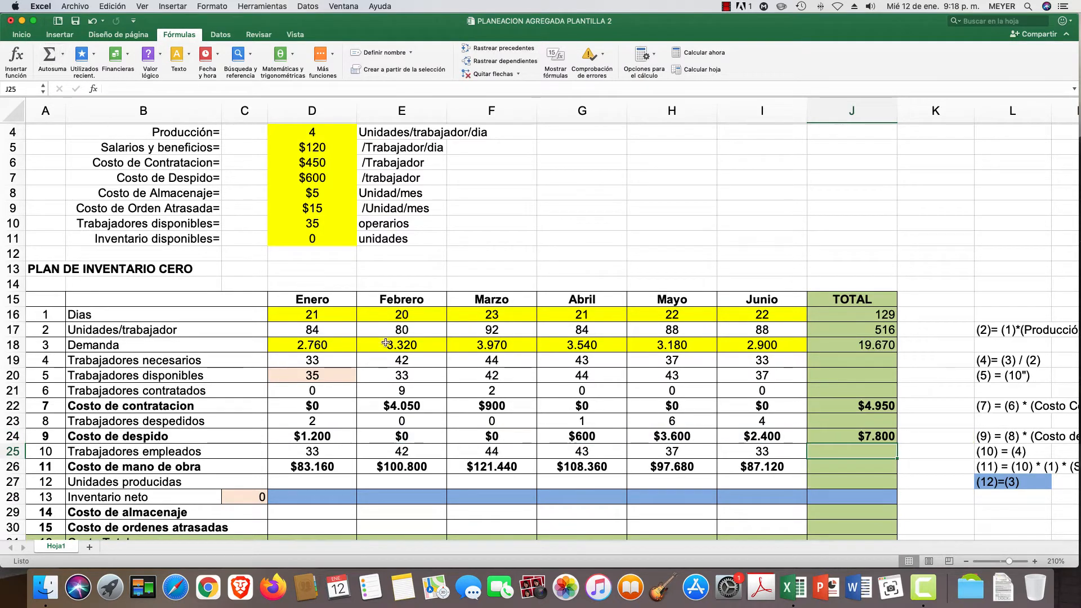
click(845, 465)
click(49, 54)
key(Return)
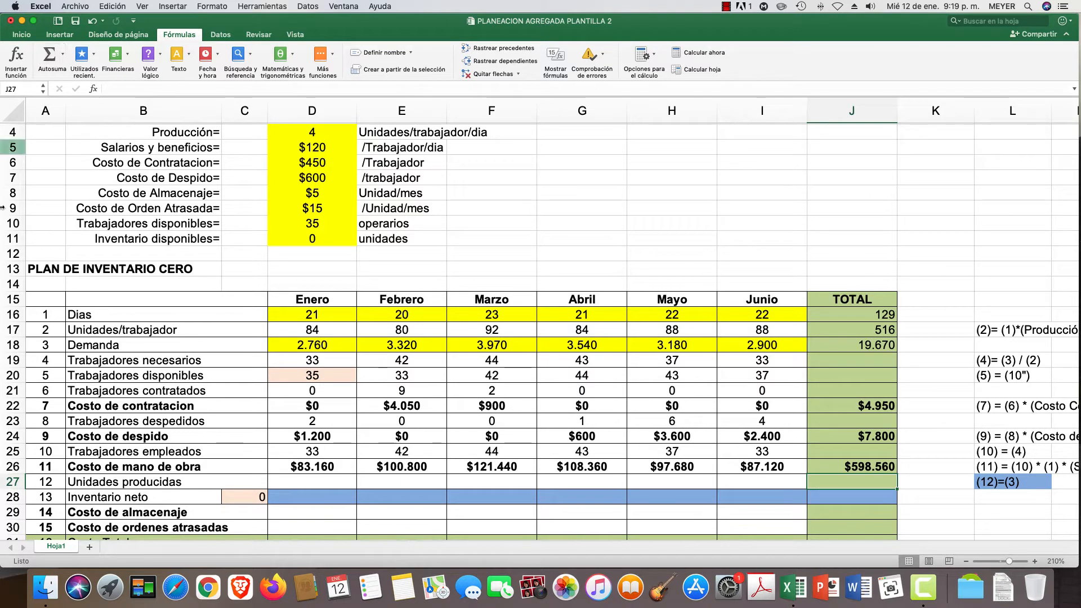
- Set January's produced units in D27 to the demand with =D18 and fill the formula across to June in I27
click(293, 477)
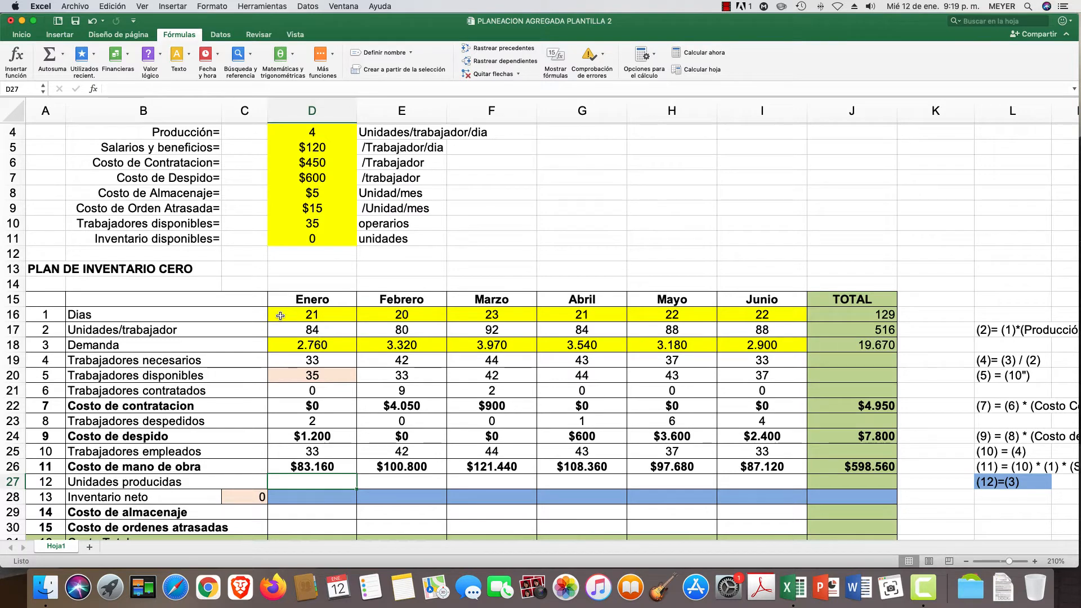
text(=)
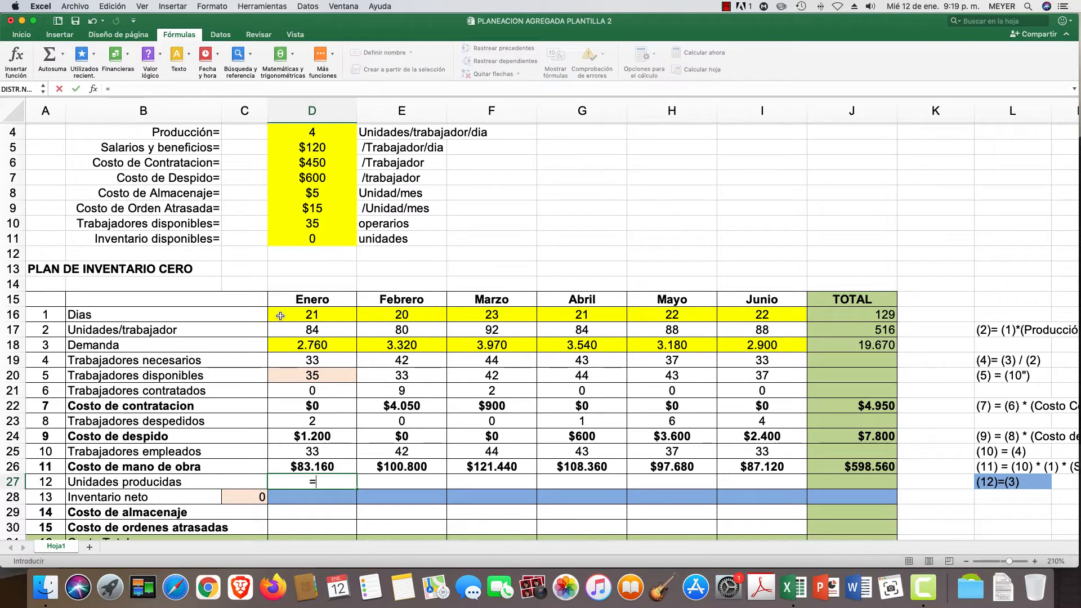
click(312, 346)
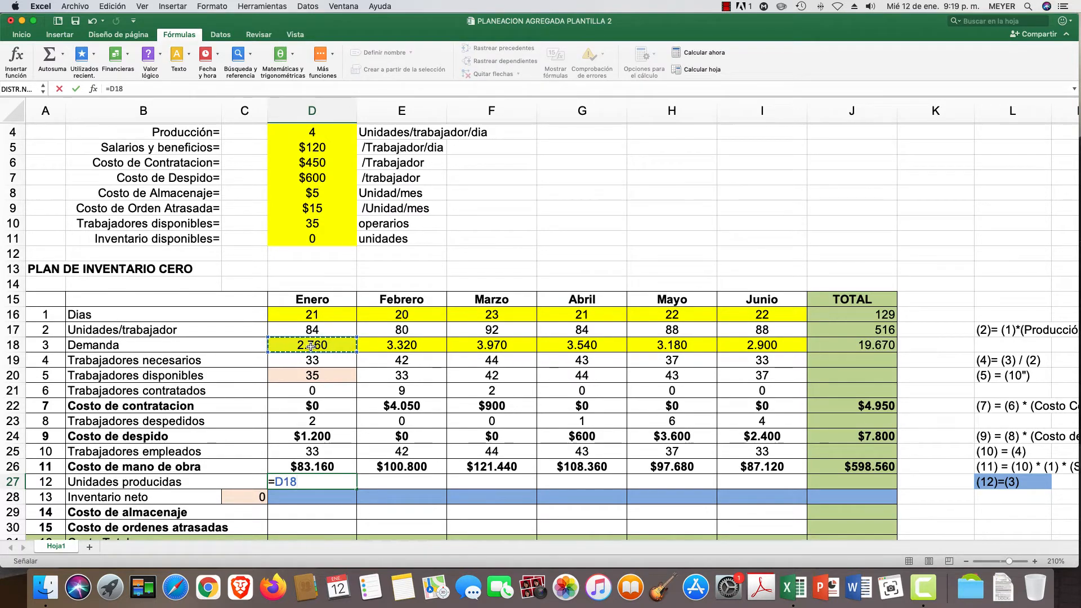
key(Return)
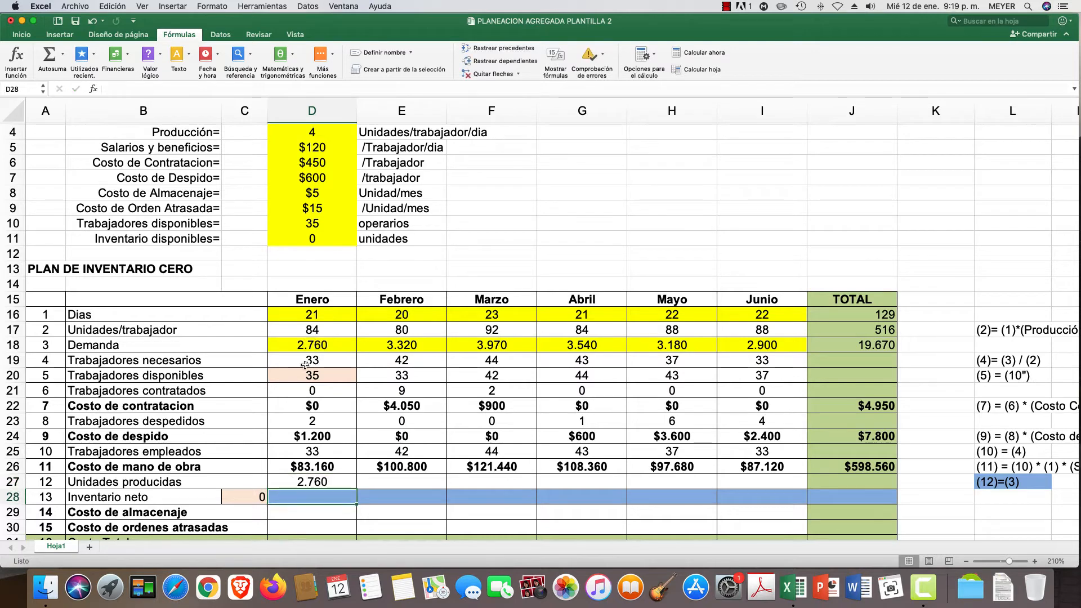
click(324, 479)
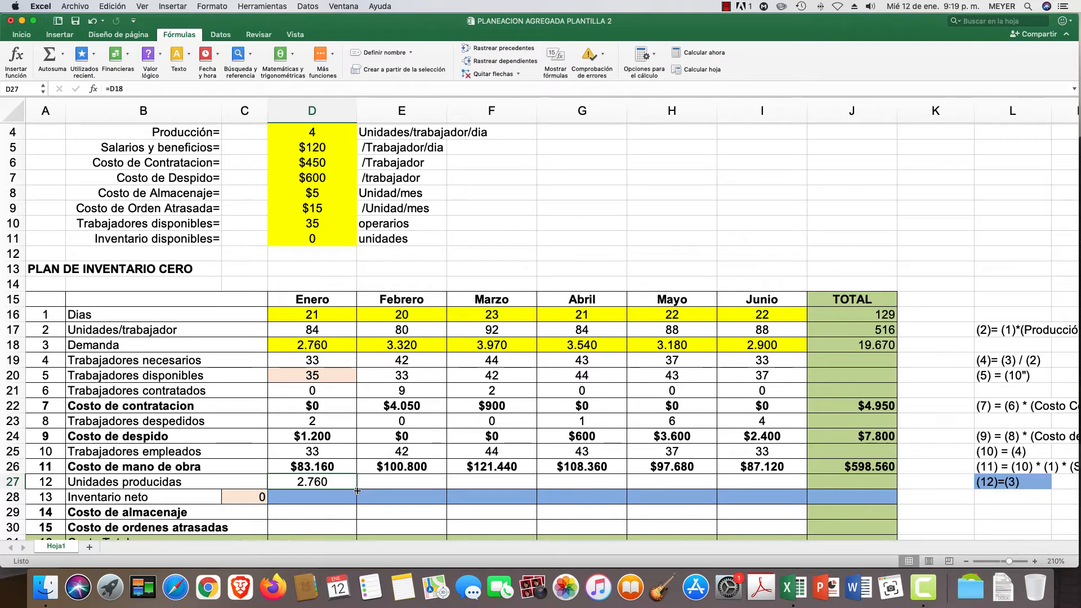
drag(355, 488, 802, 484)
- Calculate January's net inventory in D28 with the formula =C28+D27-D18
scroll(254, 493, down, 5)
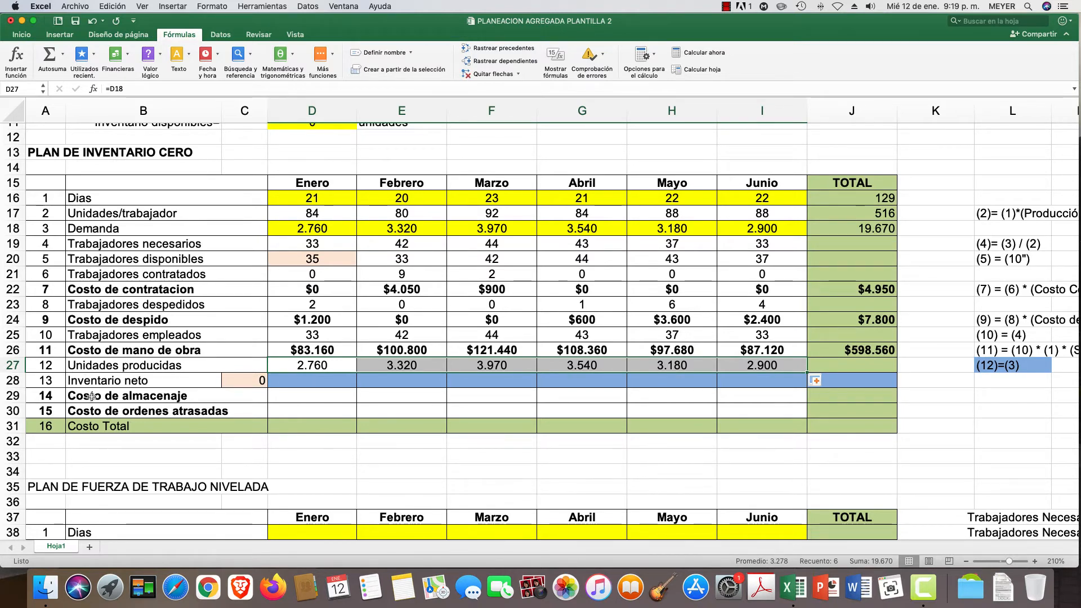
click(318, 381)
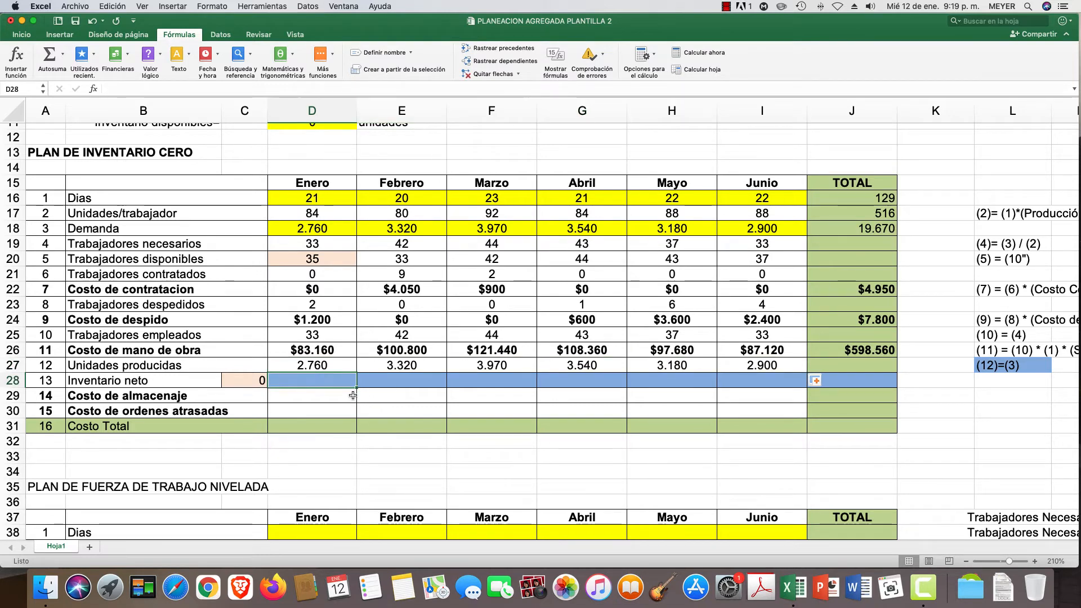
text(=)
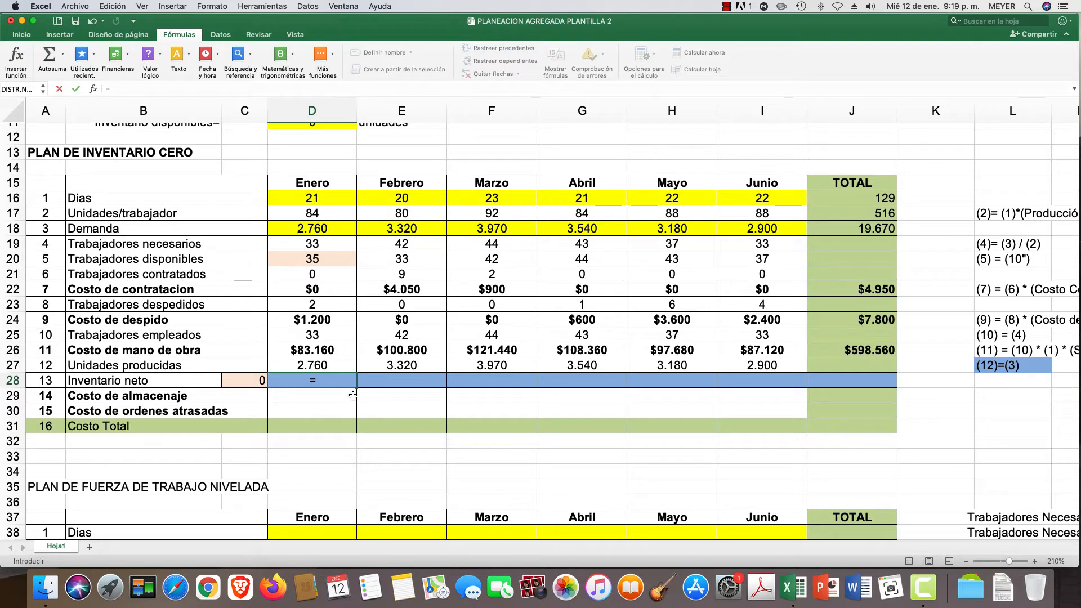
click(250, 381)
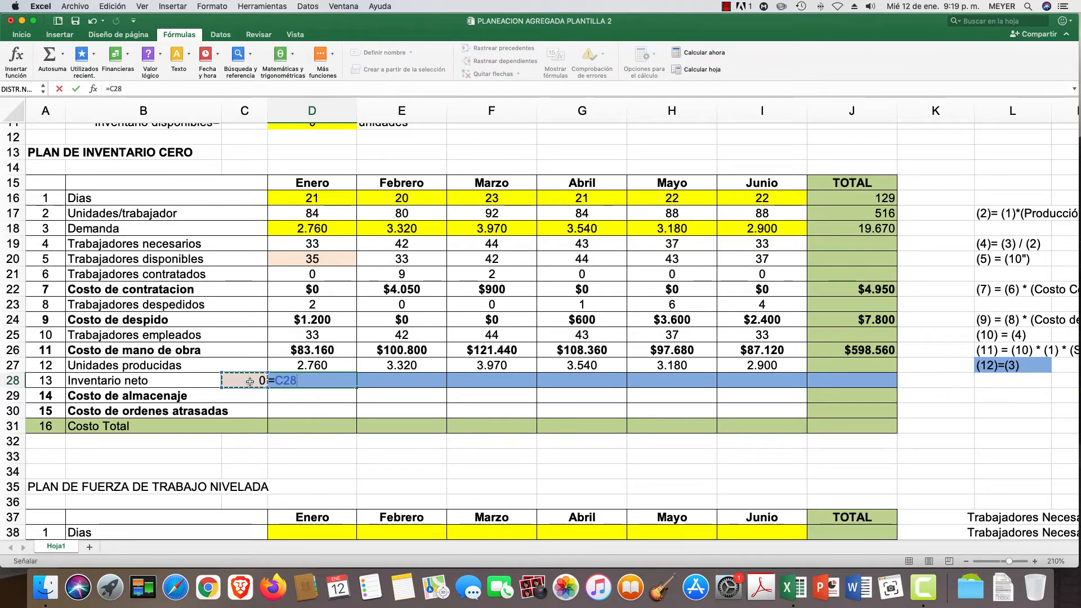
text(+)
click(306, 366)
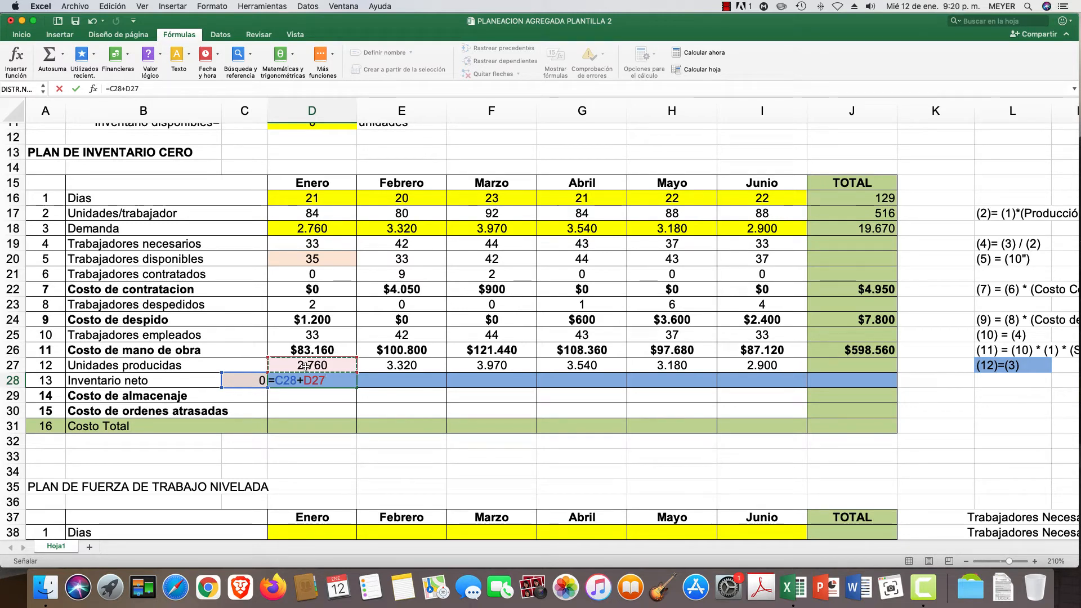
text(-)
scroll(260, 190, down, 2)
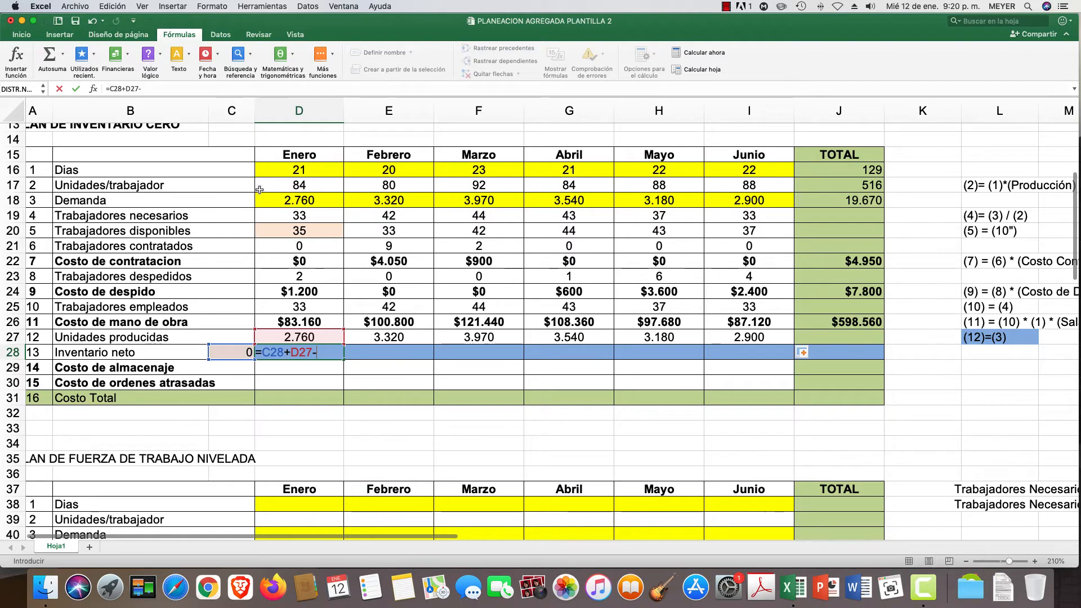
click(302, 202)
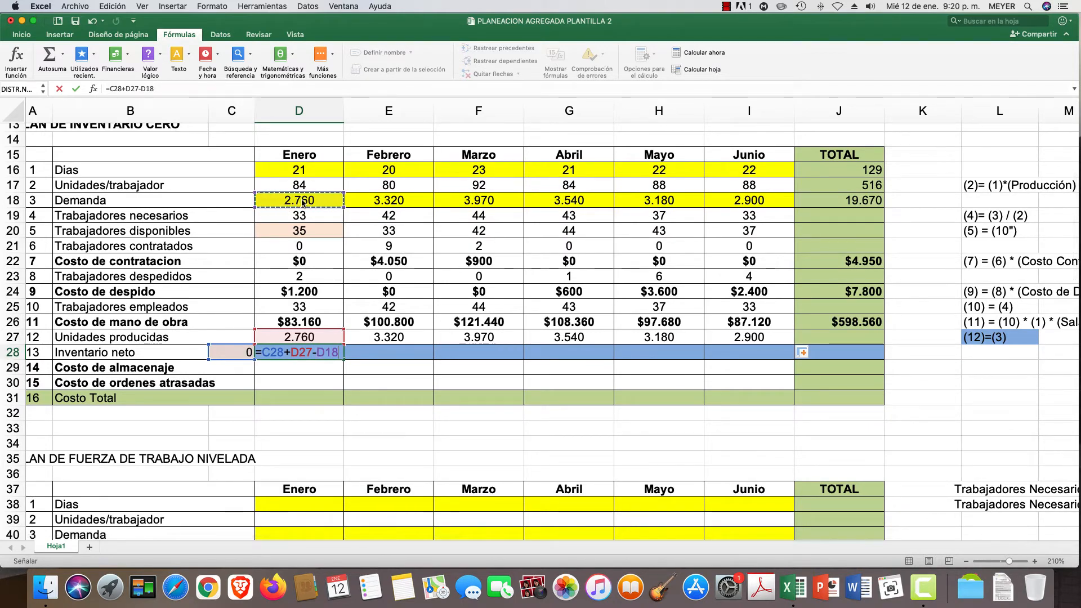
key(Return)
- Fill January's net inventory formula from D28 across to June in I28
scroll(309, 202, up, 1)
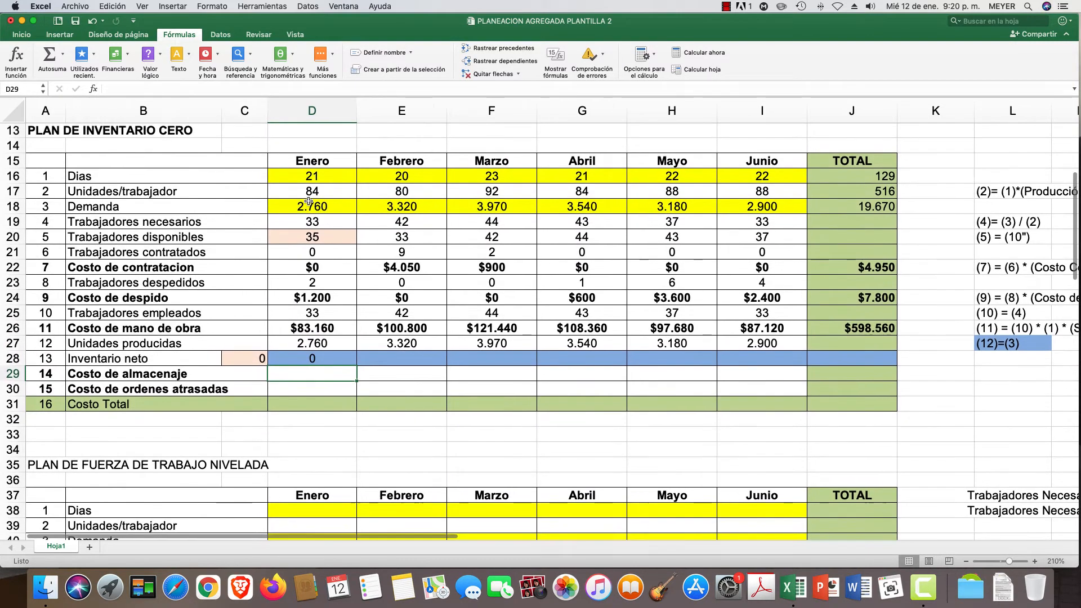
scroll(309, 201, up, 1)
click(319, 373)
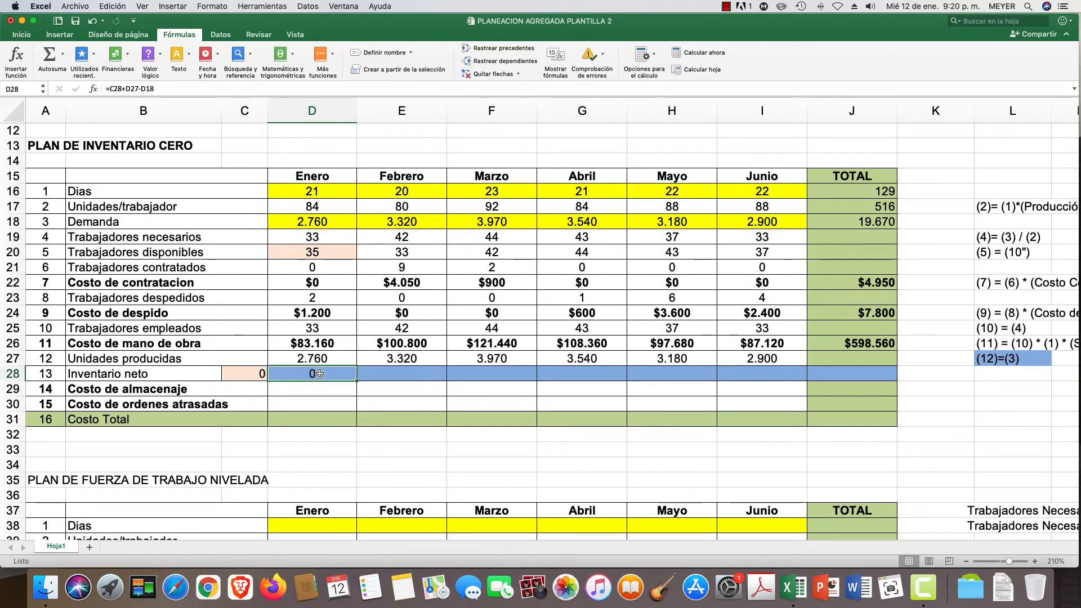
drag(357, 381, 768, 383)
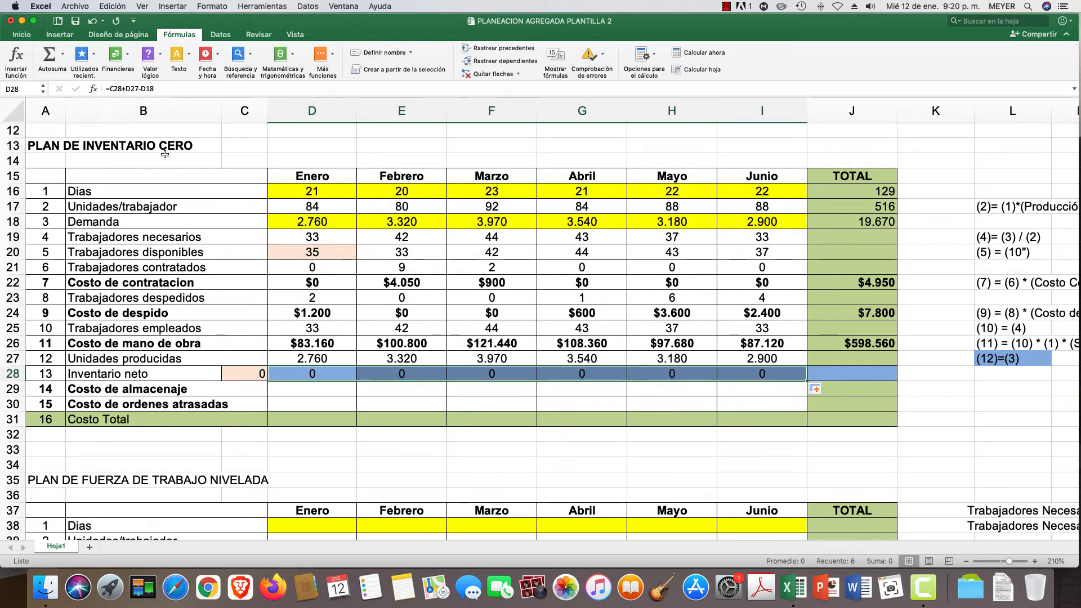
- Calculate January's storage cost in D29 with the formula =SI(D28>0;D28*$D$8;0)
scroll(164, 154, up, 1)
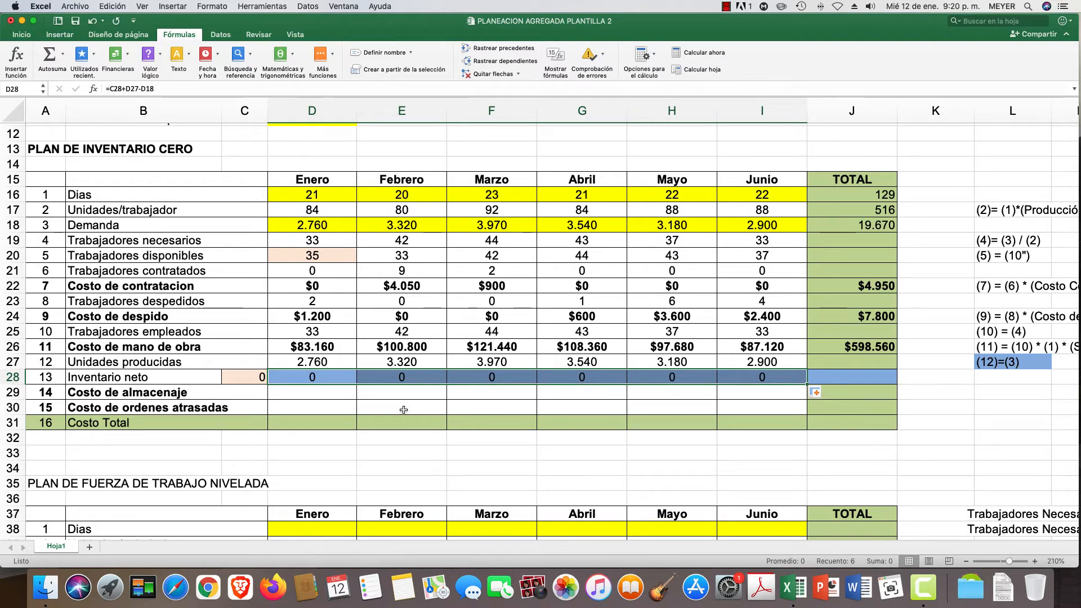
click(310, 391)
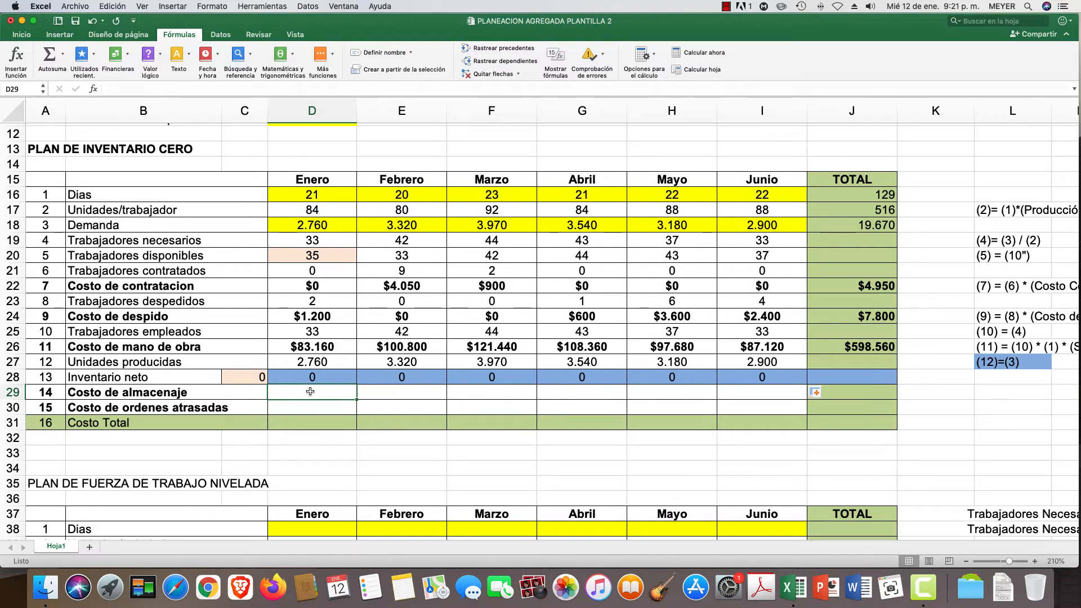
text(=SI)
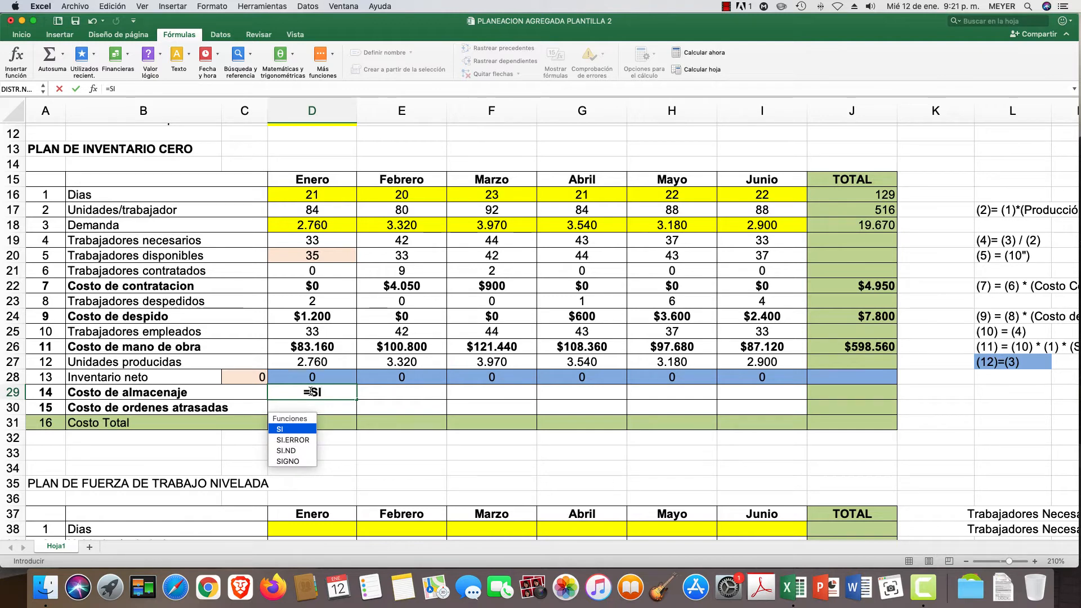
text(()
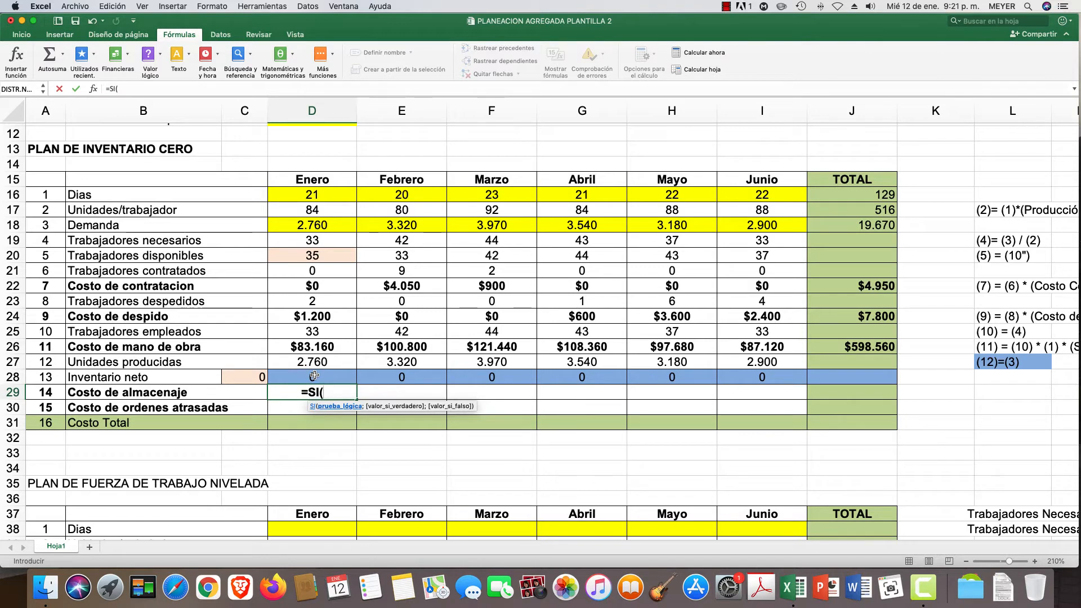
click(314, 376)
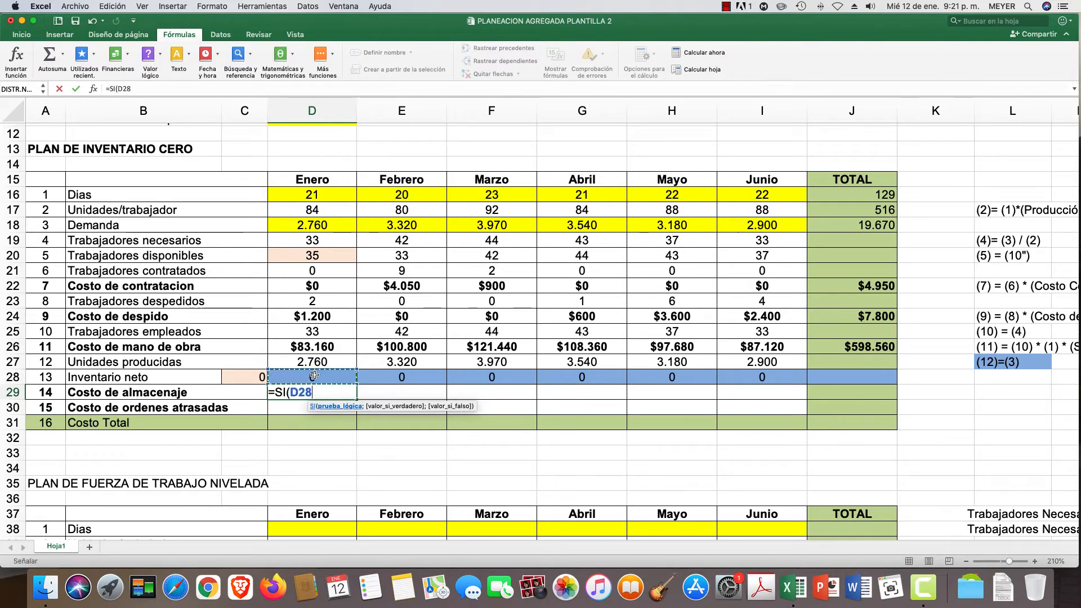
text(>)
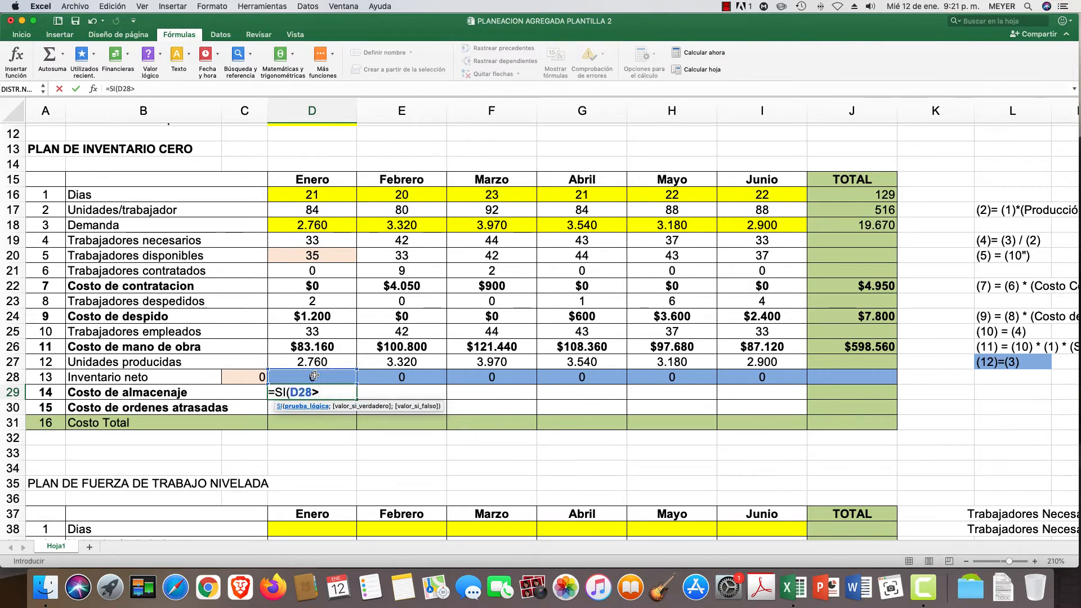
text(0;)
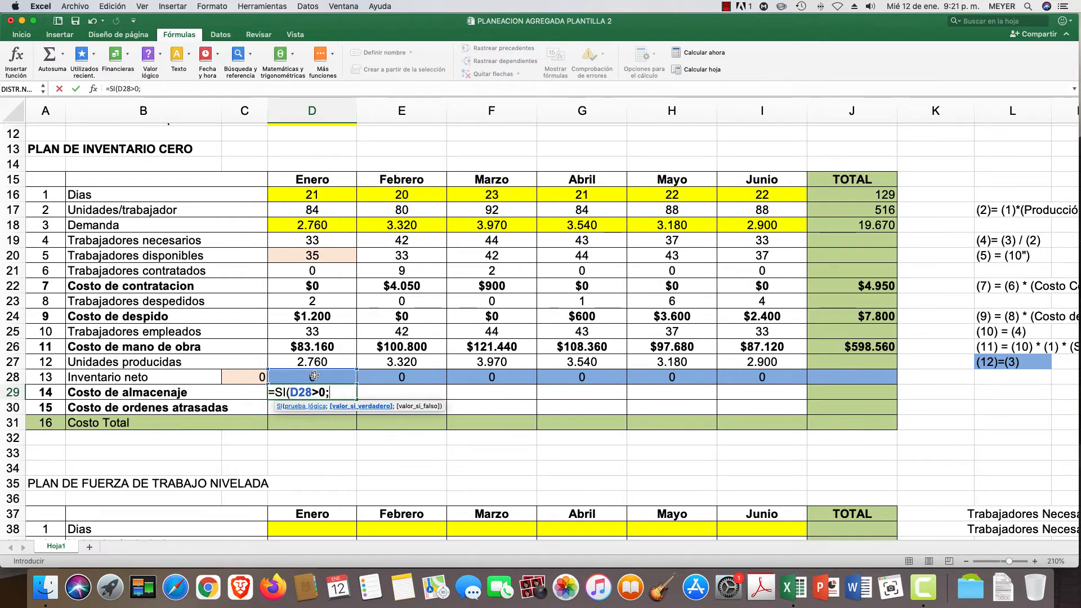
click(314, 376)
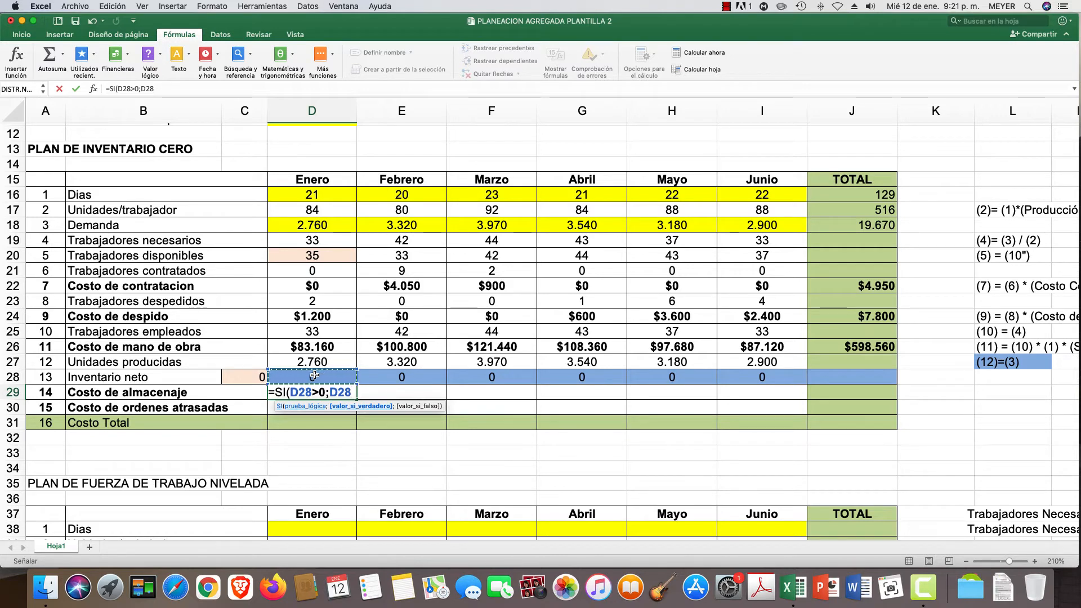
text(*)
scroll(314, 375, up, 3)
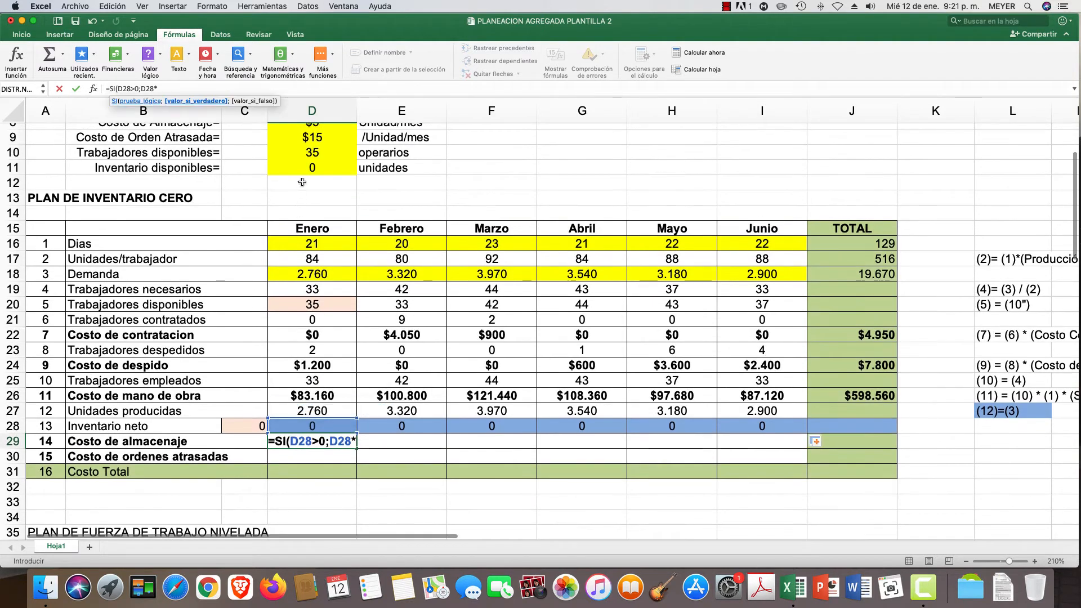
scroll(304, 166, up, 1)
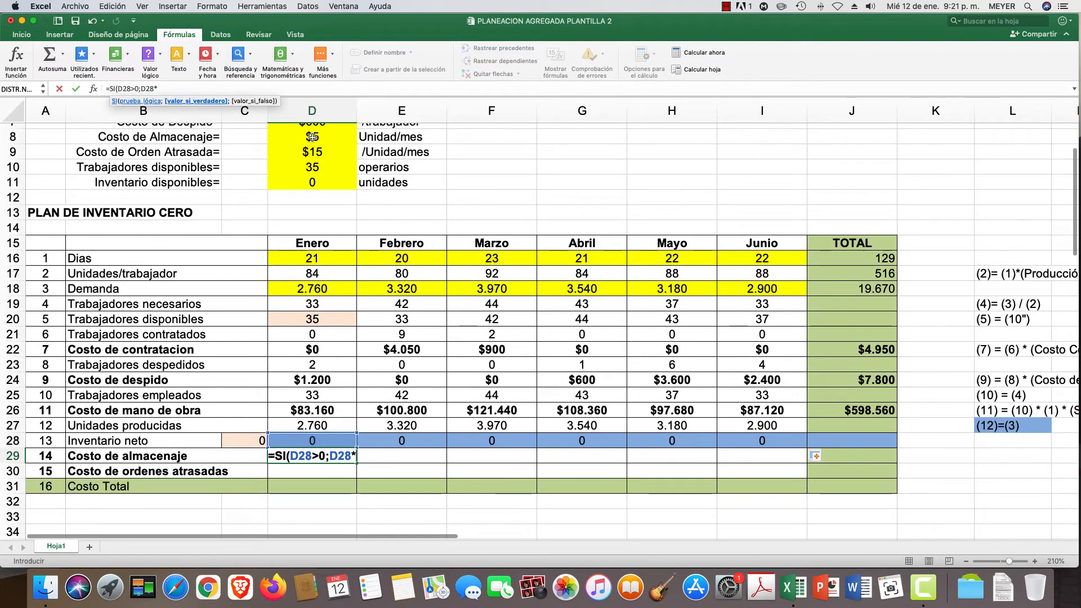
click(312, 136)
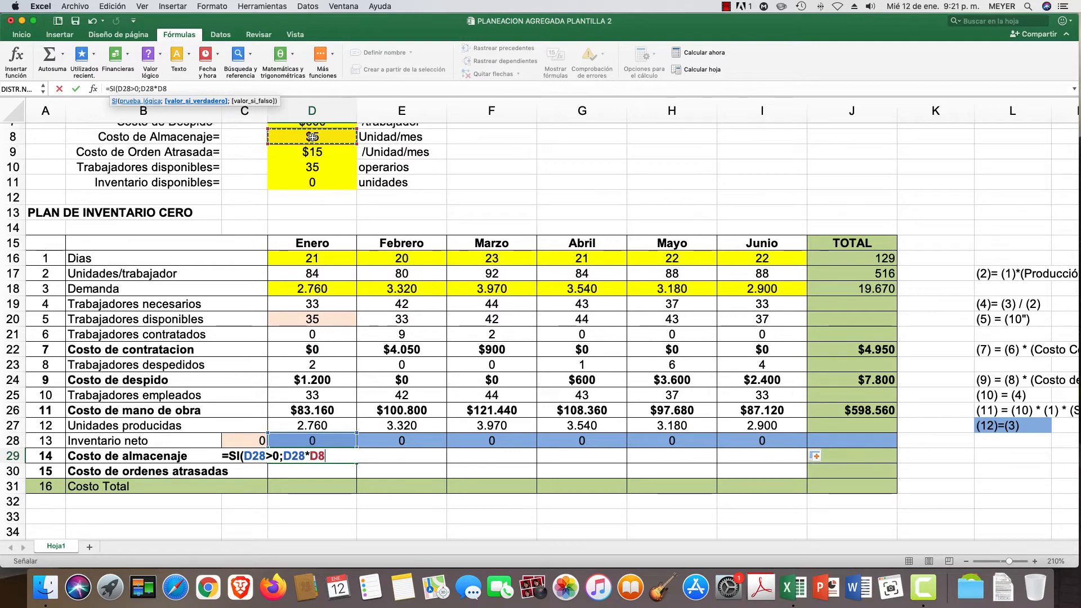
scroll(320, 450, down, 1)
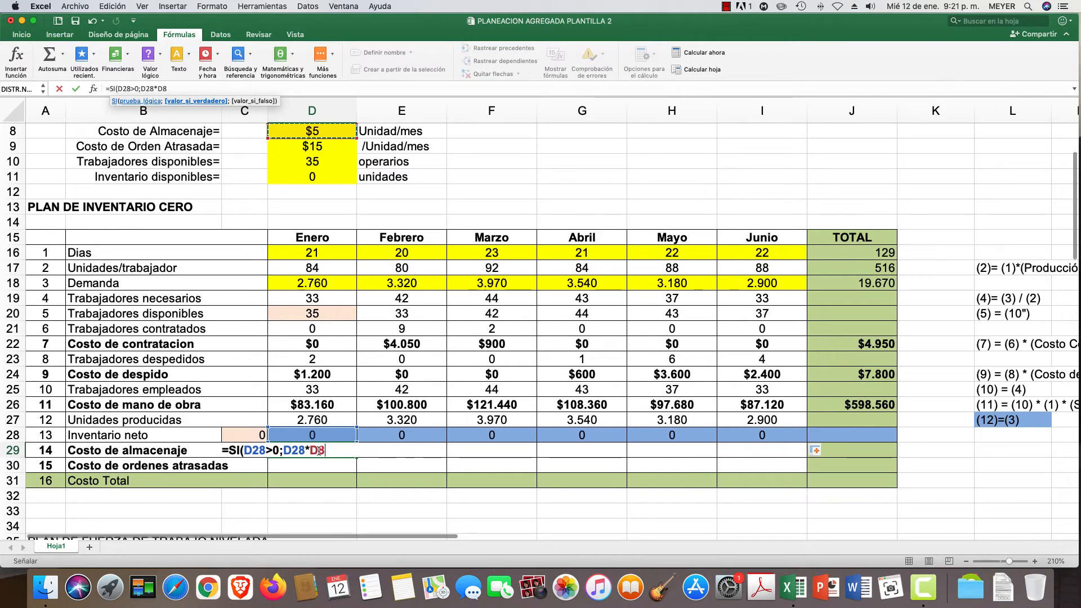
click(320, 450)
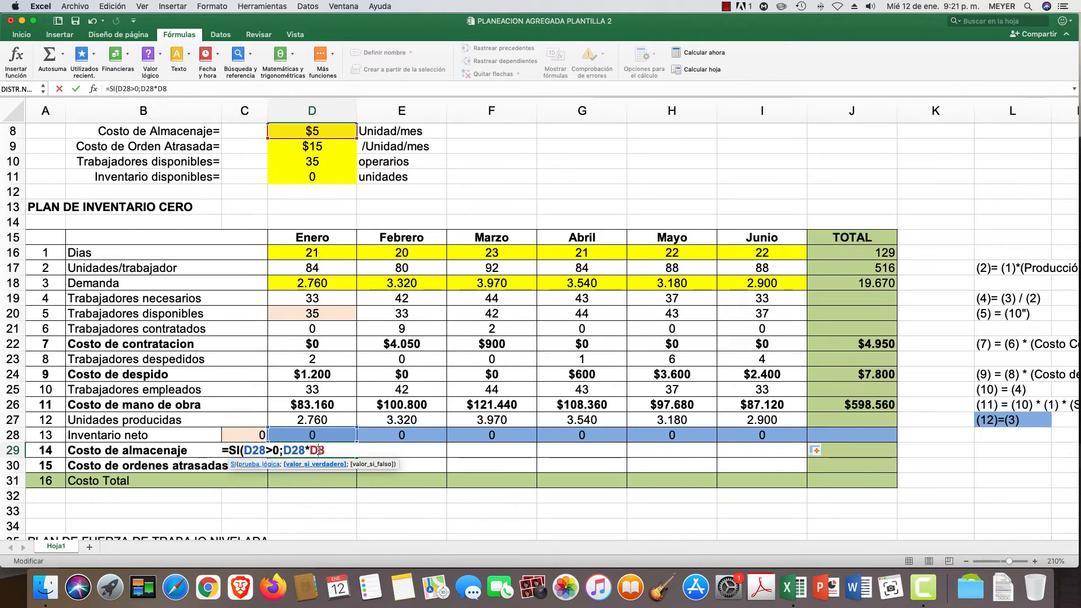
key(F4)
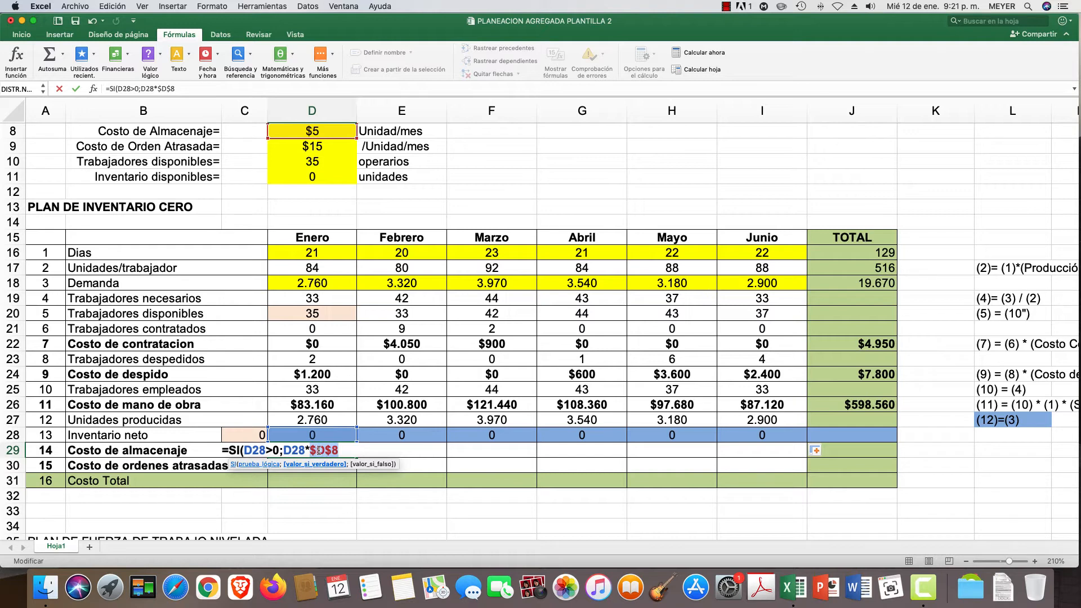
key(Right)
text(;0)
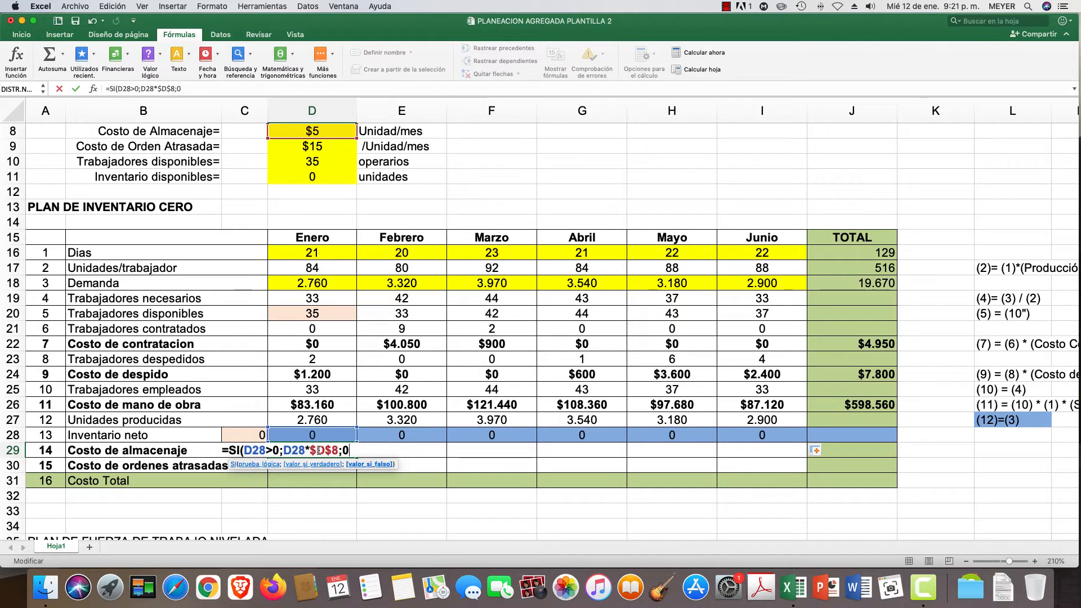
text())
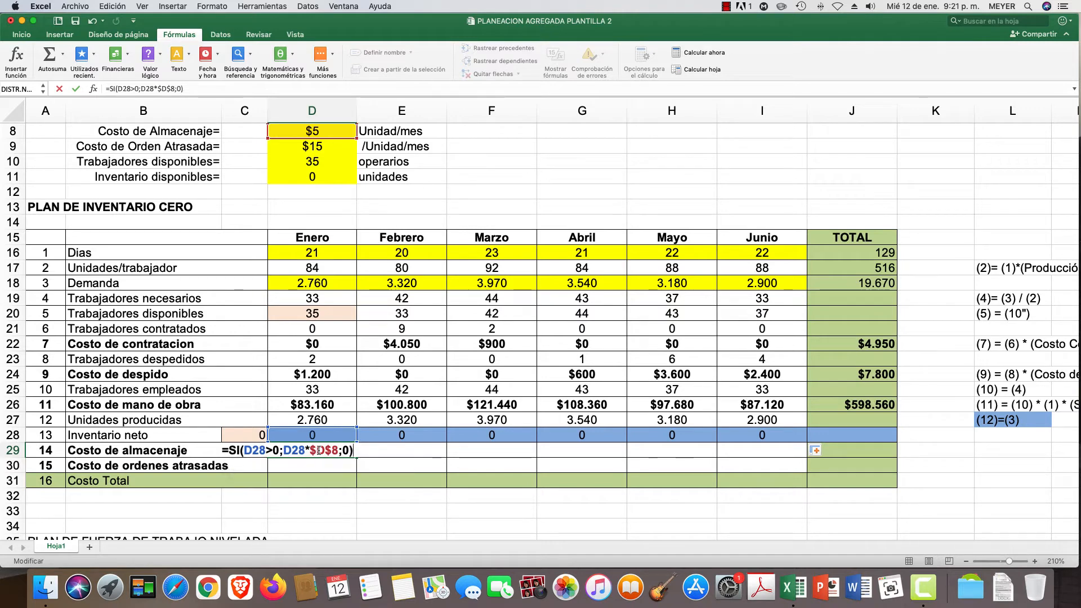
key(Return)
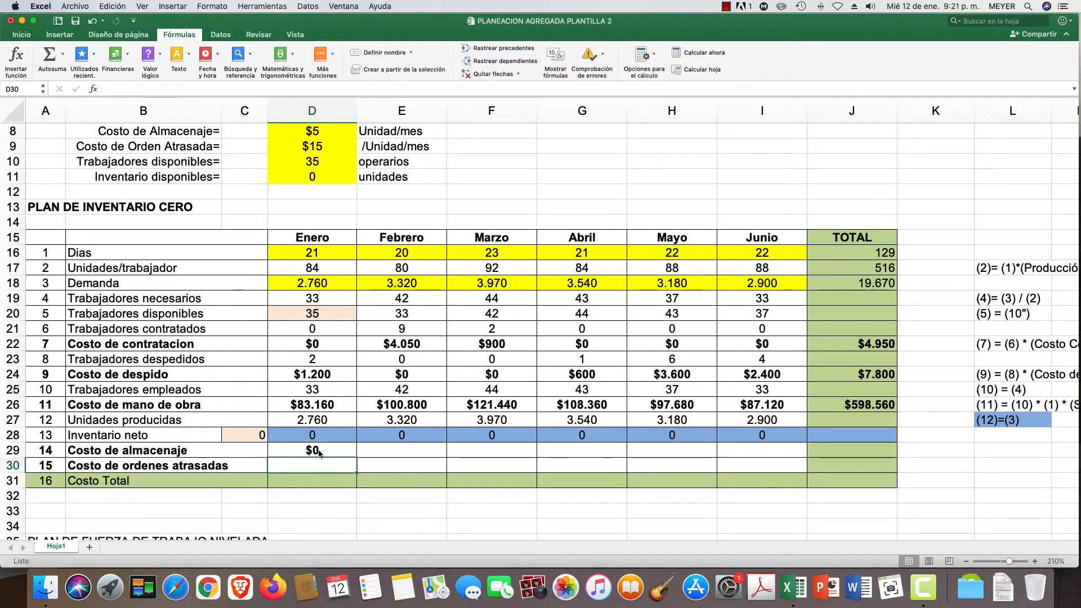
- Fill January's storage cost formula from D29 across to June in I29
click(333, 449)
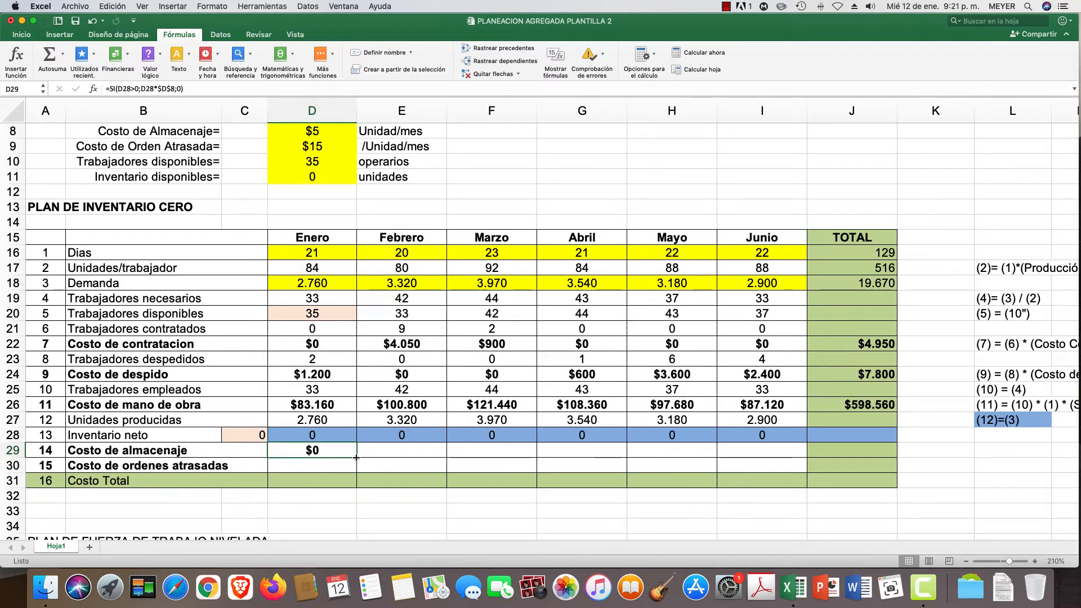
drag(356, 457, 795, 461)
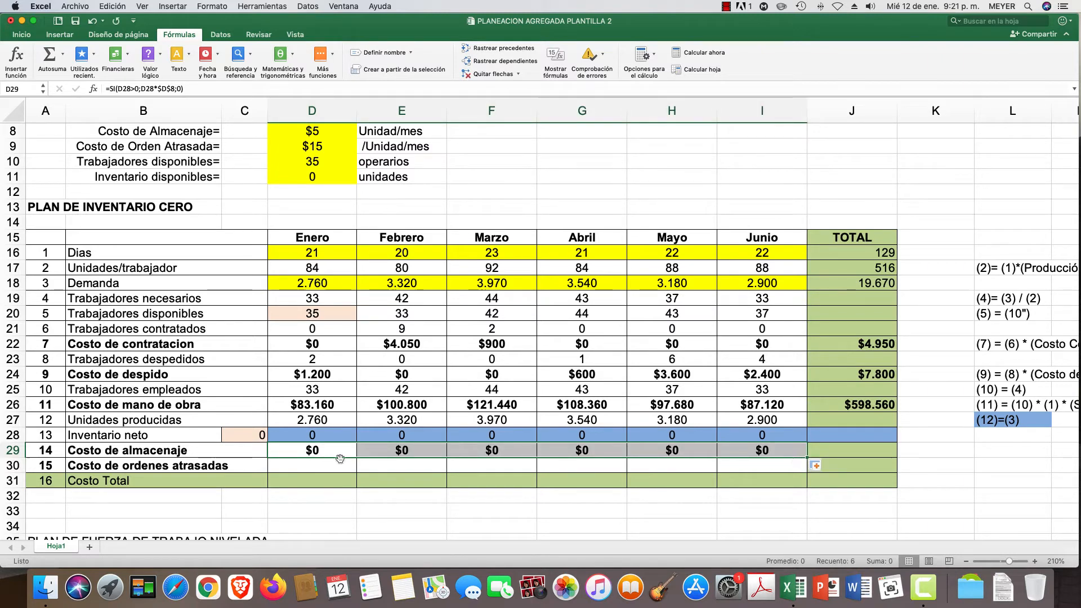
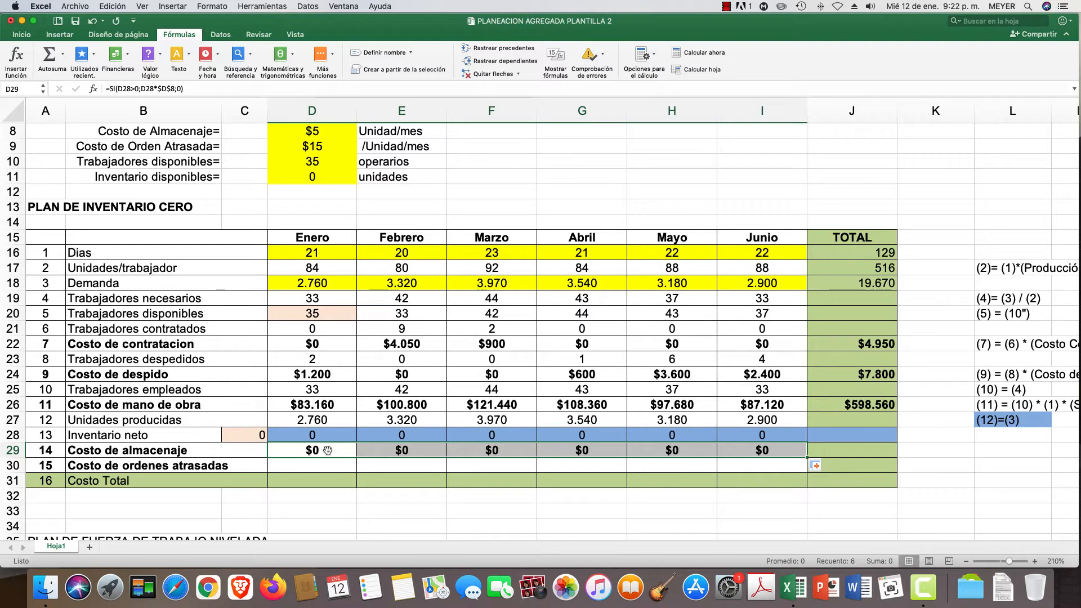
- Begin January's backorder cost formula in D30 with an SI function testing whether net inventory is negative, =SI(D28<0;
click(317, 465)
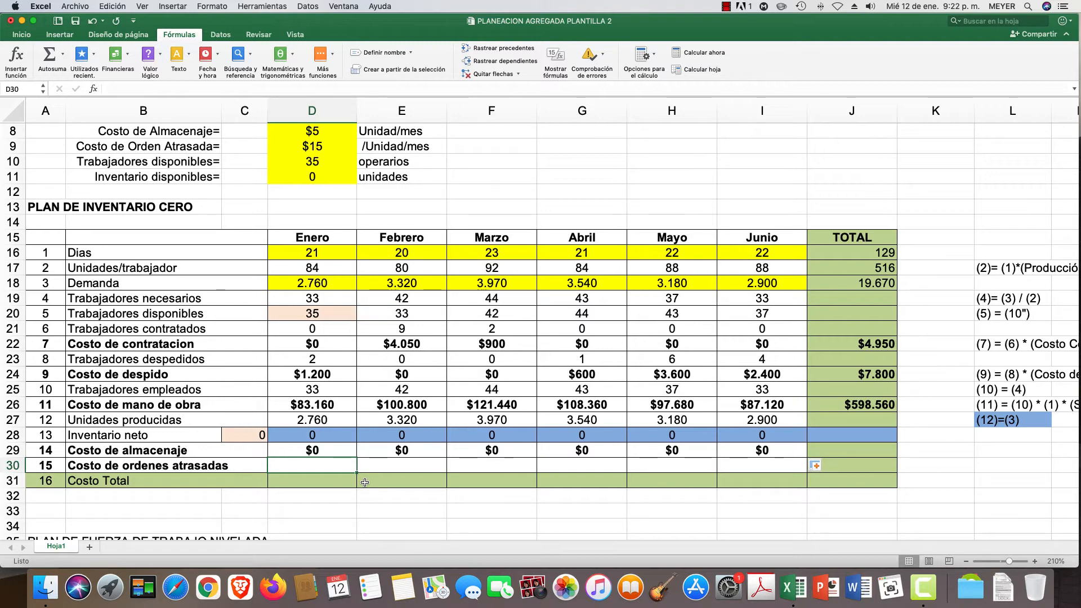
text(=SI)
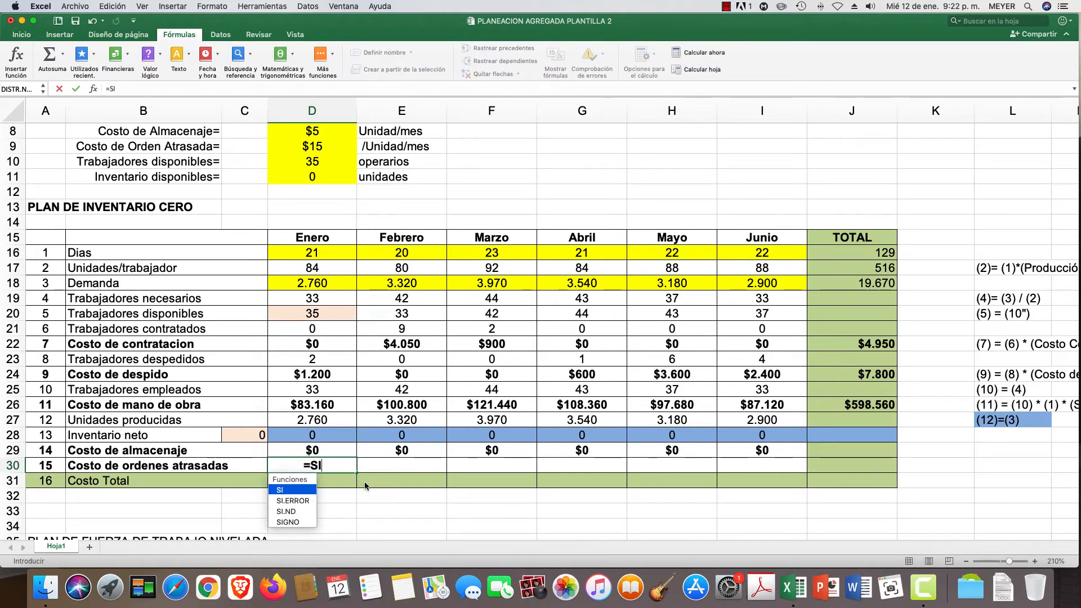
text(()
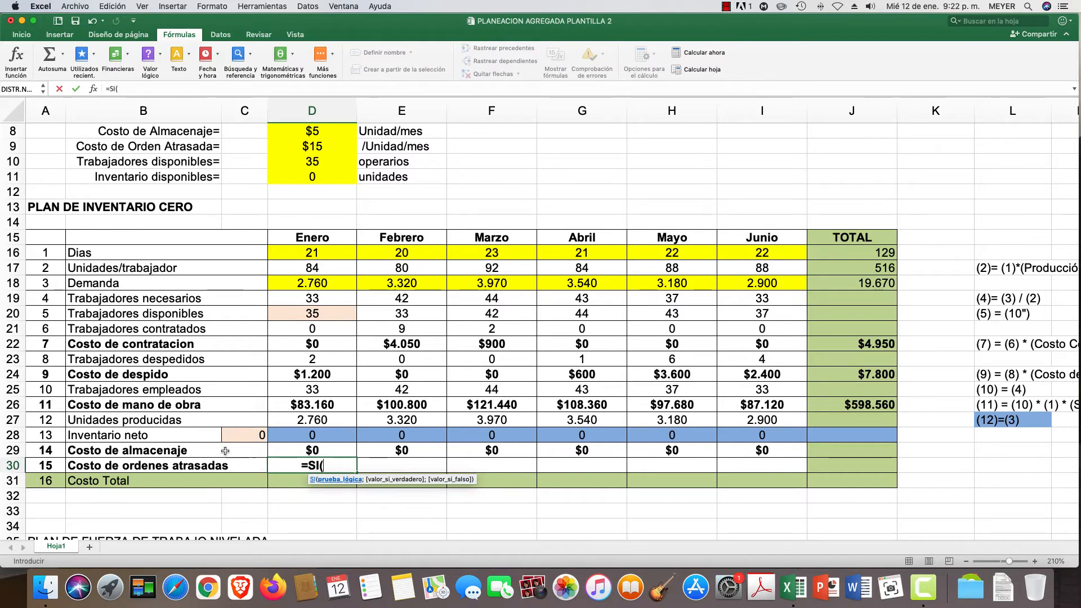
click(302, 435)
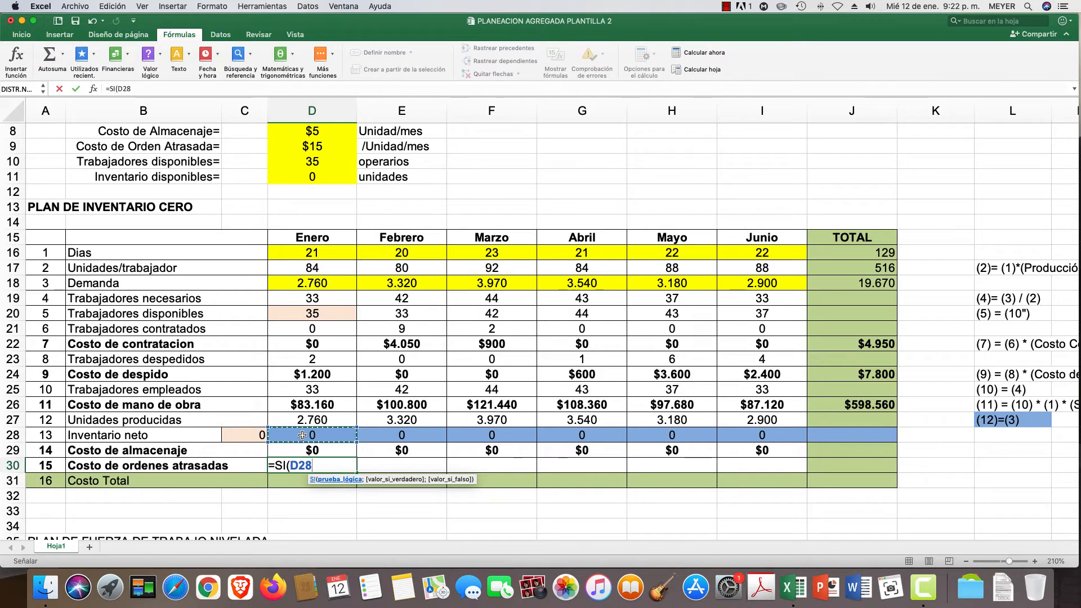
text(>)
key(BackSpace)
text(<)
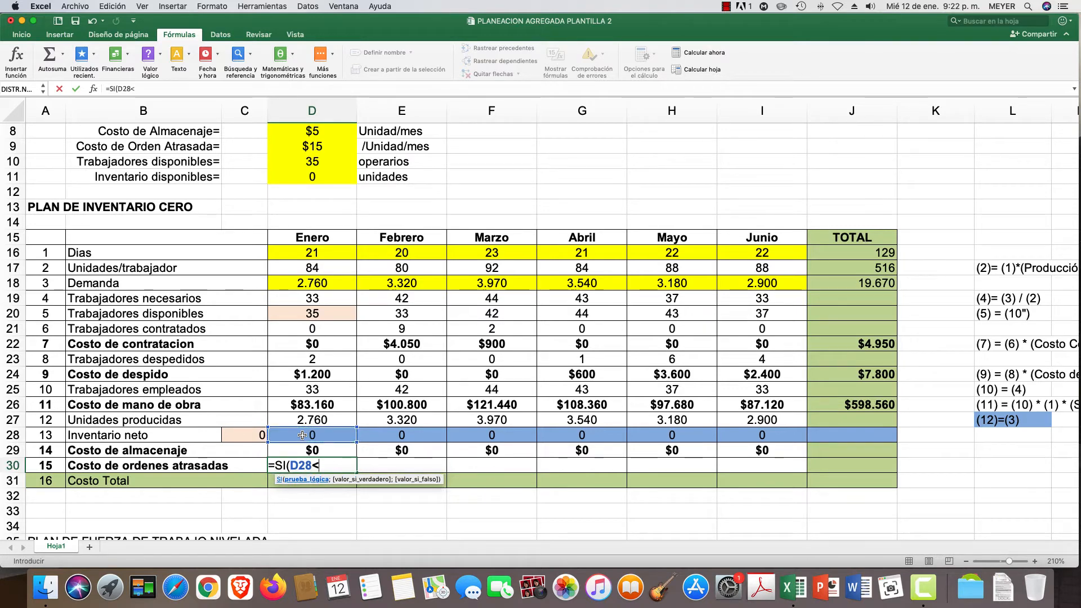
text(0;)
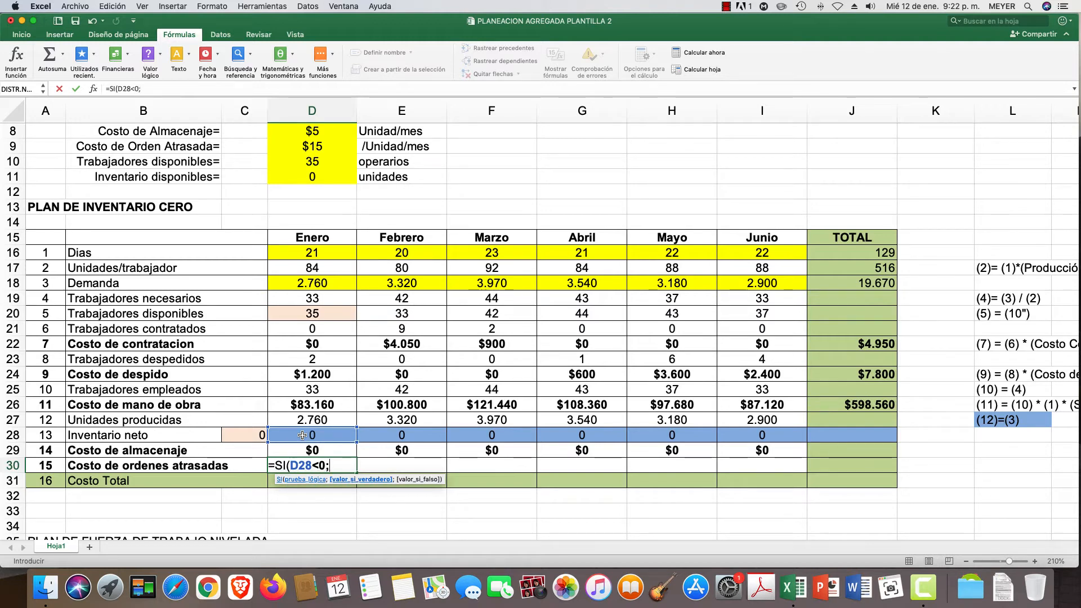
- Extend the D30 formula with ABS(D28*$D$9 as the true result and 0 as the false result, and try to enter it
scroll(302, 435, down, 1)
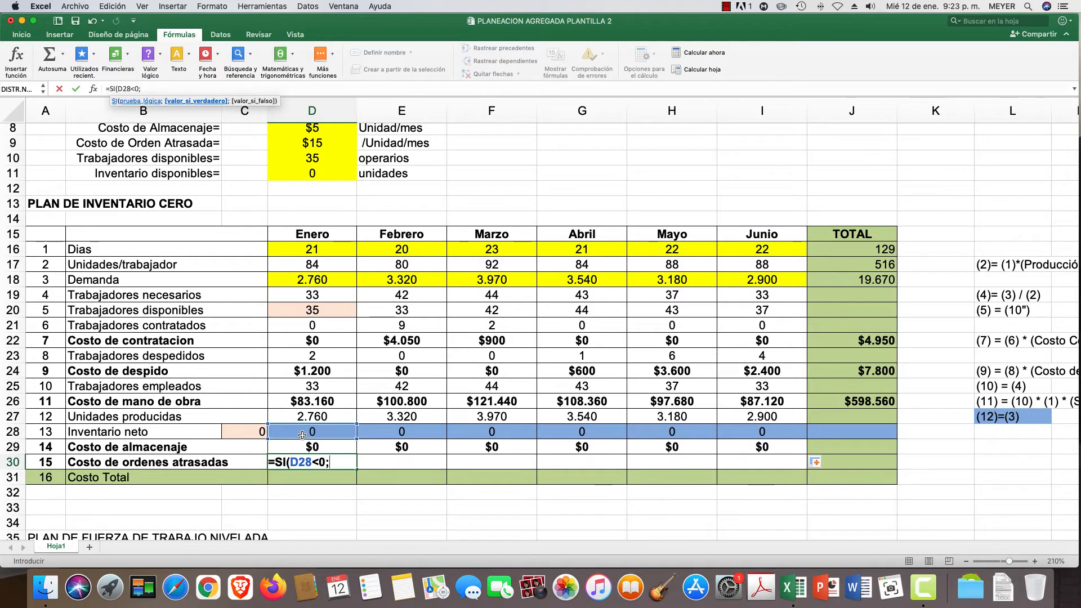
text(AB)
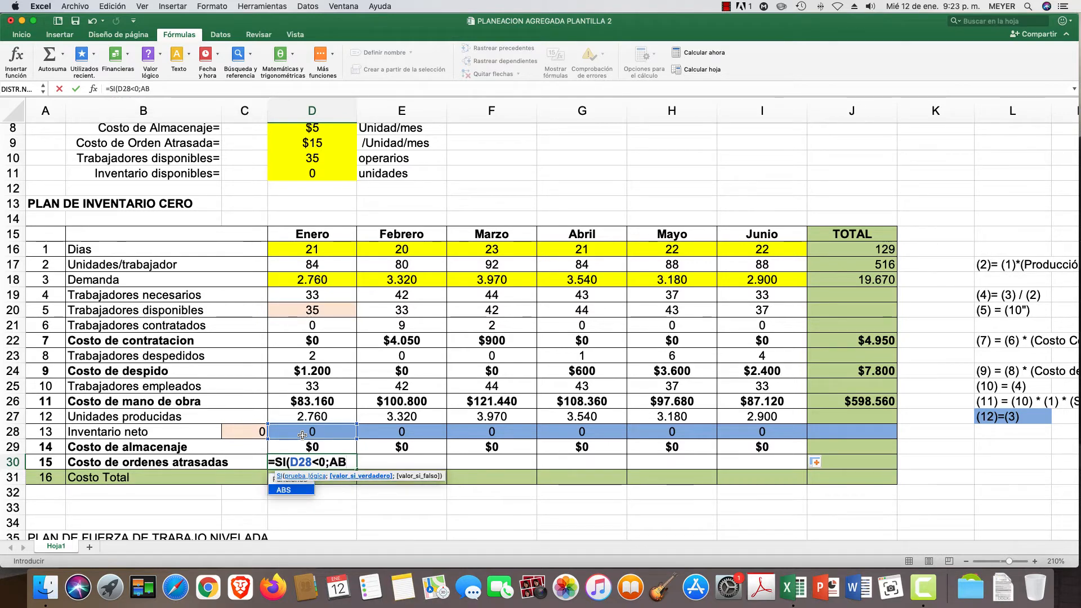
text(S()
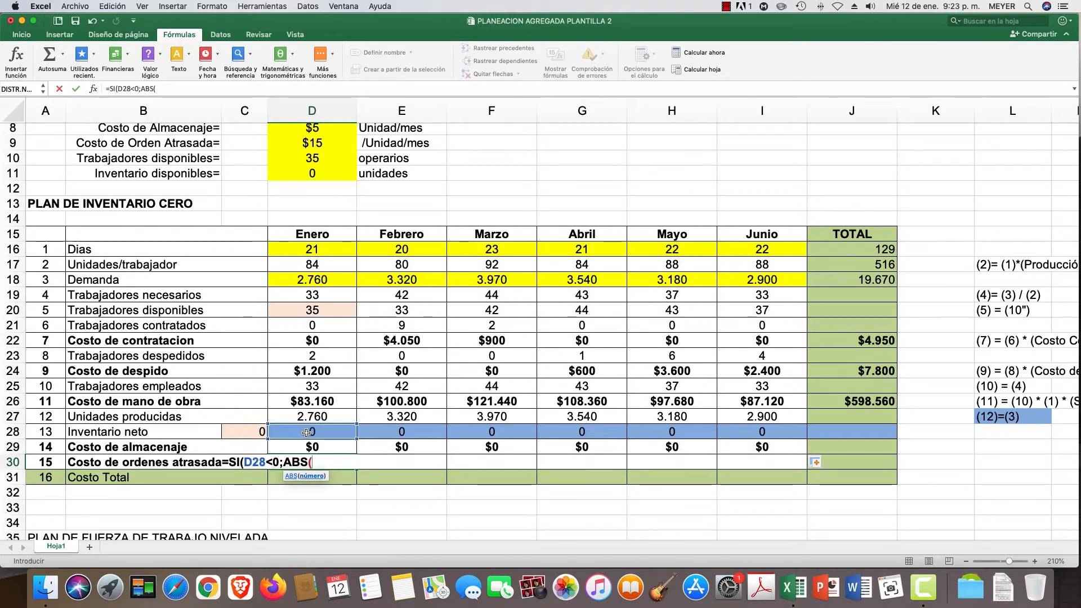
click(310, 432)
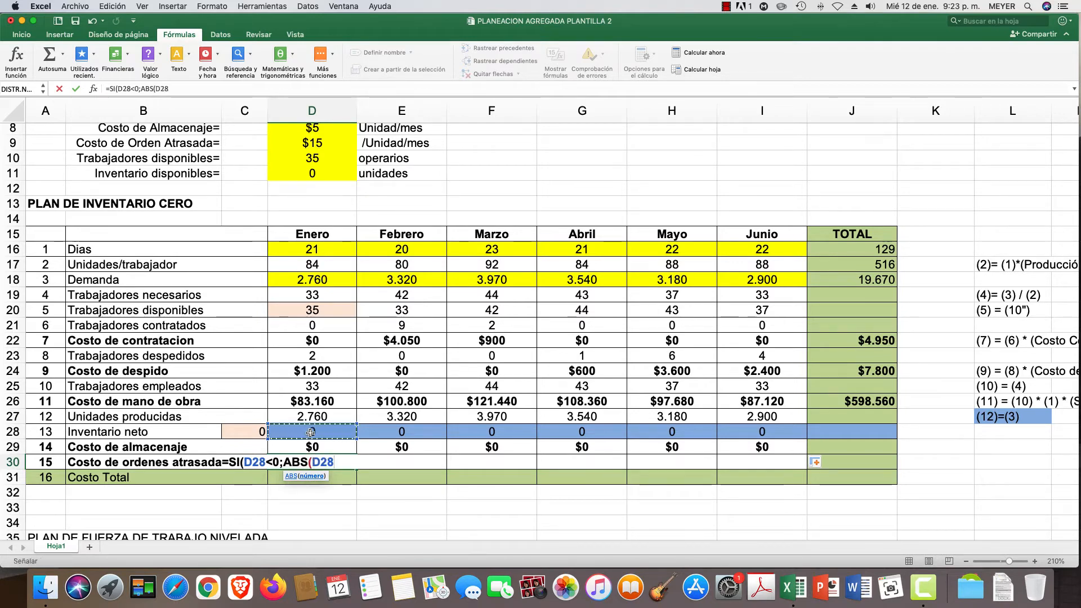
text(*)
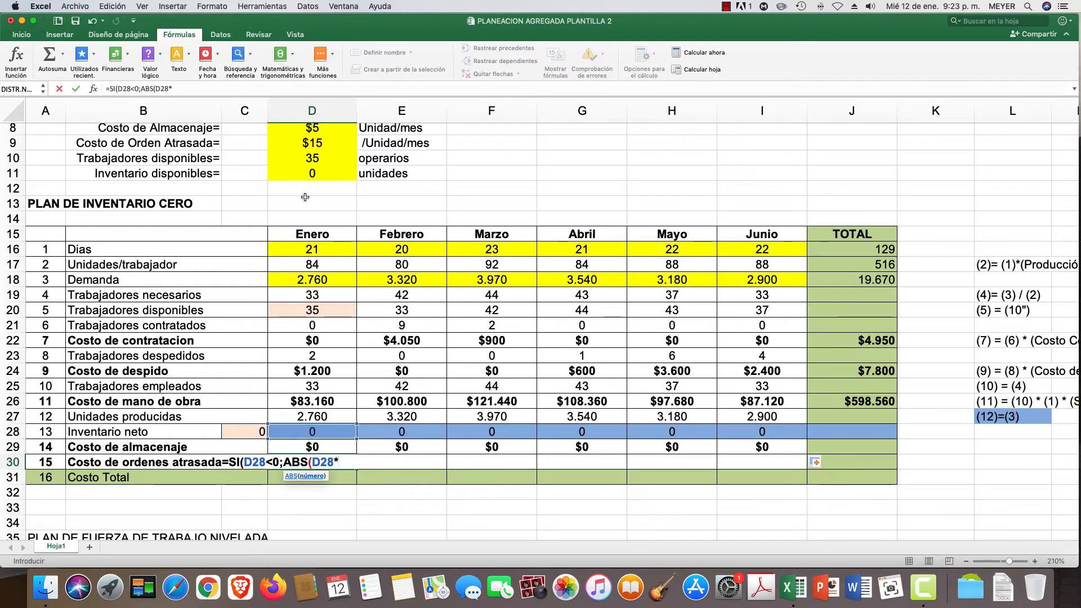
click(320, 142)
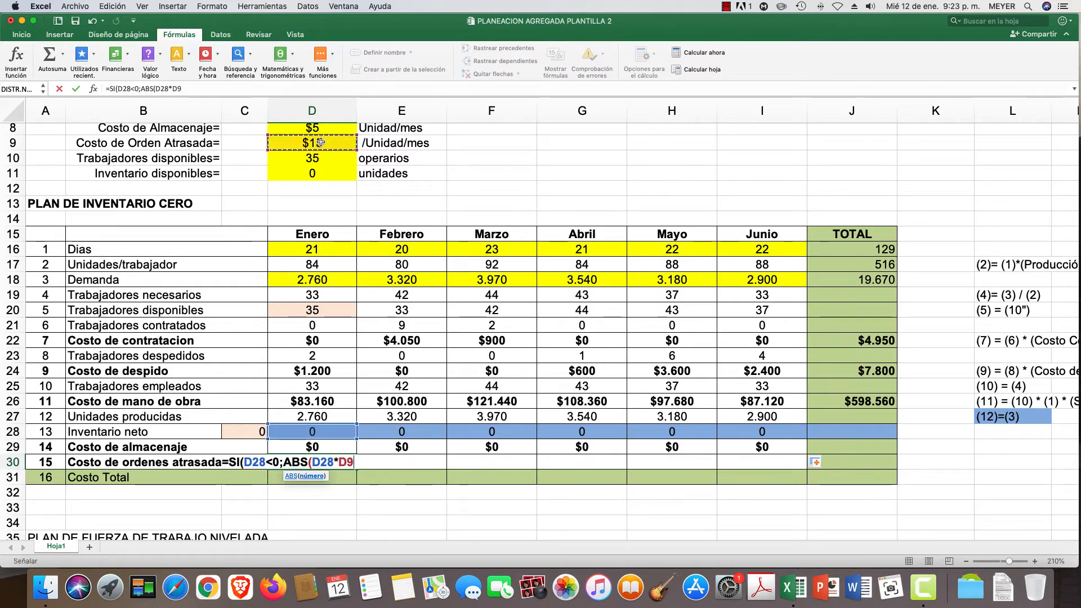
click(347, 460)
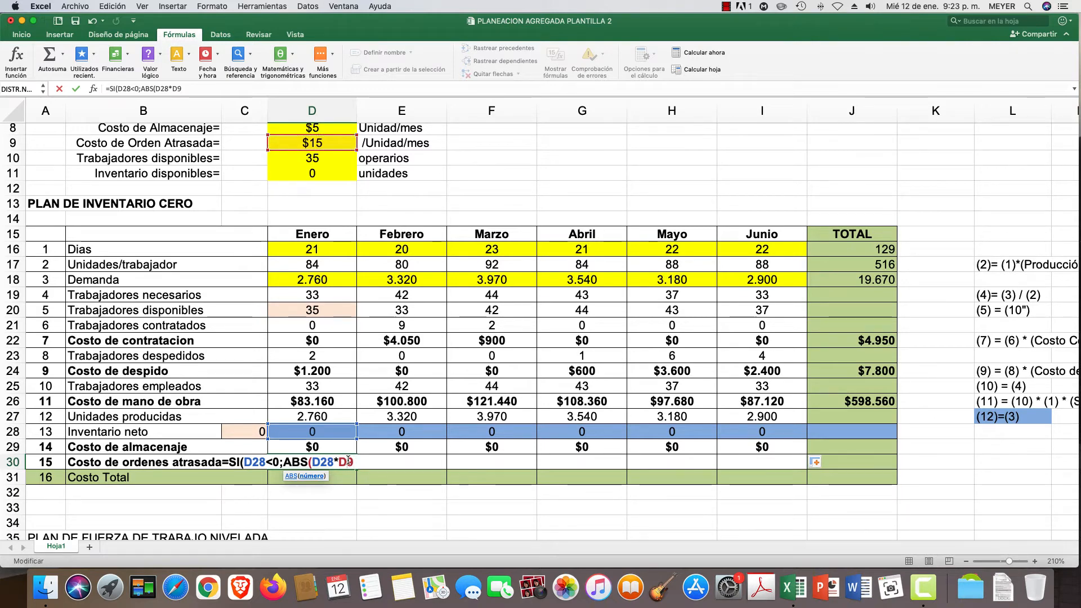
key(F4)
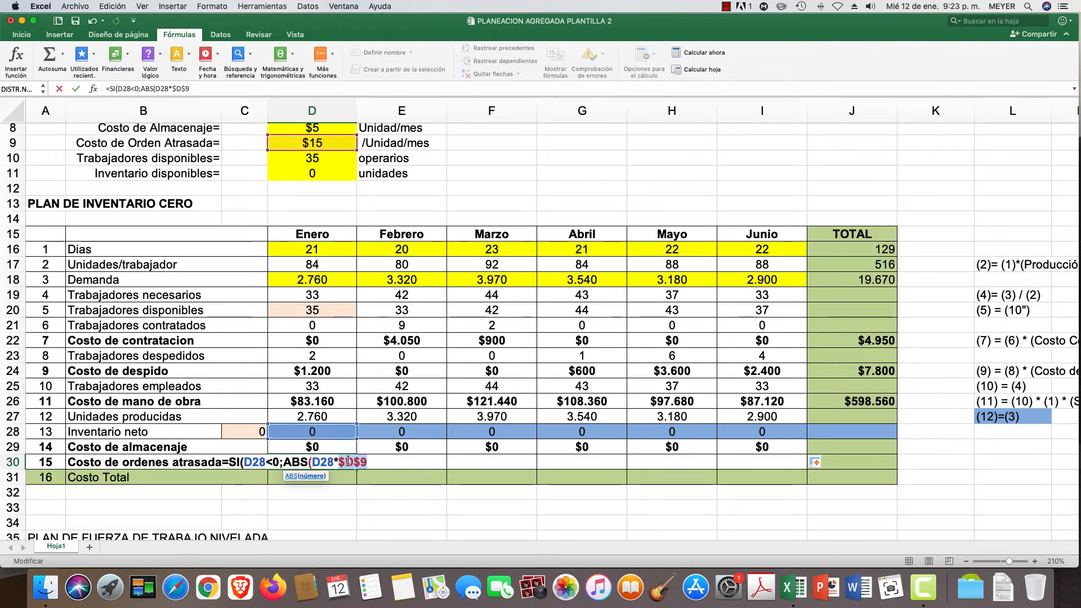
key(Right)
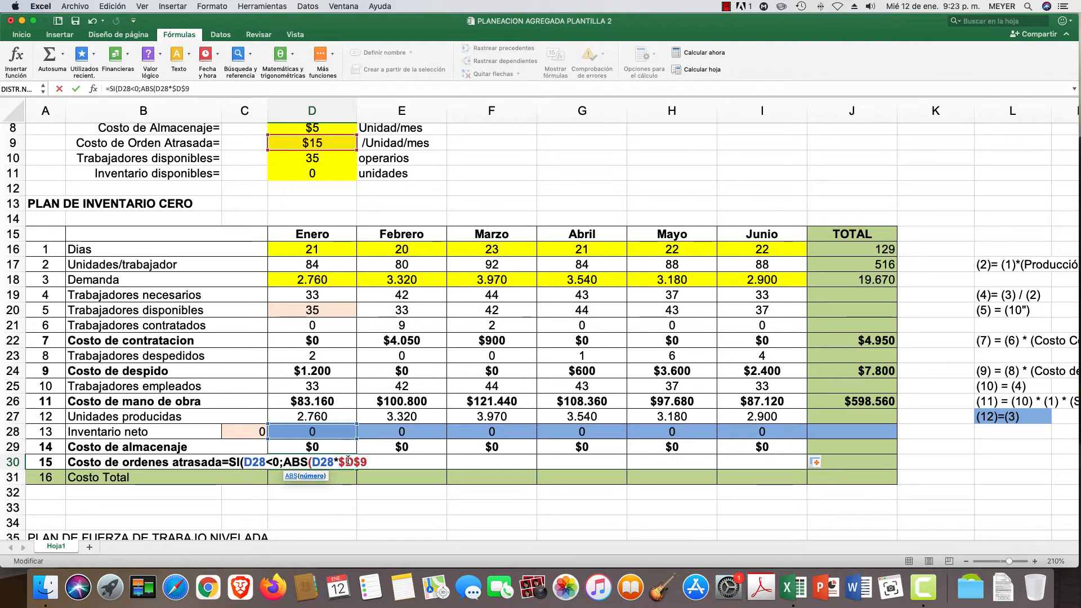
text(;0)
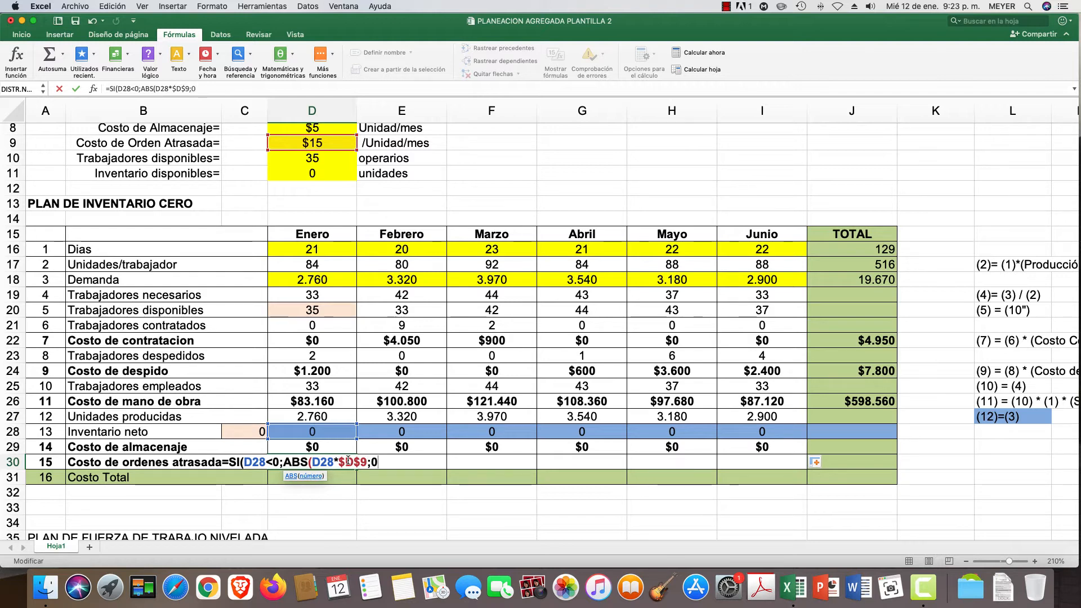
text())
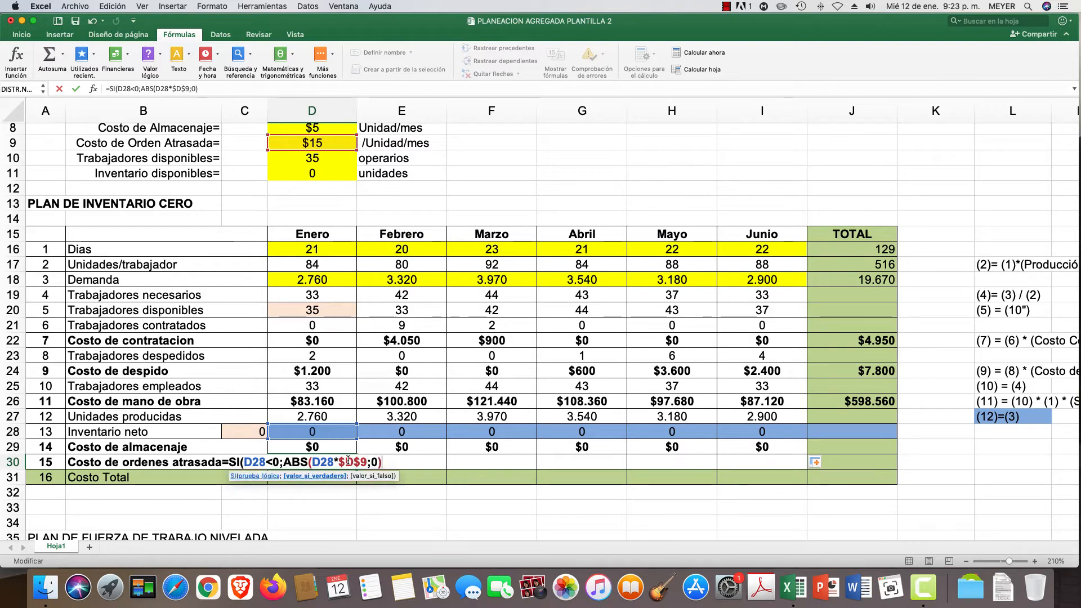
key(Return)
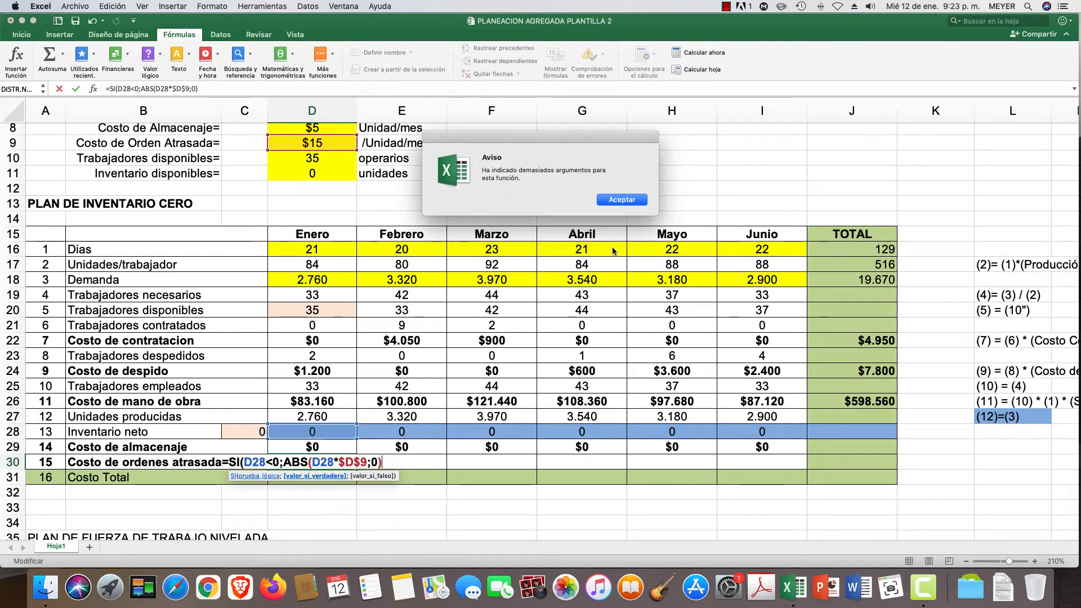
click(617, 200)
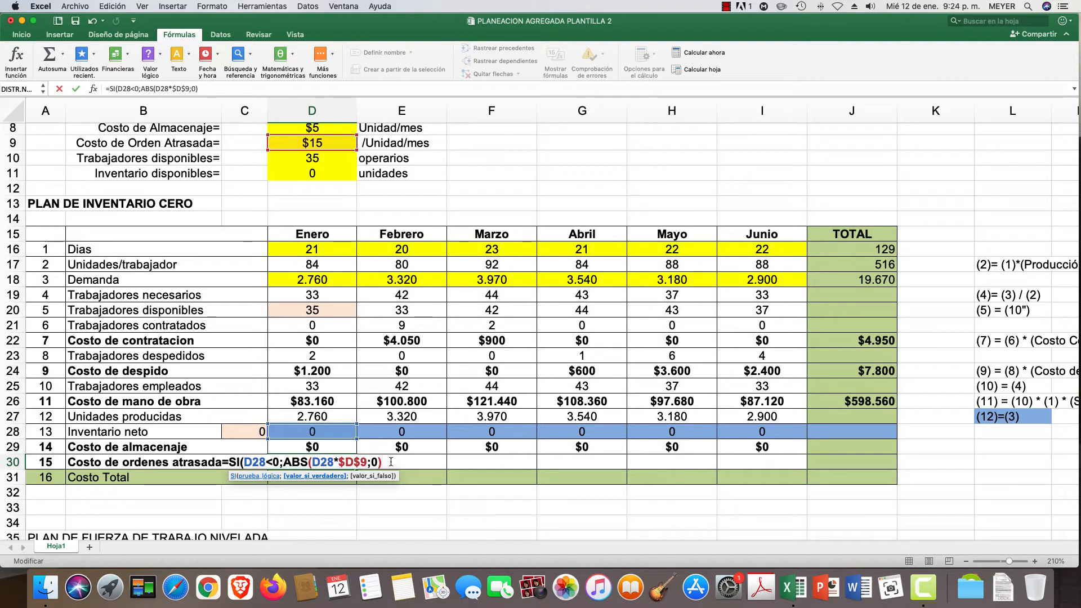
- Correct the D30 formula by closing the ABS parenthesis after $D$9, giving =SI(D28<0;ABS(D28*$D$9);0)
click(370, 462)
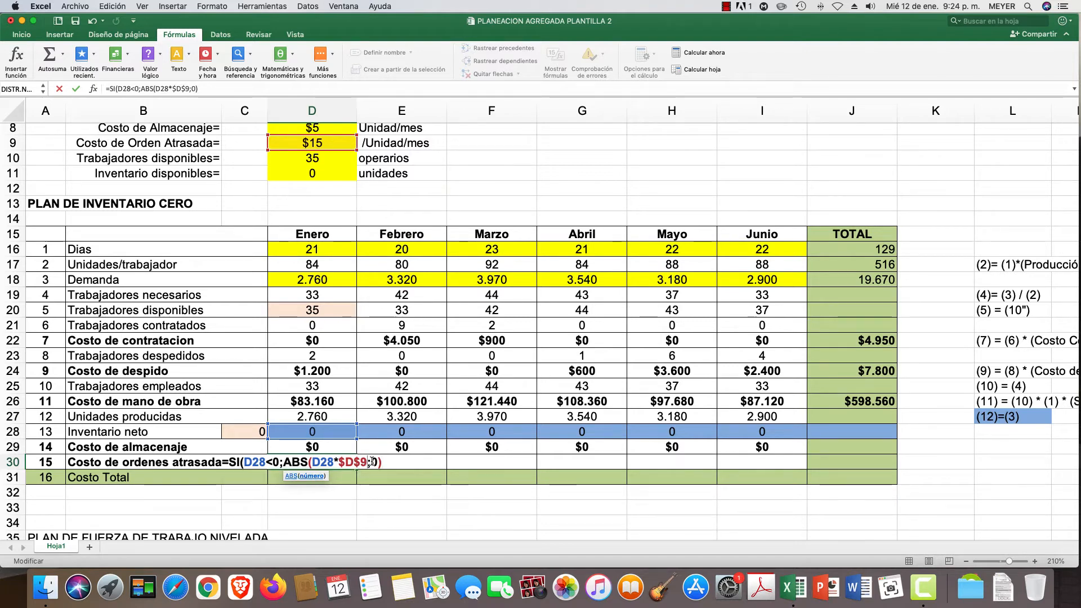
text())
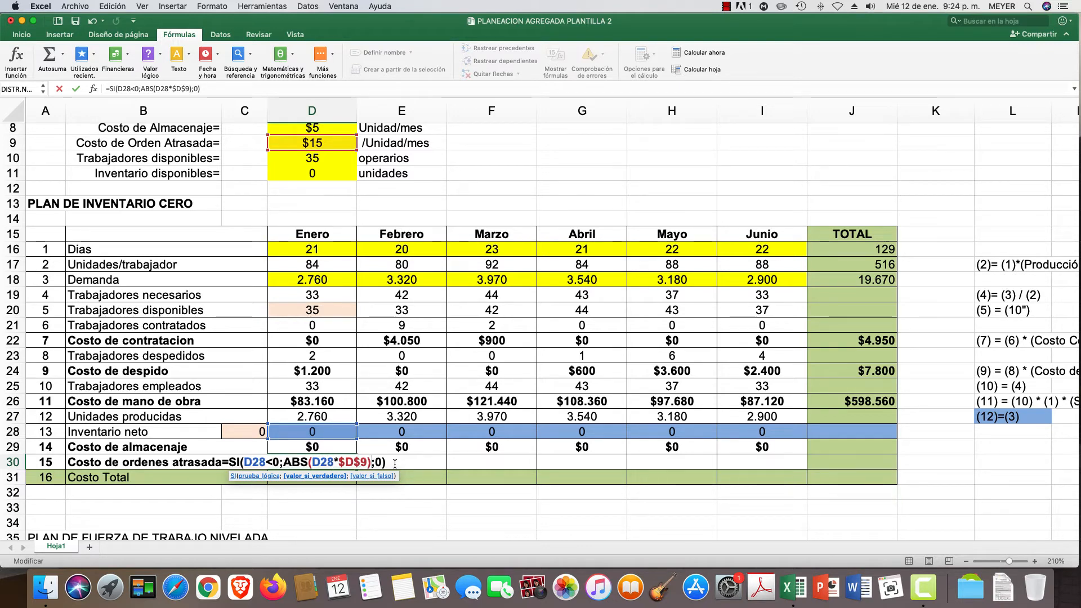
key(Return)
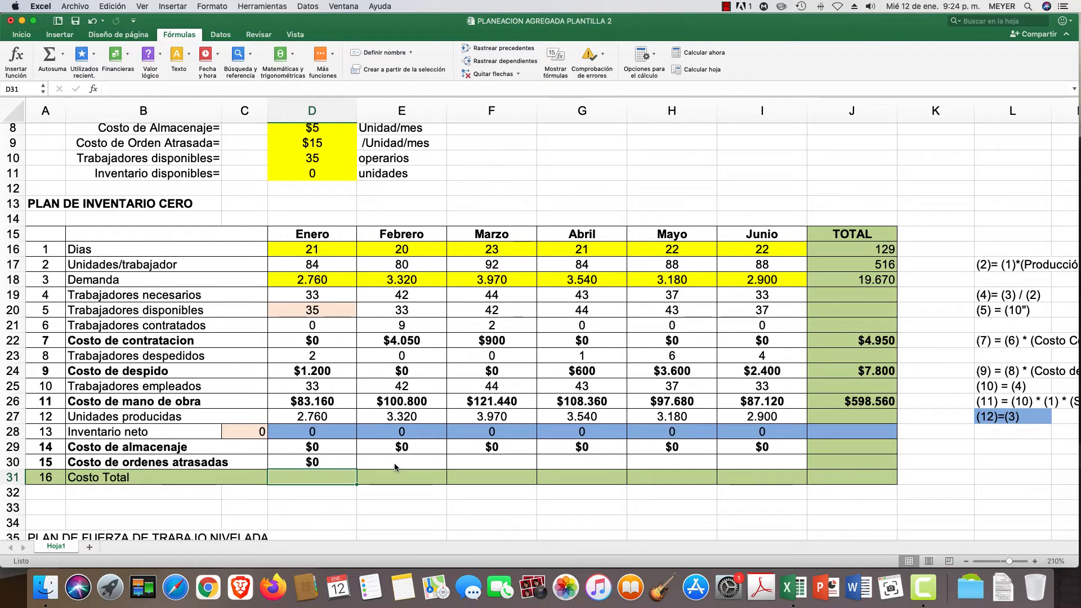
- Fill January's backorder cost formula from D30 across to June in I30
key(Up)
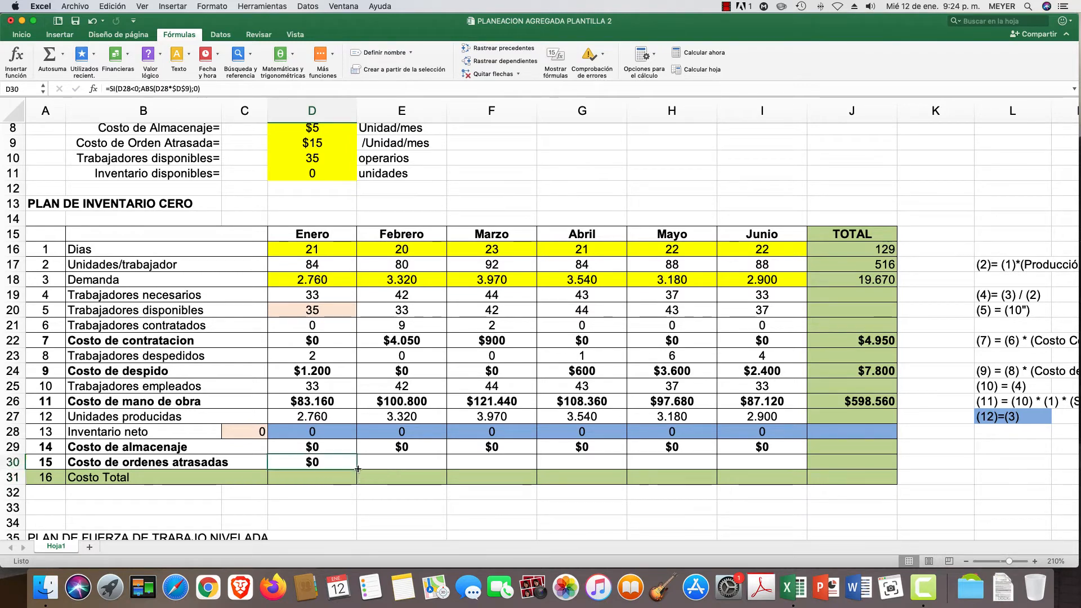
drag(356, 469, 781, 465)
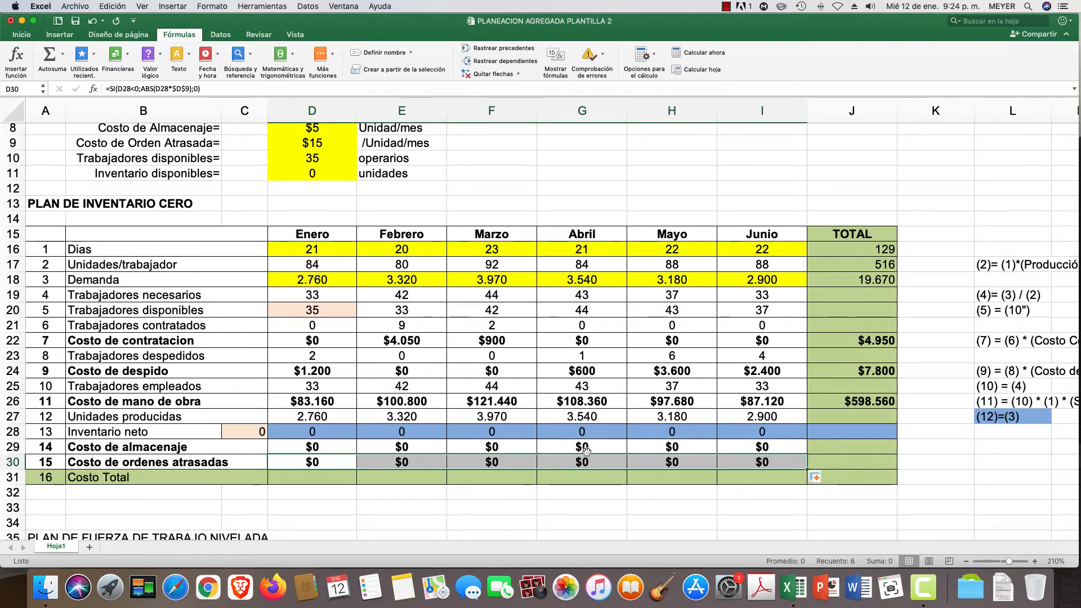
- Total the storage costs in J29 and the backorder costs in J30 with AutoSum
click(838, 446)
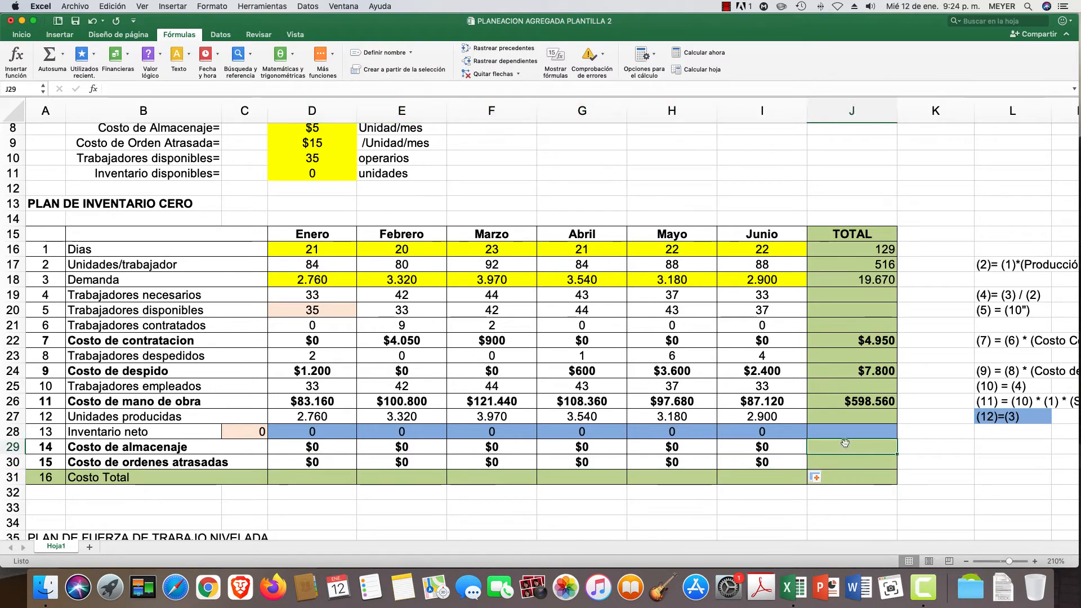
click(49, 54)
key(Return)
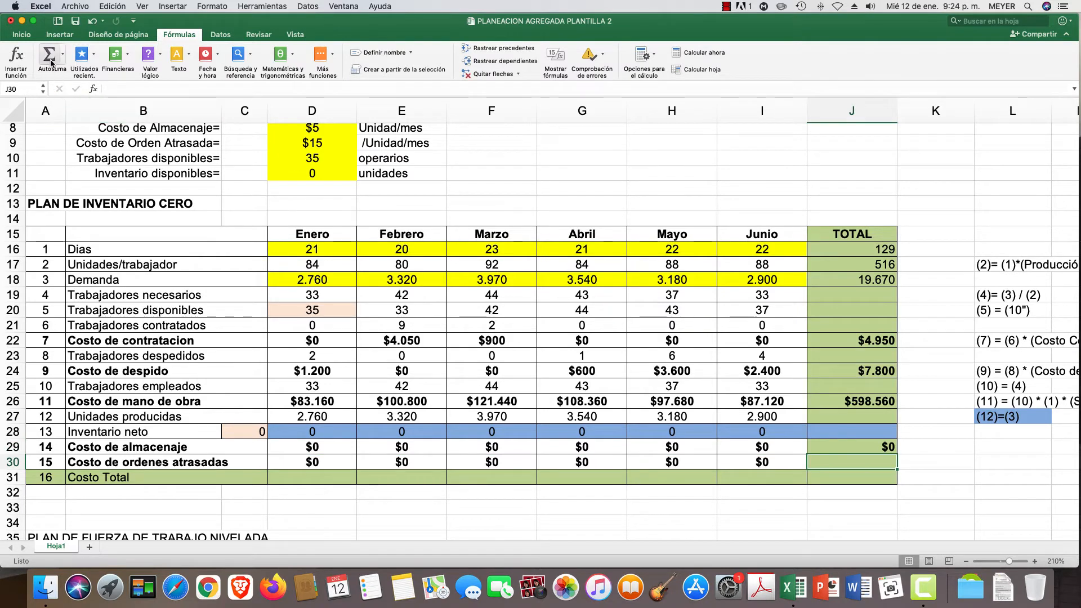
click(49, 54)
key(Return)
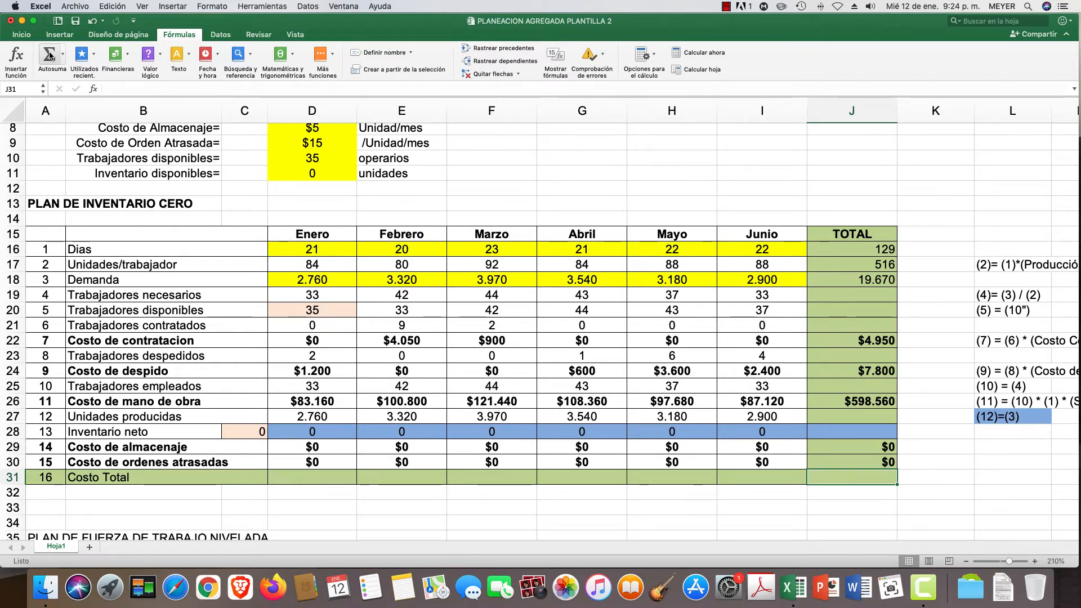
- Shade the storage and backorder cost cells D29:J30 with the same blue fill as the net inventory row
click(303, 446)
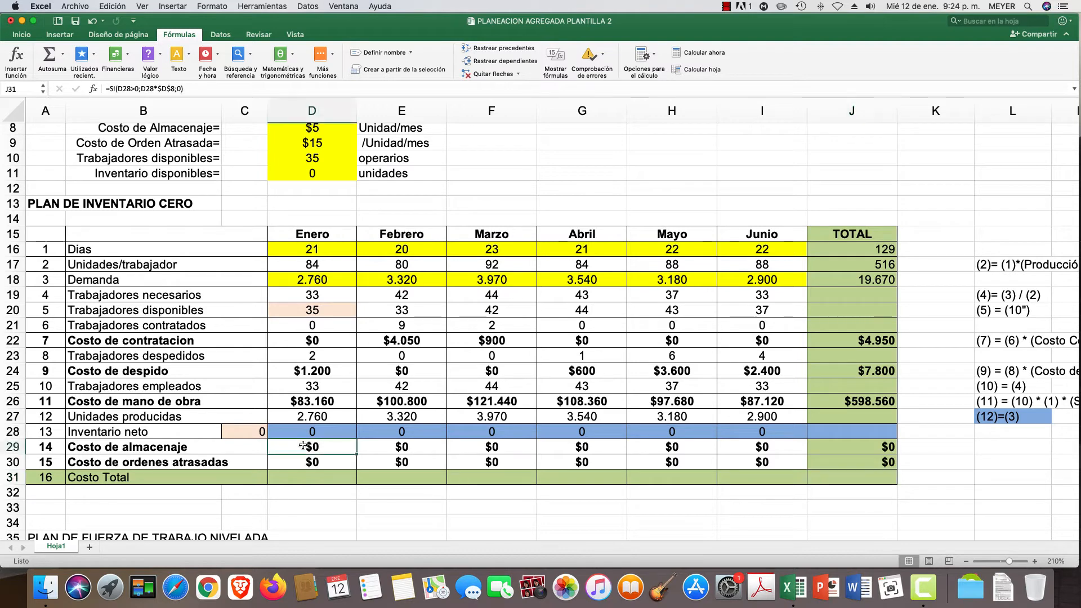
drag(303, 445, 866, 458)
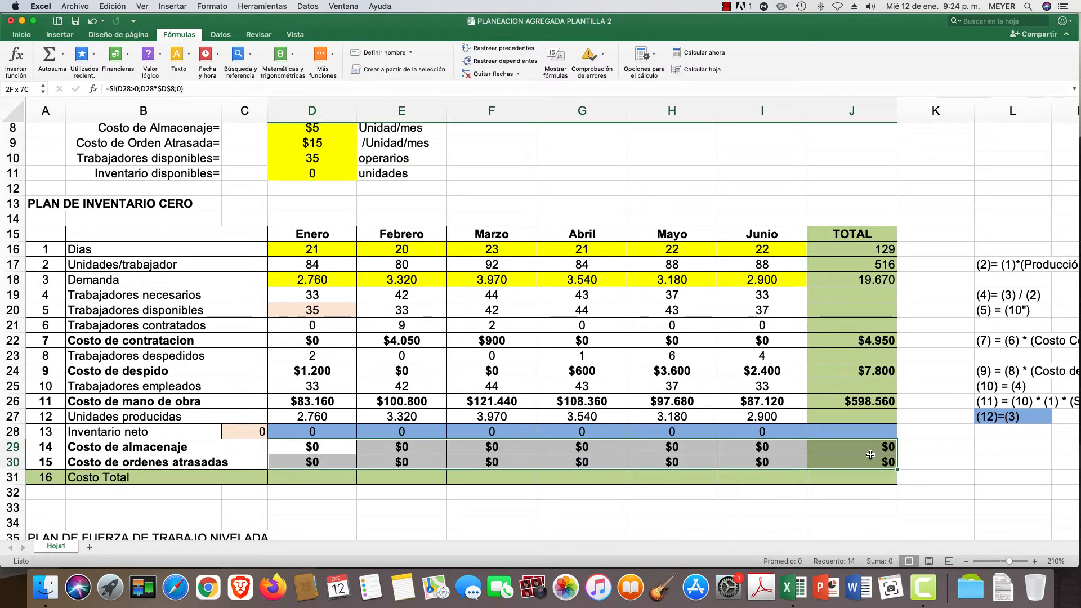
click(20, 35)
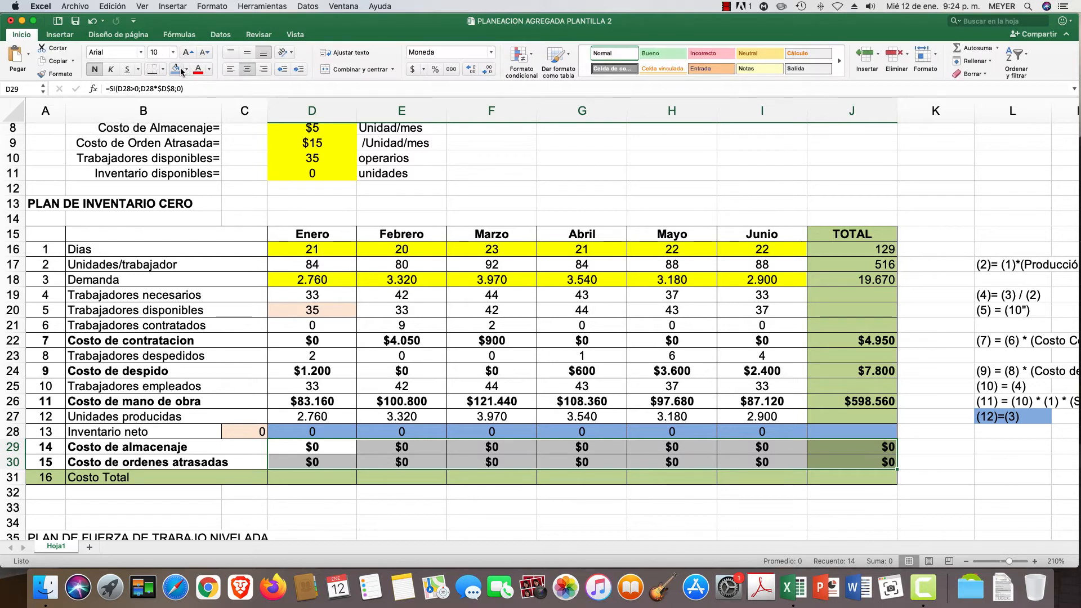
click(181, 70)
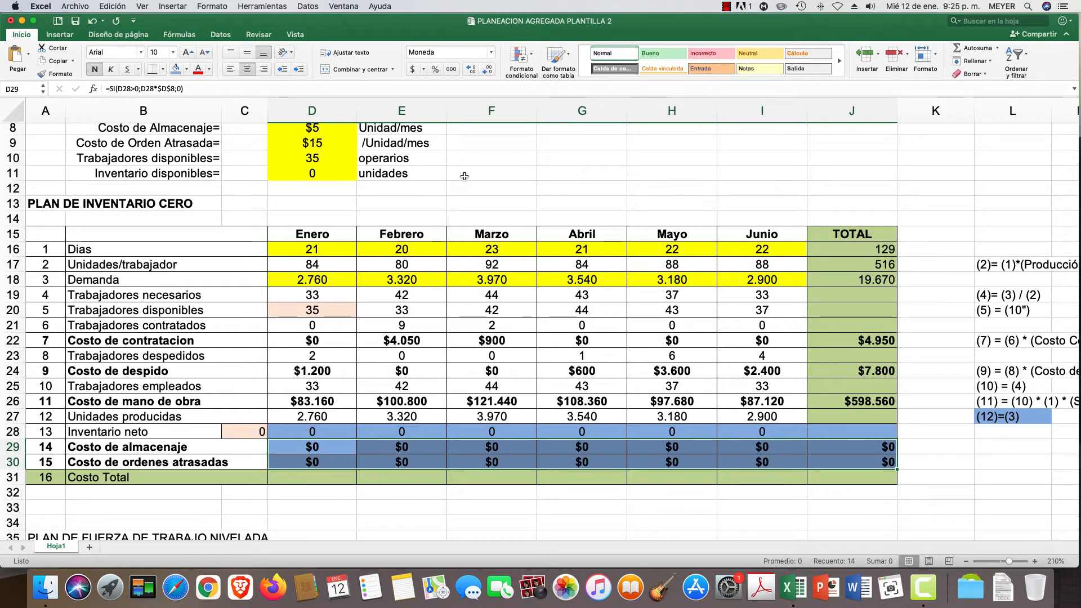
- Enter January's total cost formula =D22+D24+D26+D29+D30 in D31 of the zero-inventory plan
scroll(319, 305, down, 1)
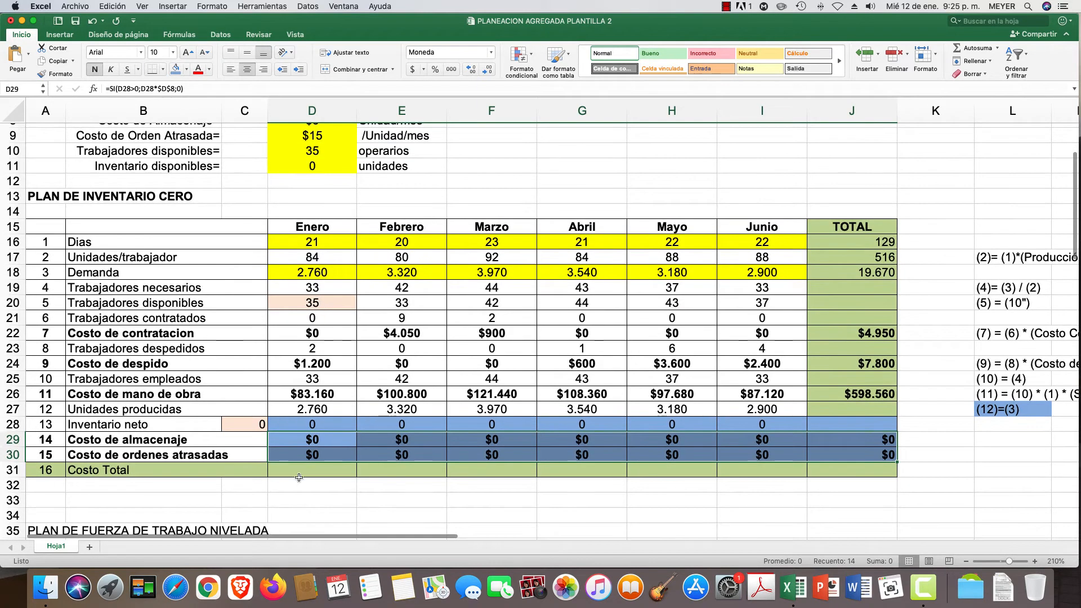
click(298, 476)
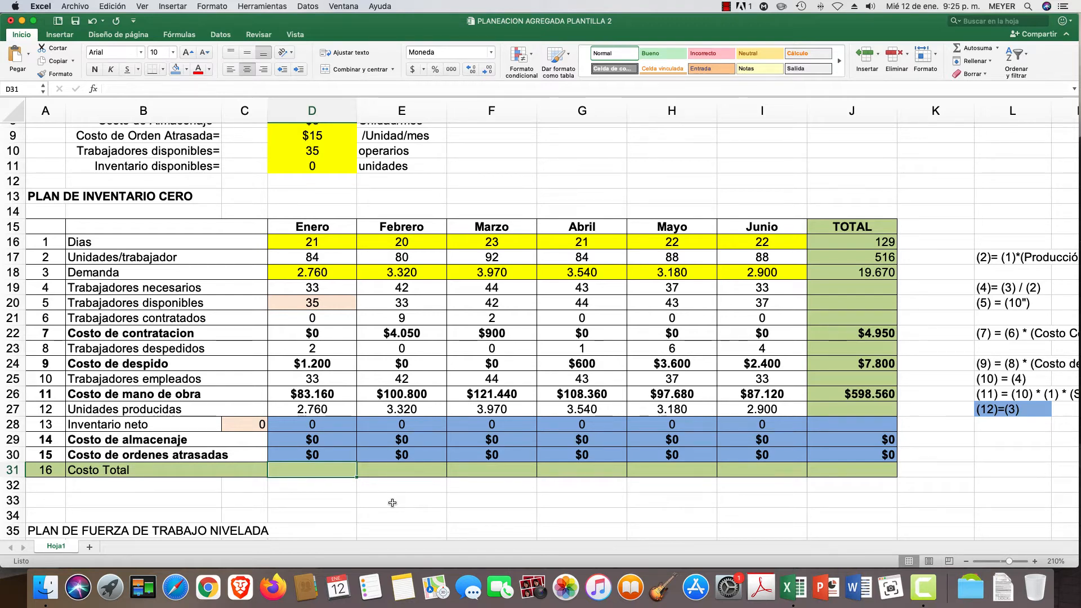
text(=)
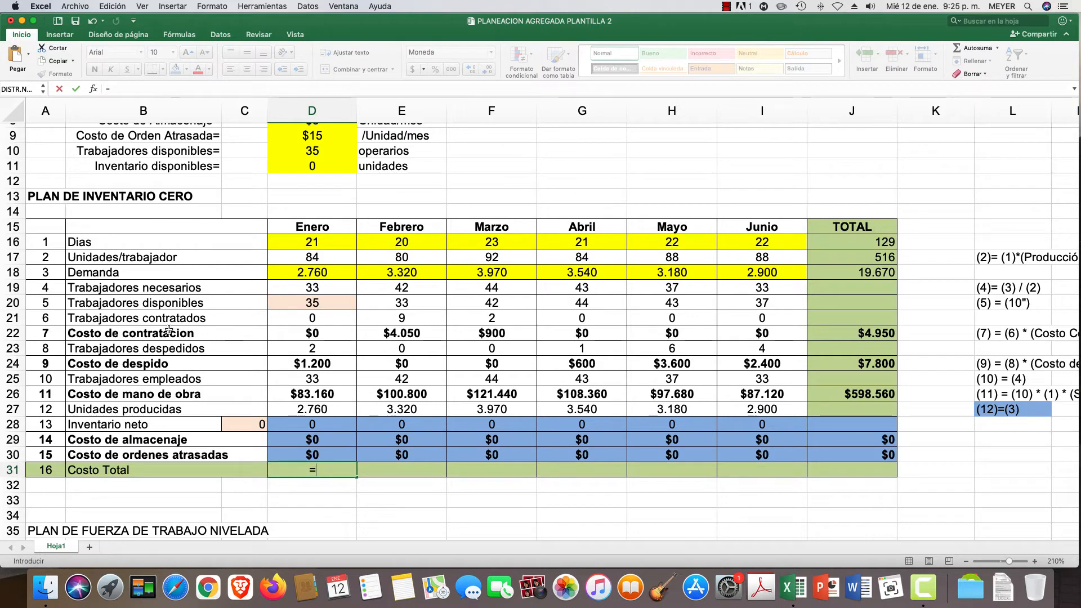
click(313, 332)
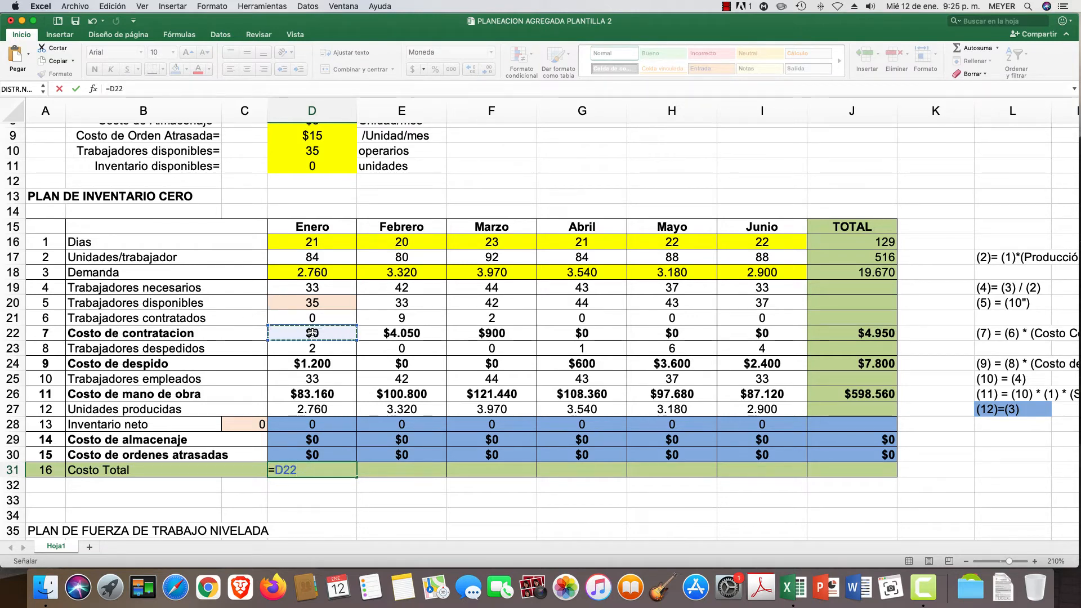
text(+)
click(312, 366)
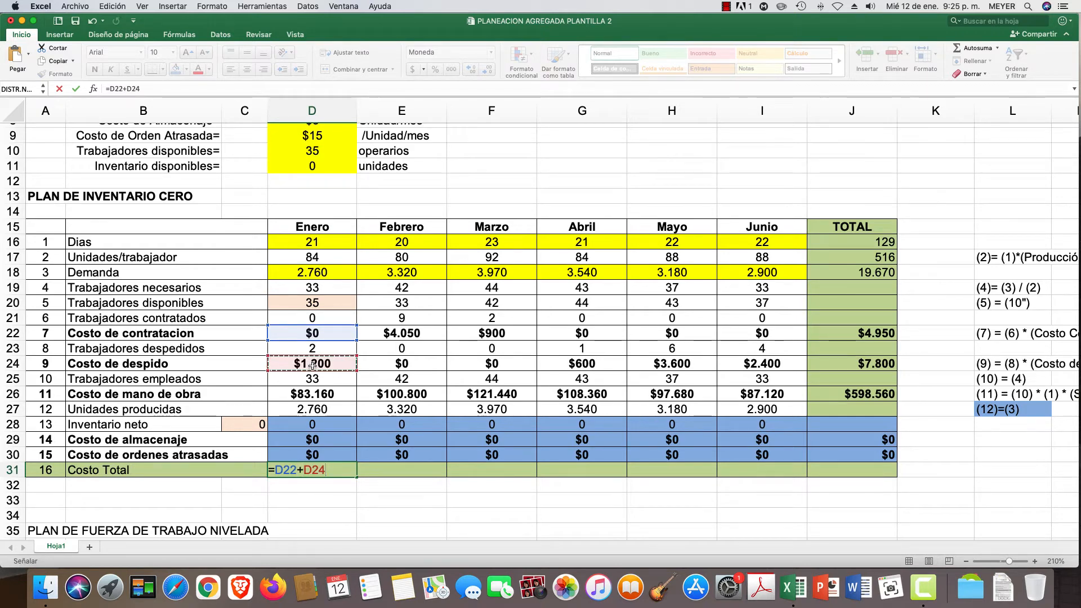
text(+)
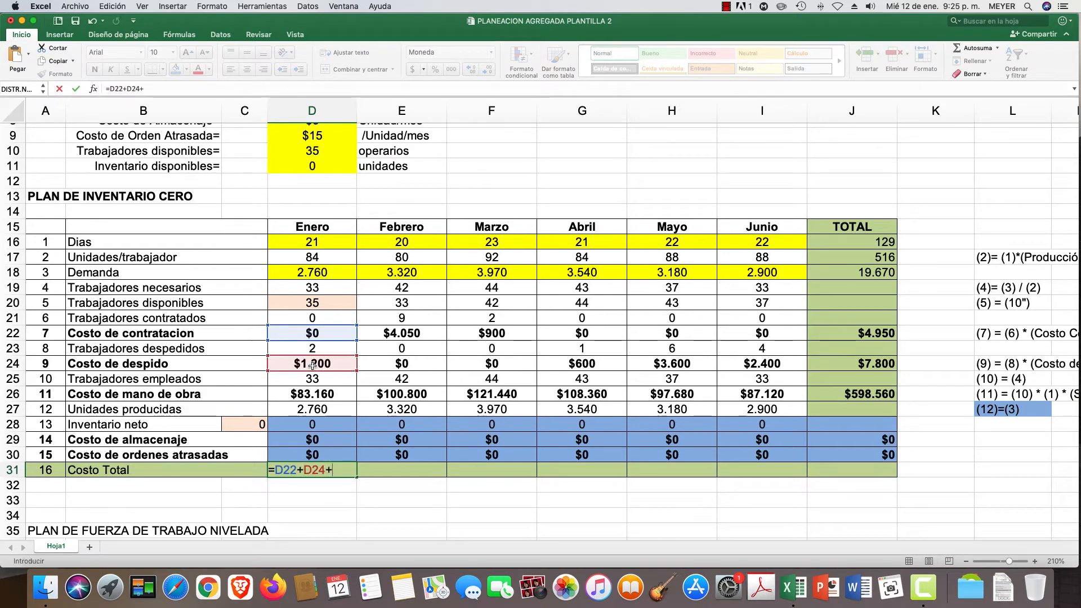
click(318, 393)
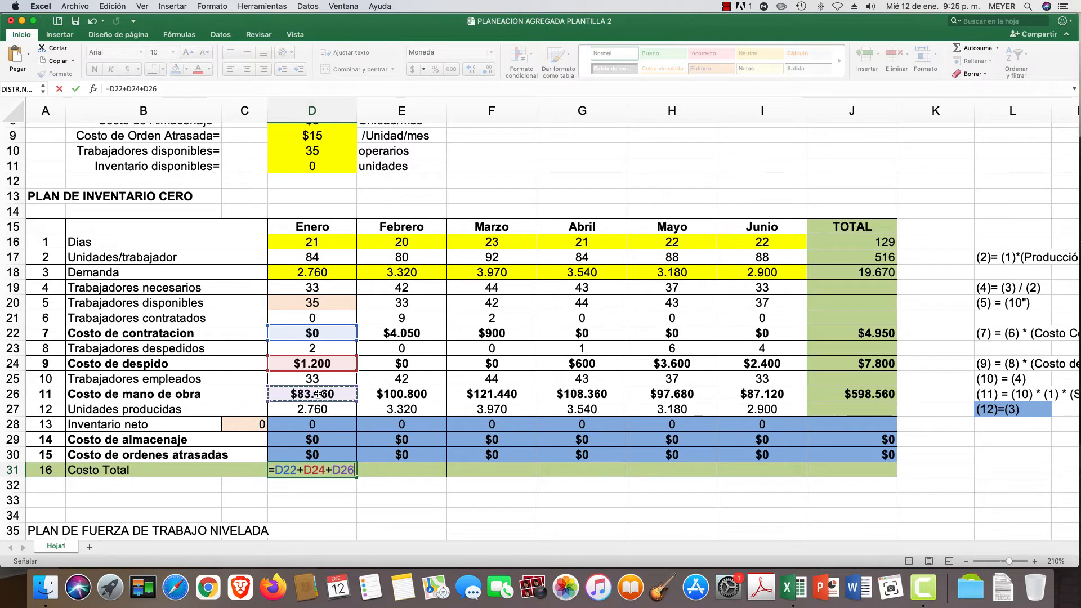
text(+)
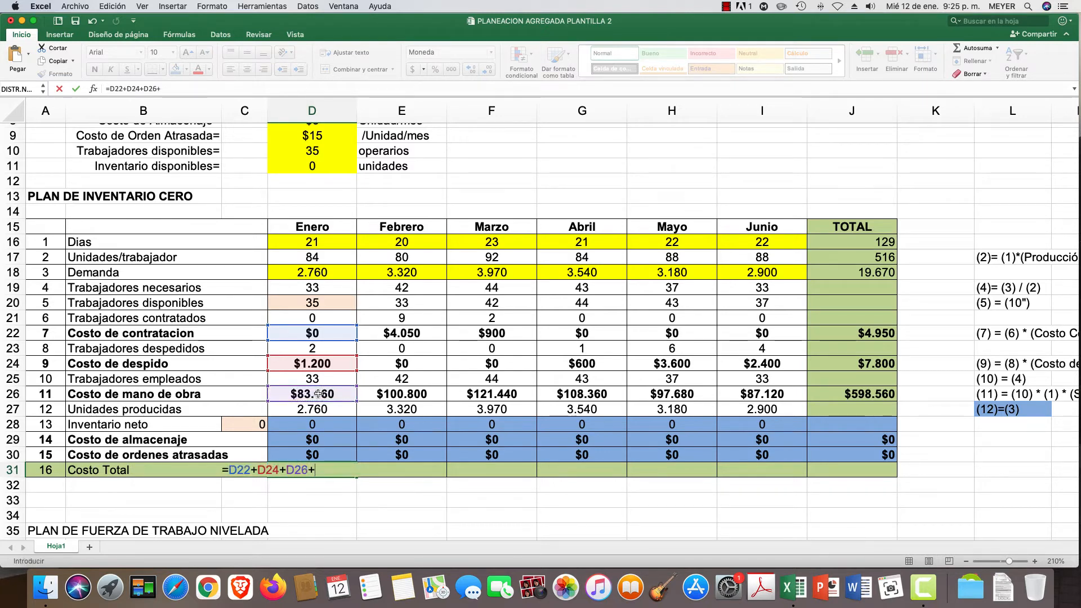
click(313, 440)
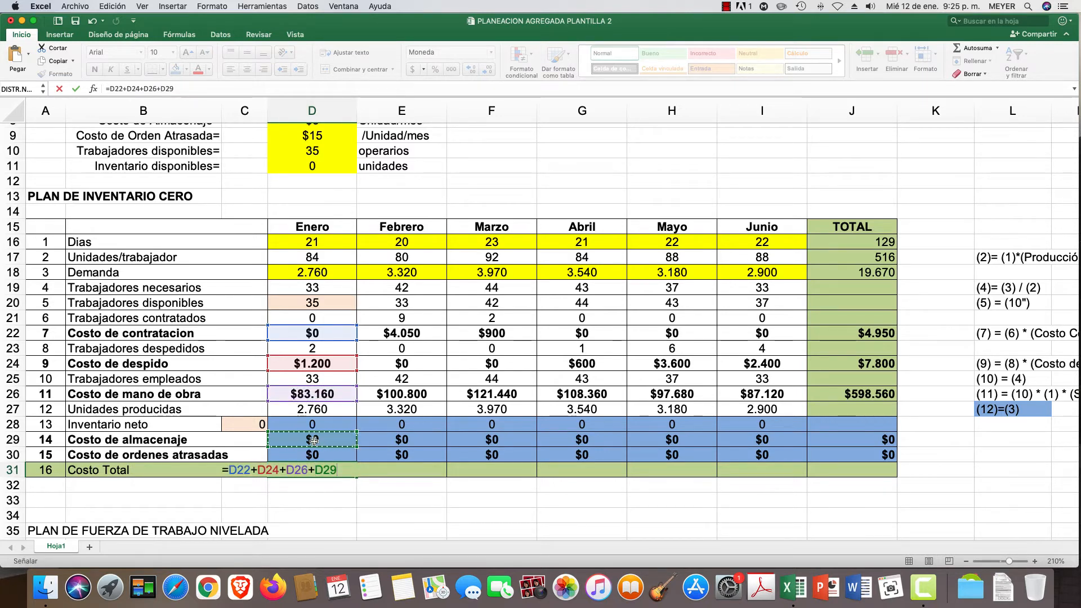
text(+)
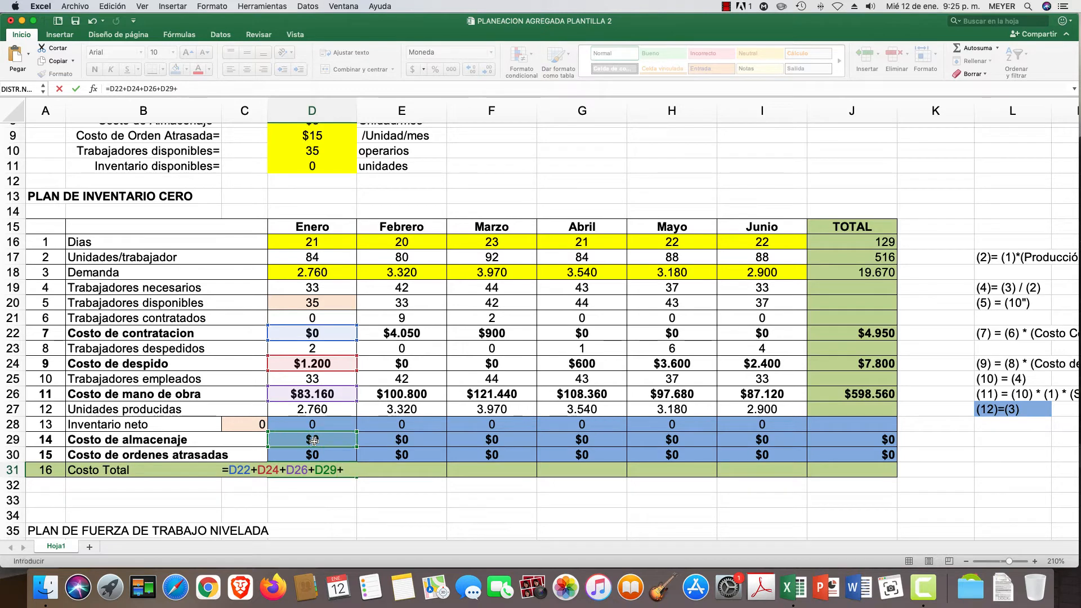
click(303, 454)
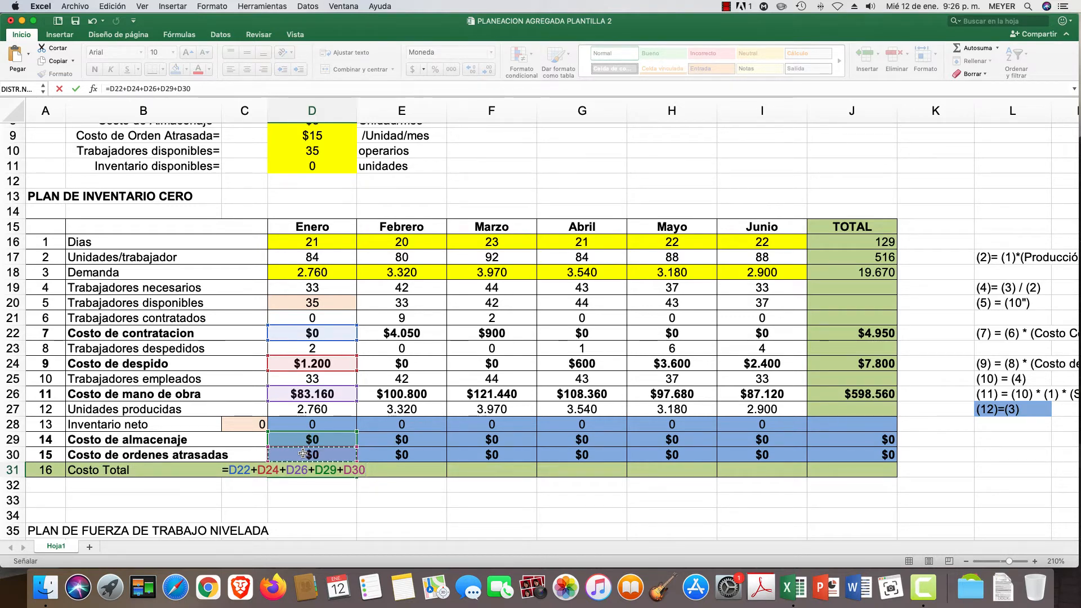
key(Return)
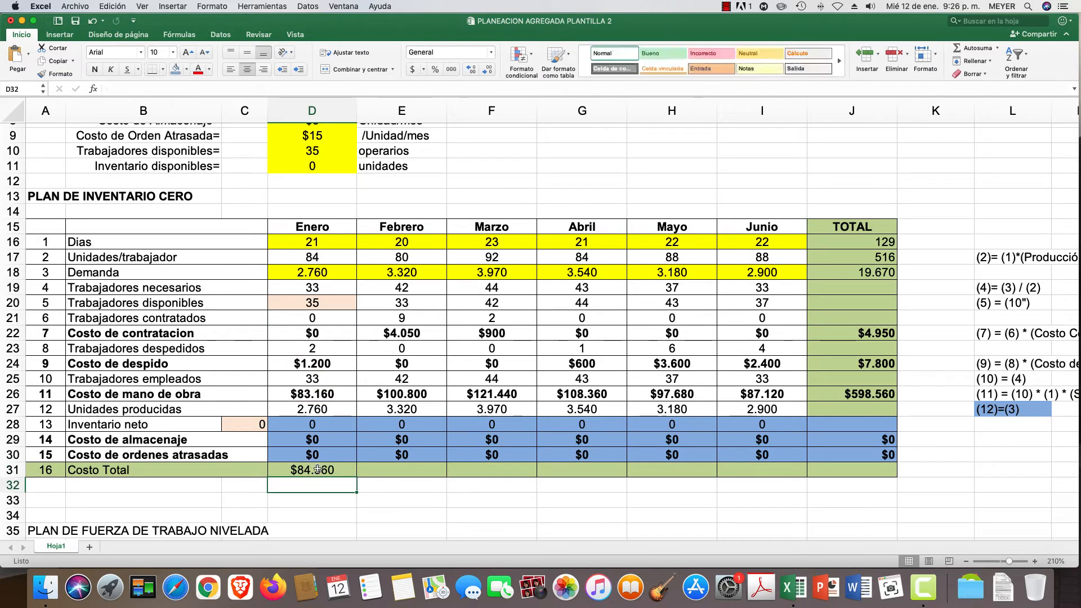
- Fill the total cost formula from D31 across to J31 and make the grand total in J31 bold
click(318, 469)
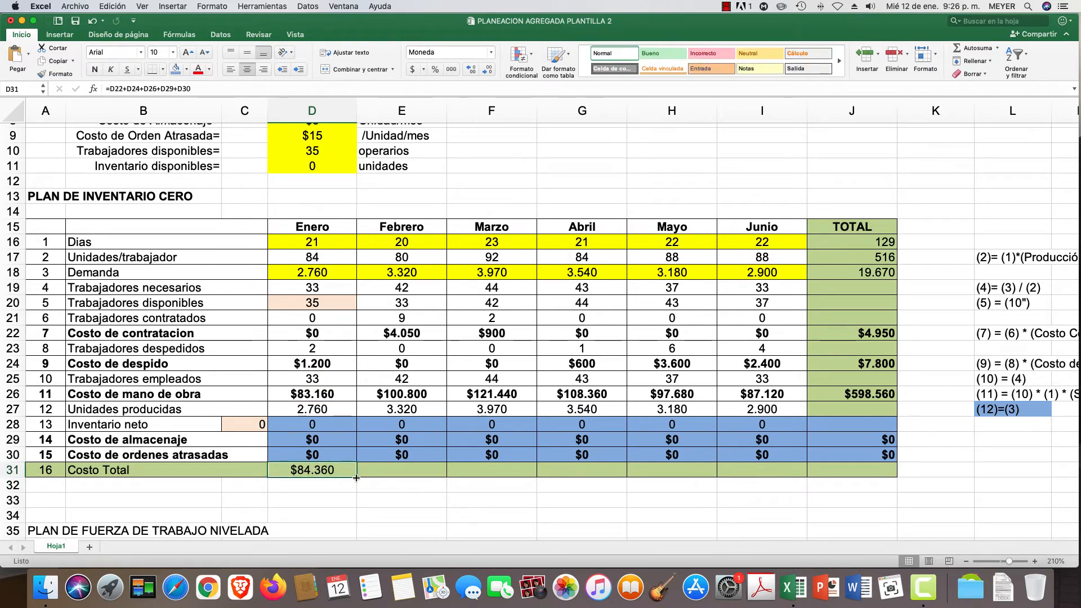
drag(357, 477, 892, 450)
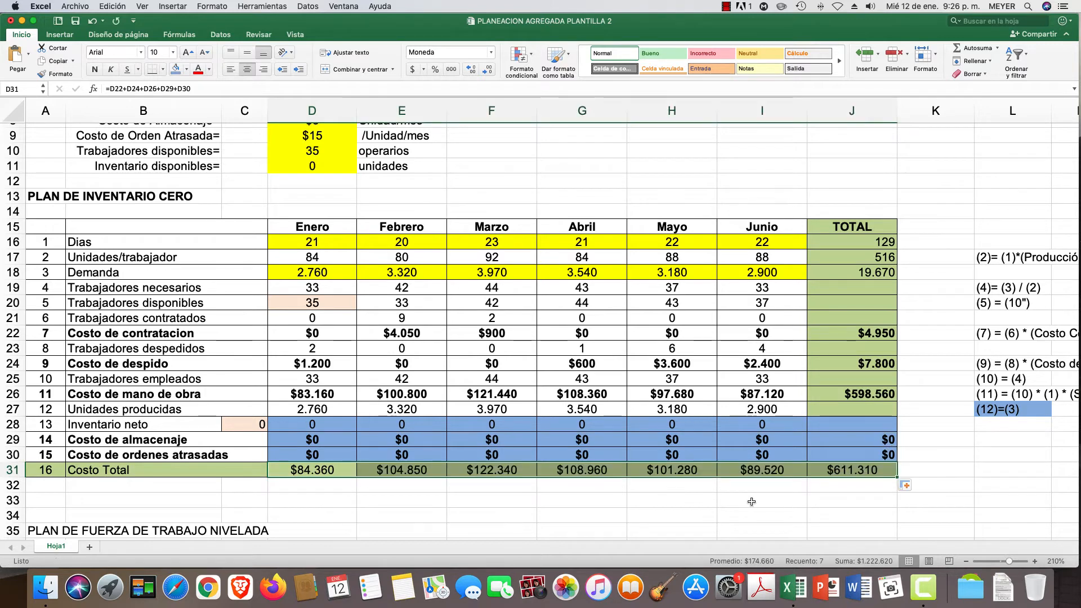
click(827, 472)
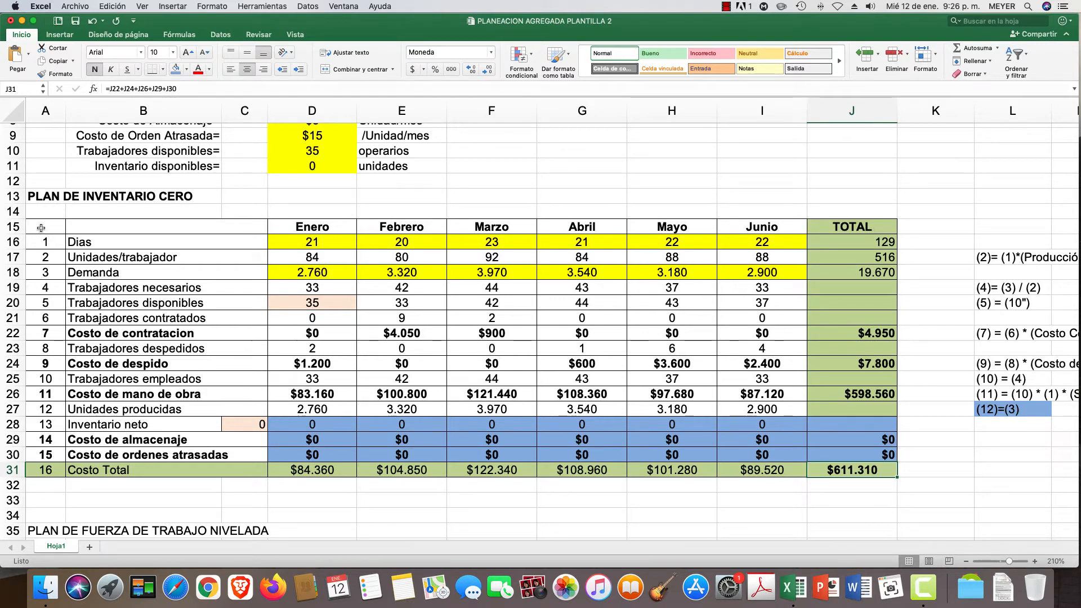
- Copy the whole zero-inventory table A15:J31 and paste it over the levelled workforce plan's table starting at A37
drag(41, 227, 835, 471)
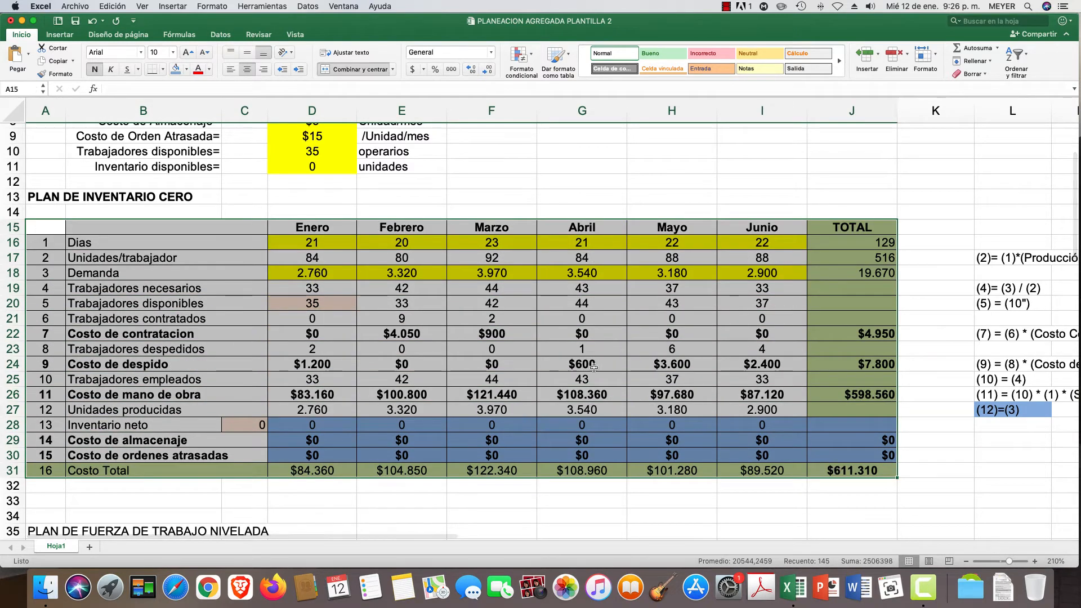
right_click(48, 228)
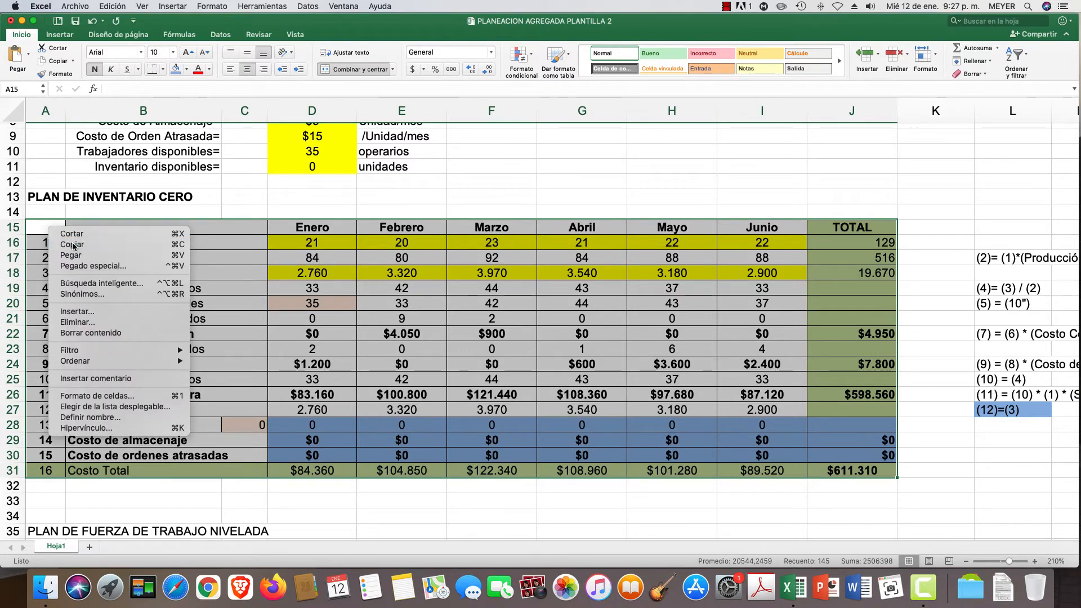
click(73, 244)
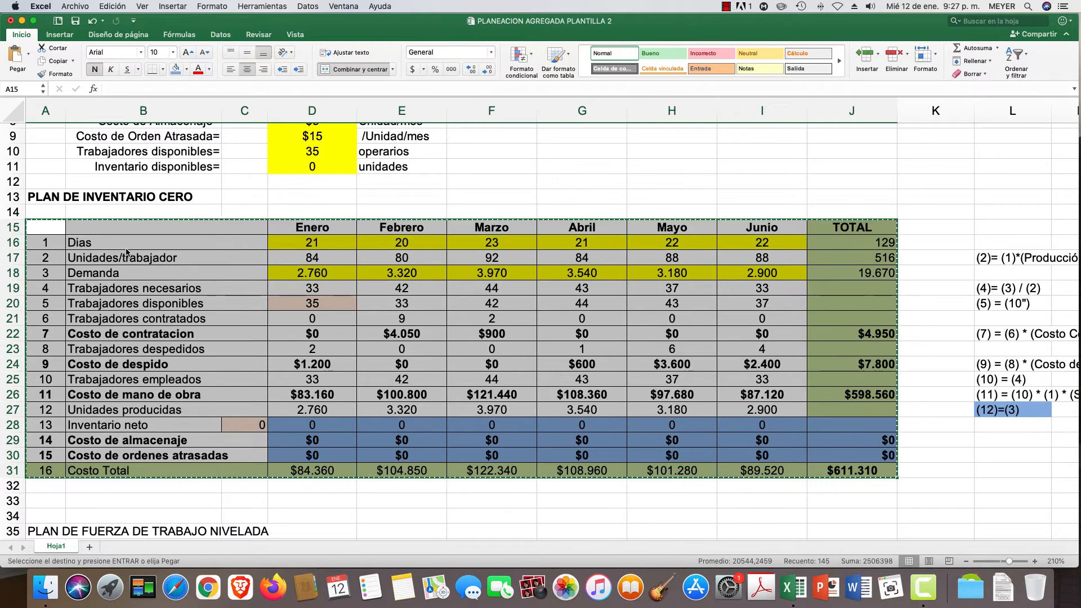
scroll(158, 271, down, 6)
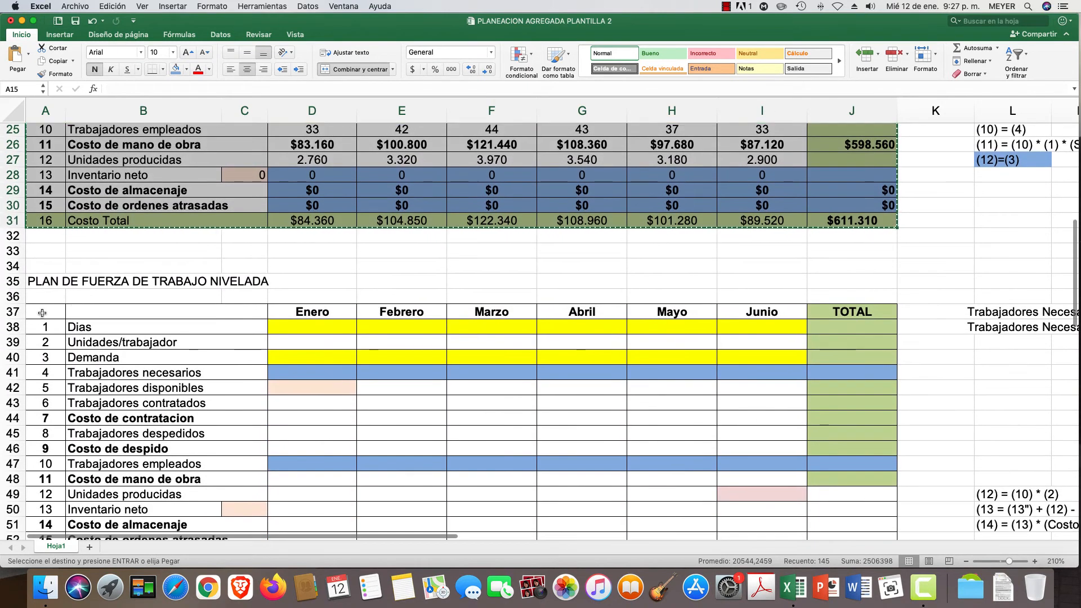
click(43, 312)
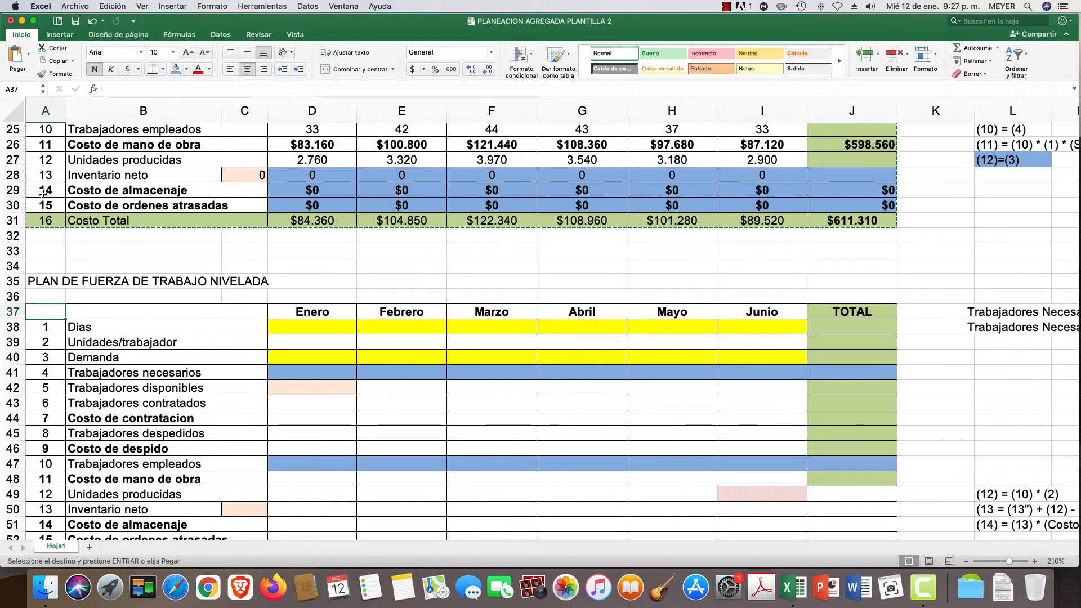
click(16, 56)
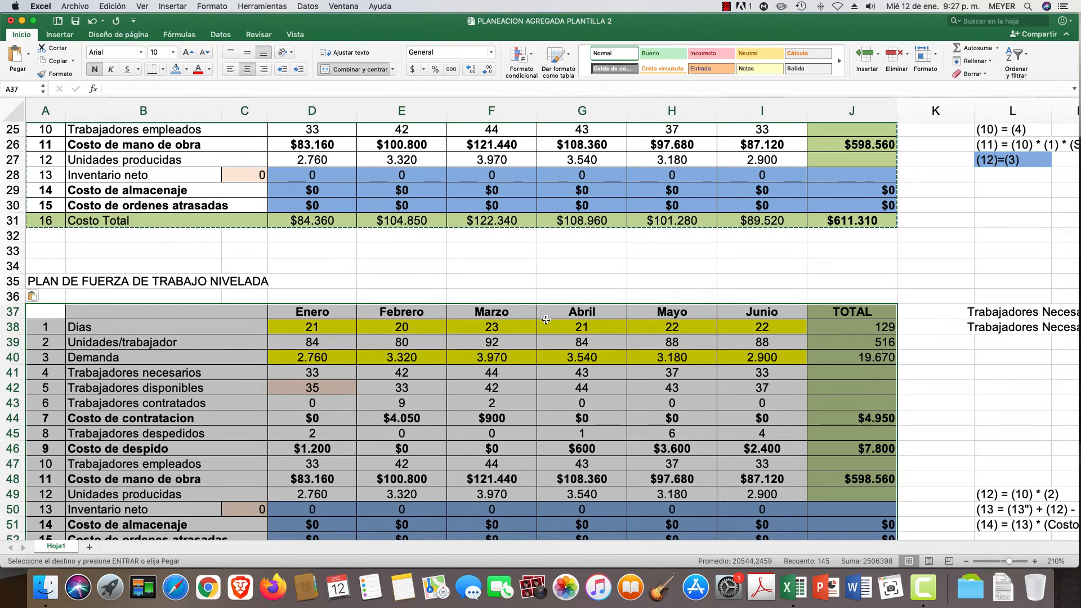
click(538, 386)
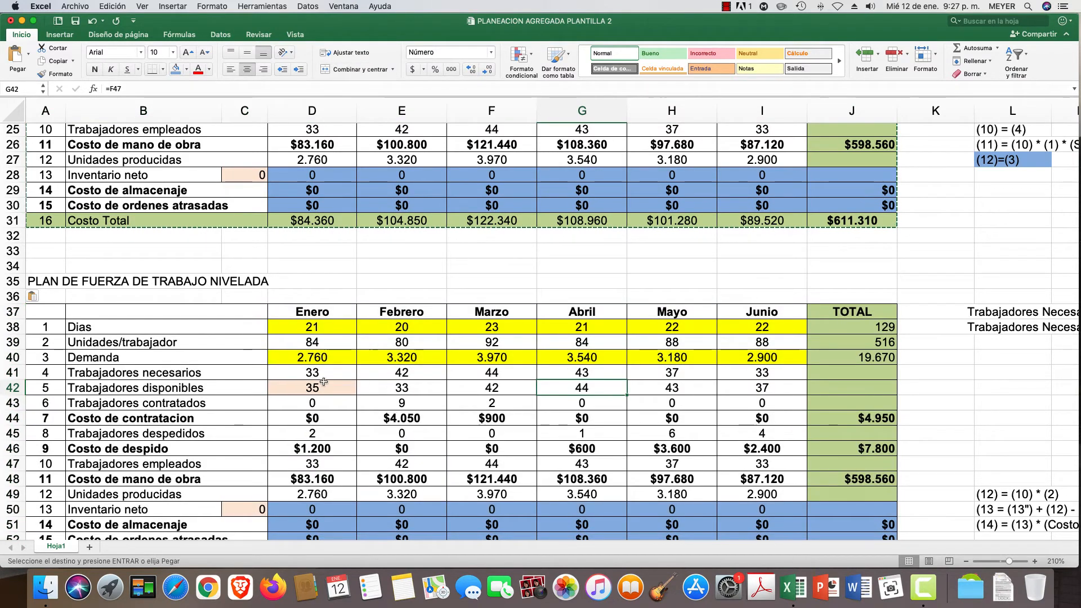
drag(288, 373, 752, 491)
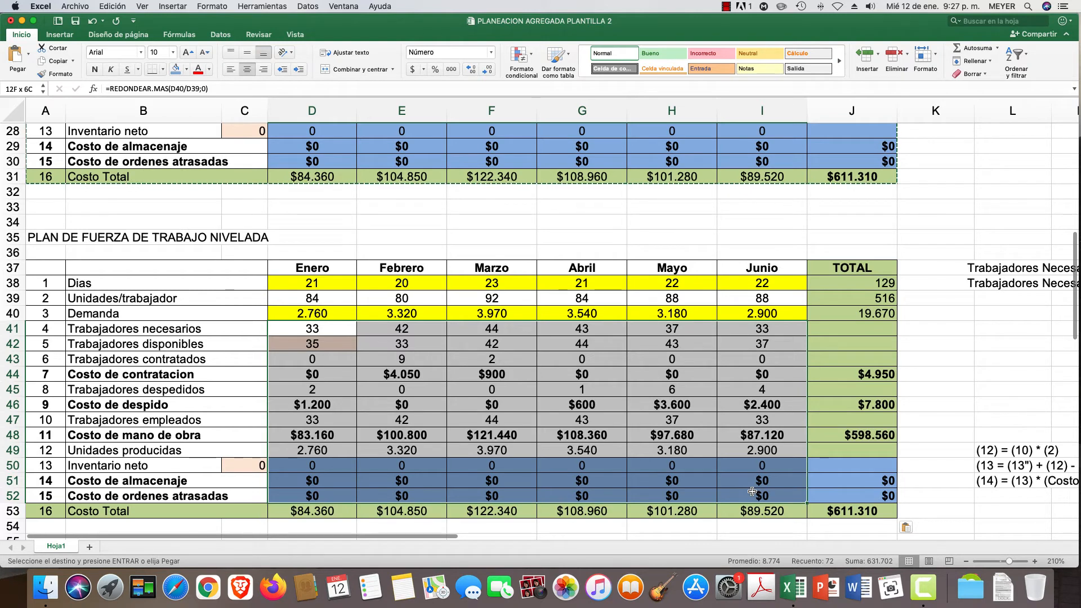
right_click(399, 328)
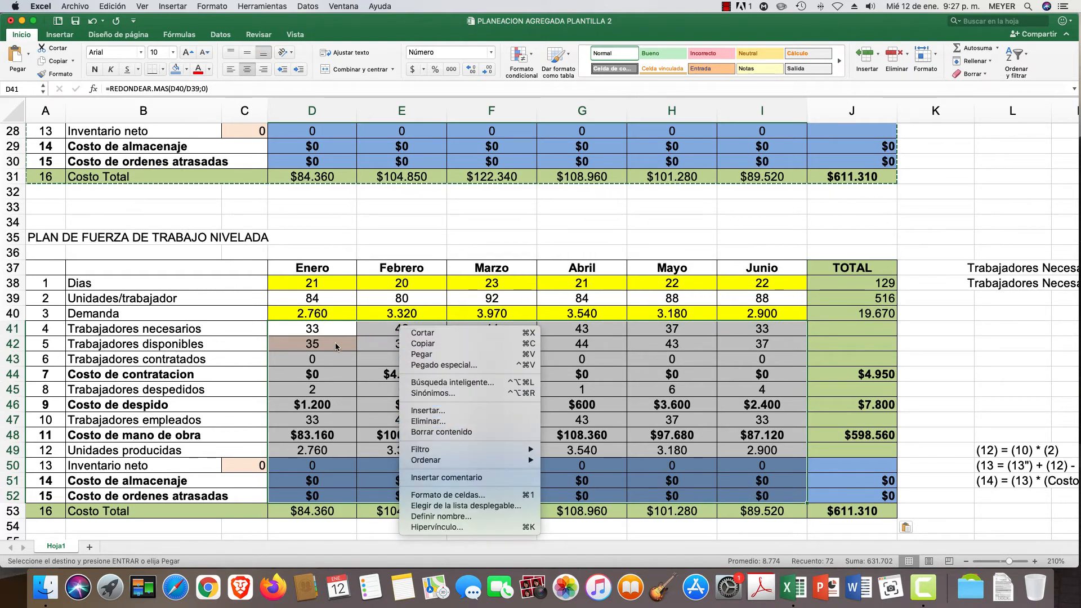
click(312, 328)
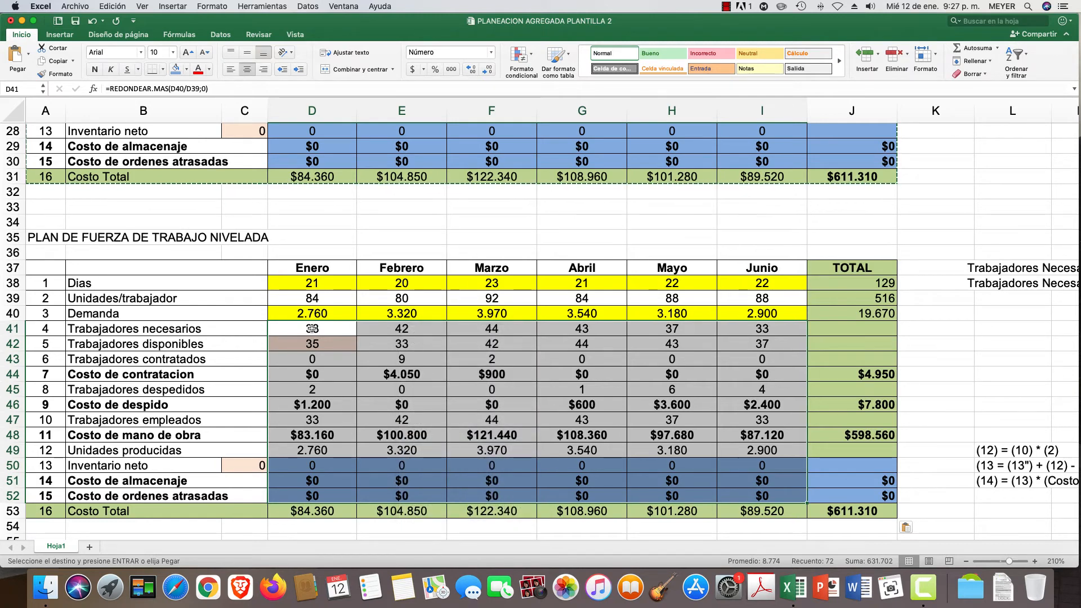
click(312, 329)
scroll(337, 338, down, 1)
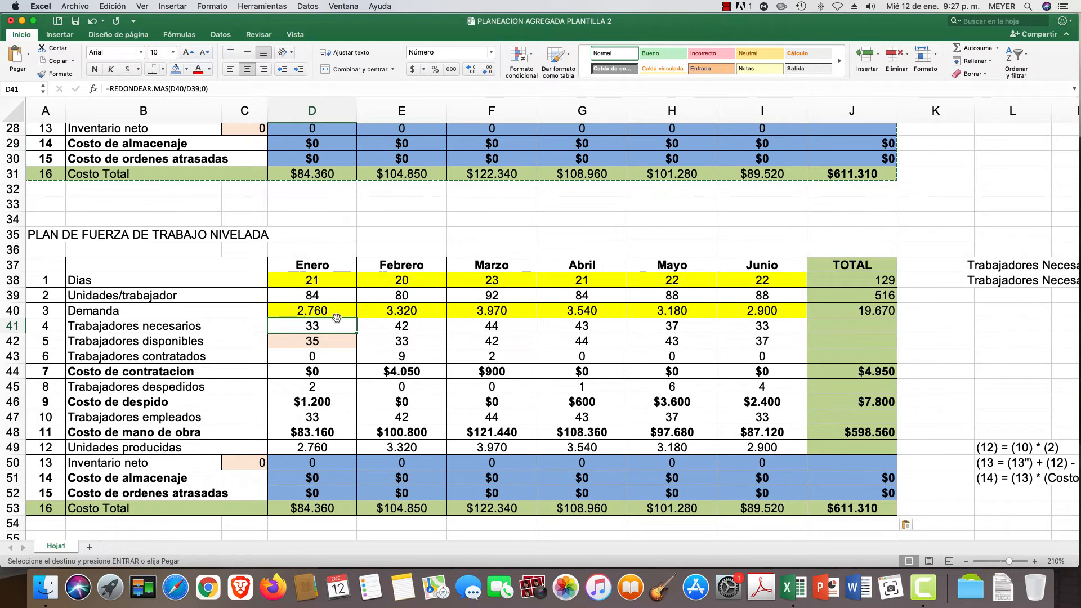
scroll(336, 316, up, 1)
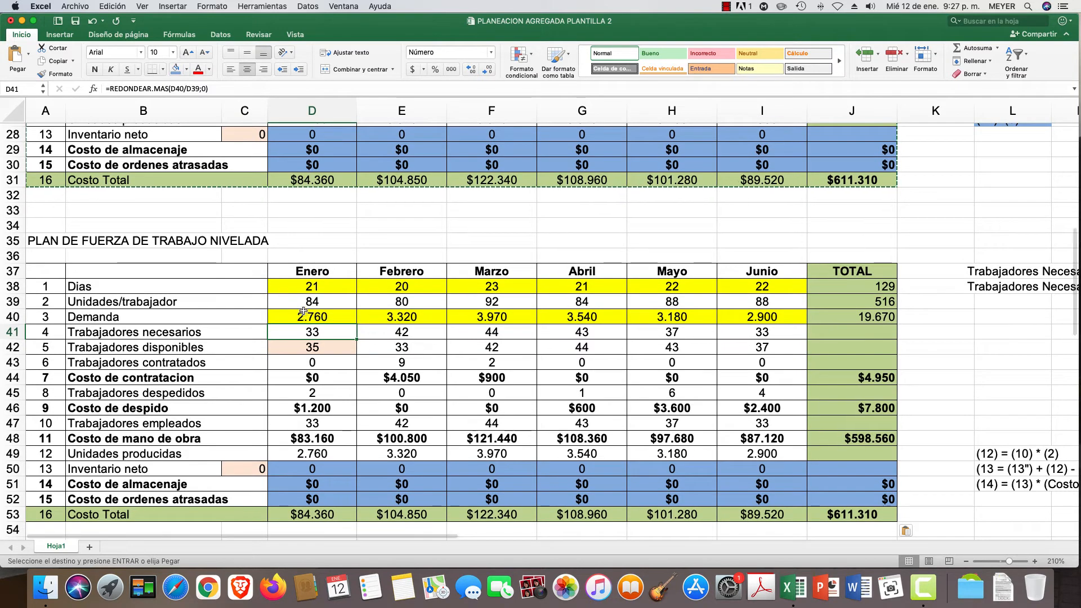
- Link January's days in D38 of the levelled workforce plan to the zero-inventory plan with =D16
click(299, 286)
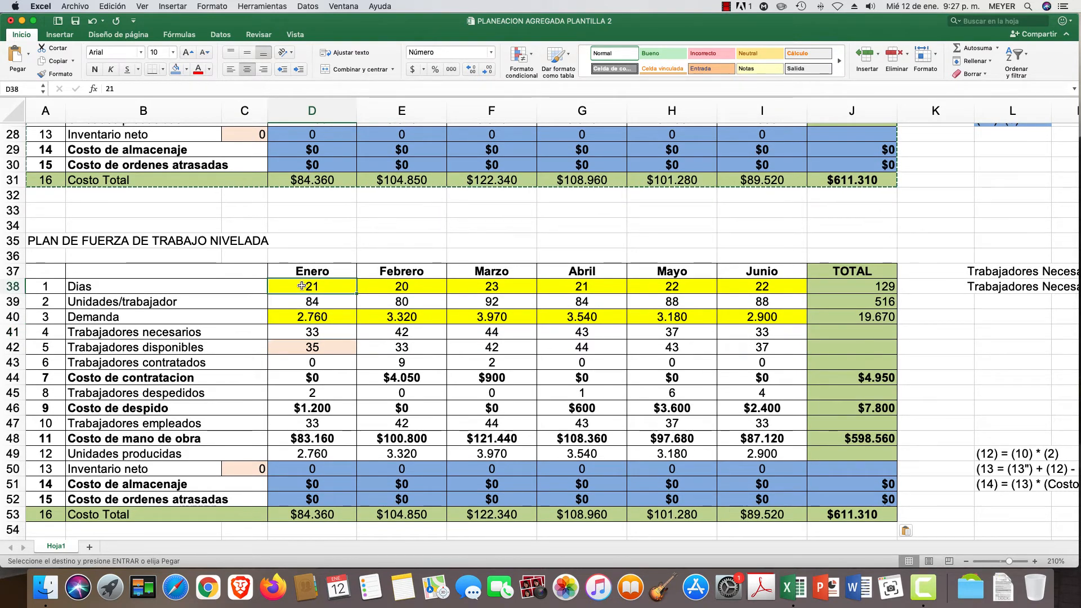
scroll(360, 345, up, 3)
scroll(360, 345, up, 6)
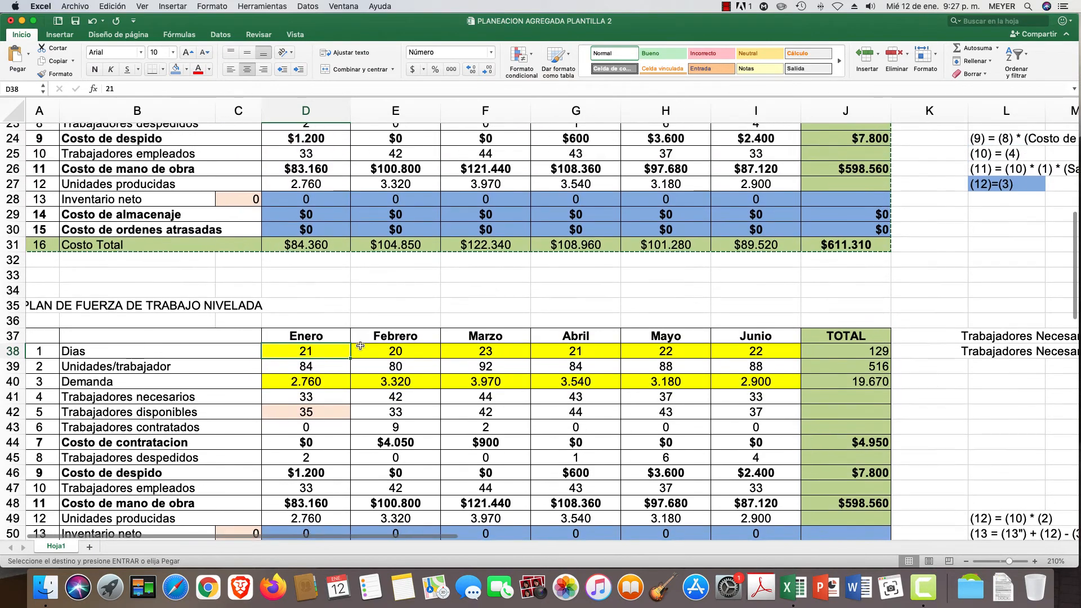
scroll(360, 345, up, 6)
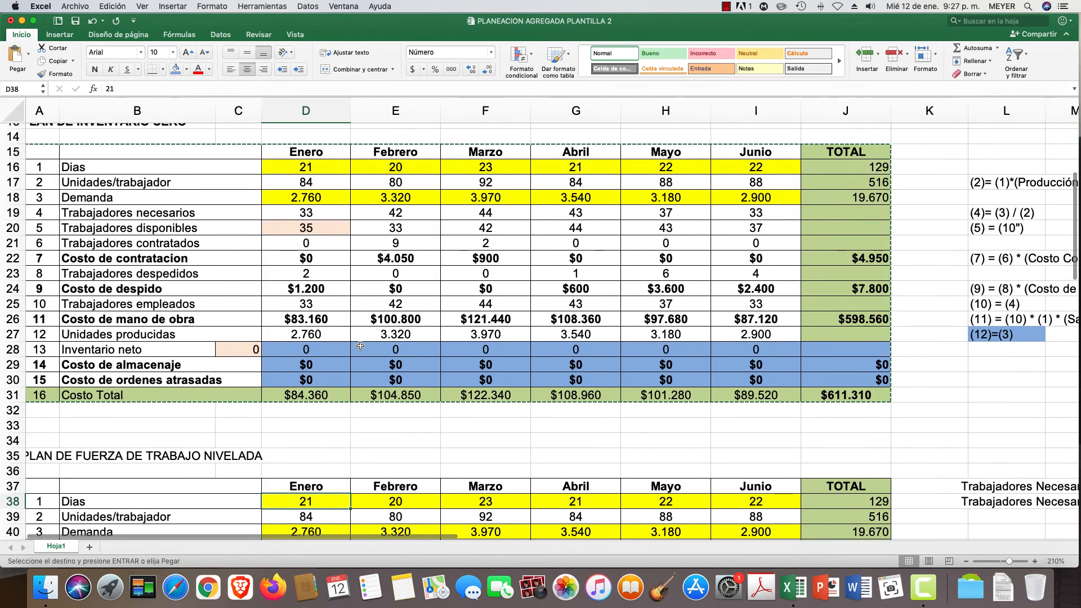
scroll(335, 432, down, 5)
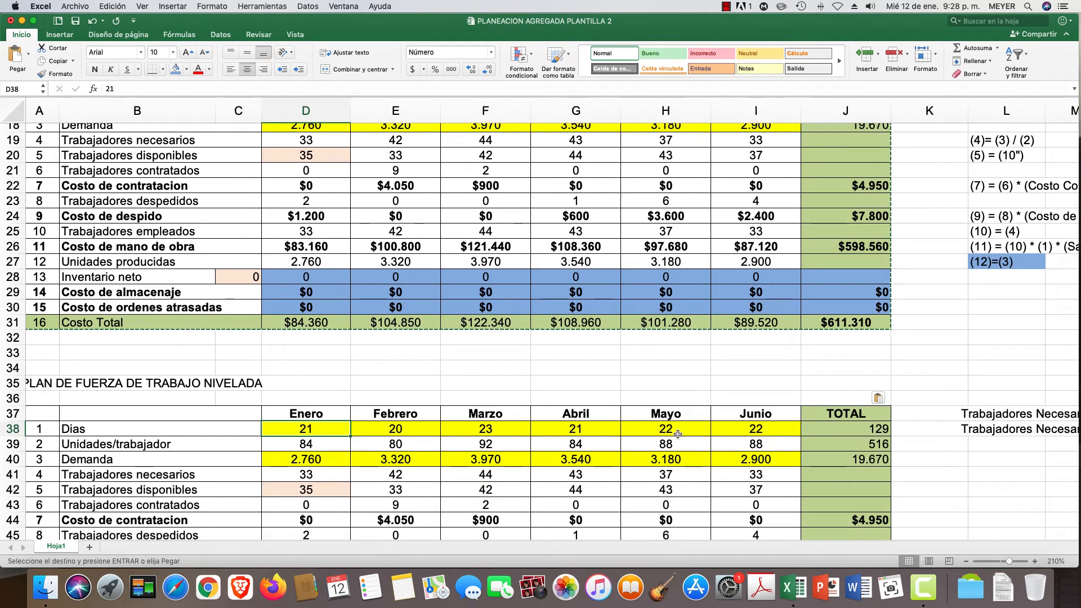
scroll(192, 383, up, 2)
scroll(191, 382, up, 5)
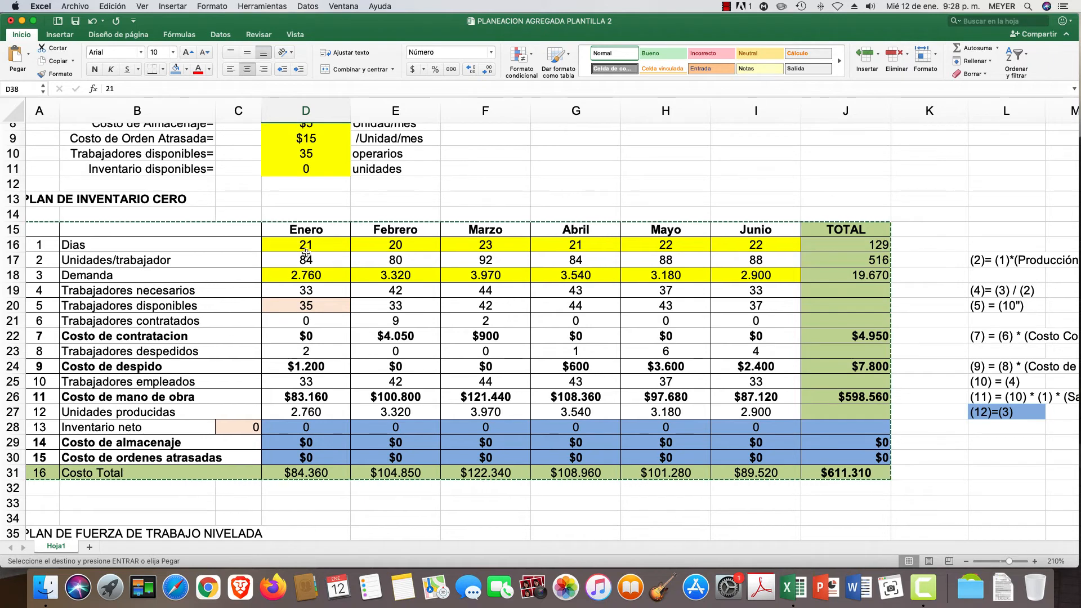
scroll(305, 251, down, 6)
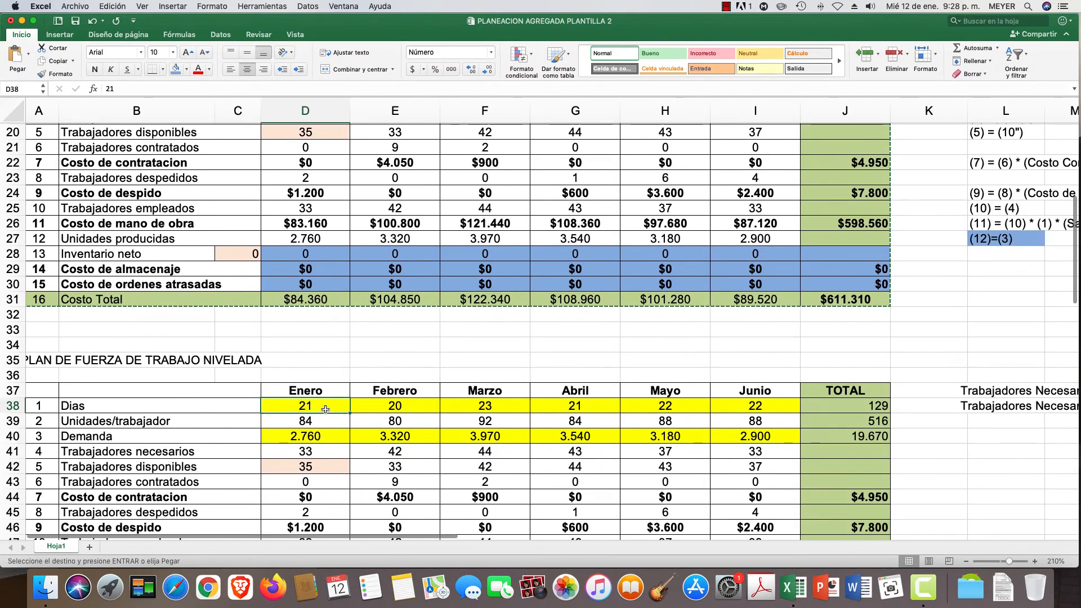
key(super+v)
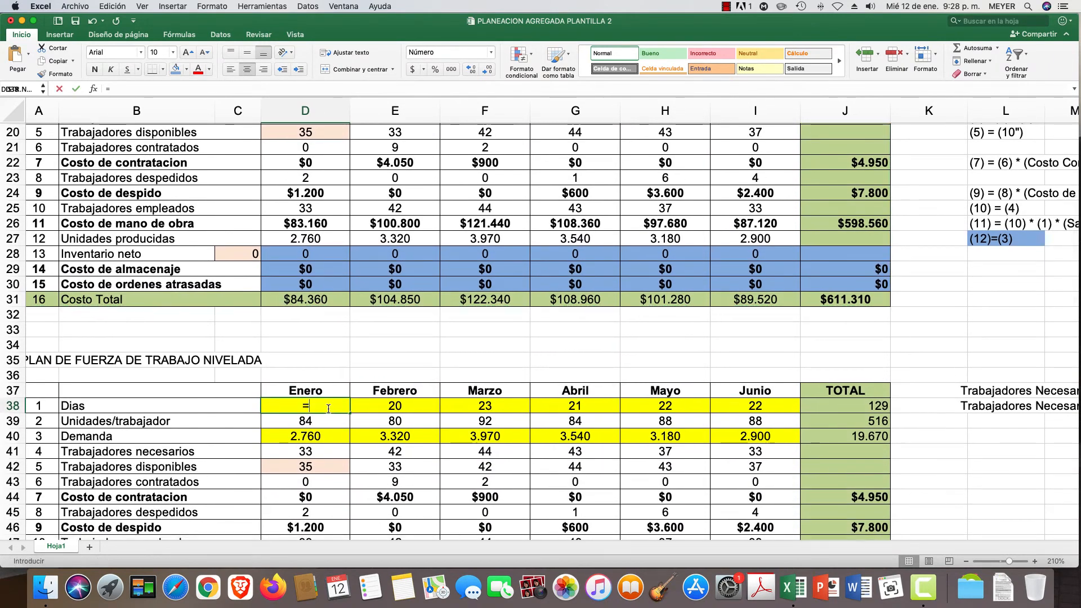
text(=)
scroll(290, 346, up, 3)
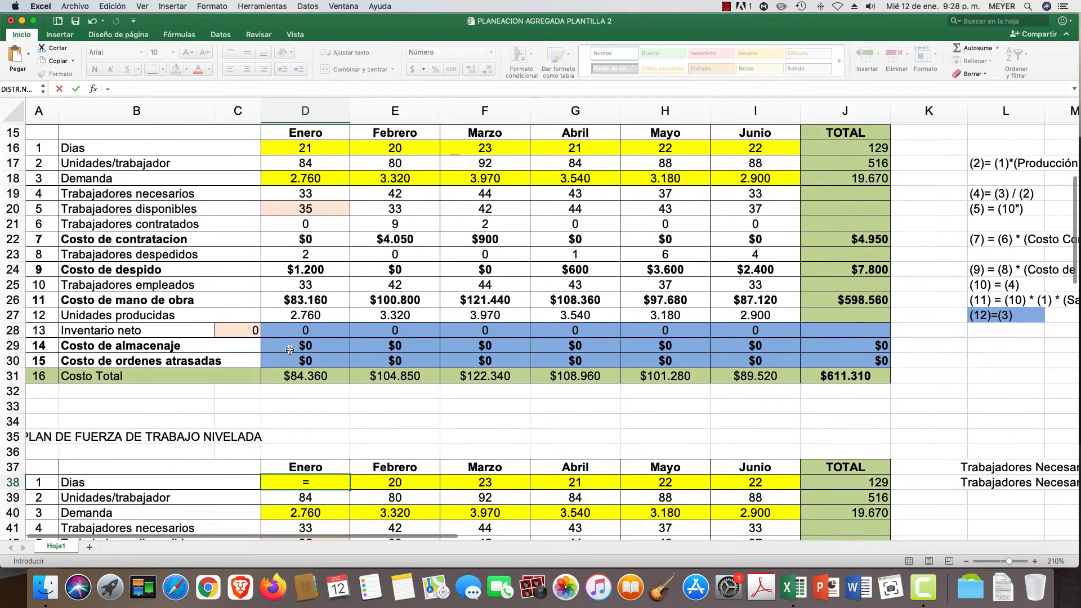
click(305, 148)
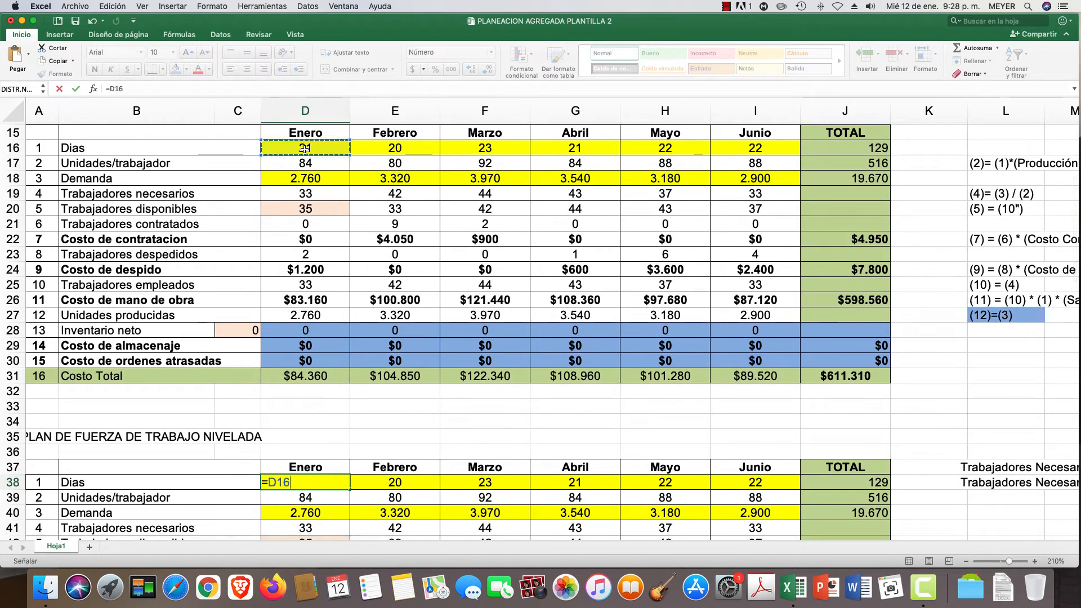
key(Return)
- Fill the days link from D38 across the remaining months to I38
scroll(293, 259, down, 1)
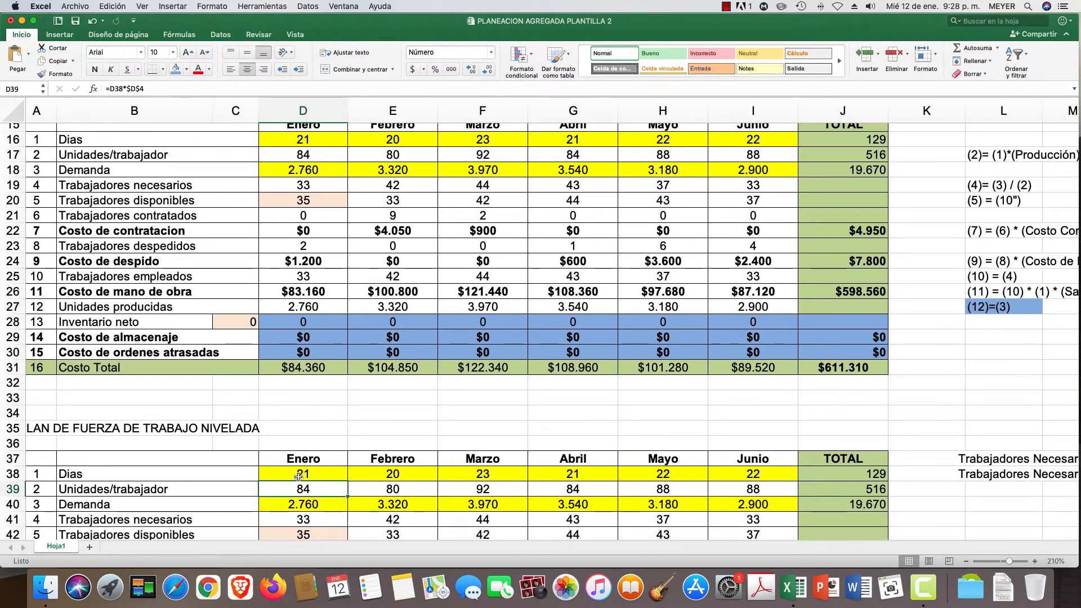
click(318, 476)
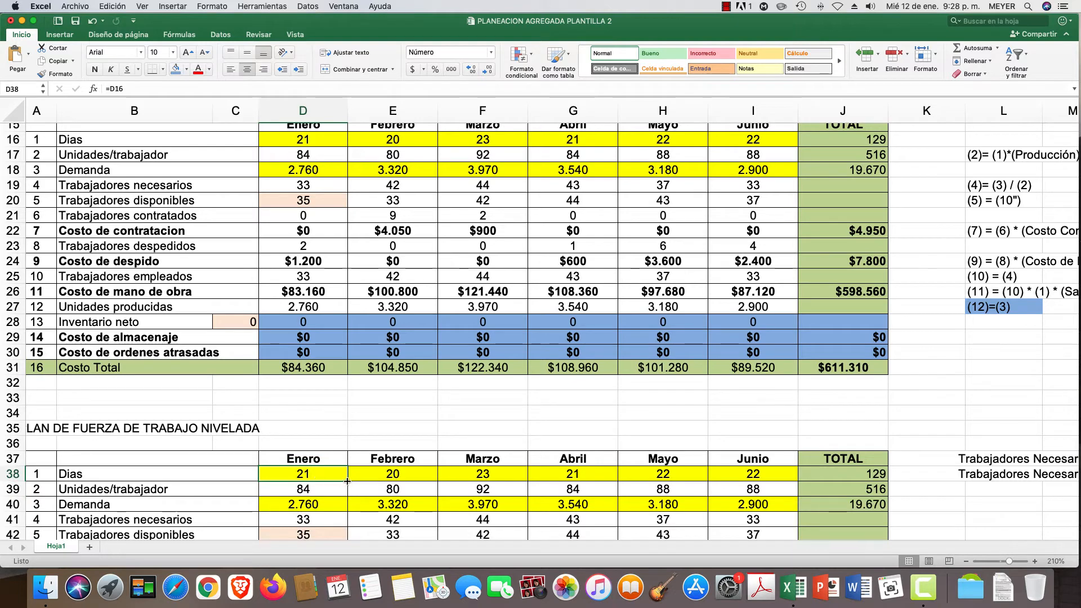
drag(347, 481, 785, 487)
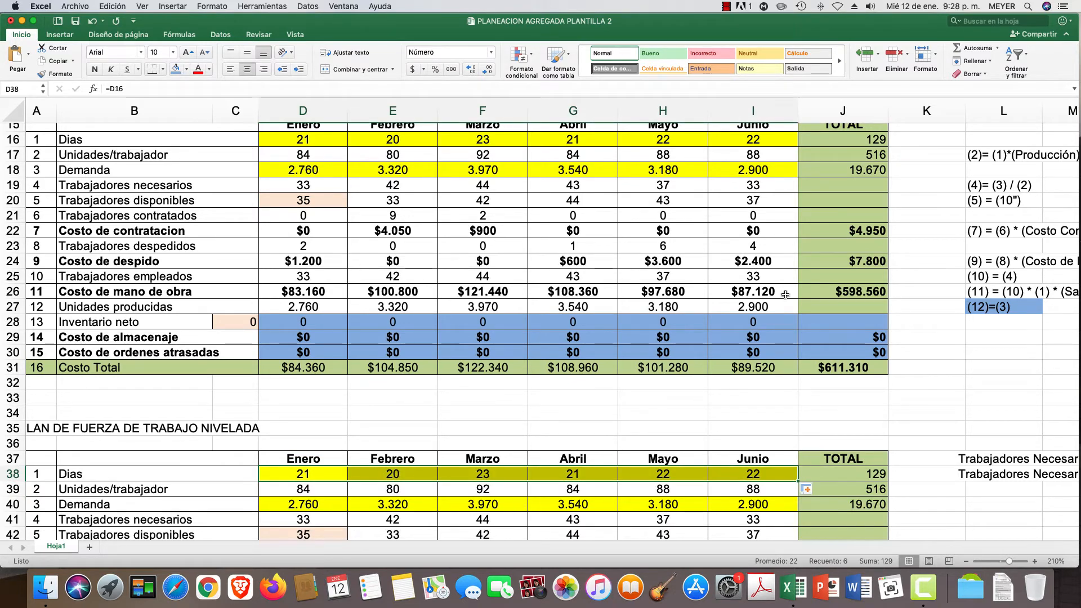
- Link January's demand in D40 to the zero-inventory plan with =D18 and fill it across to June in I40
click(287, 507)
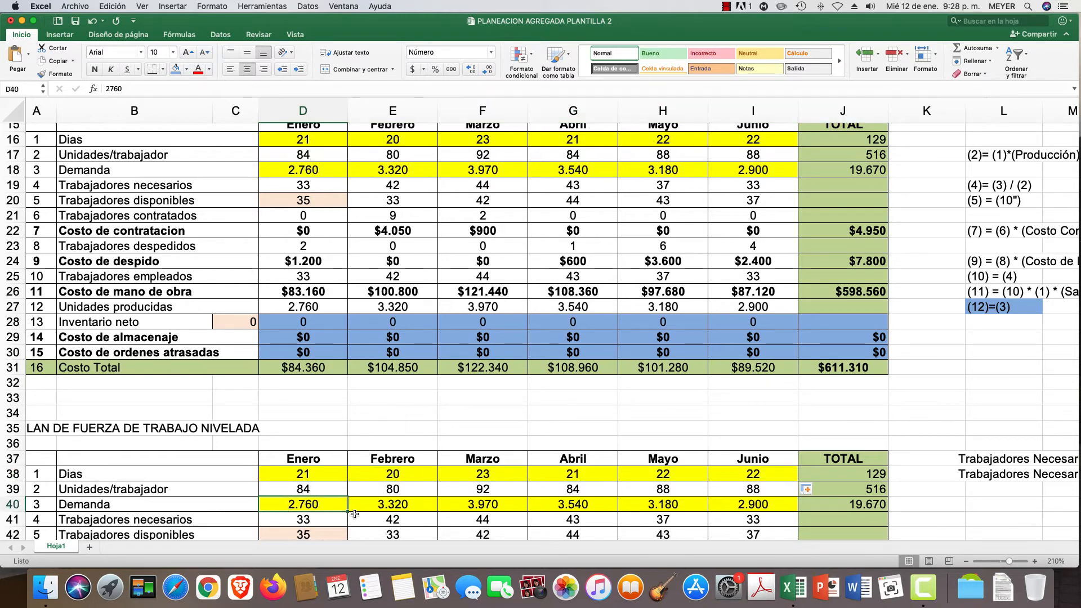
text(=)
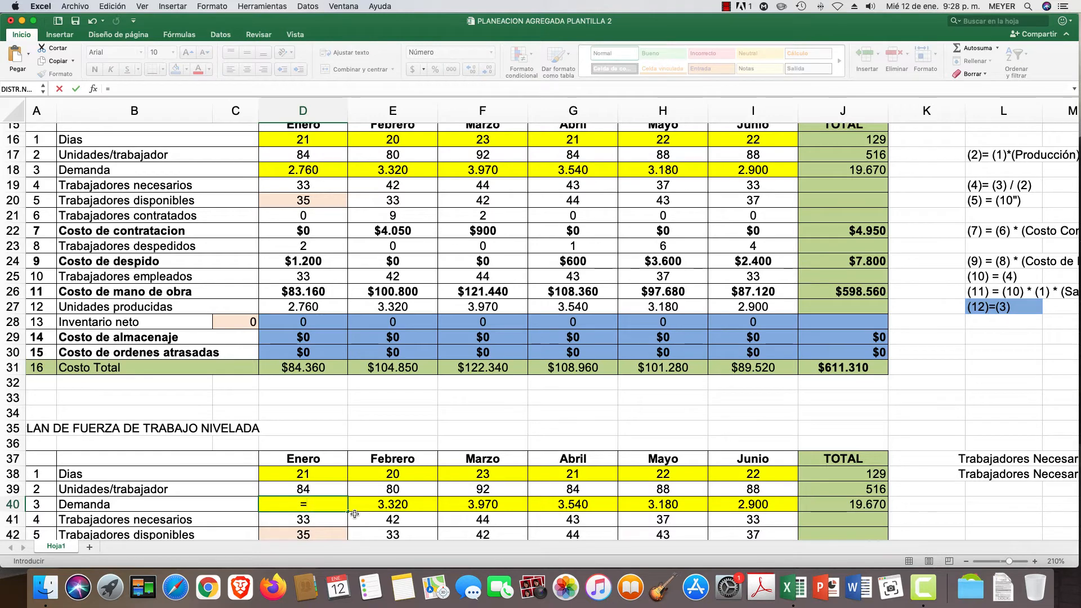
click(292, 169)
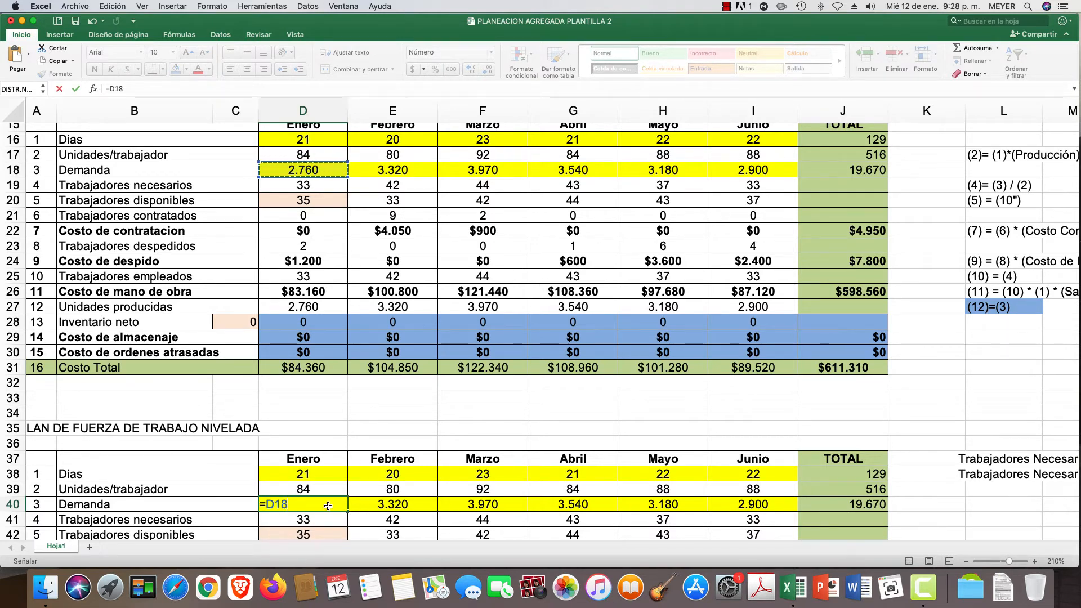
key(Return)
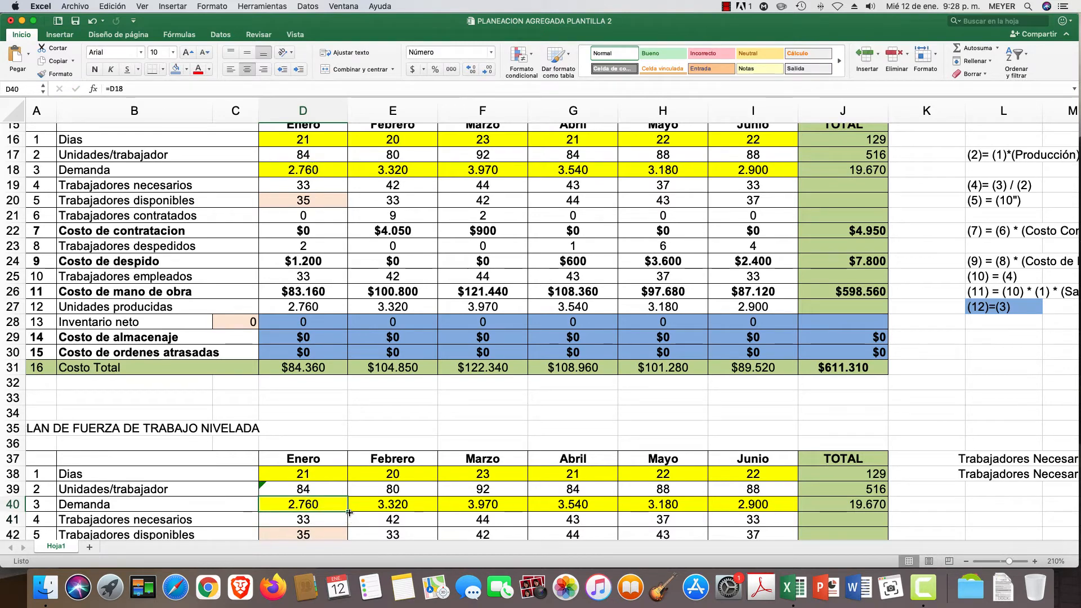
drag(348, 512, 794, 511)
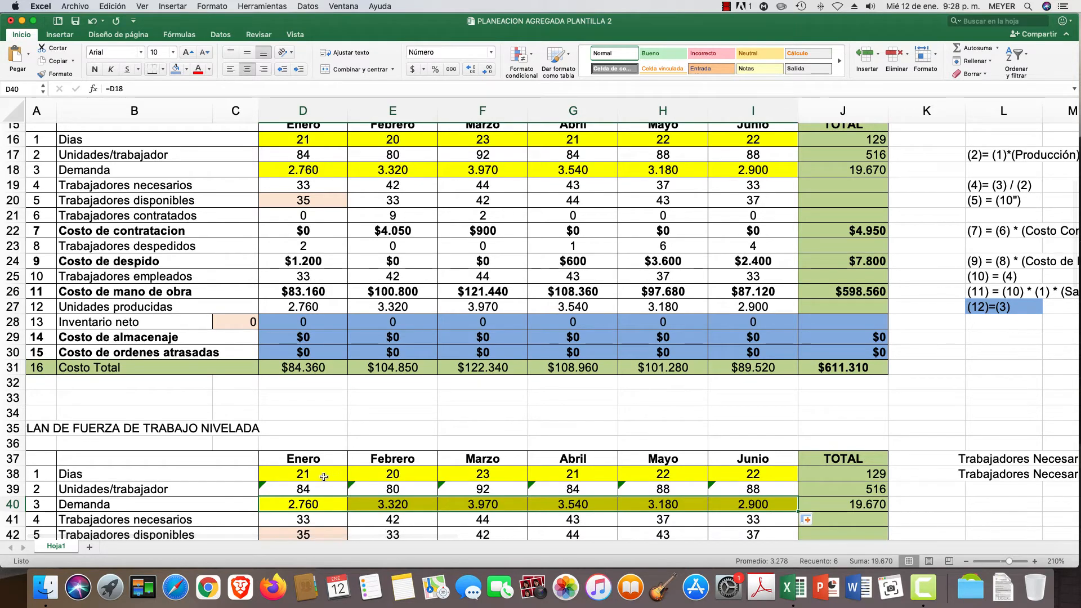
- Ignore the formula error flagged on the units per worker cells D39:I39
click(286, 488)
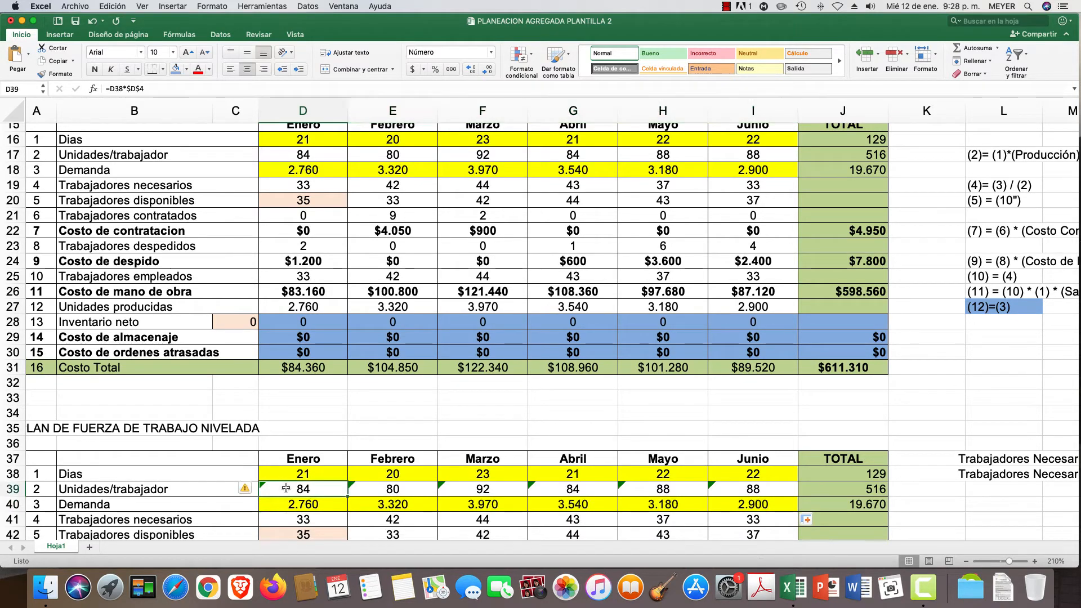
drag(285, 487, 760, 490)
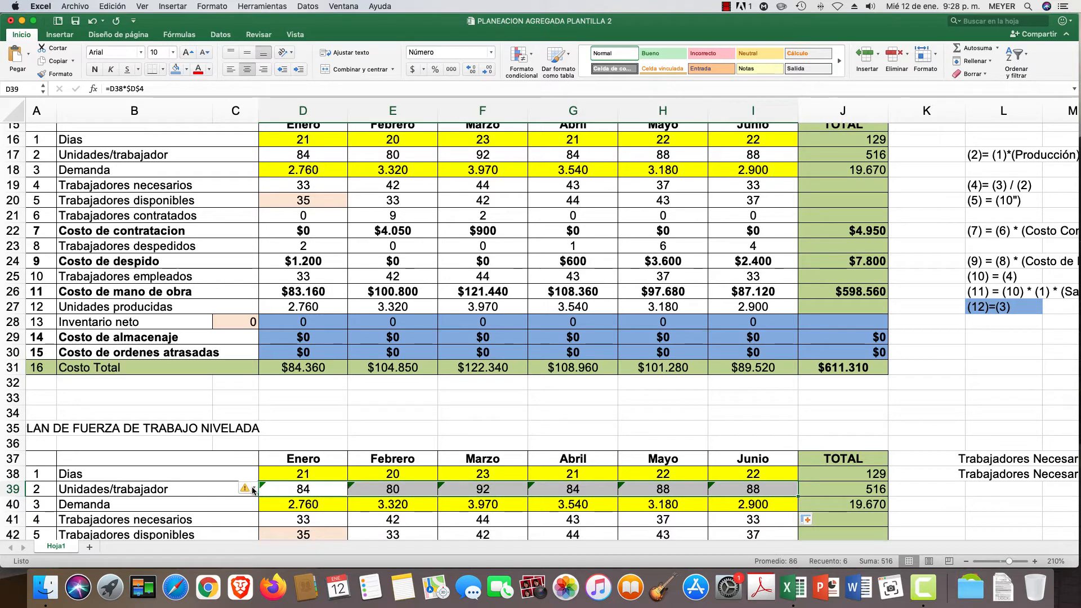
click(253, 489)
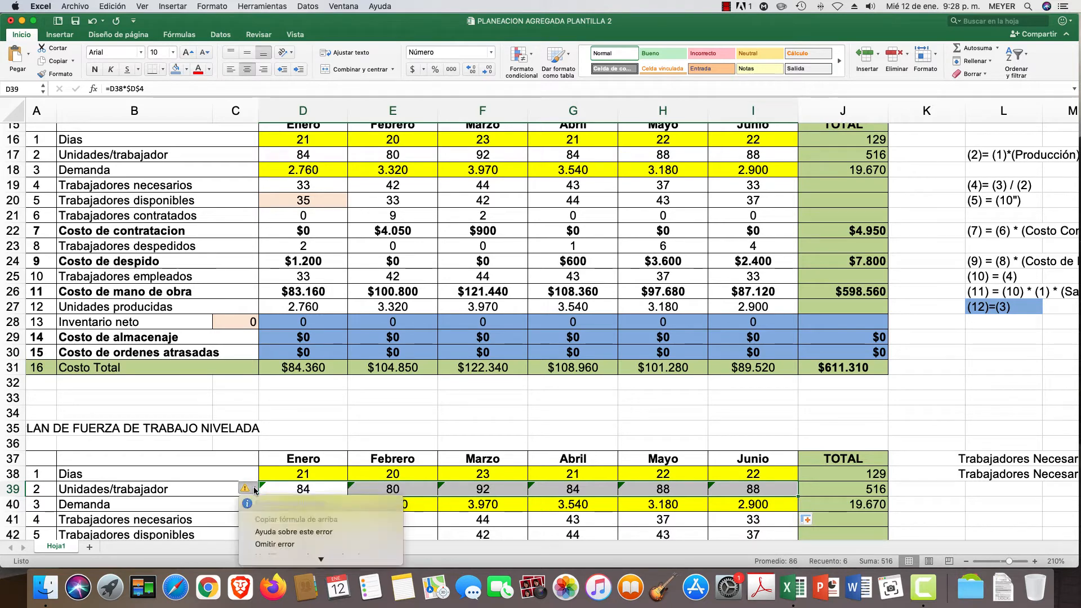
click(264, 545)
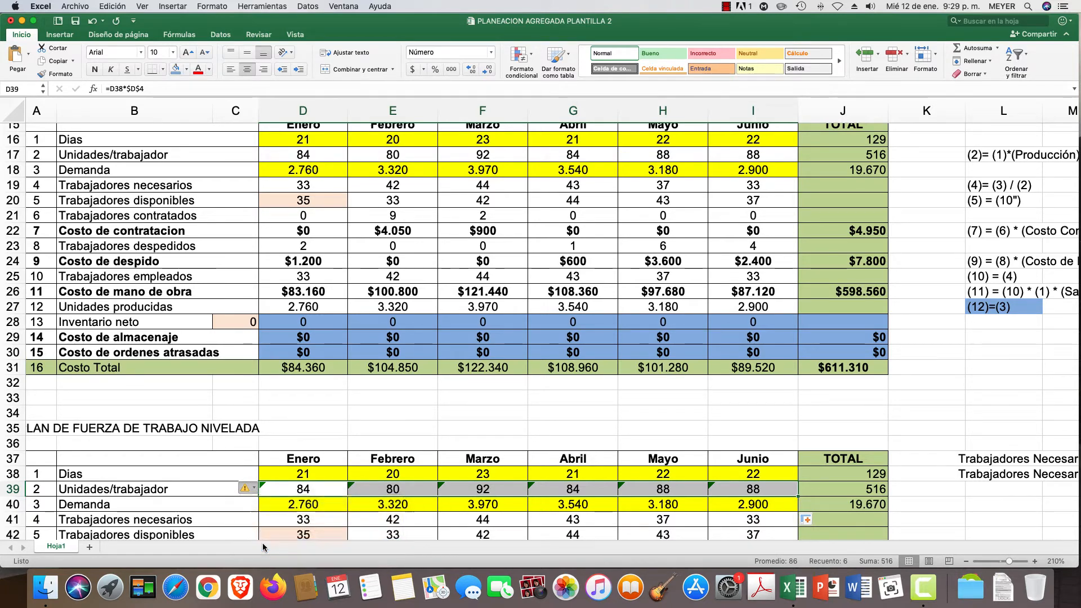
click(284, 495)
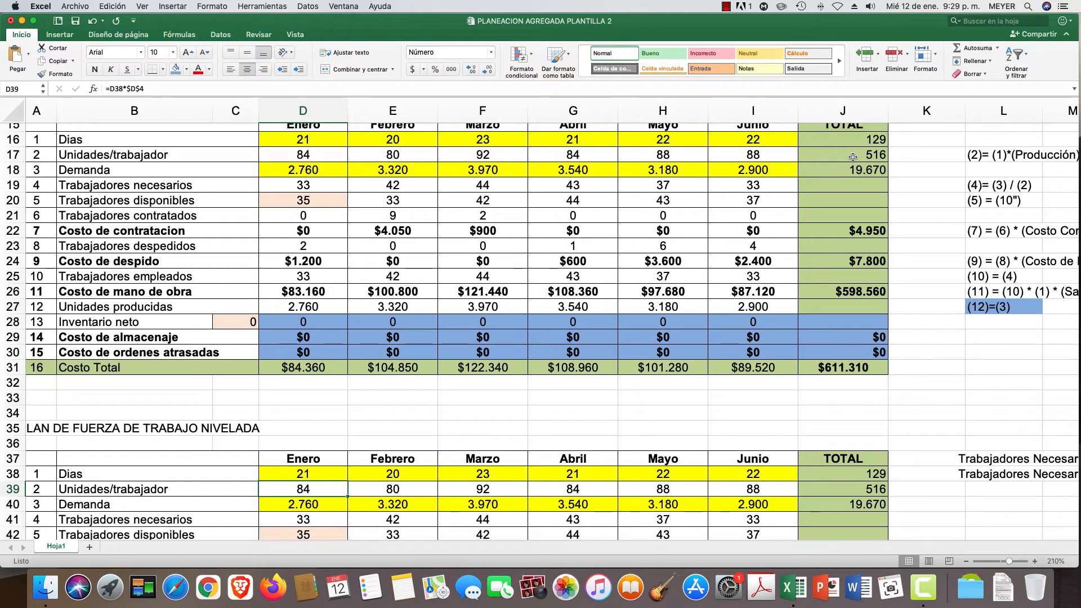
- Clear the contents of the required workers cells D41:I41 in the levelled workforce plan
scroll(456, 349, down, 3)
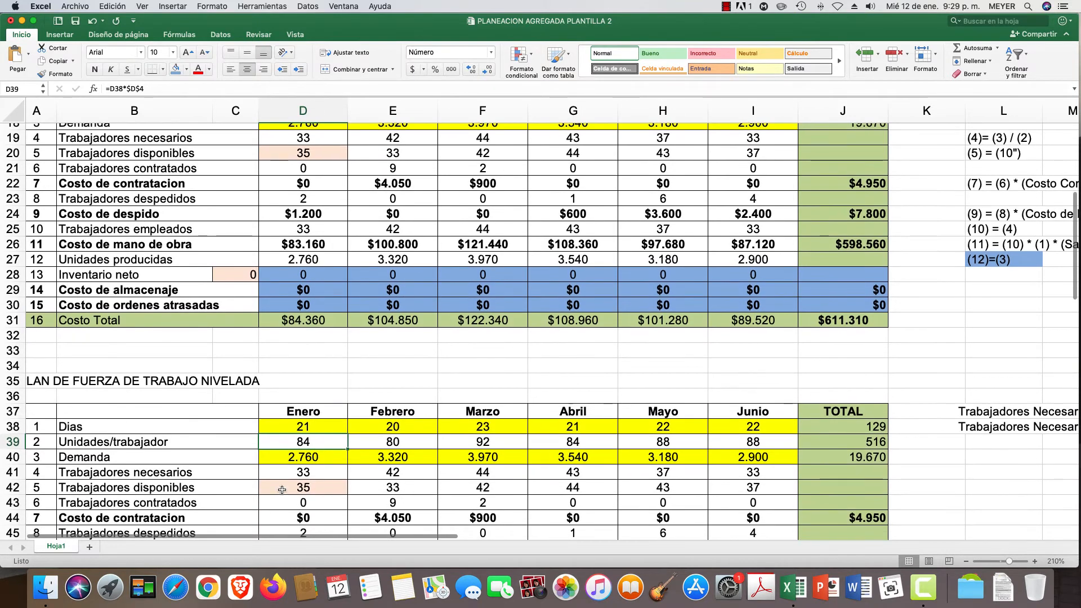
drag(284, 472, 692, 482)
right_click(290, 472)
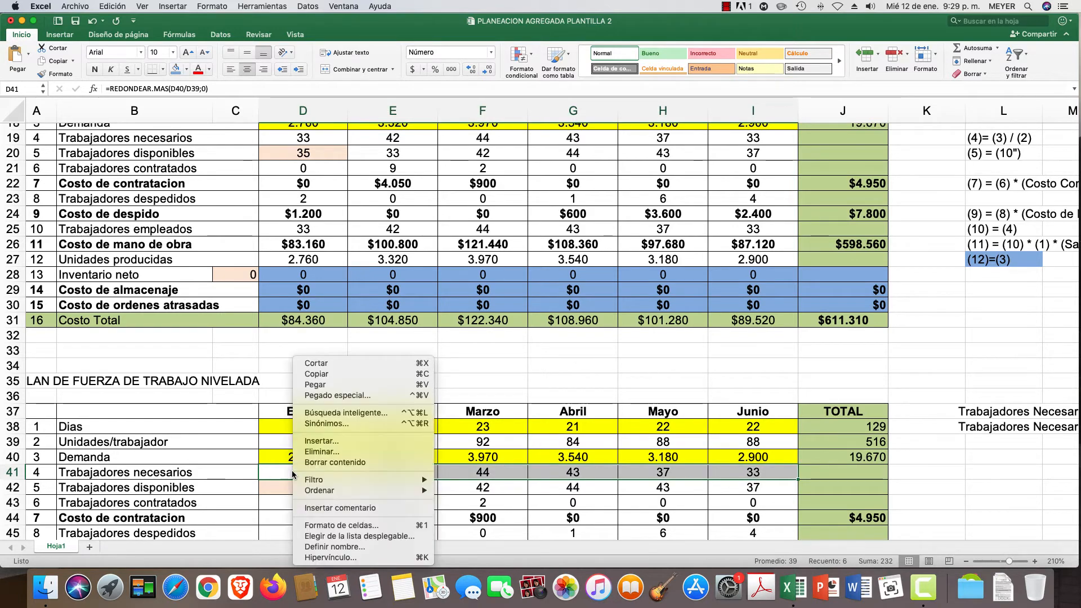
click(337, 462)
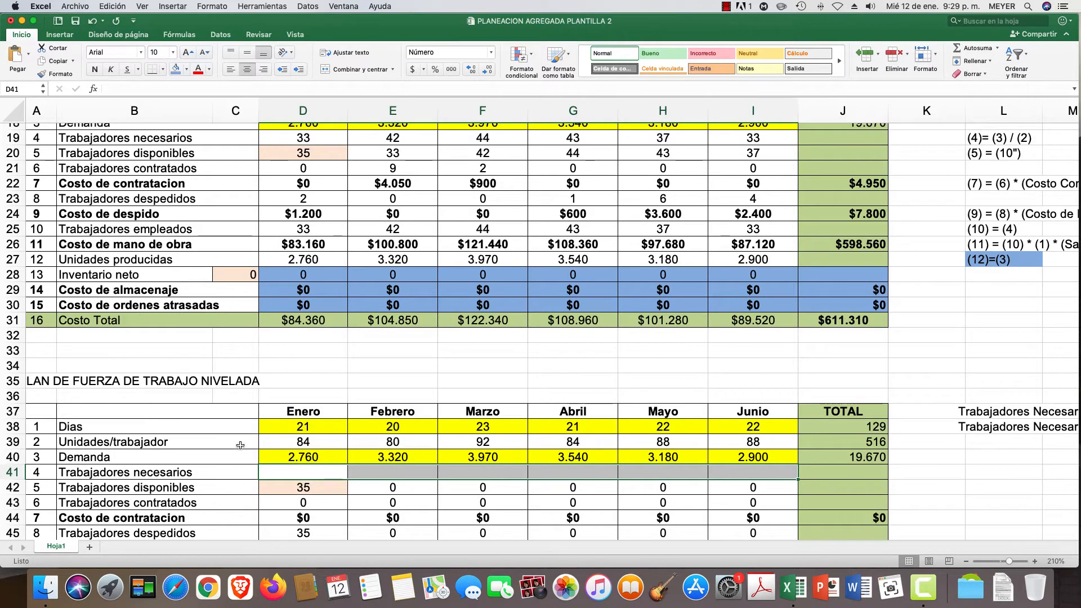
- Enter the total demand reference =J40 in N38, beside the second Trabajadores Necesarios label
scroll(91, 412, left, 1)
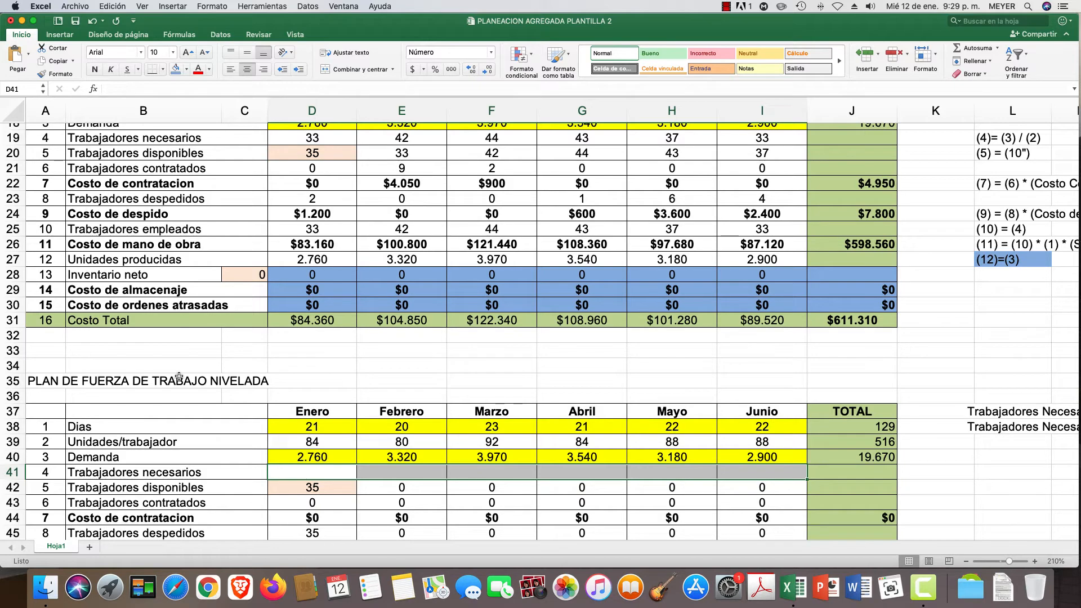
key(Right)
key(Right)
key(Right)
key(Right)
key(Right)
key(Right)
key(Right)
key(Right)
key(Right)
key(Right)
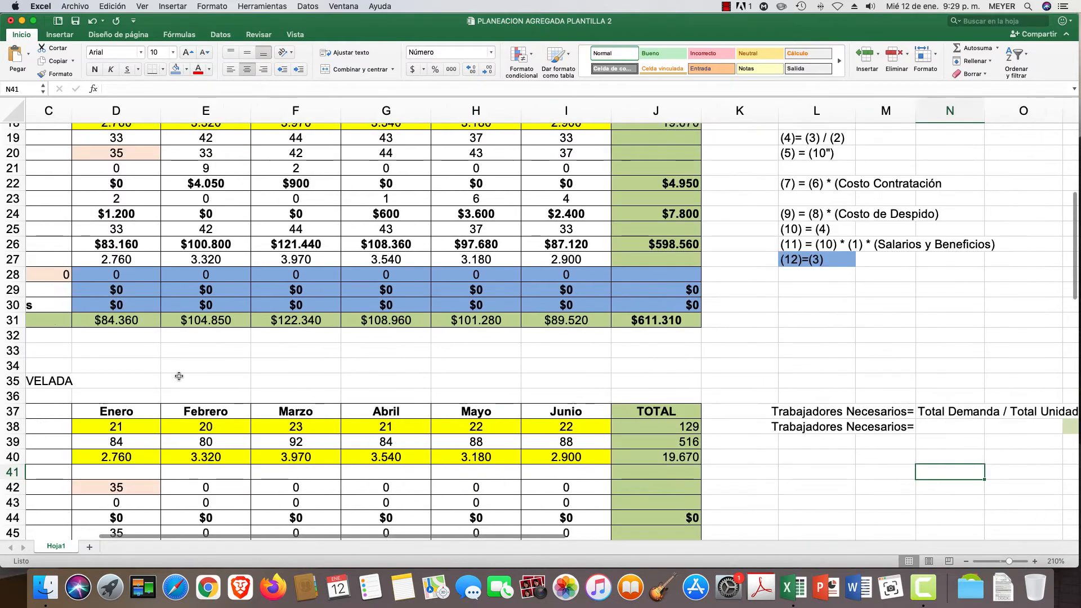
key(Right)
key(Right)
key(Right)
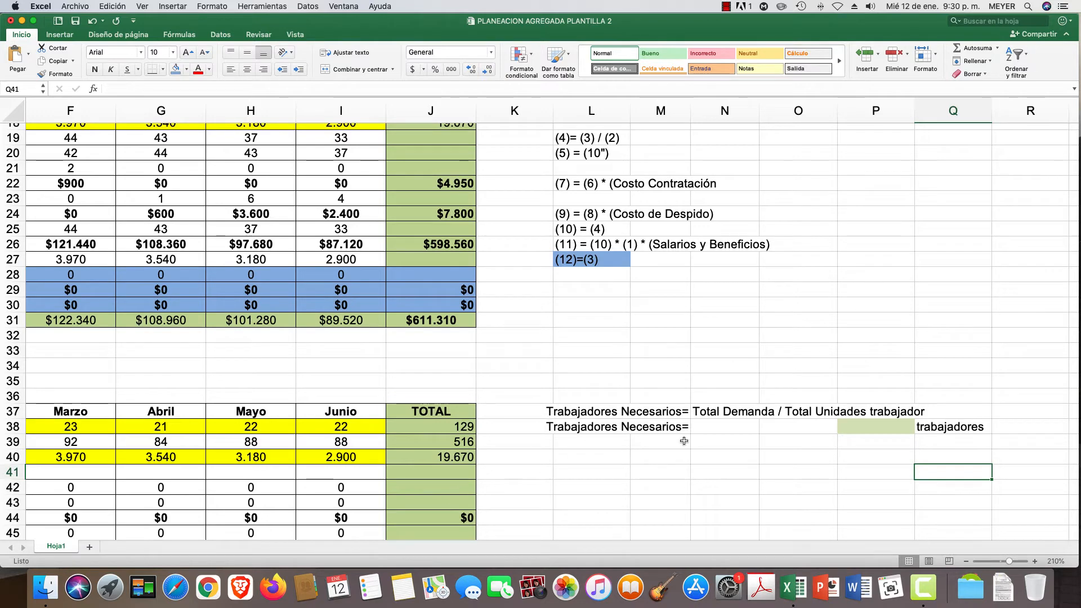
click(713, 424)
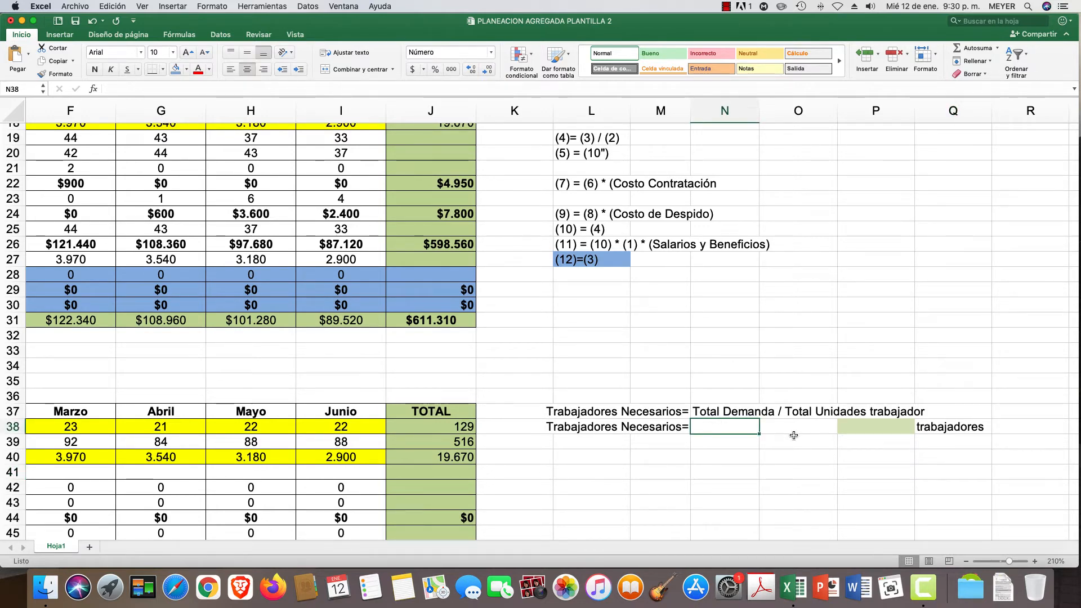
text(=)
scroll(452, 478, down, 1)
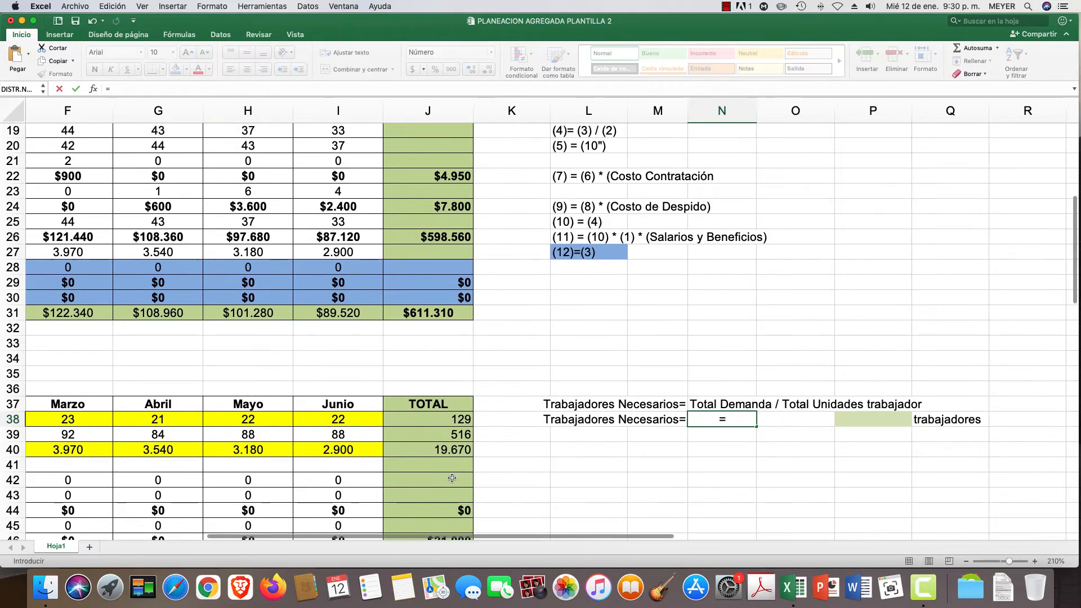
click(428, 449)
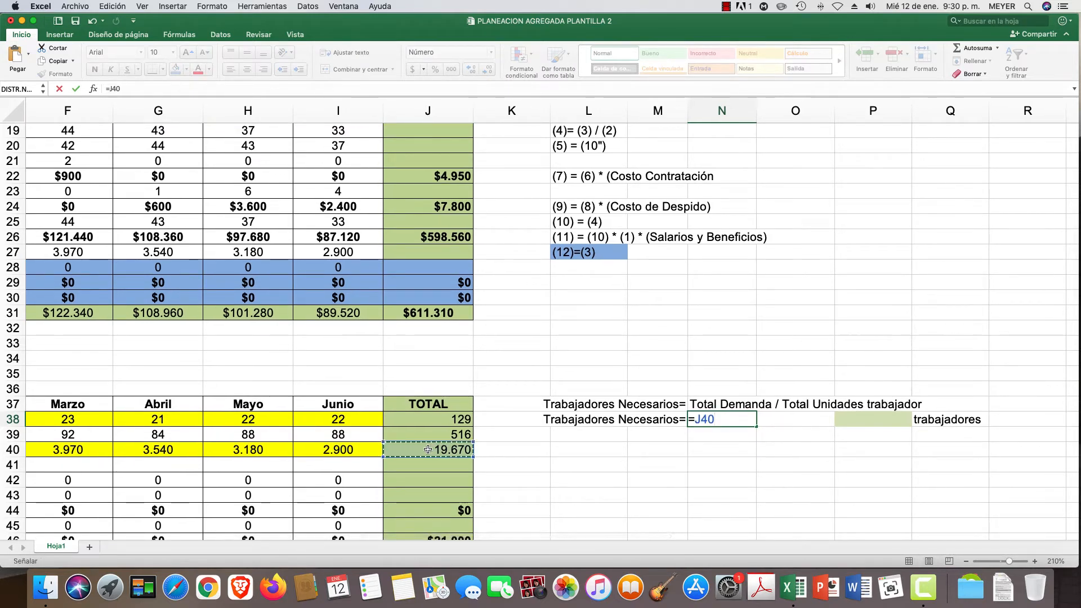
key(Return)
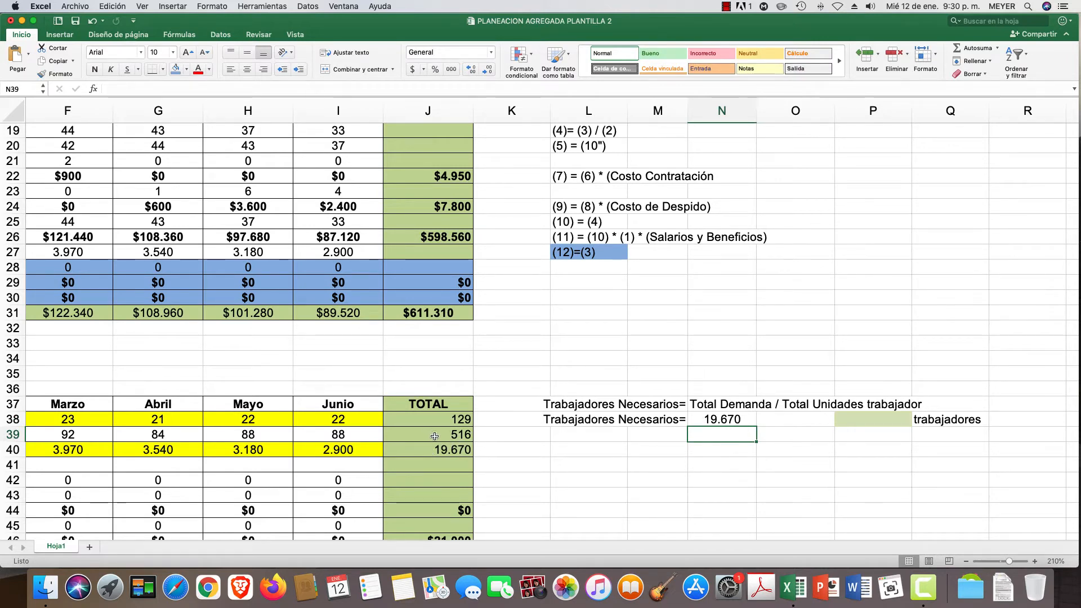
- Enter the total units per worker reference =J39 in O38, beside the total demand figure
click(785, 418)
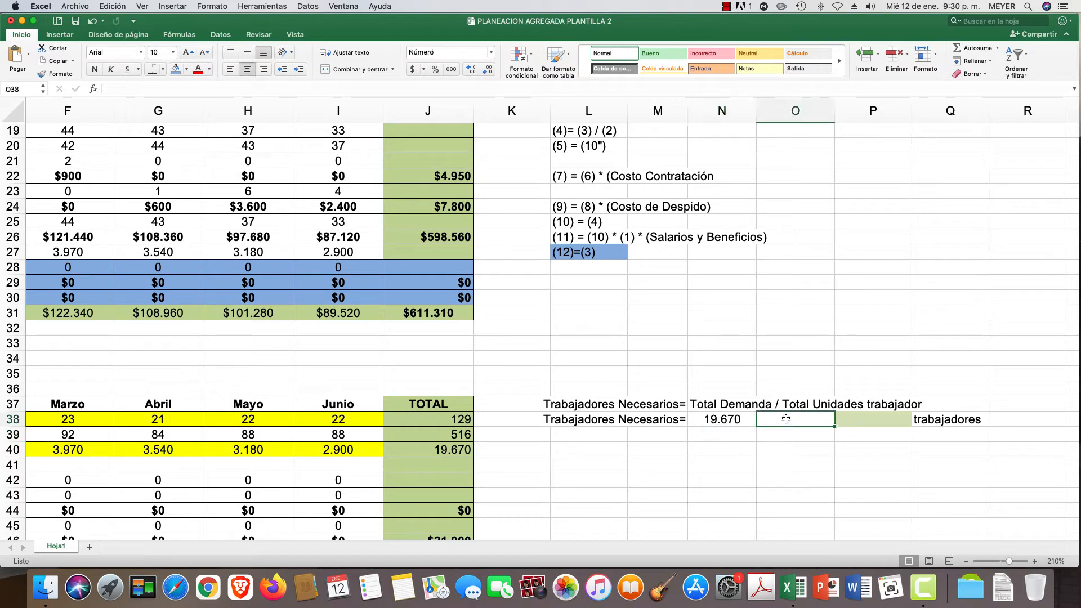
text(=)
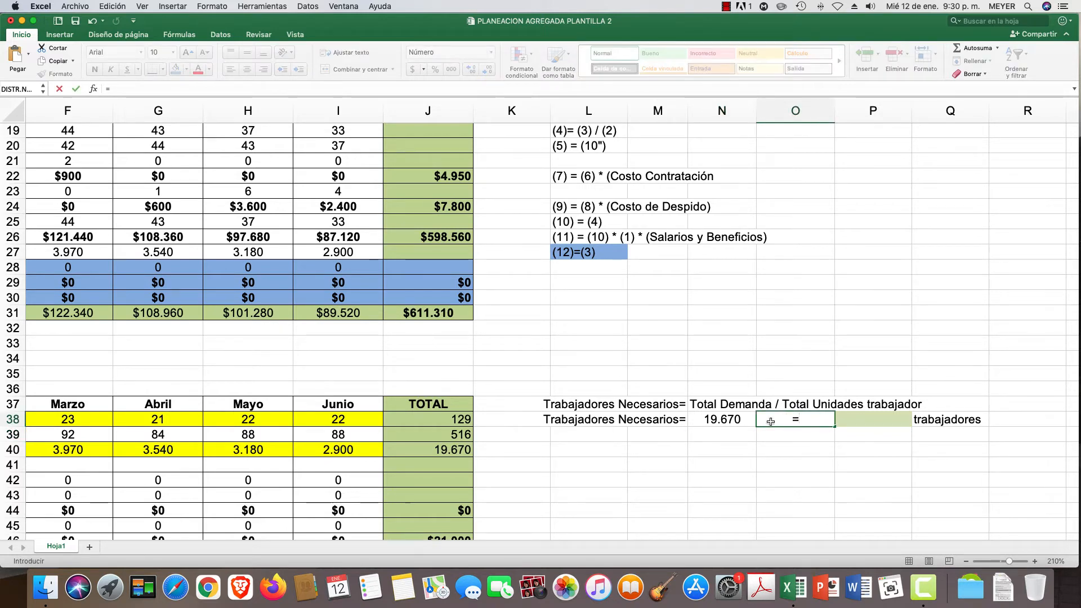
click(453, 434)
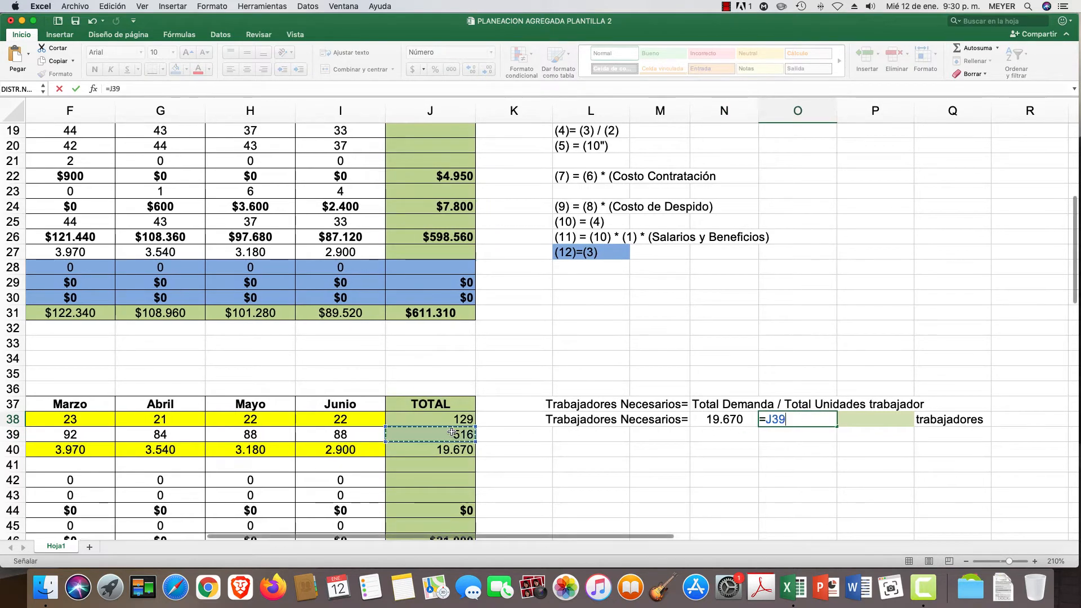
key(Return)
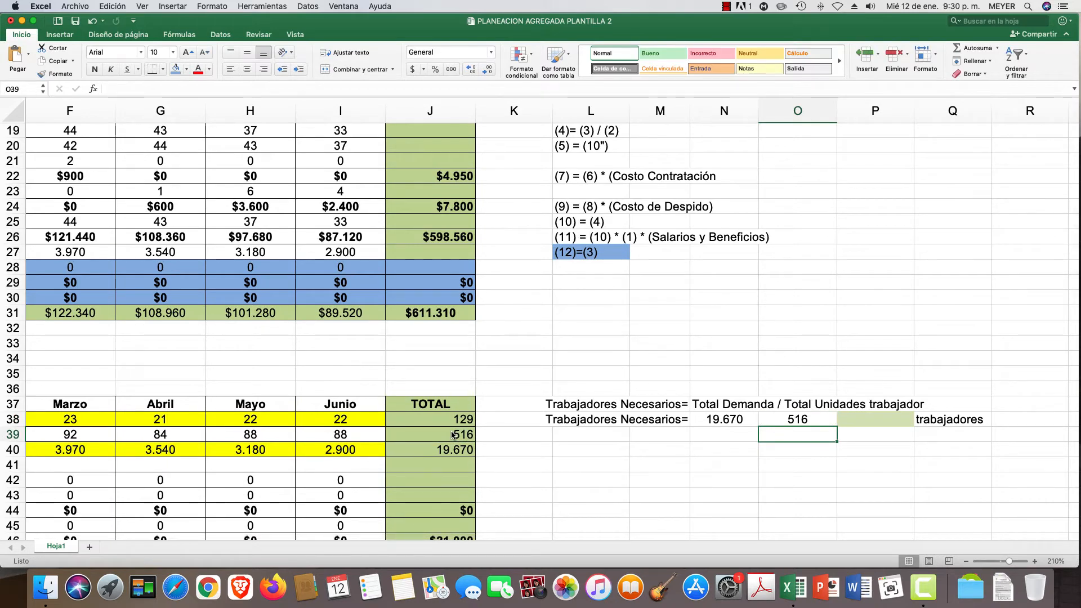
- Calculate the required workers in P38 with the formula =J40/J39
click(890, 416)
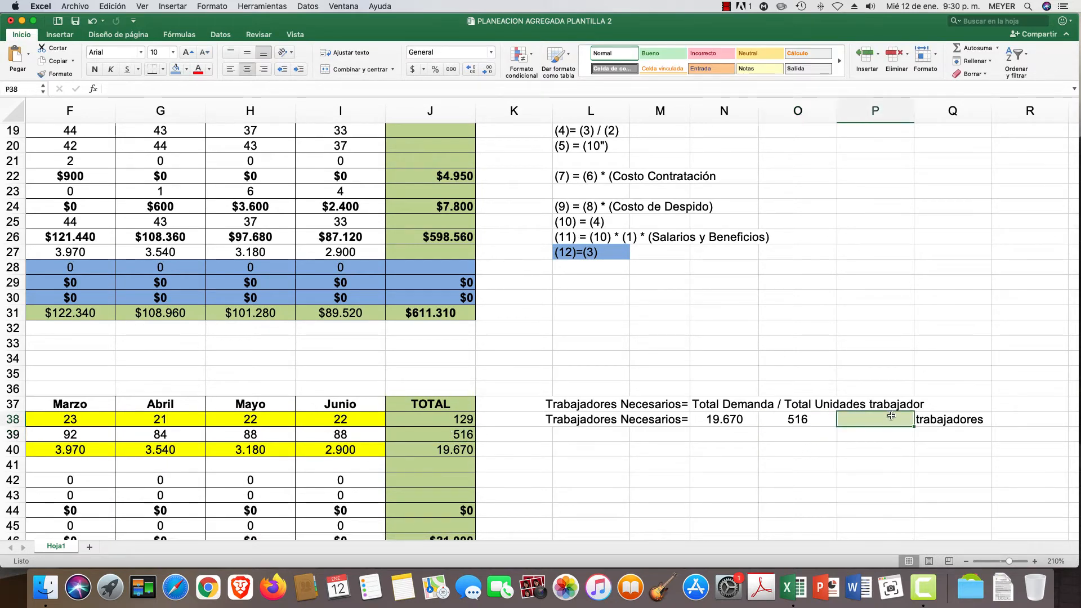
text(=)
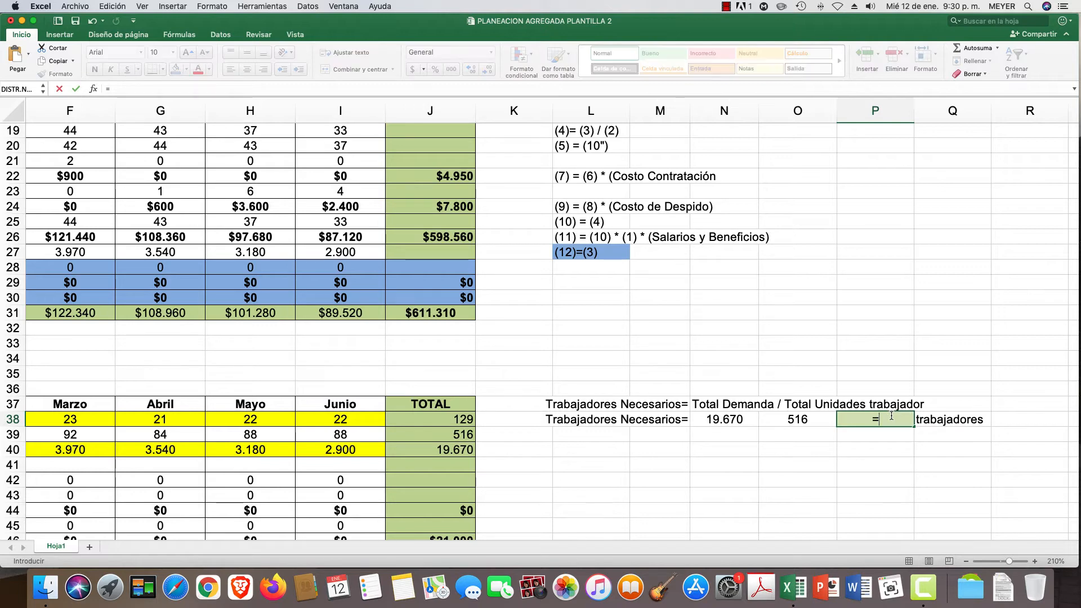
click(442, 451)
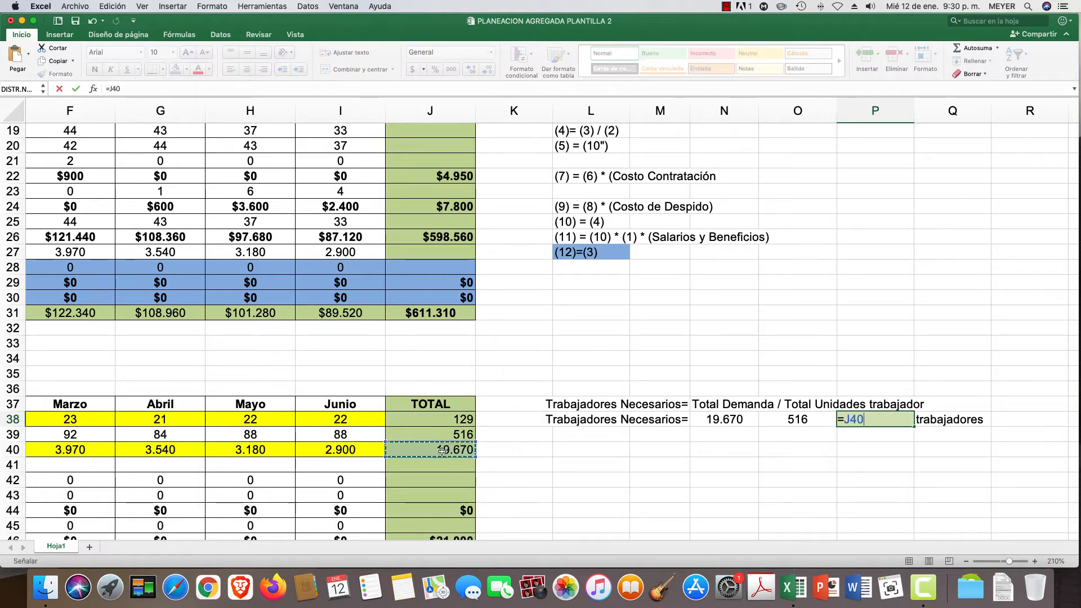
text(/)
click(448, 433)
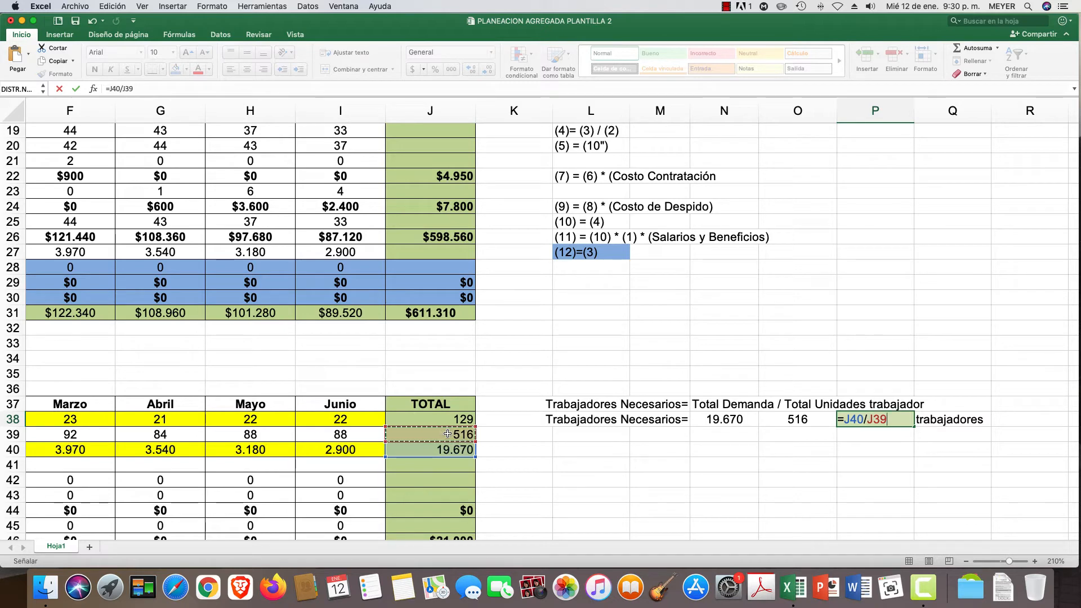
key(Return)
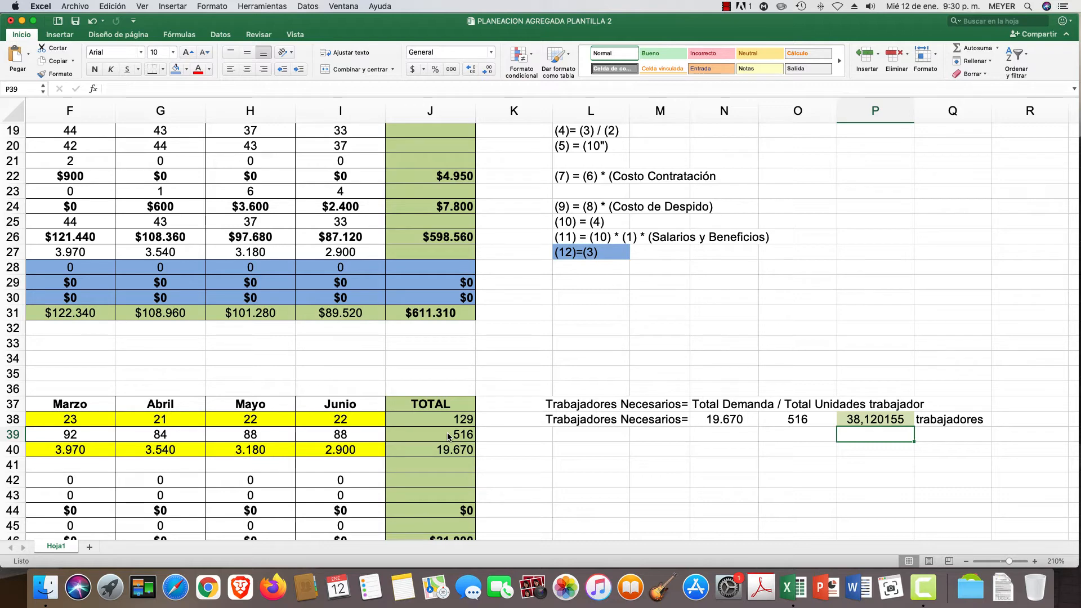
- Replace the required workers formula in P38 with =REDONDEAR.MAS(N38/O38;0) to round up to whole workers
key(Up)
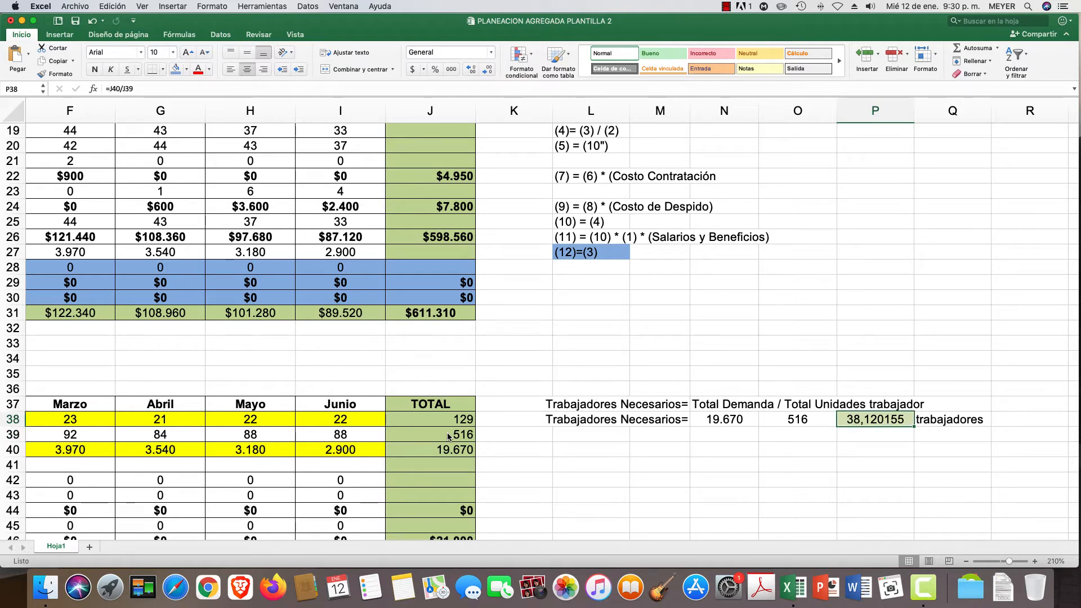
text(=)
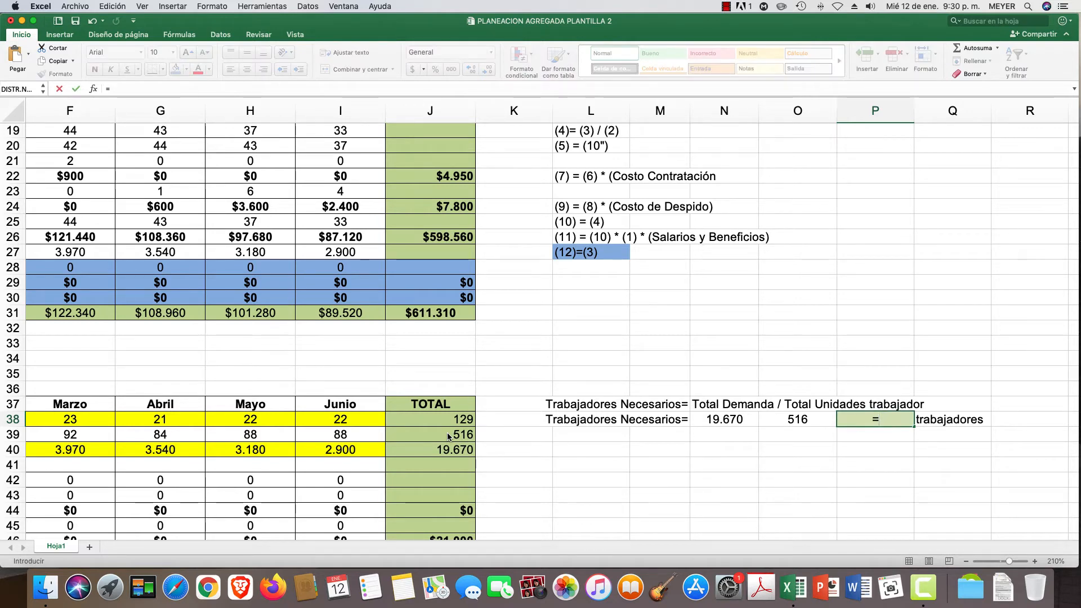
text(SI)
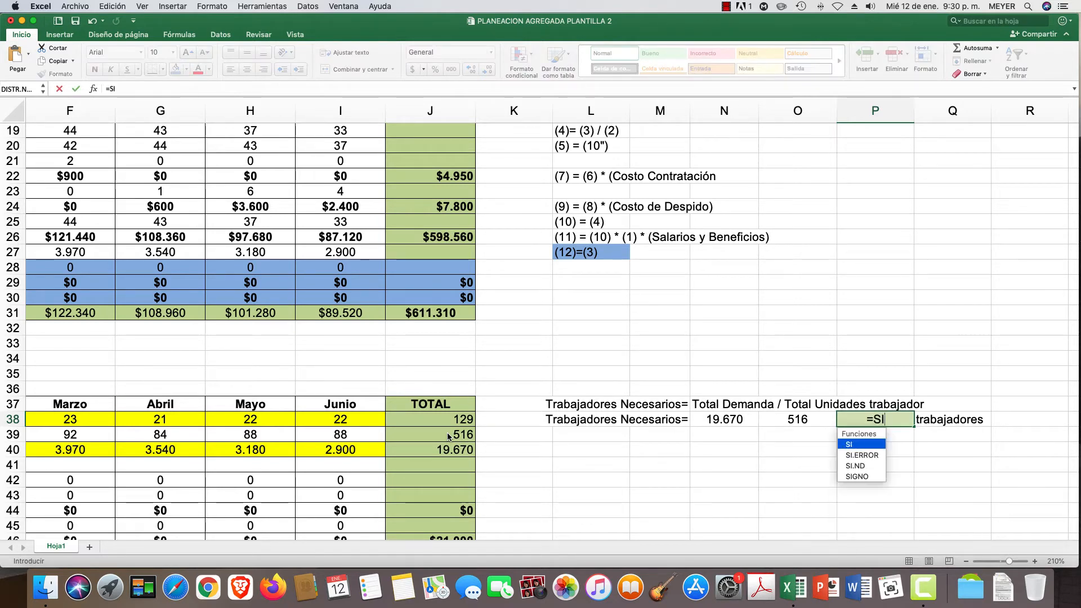
key(BackSpace)
key(BackSpace)
text(REDON)
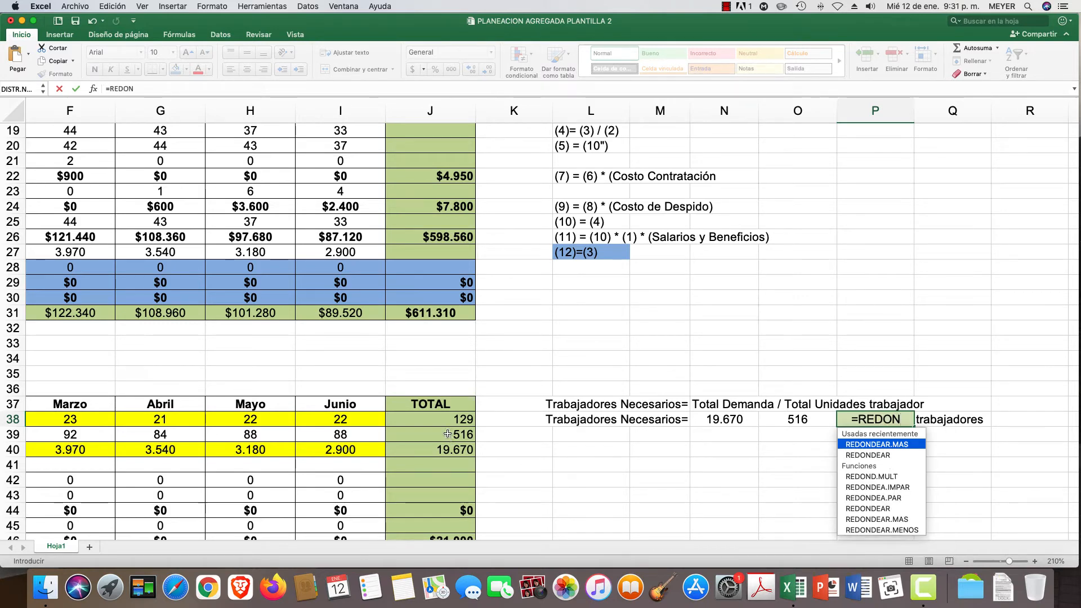
double_click(865, 445)
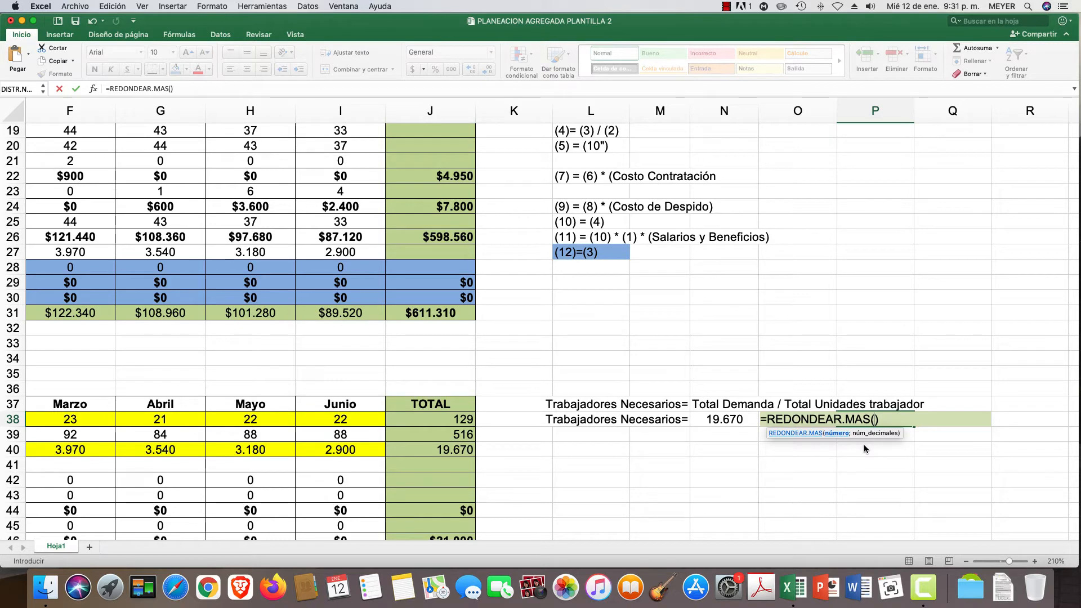
click(717, 419)
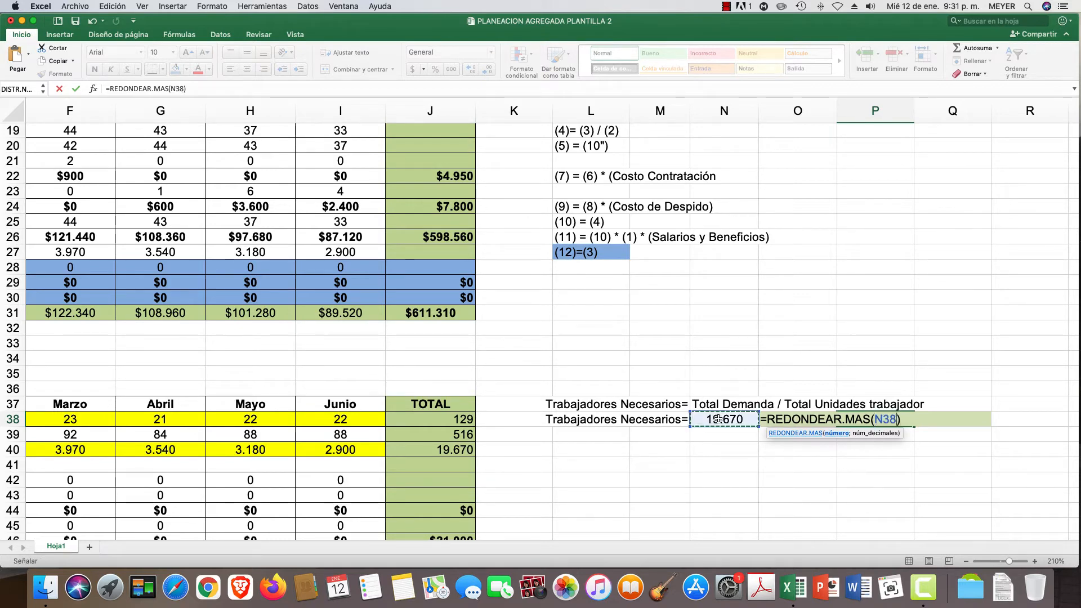
text(/)
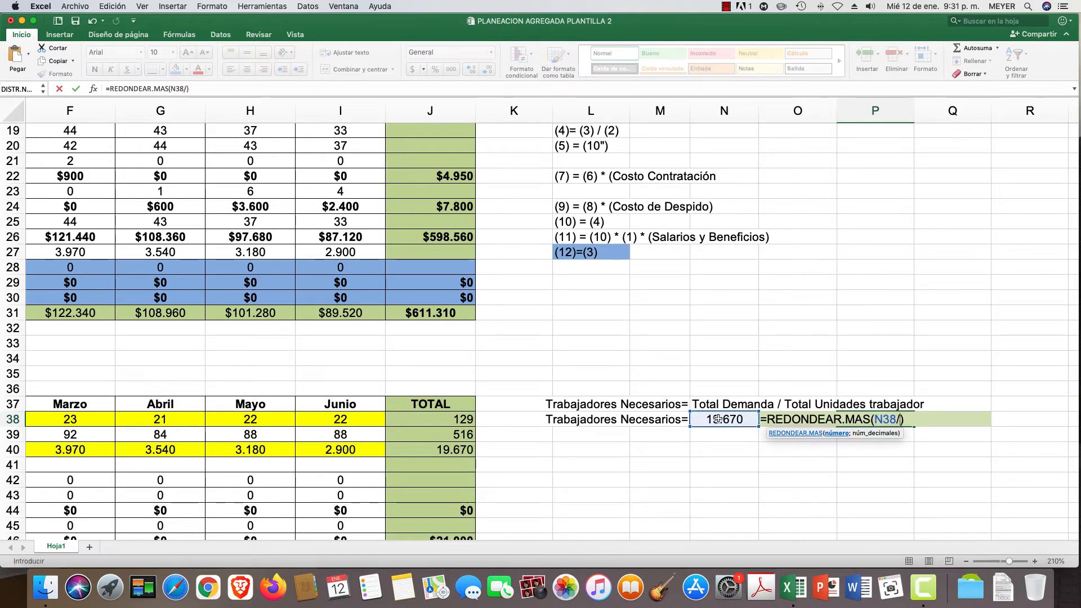
click(717, 420)
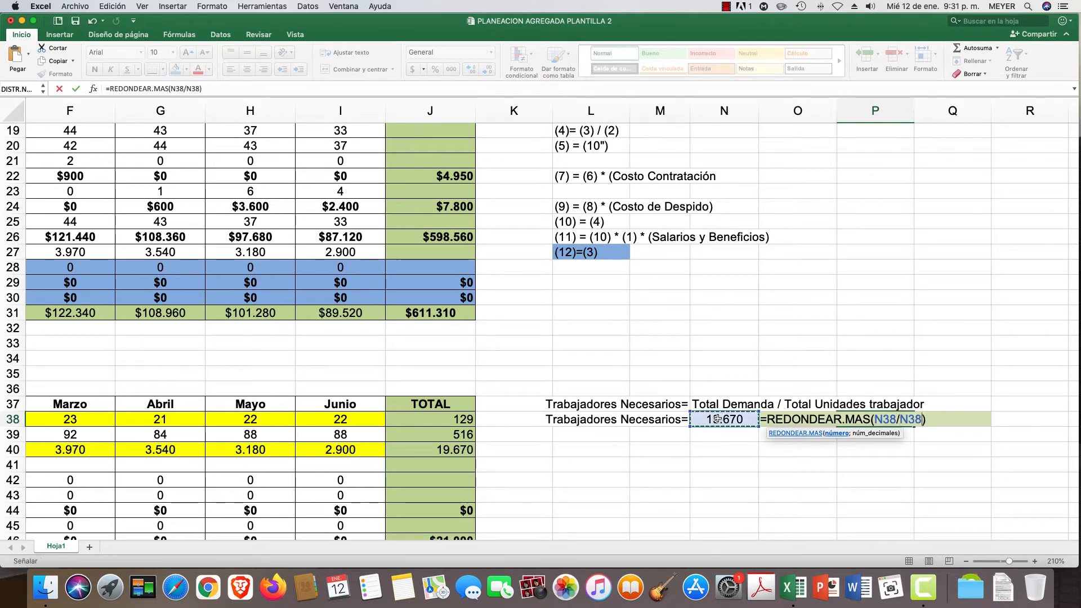
key(Right)
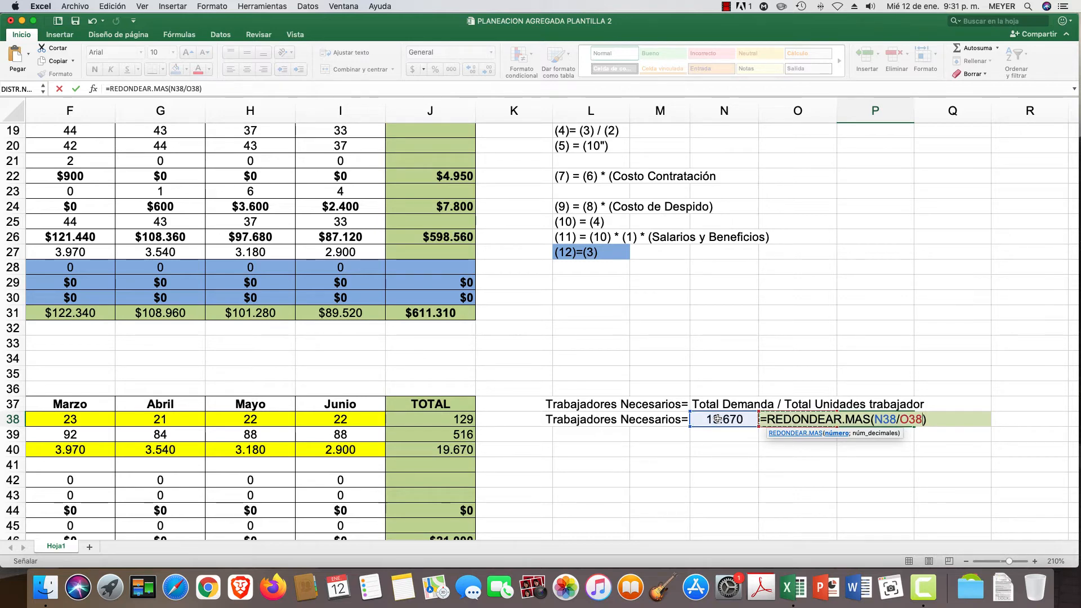
text(;)
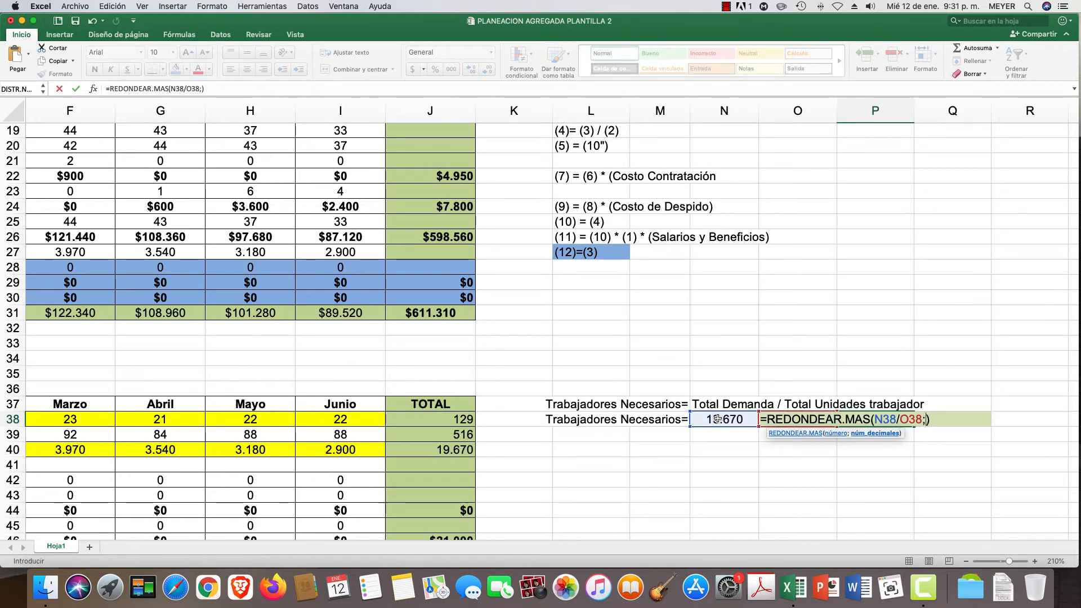
text(0)
key(Return)
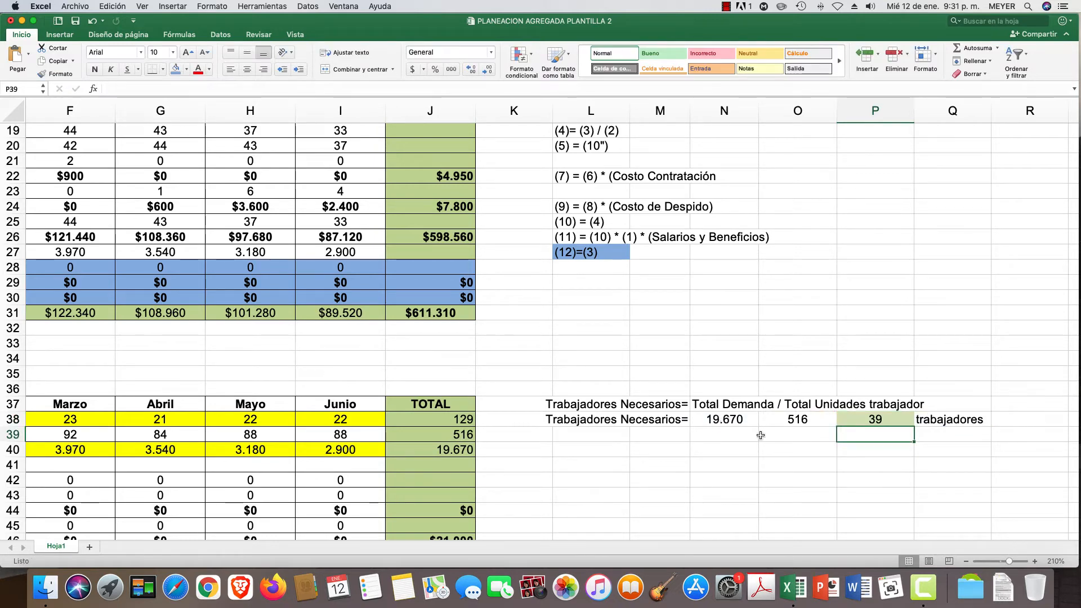
click(883, 422)
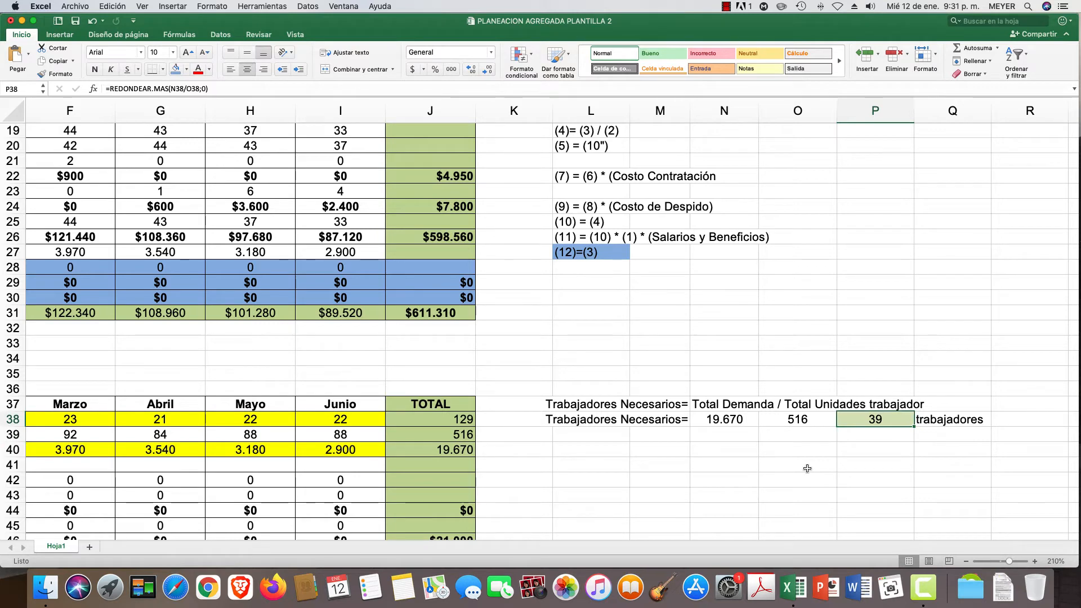
- Clear the contents of the units produced cells D49:I49 in the levelled workforce plan
scroll(808, 469, left, 3)
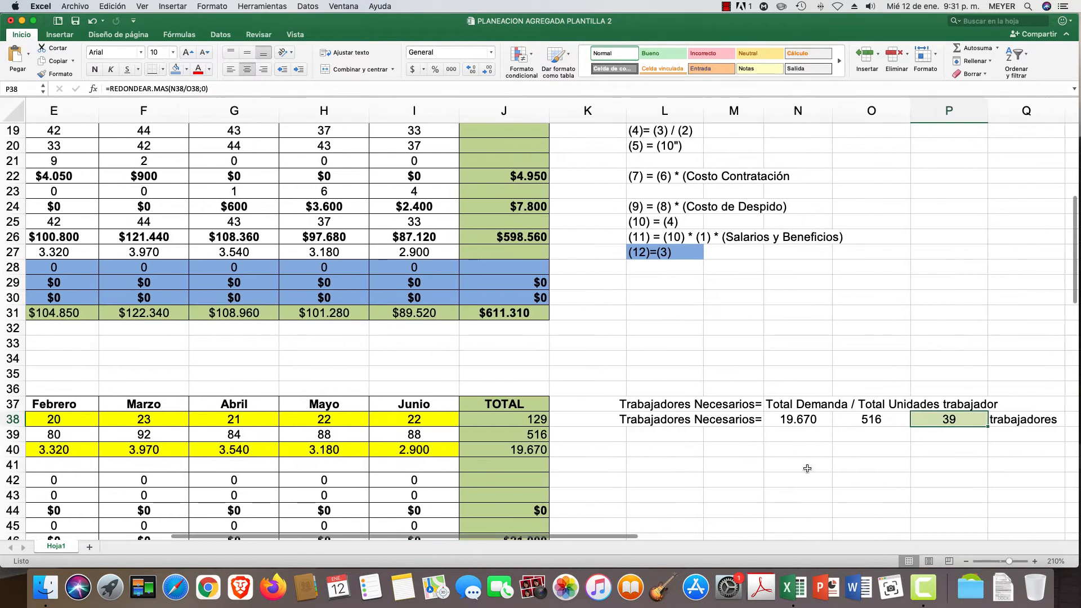
scroll(807, 468, down, 5)
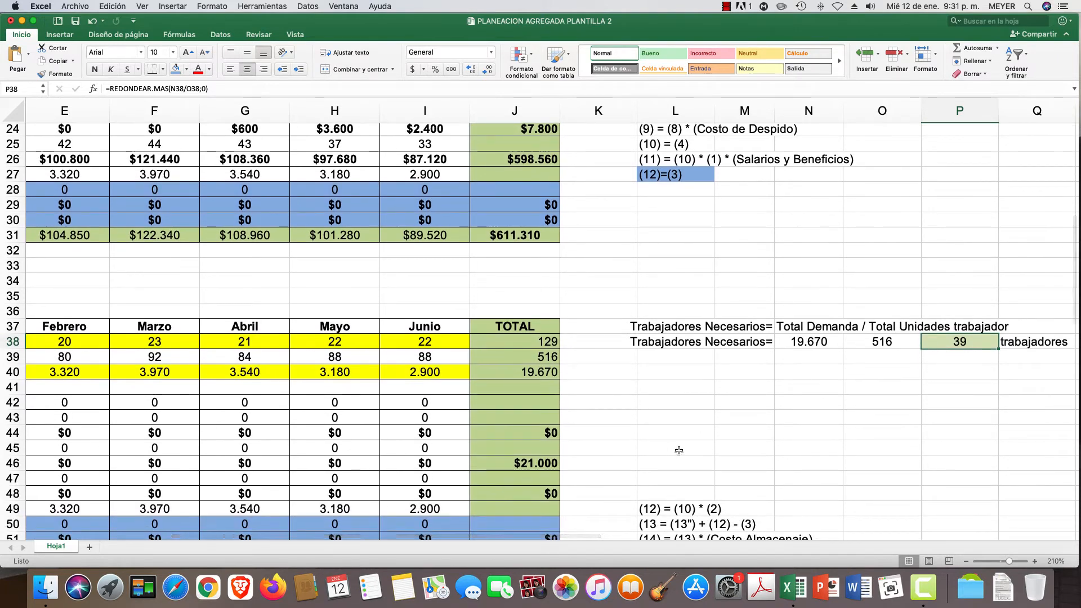
scroll(213, 436, left, 5)
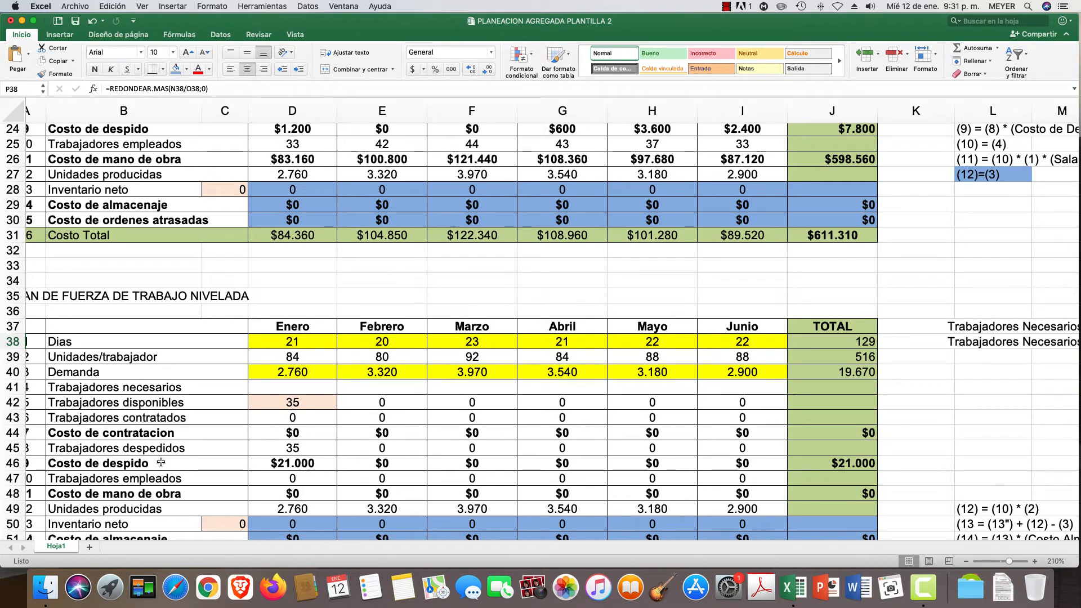
drag(283, 508, 708, 510)
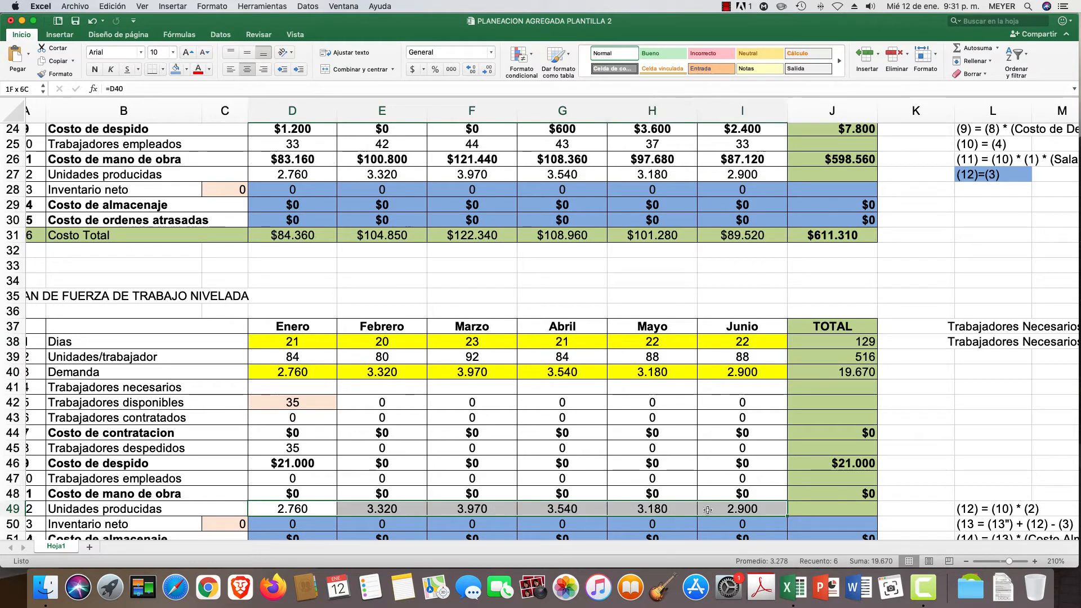
right_click(290, 511)
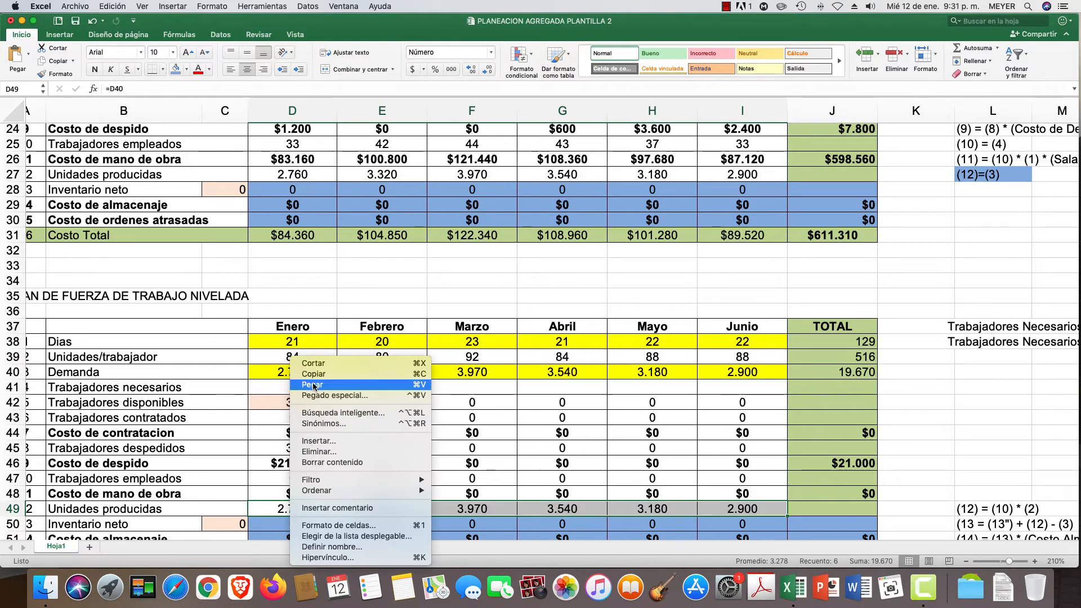
click(321, 462)
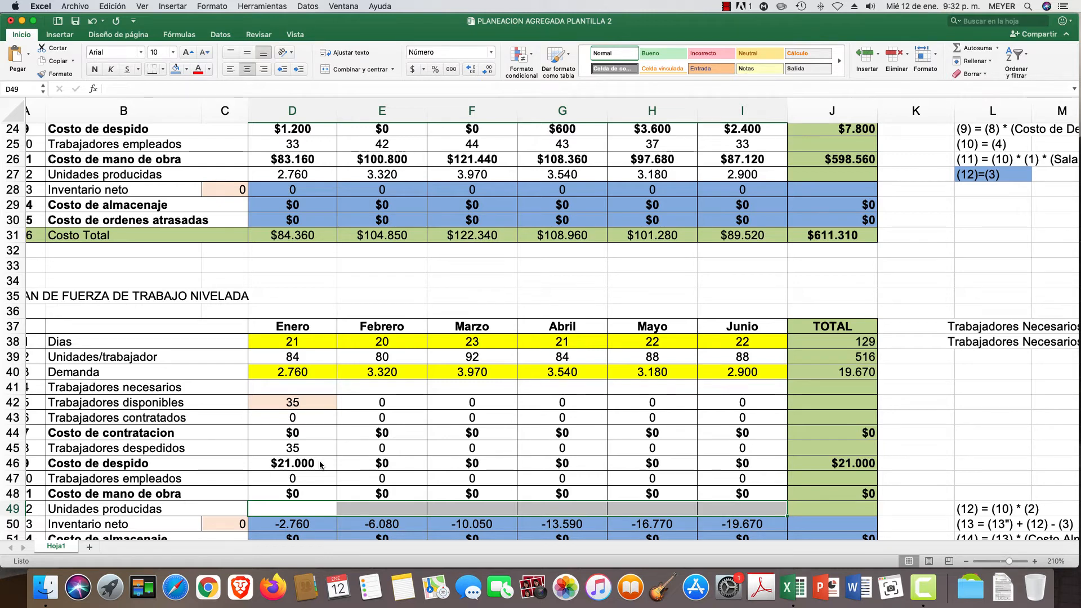
- Link January's required workers in D41 of the levelled workforce plan to the calculated number of workers with =P38
scroll(932, 407, right, 1)
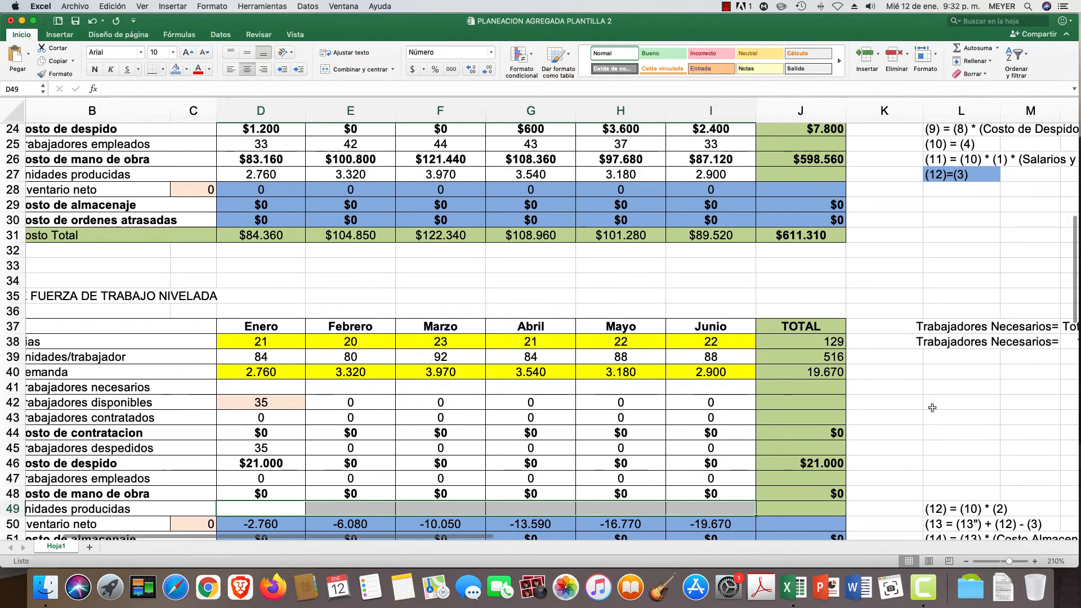
scroll(932, 408, left, 1)
scroll(932, 407, right, 5)
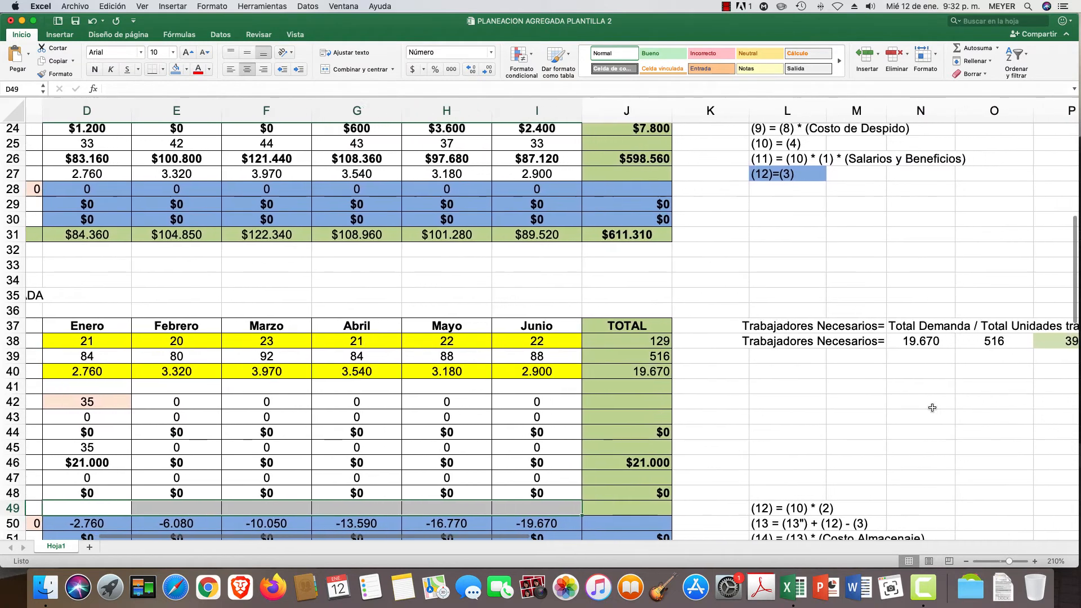
scroll(700, 408, left, 5)
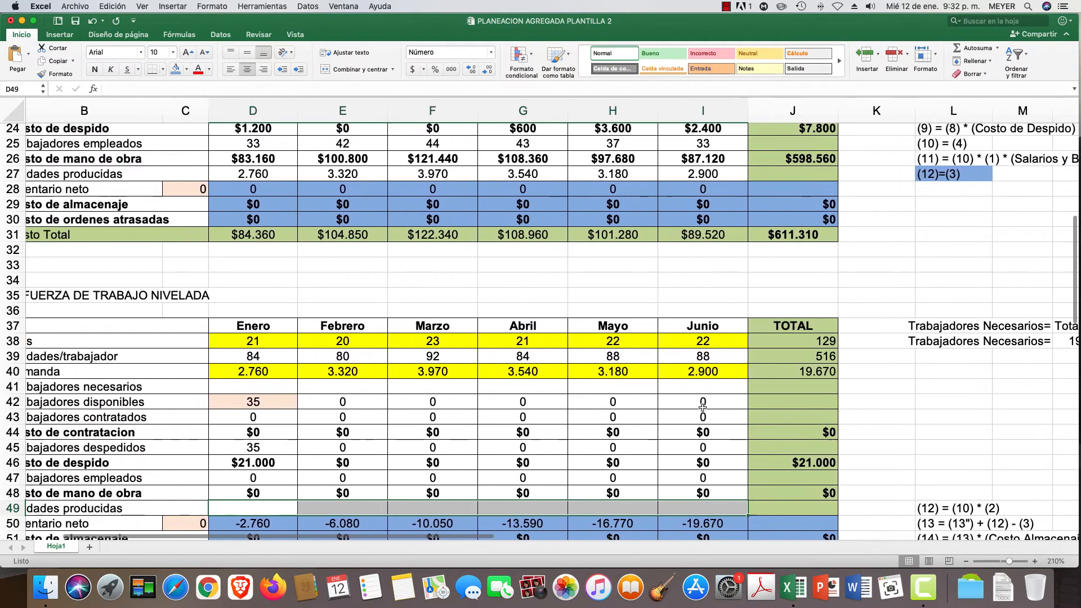
click(310, 387)
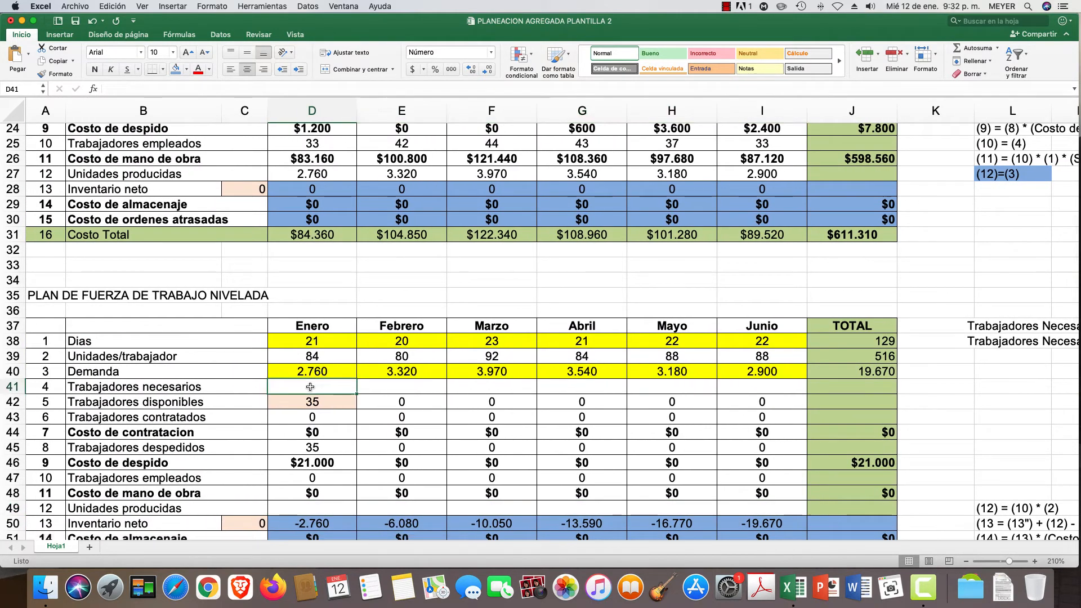
text(=)
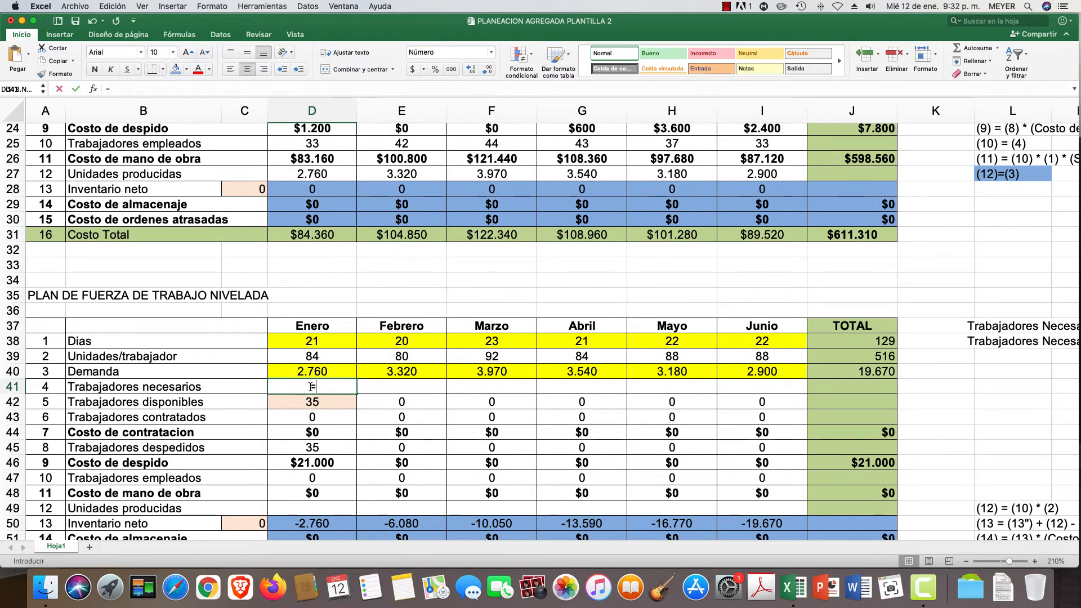
scroll(362, 380, right, 10)
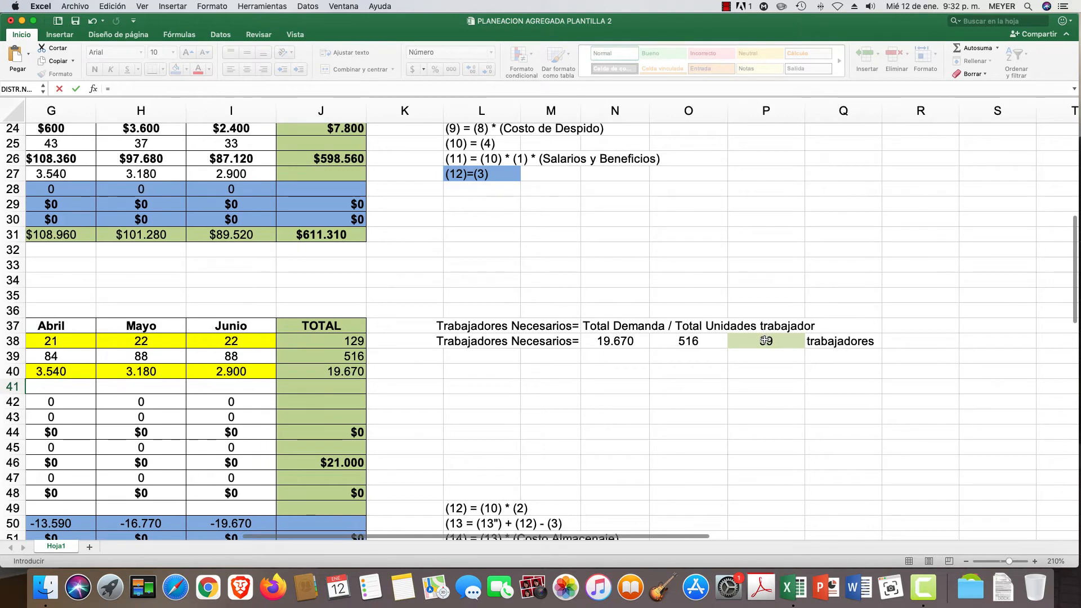
click(764, 339)
key(Return)
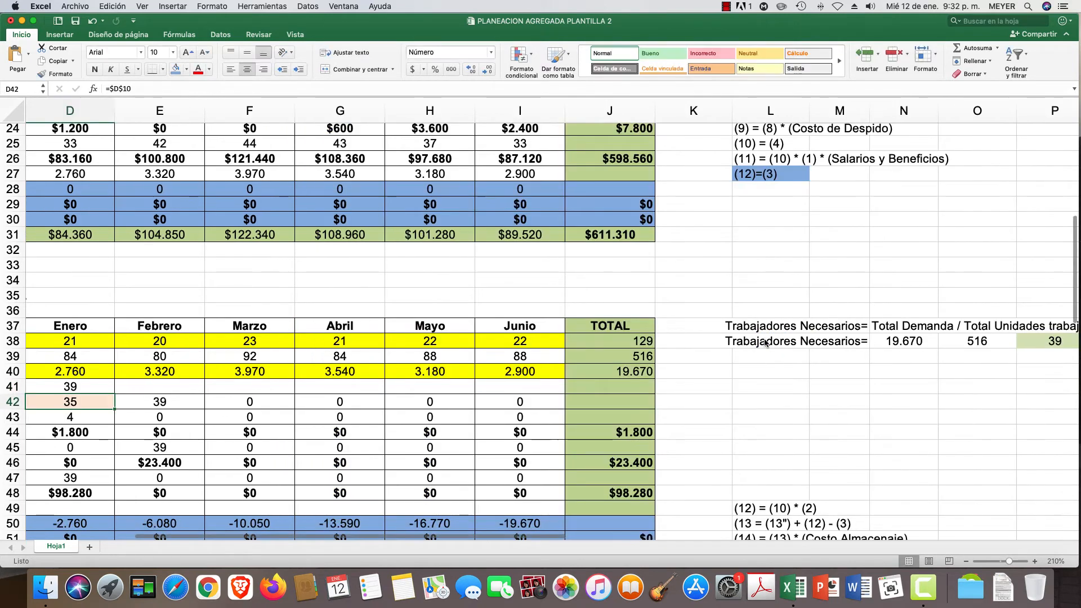
click(68, 387)
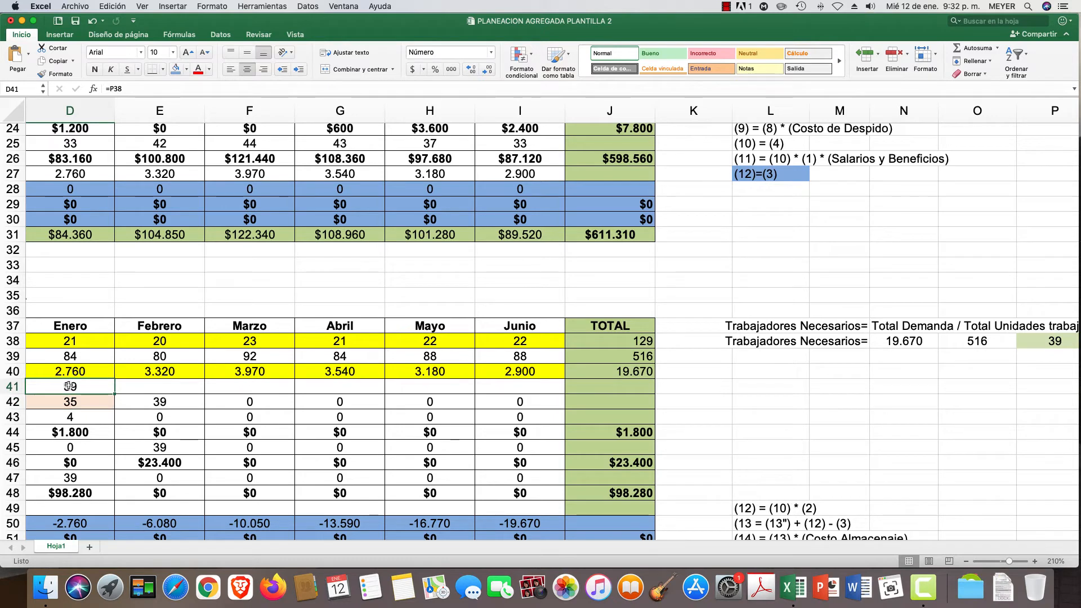
- Make January's required workers reference in D41 absolute so the formula reads =$P$38
scroll(69, 386, left, 5)
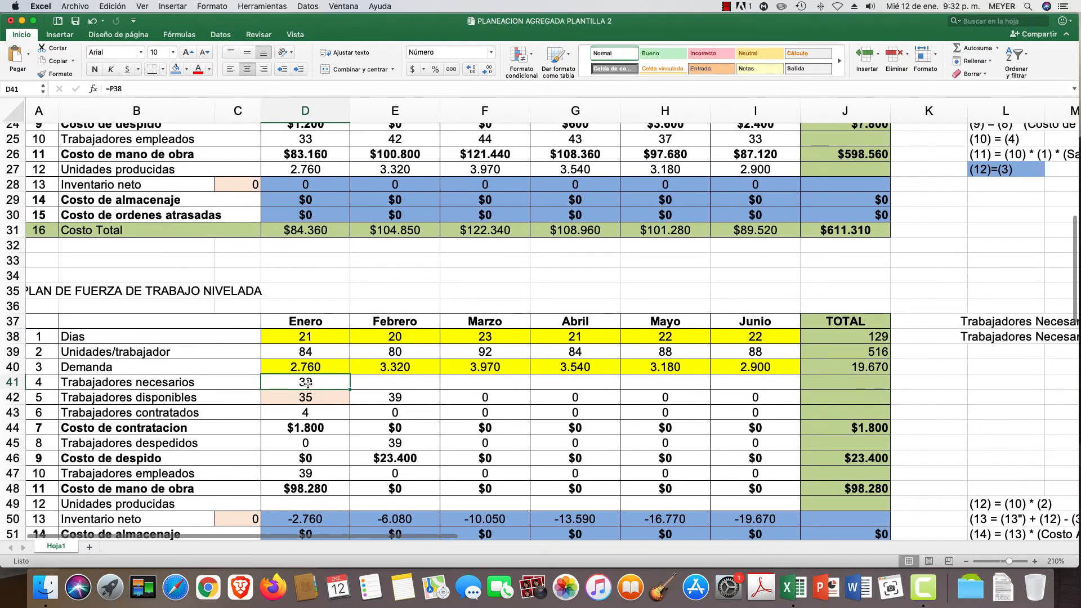
double_click(305, 382)
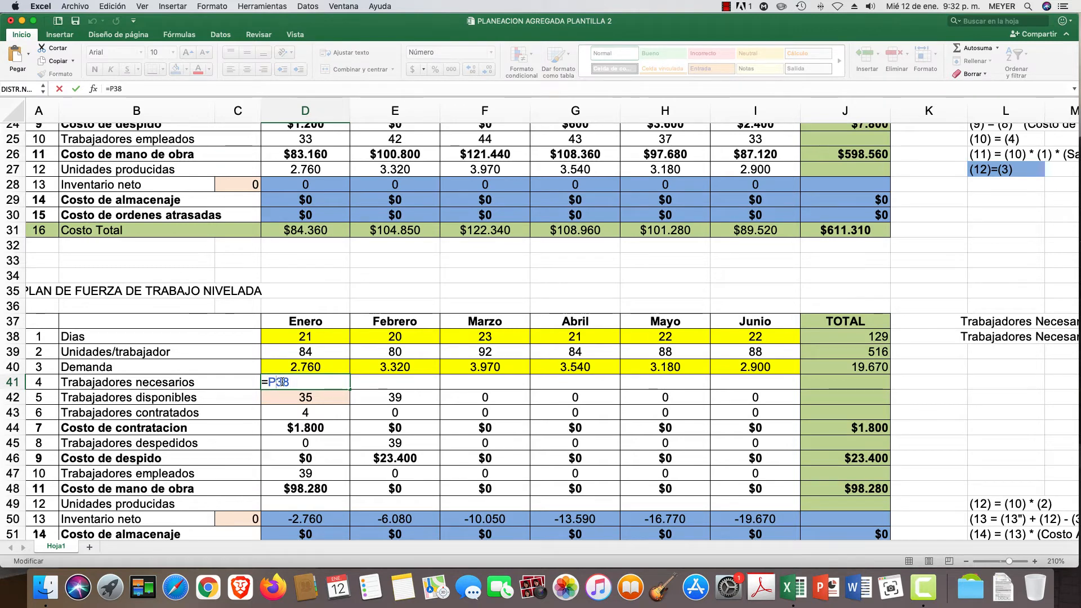
key(F4)
key(Return)
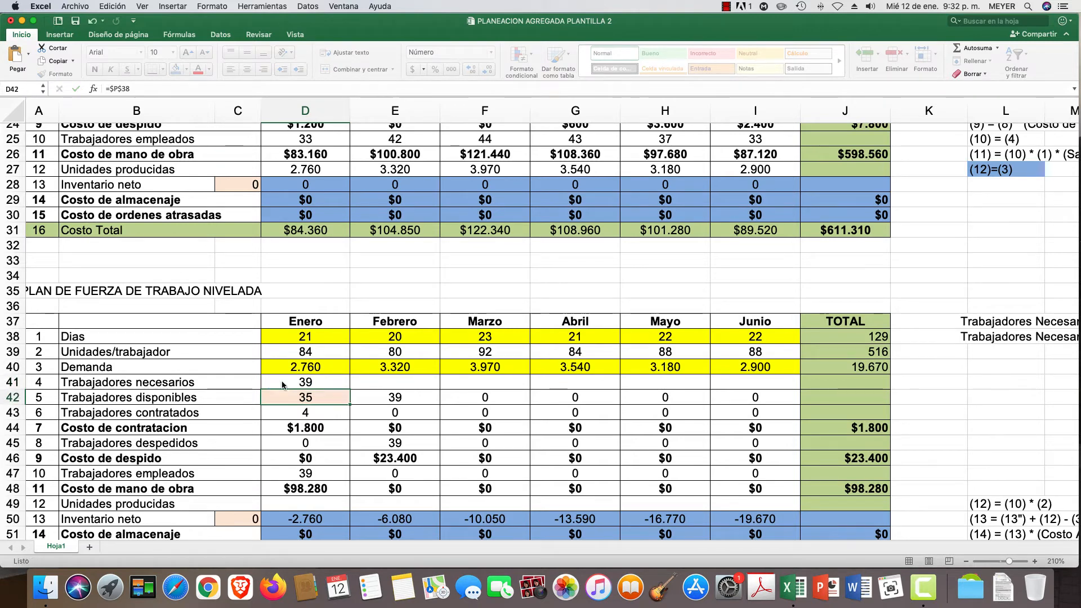
- Copy the required workers formula from D41 across February to June, through I41
click(305, 382)
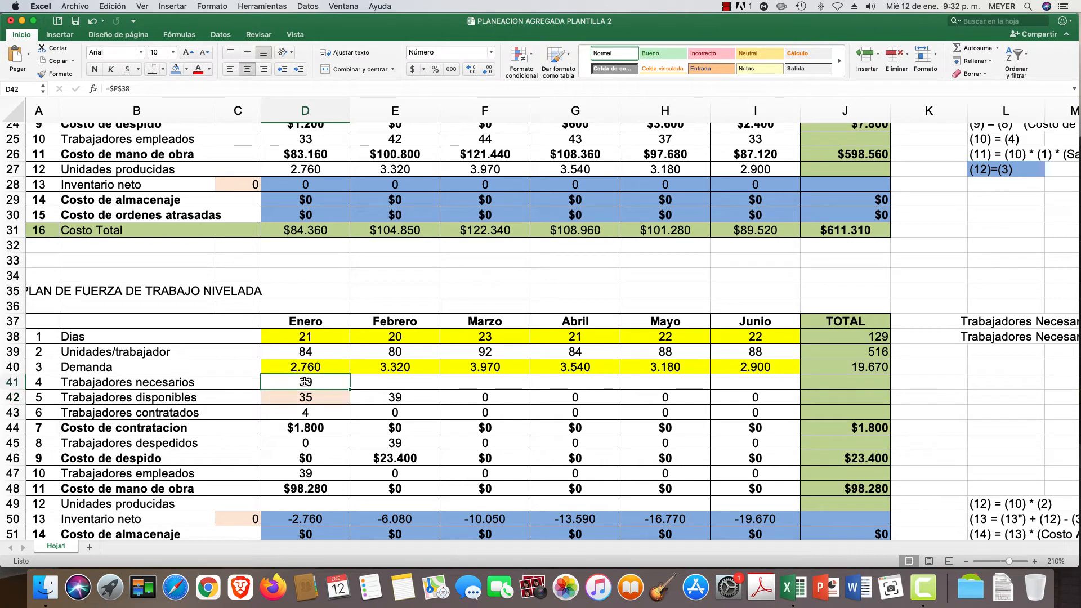
drag(349, 389, 763, 390)
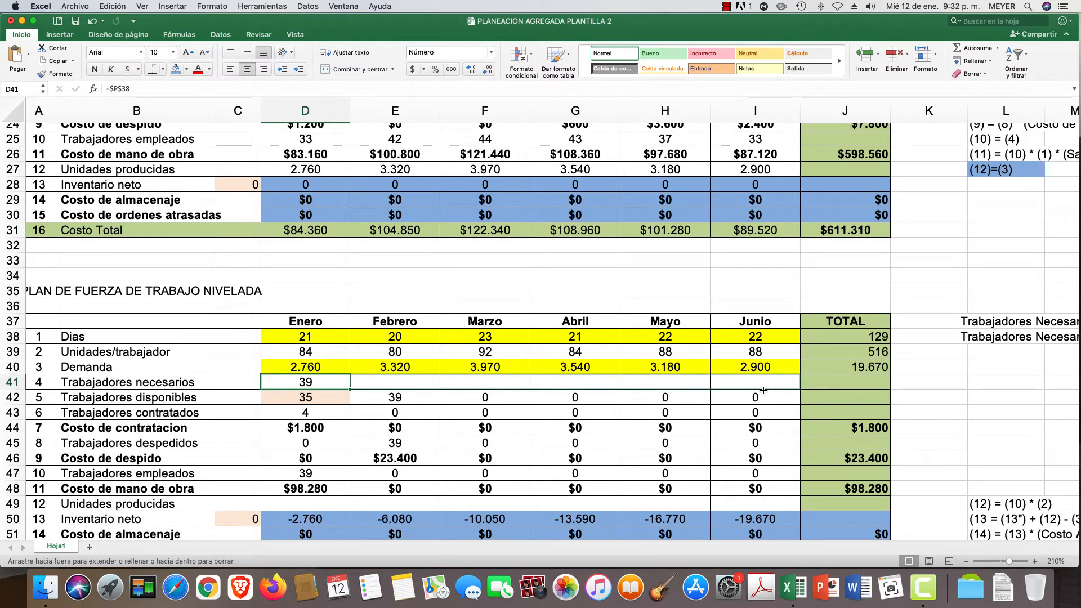
drag(763, 390, 762, 390)
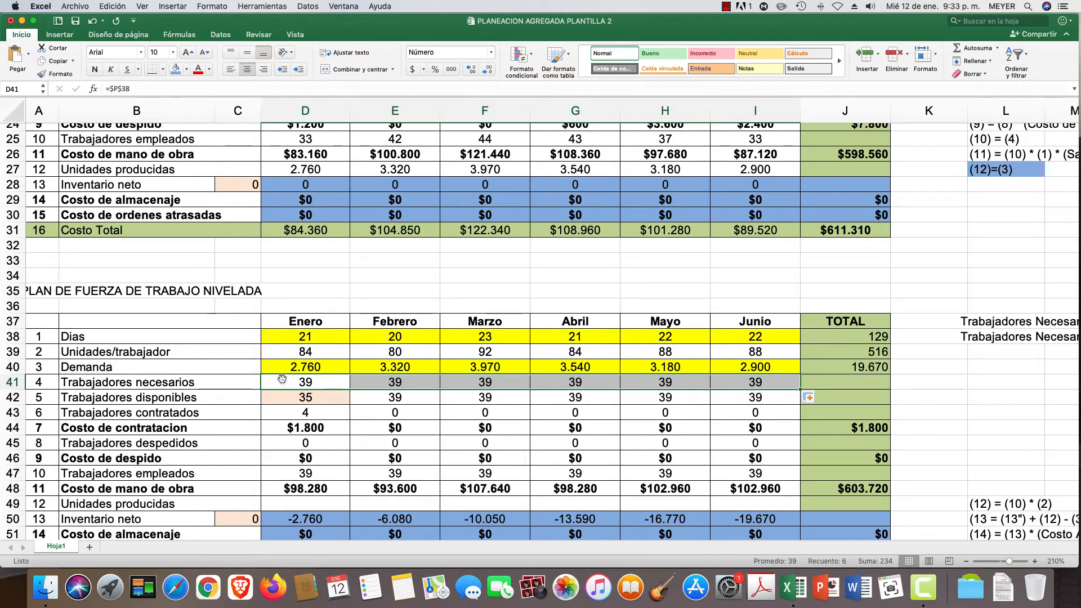
- Shade the required workers row D41:J41 blue and fill the net inventory, storage and backorder cost cells D50:J52 with white
drag(281, 378, 824, 380)
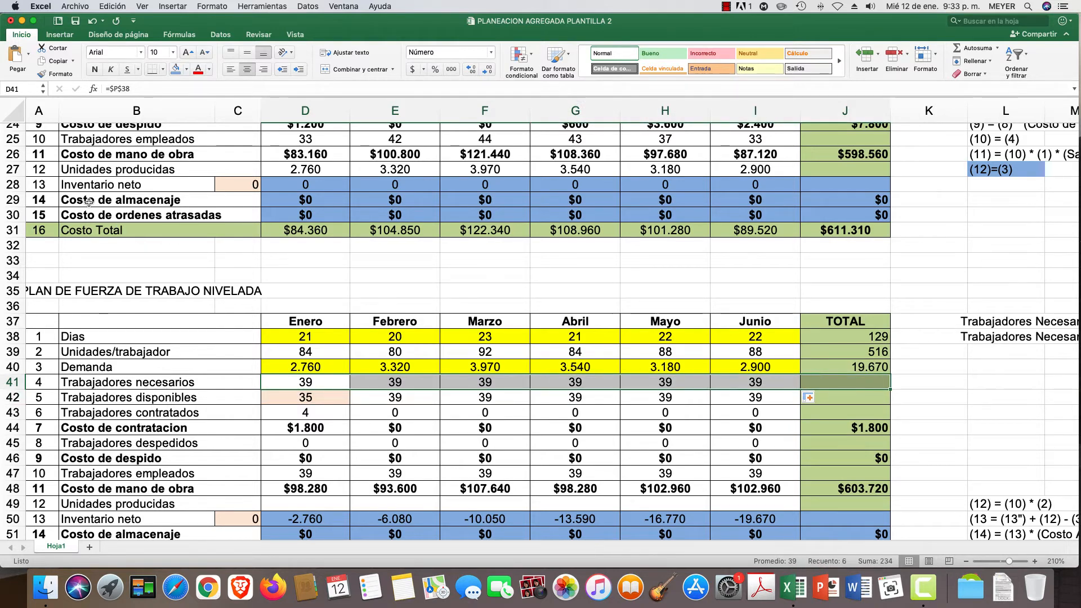
click(174, 68)
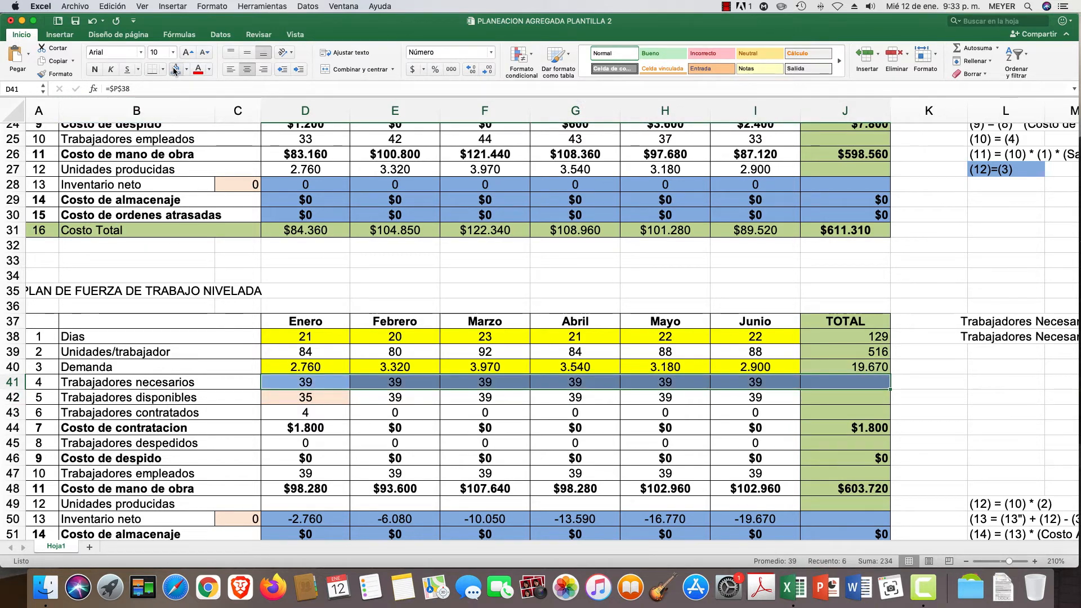
scroll(278, 348, down, 5)
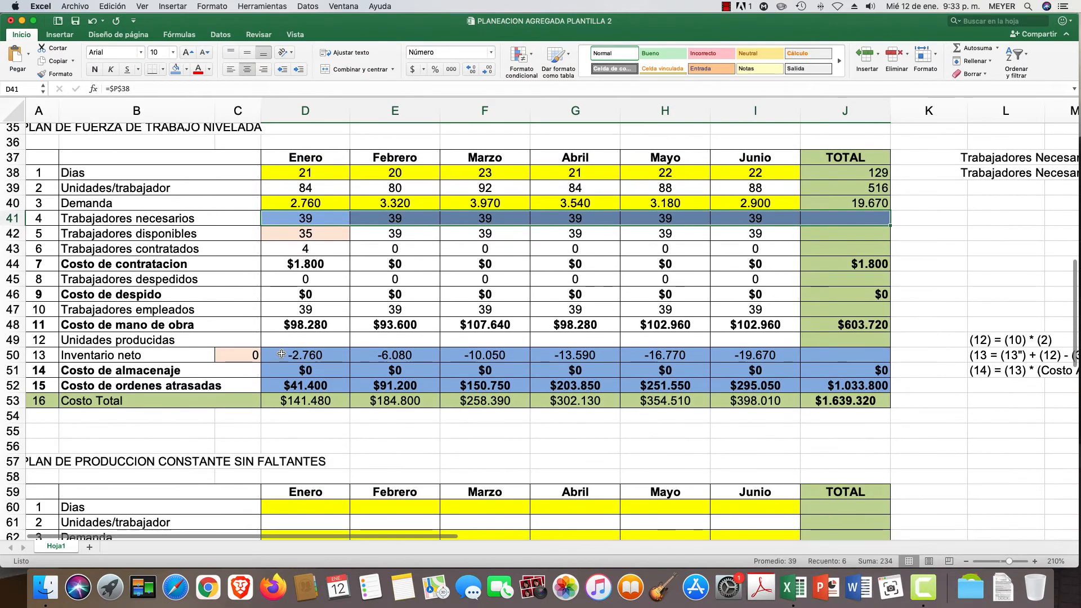
drag(280, 353, 839, 387)
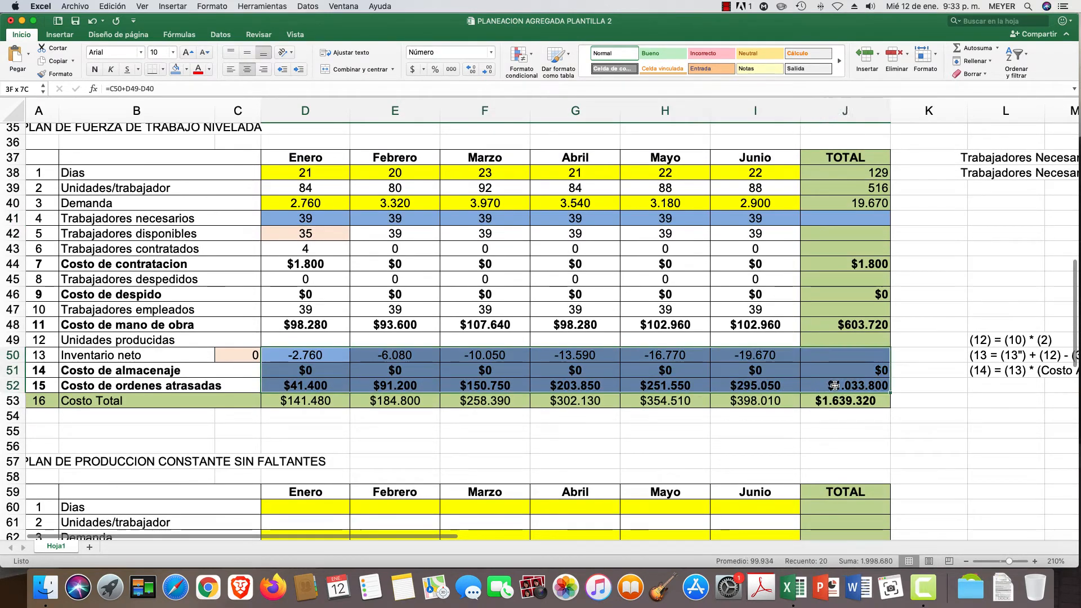
click(187, 69)
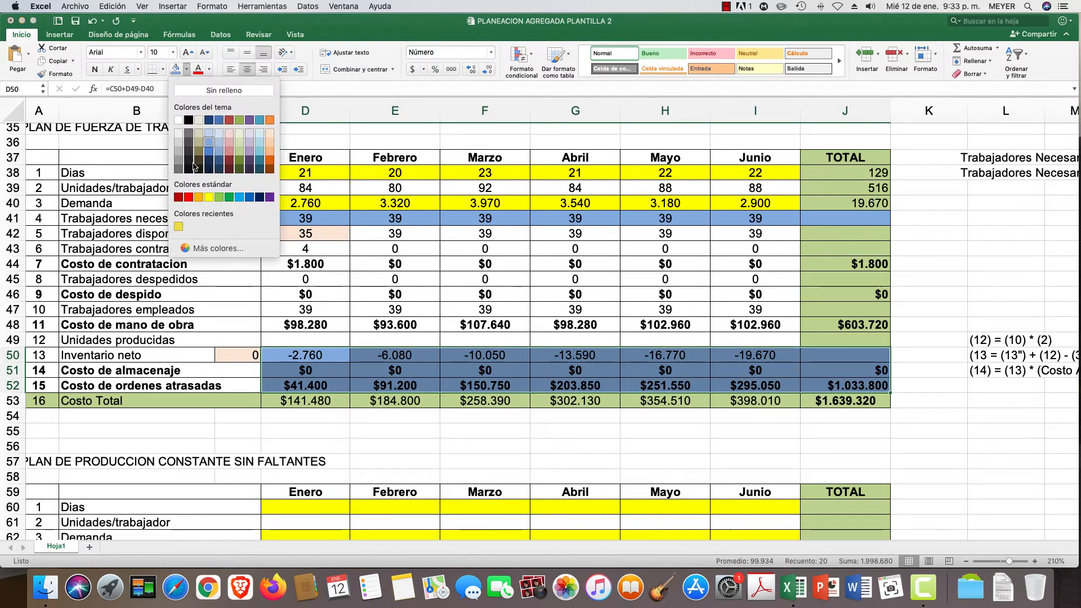
click(178, 120)
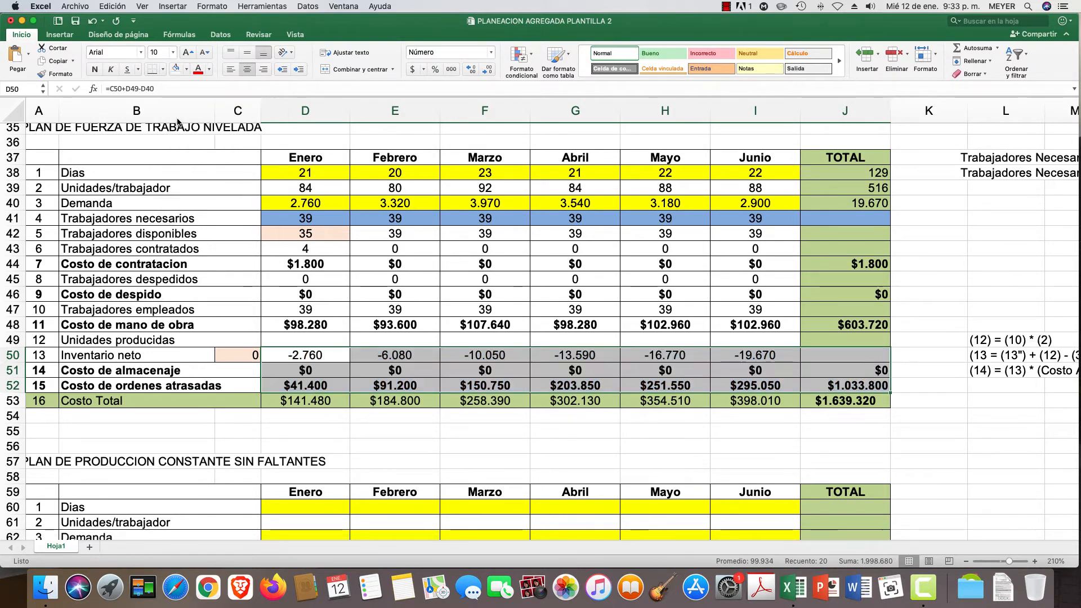
- Open the fill colour choices for the total column cells J50:J52 of the levelled workforce plan
click(804, 448)
click(837, 352)
drag(837, 353, 837, 386)
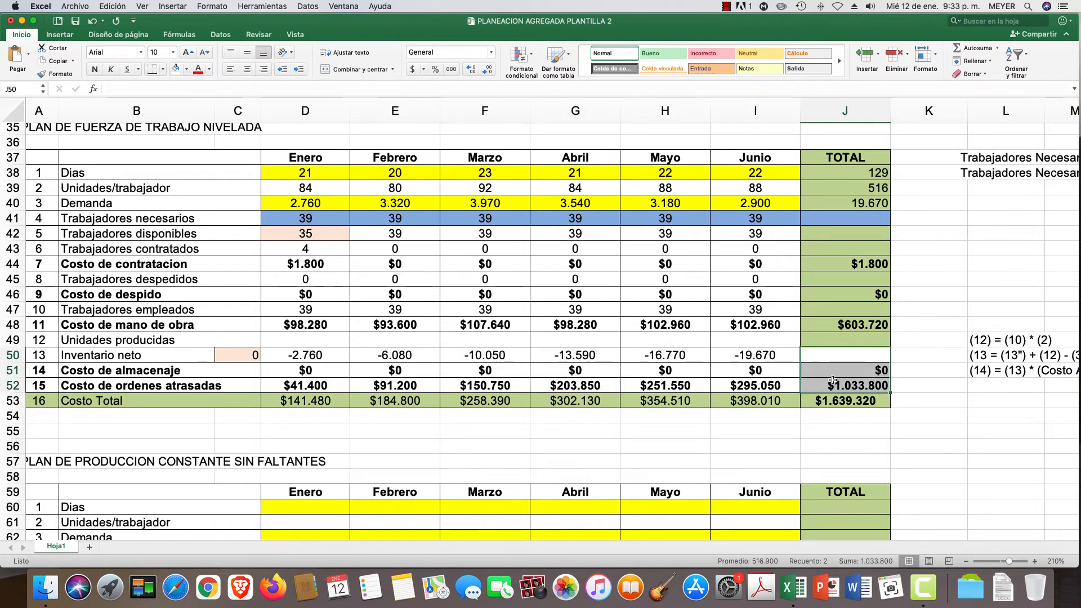
click(186, 69)
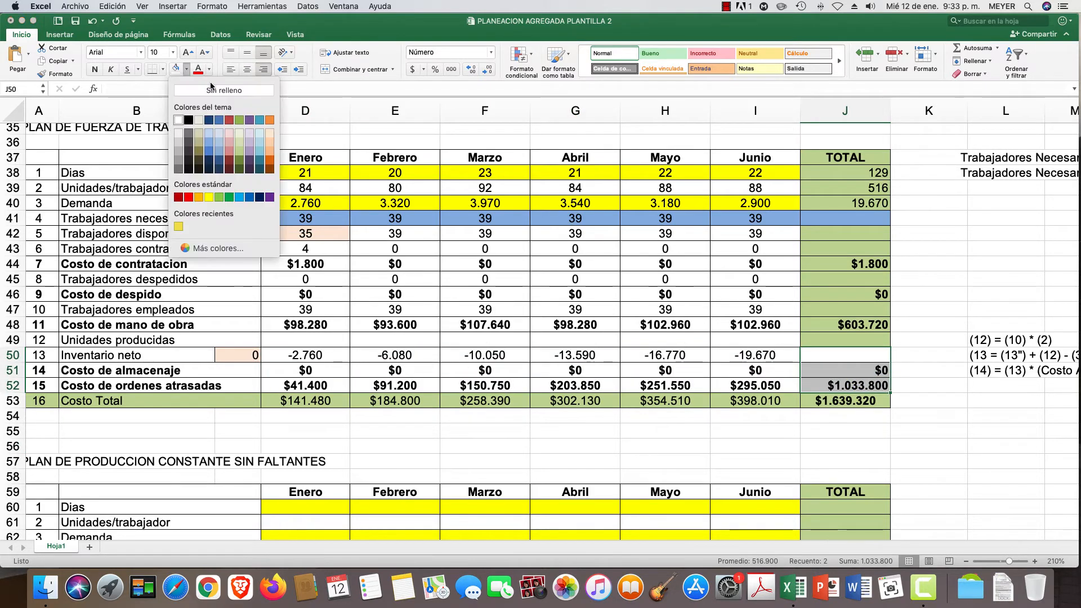
- Fill the TOTAL cells J50:J52 with the same medium green used in the rest of the TOTAL column
click(239, 144)
click(584, 432)
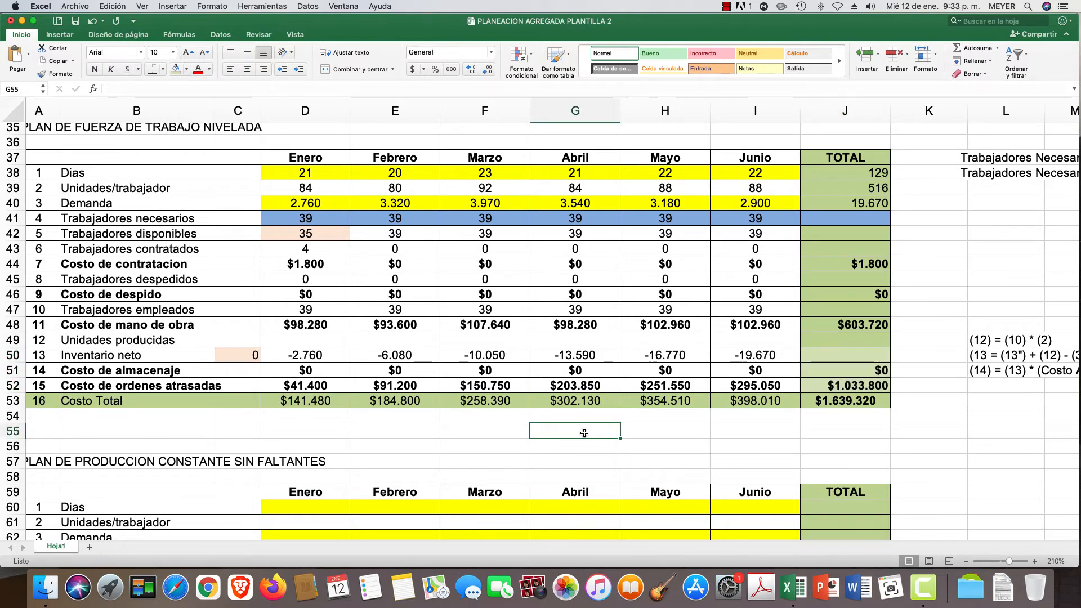
drag(824, 355, 821, 379)
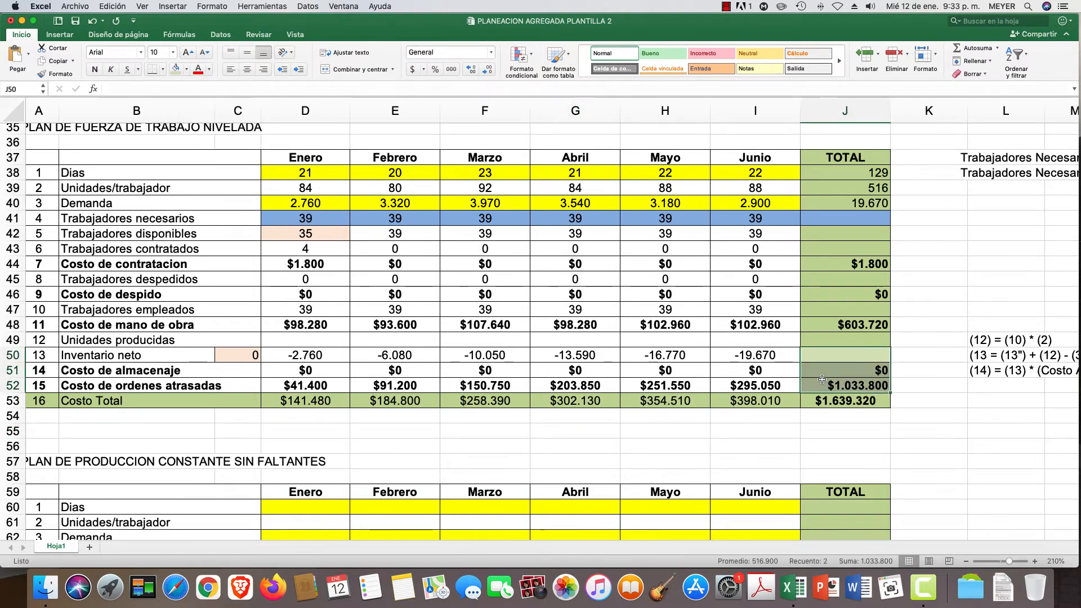
click(187, 69)
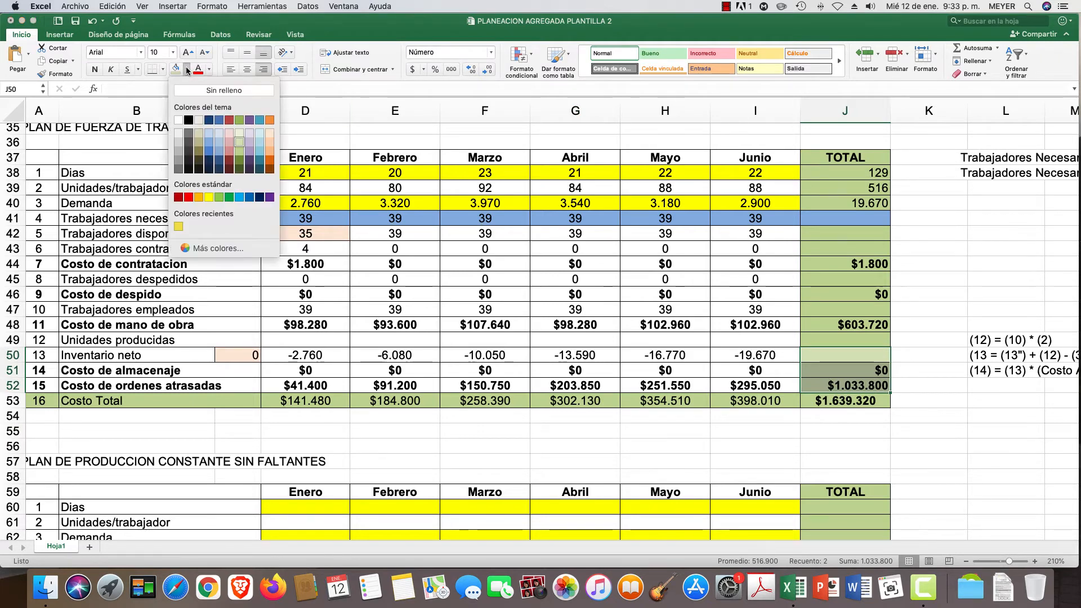
click(240, 153)
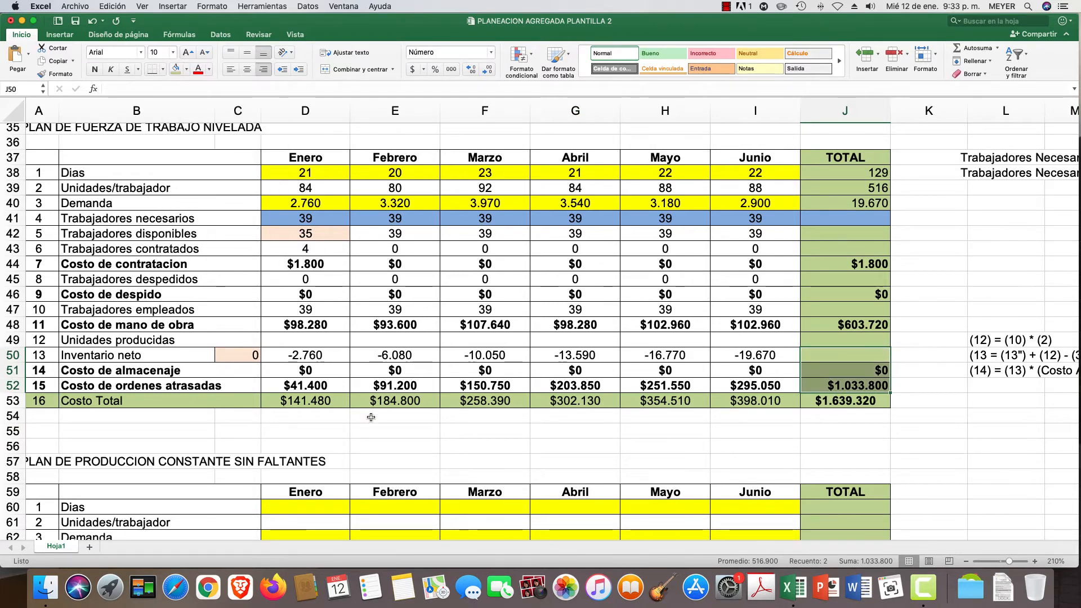
click(345, 433)
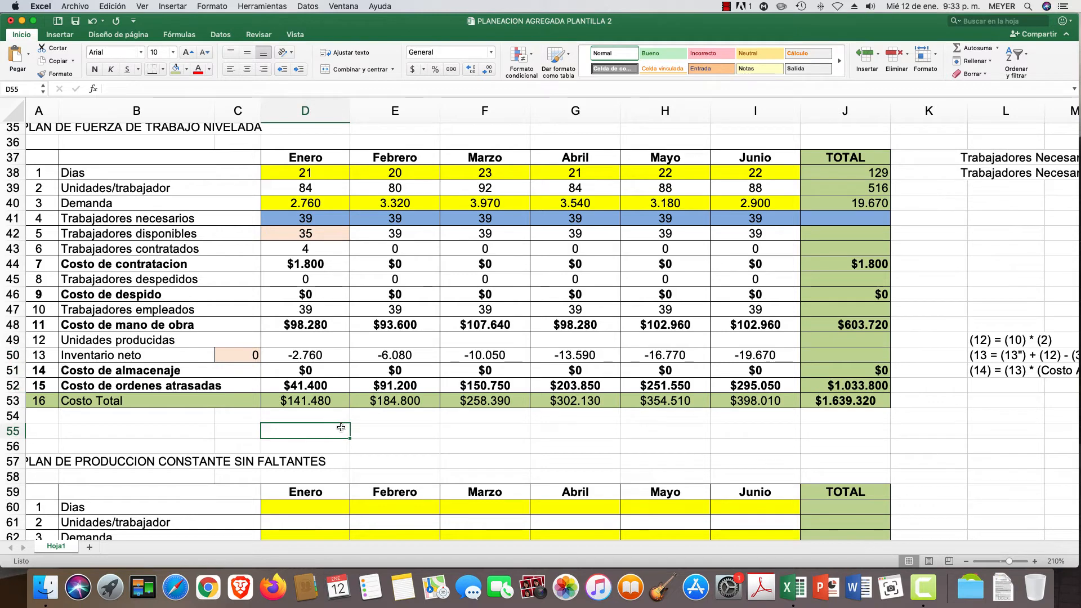
- Shade the Trabajadores empleados row of the levelled workforce plan, D47:J47, in the same green
scroll(206, 220, up, 1)
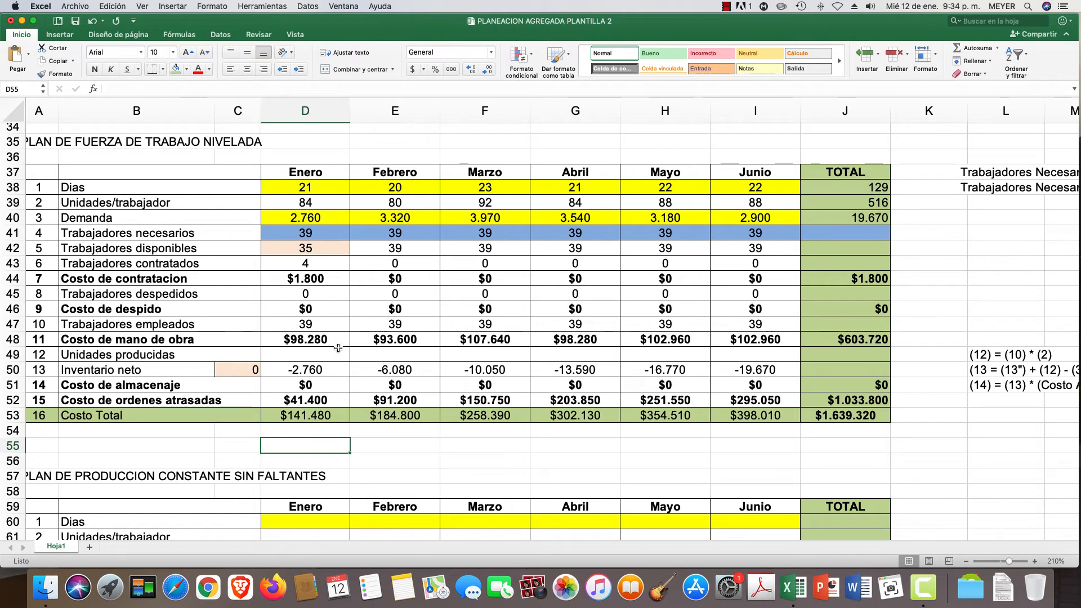
drag(293, 324, 827, 326)
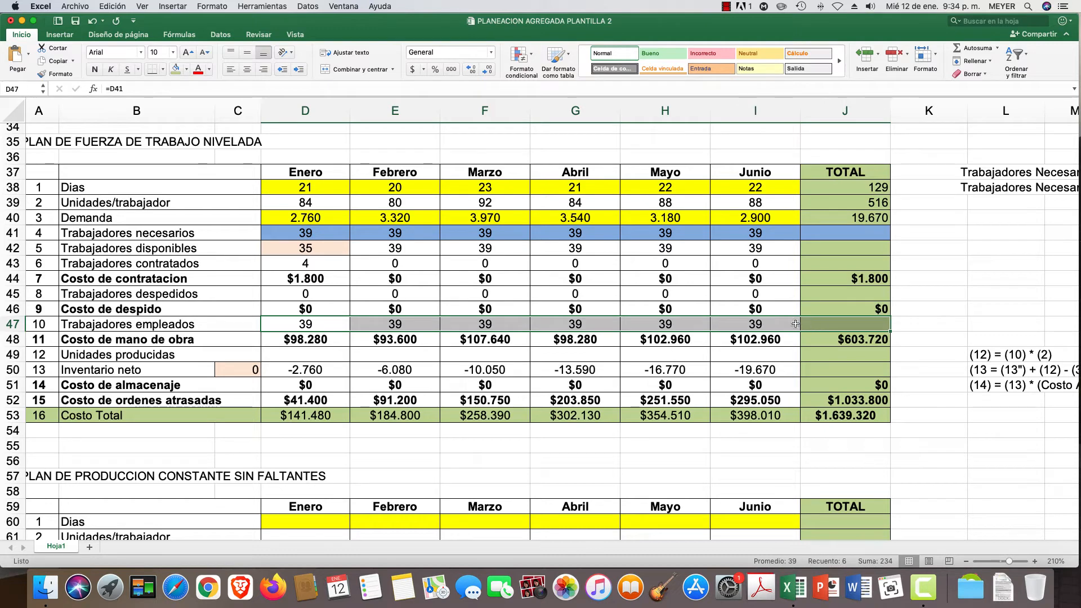
click(175, 69)
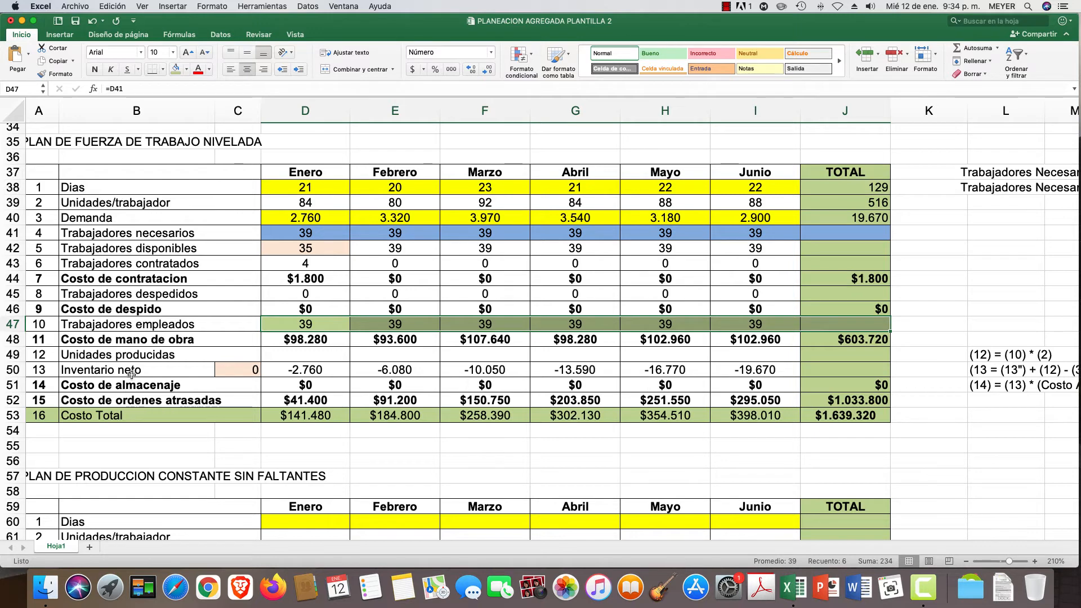
- Hide rows 13 to 32, covering the PLAN DE INVENTARIO CERO table and the blank row below it
click(308, 357)
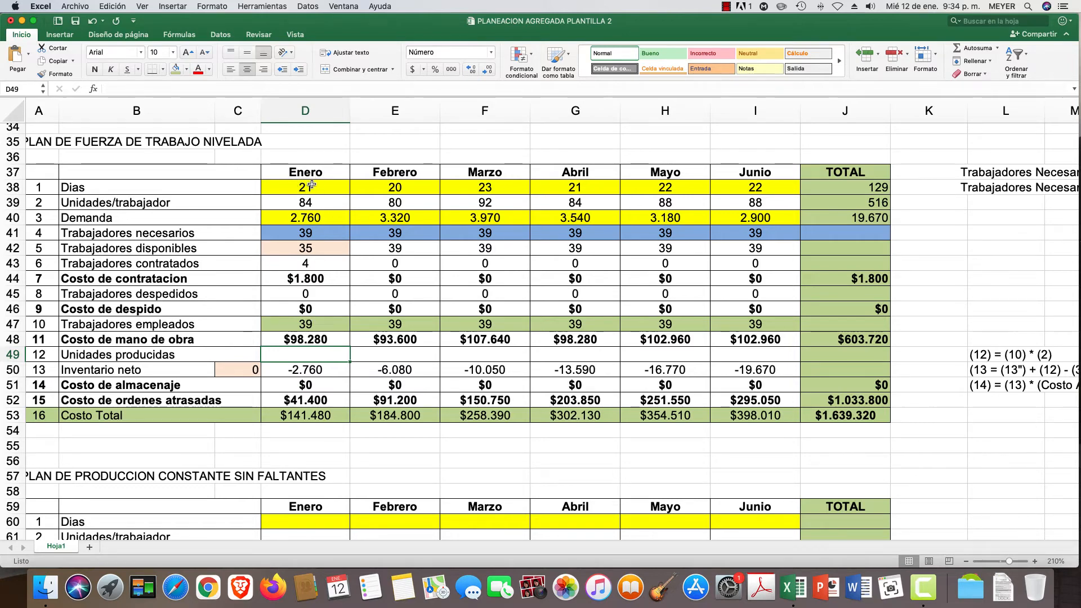
scroll(311, 184, up, 15)
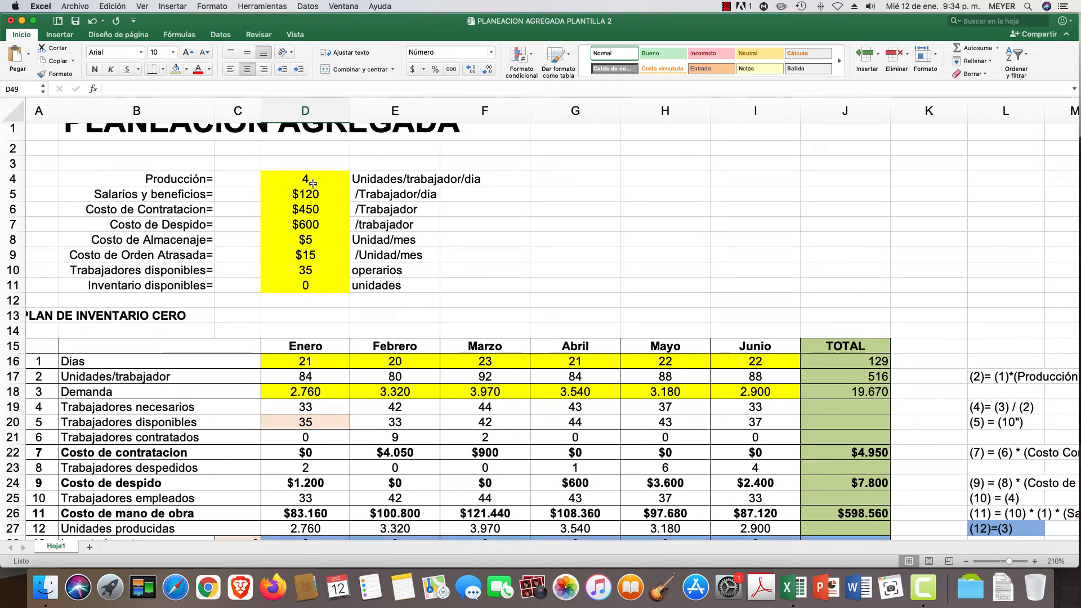
scroll(313, 183, down, 3)
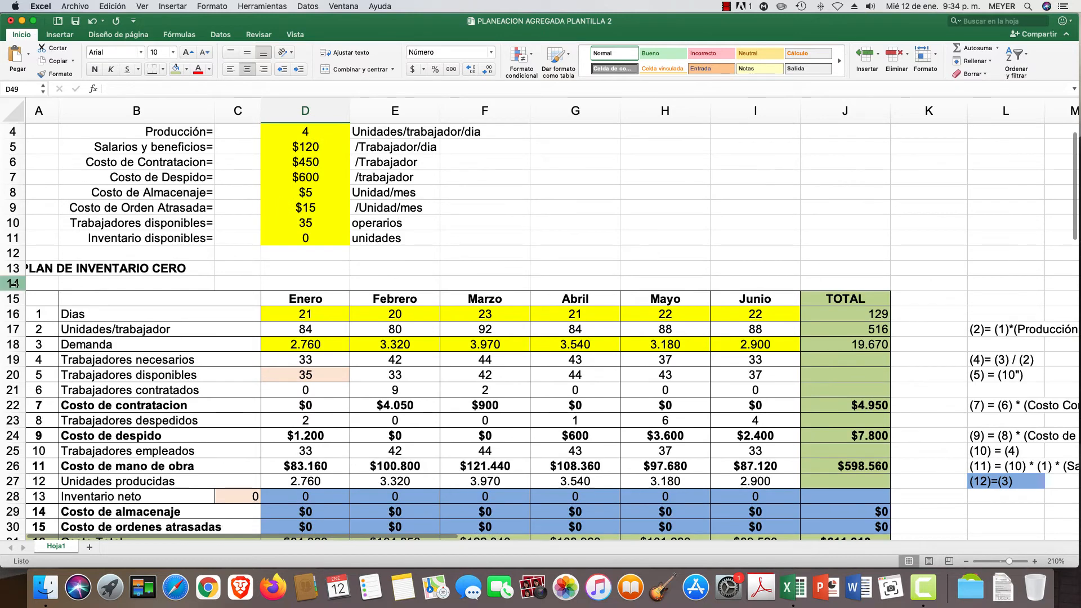
drag(13, 268, 14, 540)
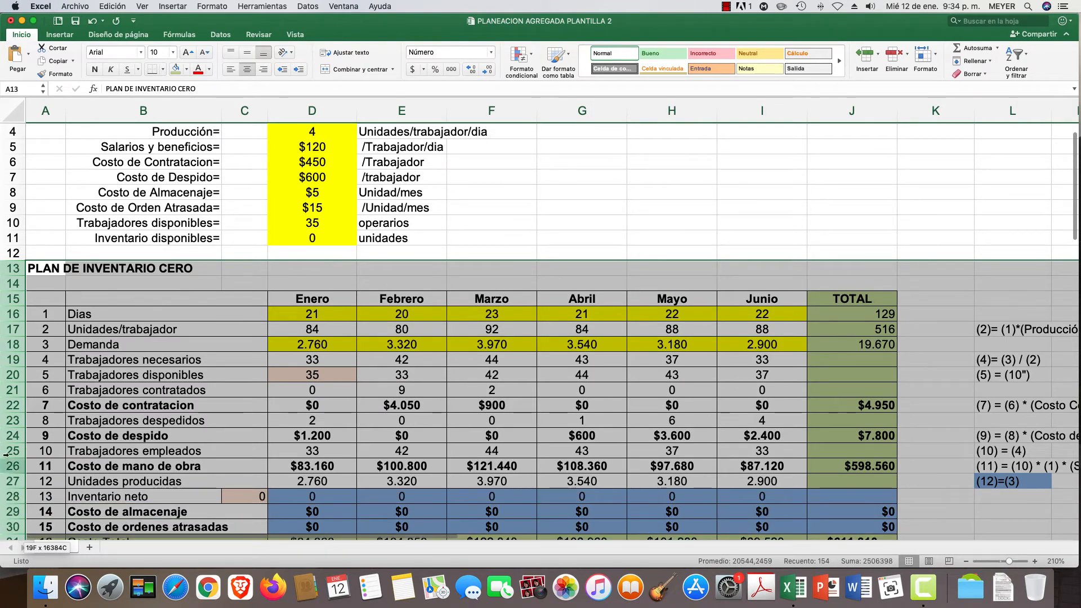
right_click(15, 362)
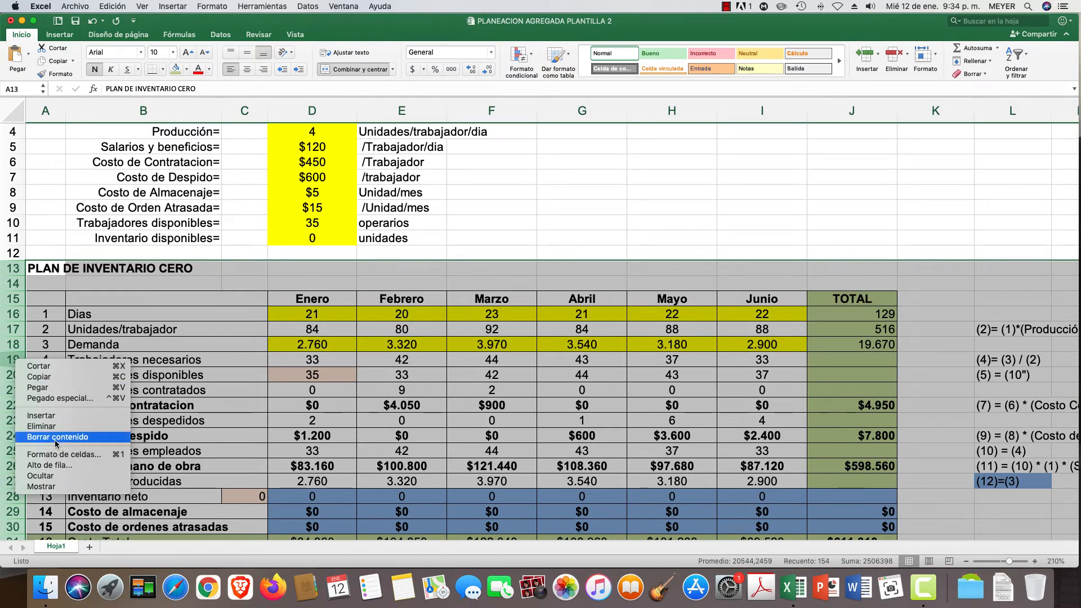
click(45, 477)
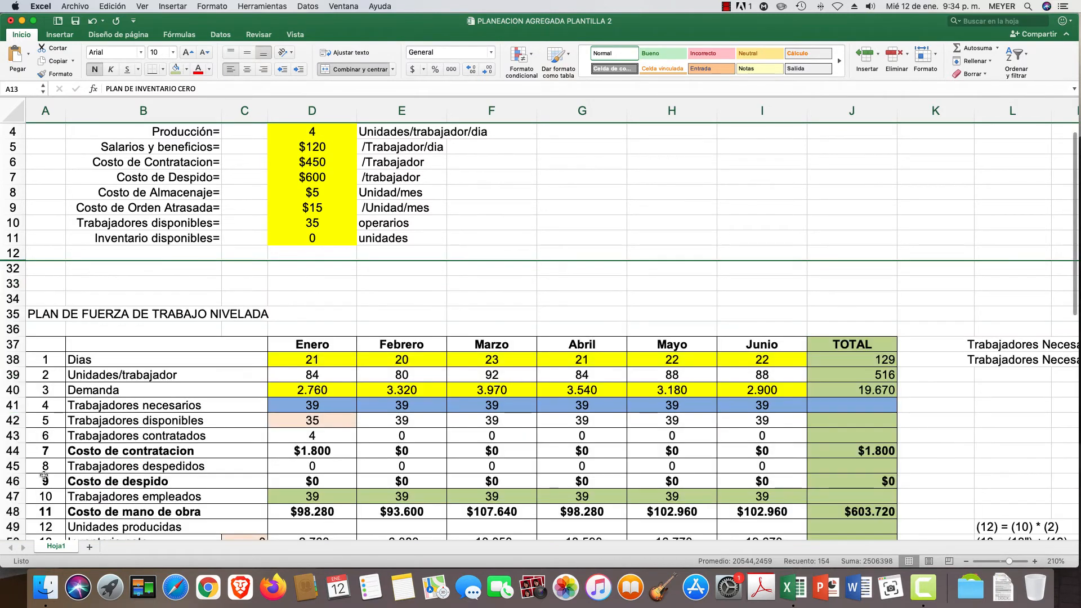
click(8, 269)
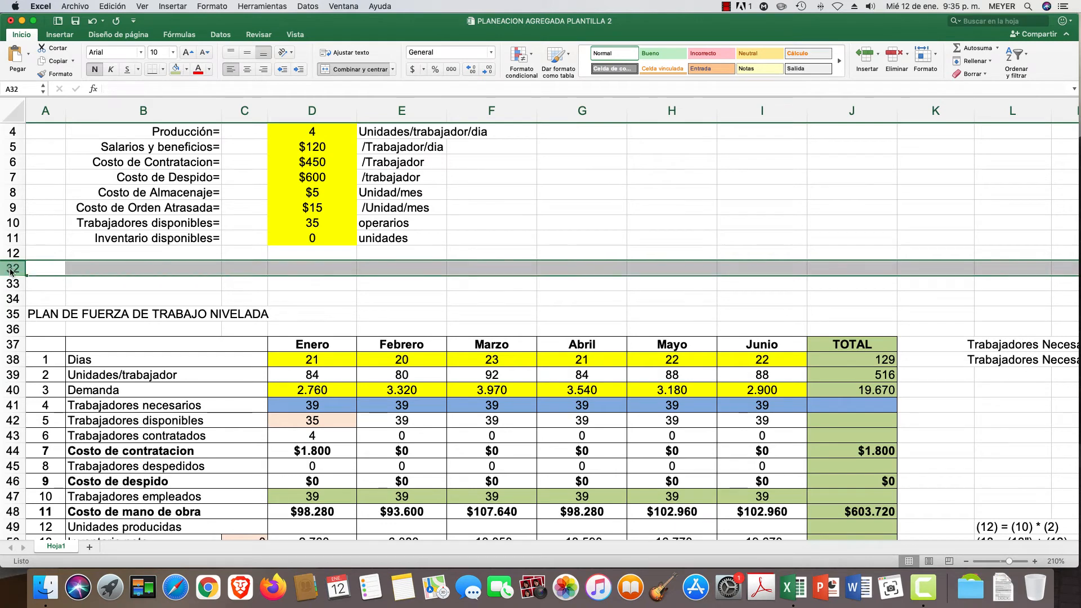
right_click(11, 269)
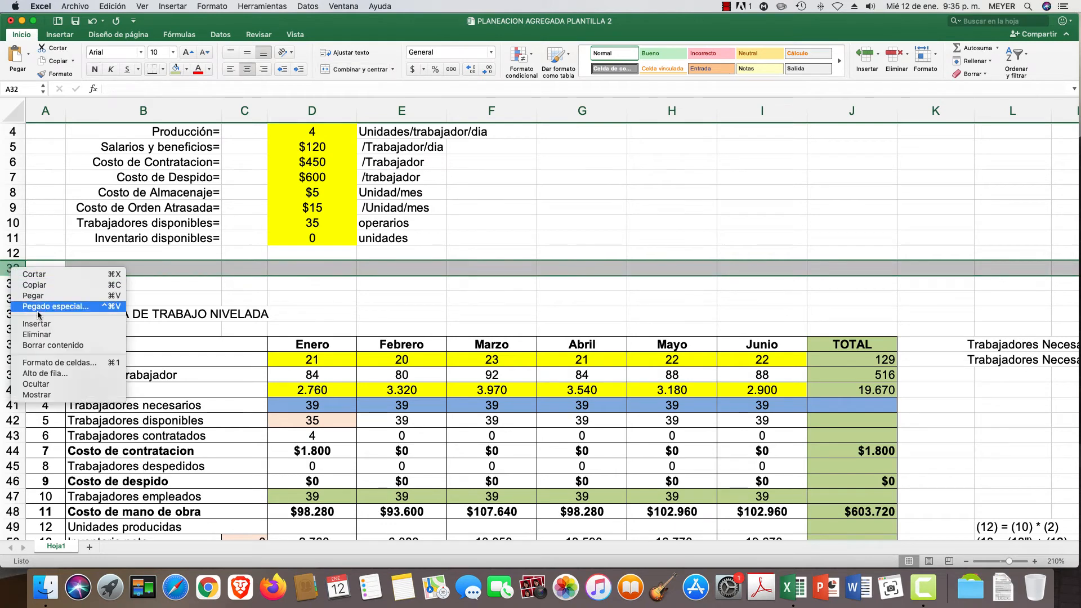
click(37, 384)
- Calculate January's Unidades producidas in D49 as workers employed times units per worker with =D47*D39
scroll(493, 264, down, 5)
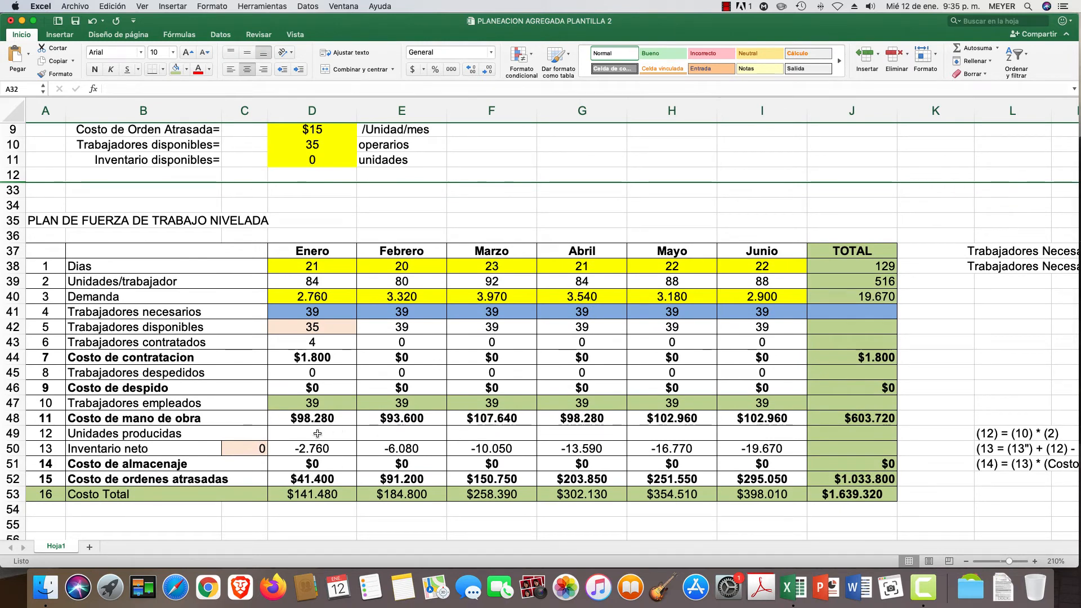
click(317, 433)
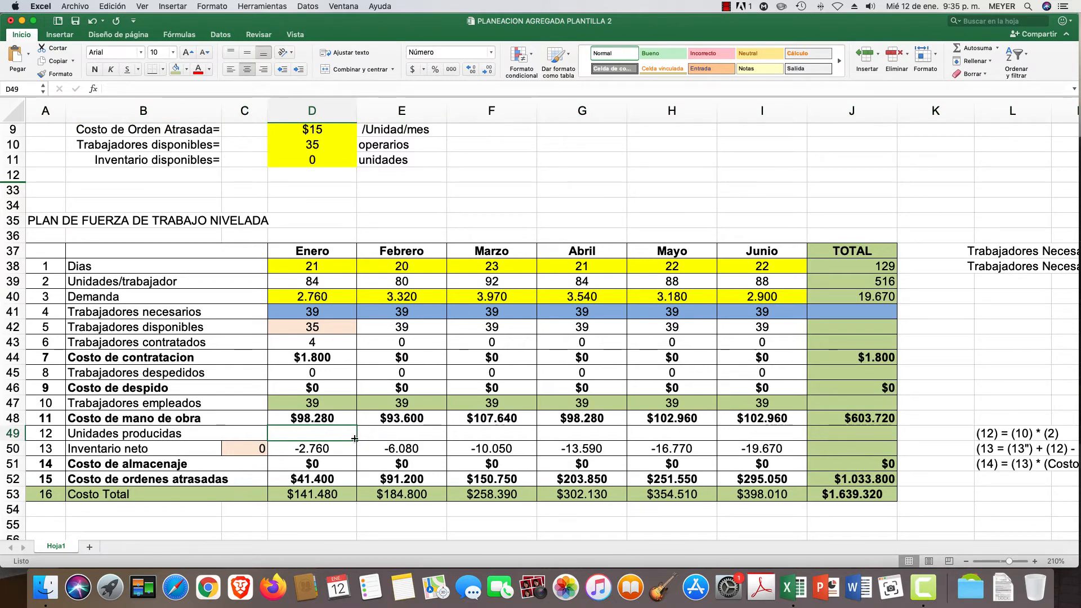
text(=)
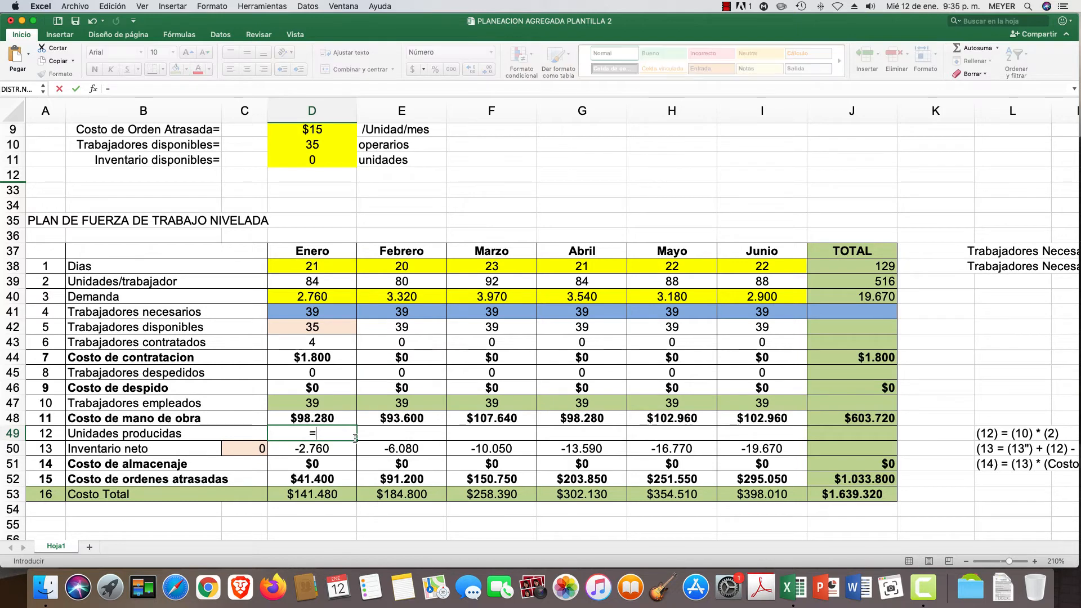
click(318, 402)
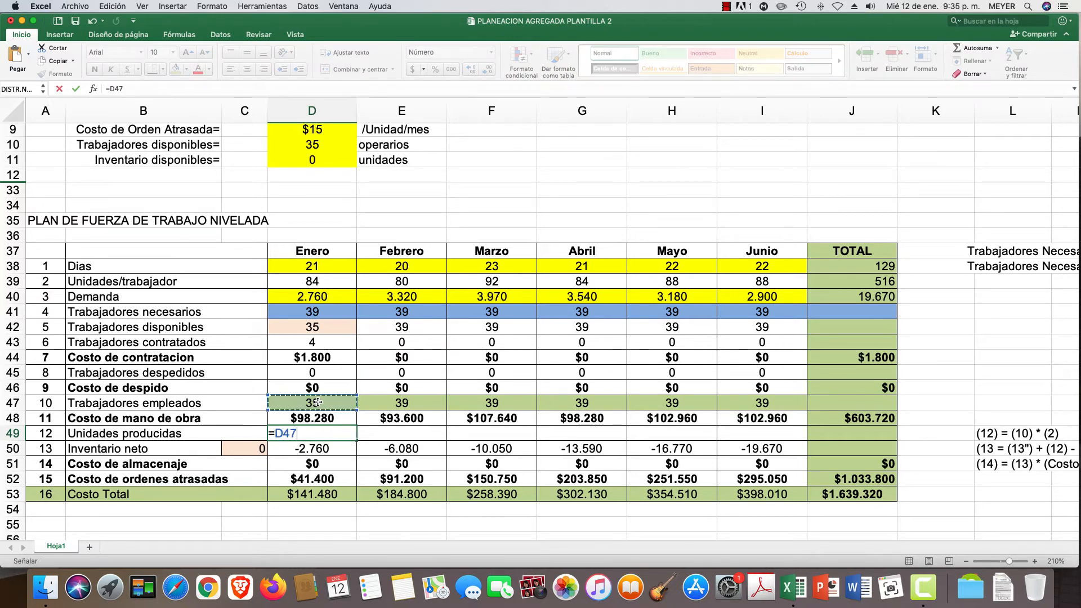
text(*)
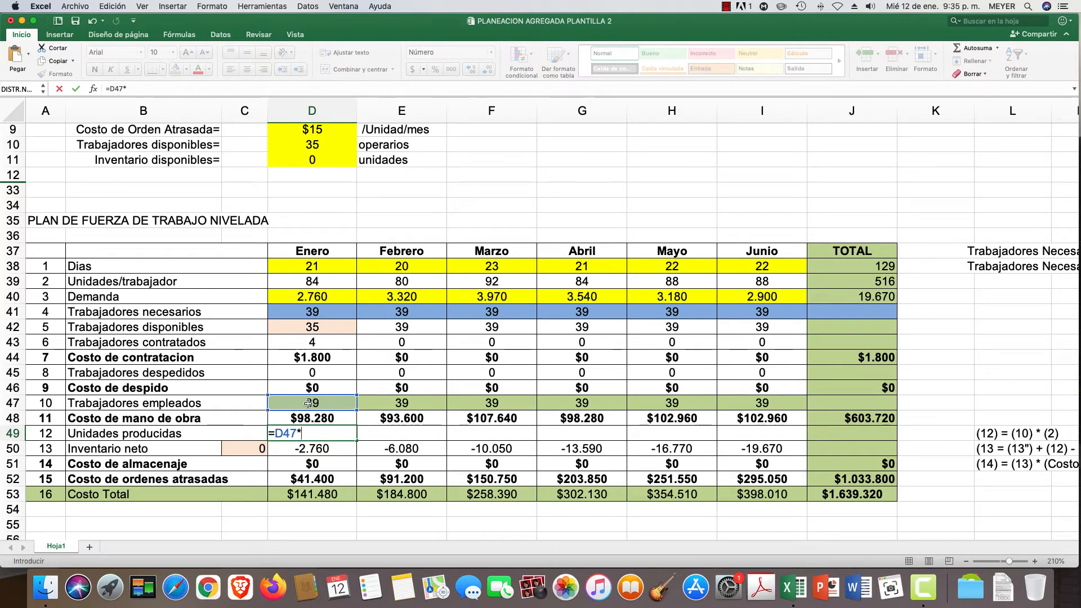
click(307, 281)
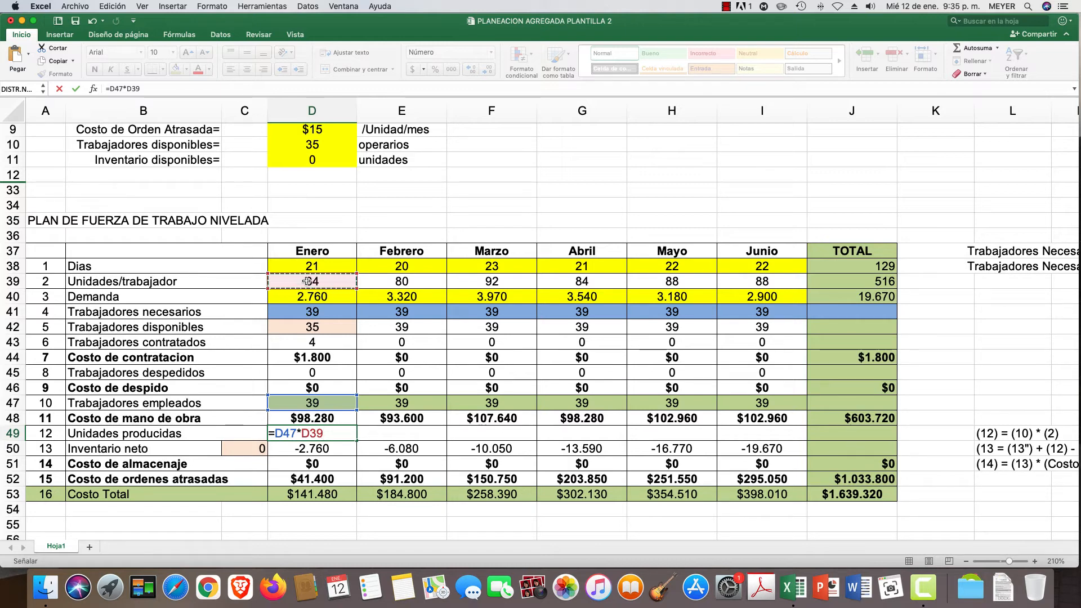
key(Return)
- Examine January's Unidades/trabajador formula in D39 and compare it with the production parameters above the plan
scroll(298, 192, up, 5)
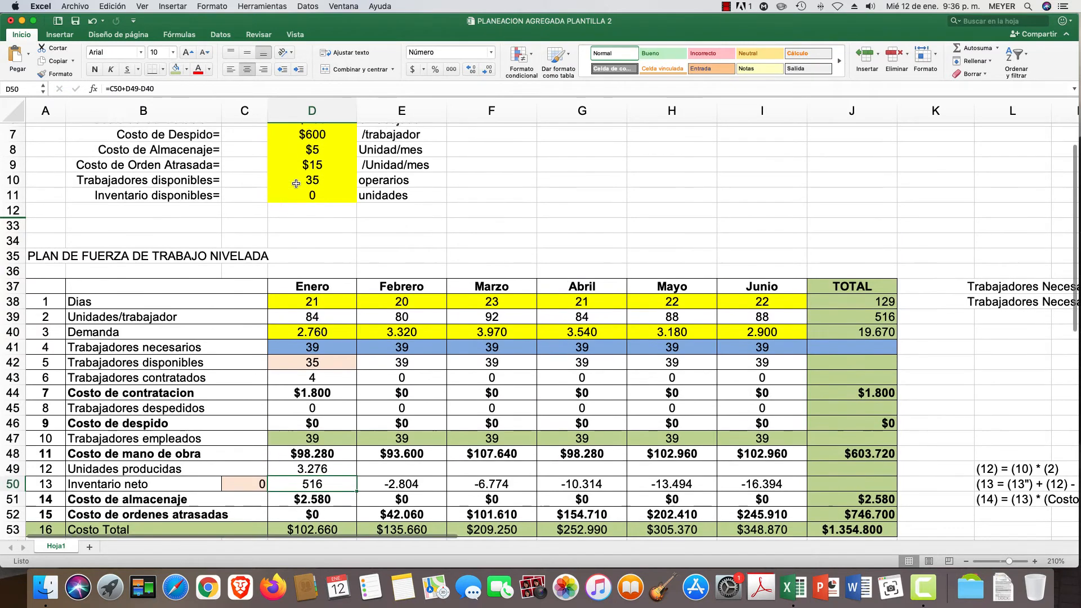
scroll(382, 183, down, 5)
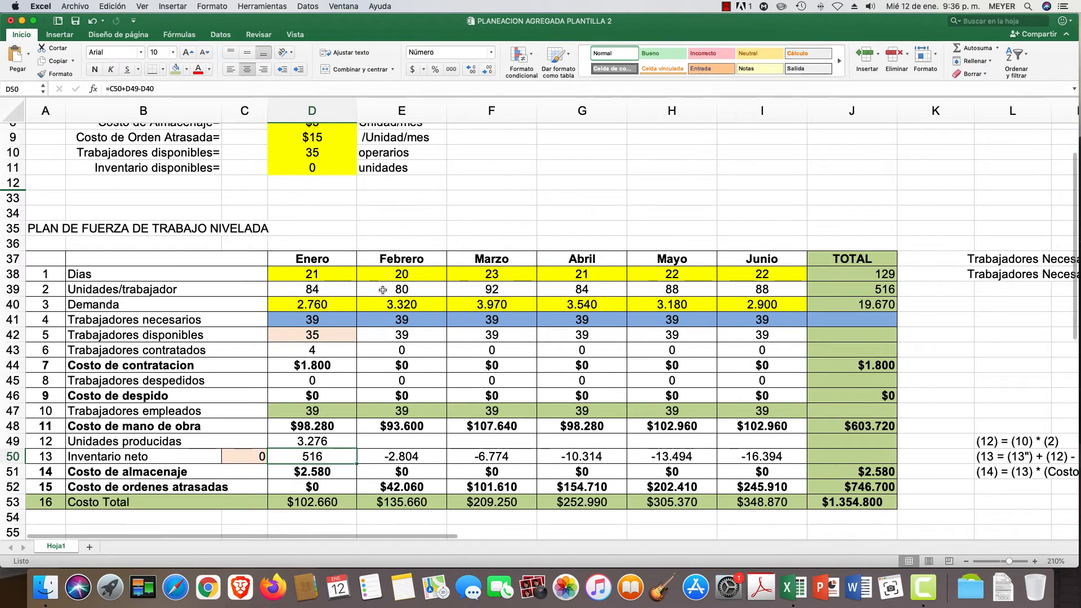
scroll(310, 191, up, 3)
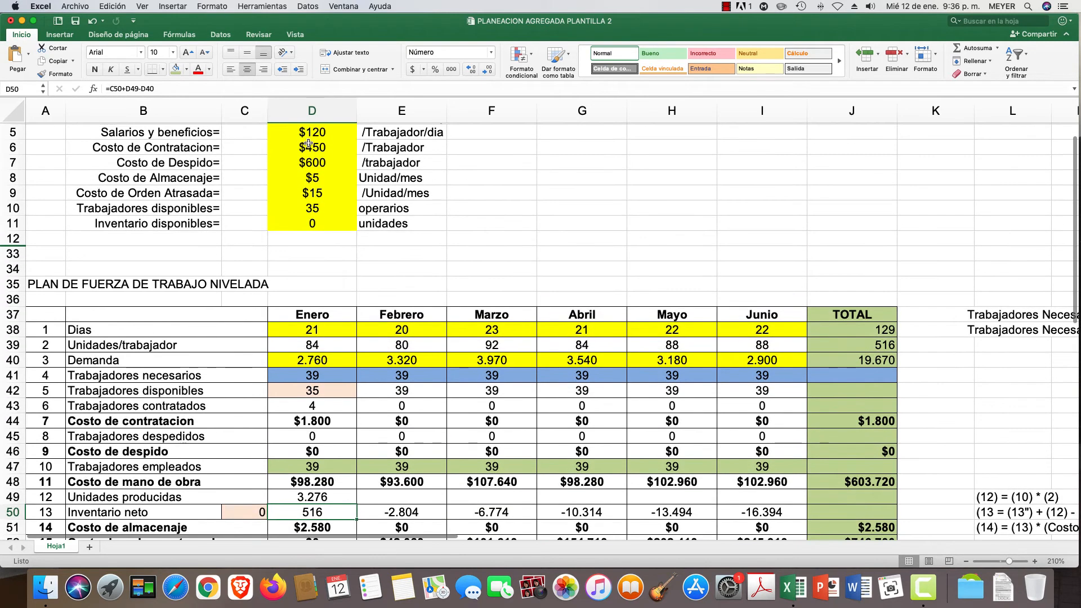
click(306, 344)
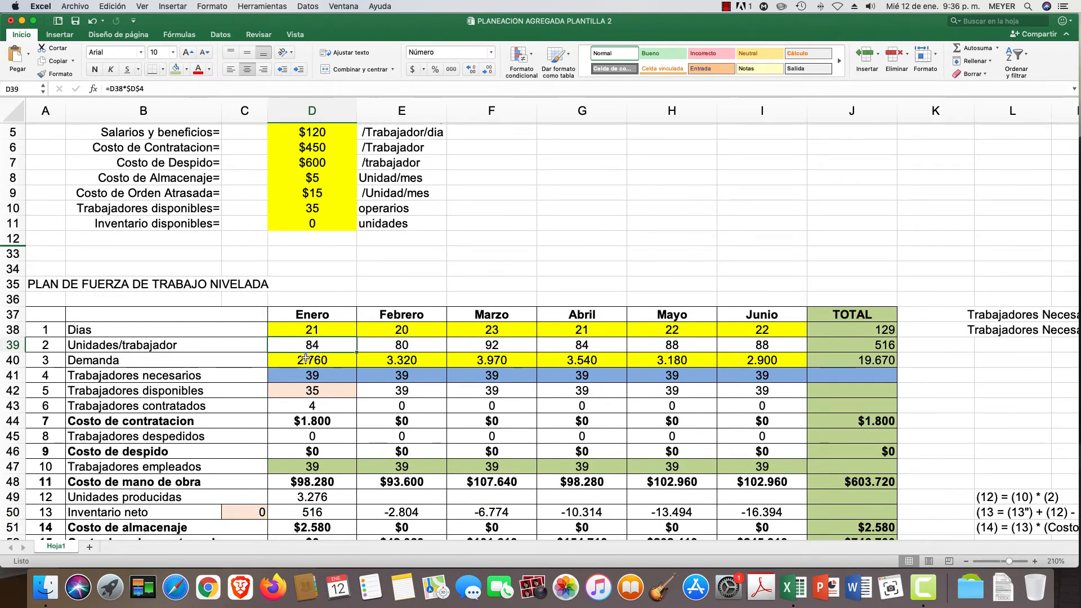
scroll(310, 344, down, 3)
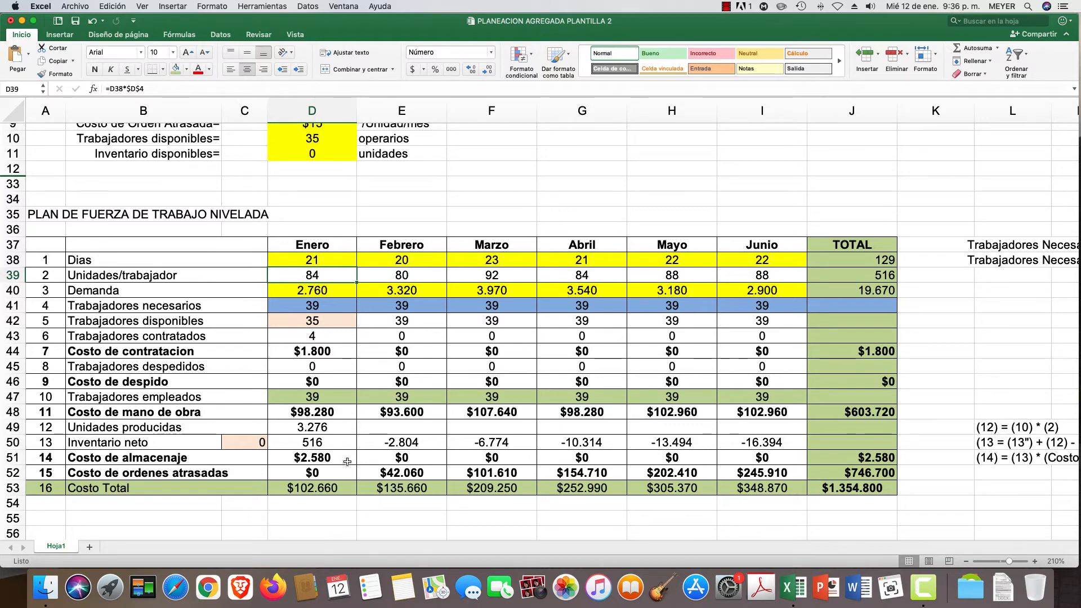
scroll(312, 183, up, 5)
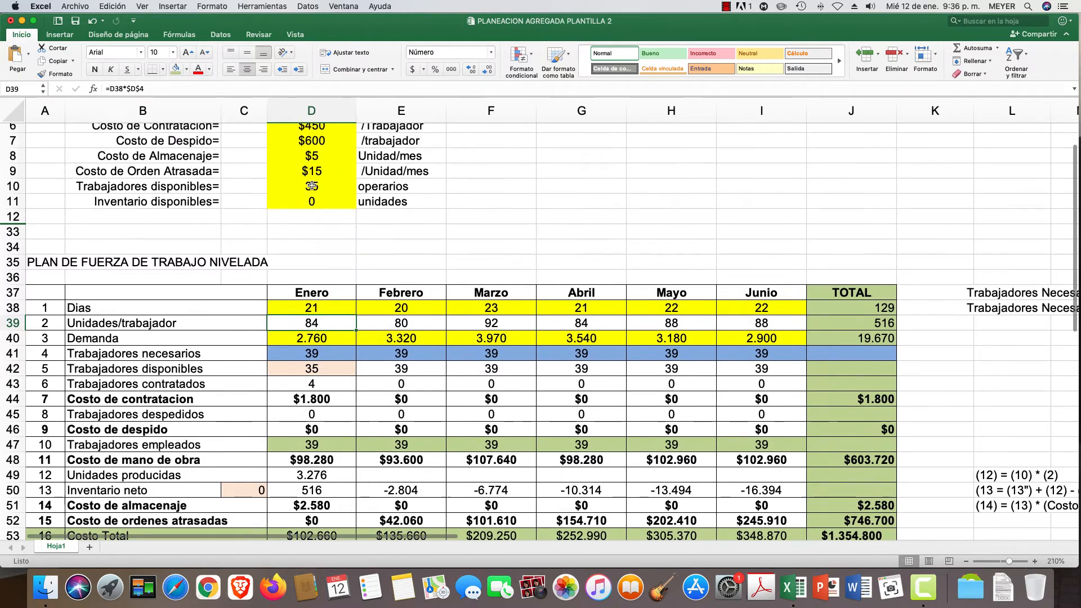
scroll(292, 460, down, 5)
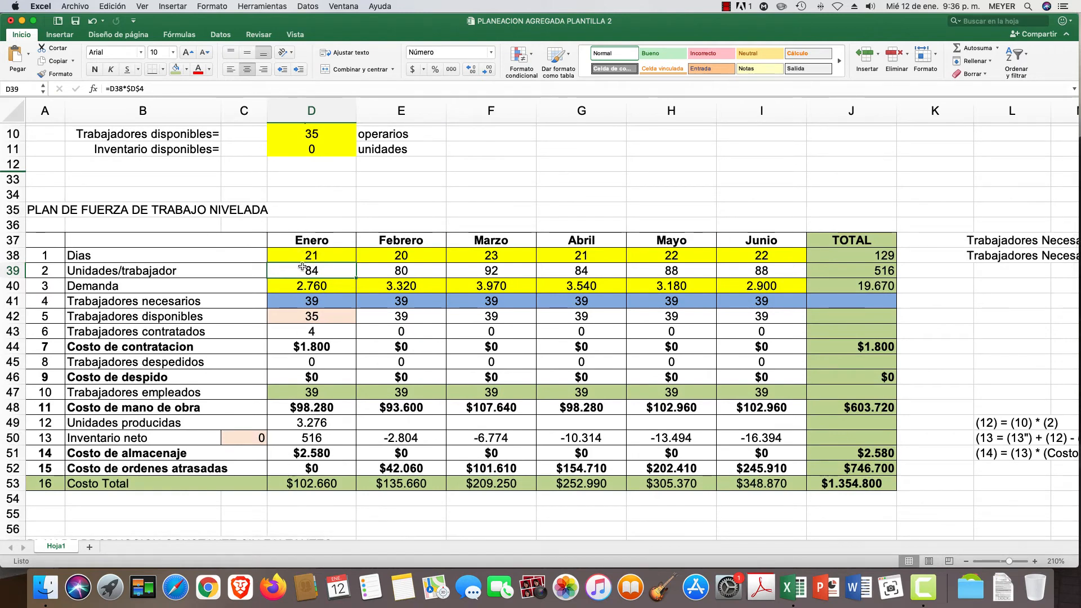
scroll(322, 253, up, 1)
scroll(322, 253, up, 5)
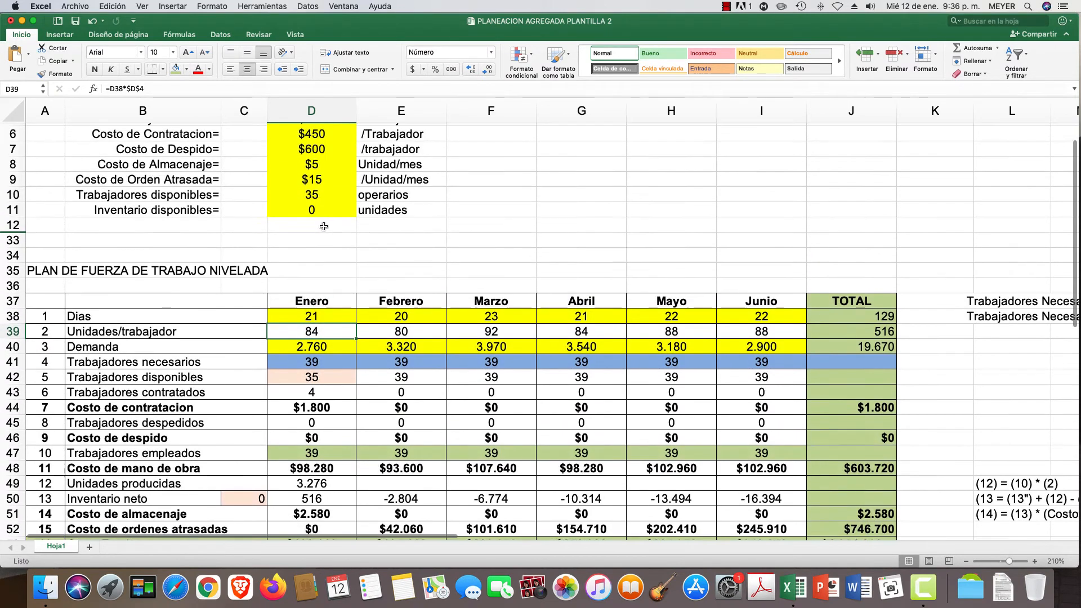
scroll(378, 289, down, 2)
scroll(377, 289, down, 3)
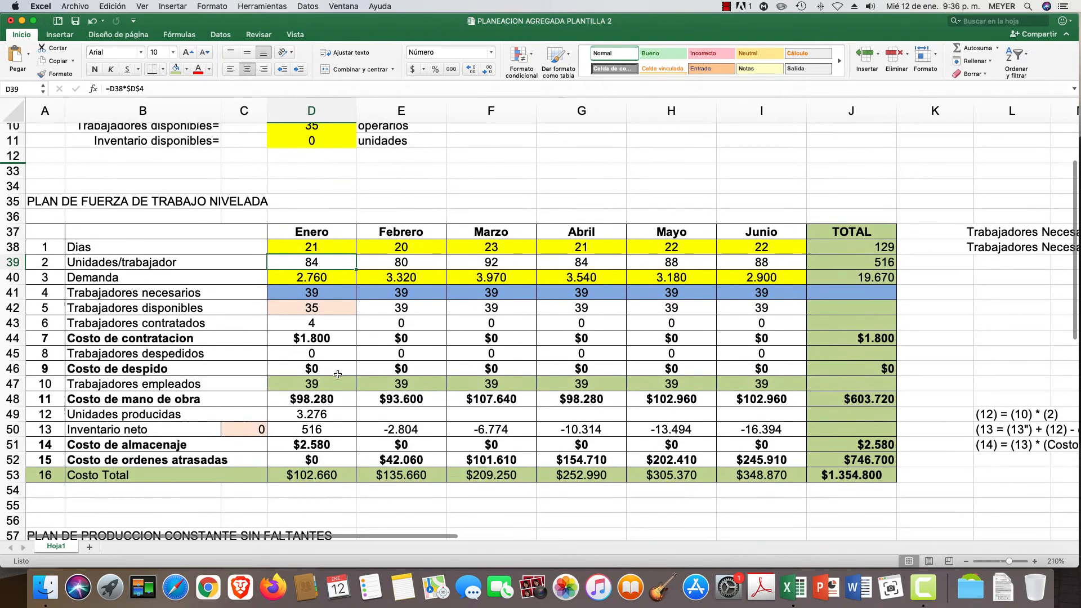
- Copy the Unidades producidas formula from D49 across February to June, through I49
click(305, 410)
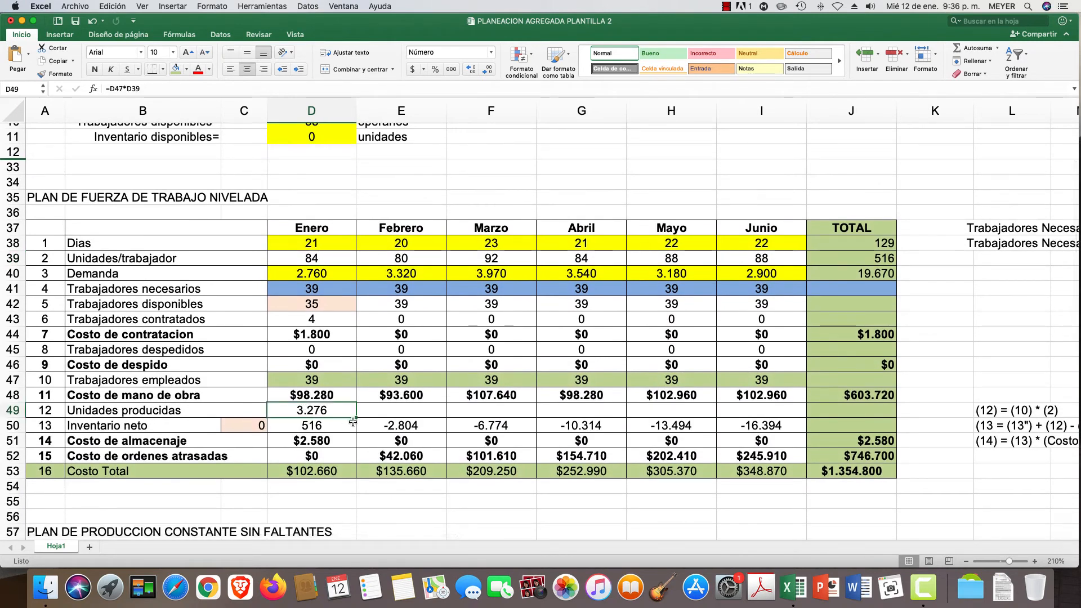
drag(356, 419, 776, 414)
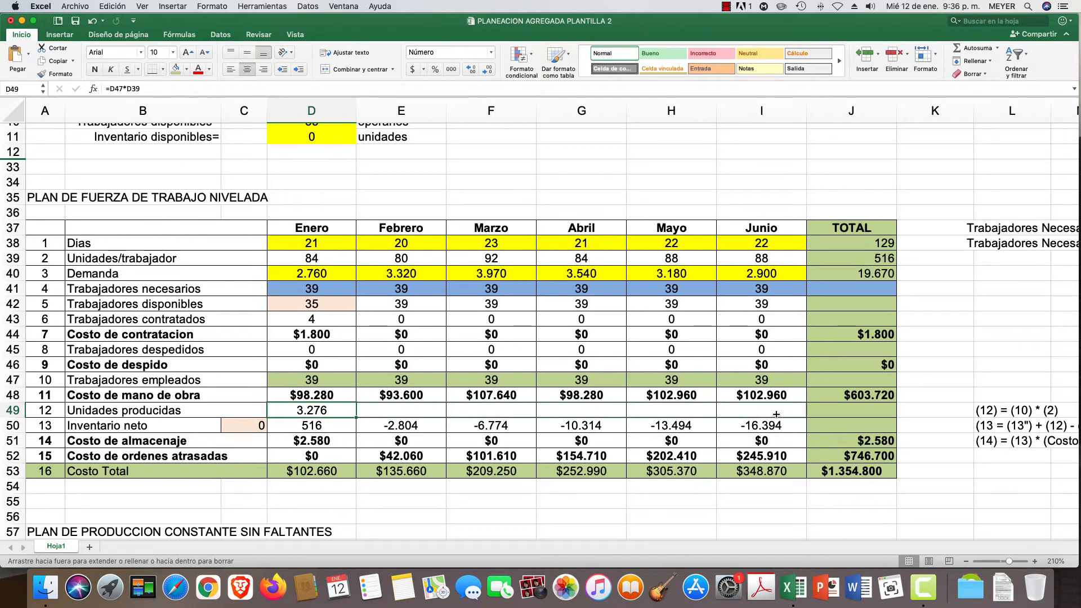
drag(776, 414, 776, 415)
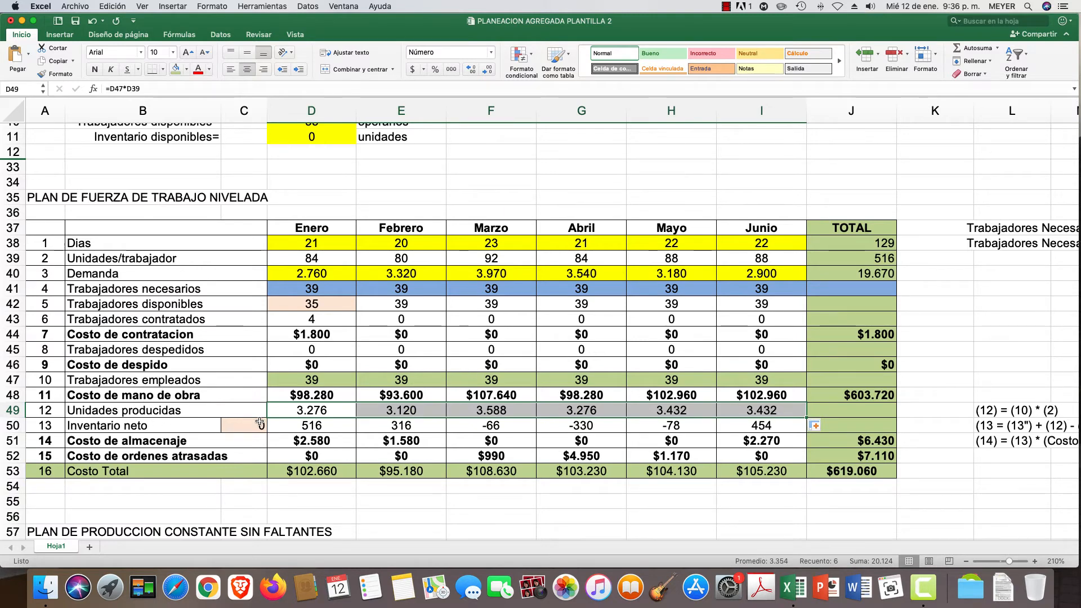
scroll(259, 422, right, 1)
scroll(259, 422, right, 2)
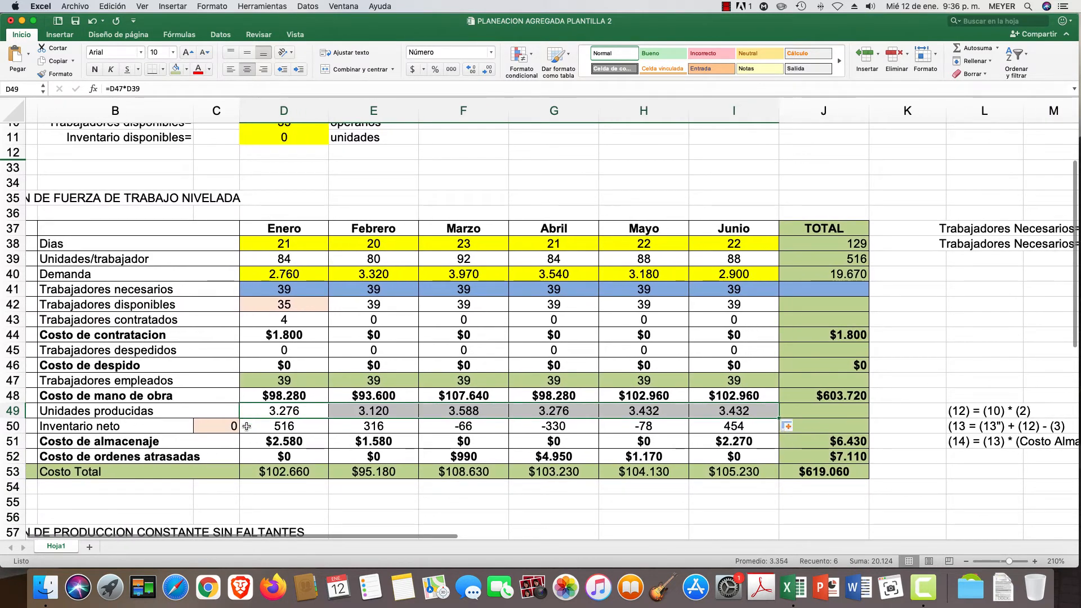
- Examine June's Inventario neto formula in I50 and compare the plan's storage and backorder costs with the cost parameters above
click(737, 426)
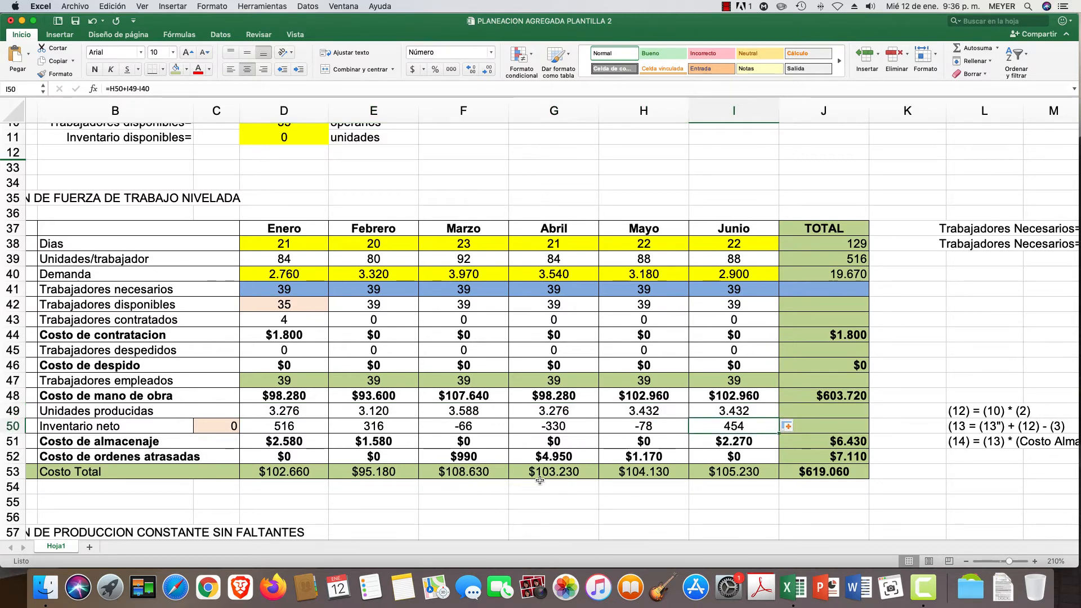
scroll(534, 439, left, 2)
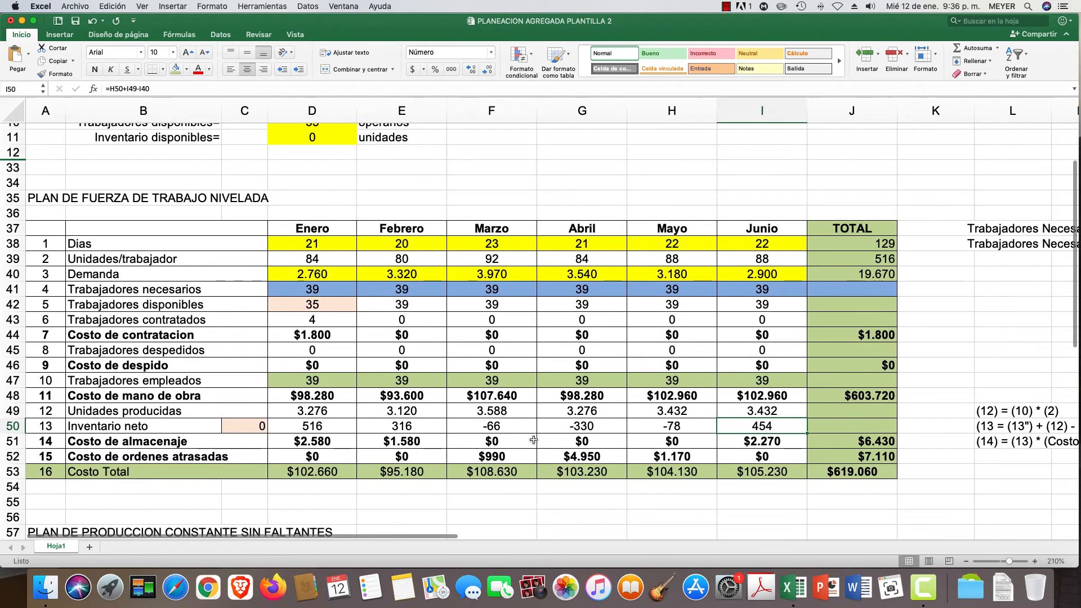
scroll(533, 439, up, 1)
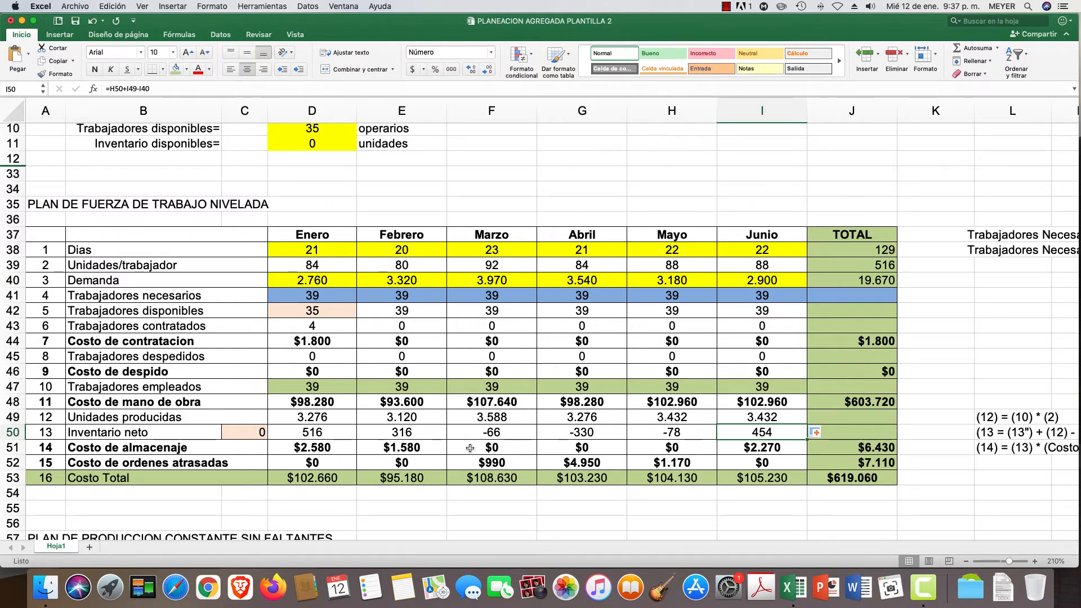
scroll(155, 185, up, 3)
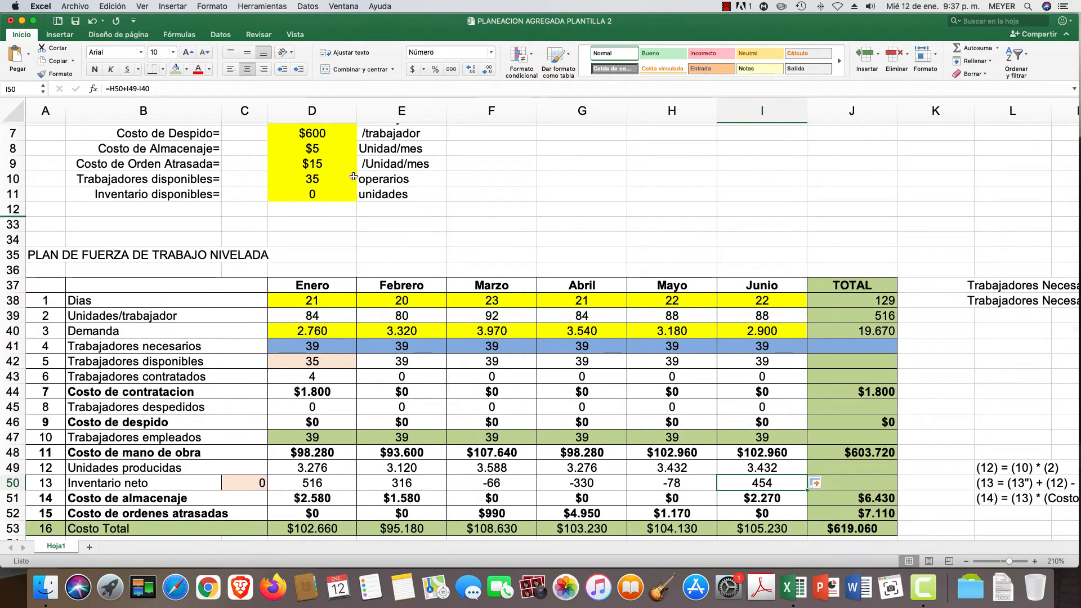
scroll(459, 447, down, 4)
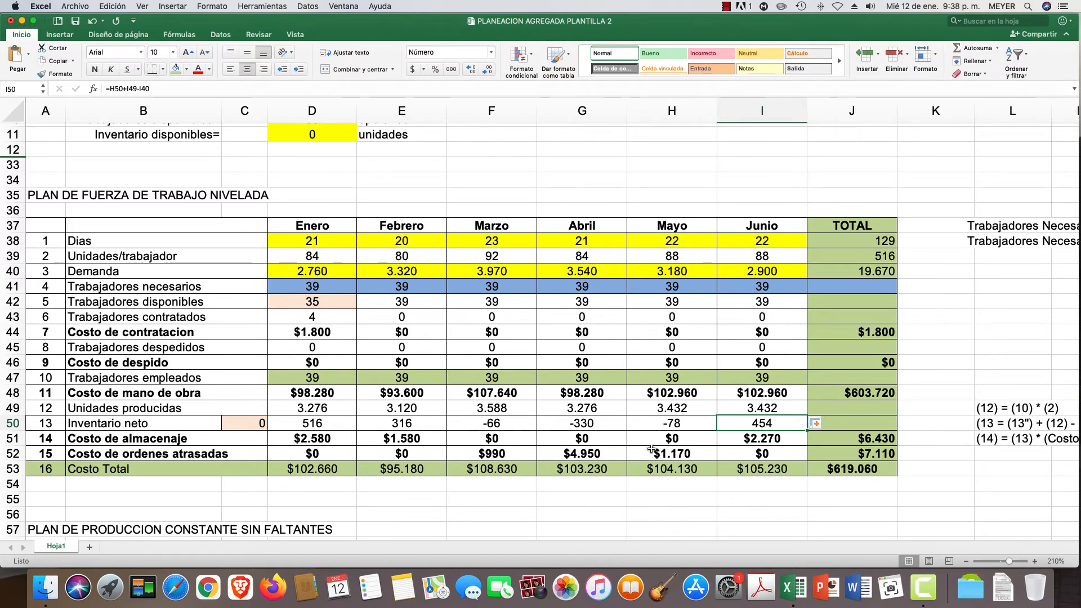
scroll(648, 450, right, 3)
scroll(595, 447, right, 1)
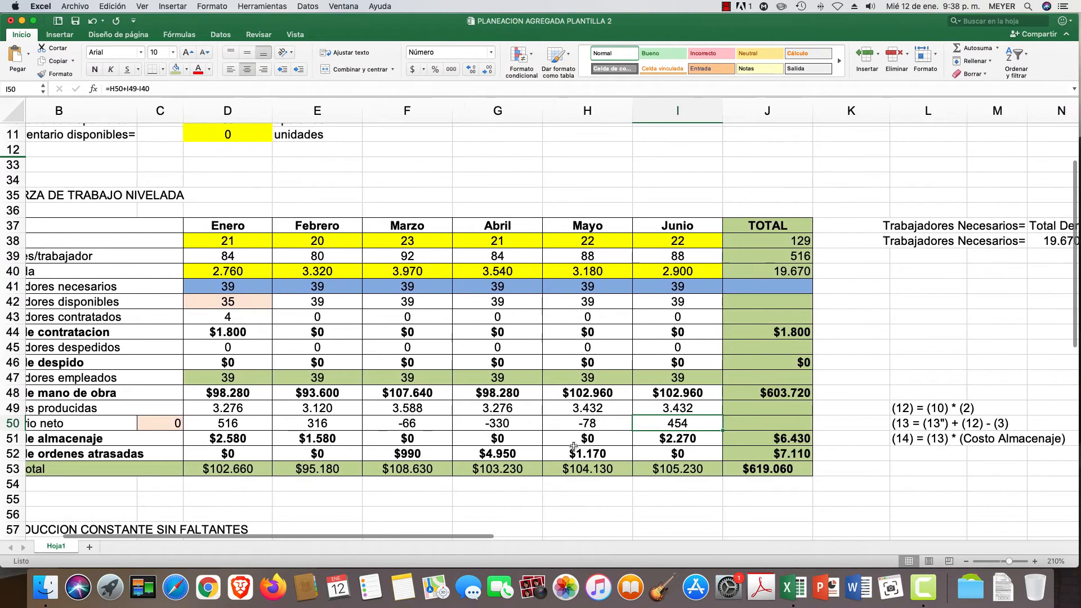
scroll(685, 423, left, 1)
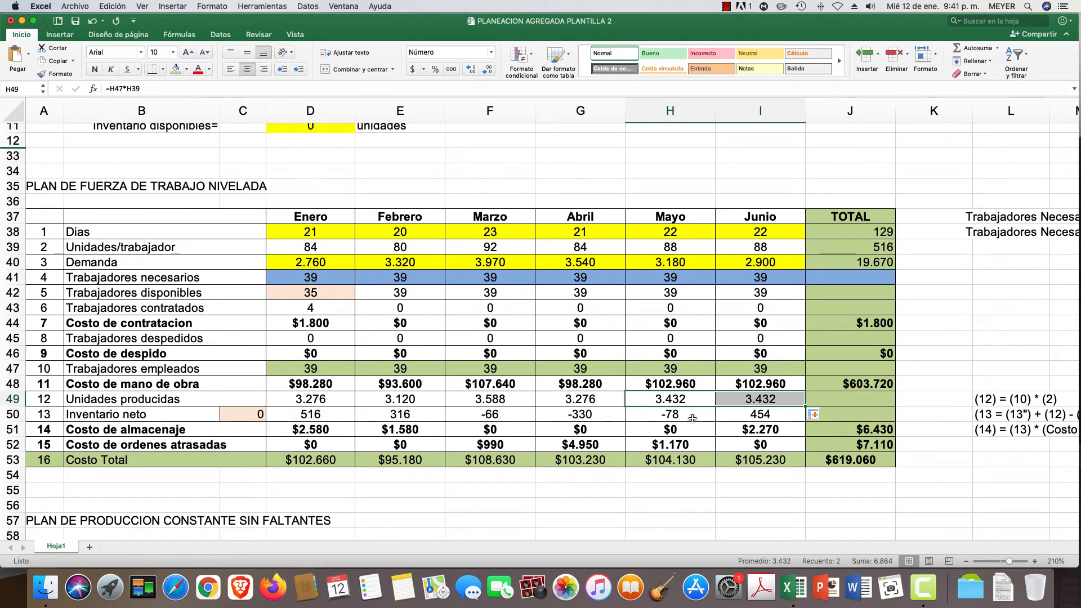
- Replace June's Unidades producidas in I49 with demand minus May's net inventory, using =I40-H50
click(755, 414)
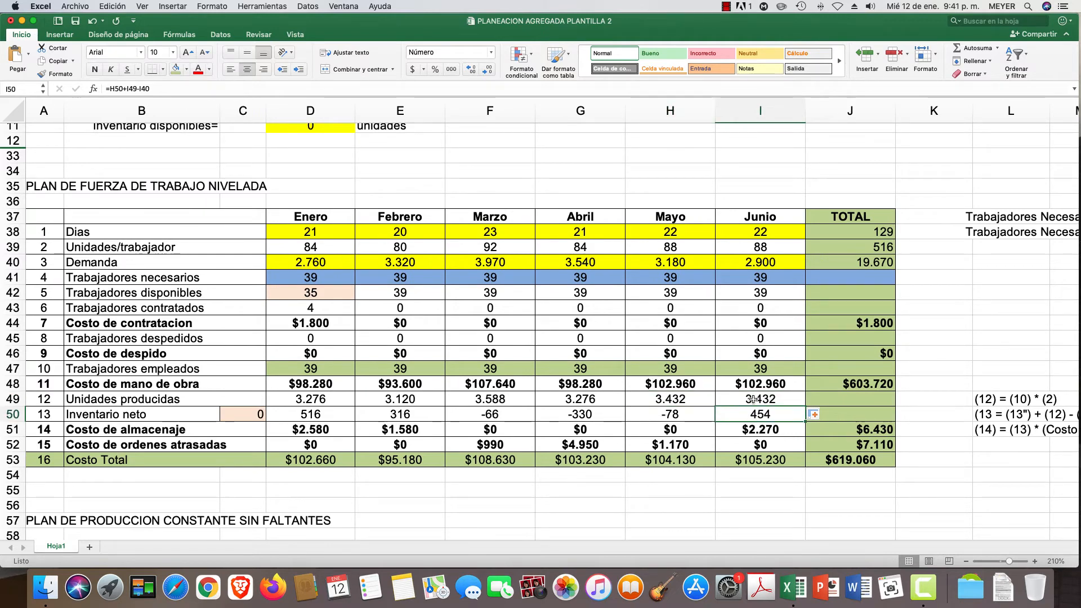
click(753, 399)
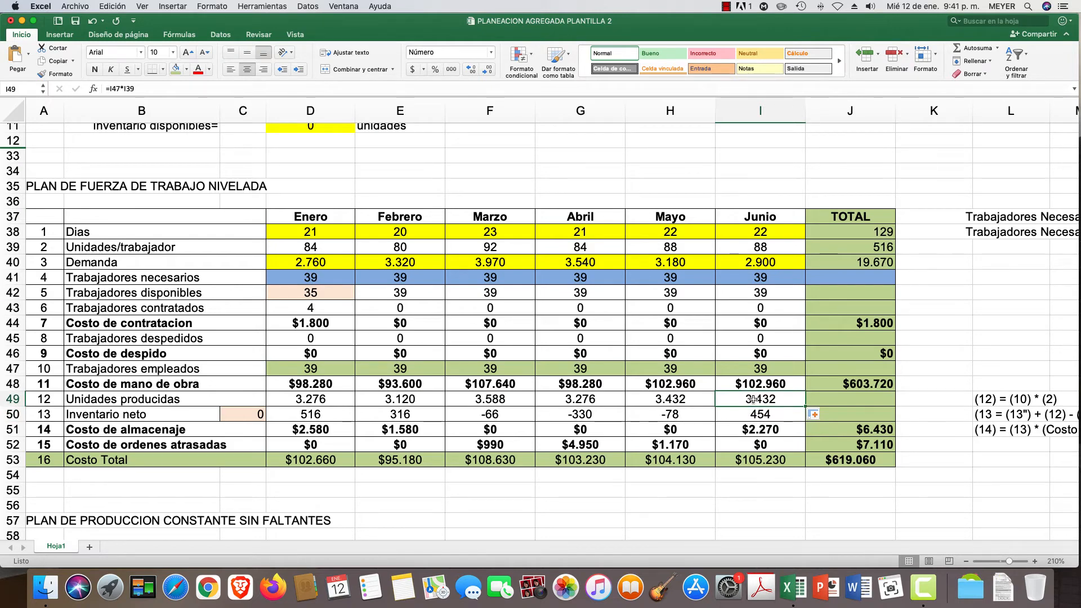
text(=)
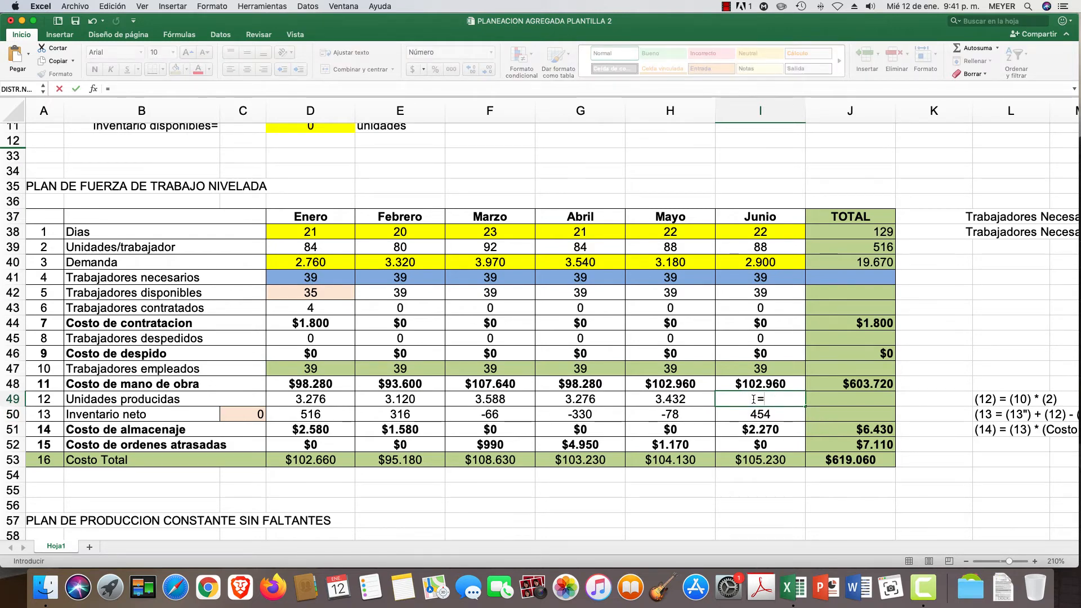
click(761, 262)
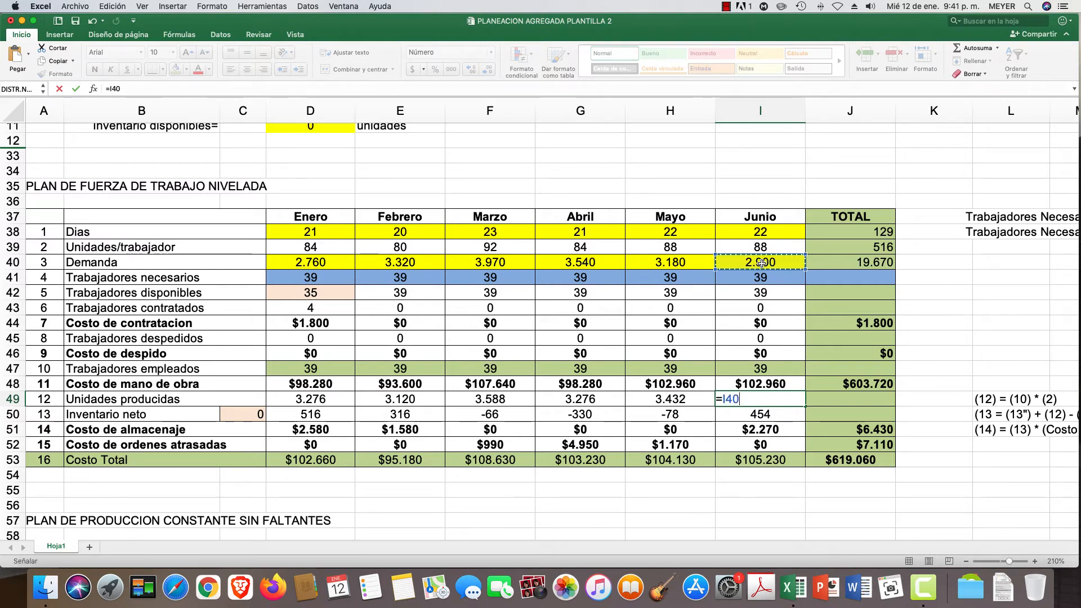
text(-)
click(663, 416)
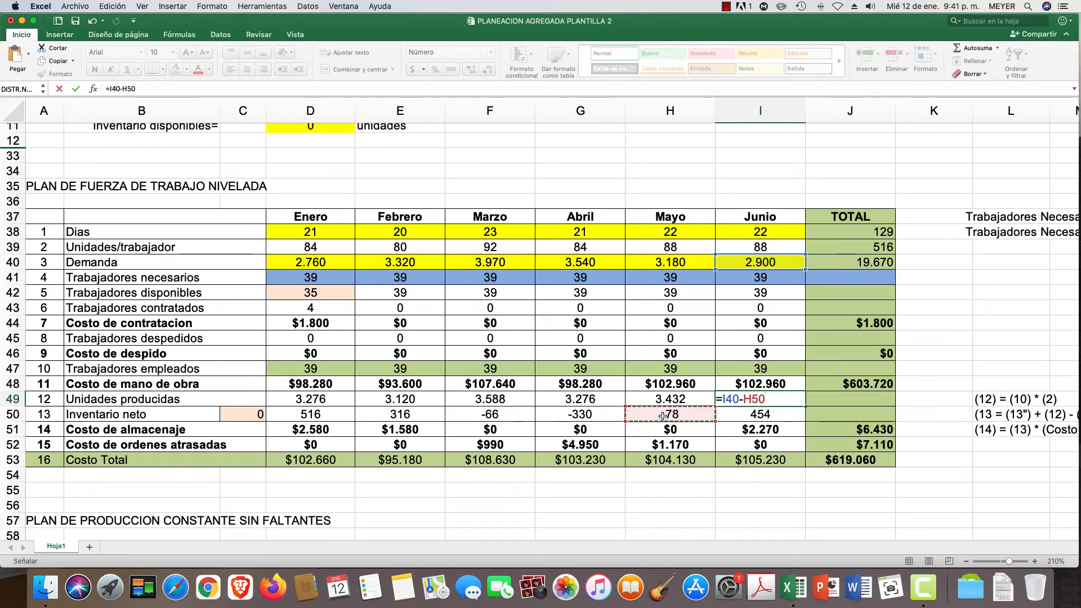
key(Return)
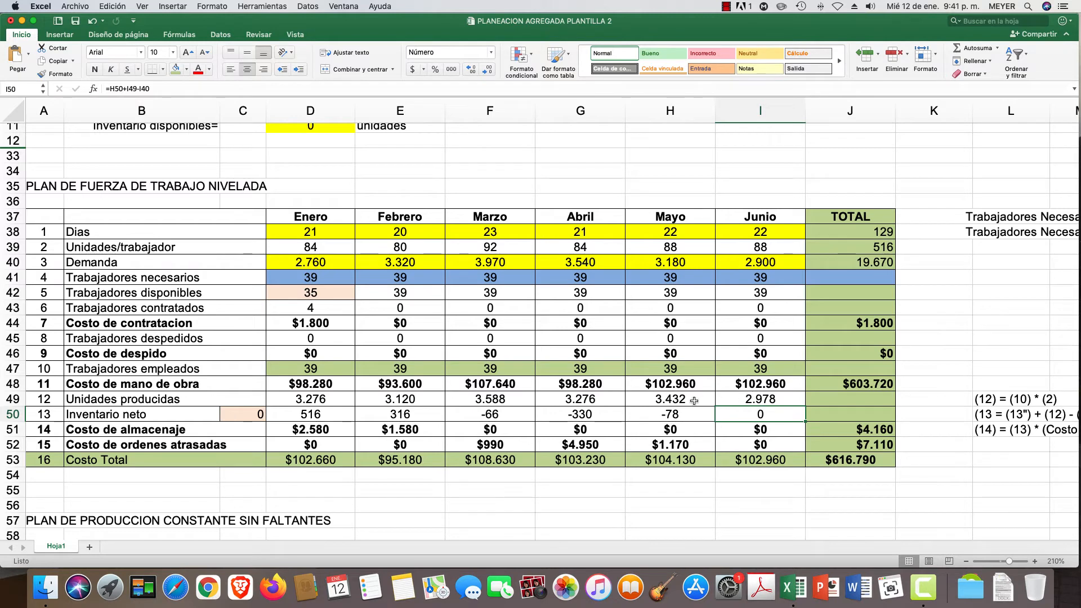
- Shade June's Unidades producidas cell I49 with a light red fill
click(768, 398)
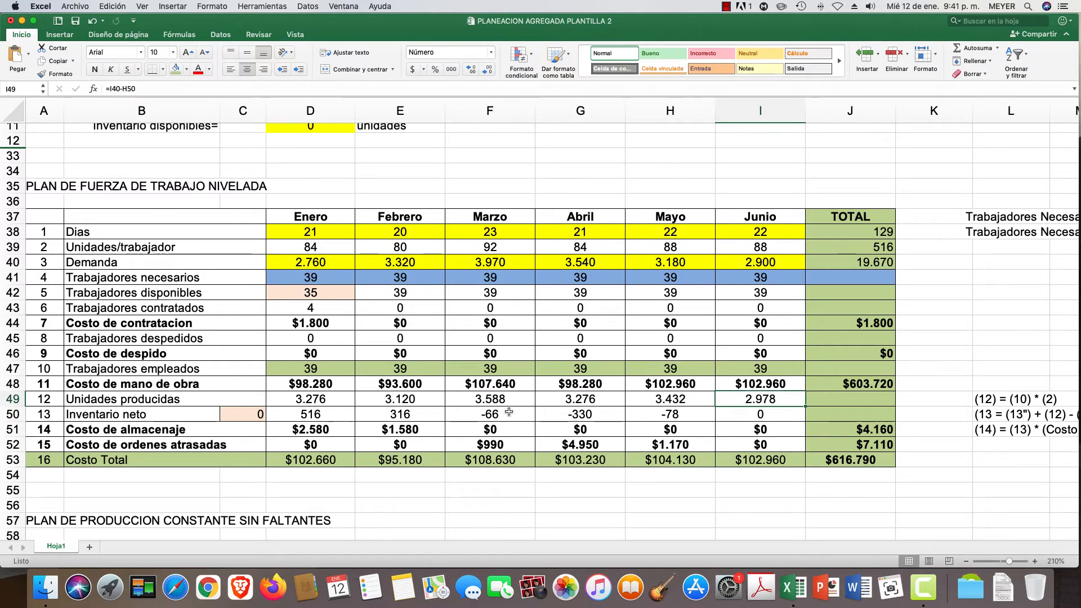
click(187, 70)
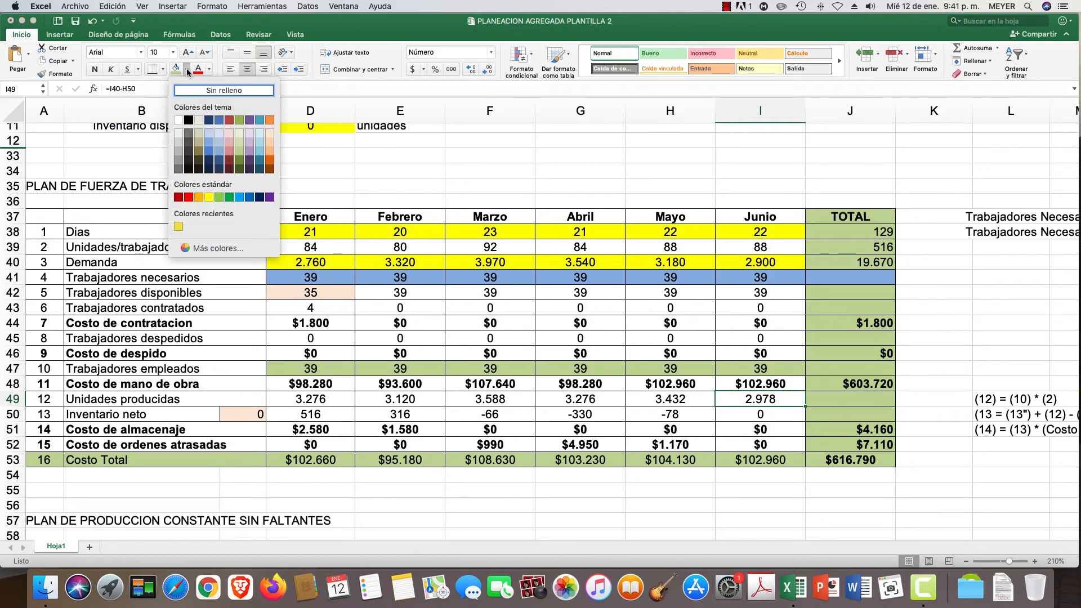
click(228, 145)
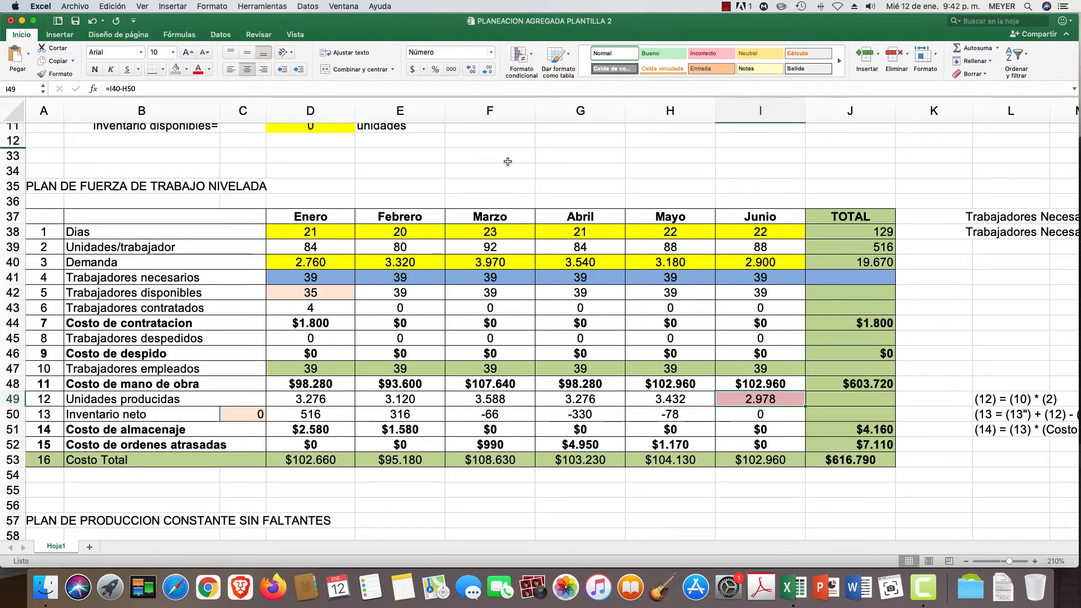
- Unhide rows 13 to 32 so the PLAN DE INVENTARIO CERO table is shown again
scroll(508, 162, up, 3)
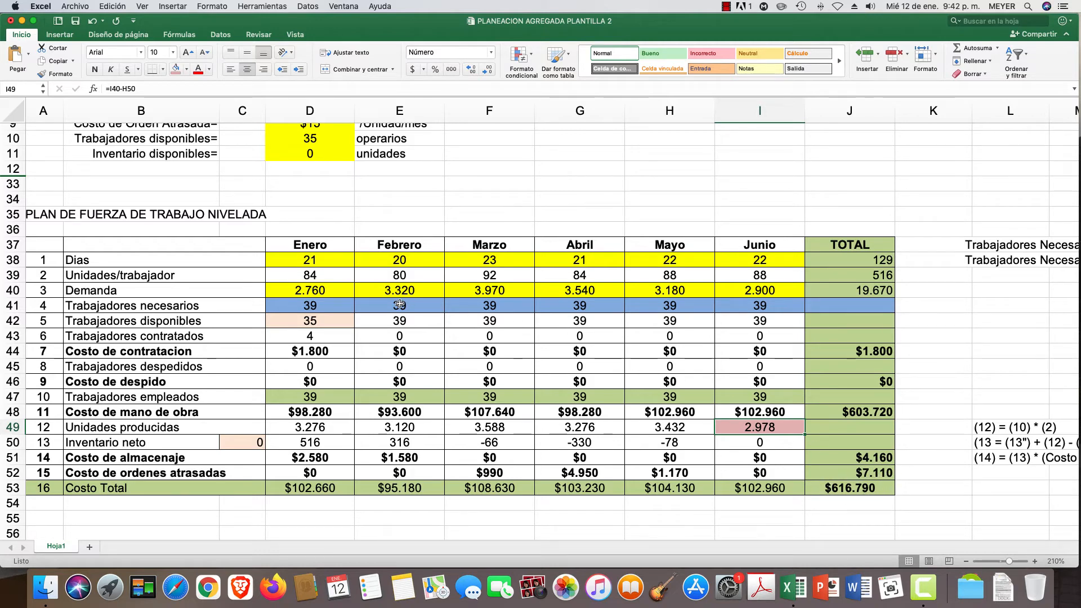
drag(13, 168, 13, 183)
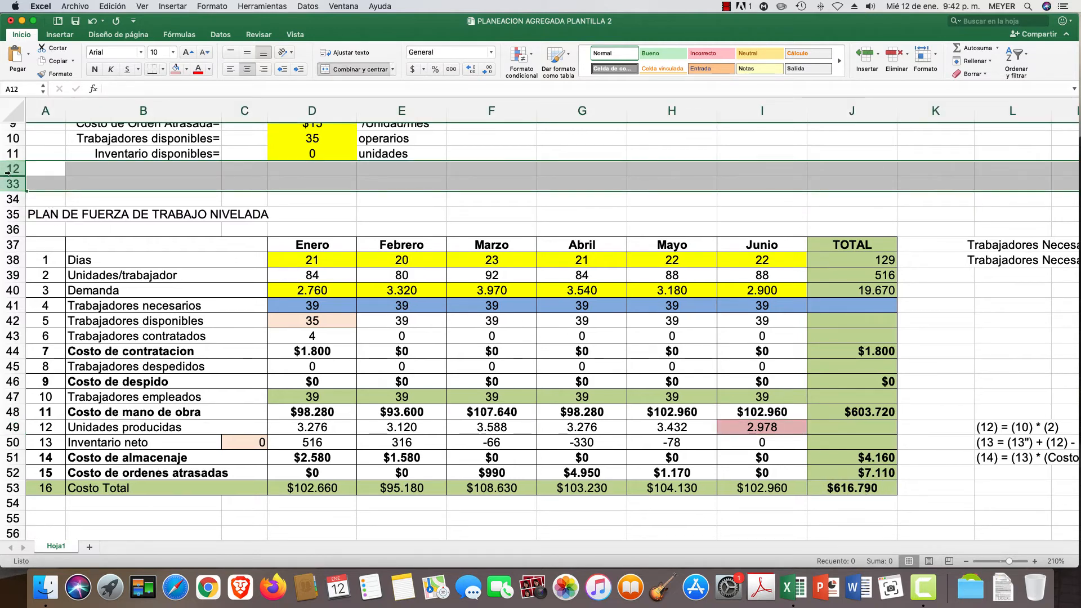
right_click(13, 169)
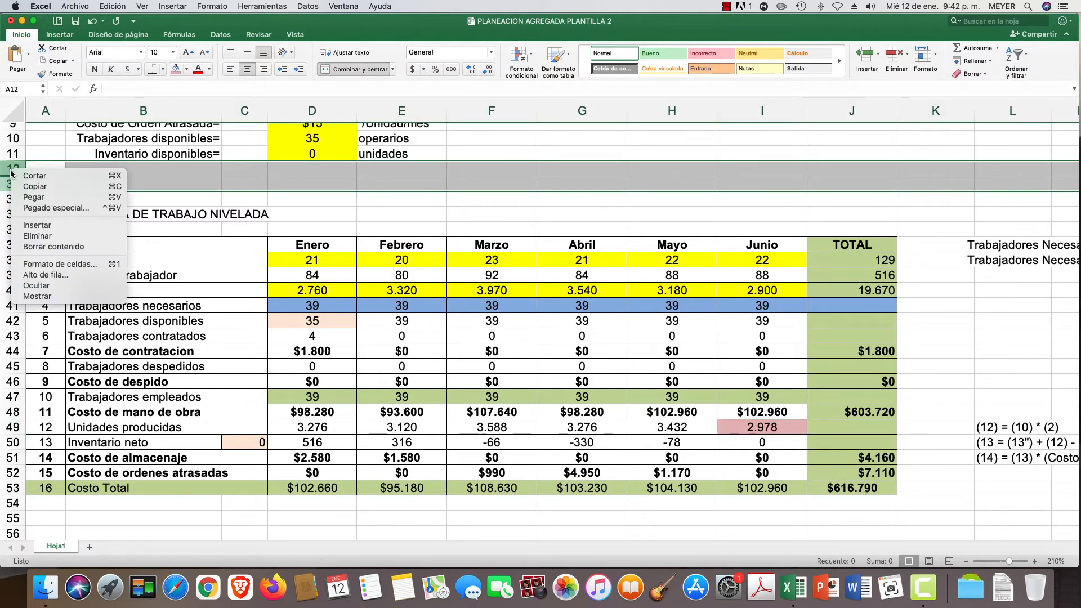
click(38, 297)
- Compare the Costo Total row of the PLAN DE INVENTARIO CERO table with that of the levelled workforce plan
scroll(415, 338, down, 5)
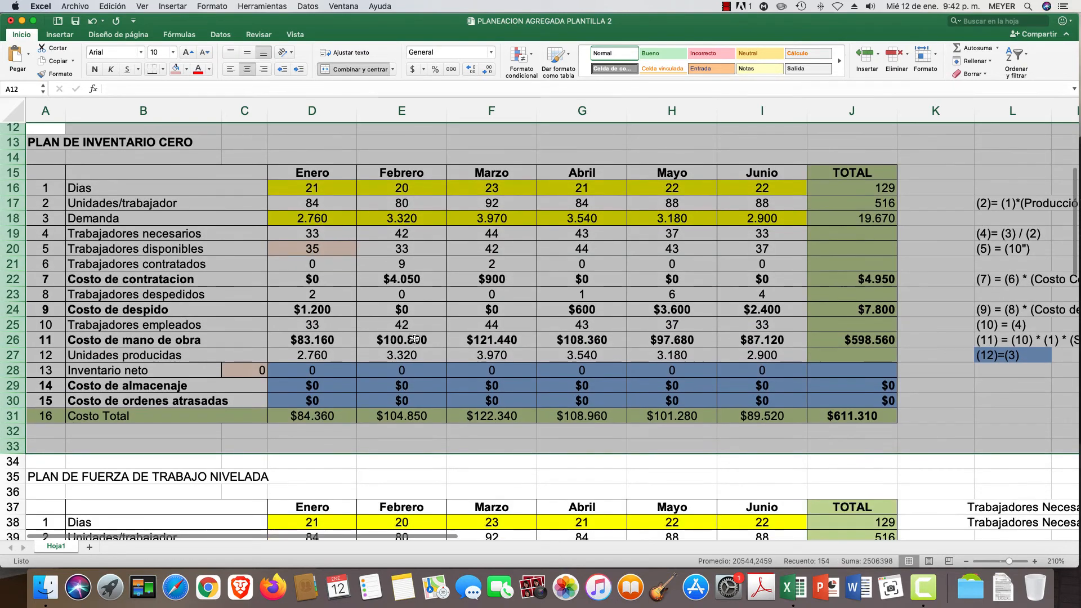
scroll(415, 338, down, 3)
click(619, 340)
scroll(621, 338, down, 3)
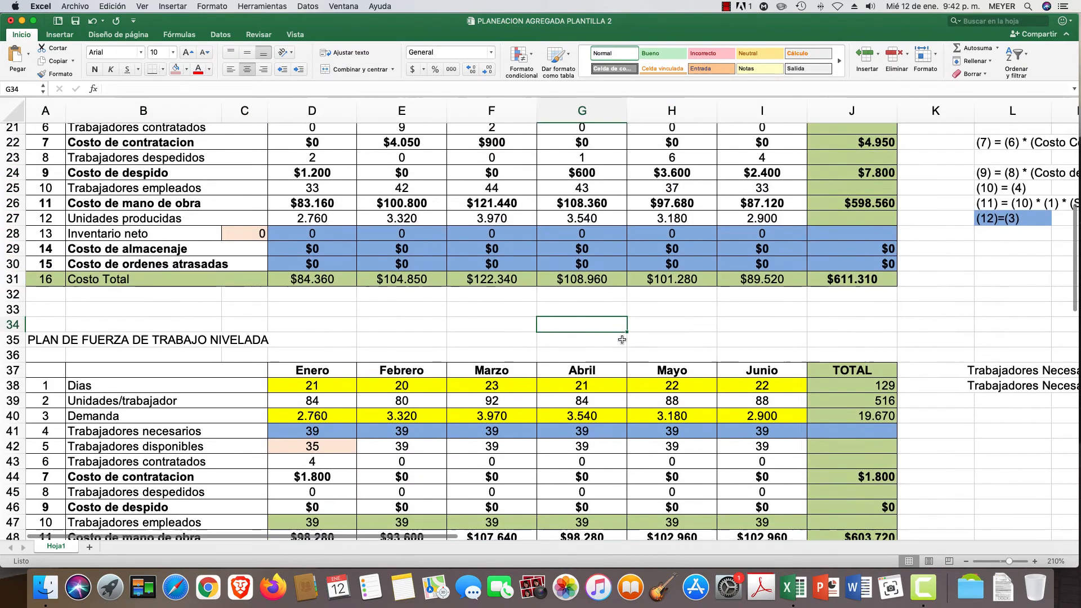
scroll(622, 339, down, 3)
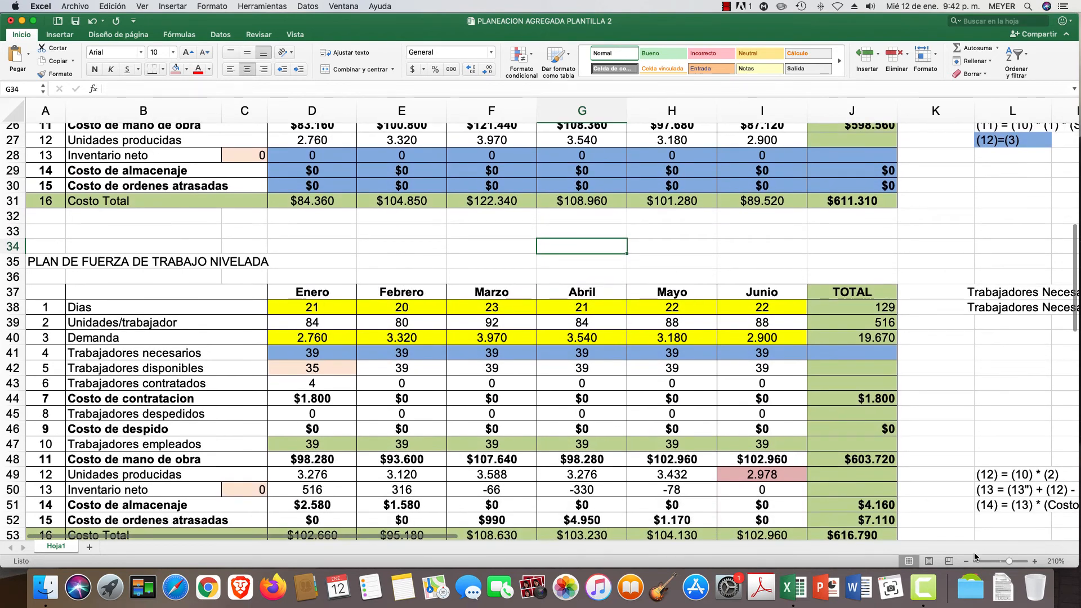
click(965, 561)
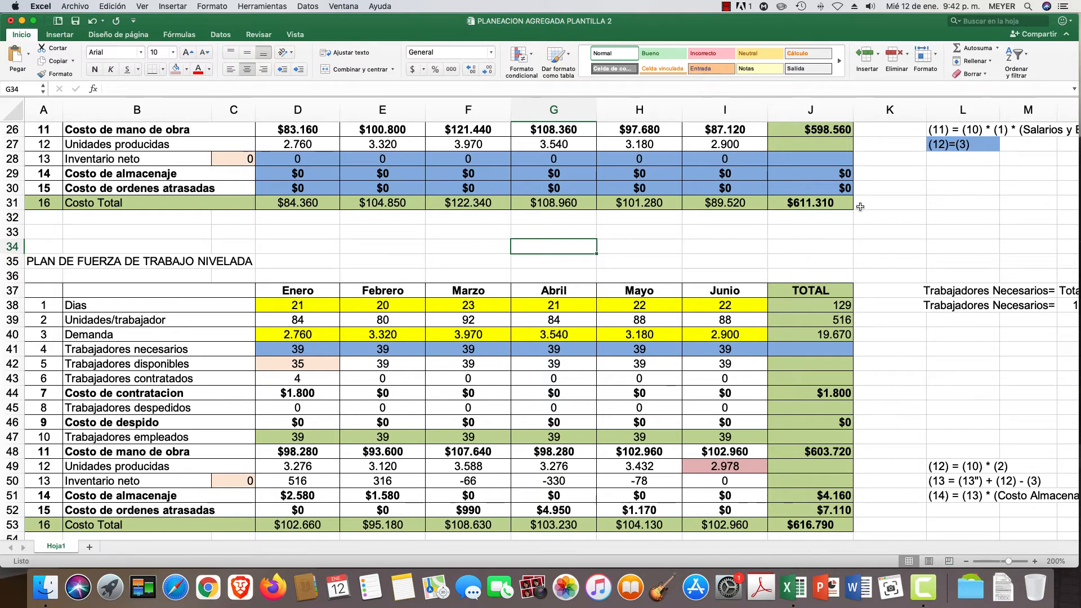
click(805, 203)
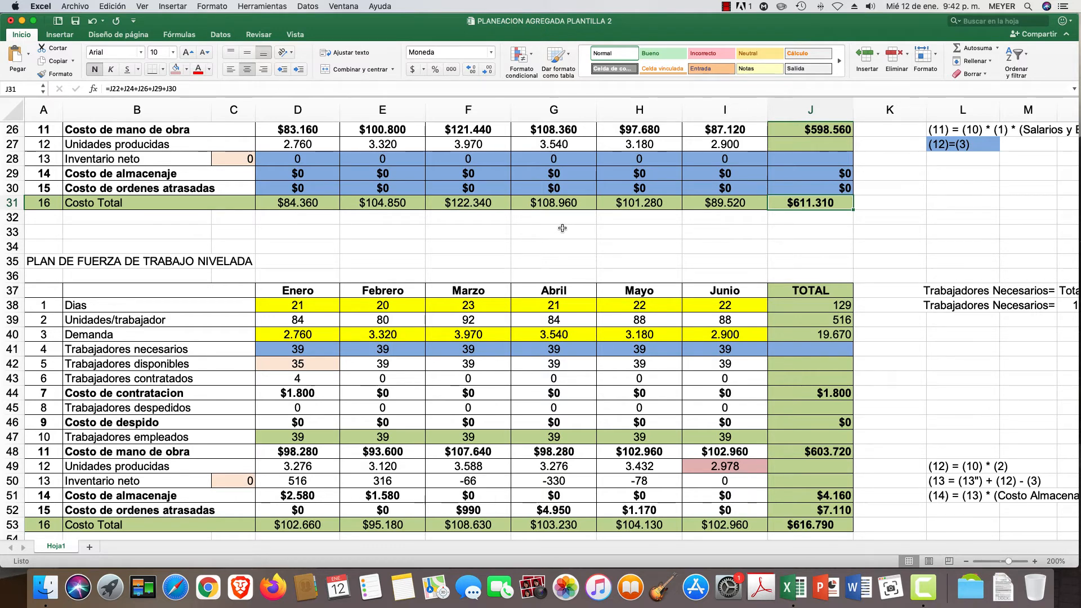
scroll(561, 228, right, 1)
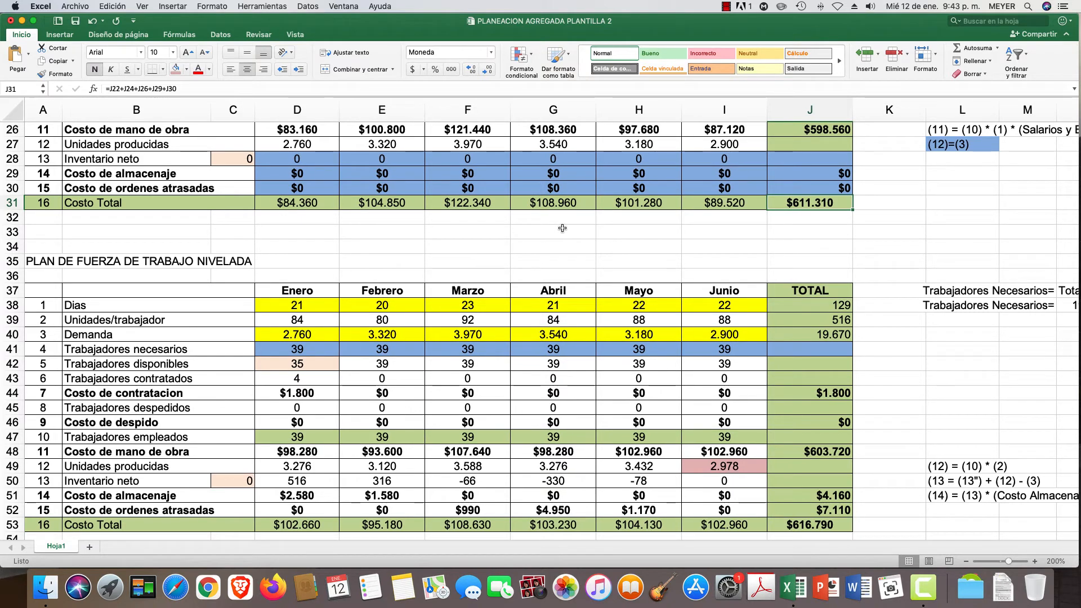
scroll(567, 232, down, 3)
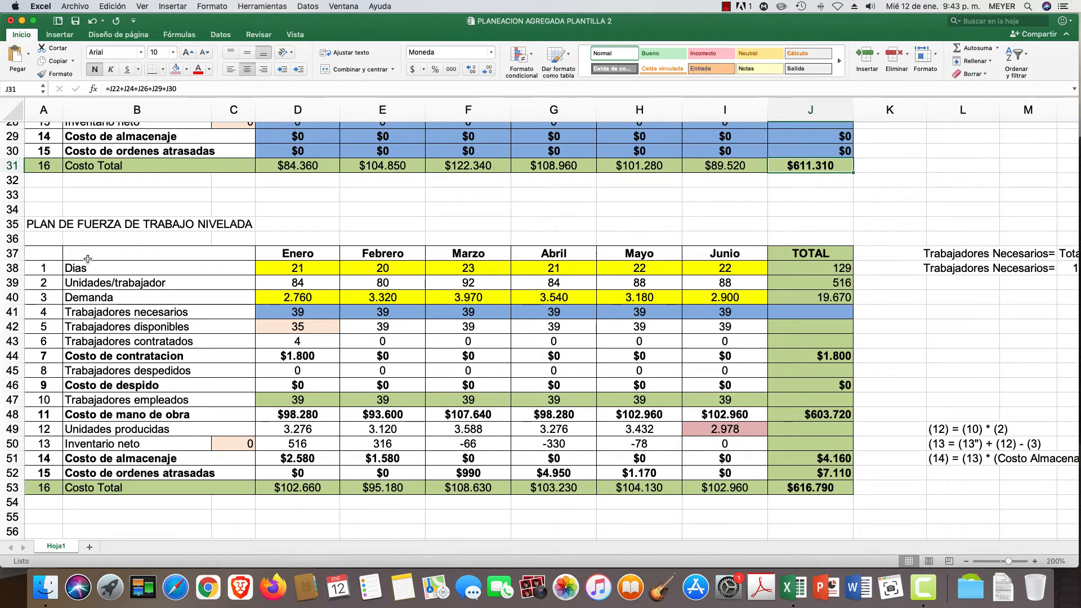
- Copy the levelled workforce table A37:J53 into the PLAN DE PRODUCCION CONSTANTE SIN FALTANTES section, starting at A59
click(46, 254)
drag(47, 254, 788, 489)
right_click(126, 252)
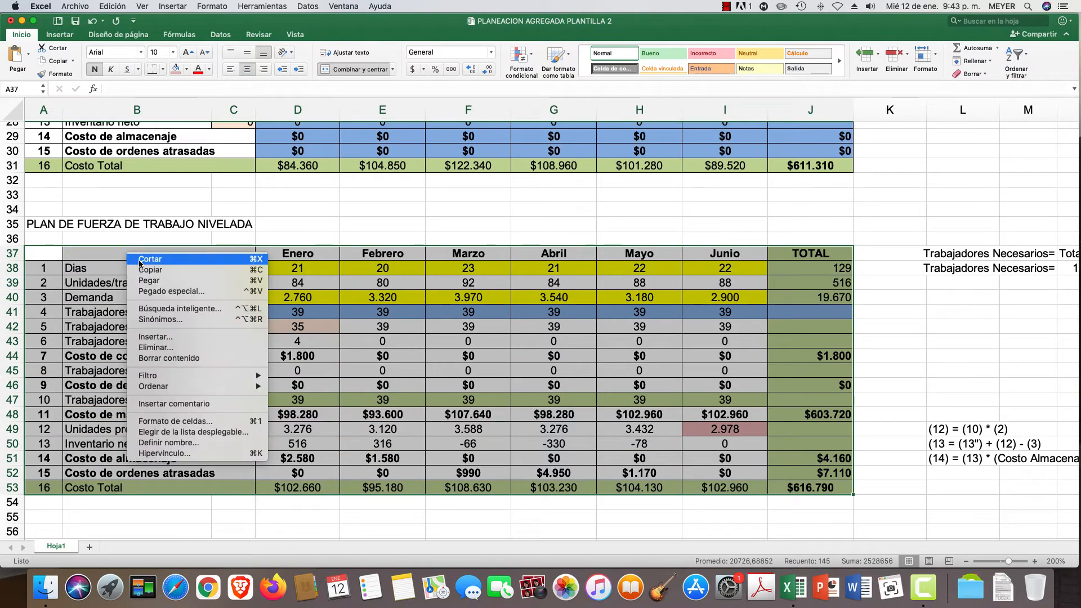
click(155, 269)
scroll(113, 287, down, 10)
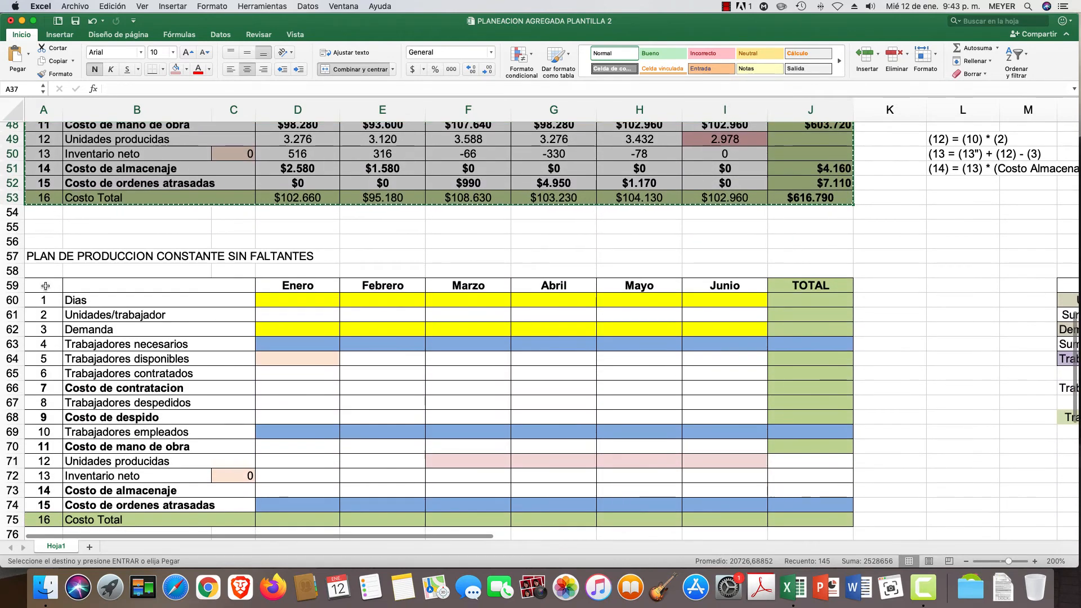
click(45, 286)
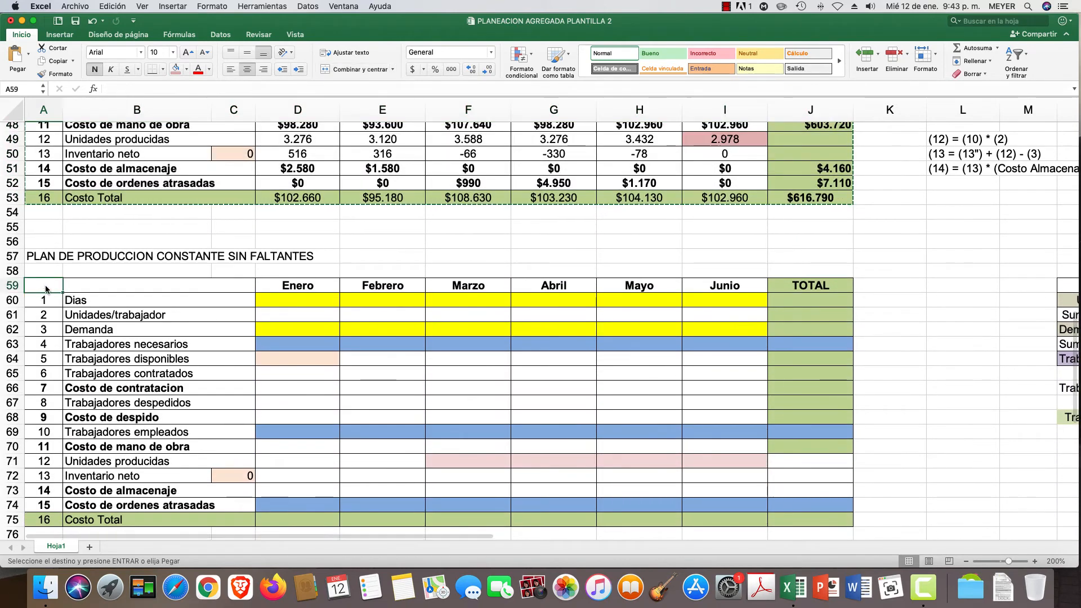
right_click(45, 286)
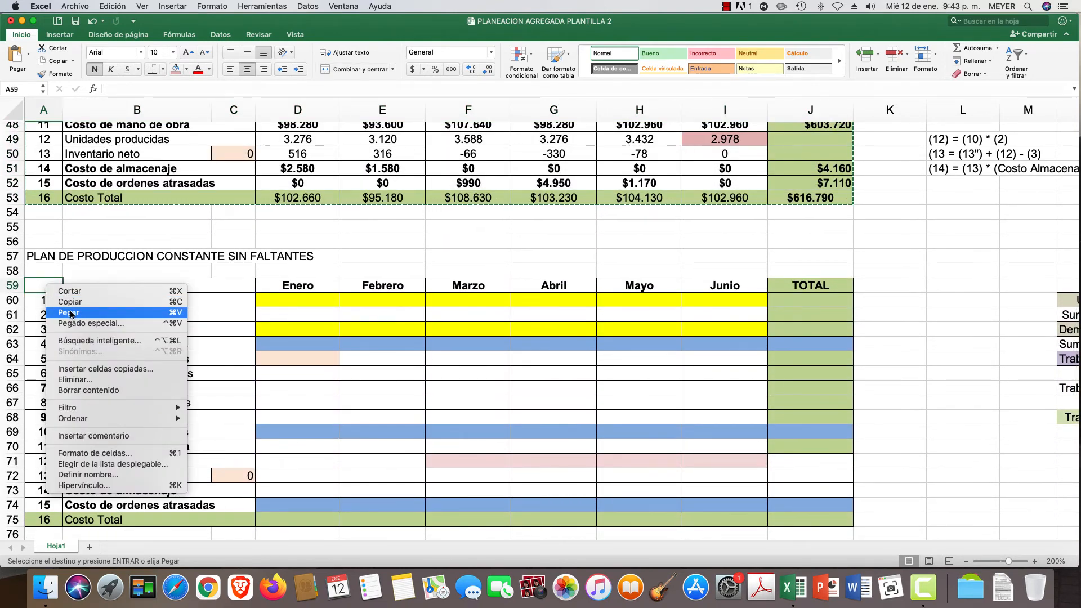
click(71, 313)
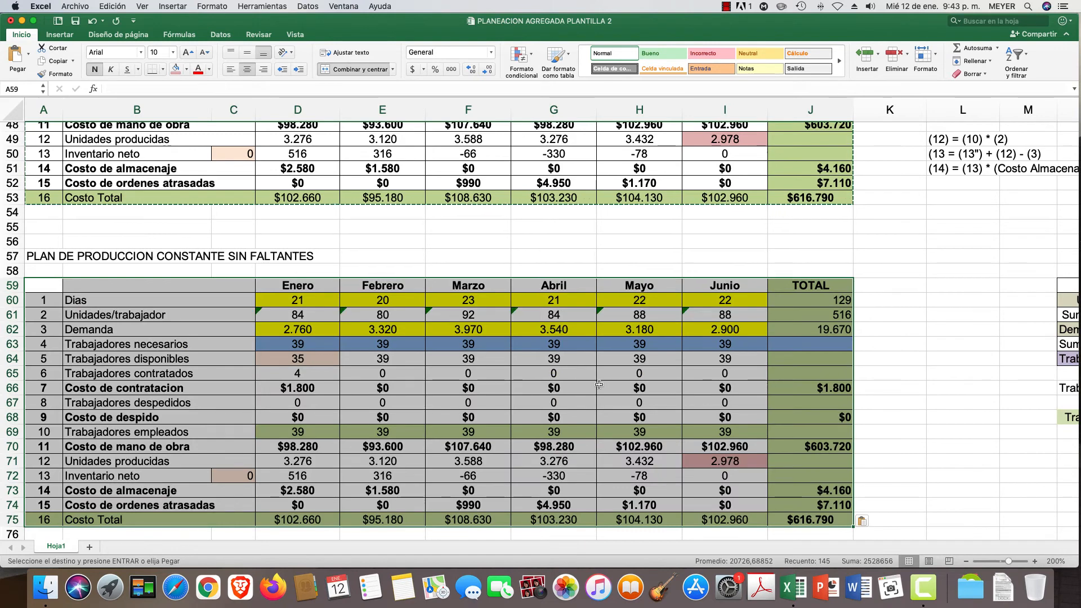
- Link January's Dias cell D60 to D38 with =D38 and fill the formula across to June in I60
scroll(598, 385, down, 2)
scroll(599, 385, up, 3)
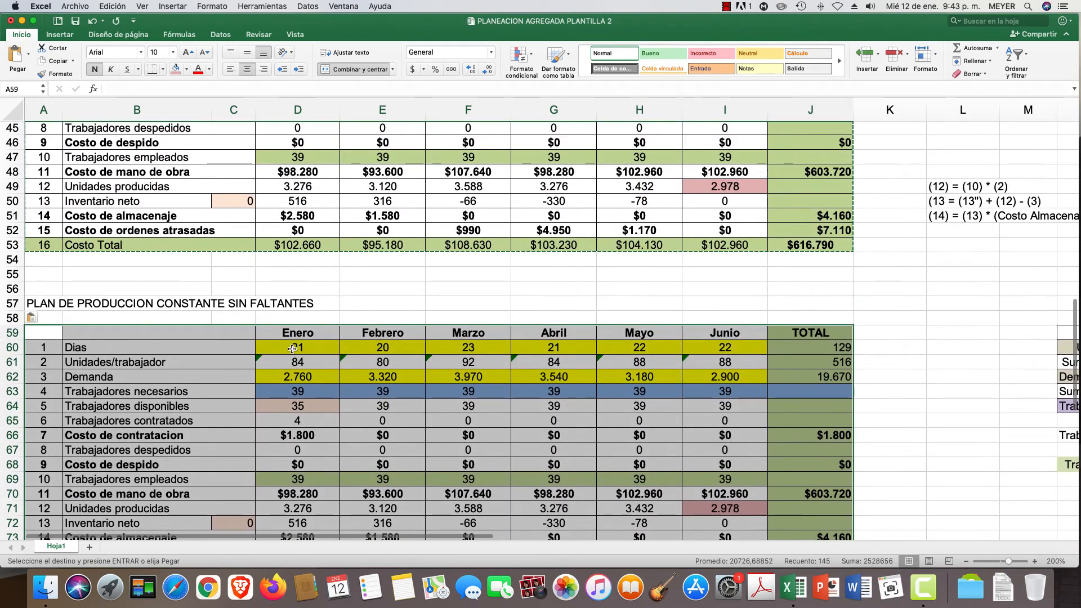
click(292, 348)
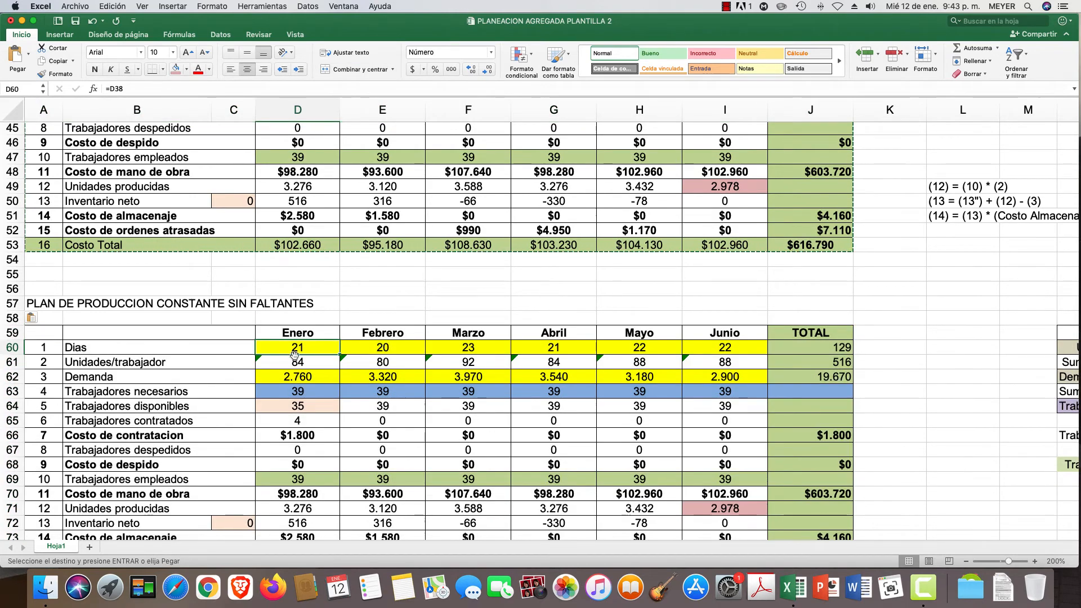
scroll(326, 356, up, 3)
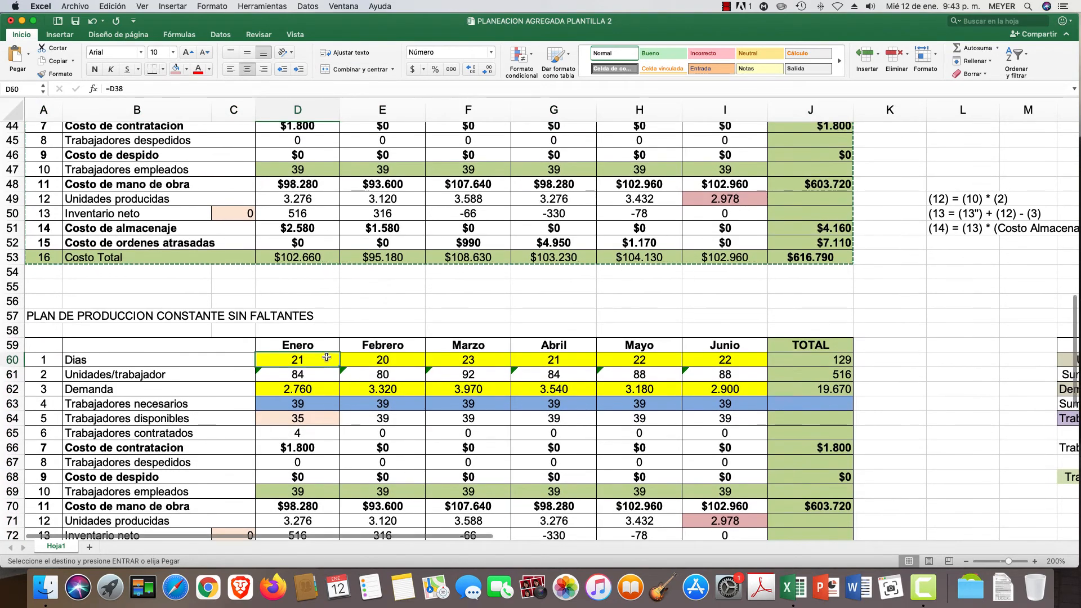
scroll(326, 357, up, 3)
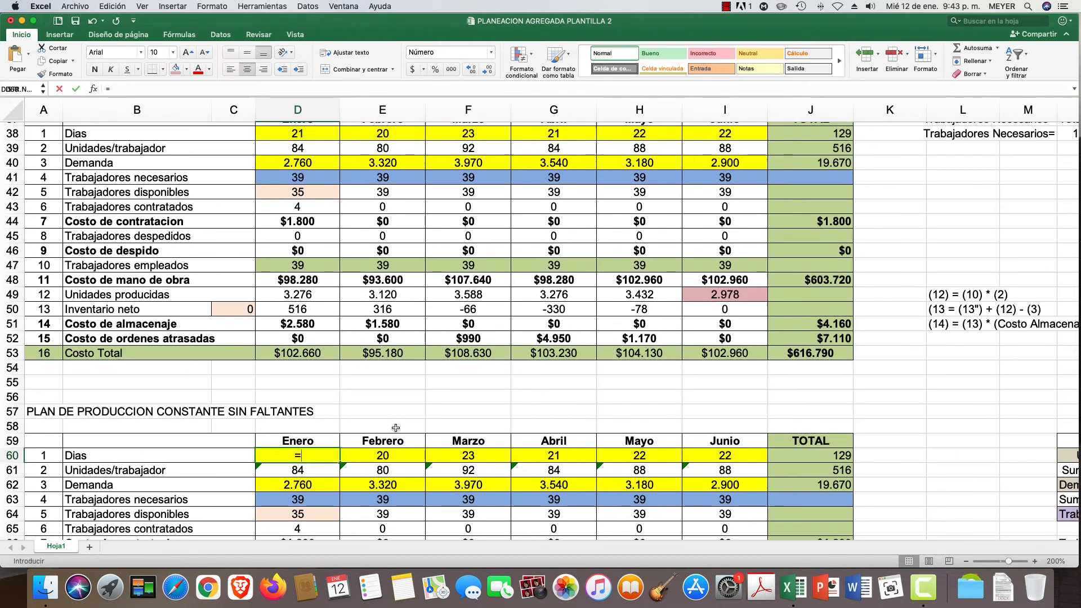
text(=)
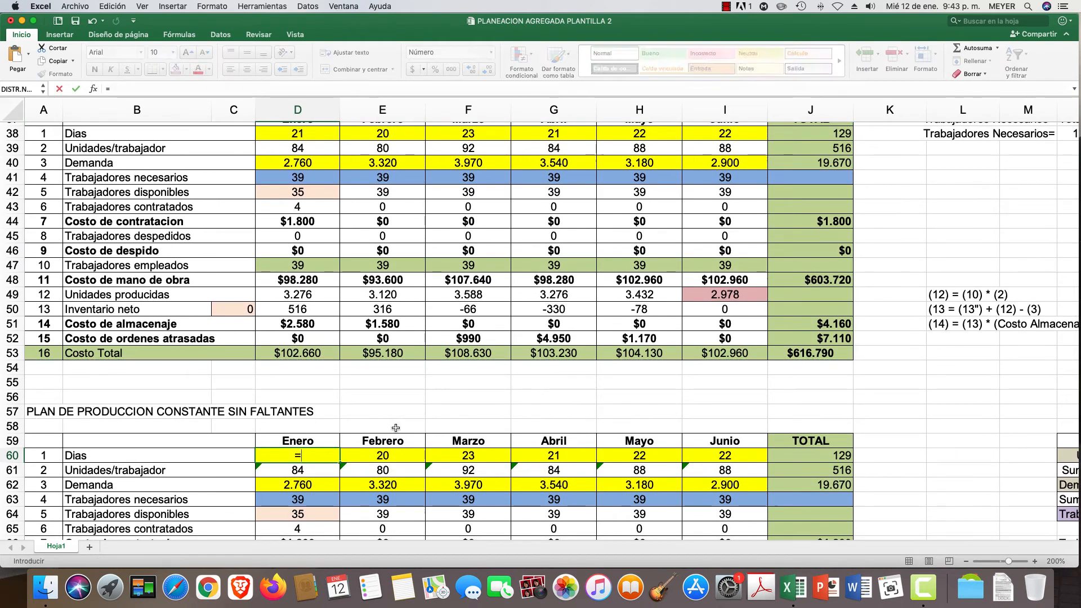
click(305, 131)
key(Return)
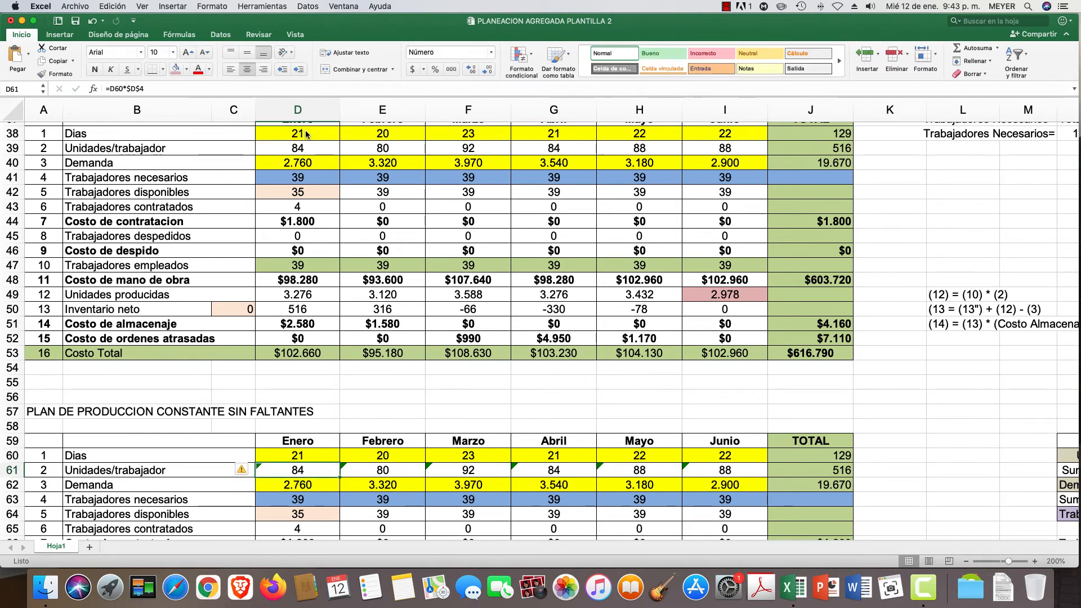
scroll(310, 451, down, 1)
click(309, 450)
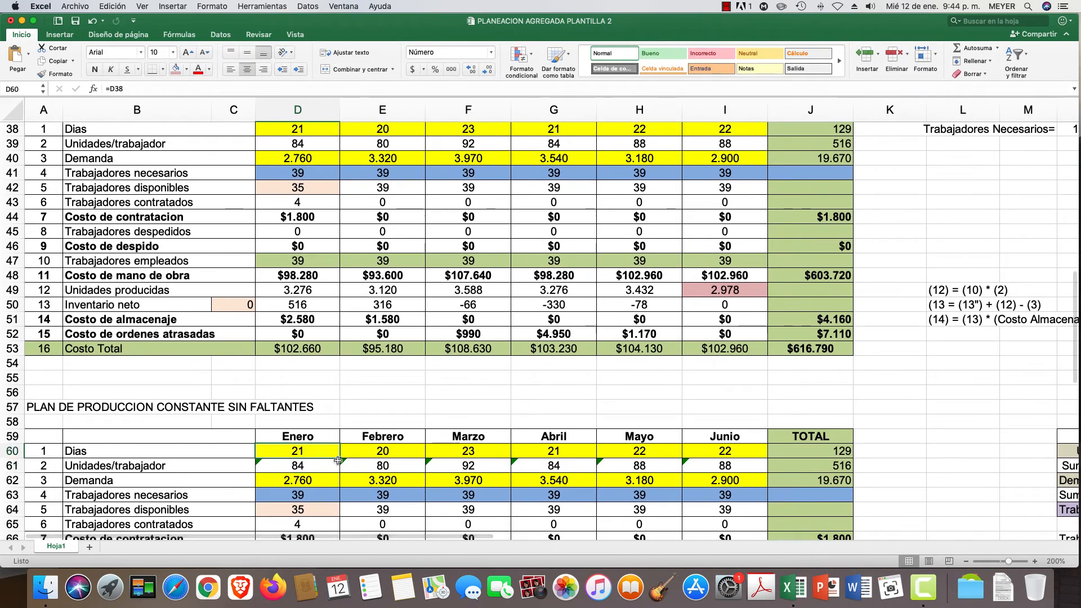
drag(342, 459, 767, 460)
- Link January's Demanda cell D62 to D40 with =D40 and fill the formula across to June in I62
scroll(334, 276, up, 12)
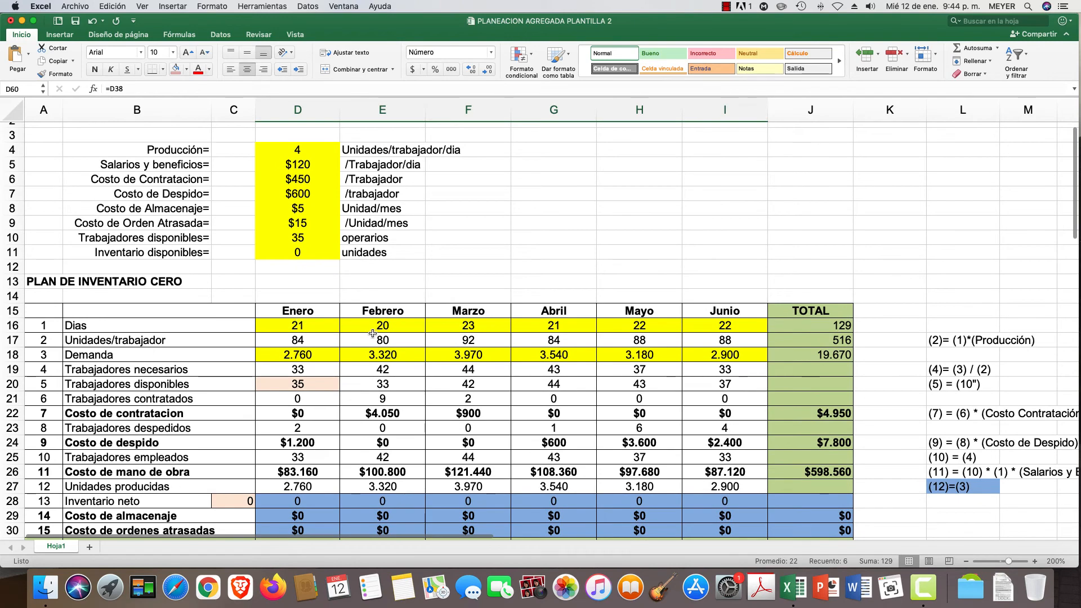
scroll(373, 333, down, 3)
scroll(373, 332, down, 10)
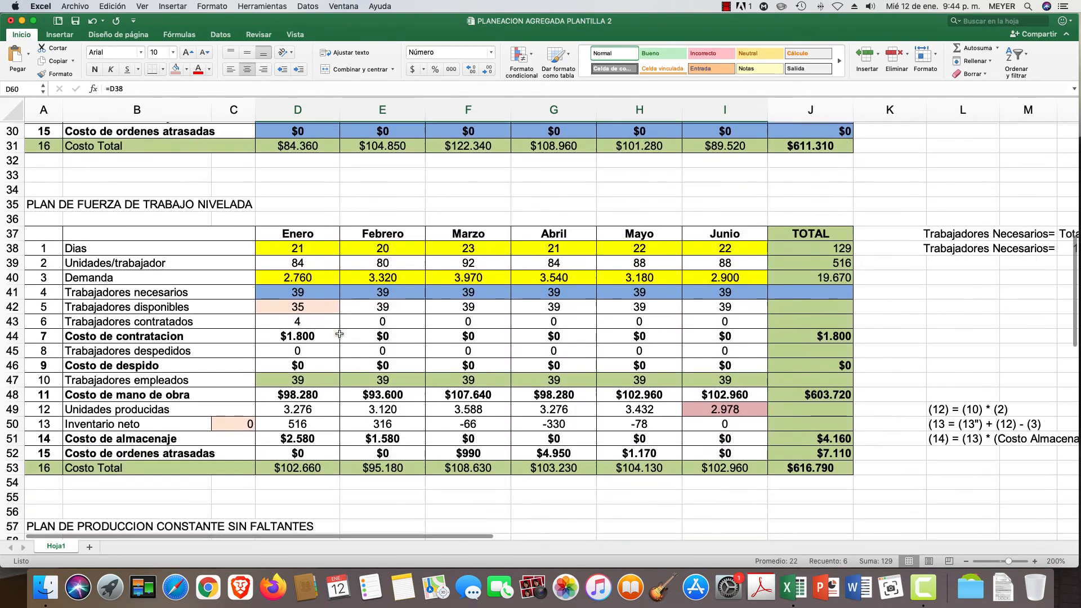
scroll(340, 333, down, 1)
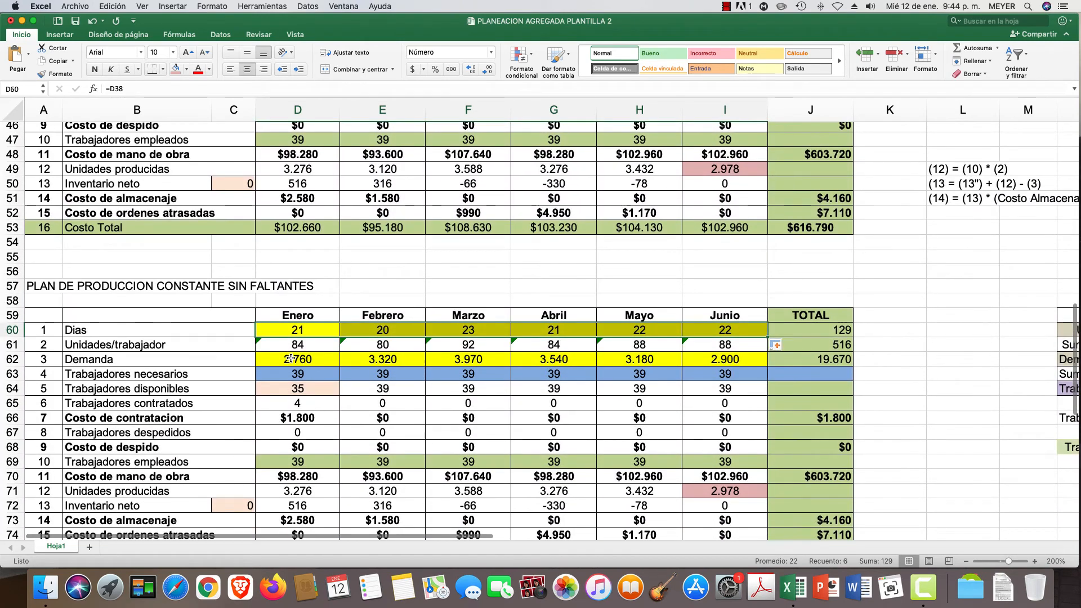
click(290, 358)
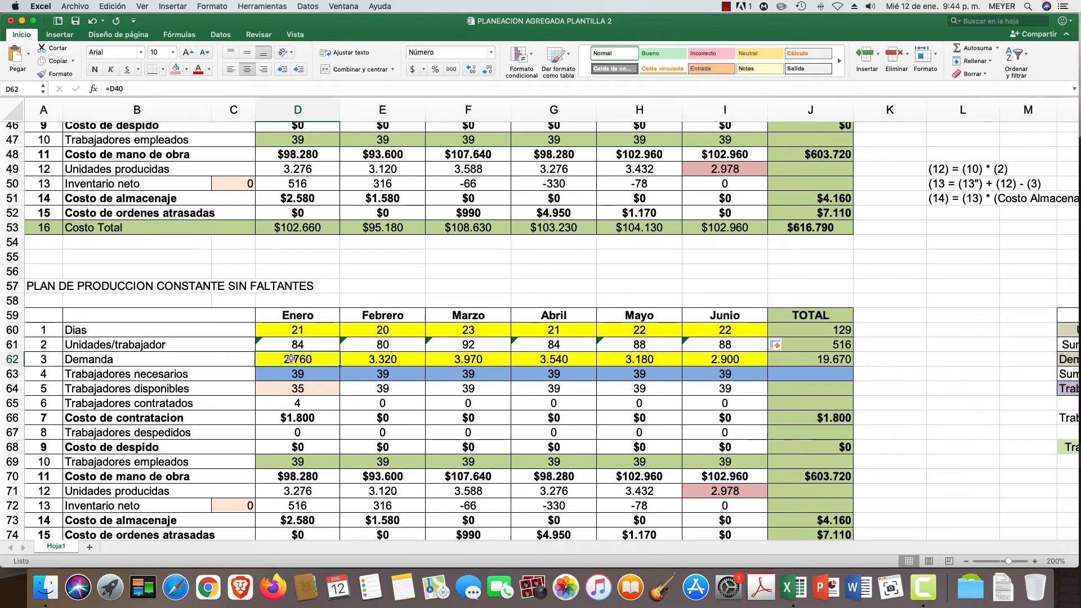
text(=)
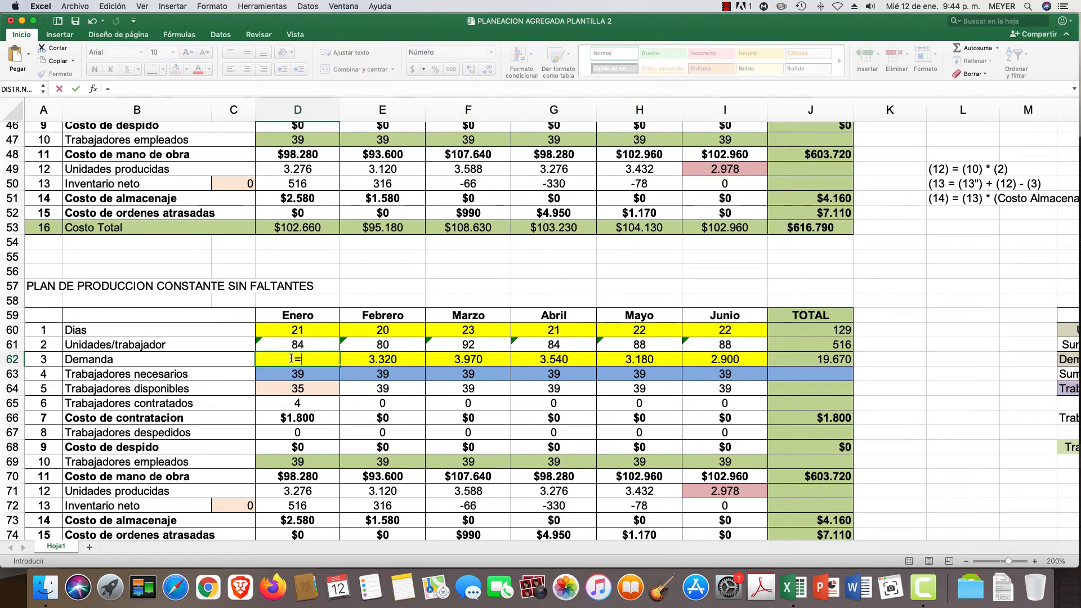
scroll(302, 180, up, 2)
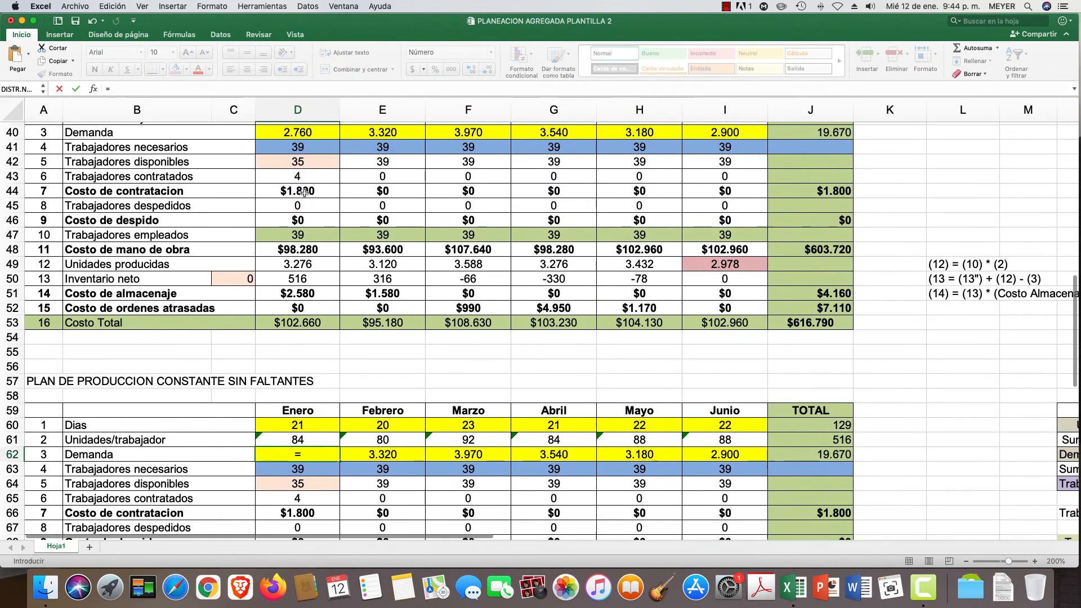
click(299, 157)
key(Return)
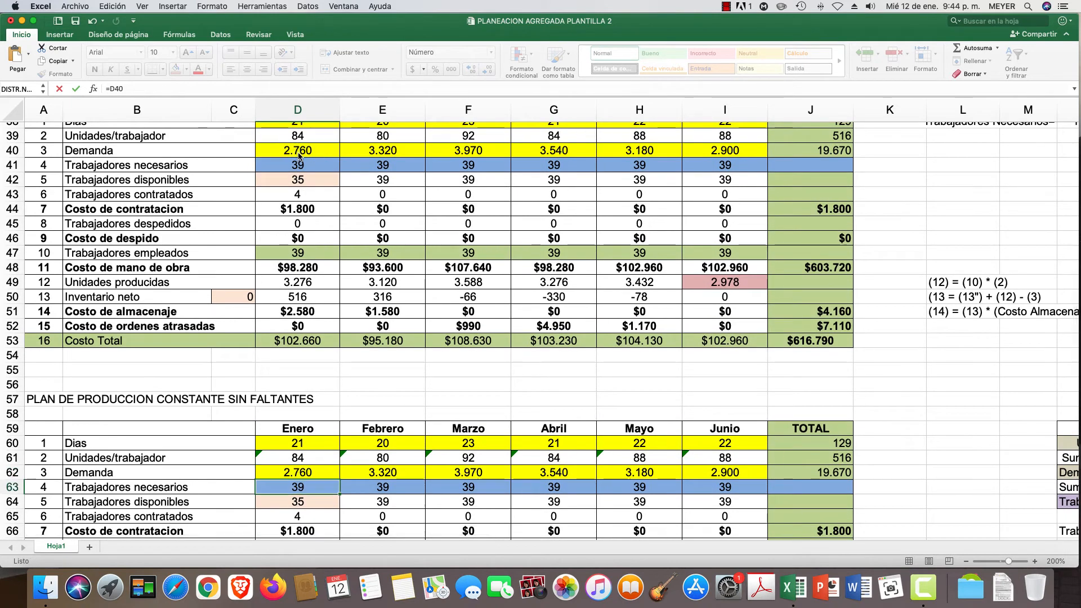
click(325, 476)
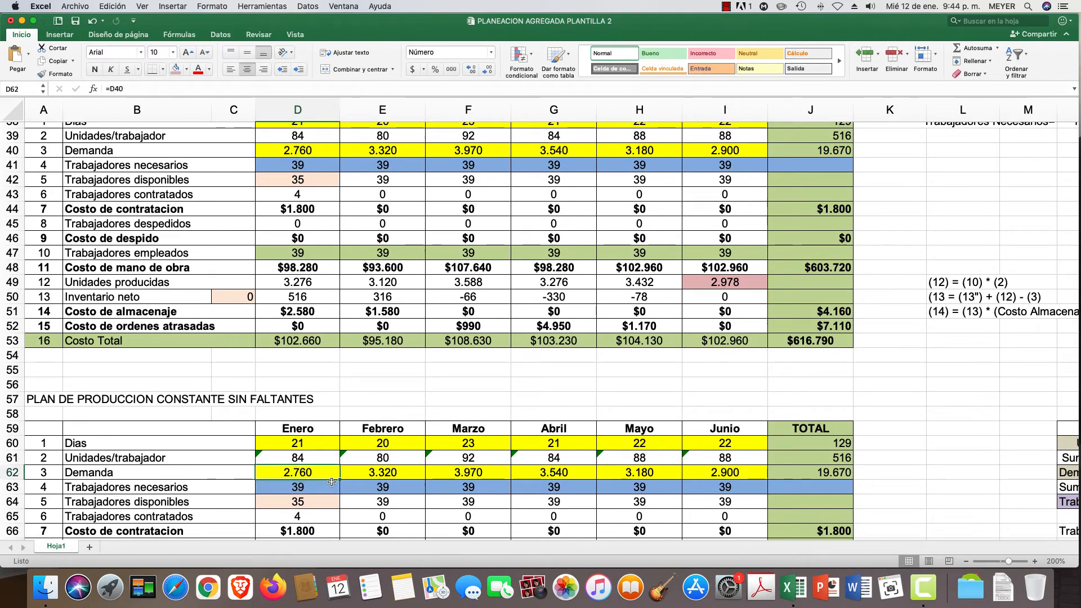
drag(340, 478, 746, 474)
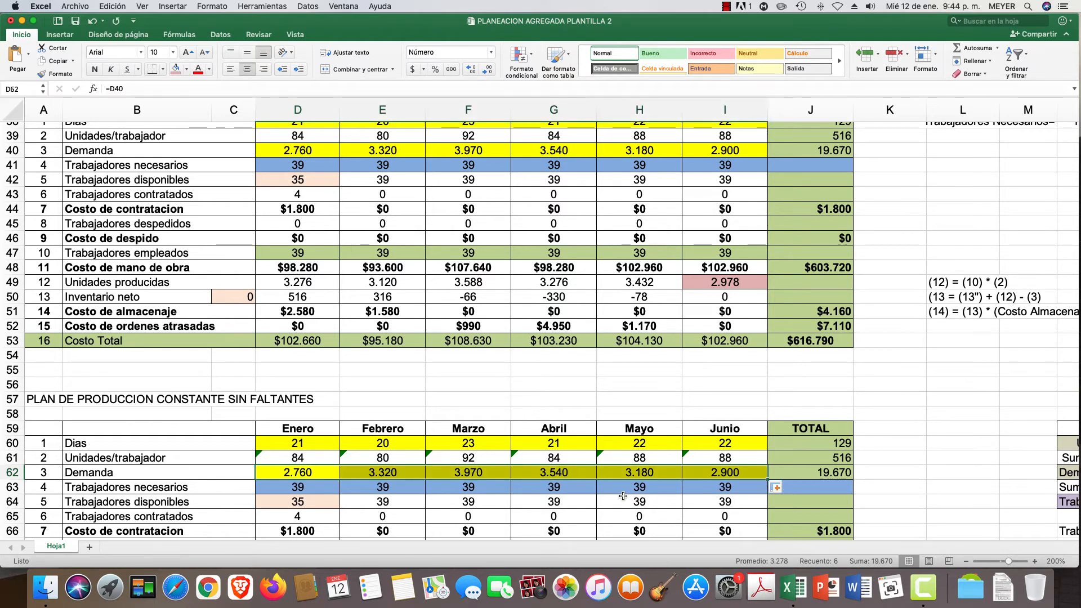
- Trace the precedents of January's Demanda cell D62 to check its source, and remove the arrows
click(304, 475)
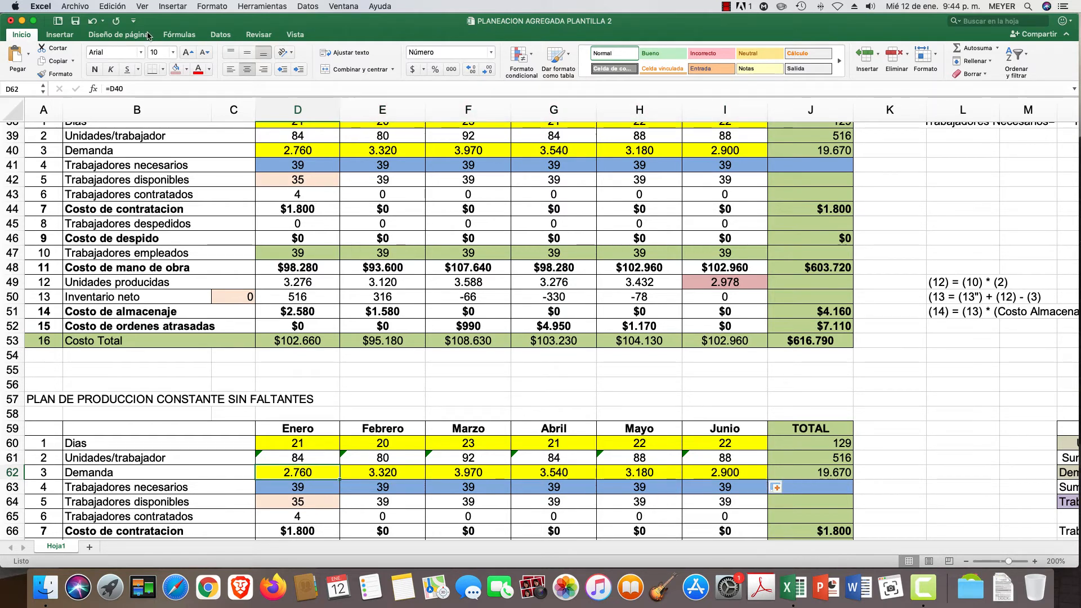
click(172, 36)
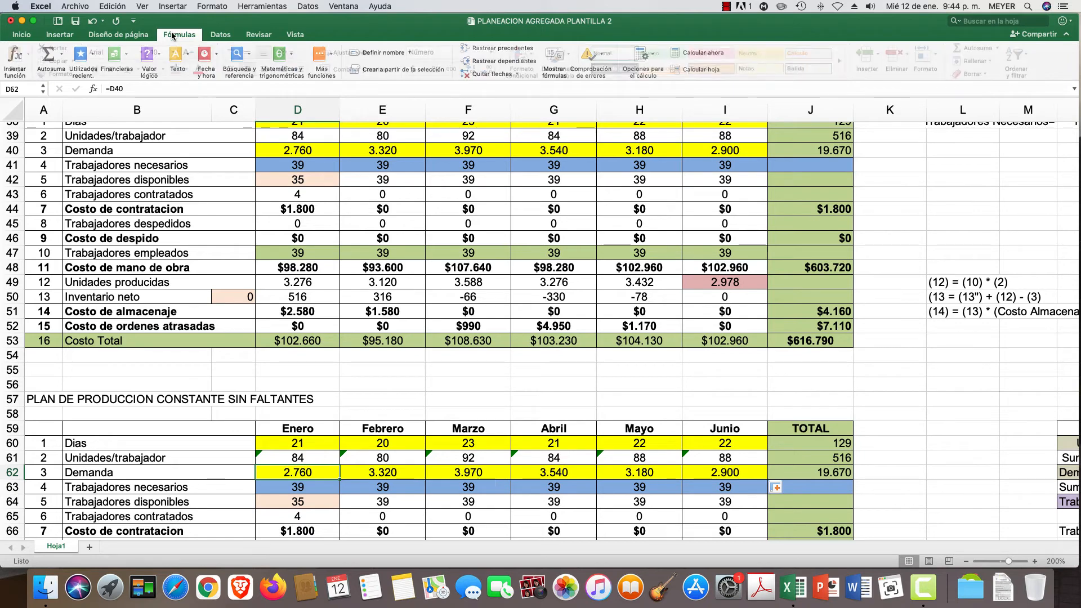
click(518, 52)
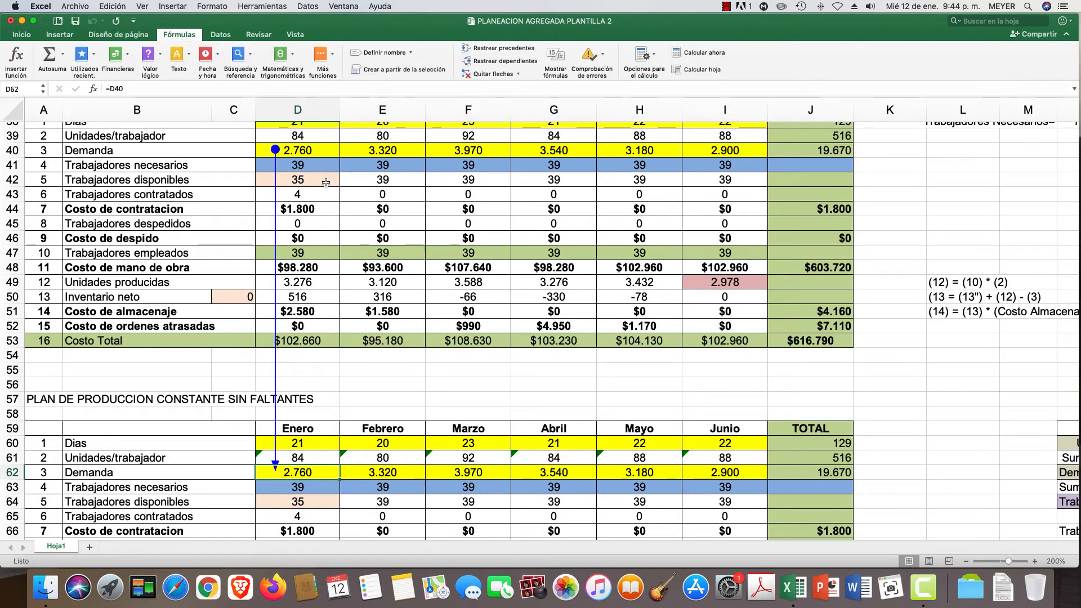
scroll(308, 215, up, 2)
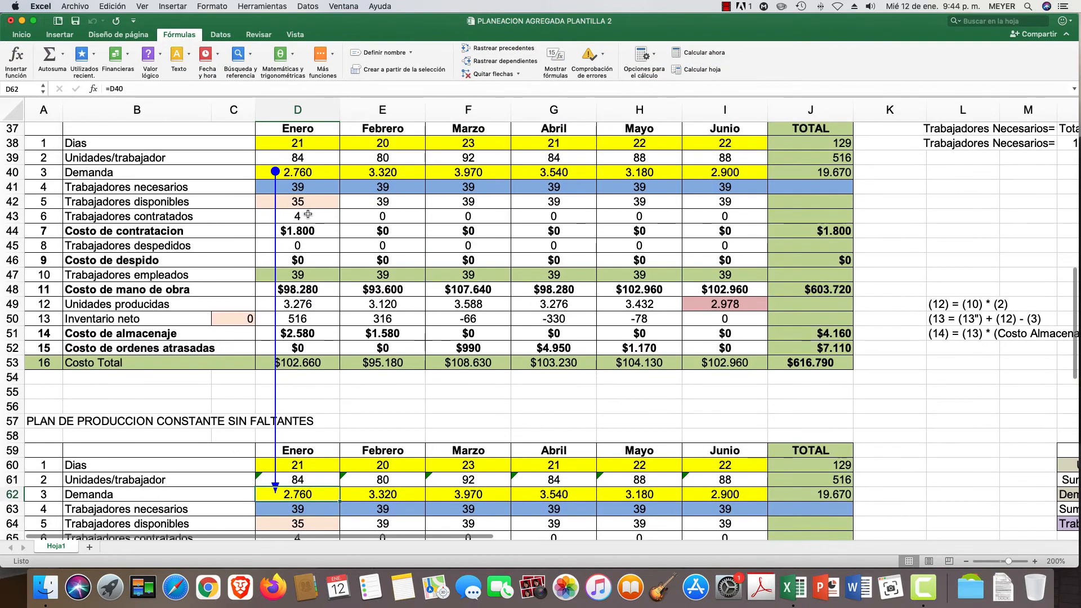
click(498, 76)
scroll(451, 253, down, 4)
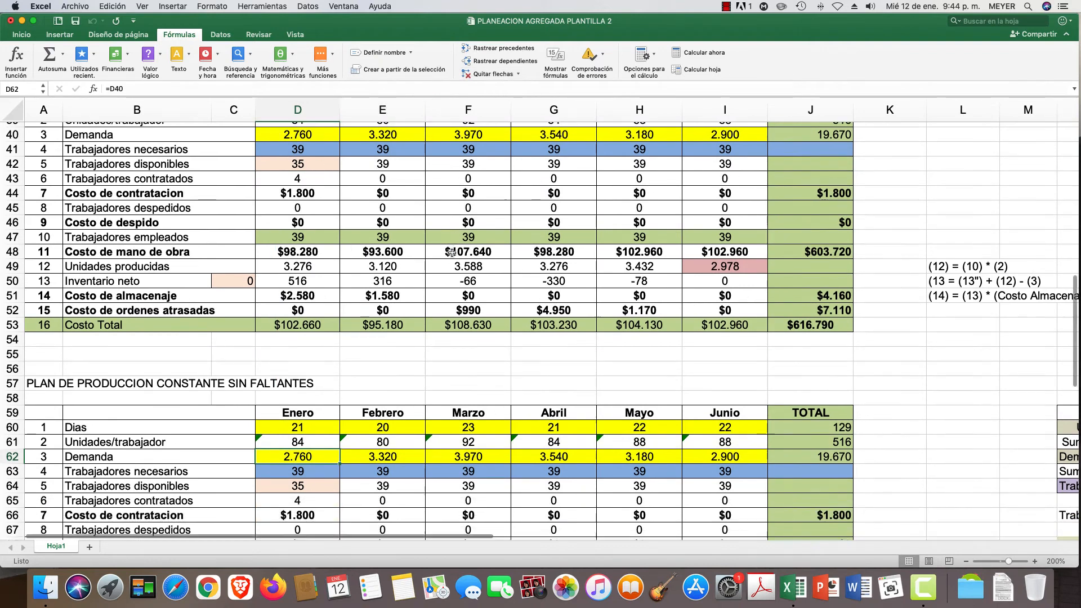
- Remove the fill colour from the Trabajadores empleados cells D69:I69 in the constant production table
scroll(452, 252, down, 2)
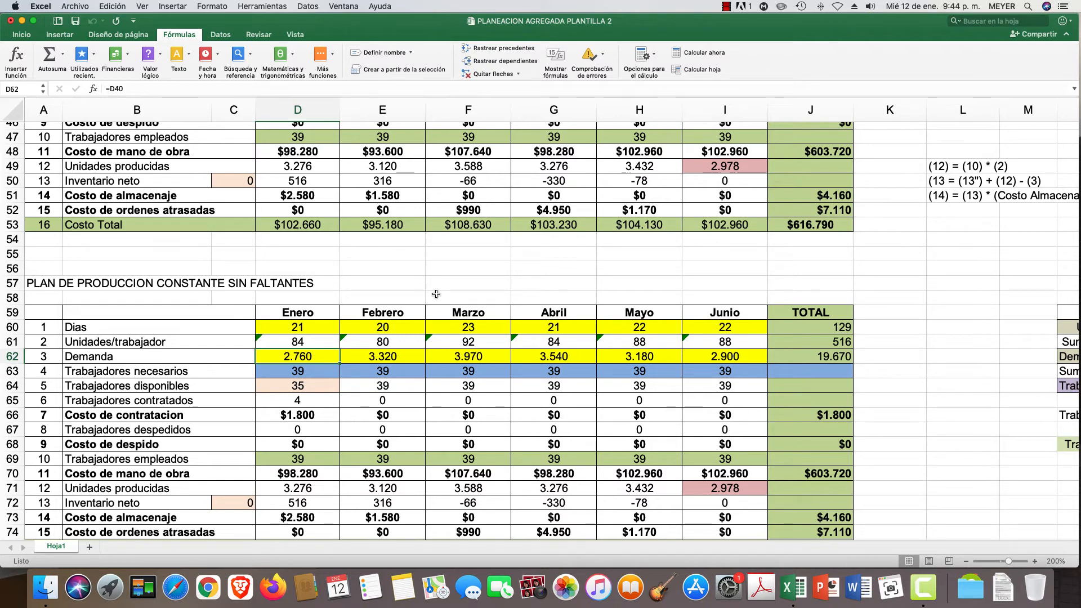
scroll(436, 294, down, 5)
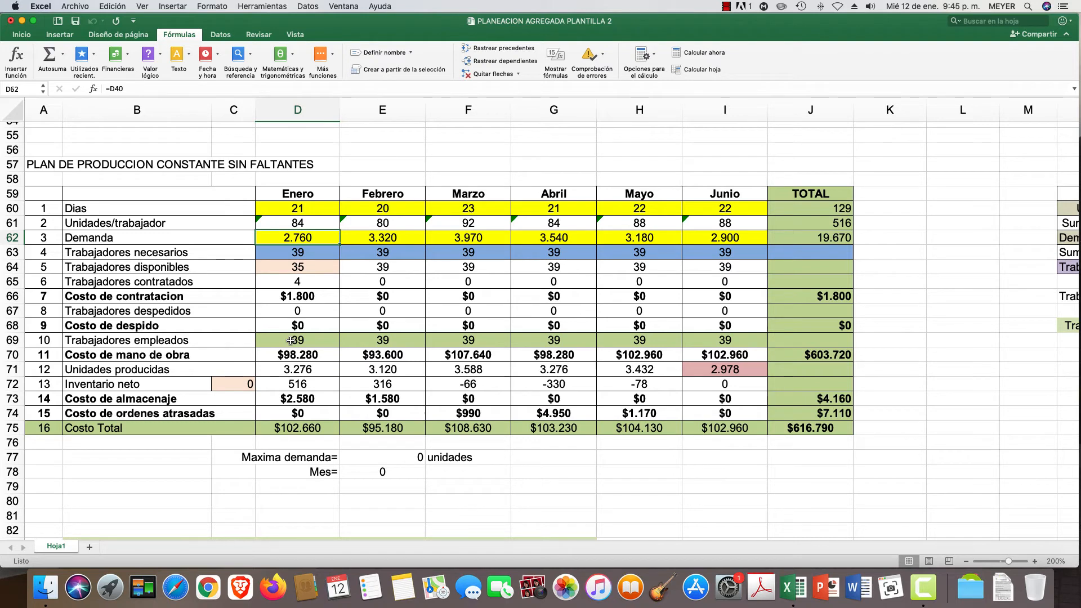
drag(291, 340, 754, 341)
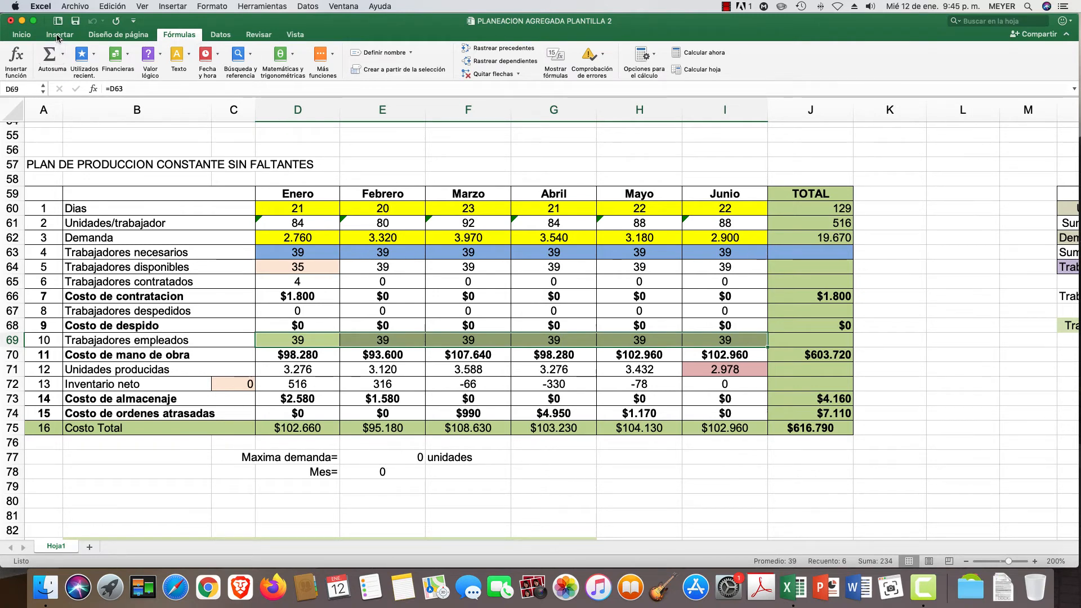
click(21, 35)
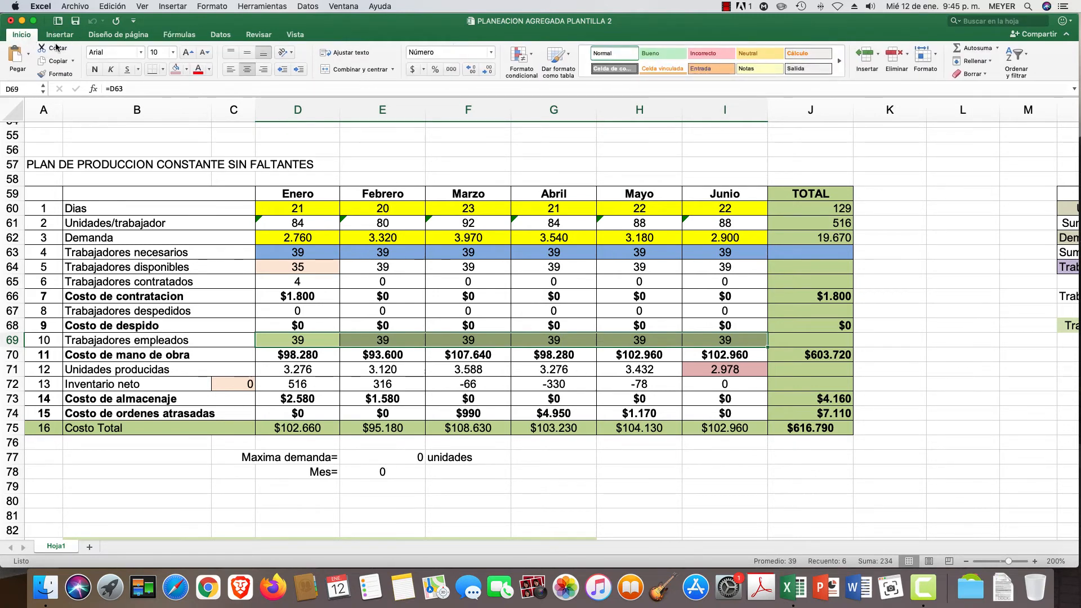
click(187, 70)
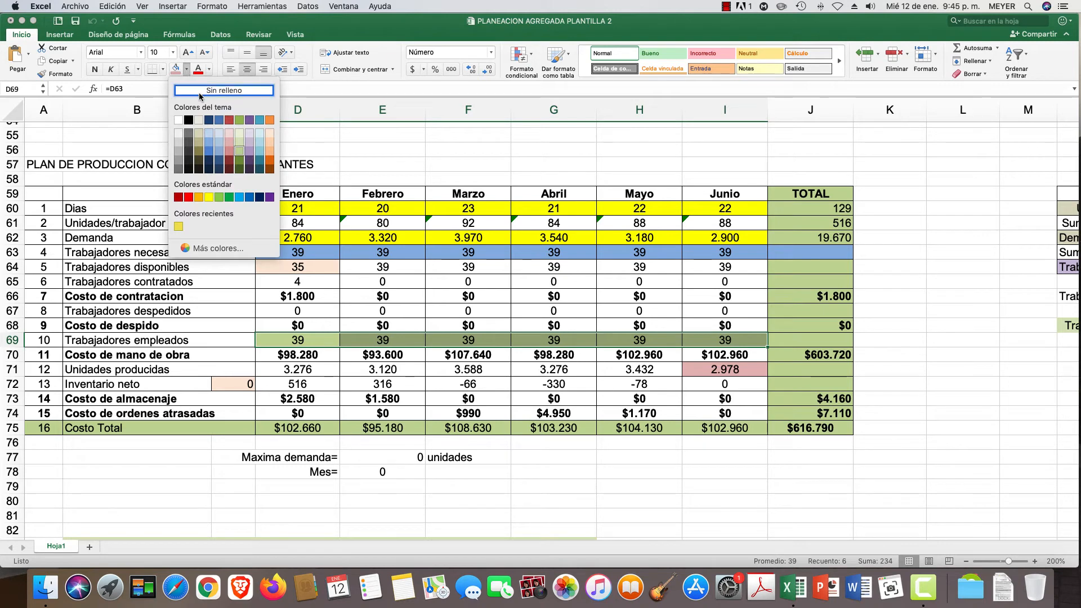
click(200, 90)
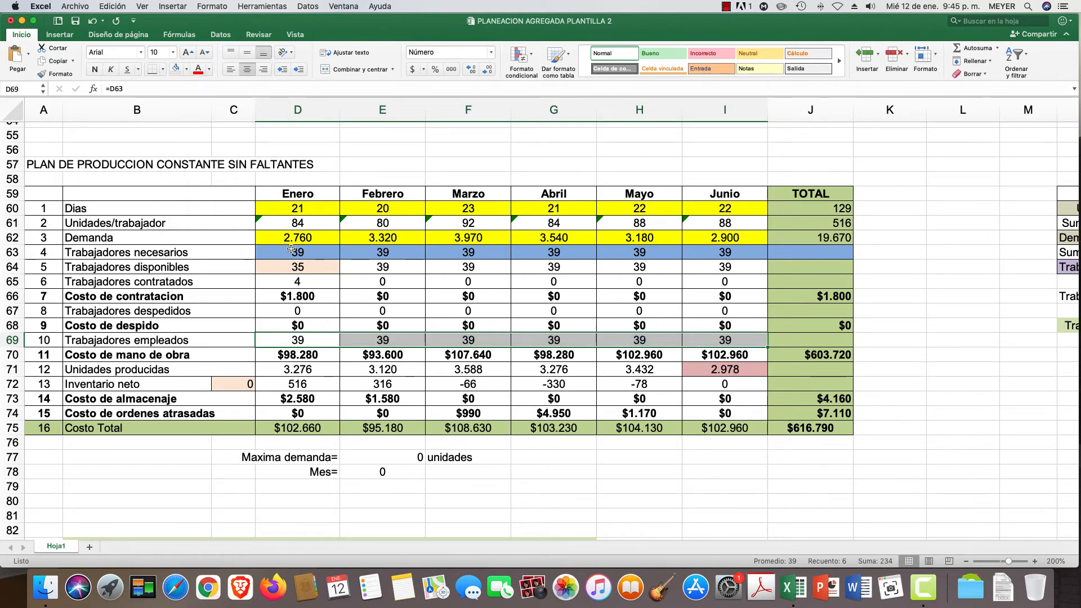
- Examine the Trabajadores necesarios cells D63:I63 and the empty auxiliary table at N59 for calculating the required workers
drag(291, 250, 698, 253)
scroll(697, 253, down, 1)
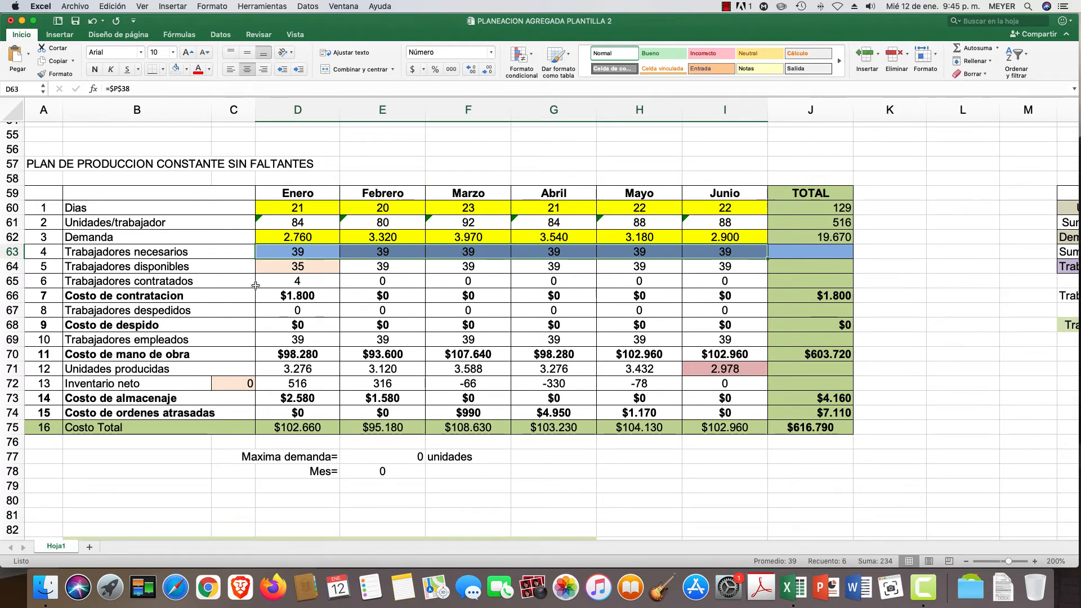
scroll(236, 313, right, 1)
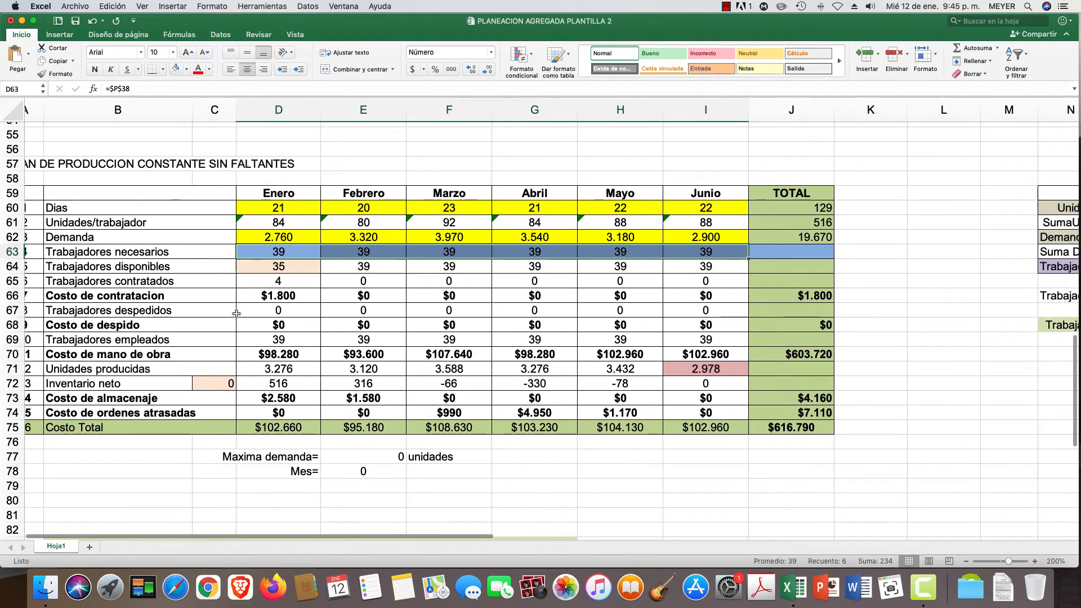
scroll(238, 314, left, 1)
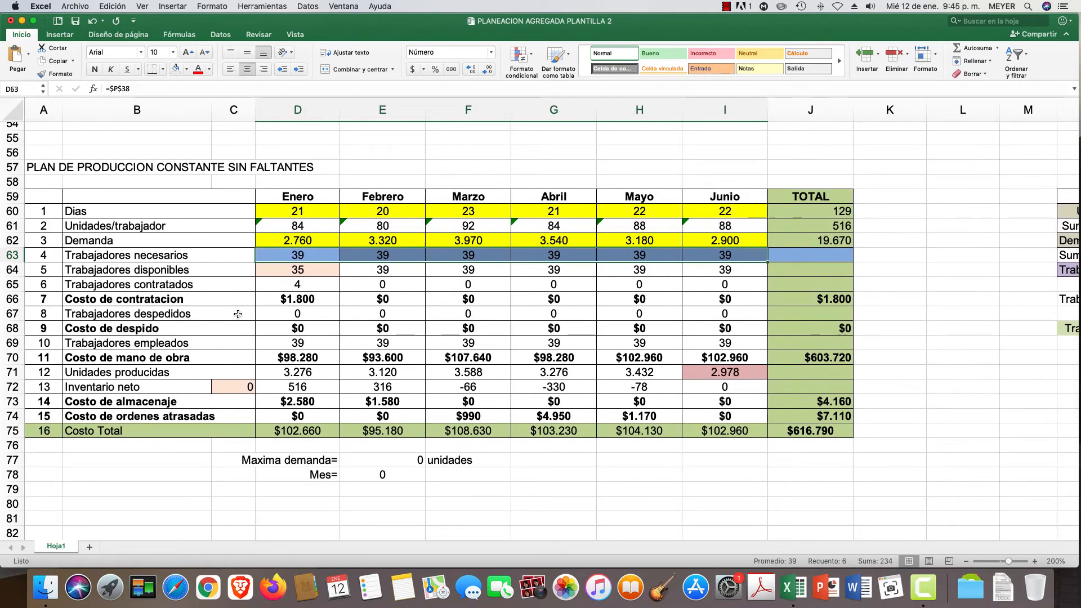
scroll(238, 314, right, 3)
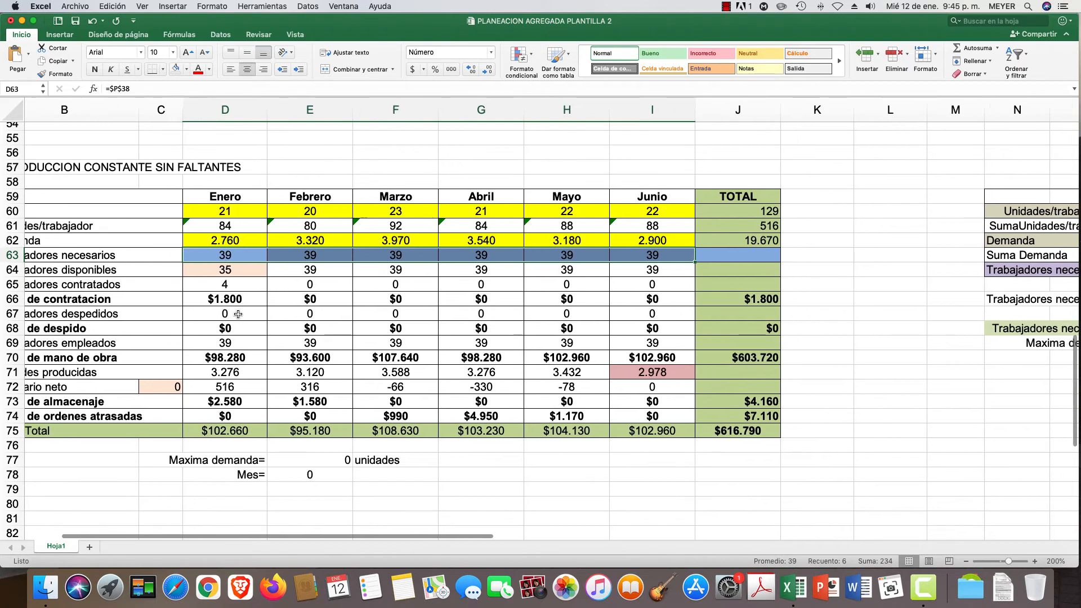
scroll(238, 314, right, 8)
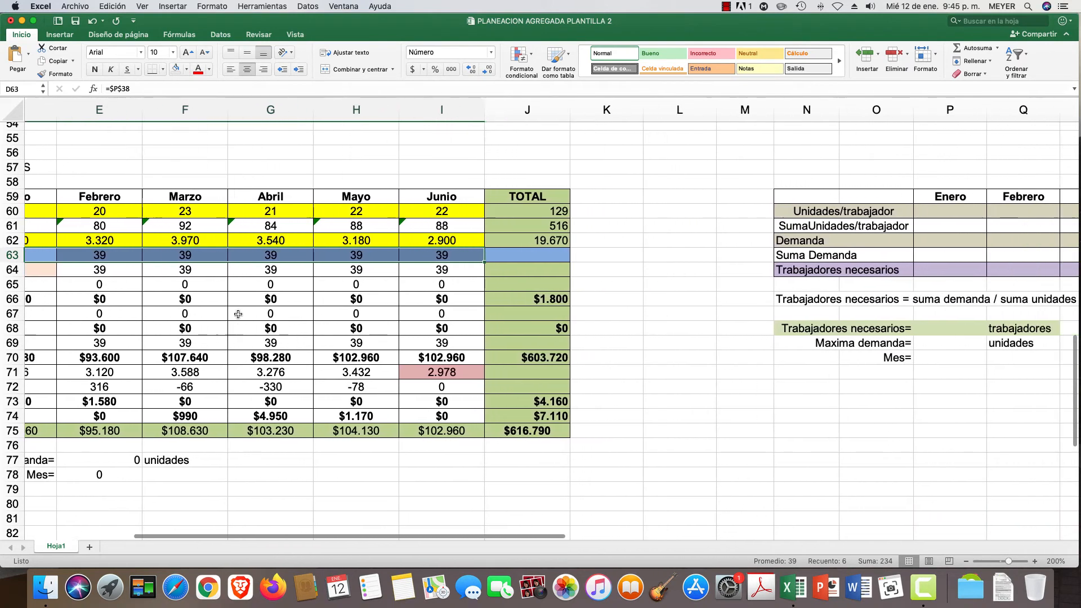
scroll(238, 314, right, 2)
scroll(601, 297, left, 6)
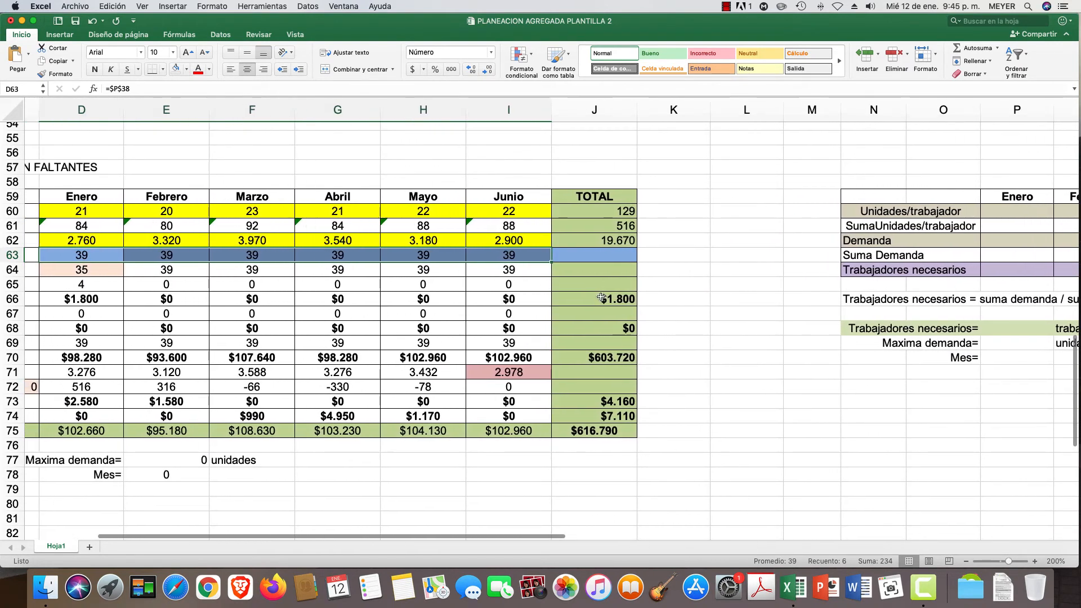
scroll(701, 294, right, 8)
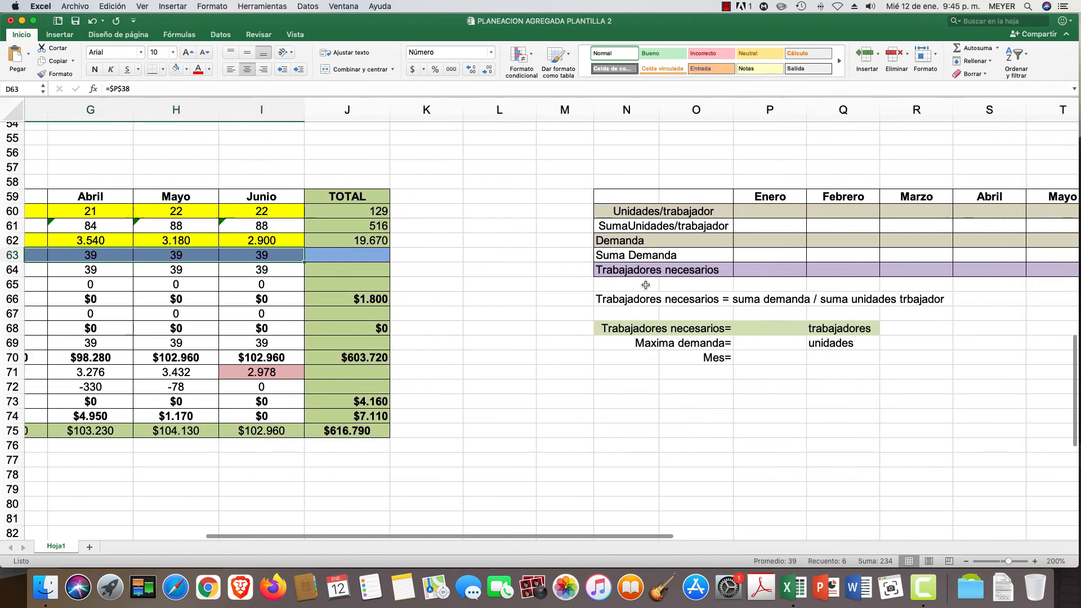
scroll(646, 285, left, 3)
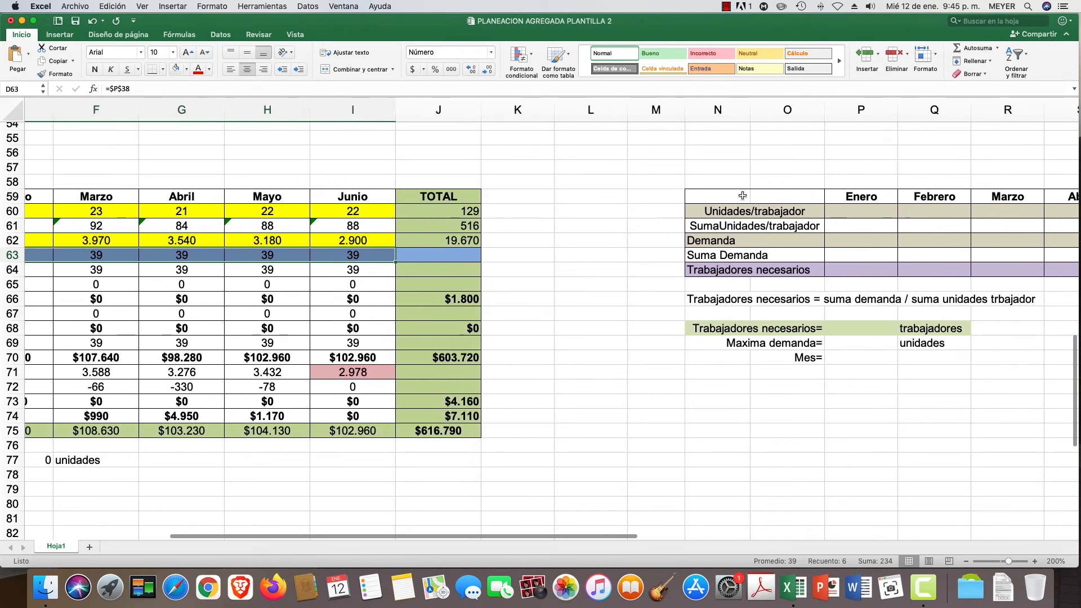
- Link January's Unidades/trabajador cell P60 in the auxiliary table to D61 with =D61
click(864, 212)
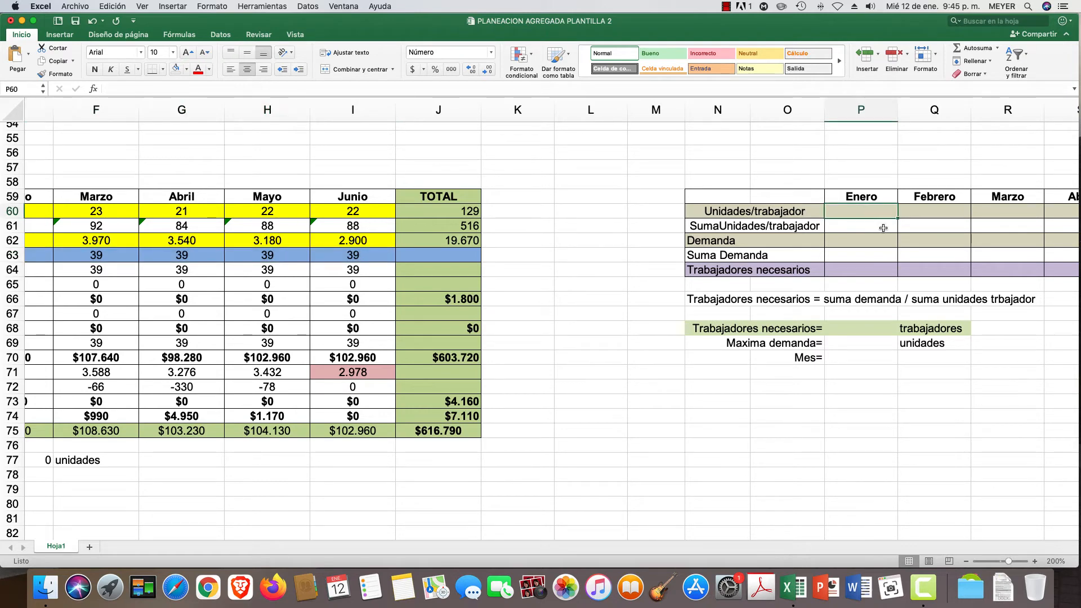
text(=)
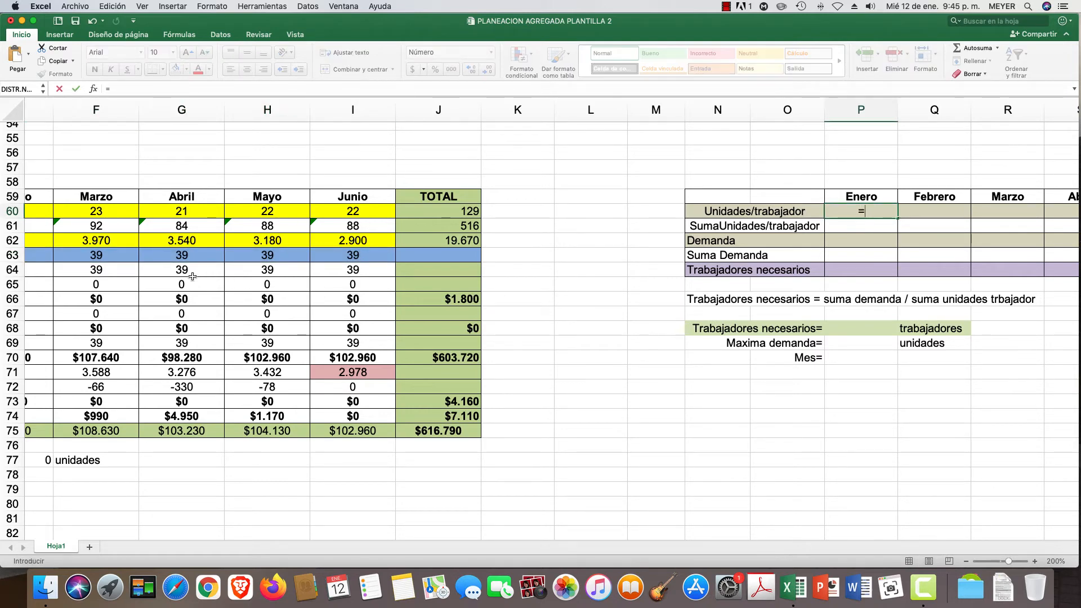
scroll(193, 277, left, 10)
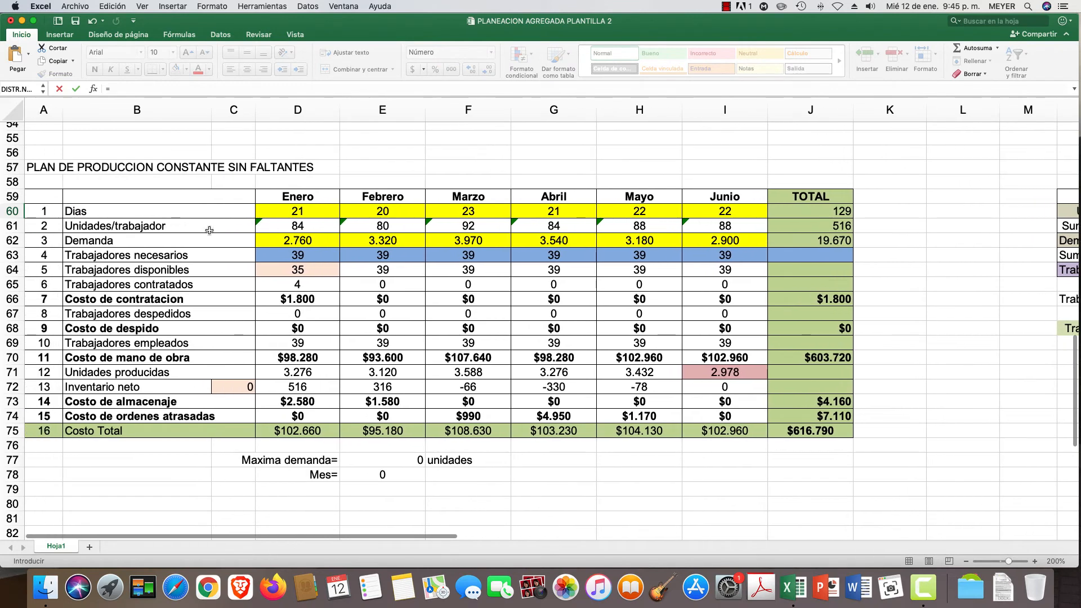
click(294, 227)
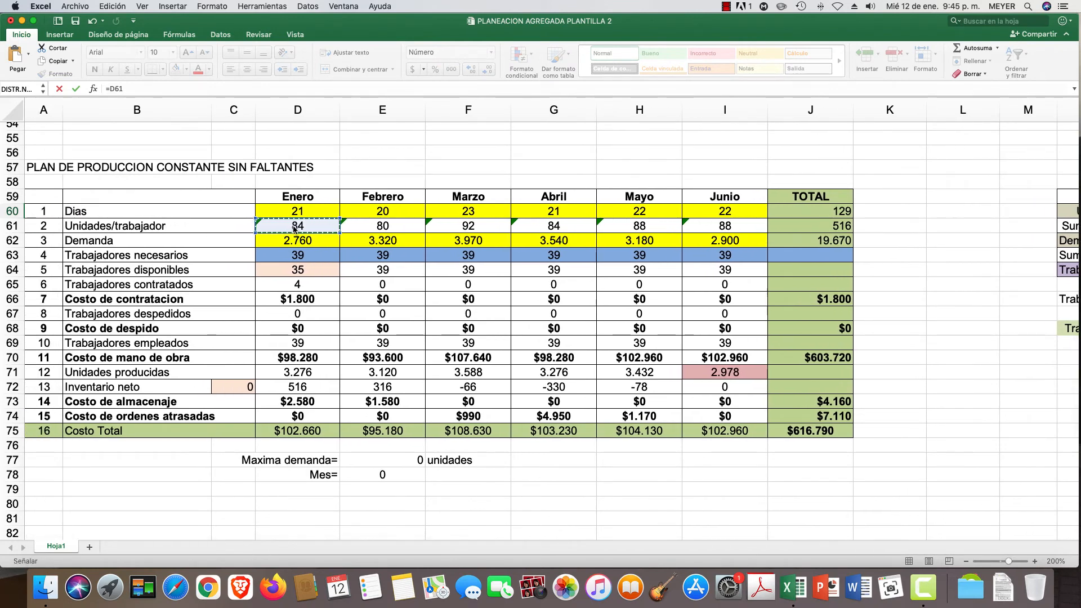
key(Return)
- Fill the Unidades/trabajador formula from P60 across to June in U60
key(Right)
key(Right)
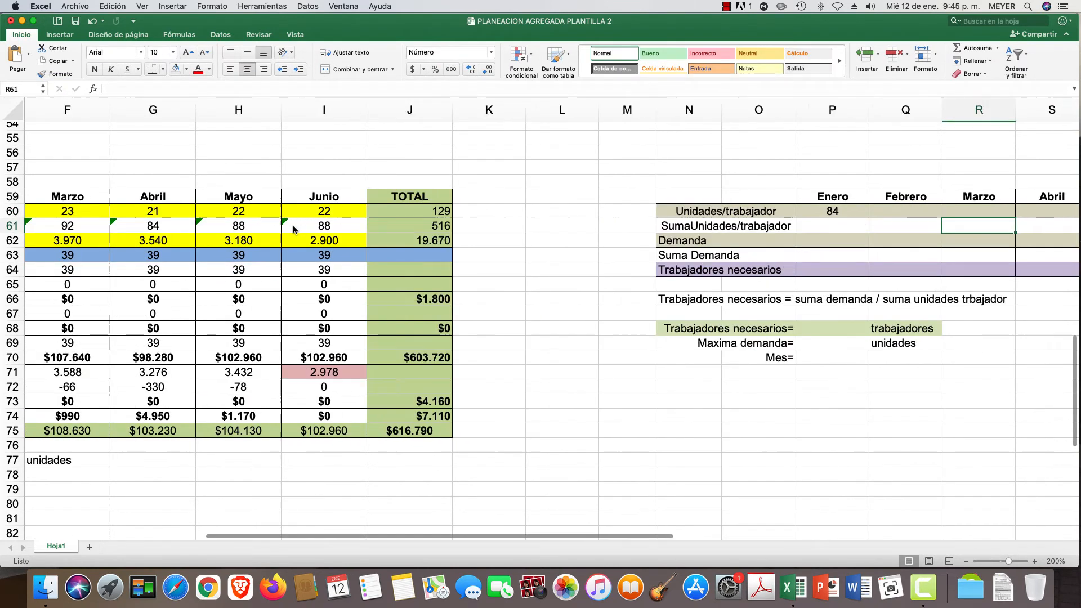
key(Right)
key(Right)
key(Right)
key(Right)
key(Right)
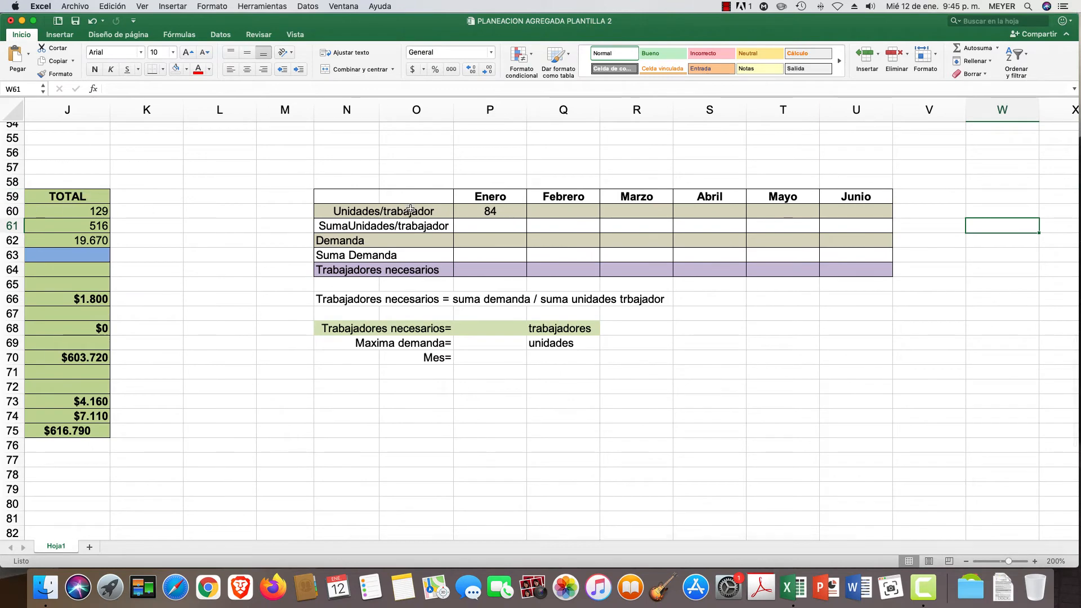
click(484, 211)
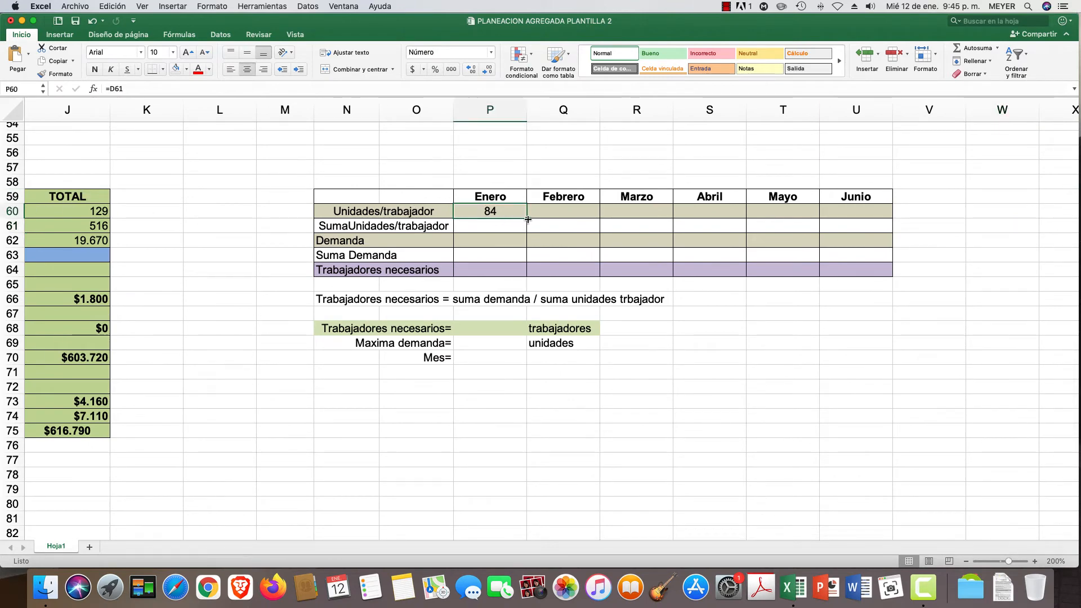
drag(527, 220, 864, 214)
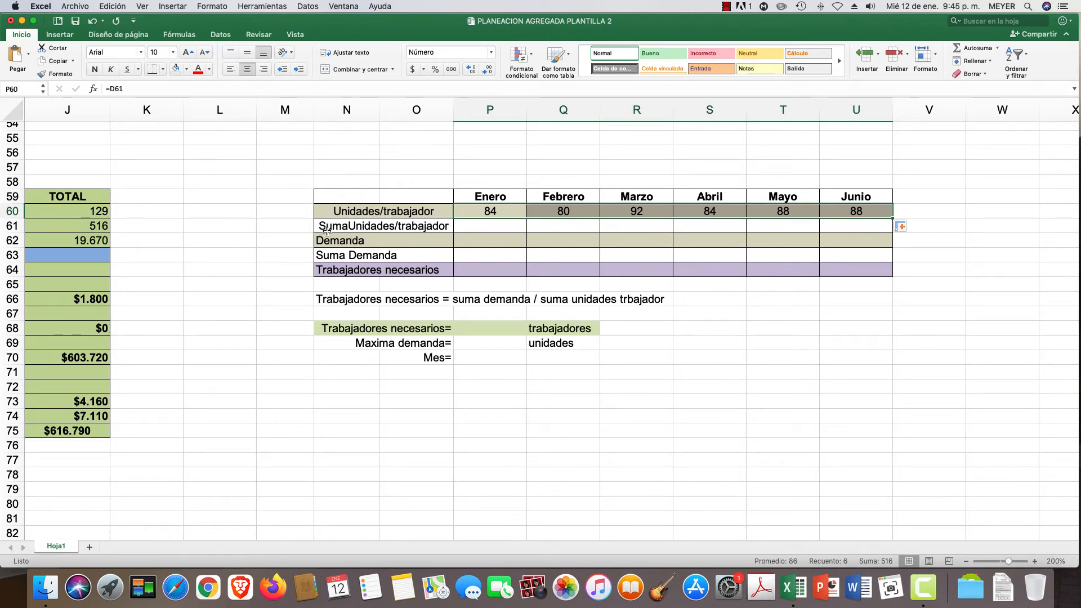
- Correct the label in N61 to "Suma Unidades/trabajador" and set January's cell P61 to =P60
click(348, 226)
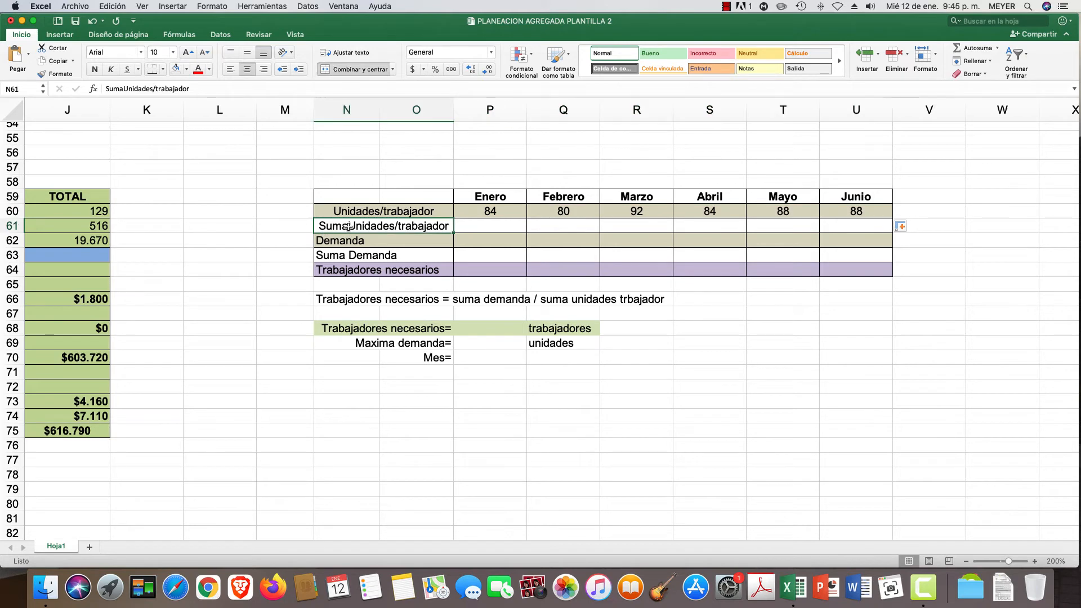
double_click(349, 226)
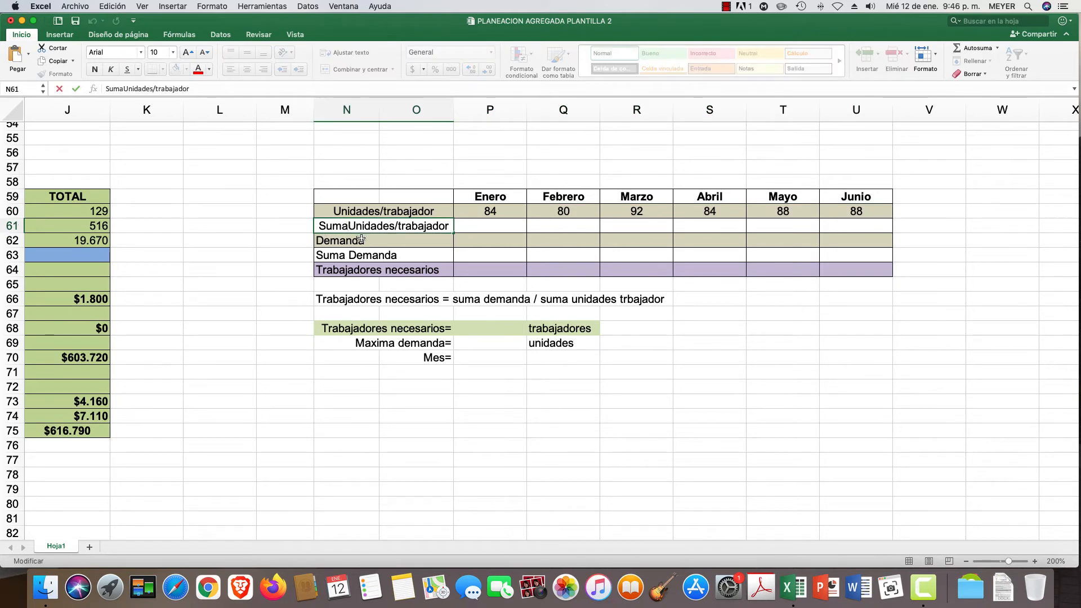
click(482, 229)
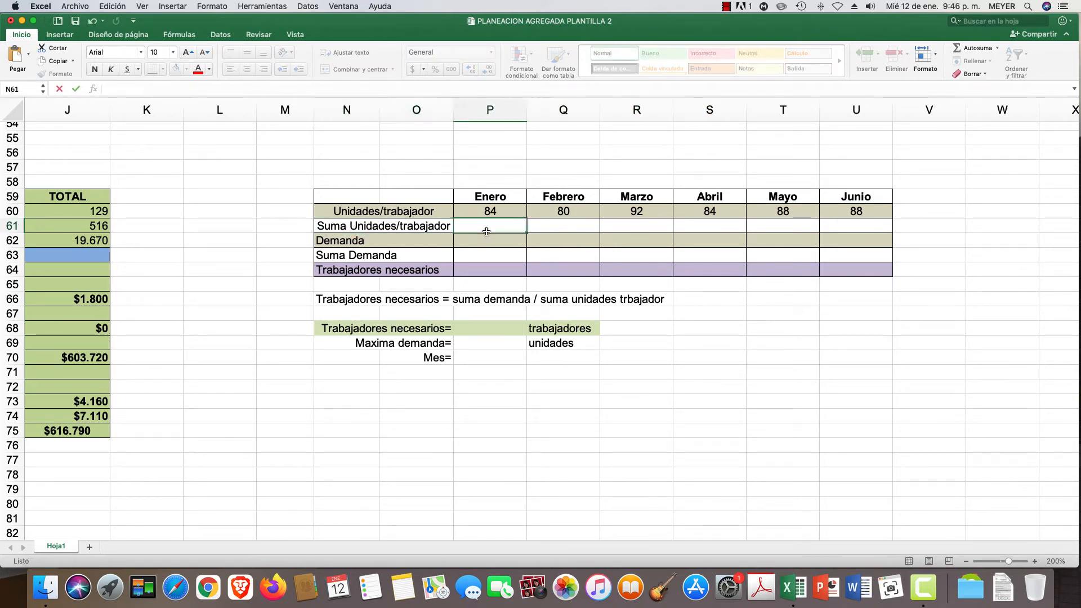
text(=)
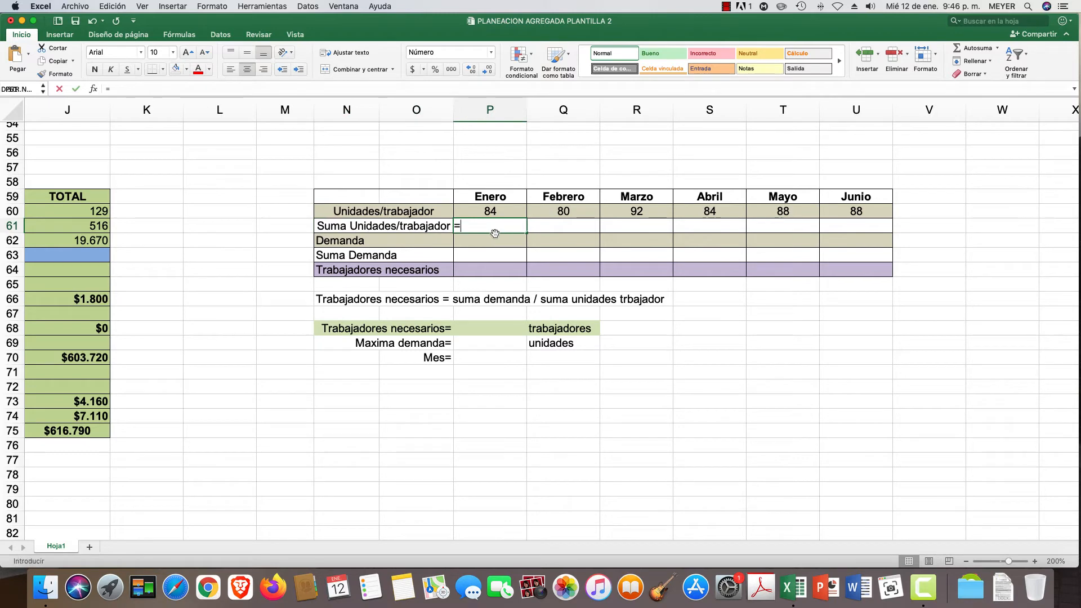
click(489, 209)
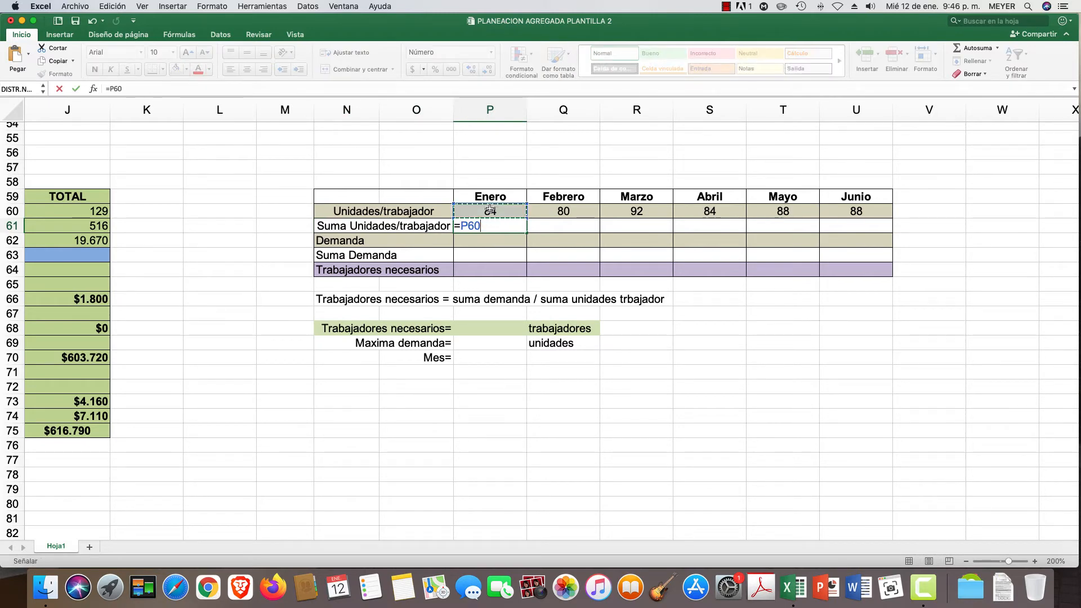
key(Return)
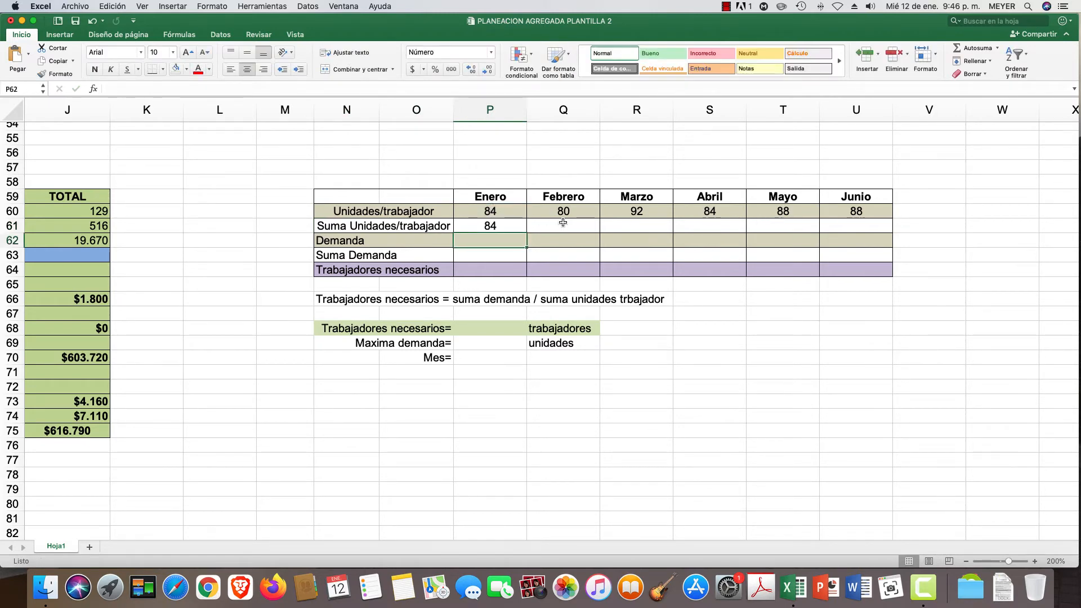
- Accumulate February's Suma Unidades/trabajador in Q61 with =P61+Q60 and fill the formula across to June in U61
click(562, 224)
text(=)
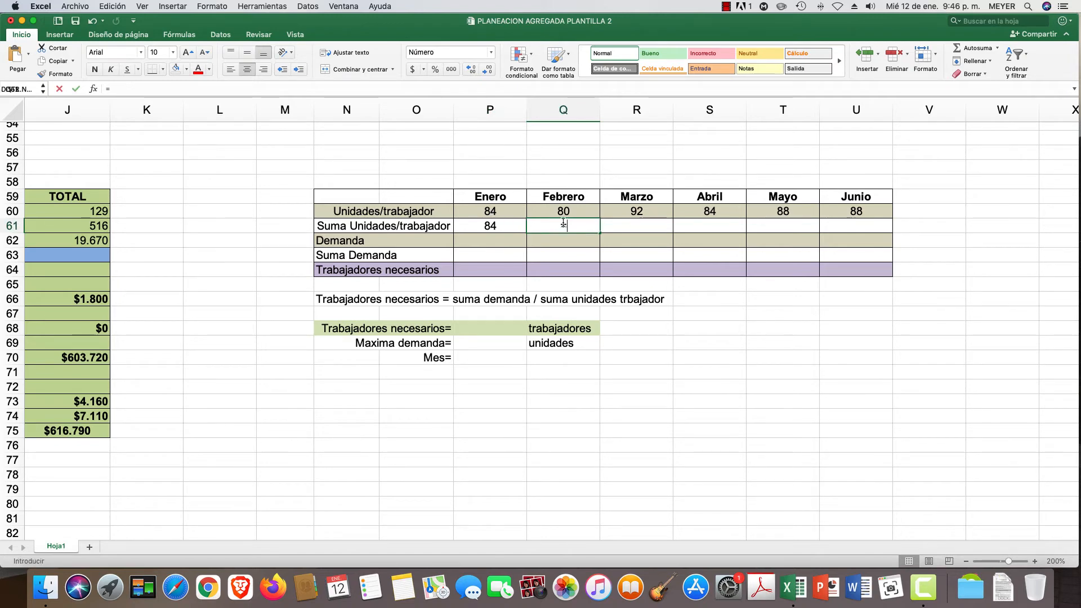
click(477, 226)
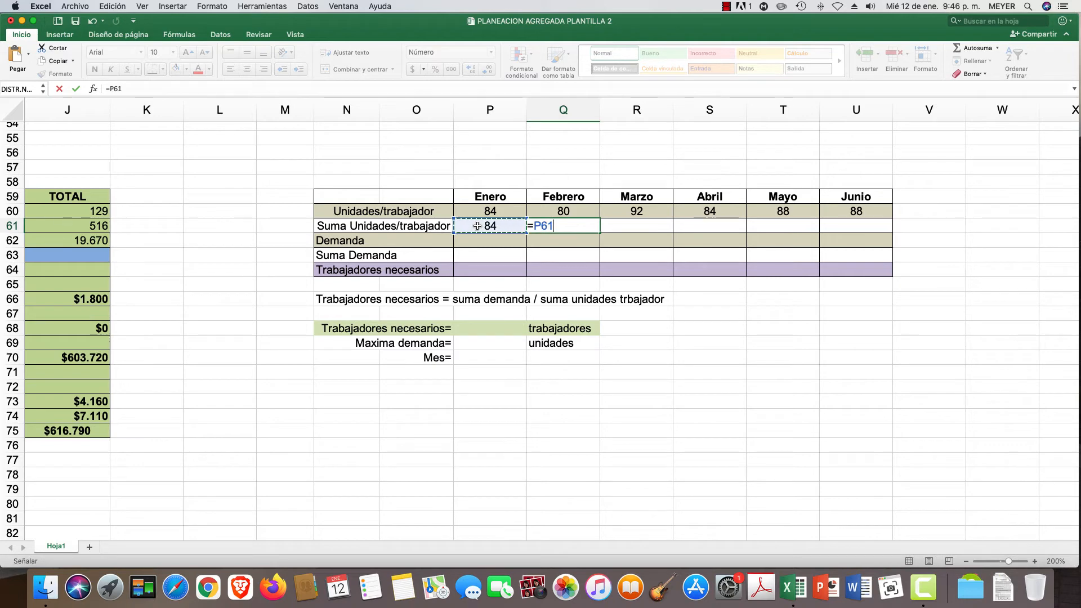
text(+)
click(572, 209)
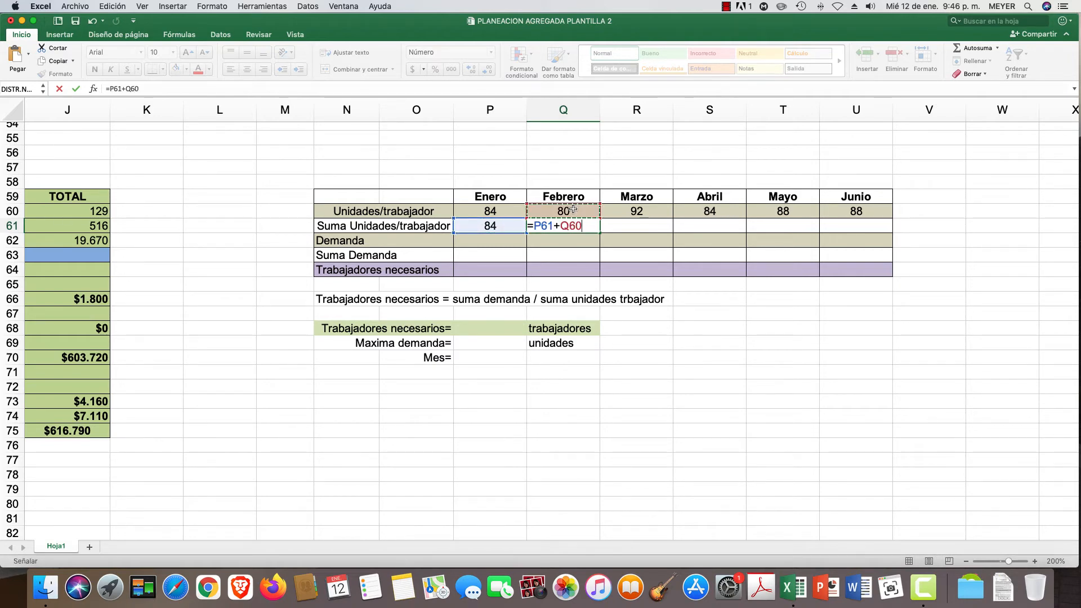
key(Return)
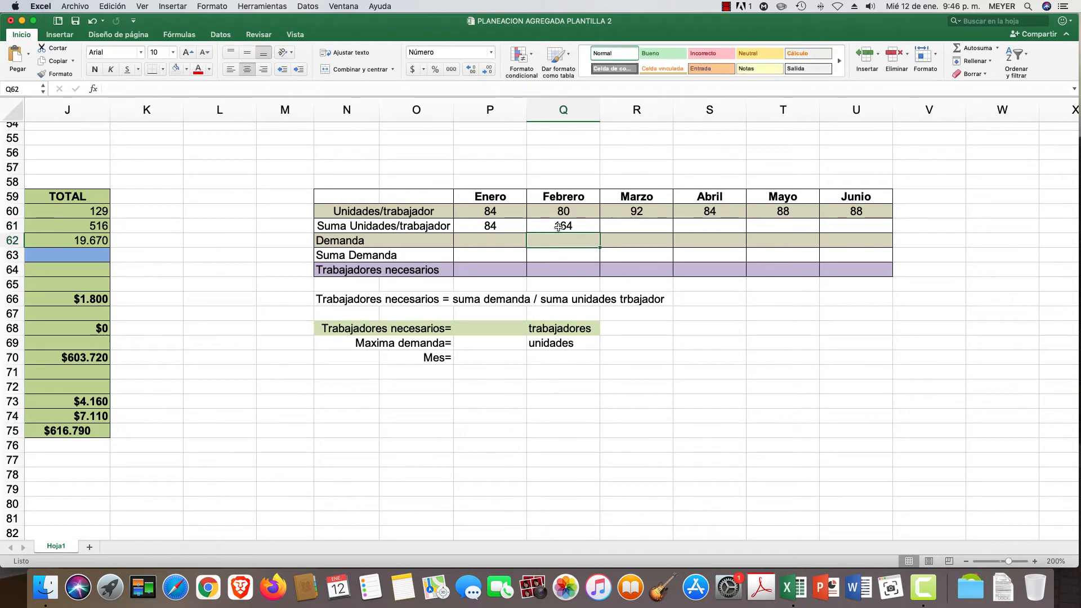
click(588, 226)
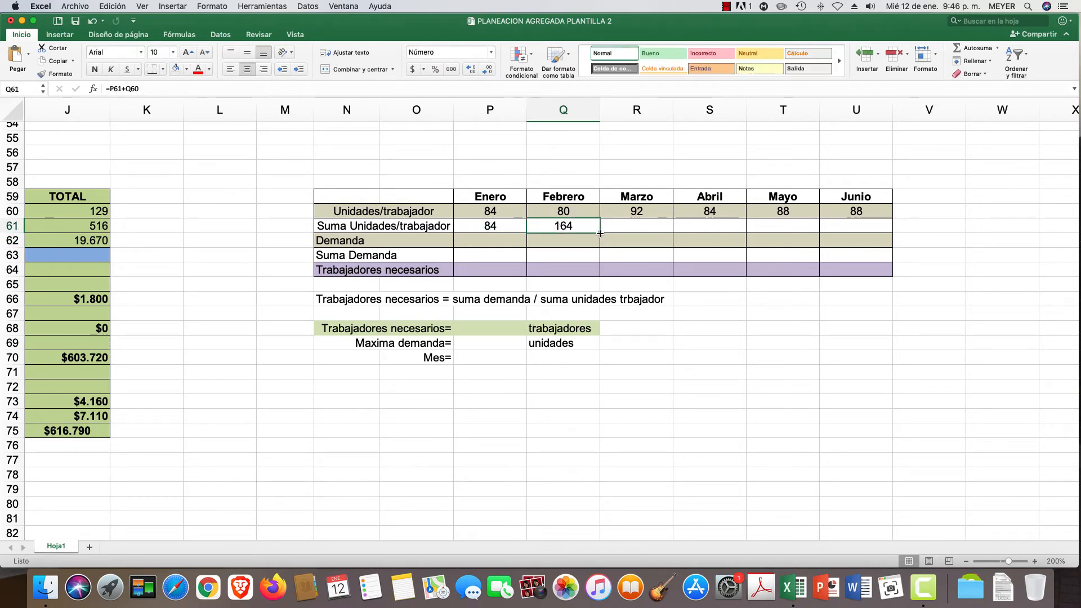
drag(600, 233, 600, 233)
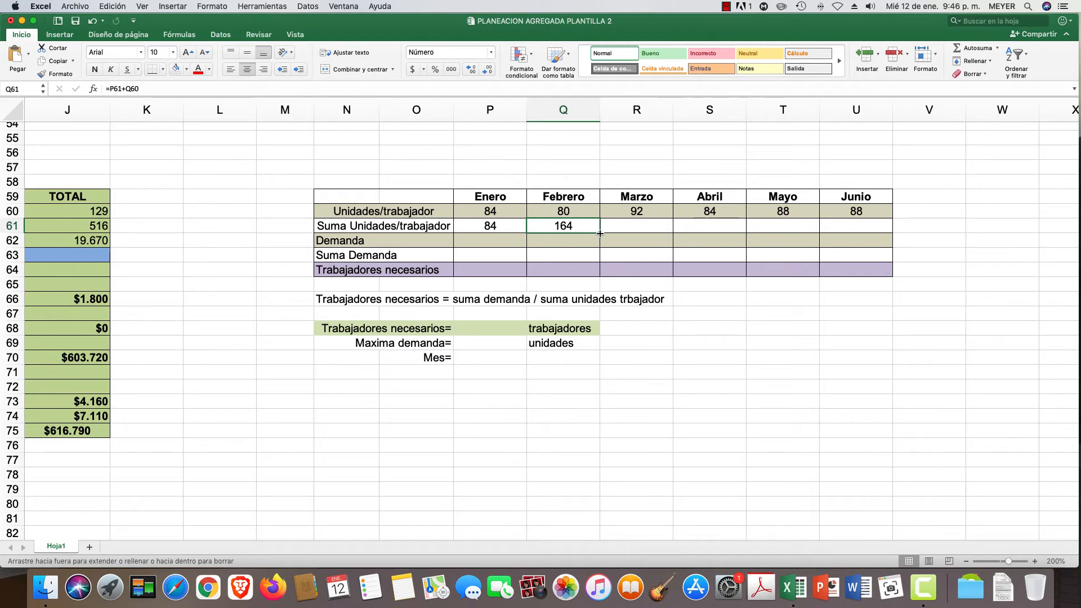
drag(600, 233, 862, 233)
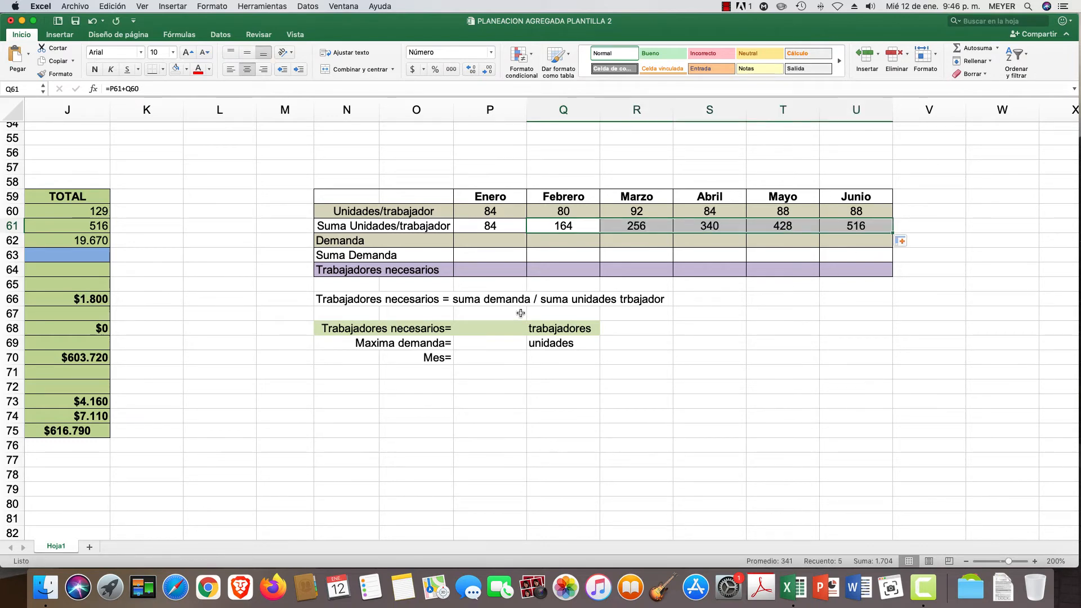
- Link January's Demanda cell P62 in the auxiliary table to D62 with =D62
click(482, 242)
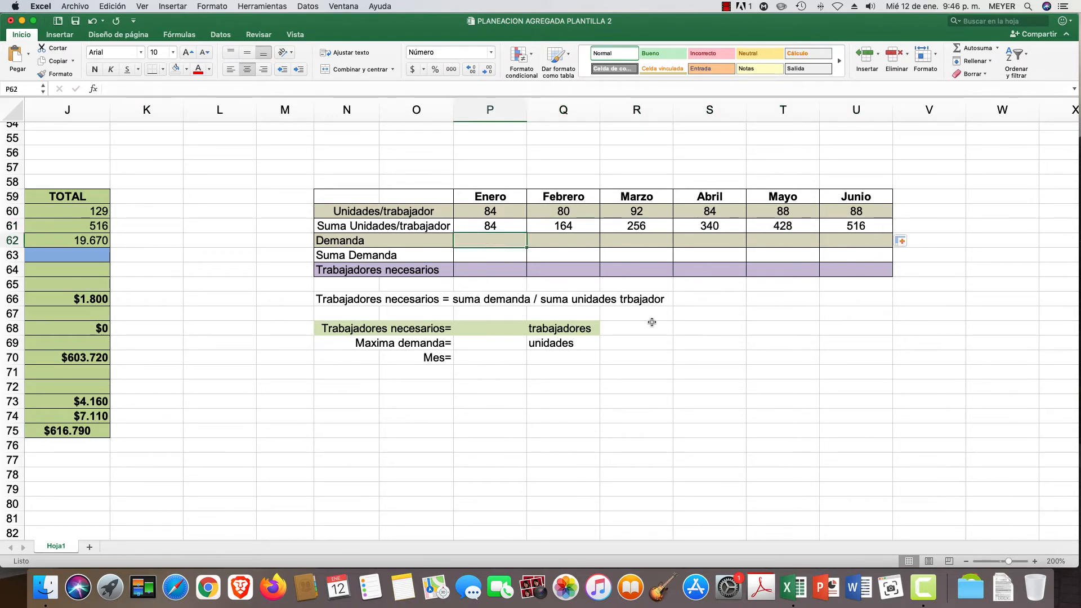
text(=)
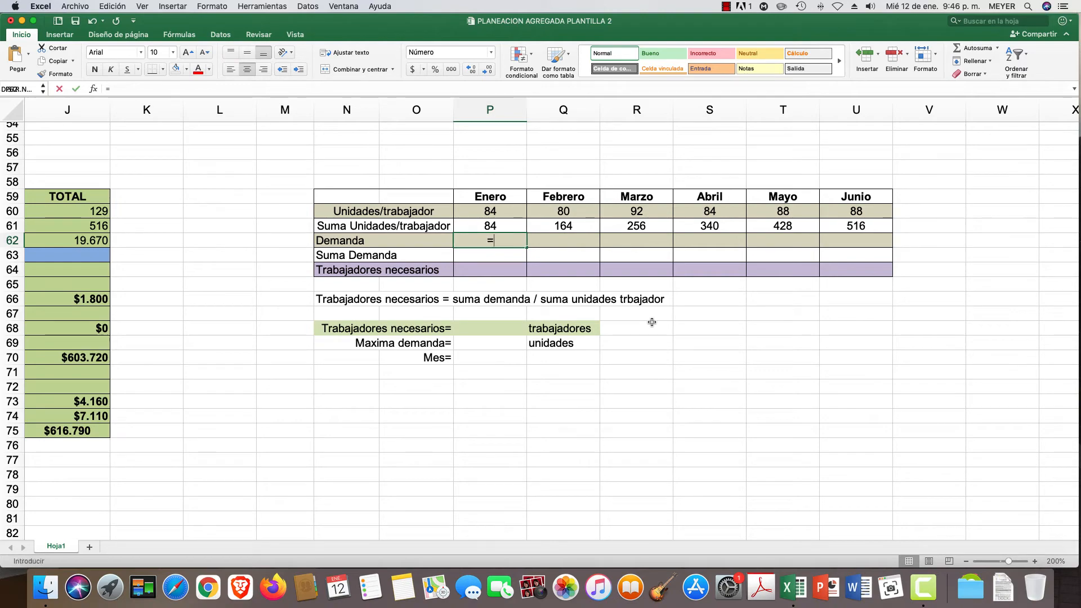
key(Left)
key(Left)
key(Left)
key(Left)
key(Left)
key(Left)
key(Left)
key(Left)
key(Left)
key(Left)
key(Left)
key(Left)
key(Left)
key(Left)
key(Left)
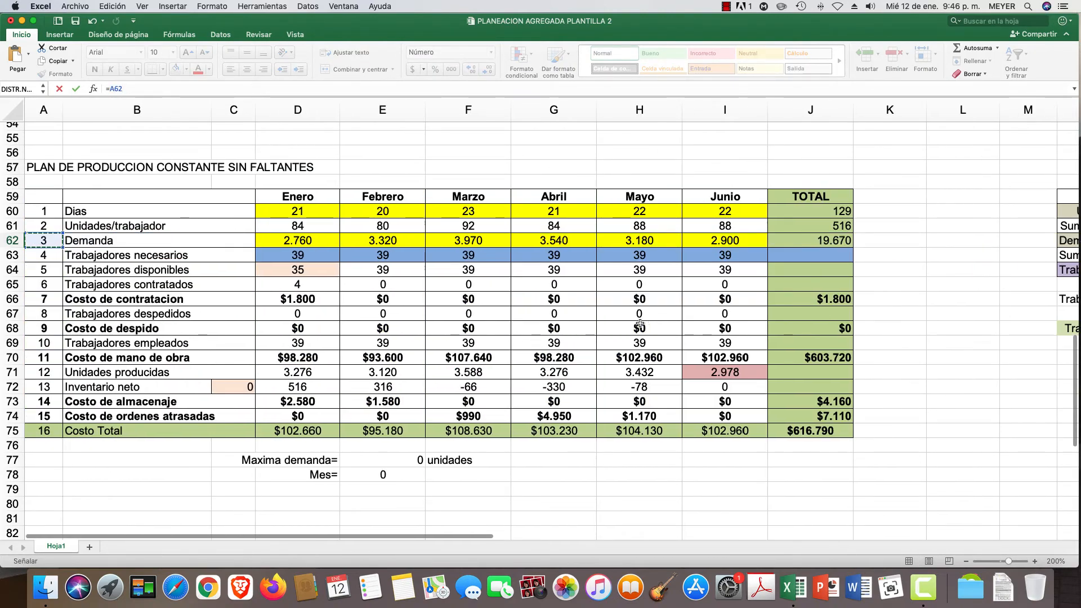
click(308, 243)
key(Return)
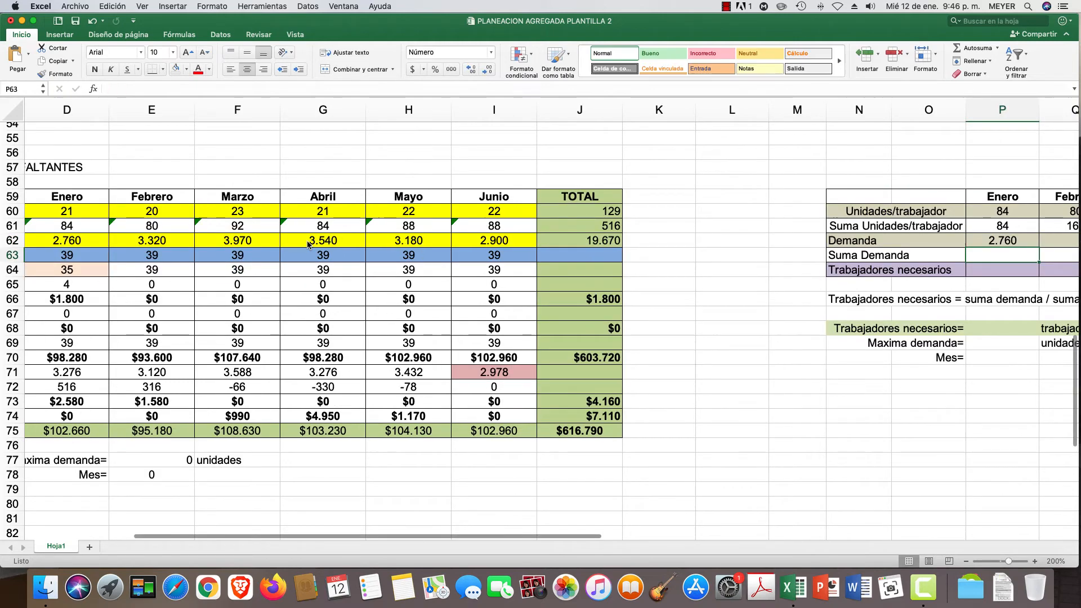
- Fill the Demanda formula from P62 across to June in U62
key(Right)
key(Right)
key(Right)
key(Right)
key(Right)
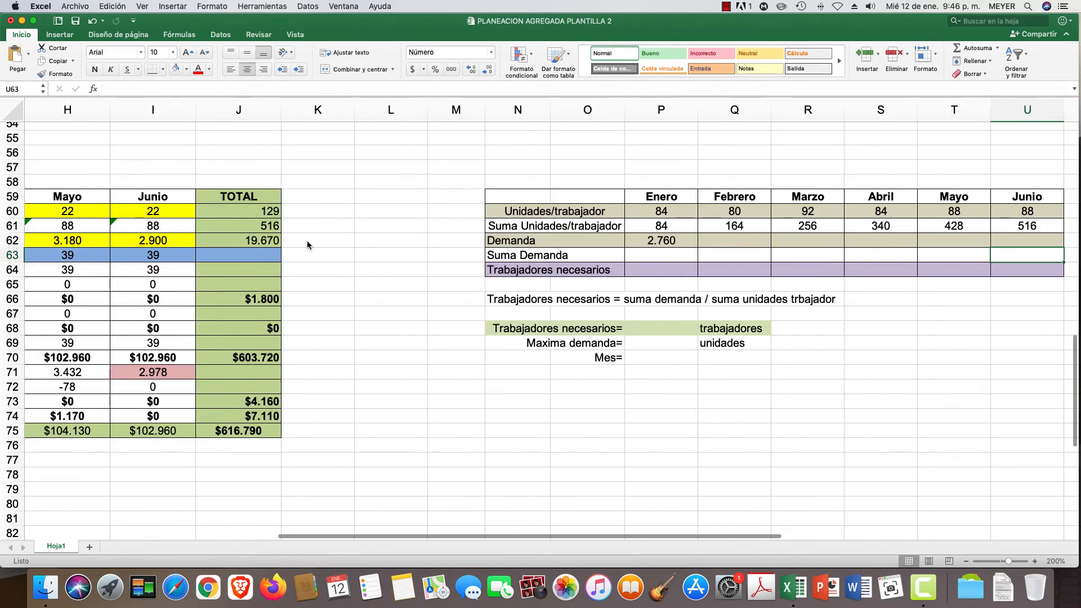
key(Right)
key(Right)
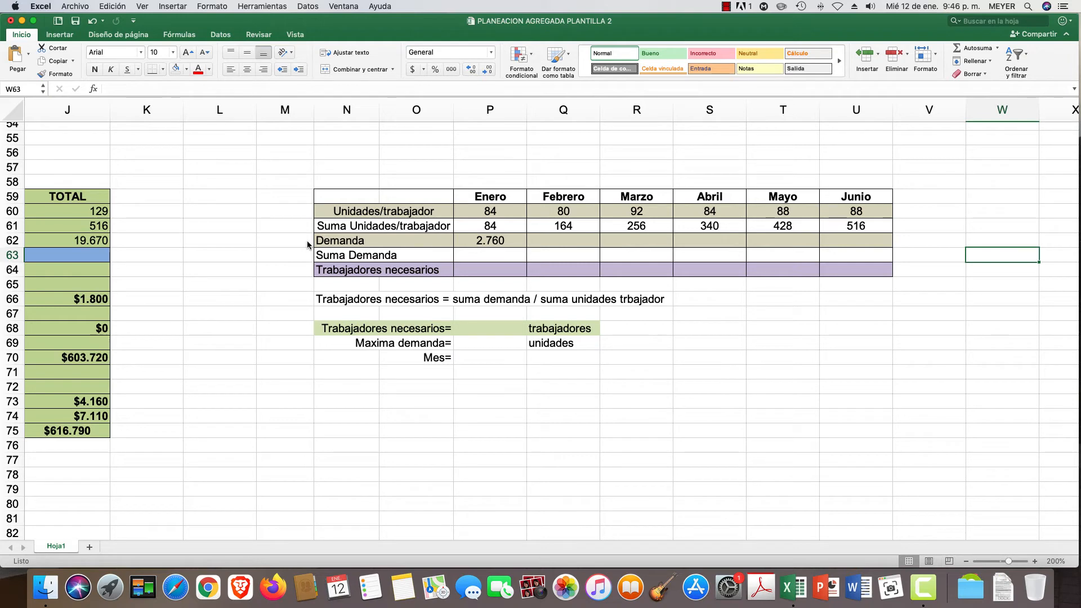
click(482, 242)
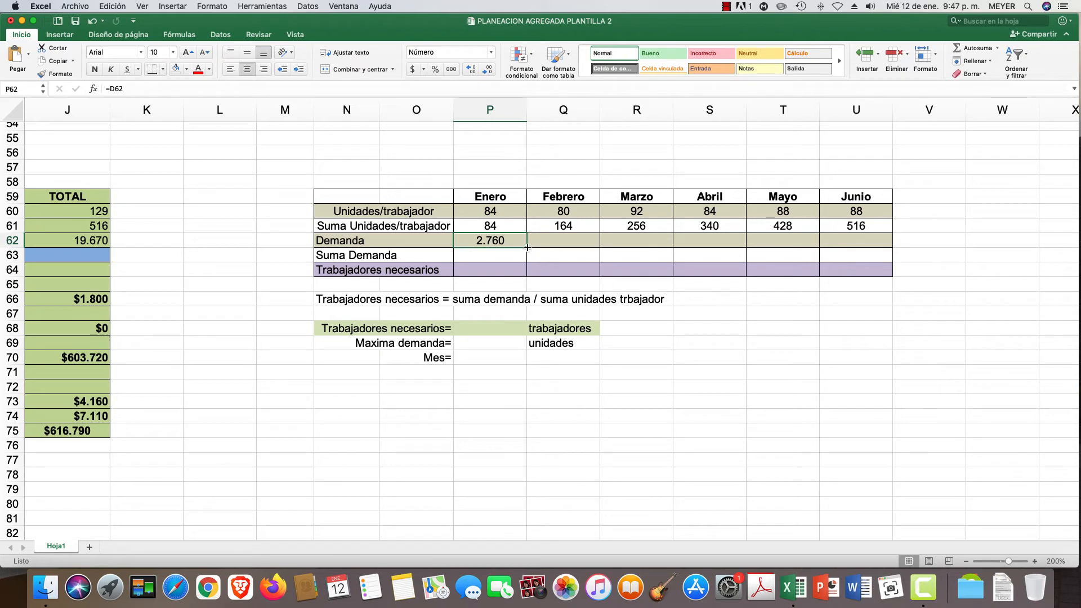
drag(526, 248, 865, 252)
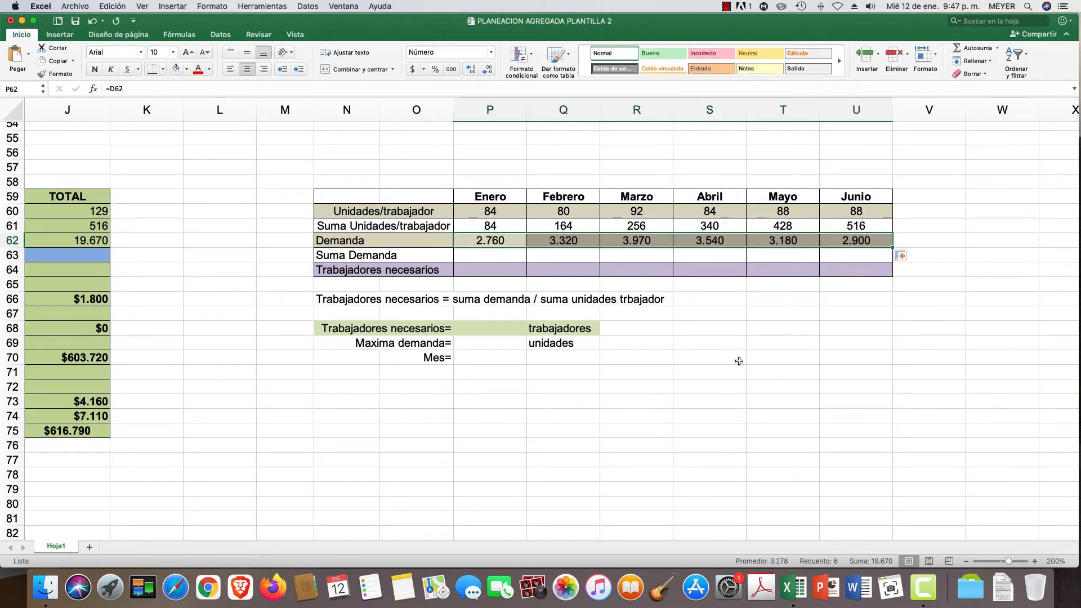
- Set January's Suma Demanda cell P63 to =P62
click(491, 258)
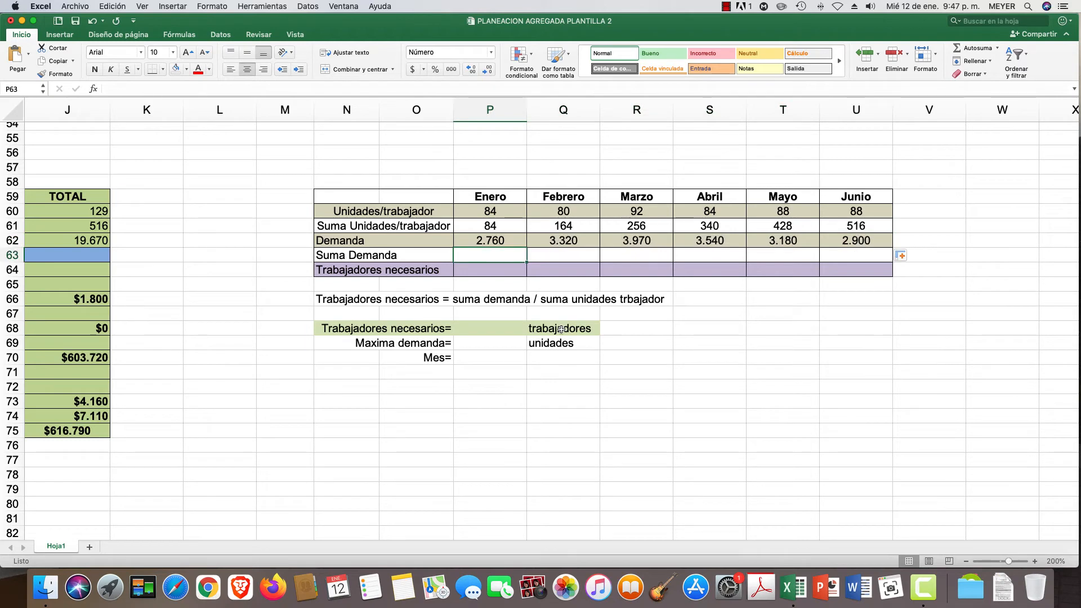
text(=)
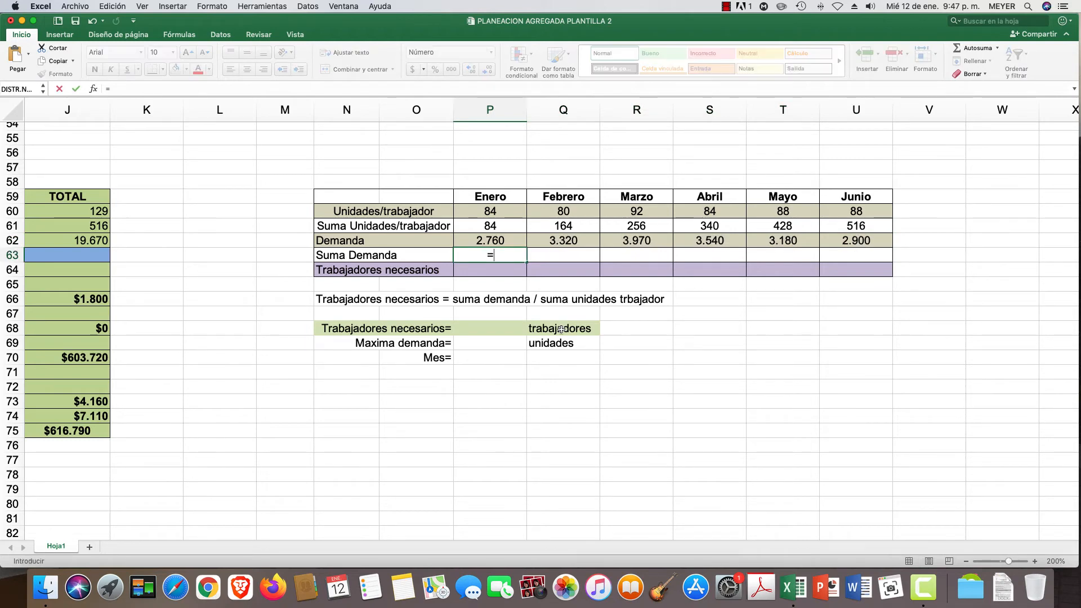
scroll(560, 328, down, 1)
click(494, 240)
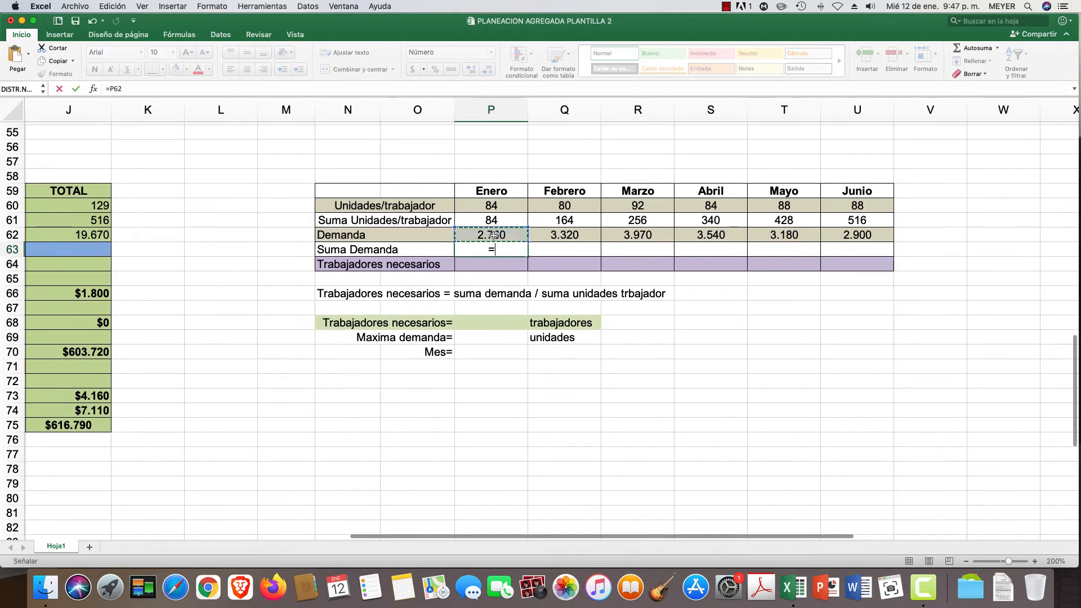
key(Return)
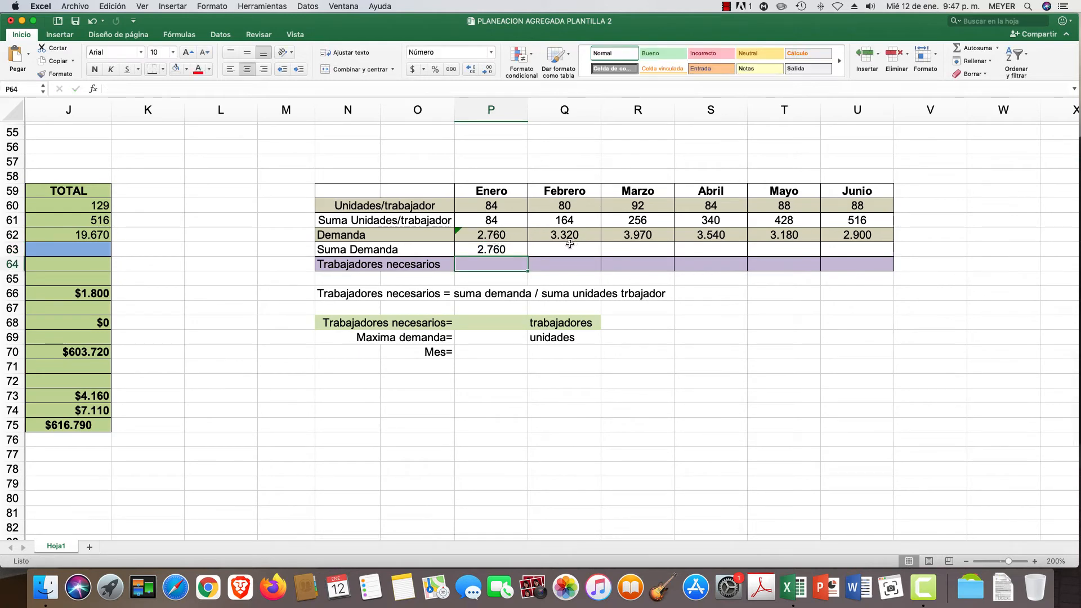
- Accumulate February's Suma Demanda in Q63 with =P63+Q62 and fill the formula across to June in U63
click(570, 247)
text(=)
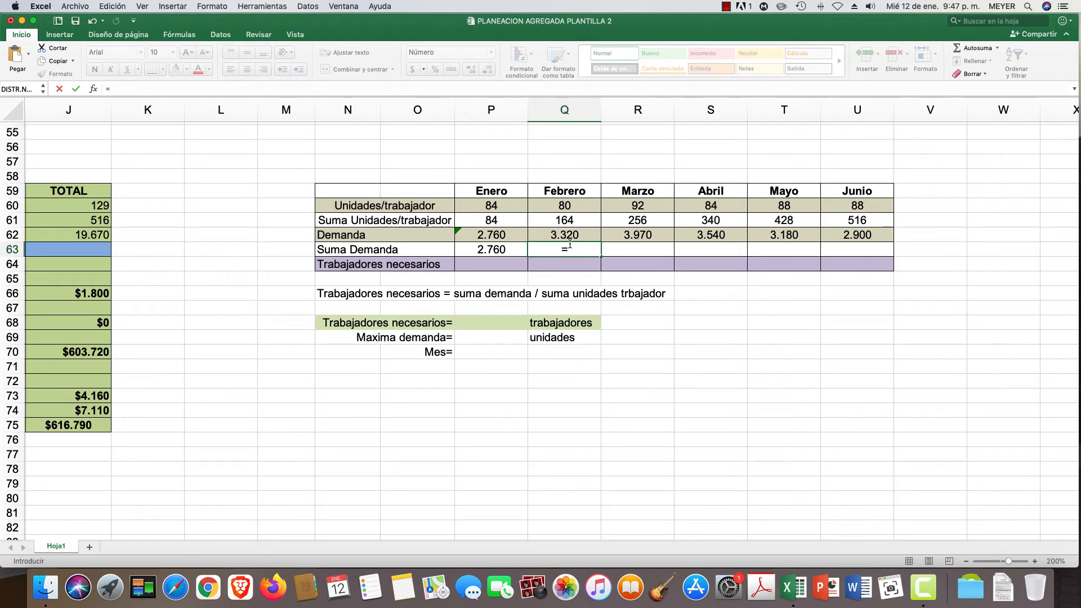
click(490, 249)
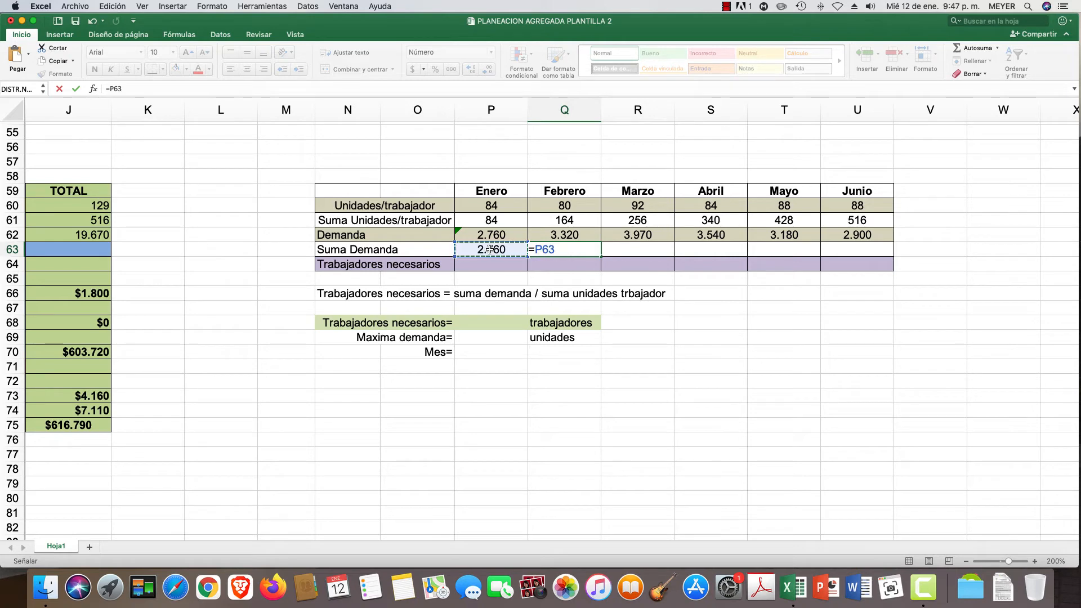
text(+)
click(570, 233)
key(Return)
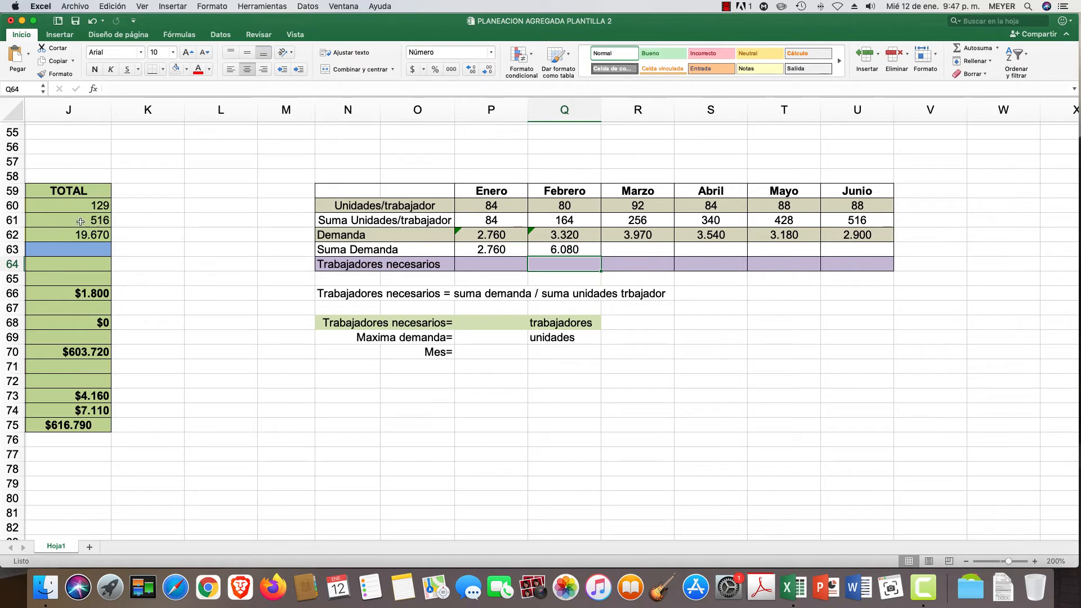
click(584, 254)
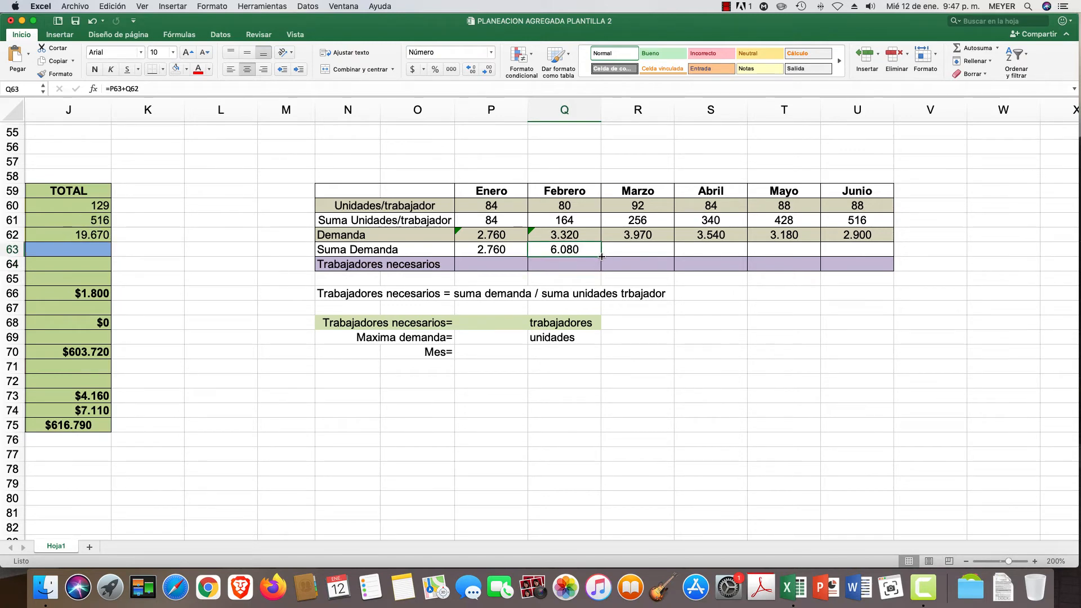
drag(601, 256, 884, 262)
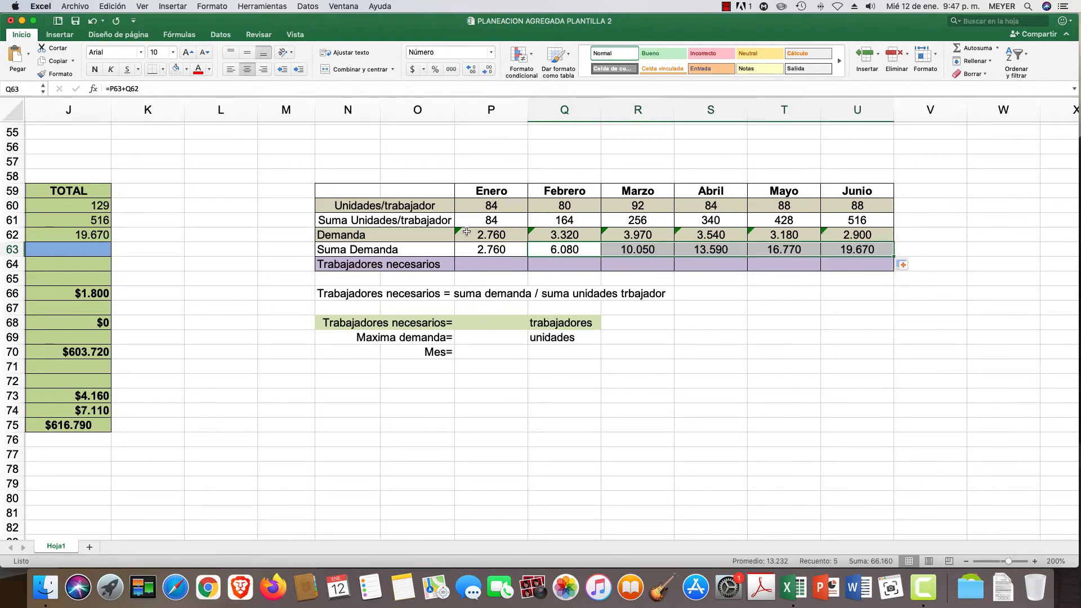
- Ignore the error flags on the monthly Demanda cells P62:U62
drag(467, 235, 864, 241)
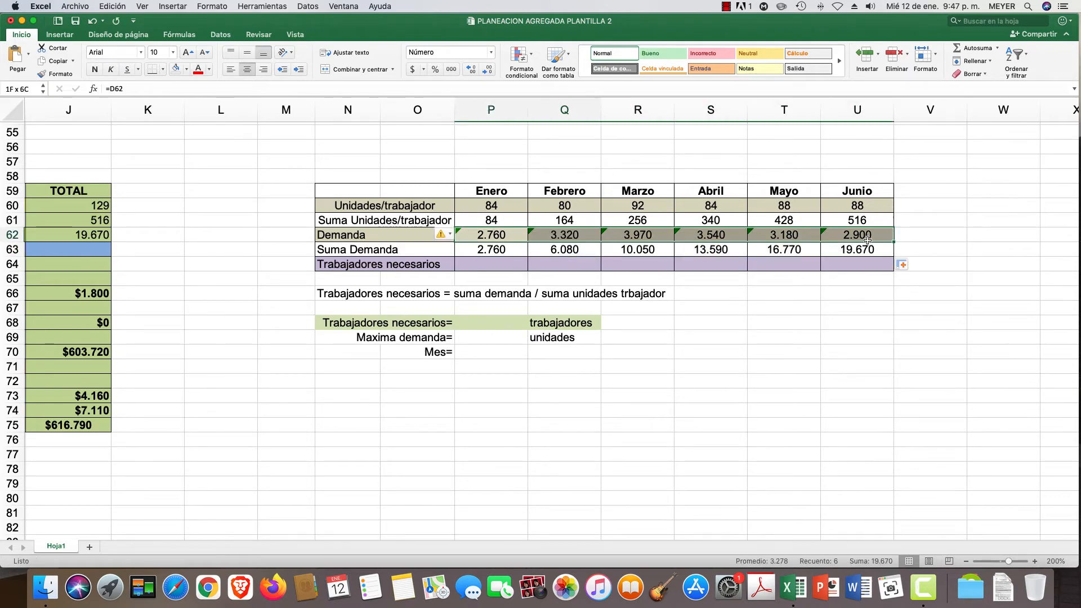
click(451, 235)
click(469, 290)
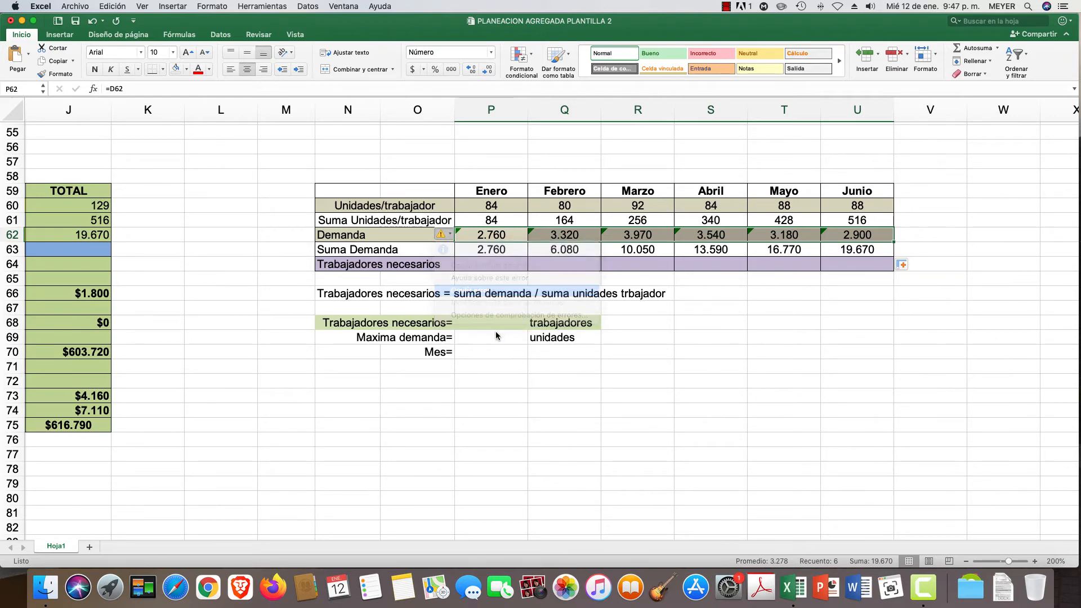
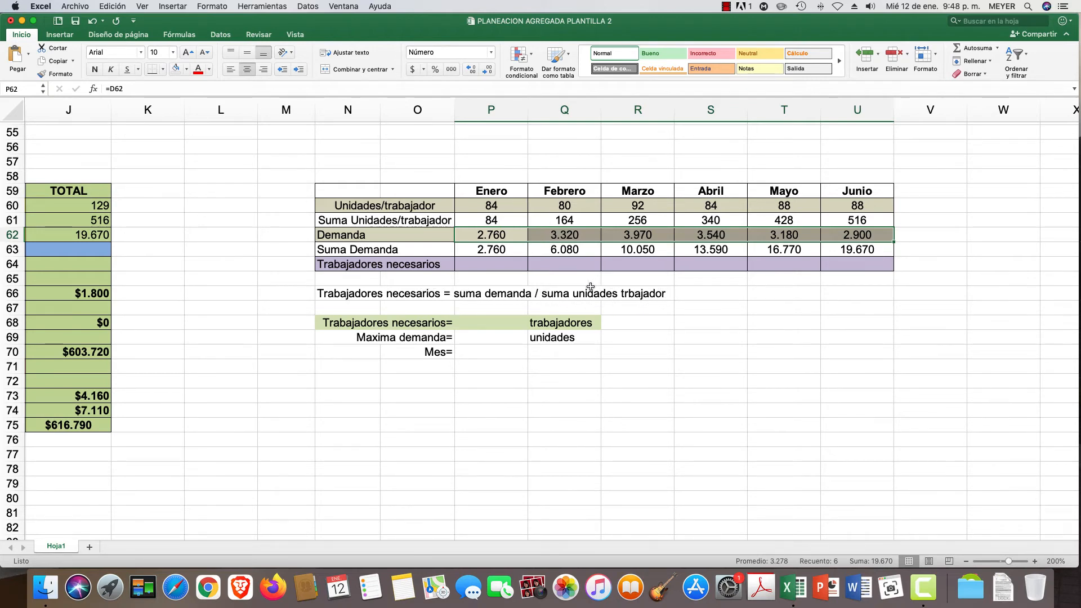
- Correct the misspelled word "trbajador" to "trabajador" in the Trabajadores necesarios formula note in N66
click(354, 293)
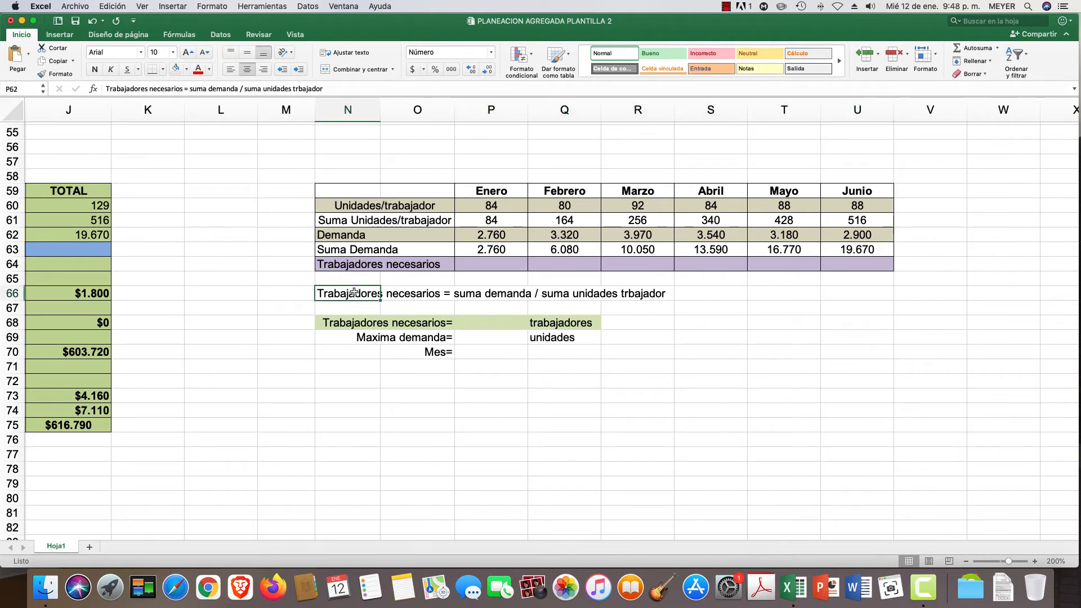
click(299, 88)
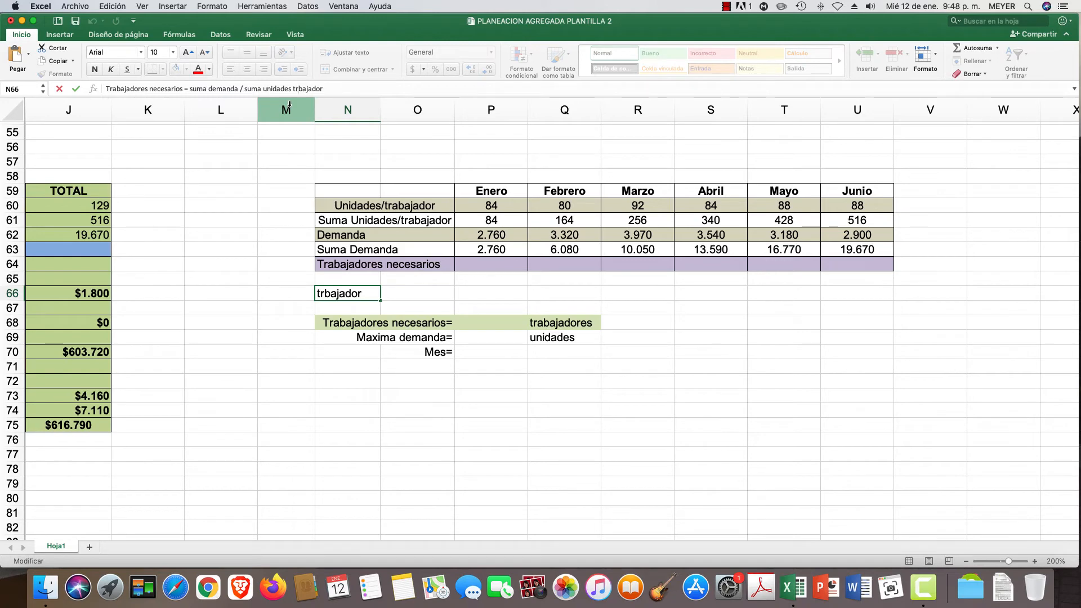
text(a)
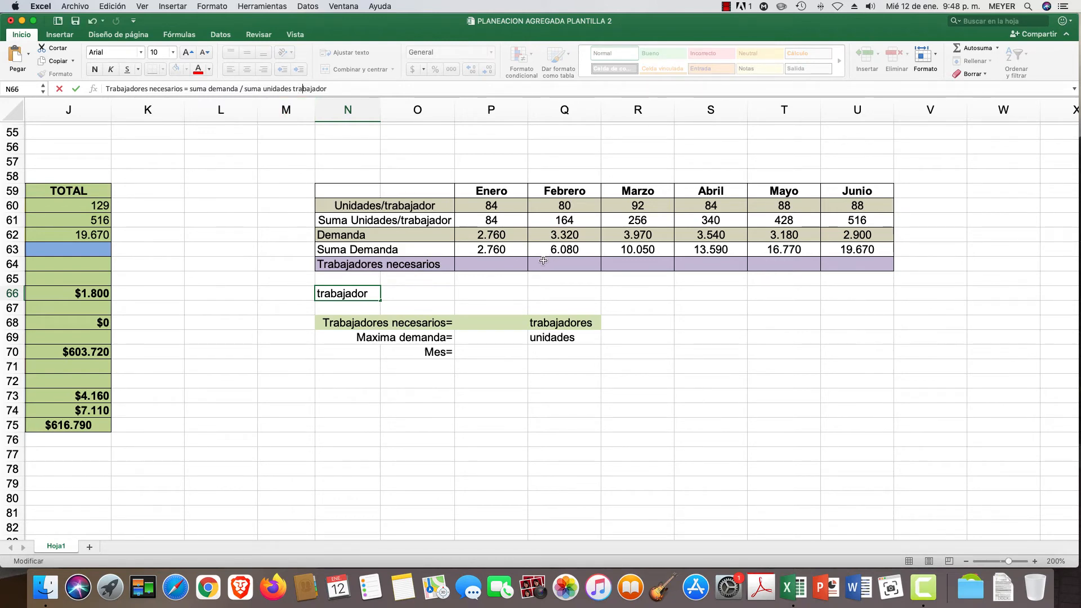
key(Return)
- Build a REDONDEAR.MAS formula in January's Trabajadores necesarios cell P64 that divides Suma Demanda P63 by Suma Unidades/trabajador P61
scroll(474, 281, up, 1)
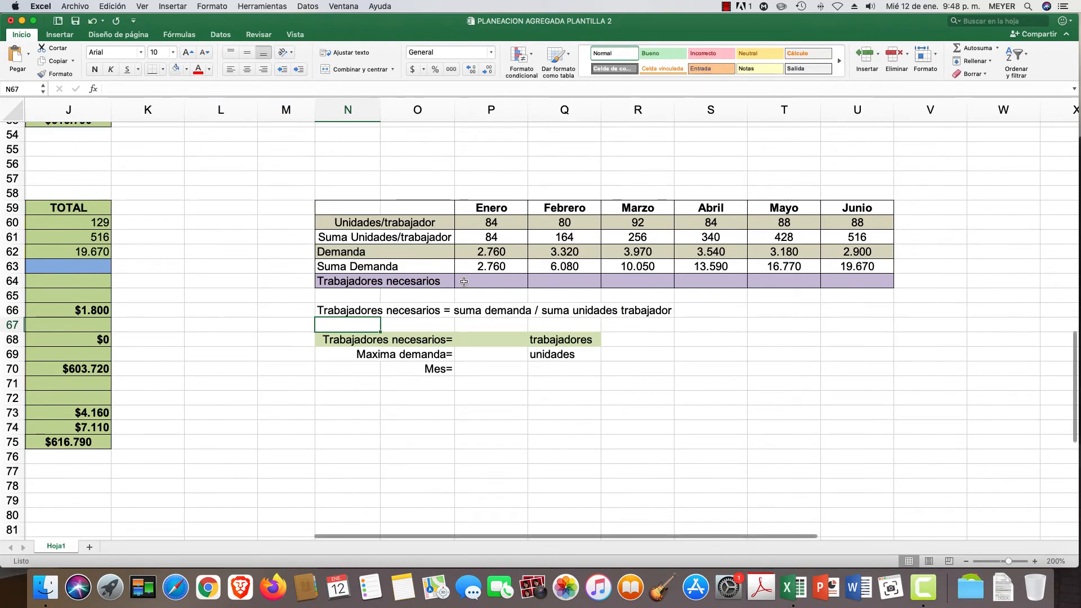
click(474, 282)
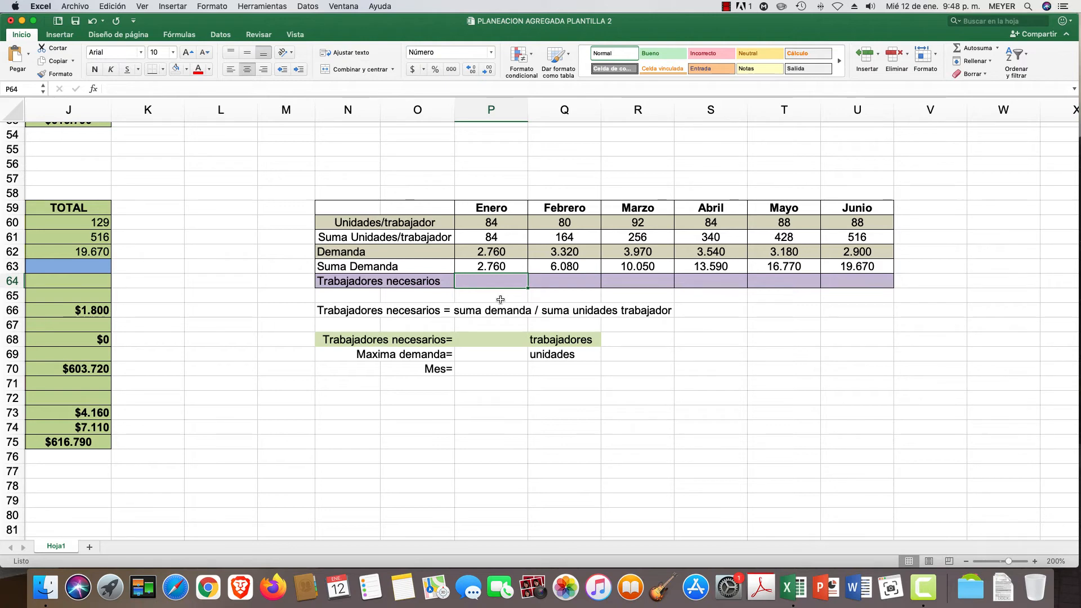
text(=)
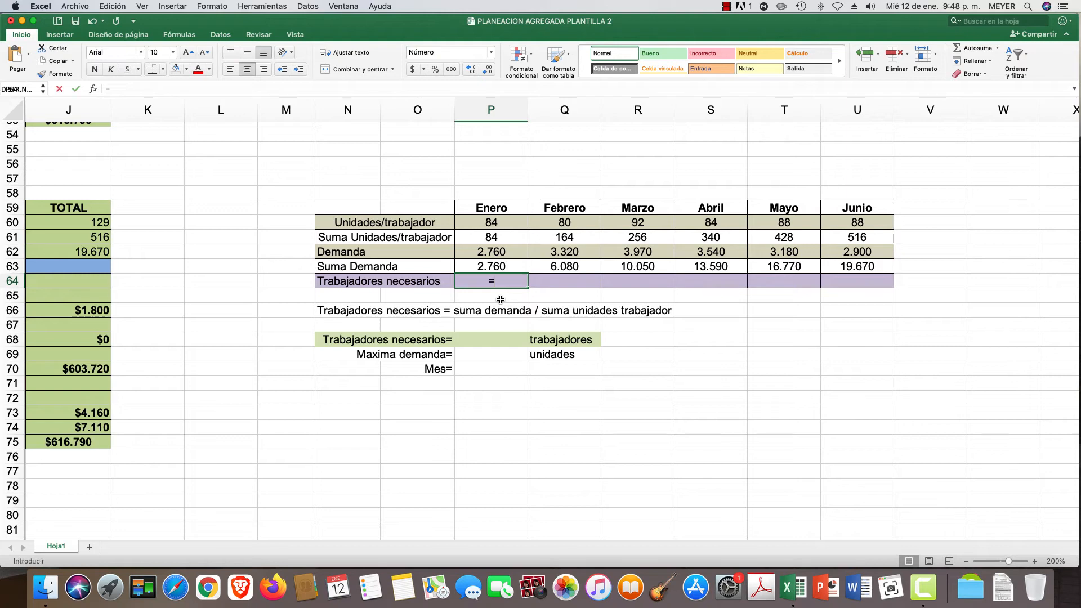
text(REDON)
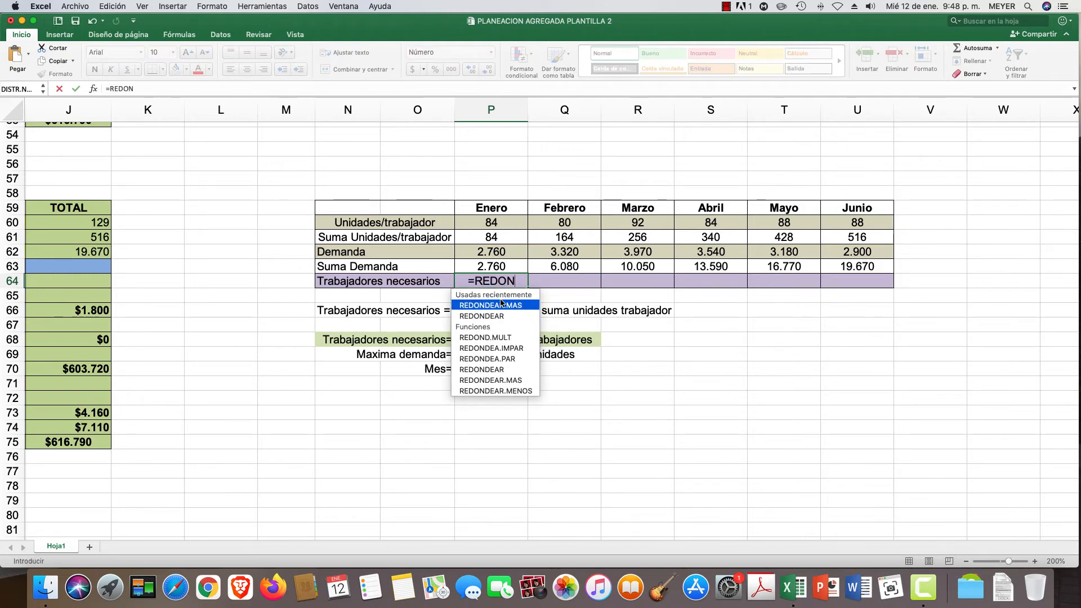
double_click(497, 305)
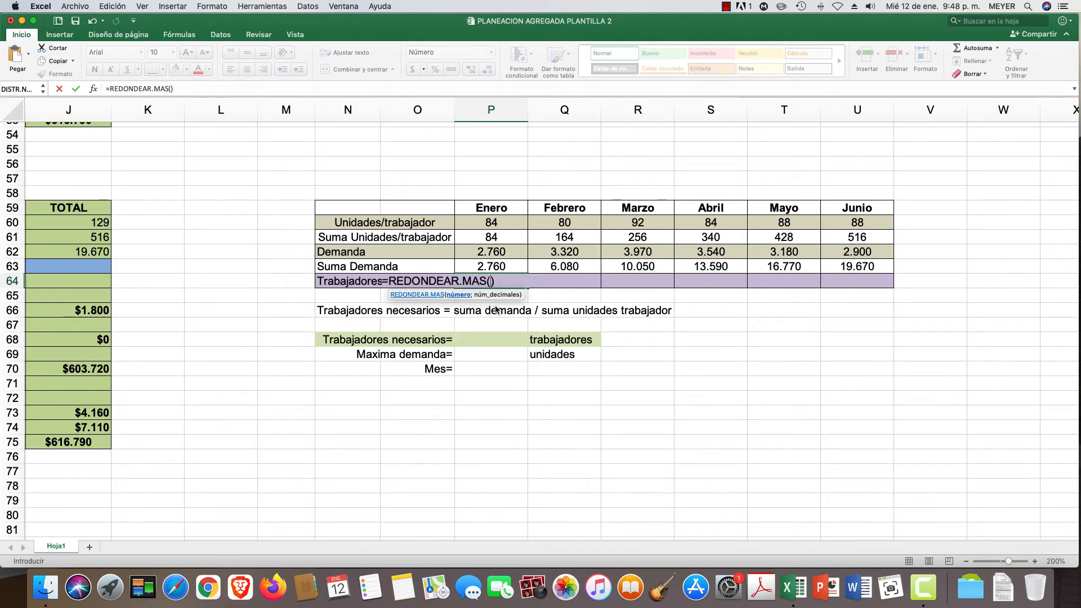
click(491, 266)
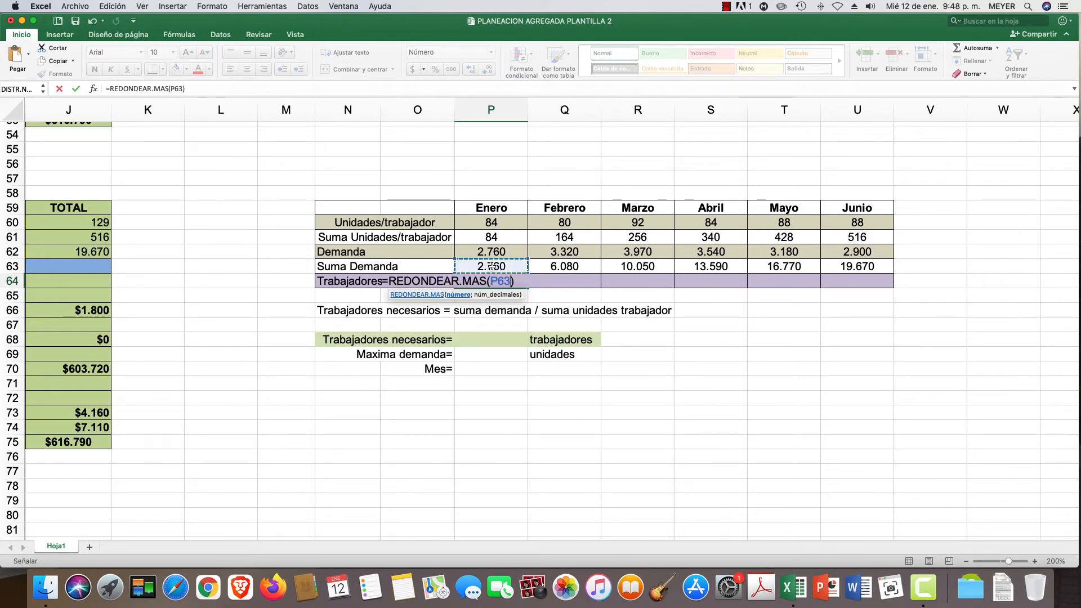
text(/)
click(490, 237)
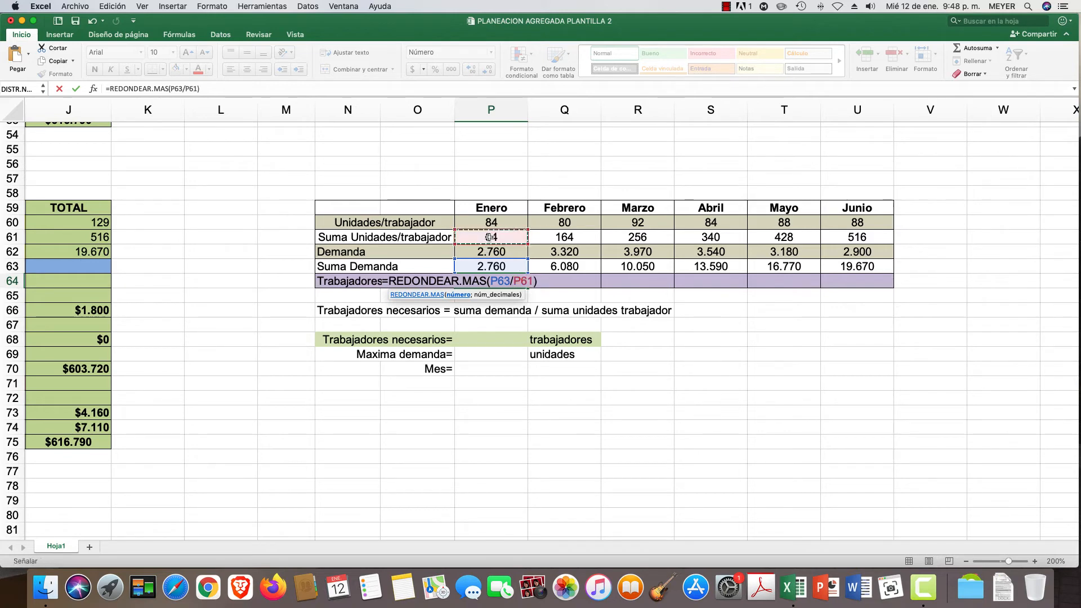
key(Return)
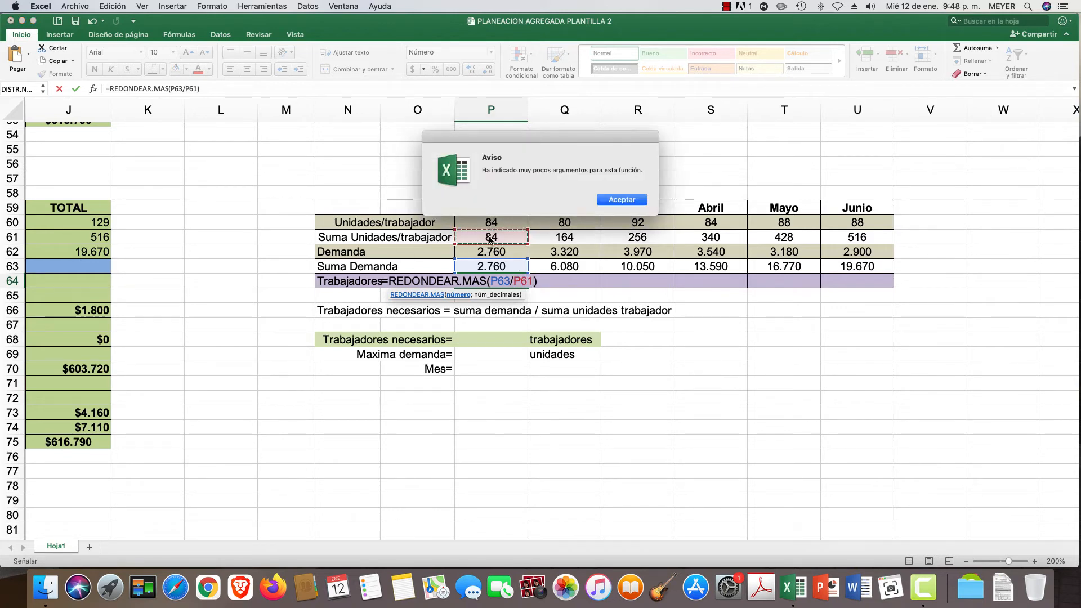
click(622, 199)
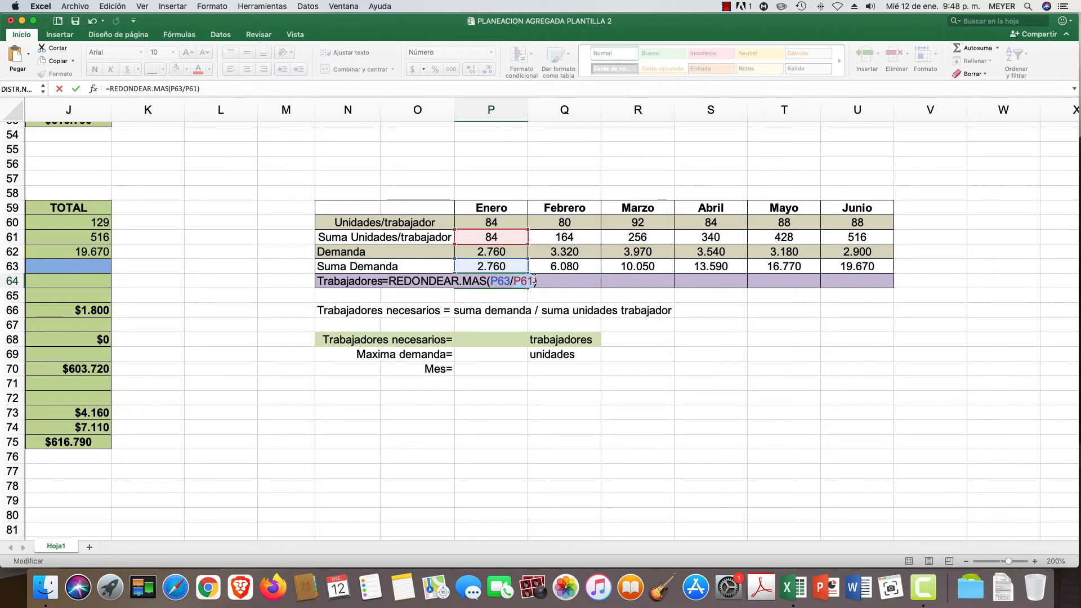
- Complete the P64 formula with zero decimals as =REDONDEAR.MAS(P63/P61;0)
click(534, 279)
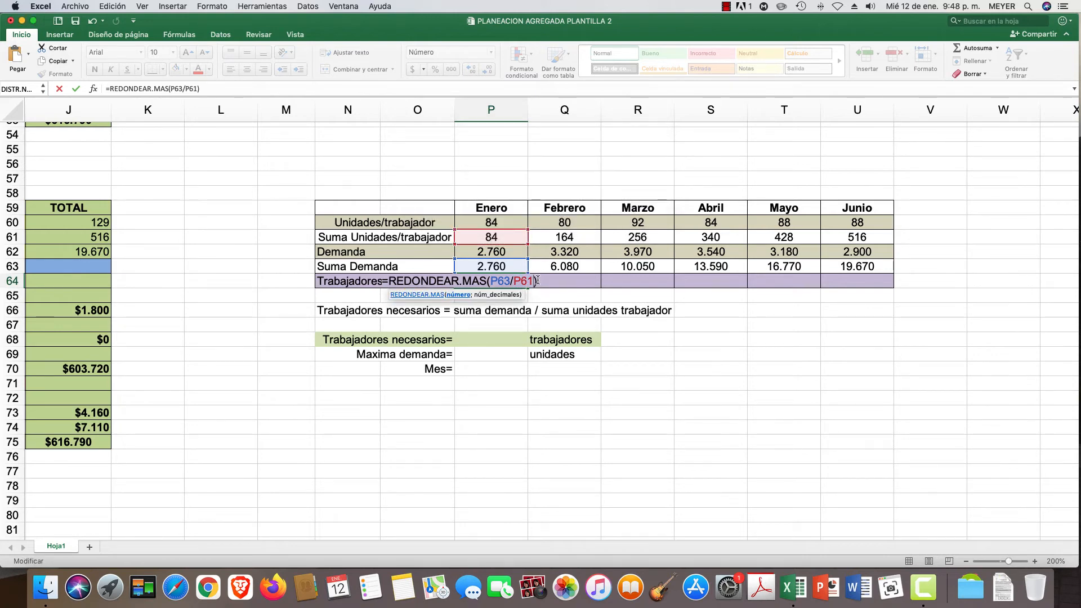
text(;0)
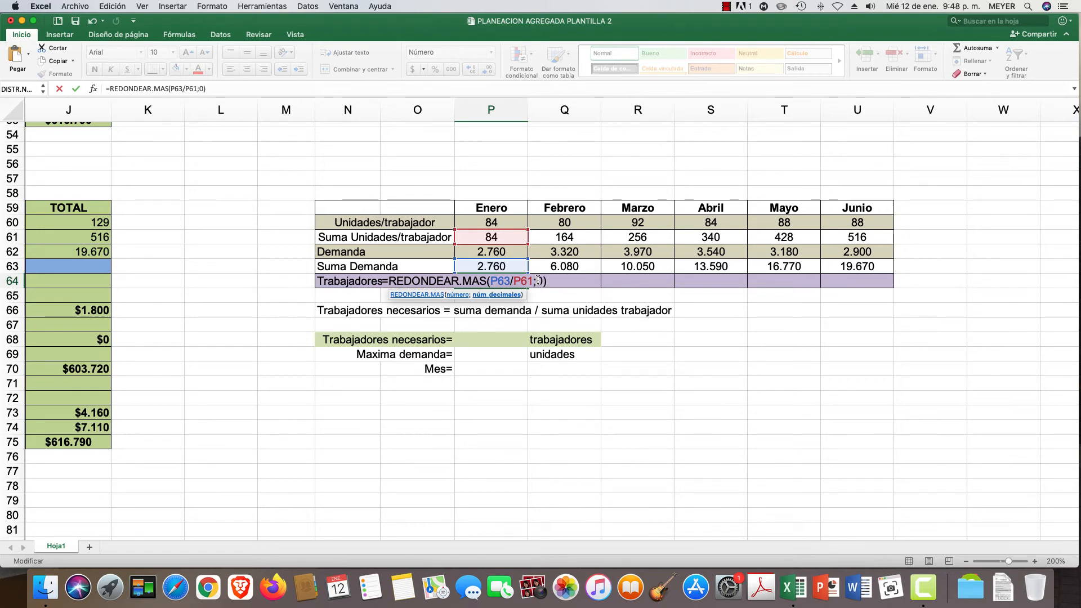
key(Delete)
text())
key(Return)
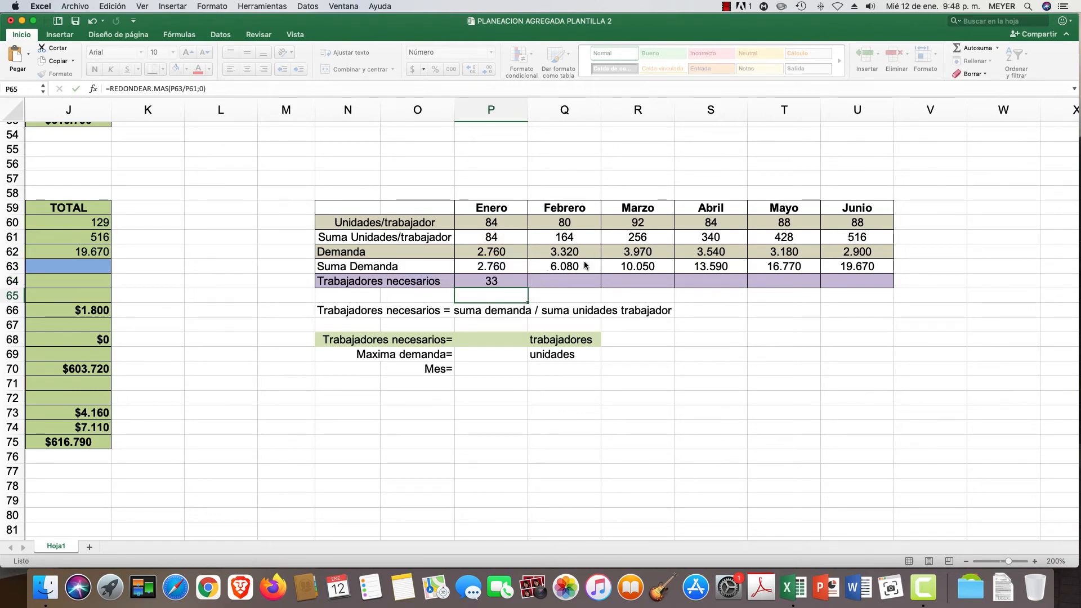
- Fill the Trabajadores necesarios formula from P64 across to June in U64
click(485, 281)
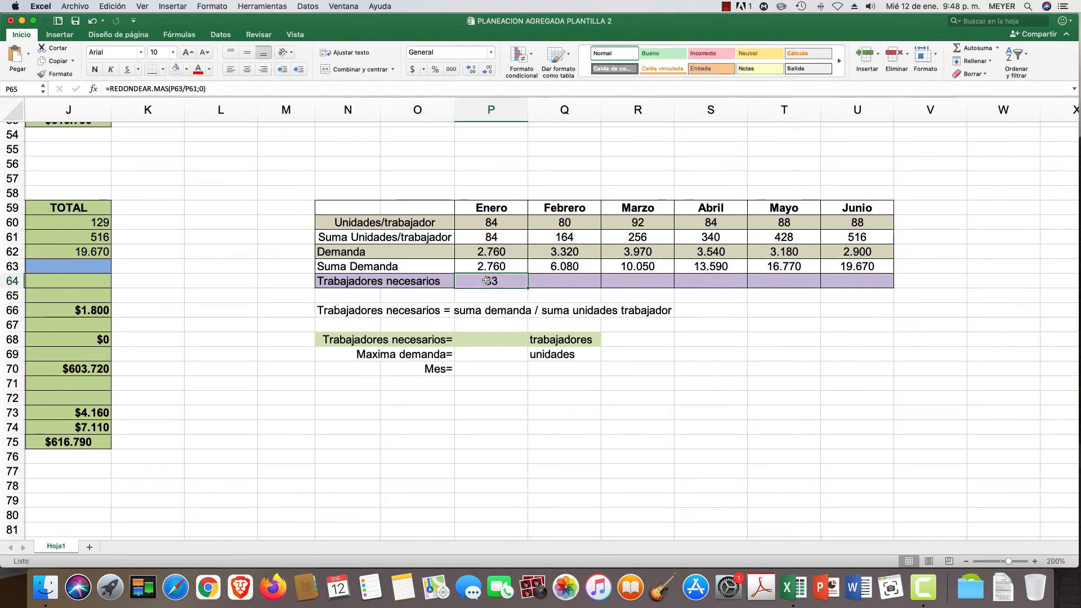
drag(527, 288, 858, 301)
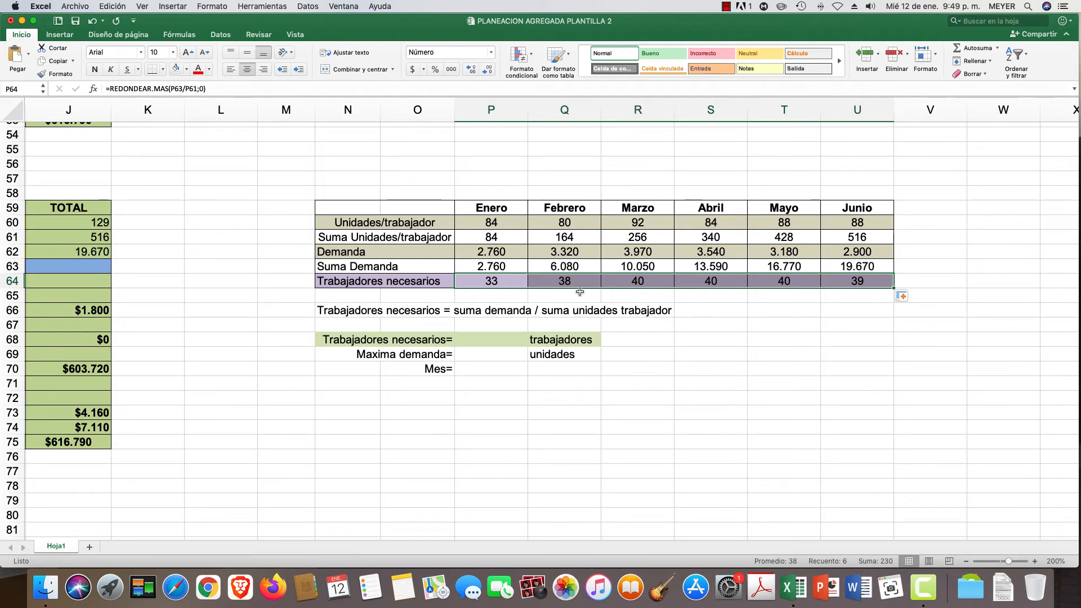
click(640, 281)
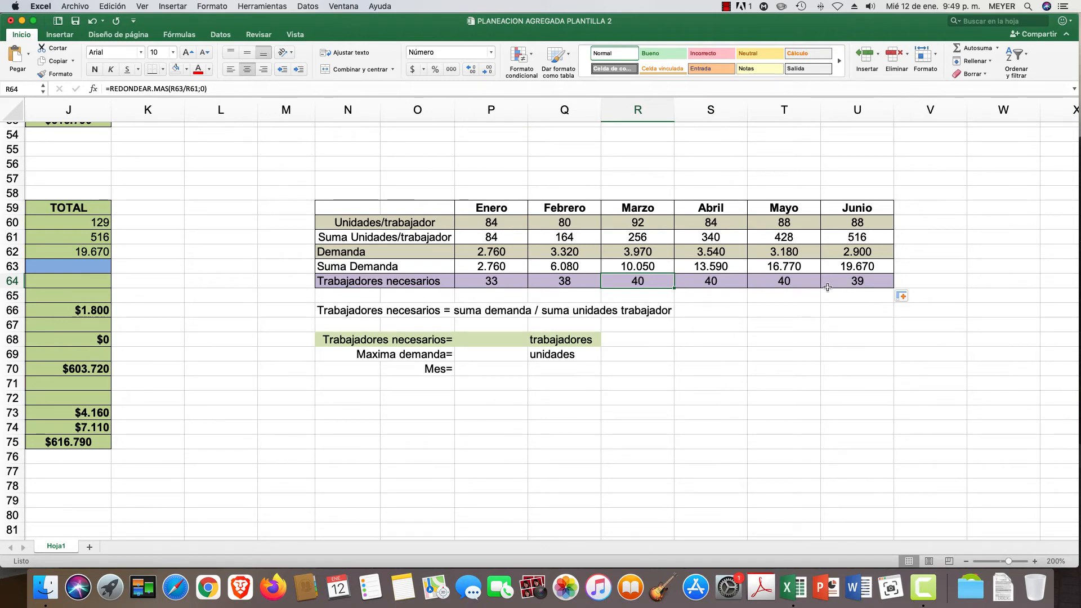
- Calculate the overall Trabajadores necesarios in P68 as the highest monthly requirement with =MAX(P64:U64)
click(499, 339)
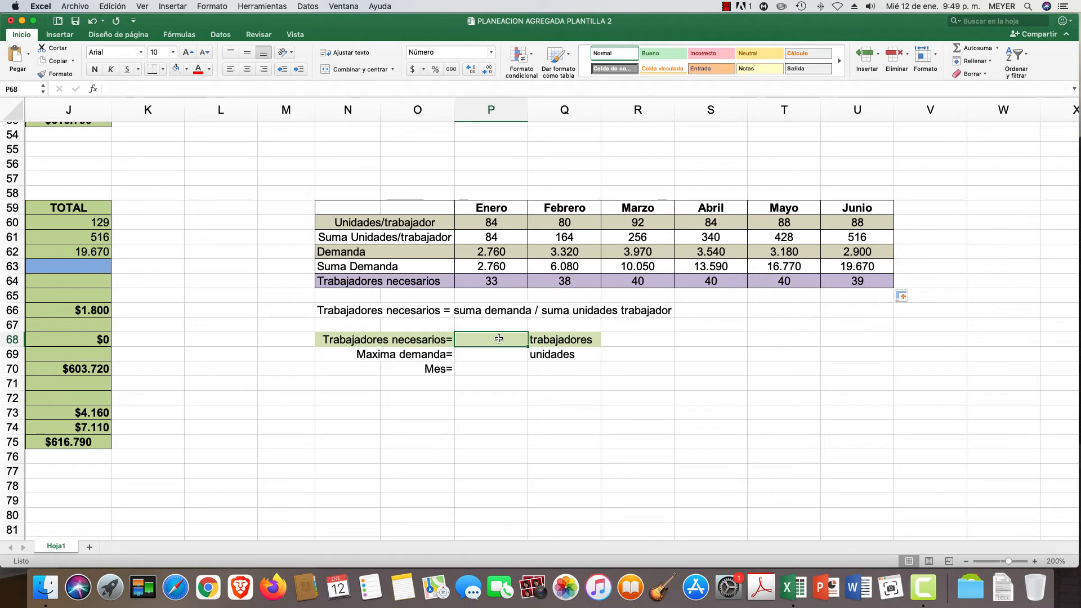
text(=)
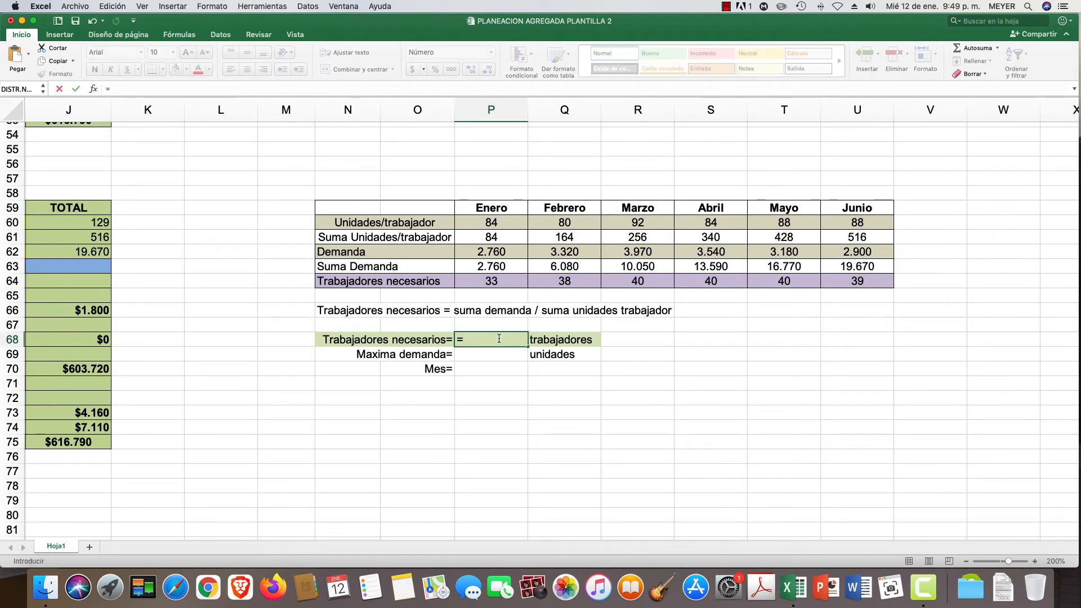
text(MAX)
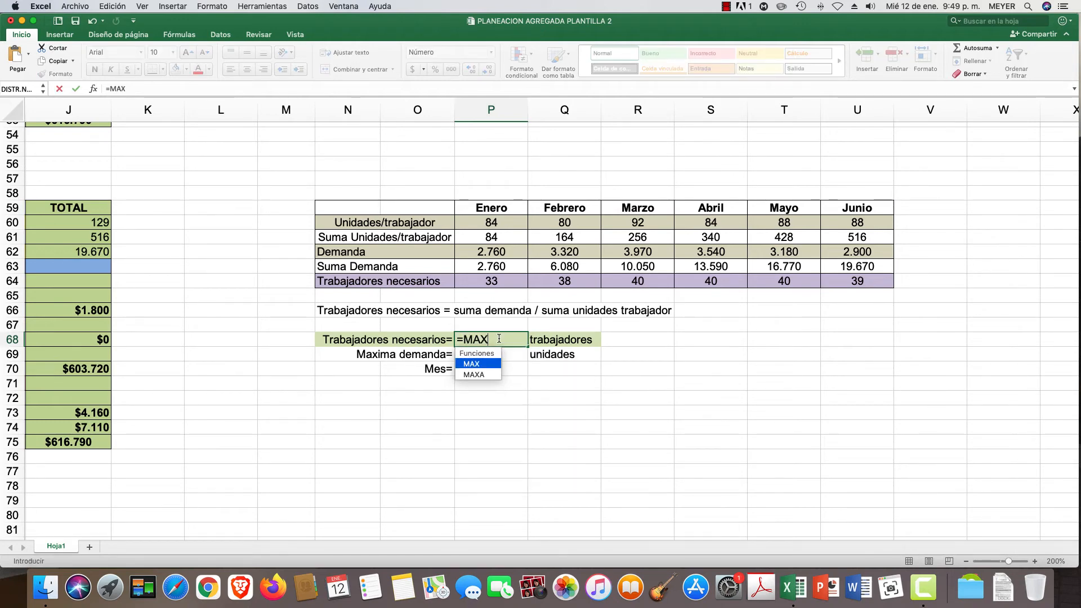
text(()
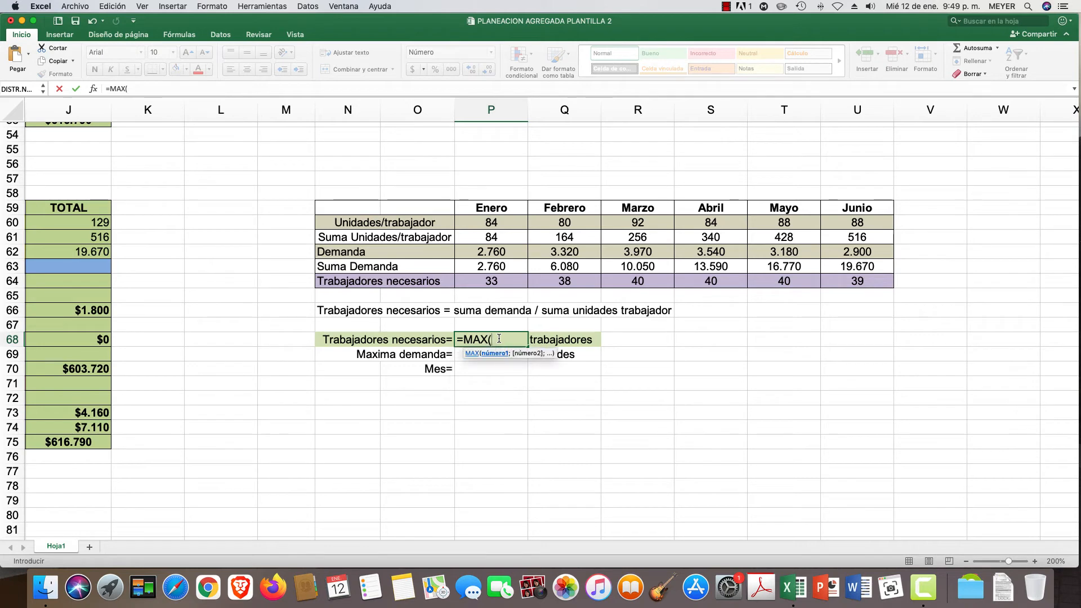
drag(488, 279, 855, 282)
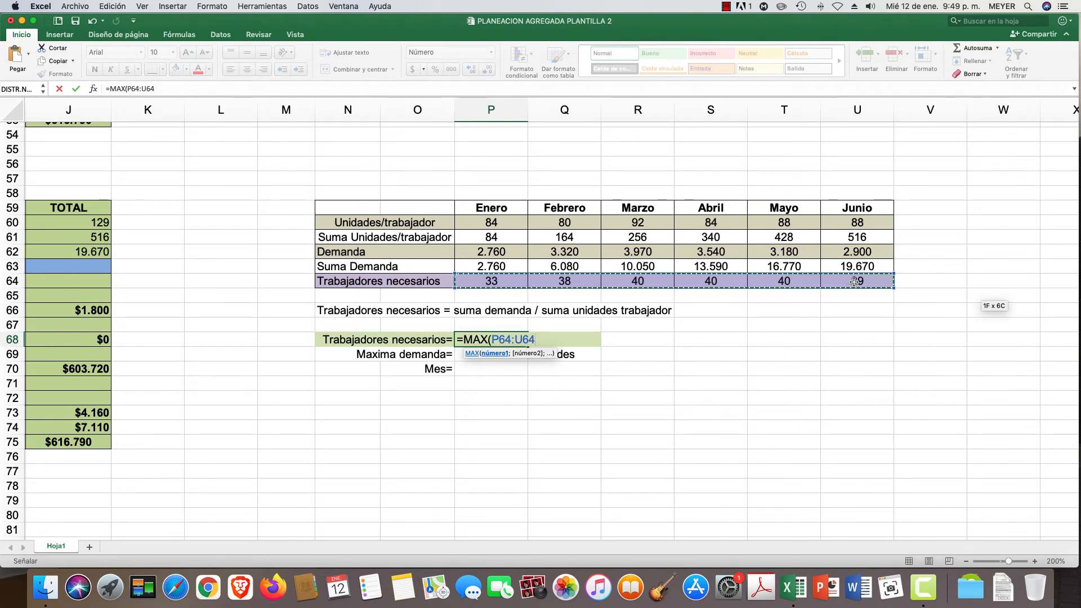
text())
key(Return)
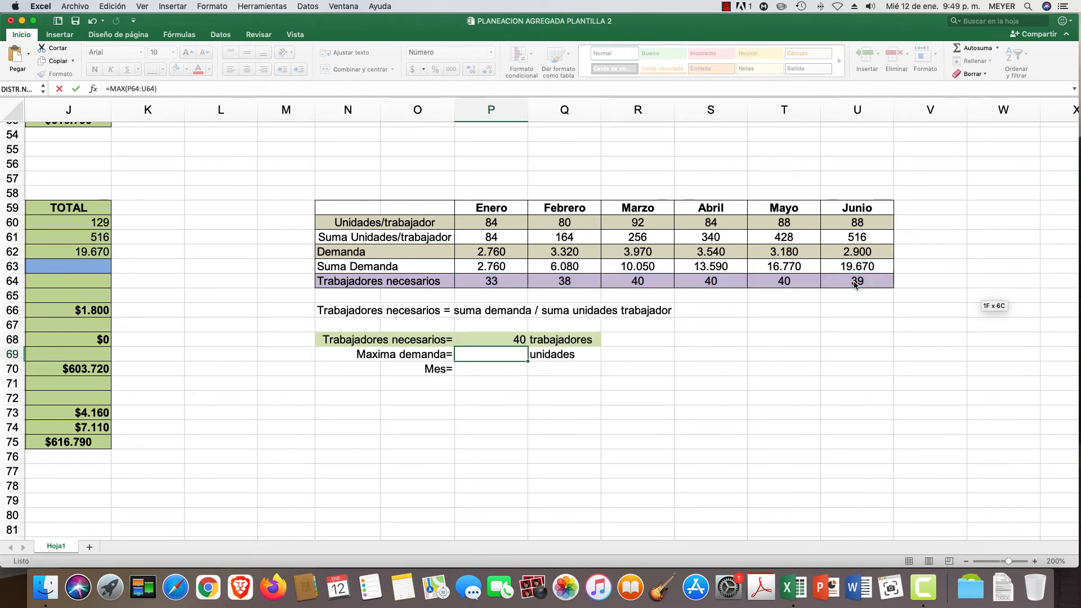
scroll(854, 284, down, 1)
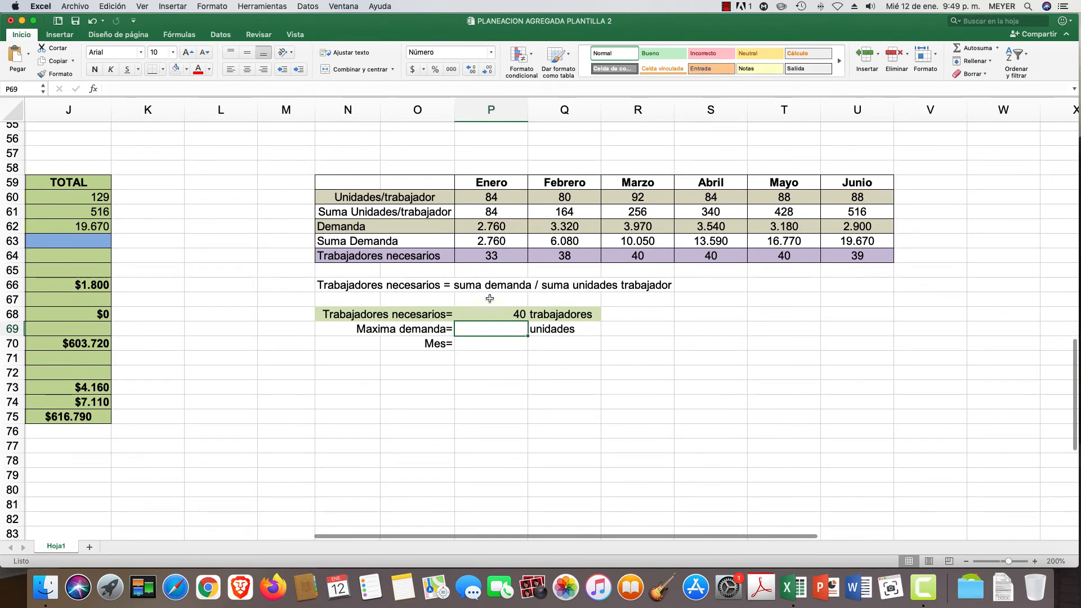
click(496, 315)
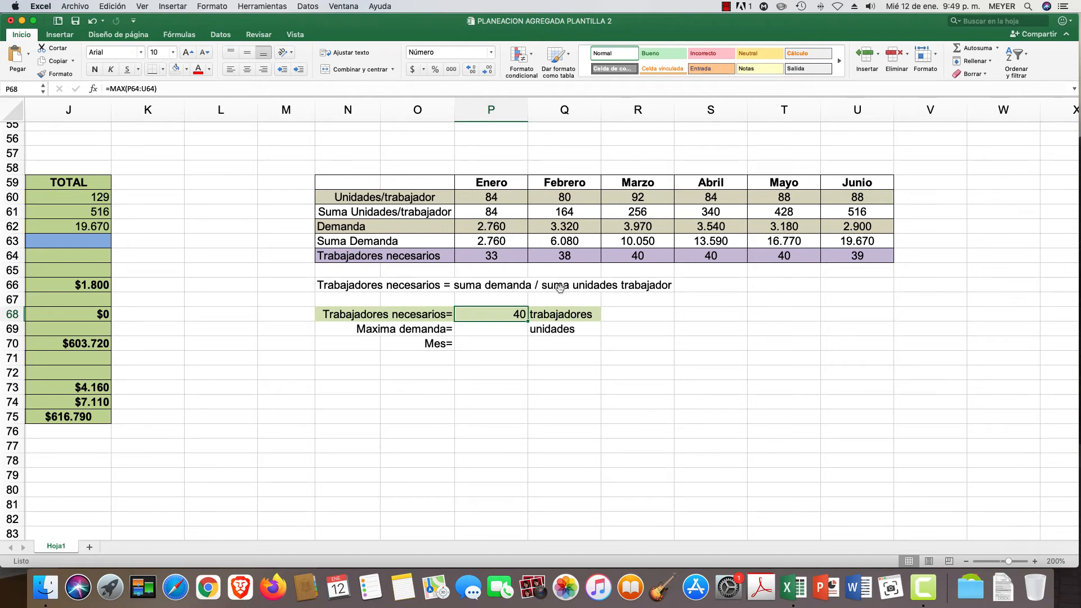
- Calculate the Maxima demanda in P69 as the highest monthly Demanda with =MAX(P62:U62)
click(486, 328)
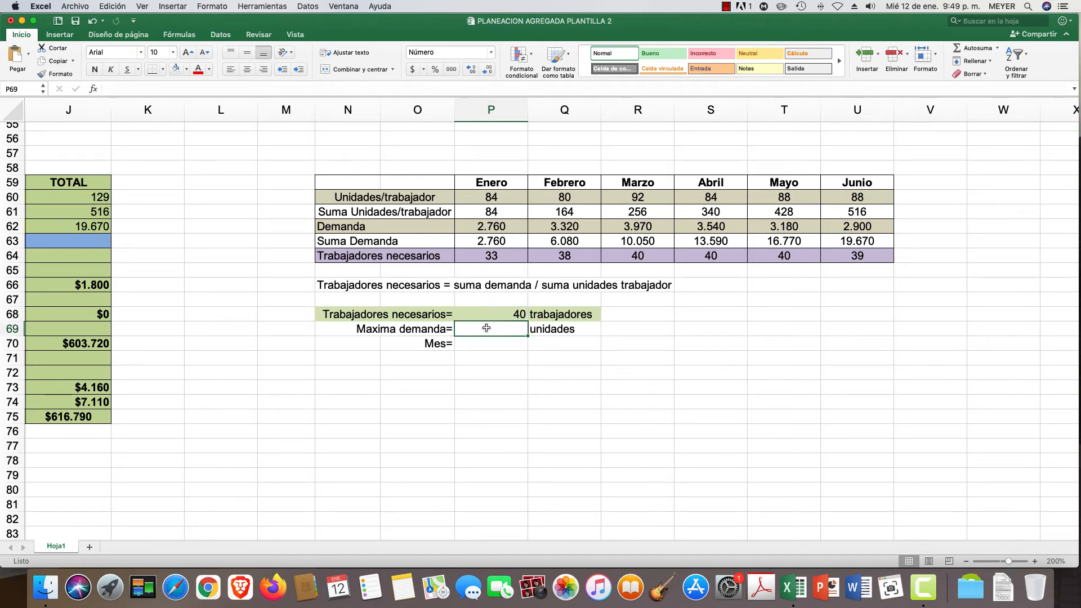
text(=MAX)
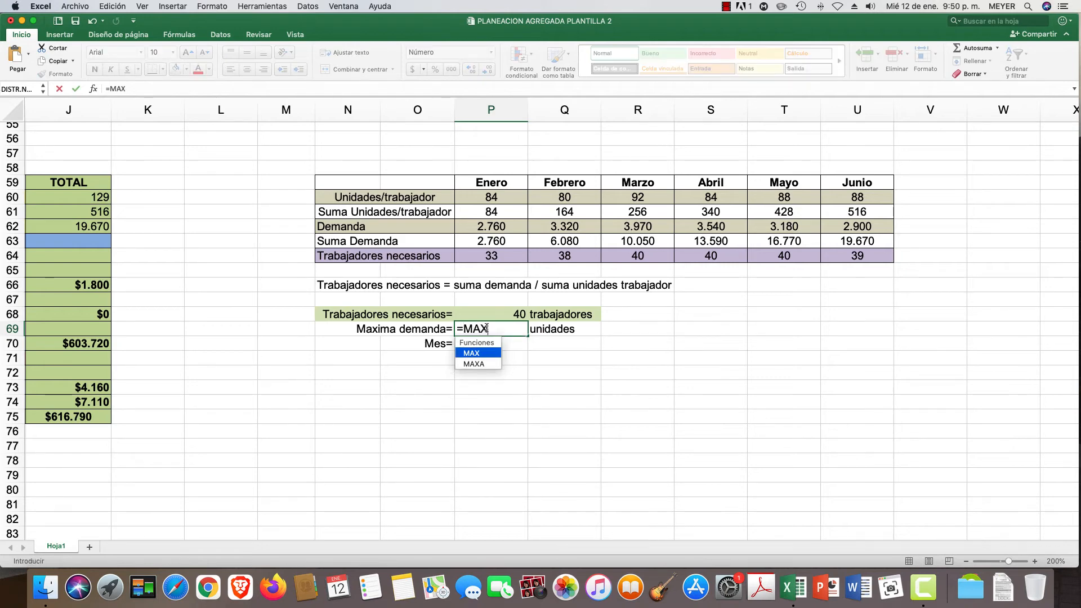
text(()
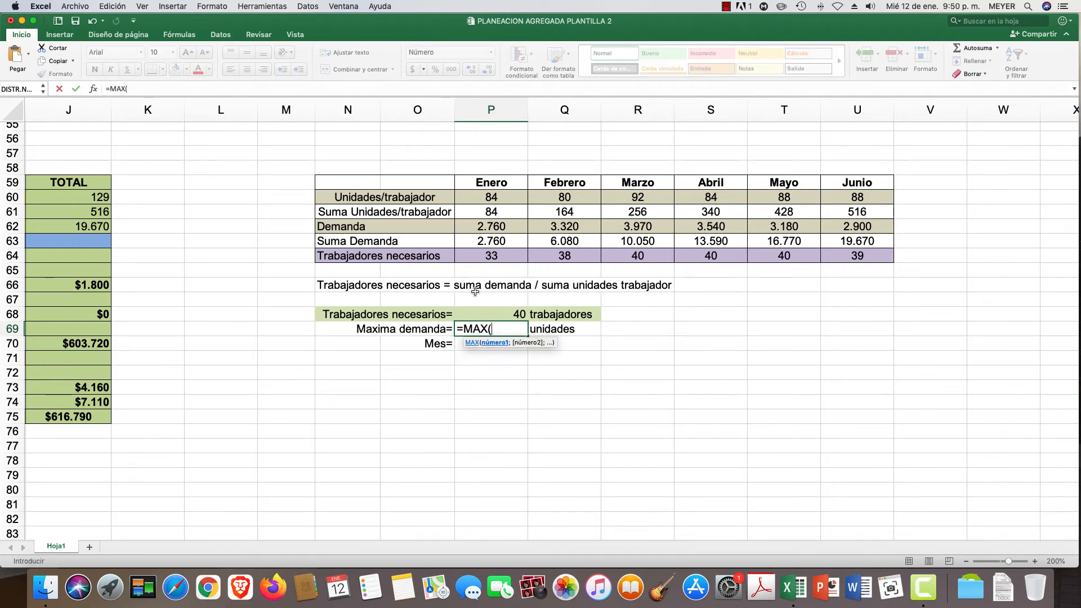
click(470, 226)
drag(470, 226, 839, 227)
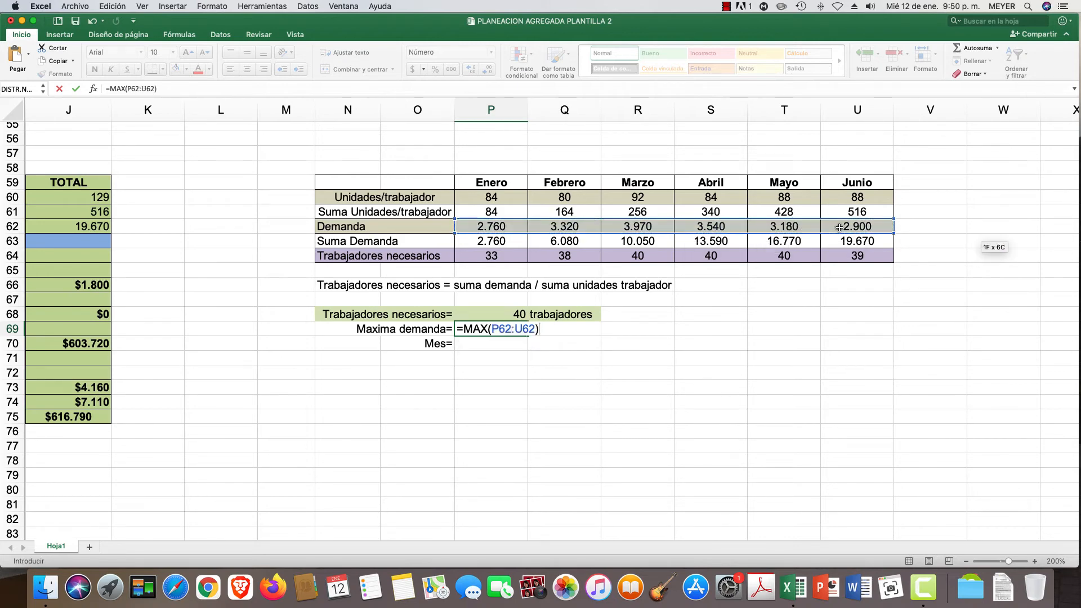
key(Return)
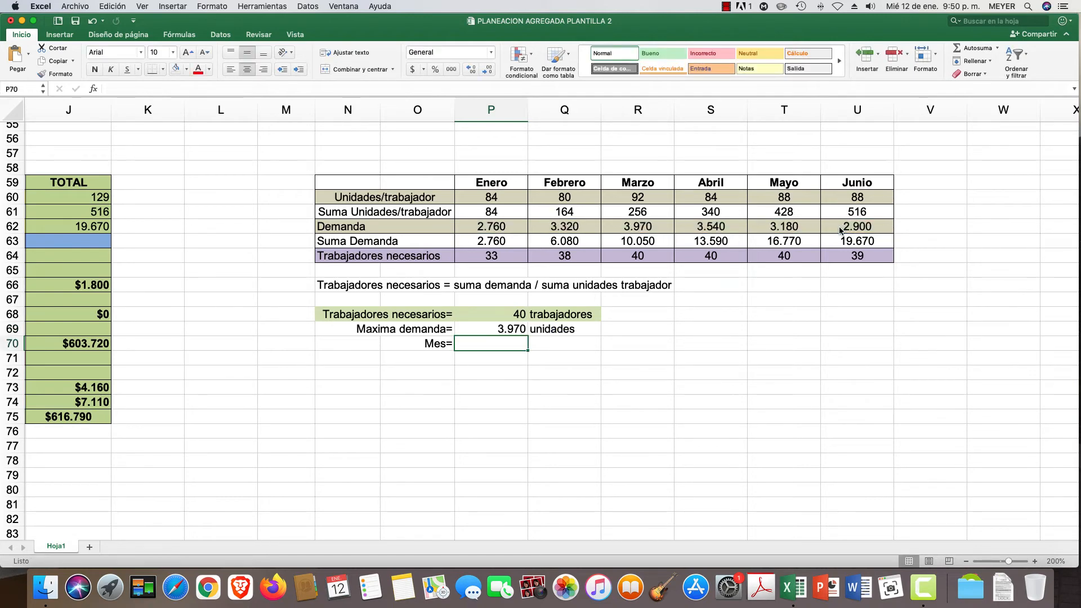
- Start a nested SI formula in the Mes cell P70 that returns Enero (P59) if P69 equals January's demand P62
scroll(563, 360, down, 1)
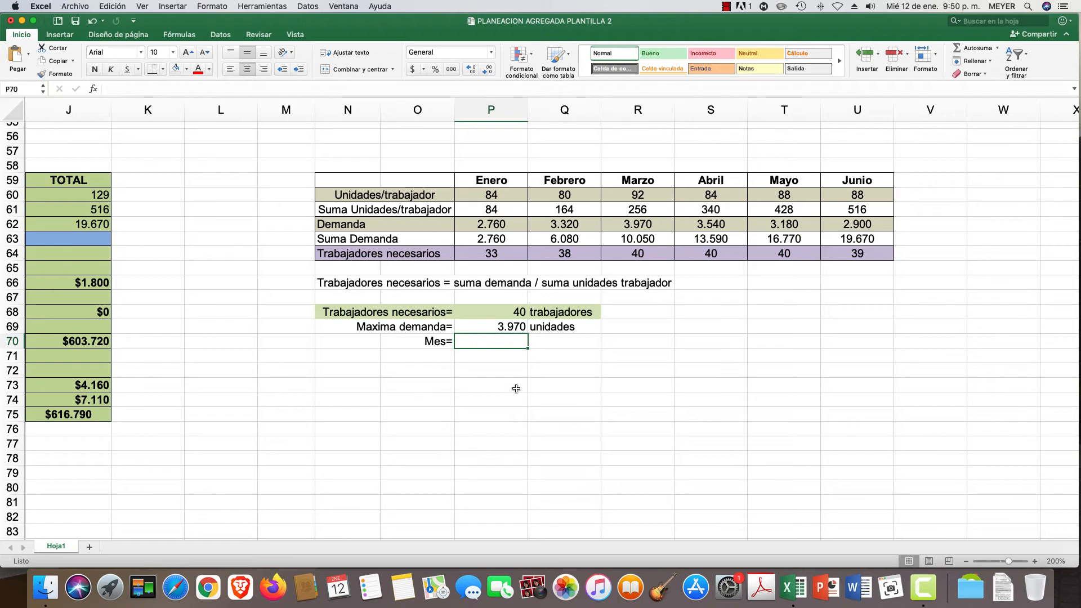
text(=SI)
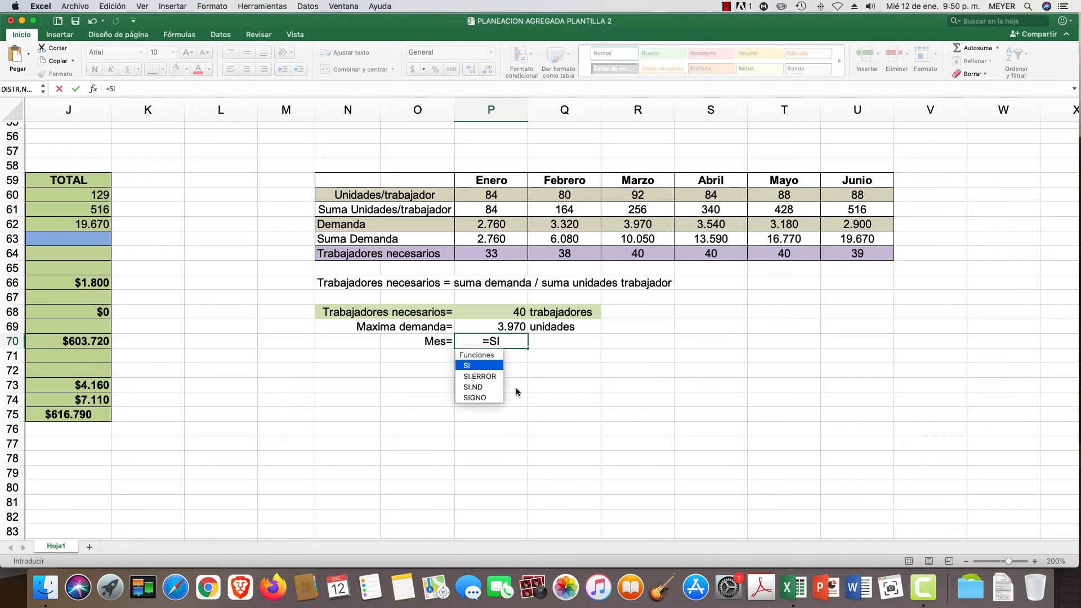
text(()
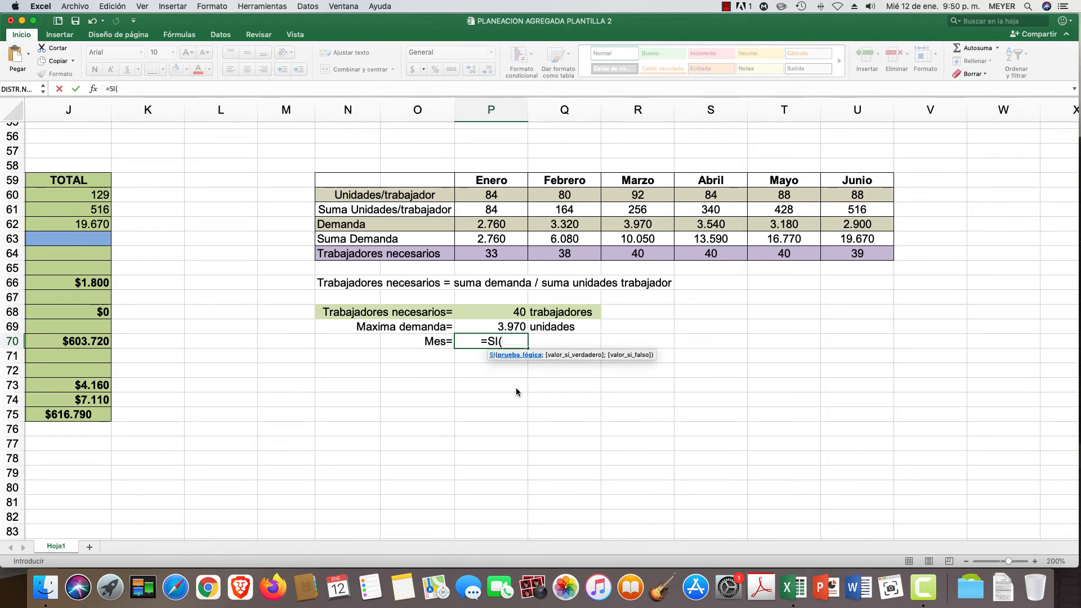
click(494, 327)
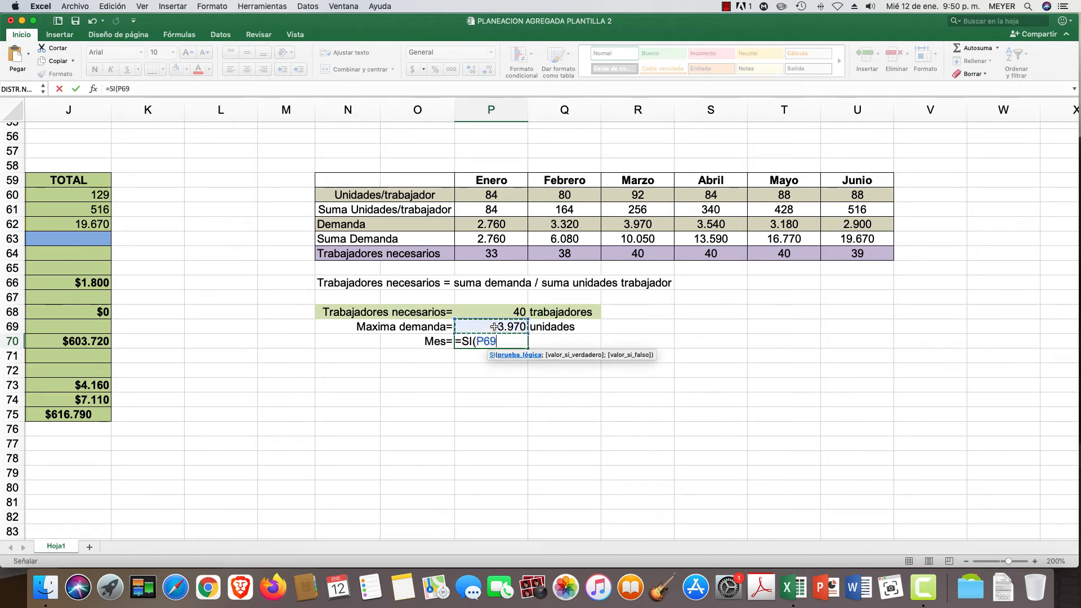
text(=)
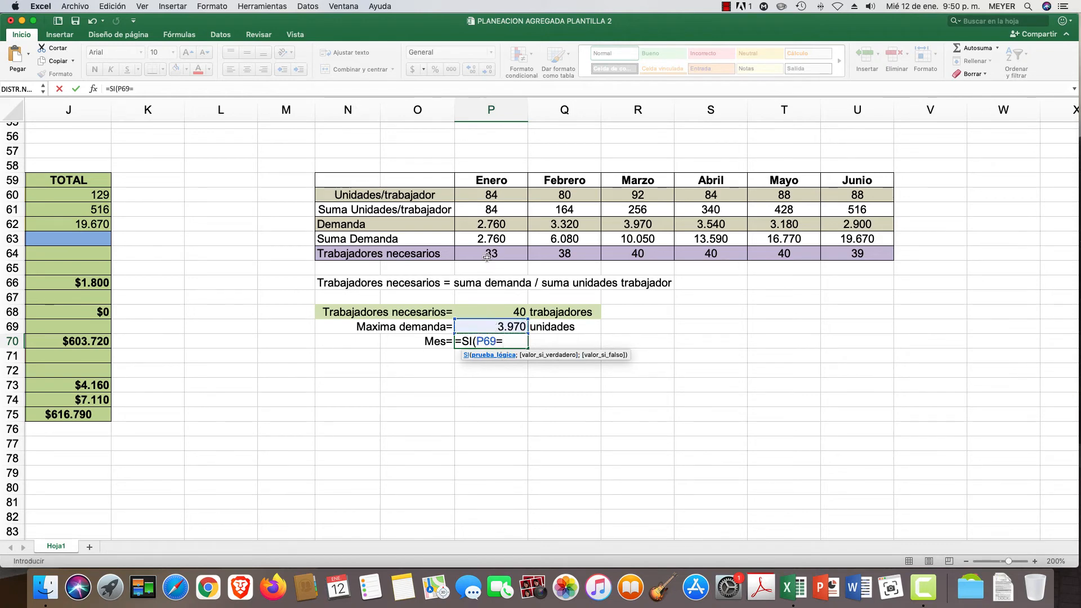
click(493, 224)
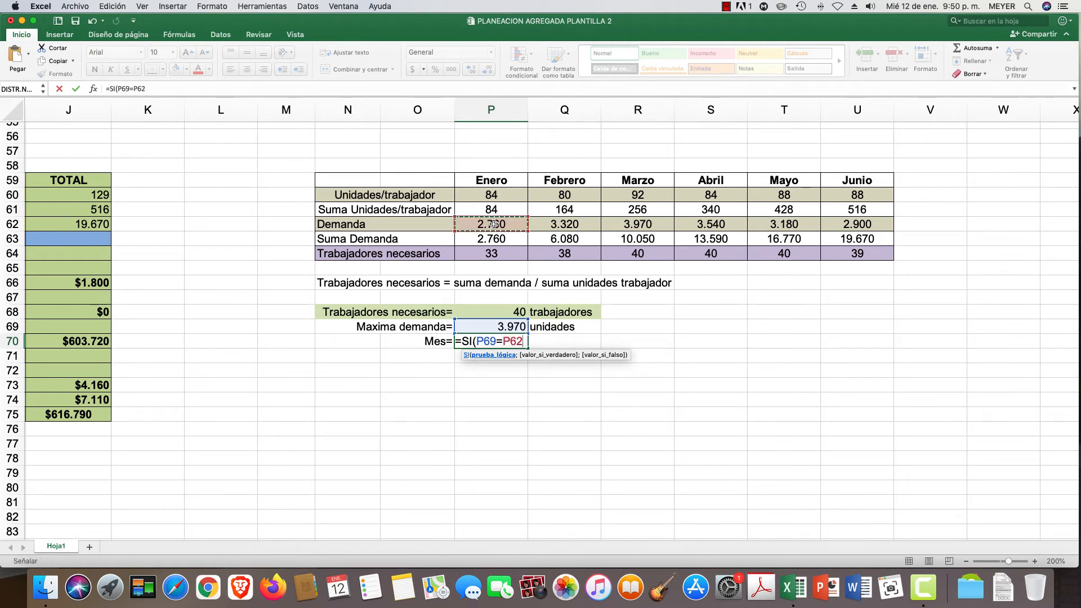
text(;)
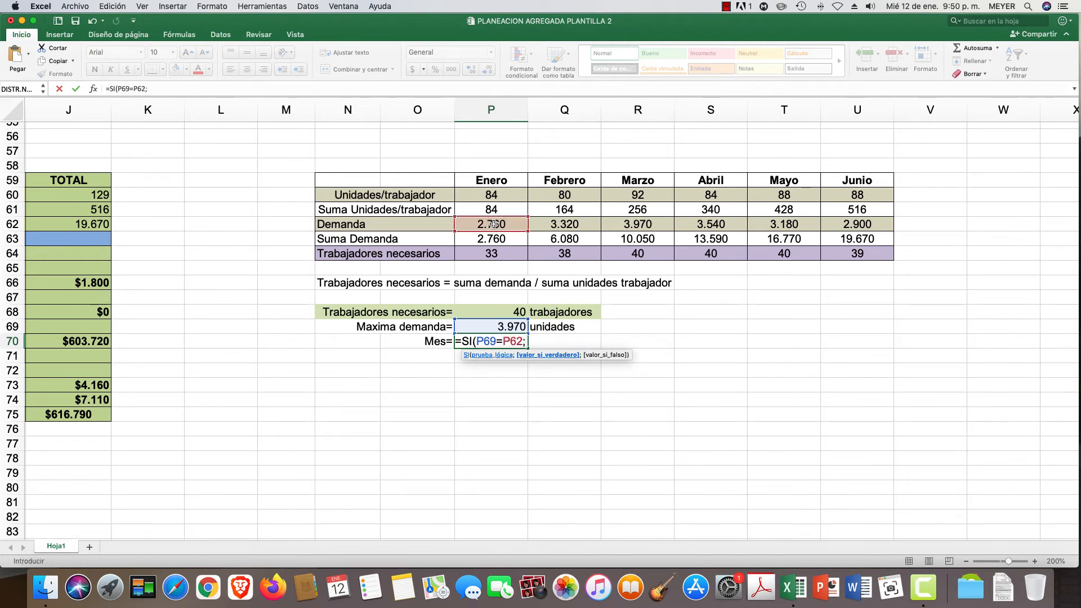
click(490, 180)
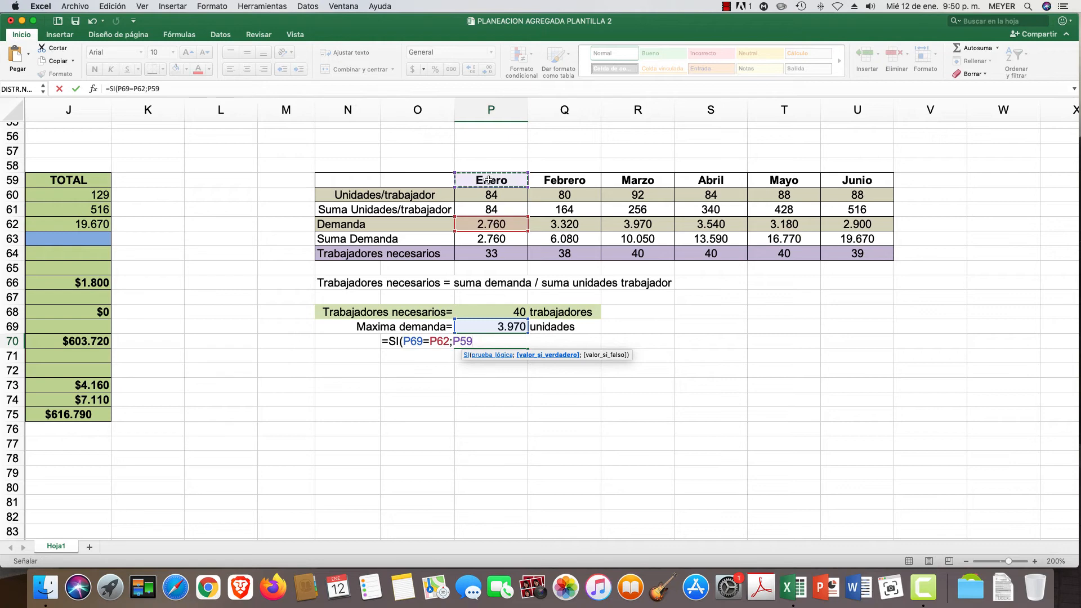
text(;)
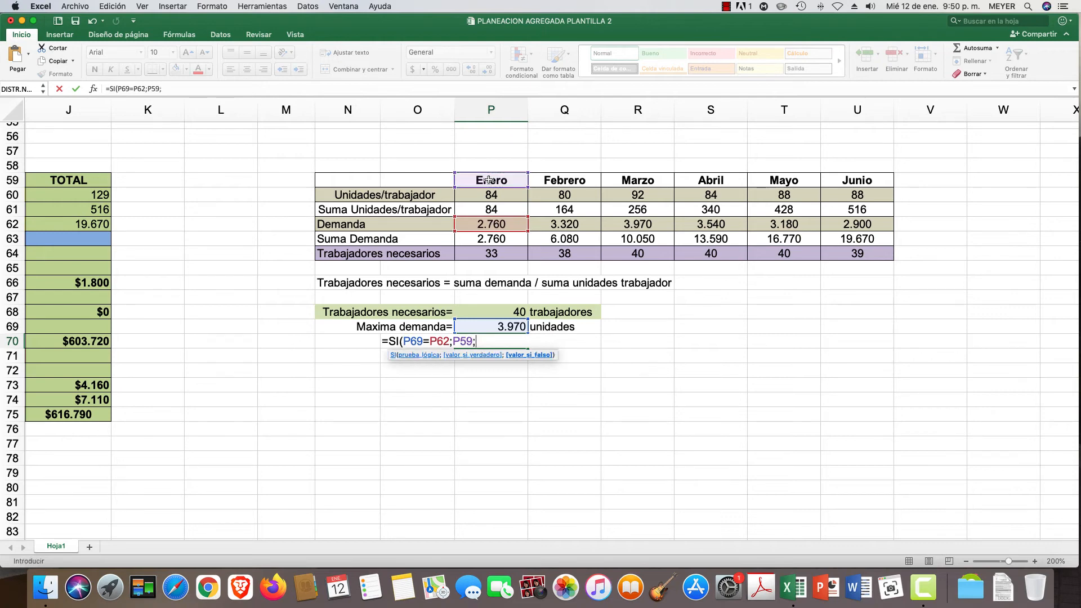
- Add a nested SI to the P70 formula that returns Febrero (Q59) if P69 equals February's demand Q62
text(SI)
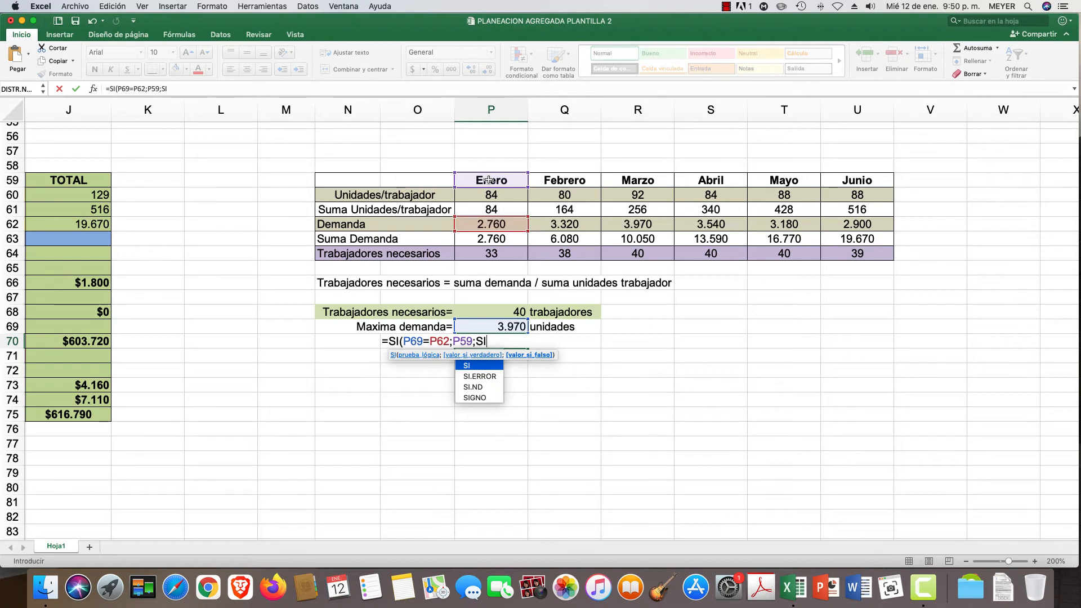
text(()
scroll(490, 226, down, 5)
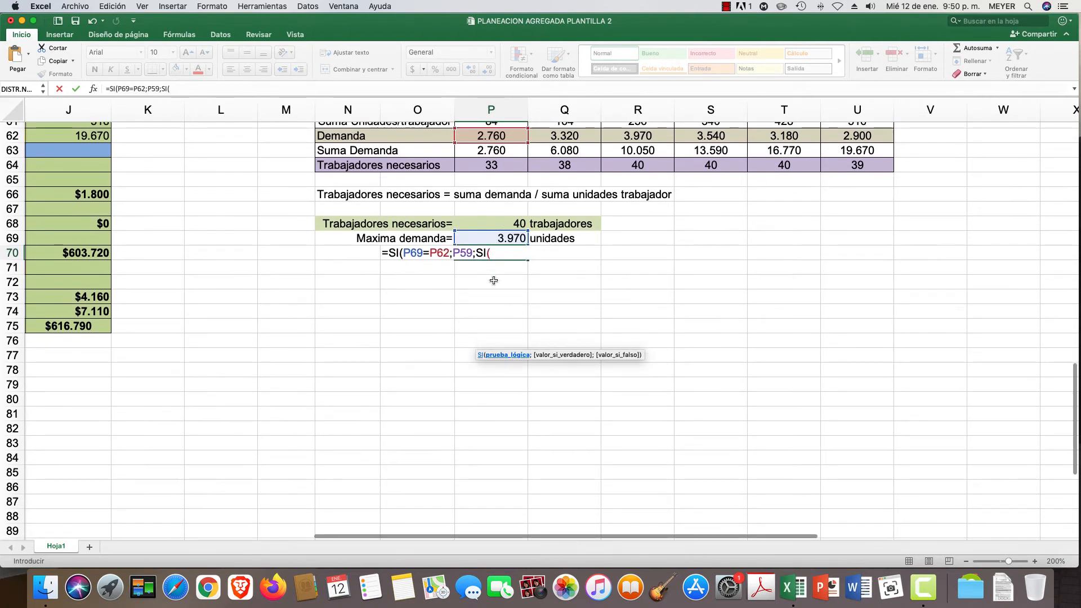
scroll(495, 287, up, 5)
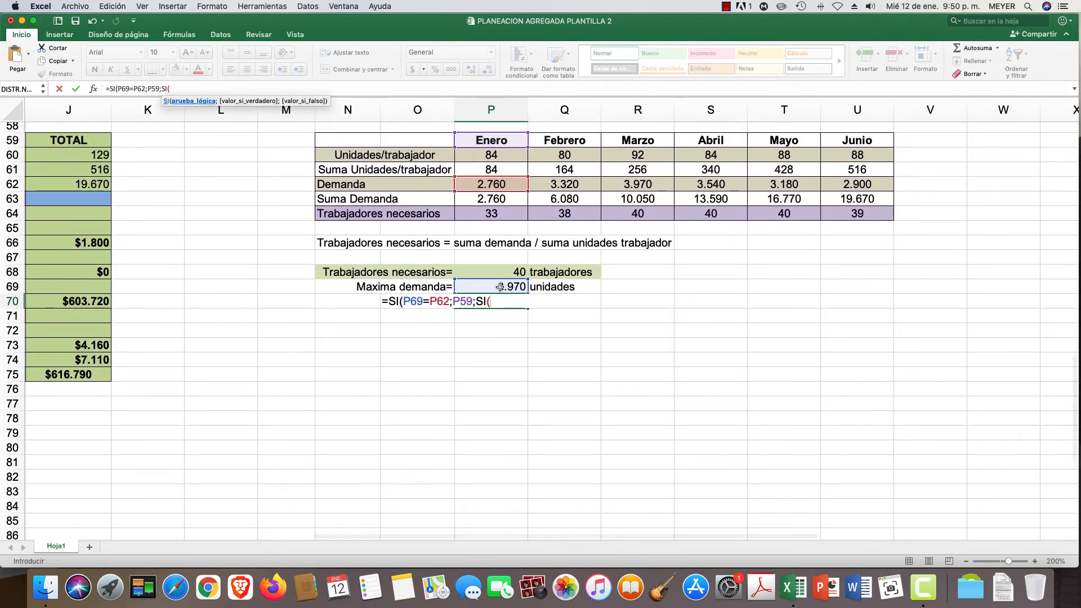
click(500, 287)
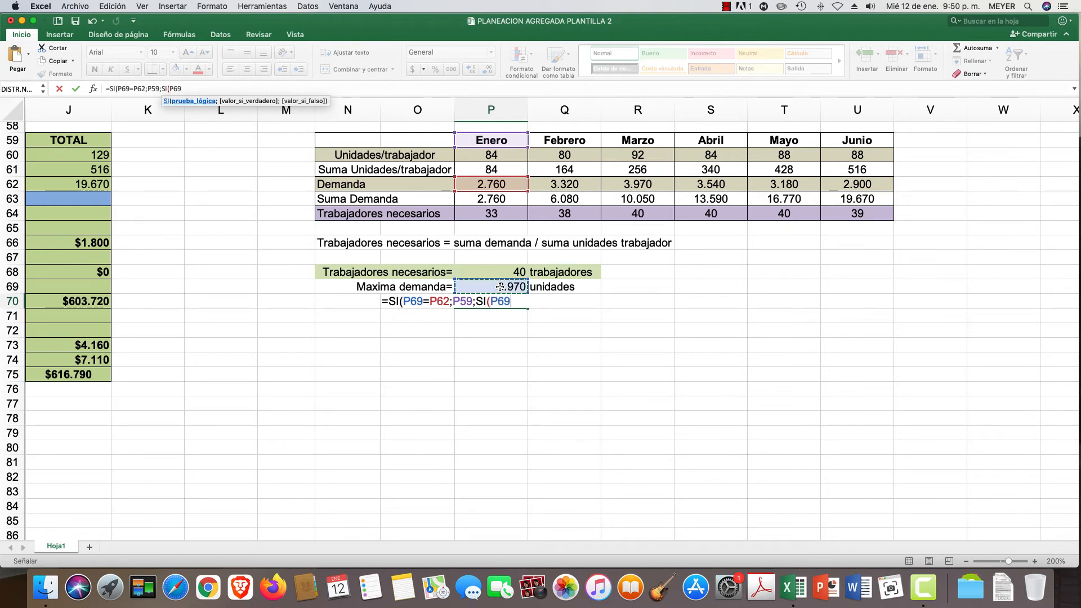
text(=)
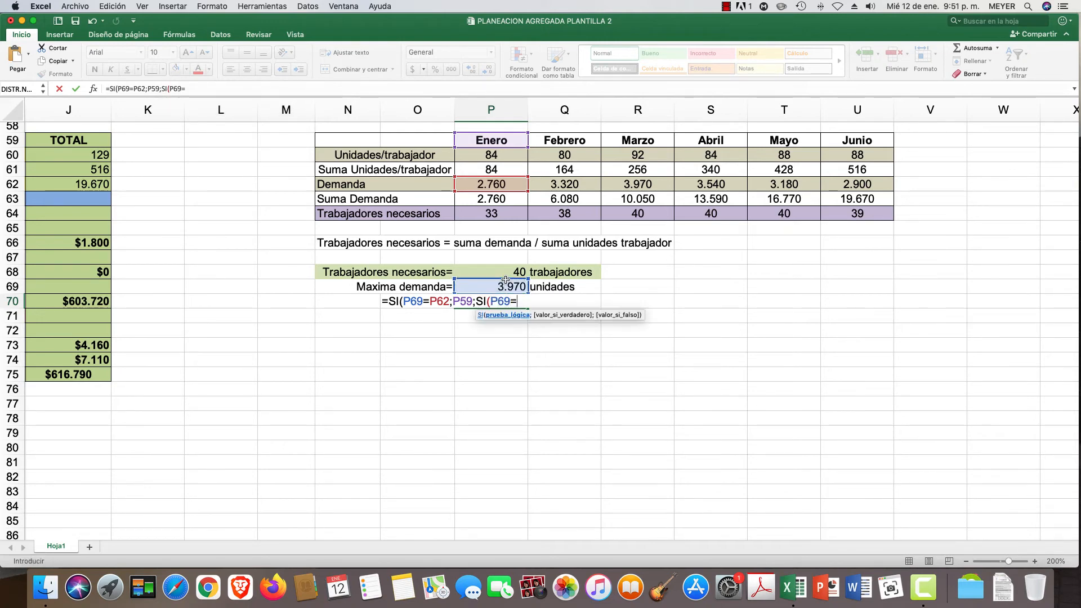
click(572, 184)
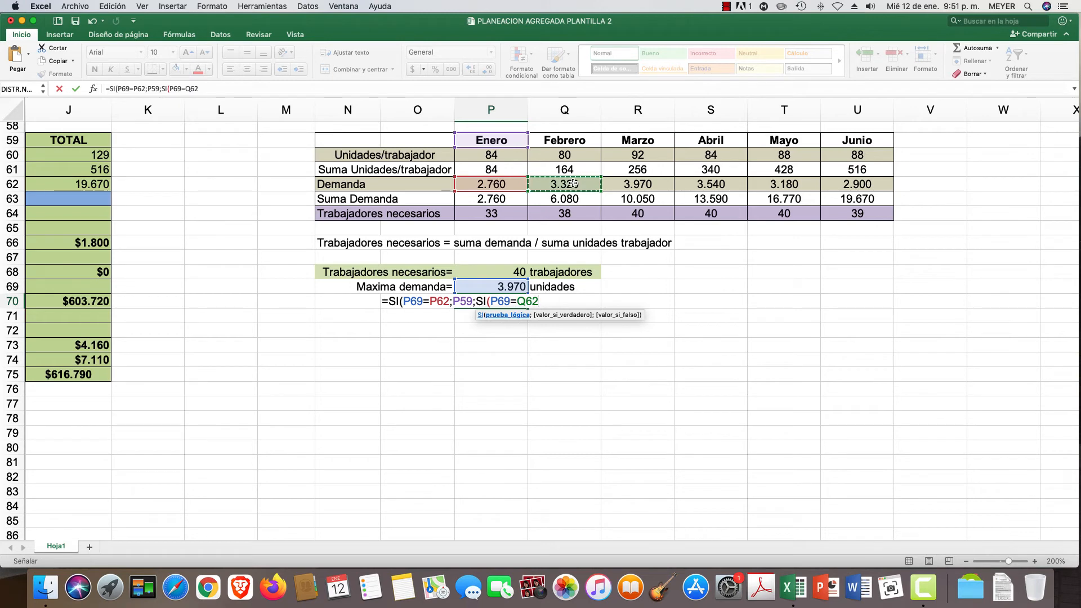
text(;)
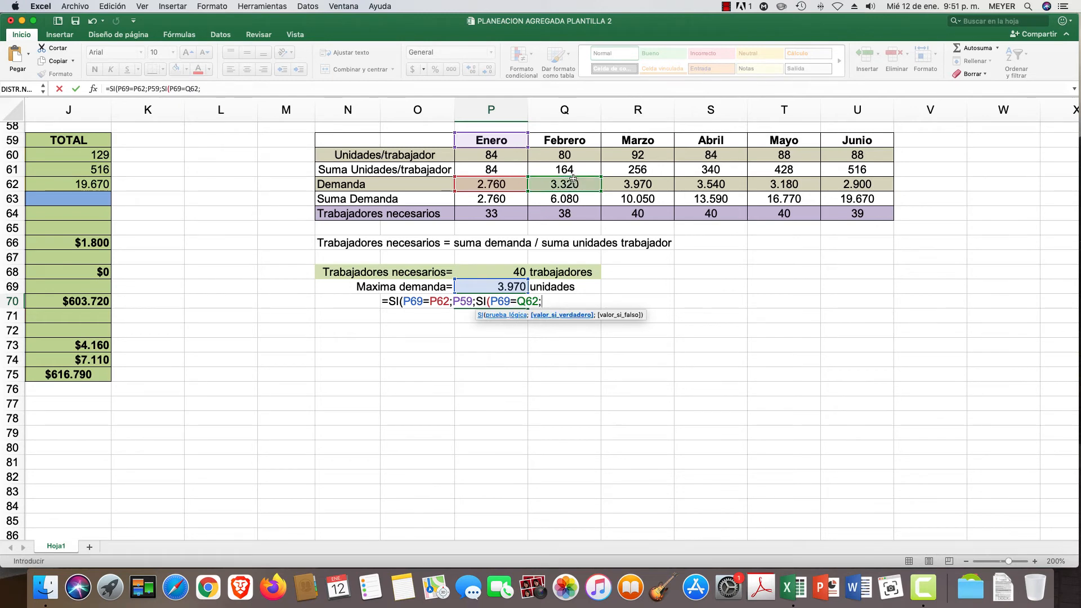
click(574, 140)
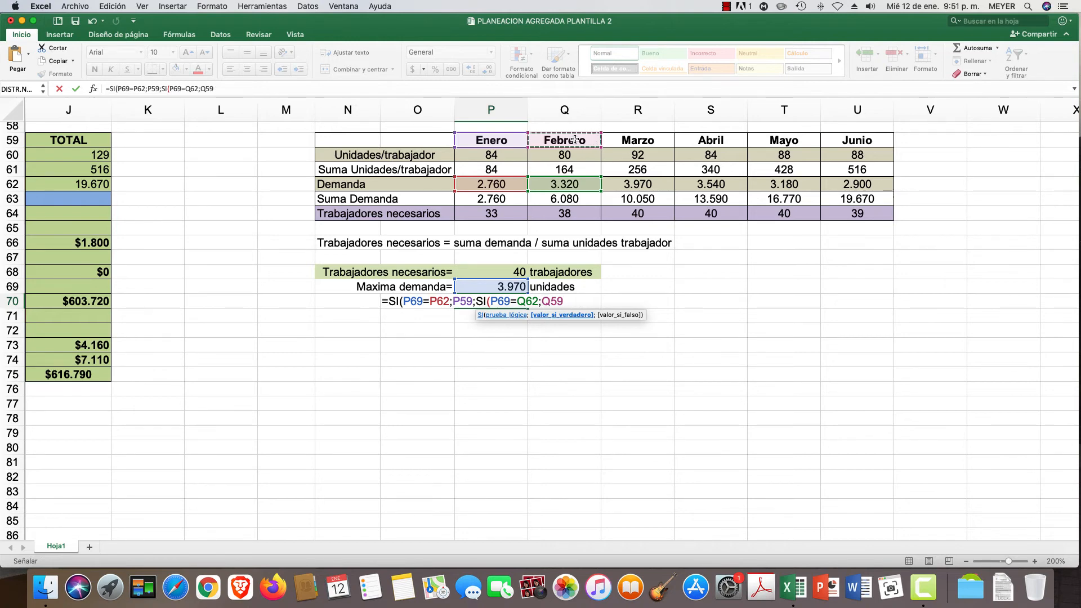
text(;)
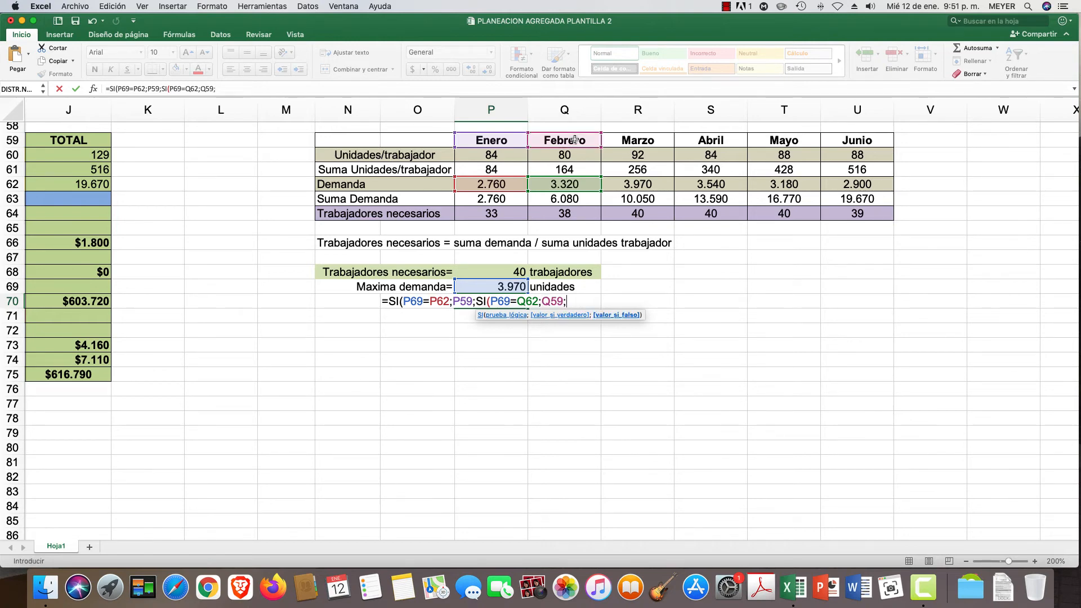
- Add a nested SI to the P70 formula that returns Marzo (R59) if P69 equals March's demand R62
text(SI()
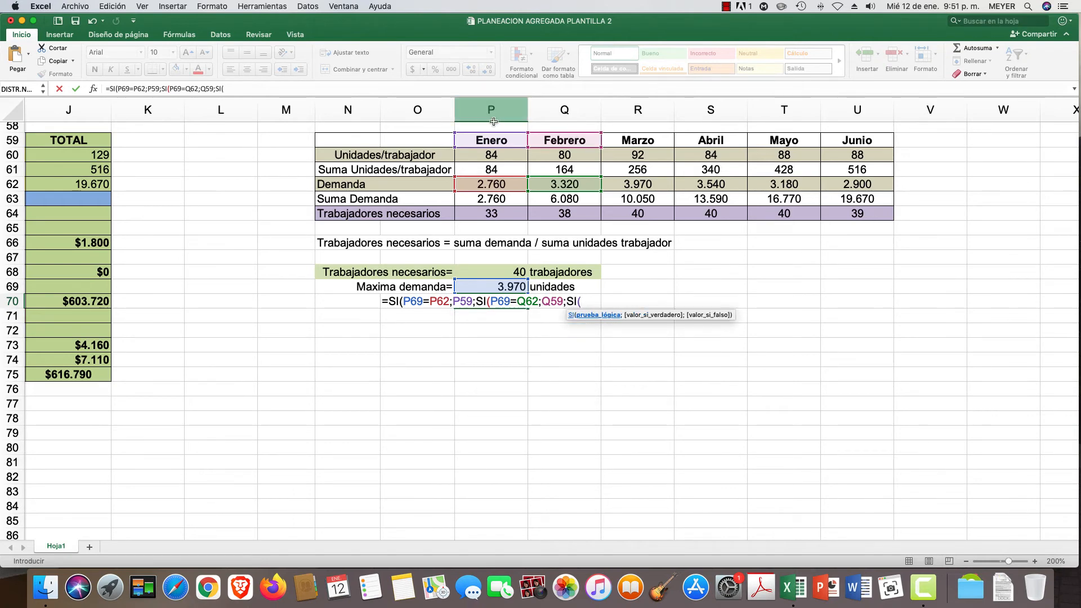
click(498, 284)
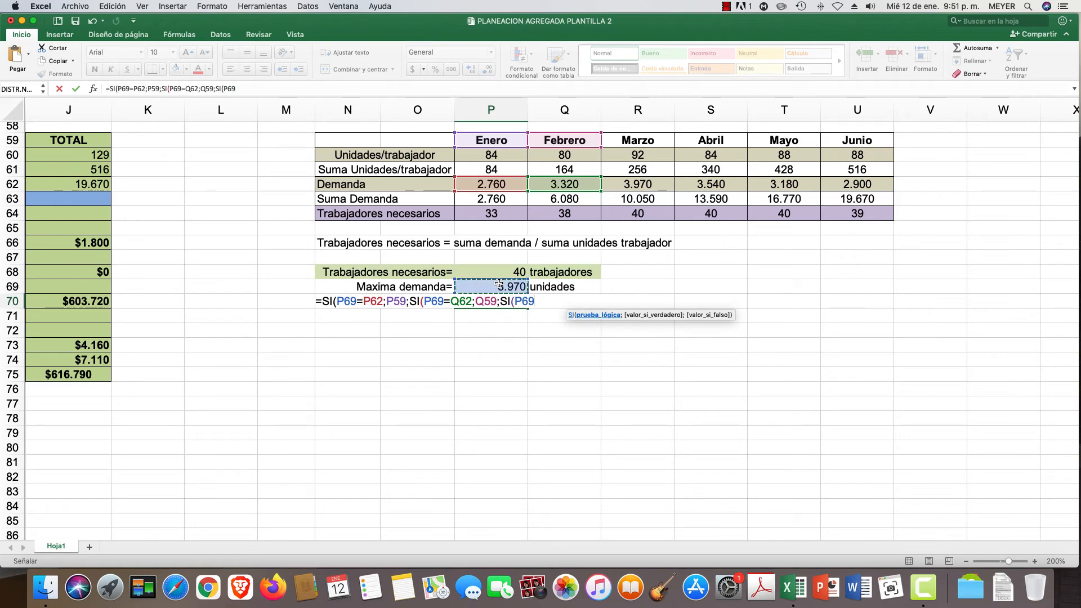
text(=)
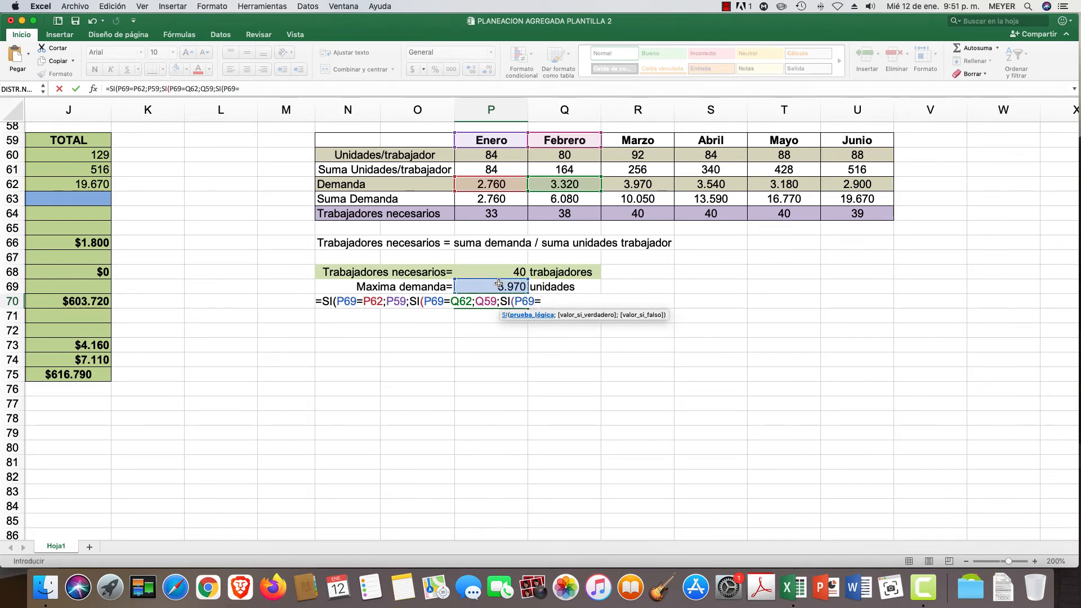
click(634, 181)
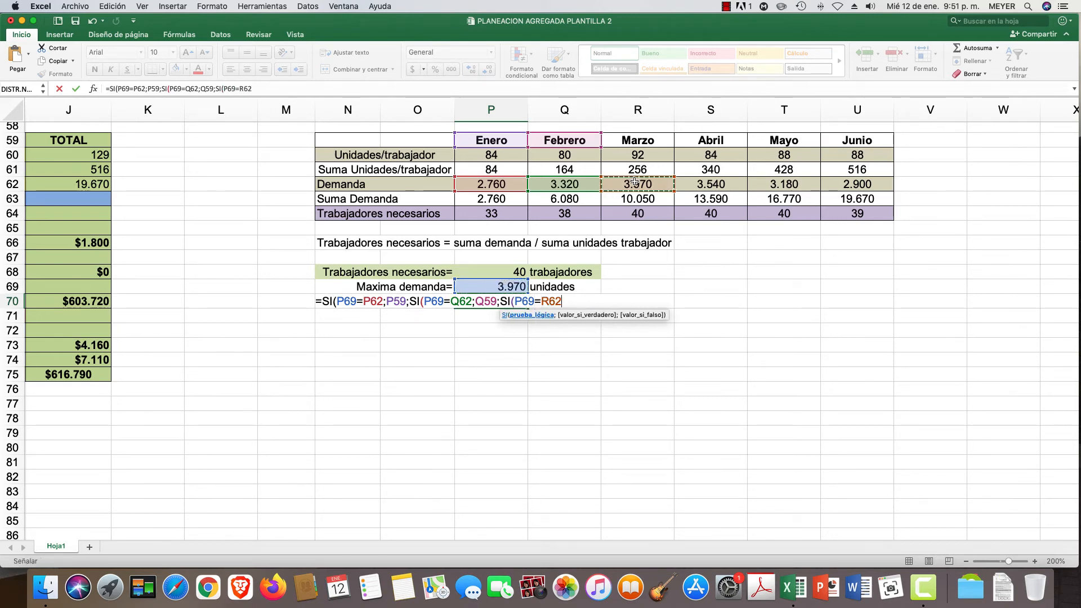
text(;)
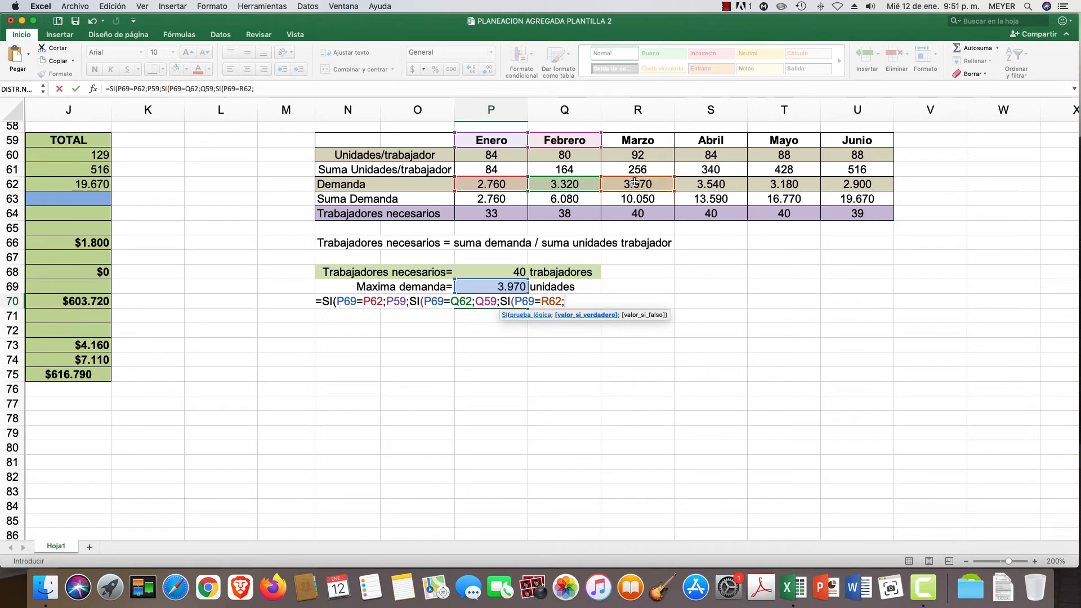
click(633, 140)
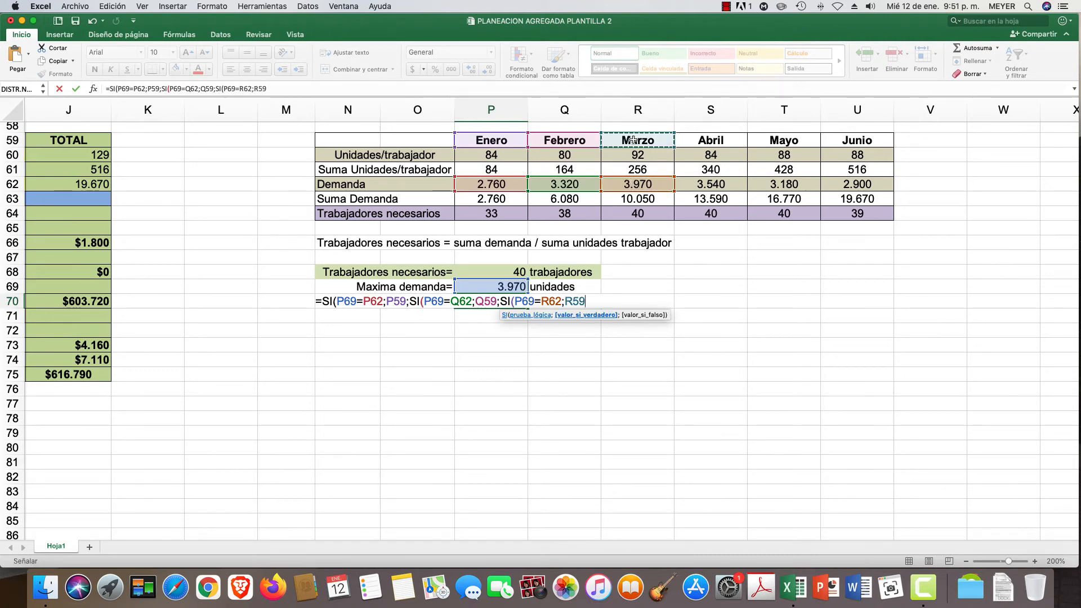
text(;)
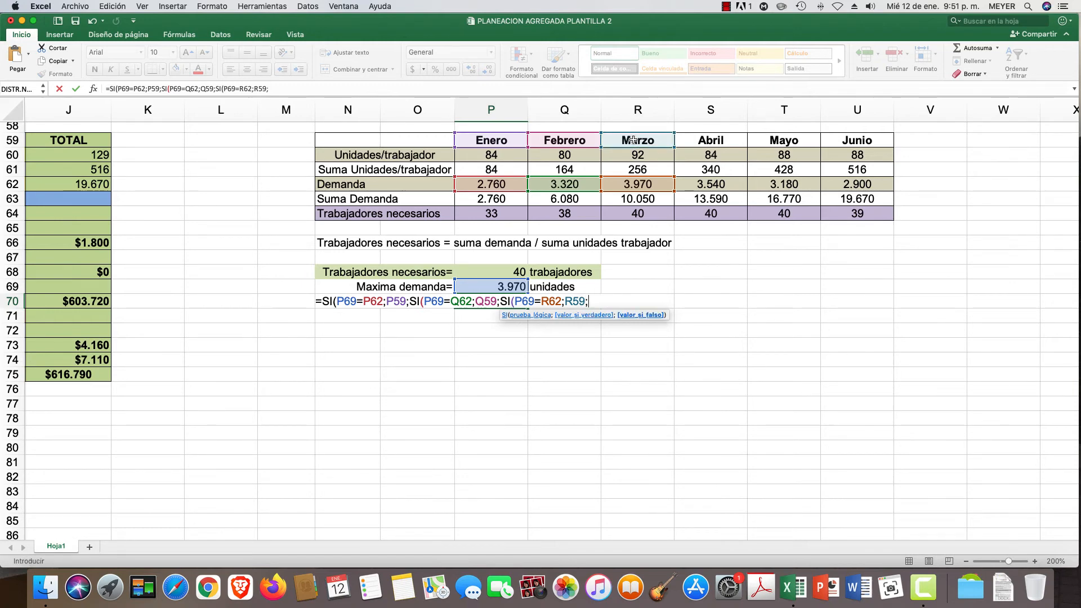
- Add a nested SI to the P70 formula that returns Abril (S59) if P69 equals April's demand S62
text(SI()
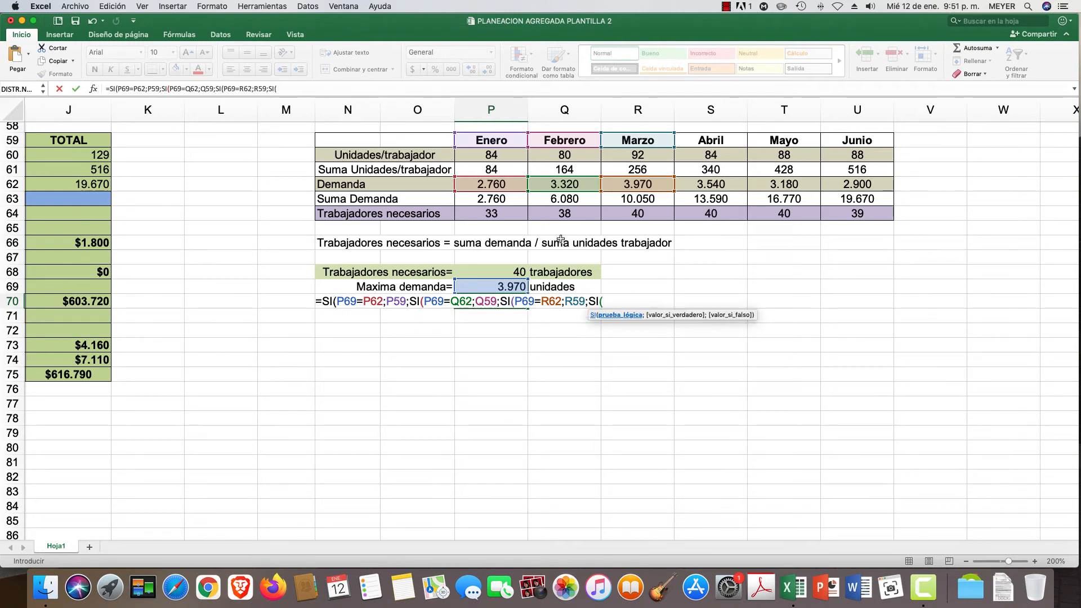
click(488, 285)
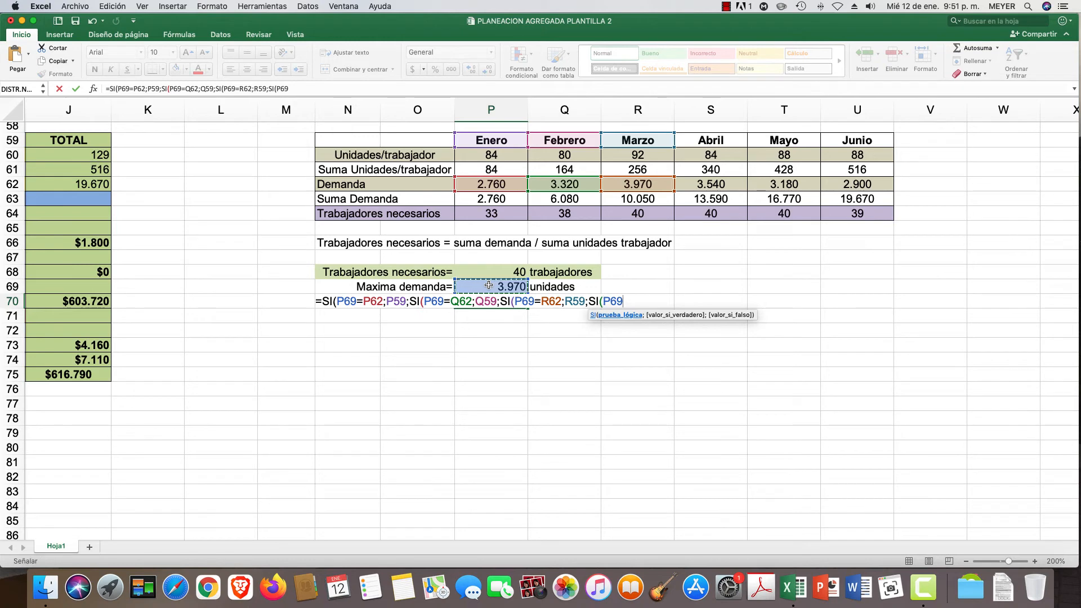
text(=)
click(707, 184)
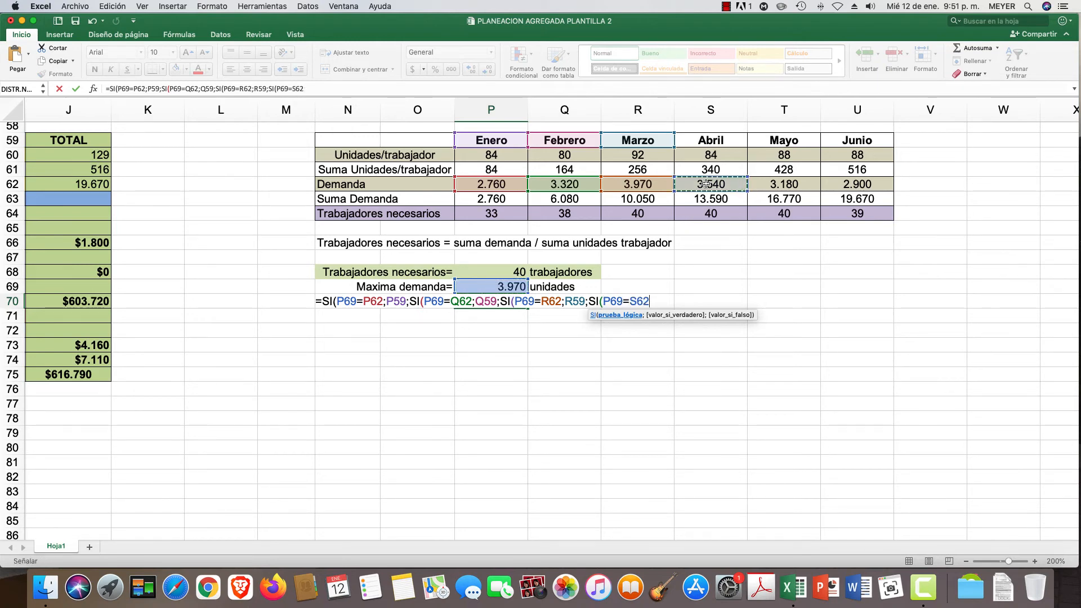
text(;)
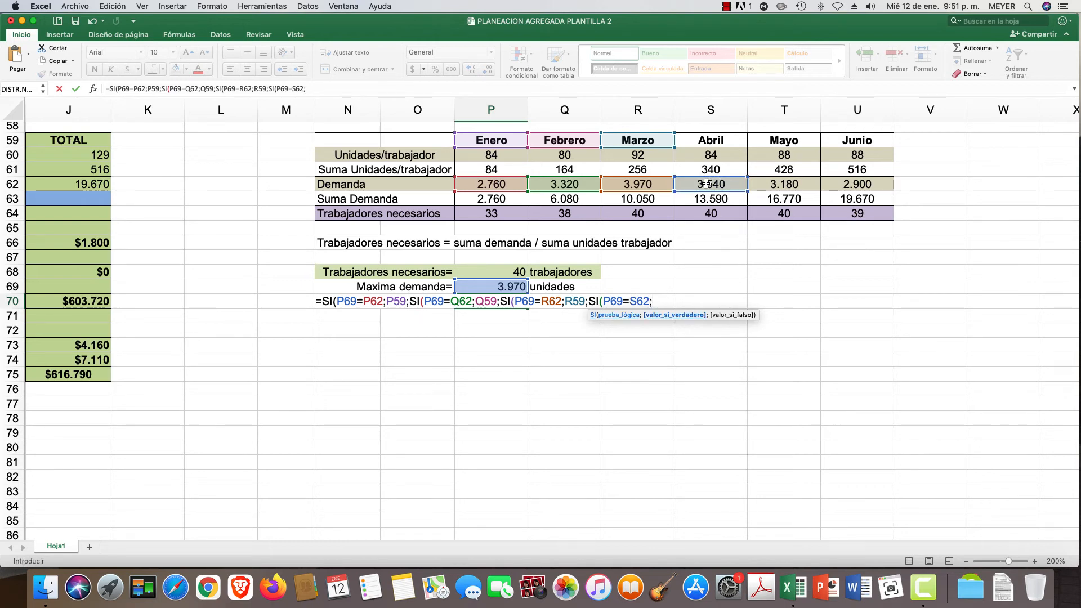
click(705, 140)
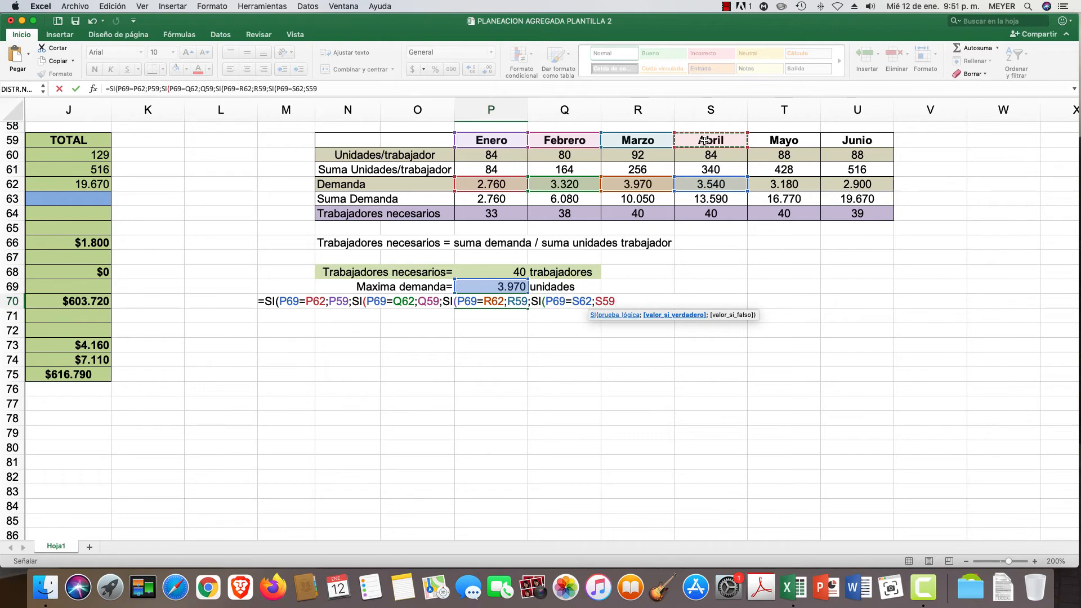
- Add a nested SI to the P70 formula that returns Mayo (T59) if P69 equals May's demand T62
text(;SI)
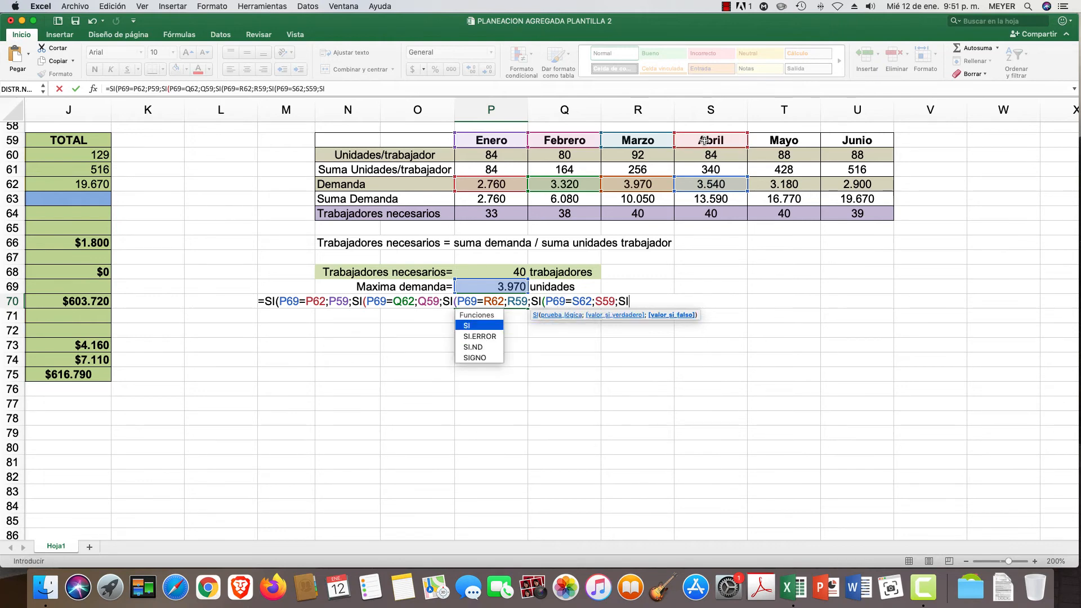
text(()
scroll(619, 225, right, 1)
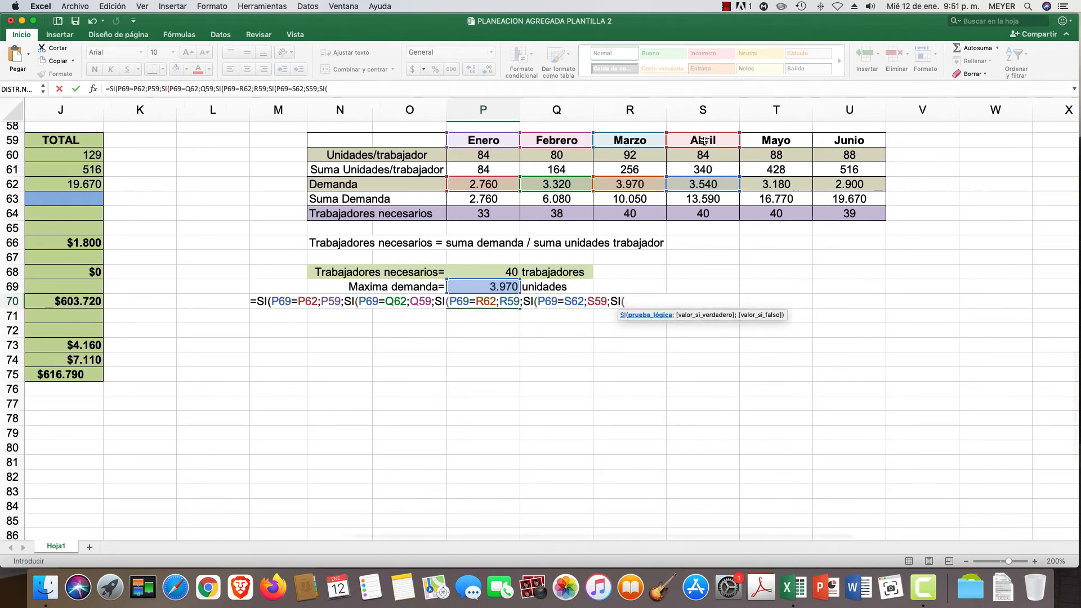
click(457, 286)
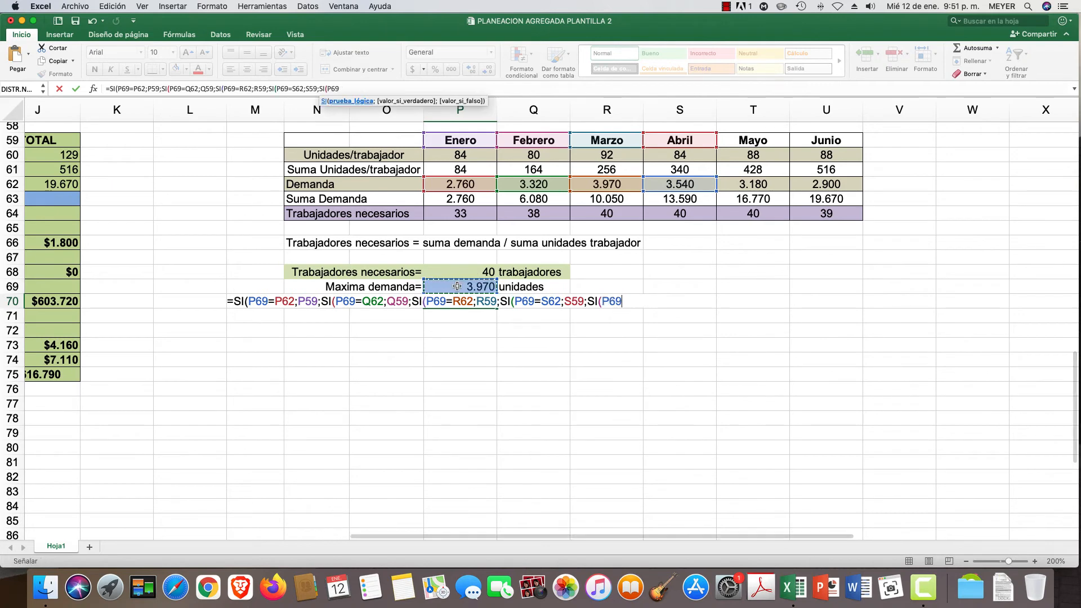
text(=)
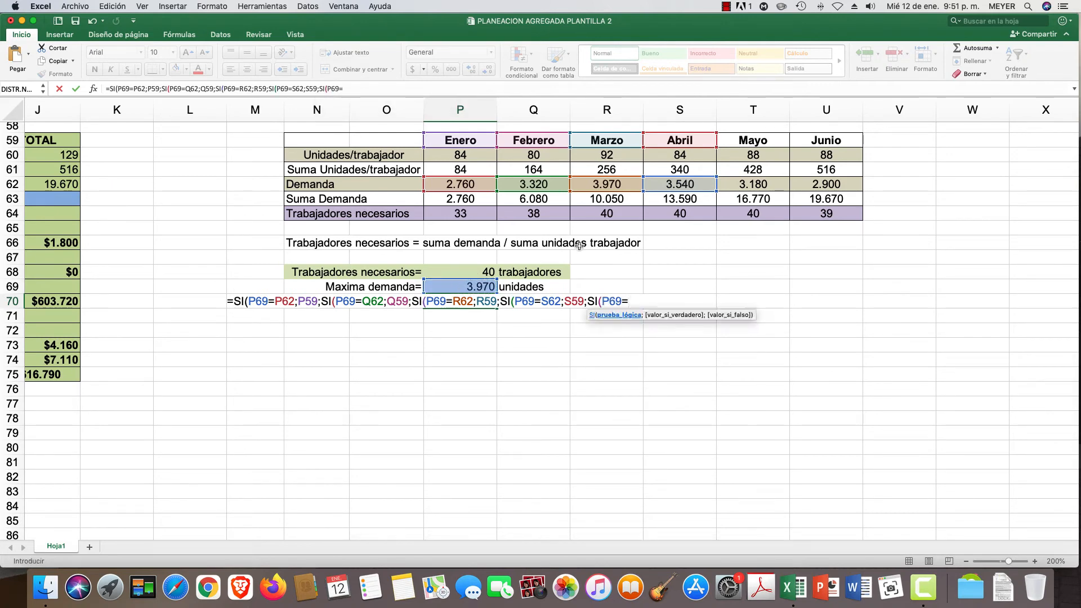
click(740, 184)
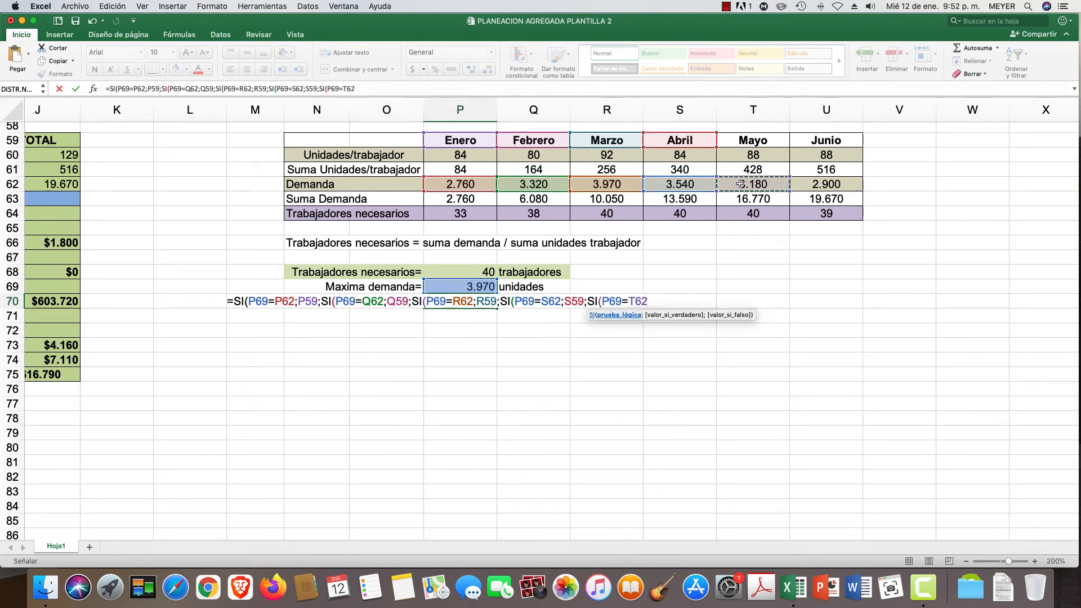
text(;)
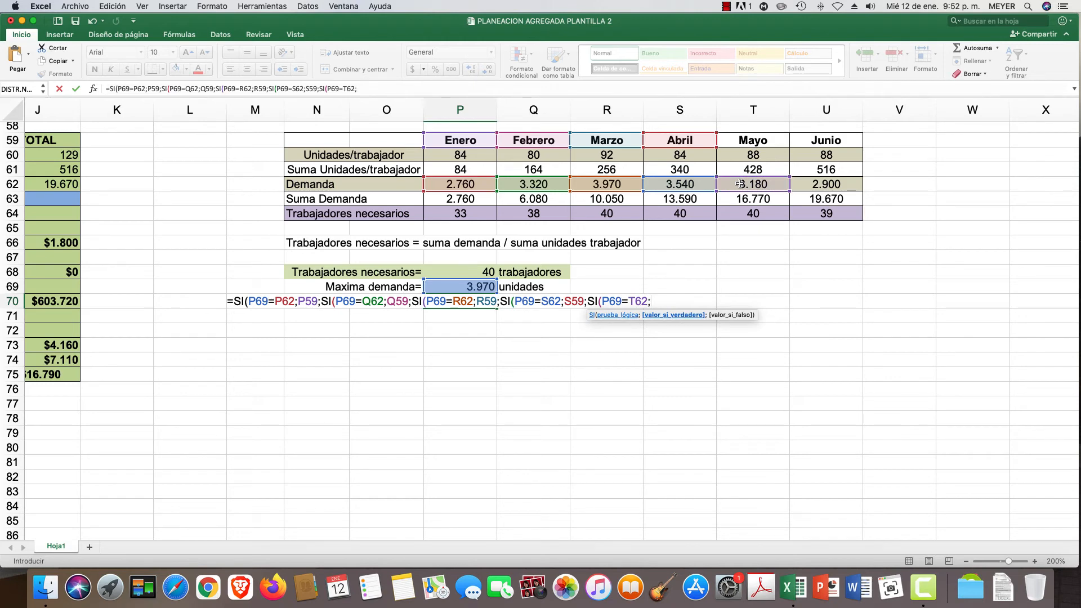
click(759, 141)
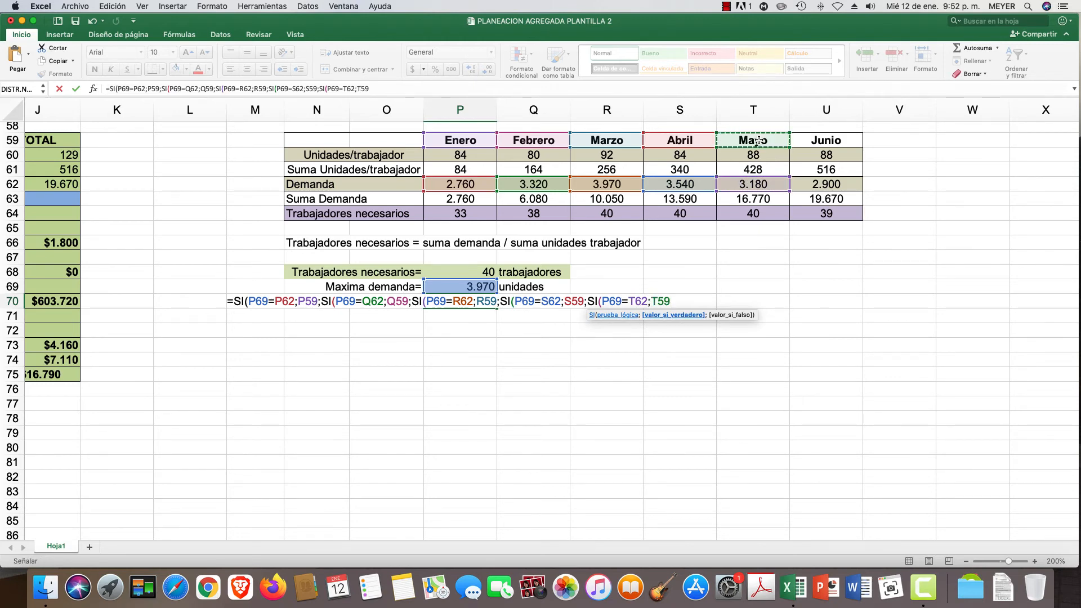
text(;)
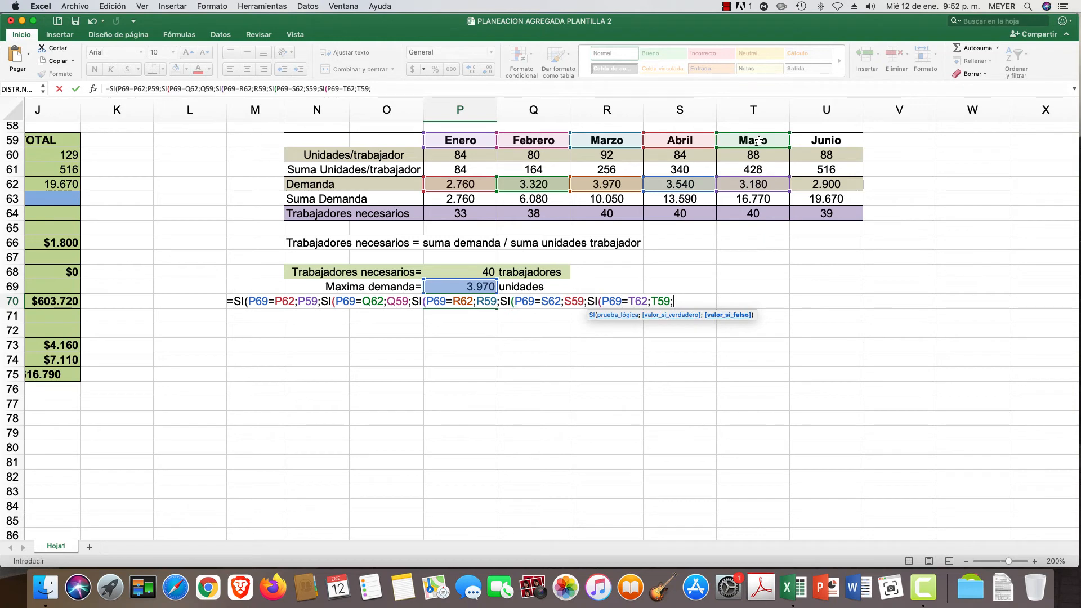
text(SI)
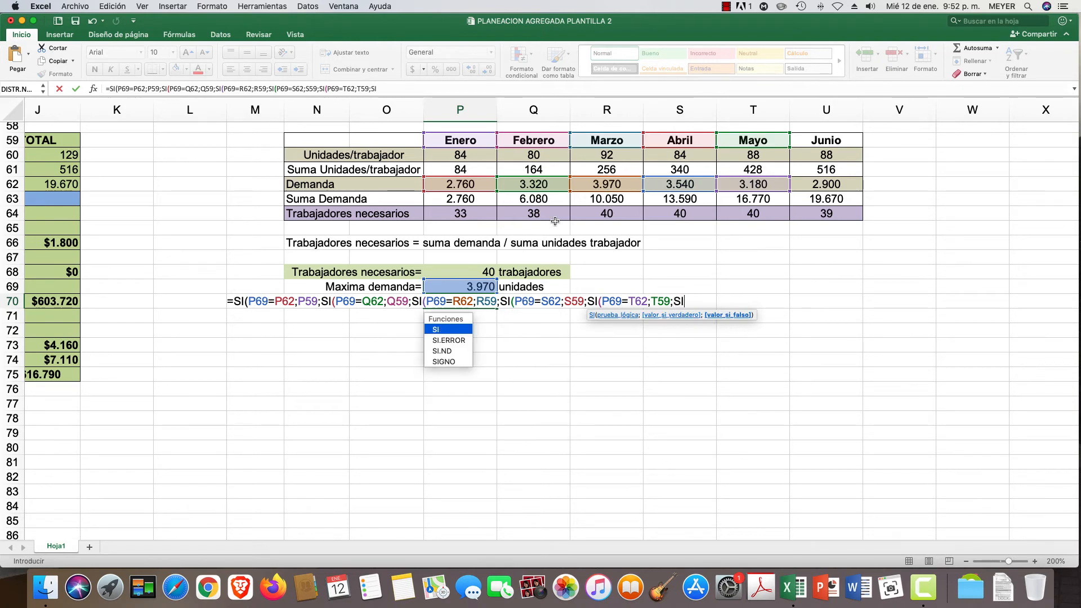
click(464, 286)
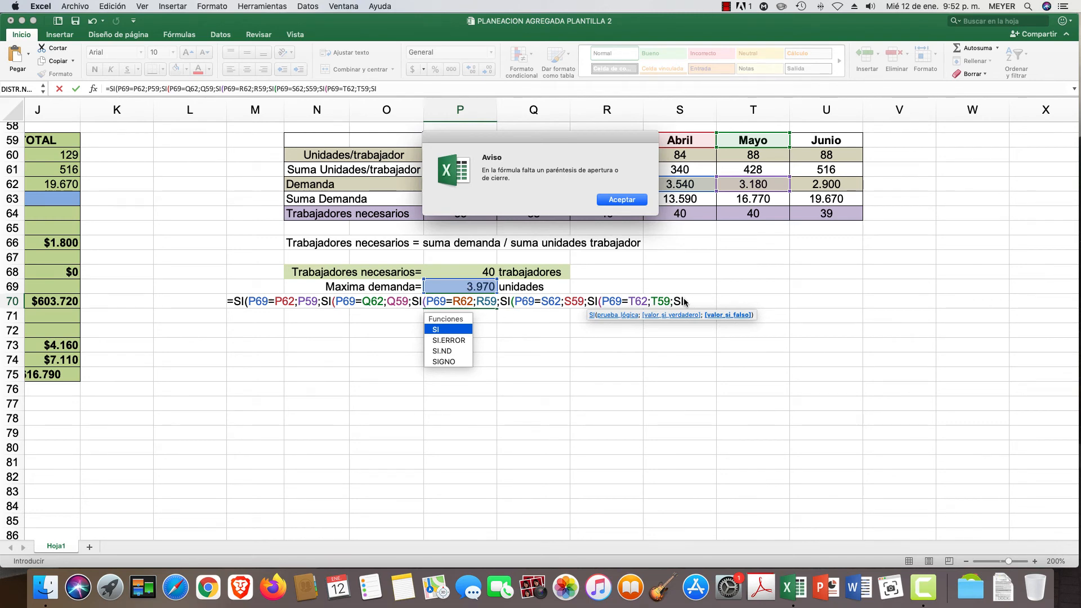
click(610, 200)
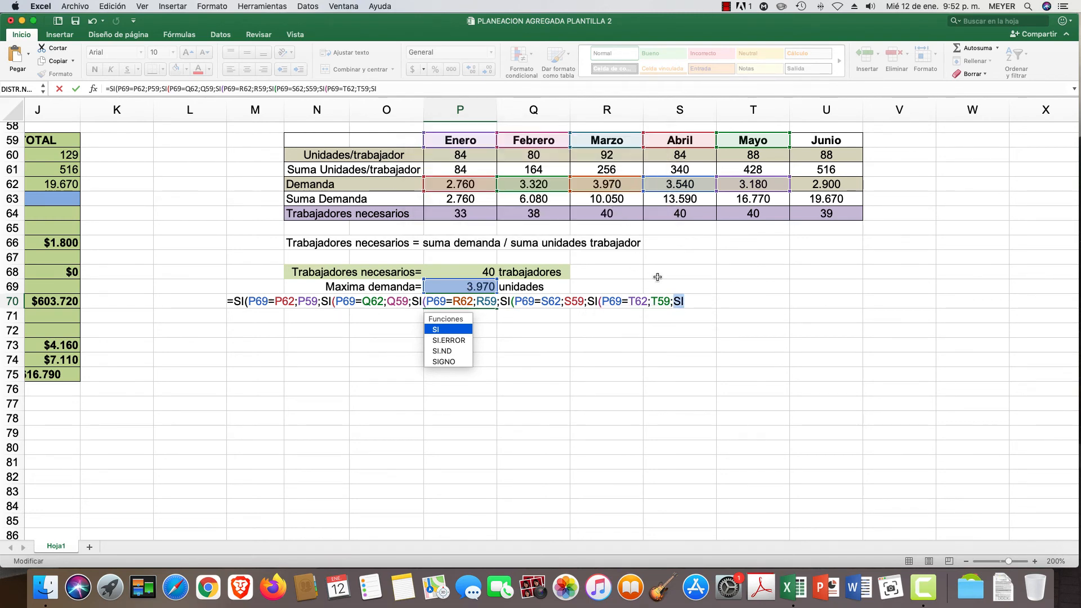
click(695, 301)
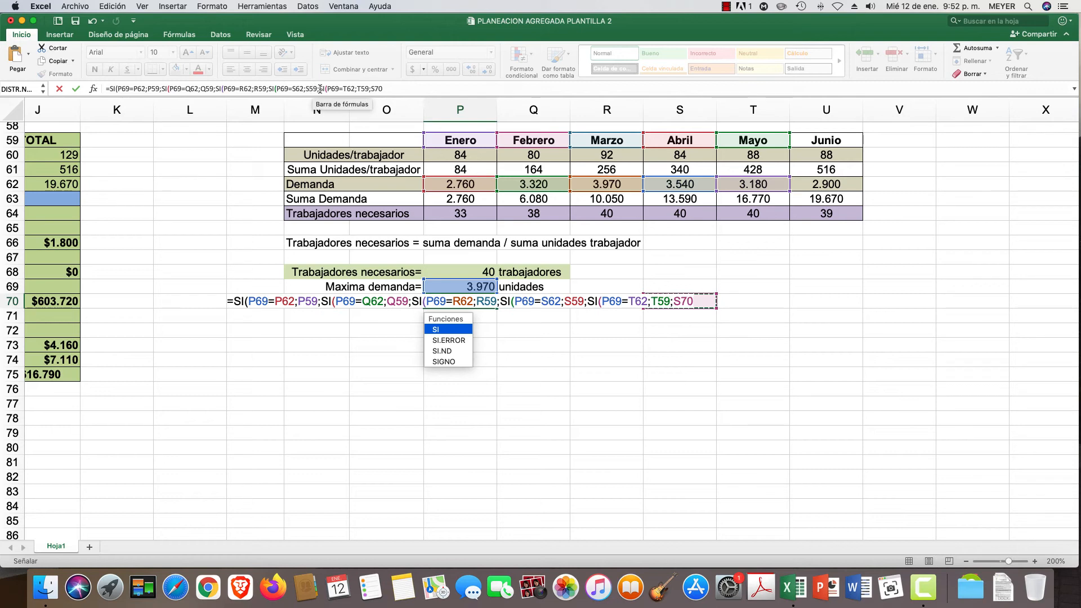
- Replace the stray S70 reference in the P70 formula with a nested SI that returns Junio (U59) if P69 equals June's demand U62
click(372, 88)
double_click(375, 88)
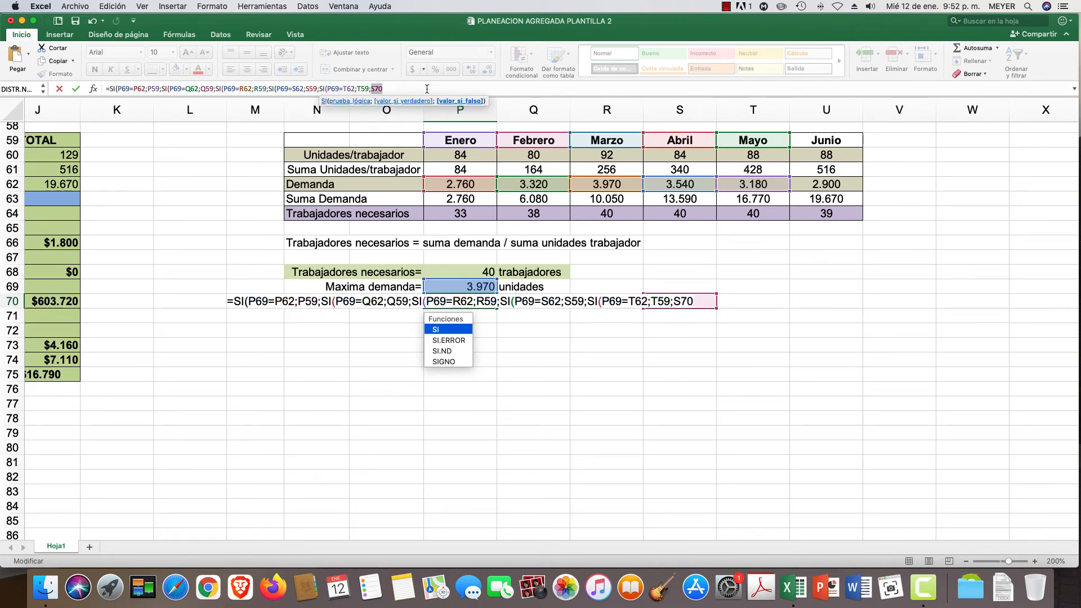
text(SI)
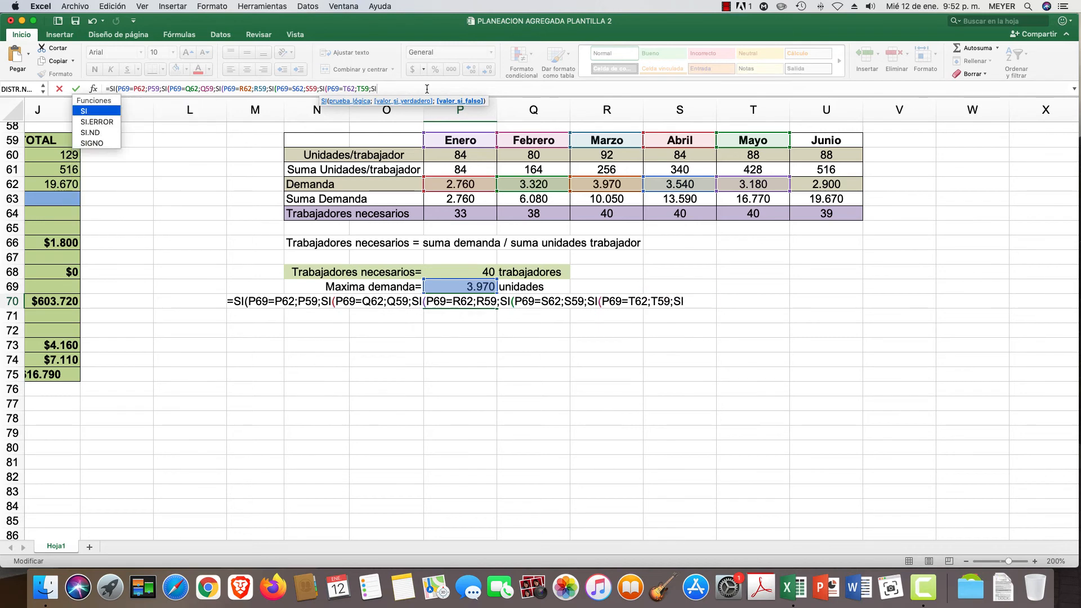
text(()
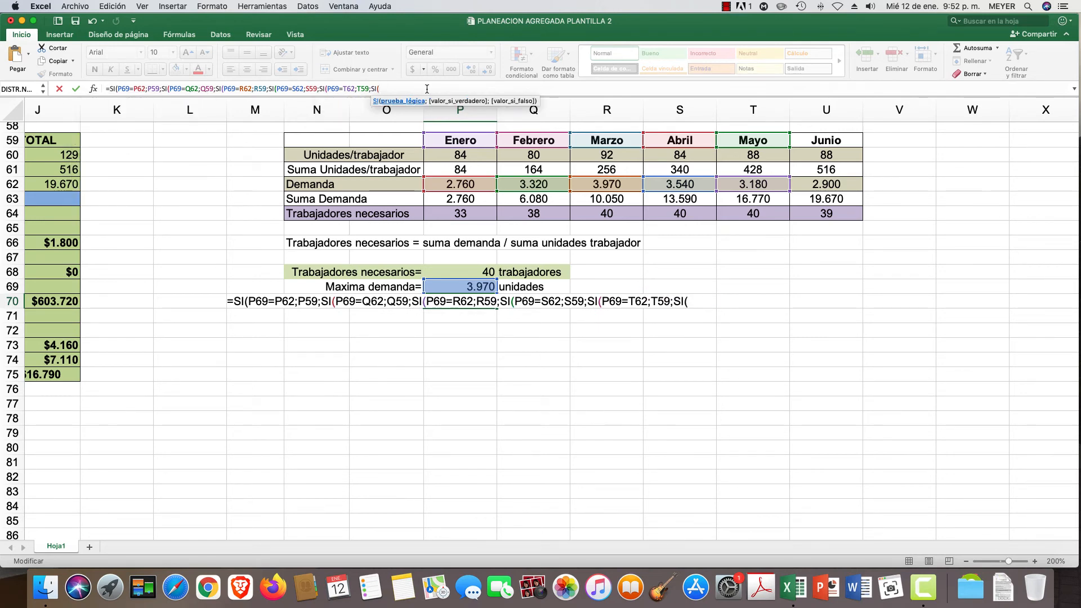
click(816, 183)
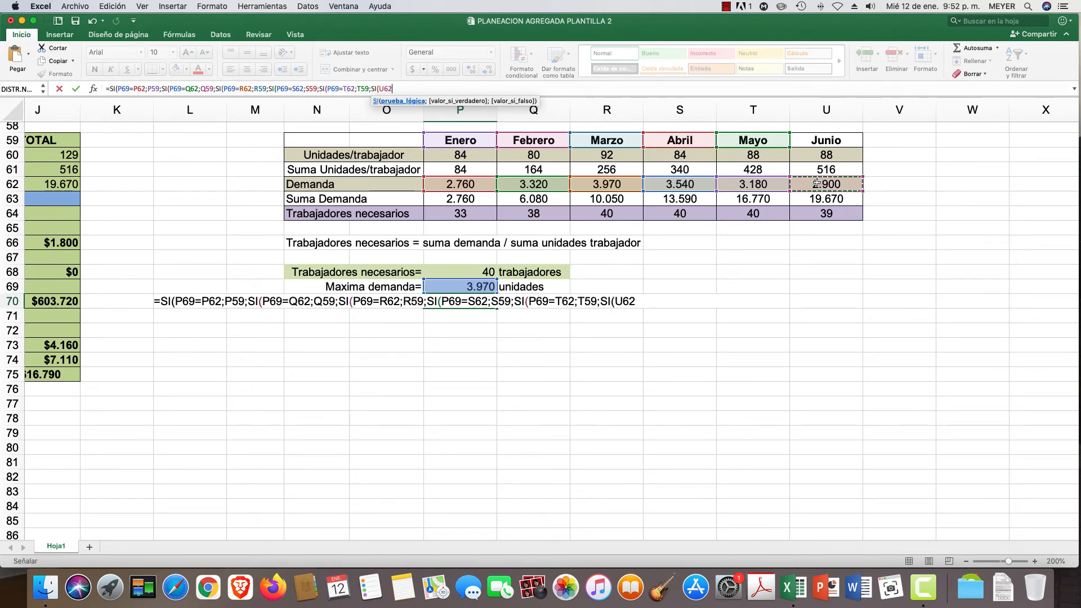
click(480, 285)
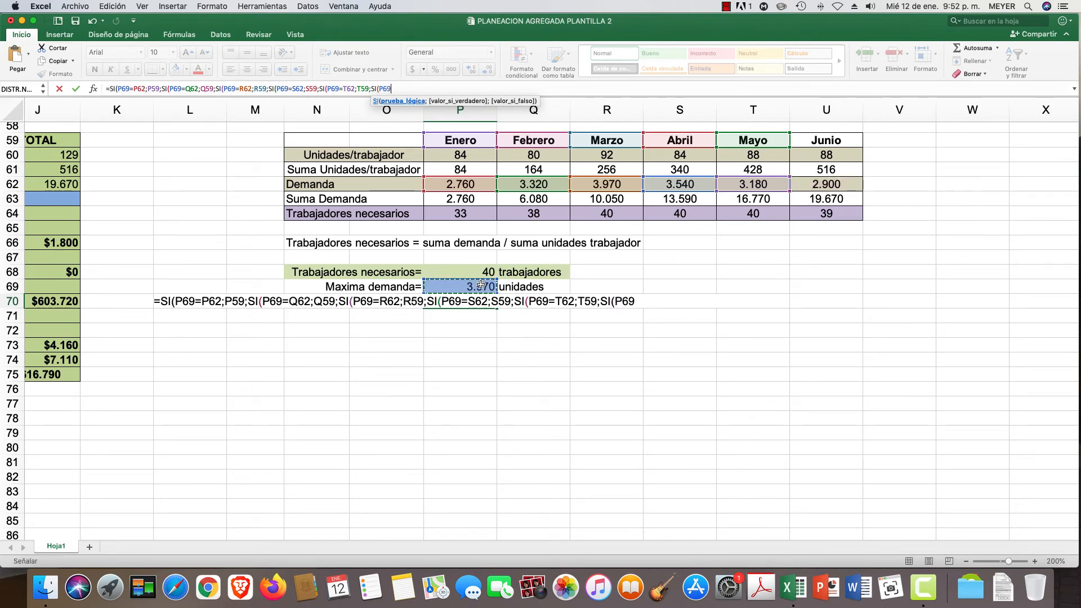
text(=)
click(819, 183)
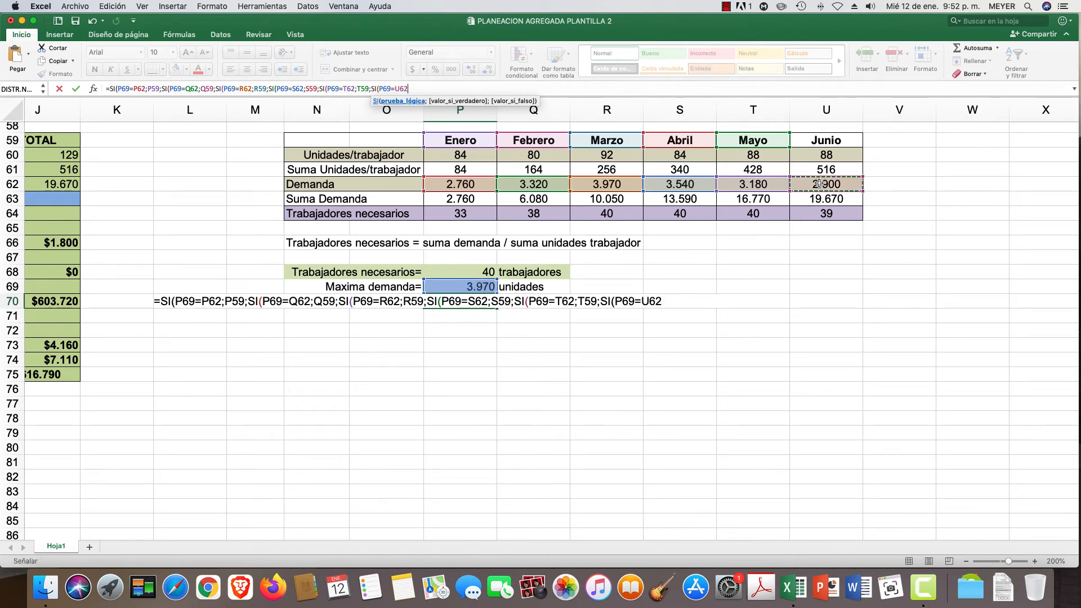
text(;)
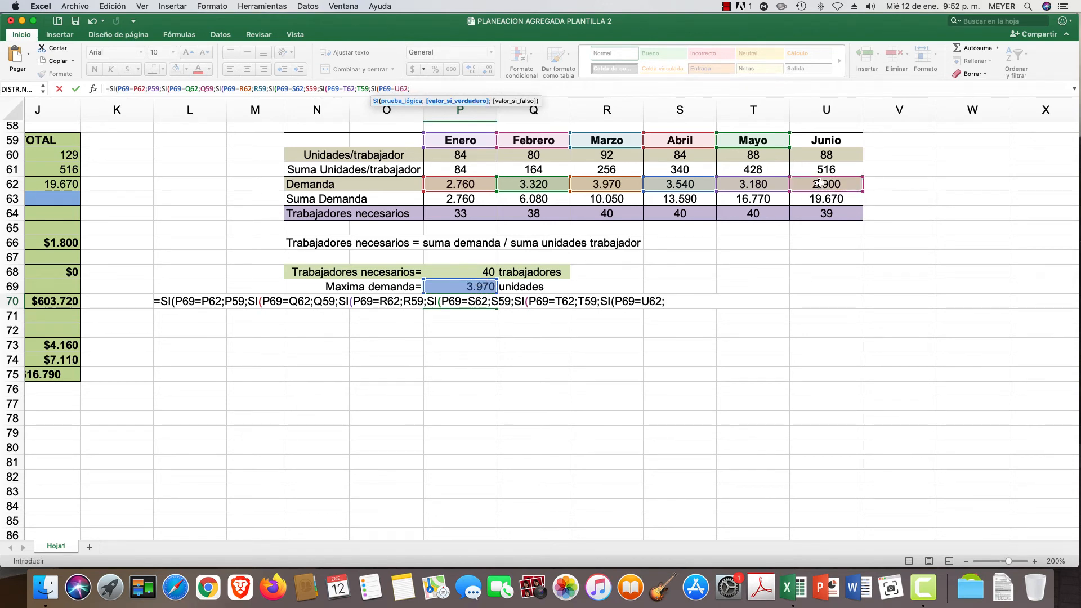
click(831, 140)
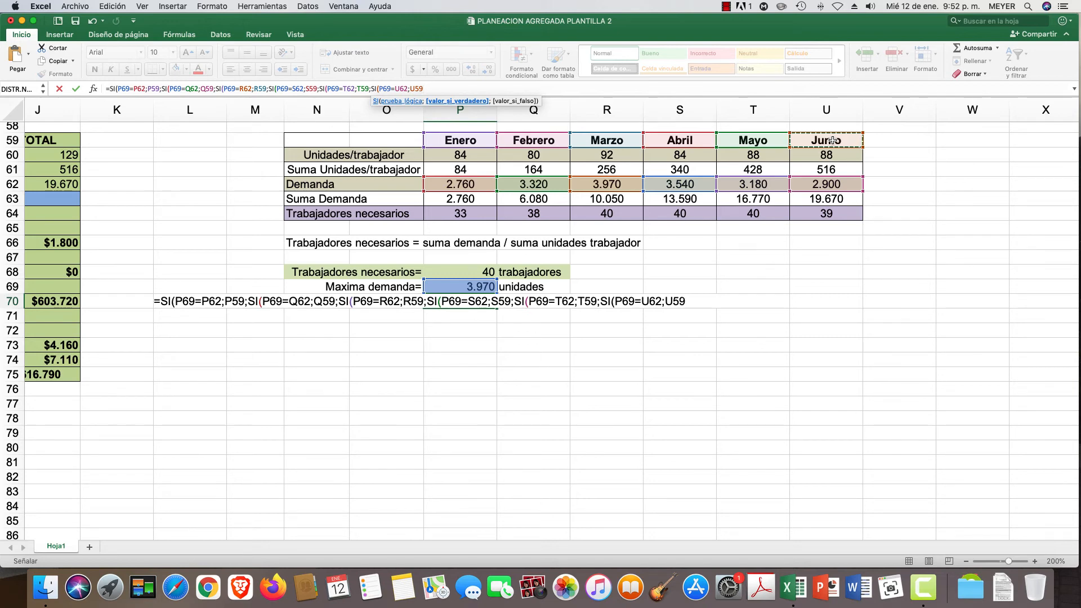
- Finish the P70 formula with 0 as the final false value, close all six nested SI functions and enter it
text(;0)
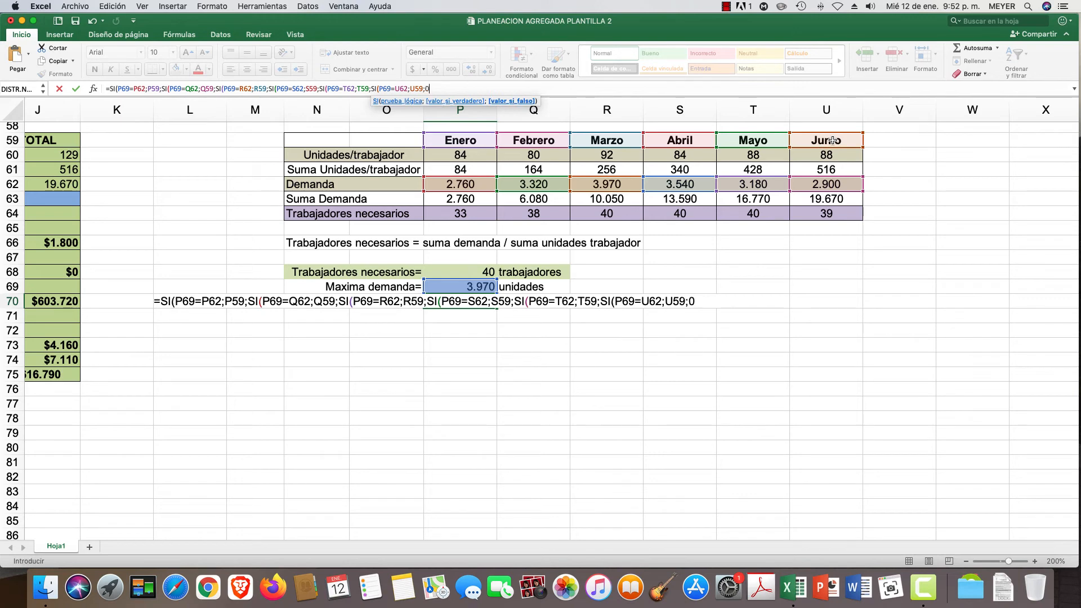
text())
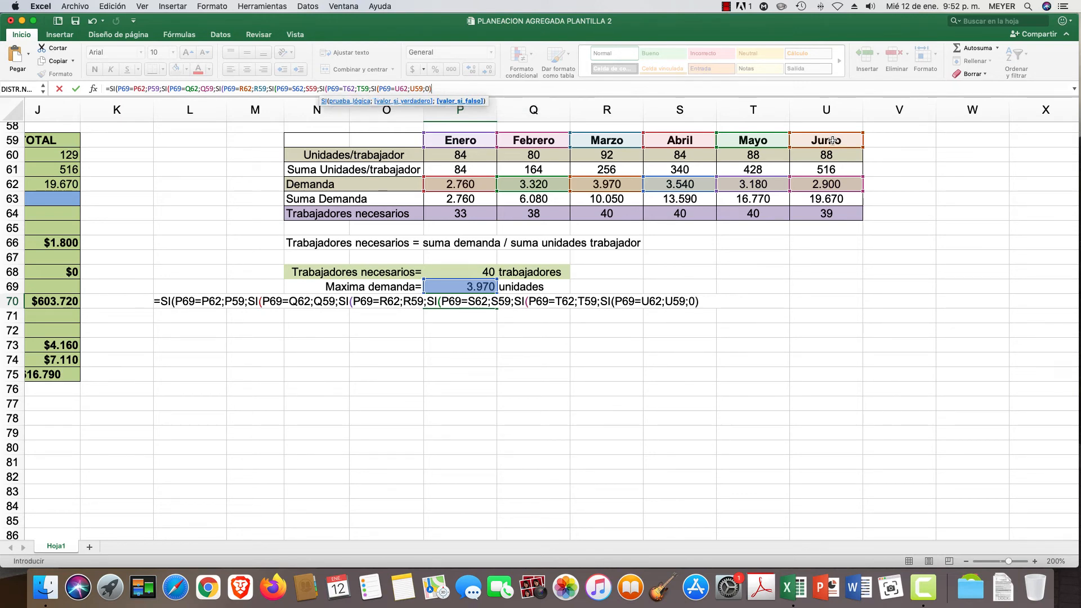
text())))
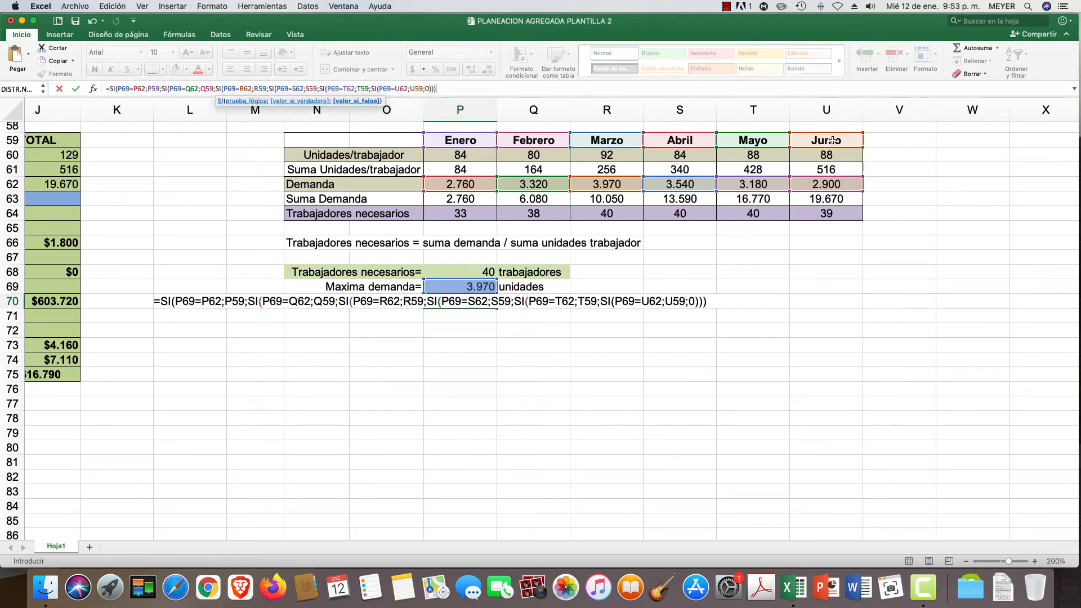
text()))
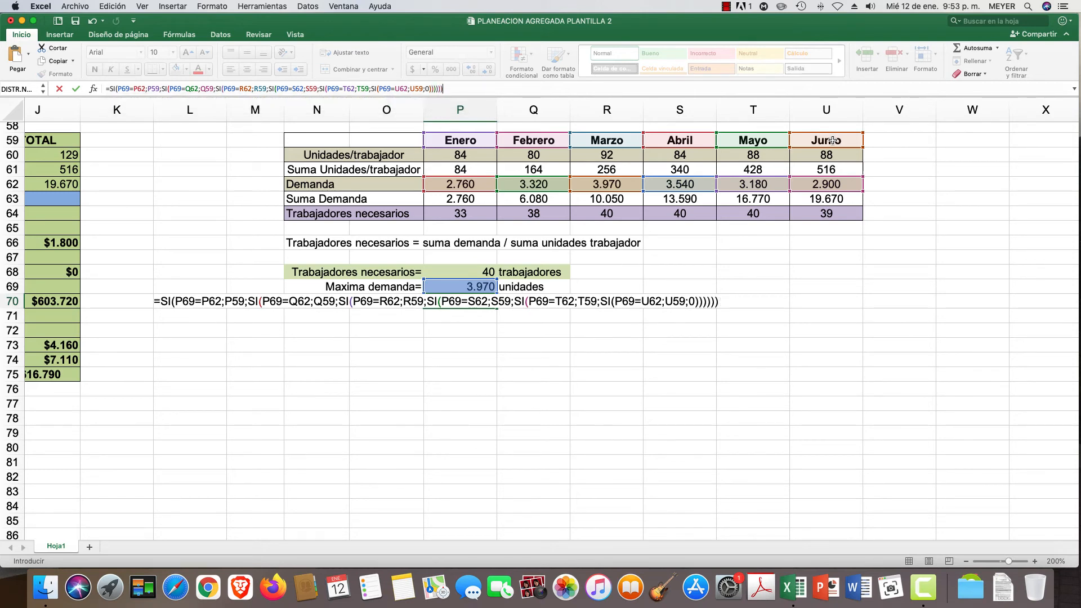
key(Return)
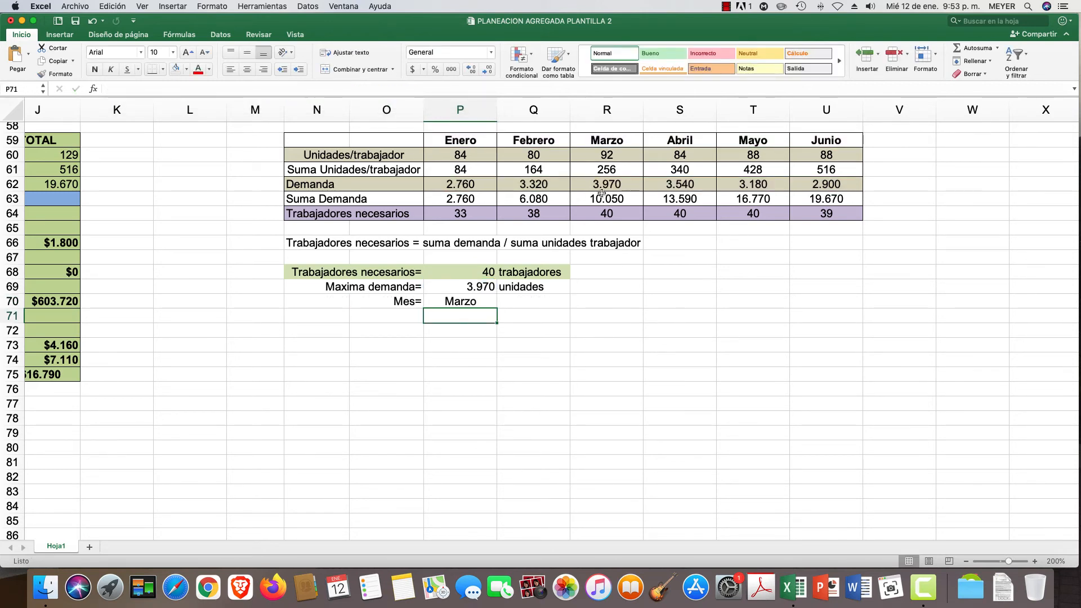
- Fill the Maxima demanda and Mes result cells P69:P70 with light green
click(462, 287)
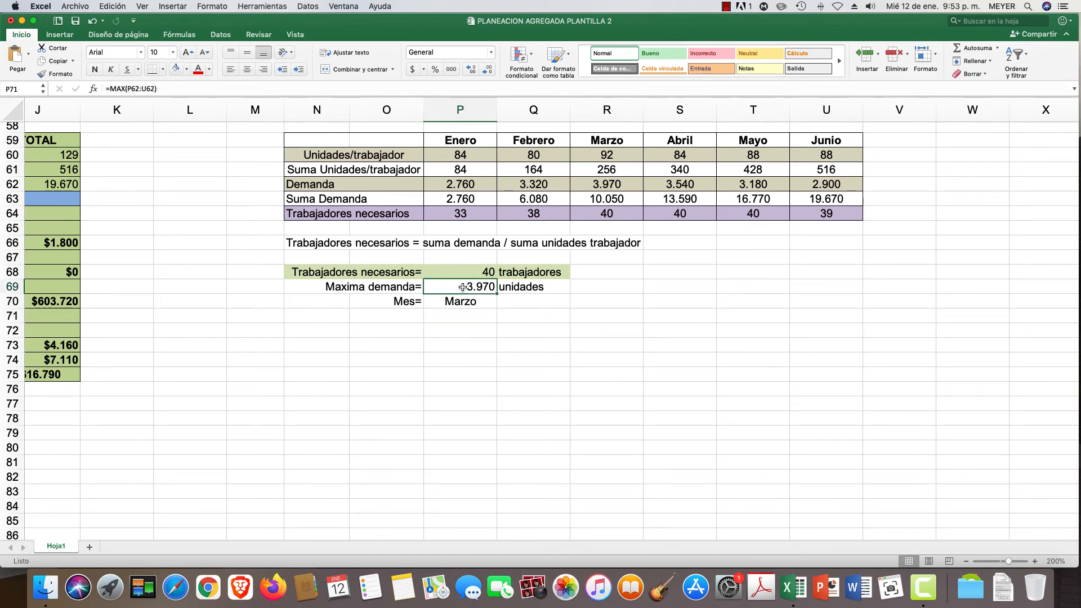
drag(462, 287, 462, 299)
click(187, 70)
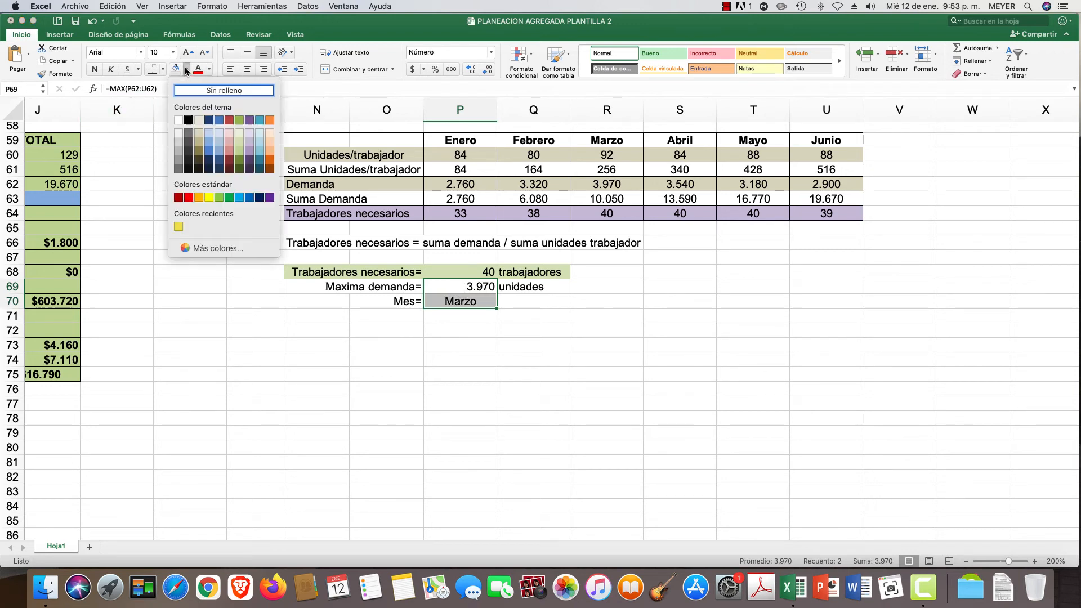
click(239, 147)
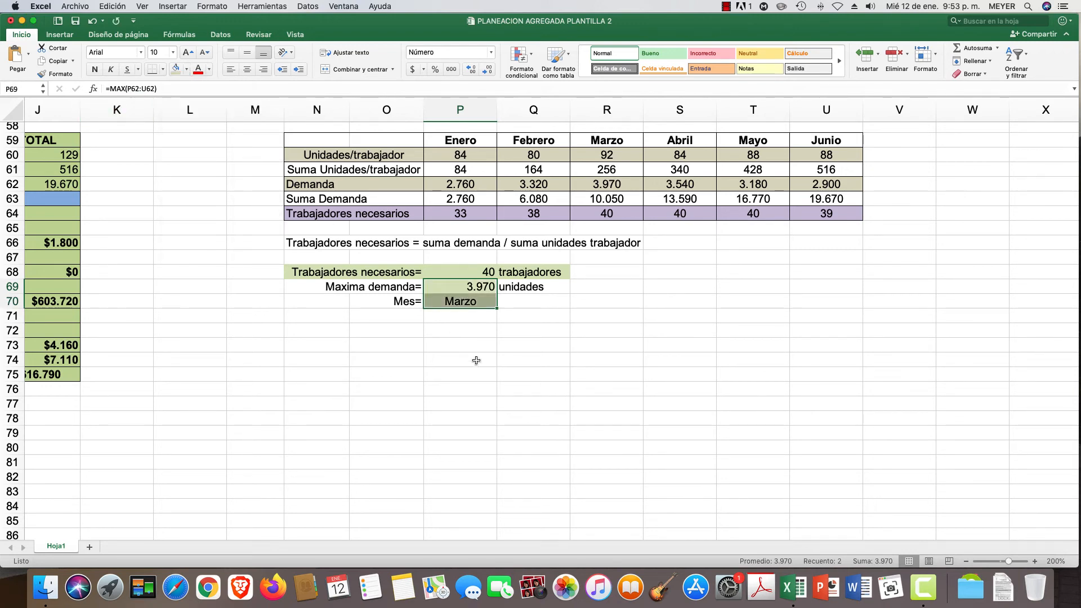
click(481, 390)
scroll(379, 365, left, 5)
scroll(379, 365, up, 1)
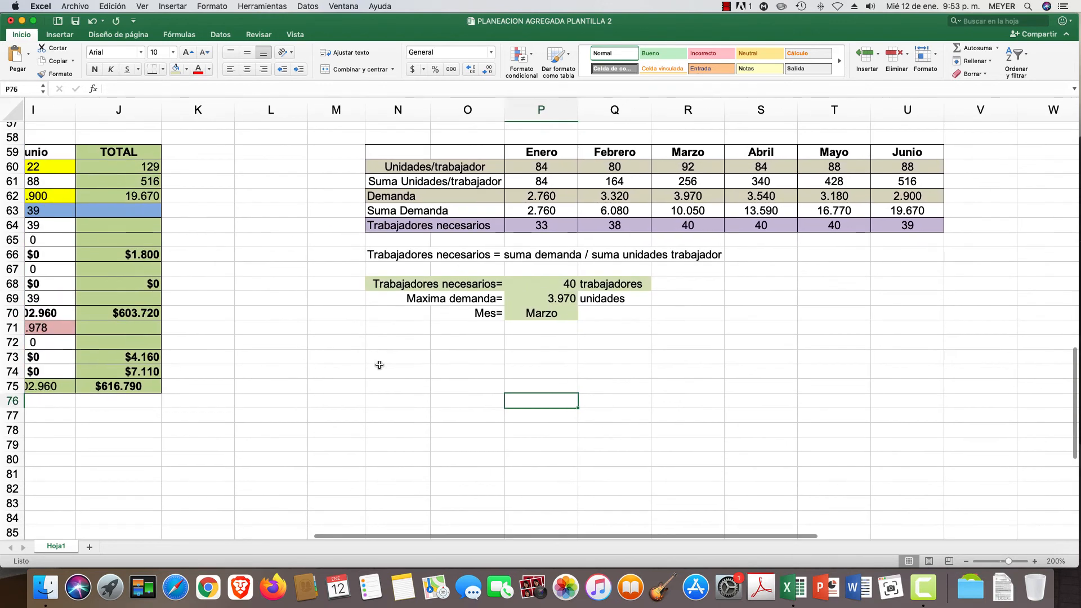
scroll(383, 364, left, 3)
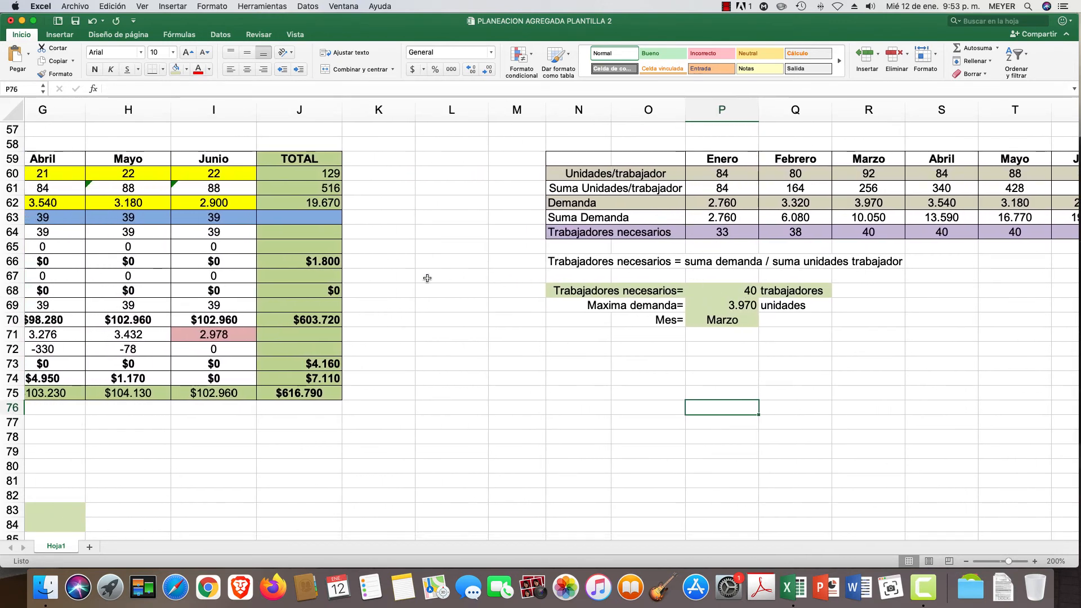
- Clear the Trabajadores necesarios values for Enero to Junio (D63:I63) in the constant production plan
scroll(429, 279, left, 2)
scroll(430, 279, left, 4)
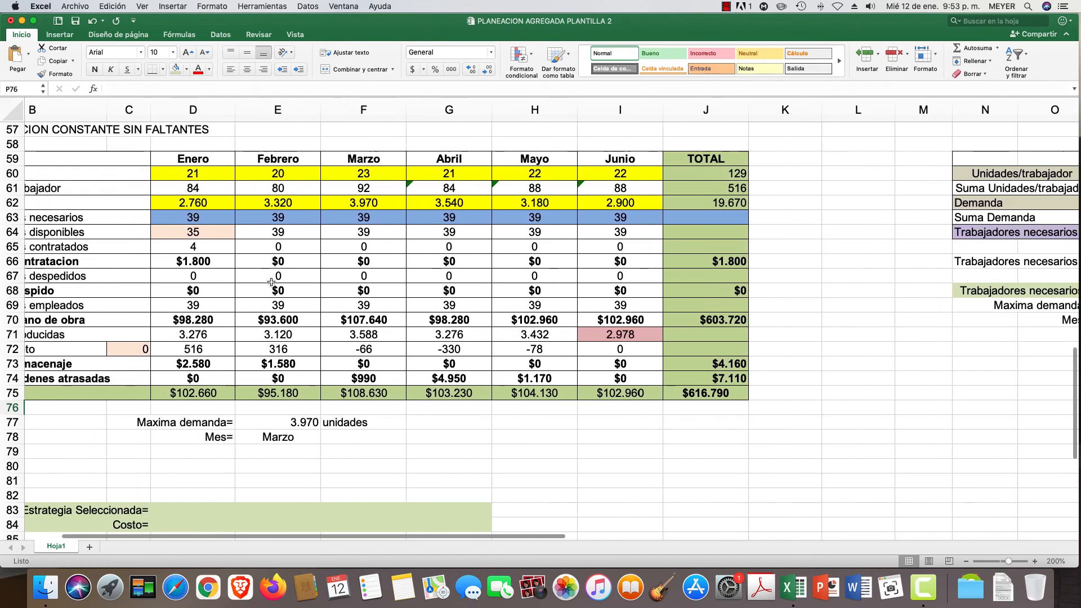
scroll(229, 212, left, 1)
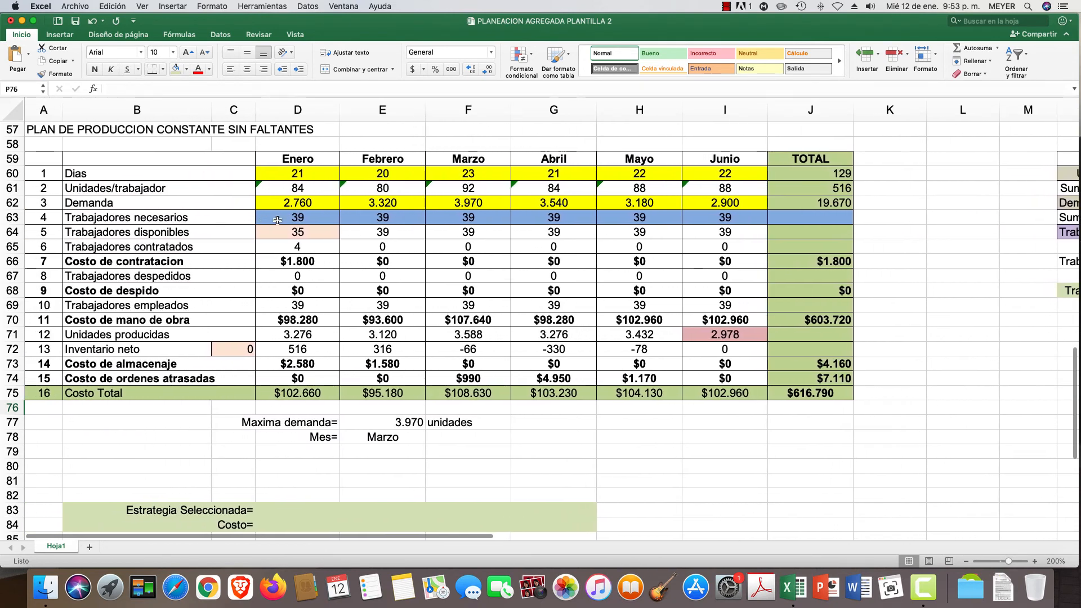
click(279, 220)
drag(279, 220, 726, 219)
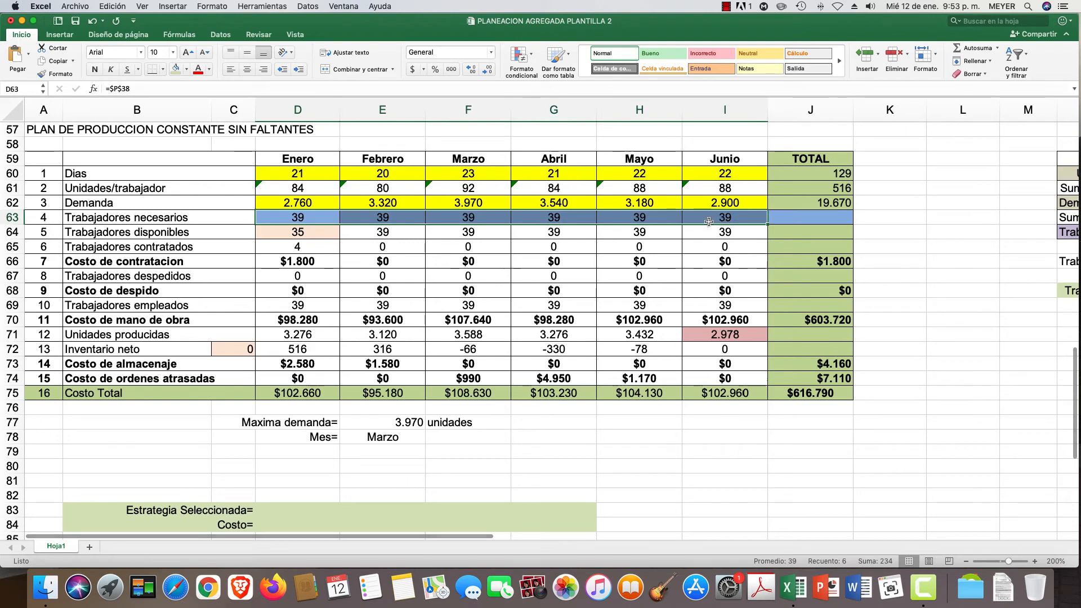
right_click(302, 217)
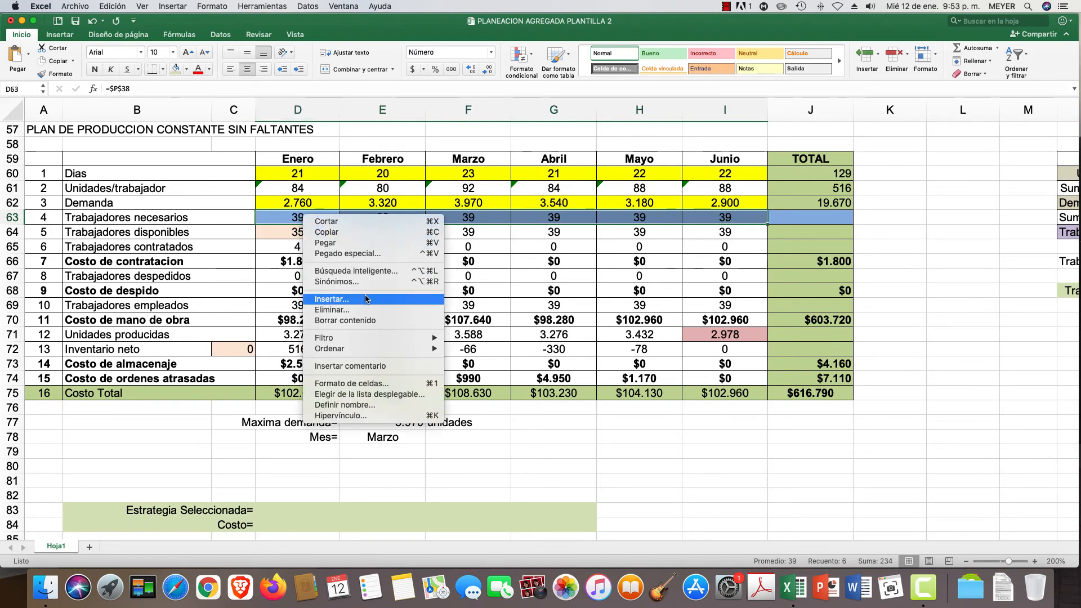
click(350, 320)
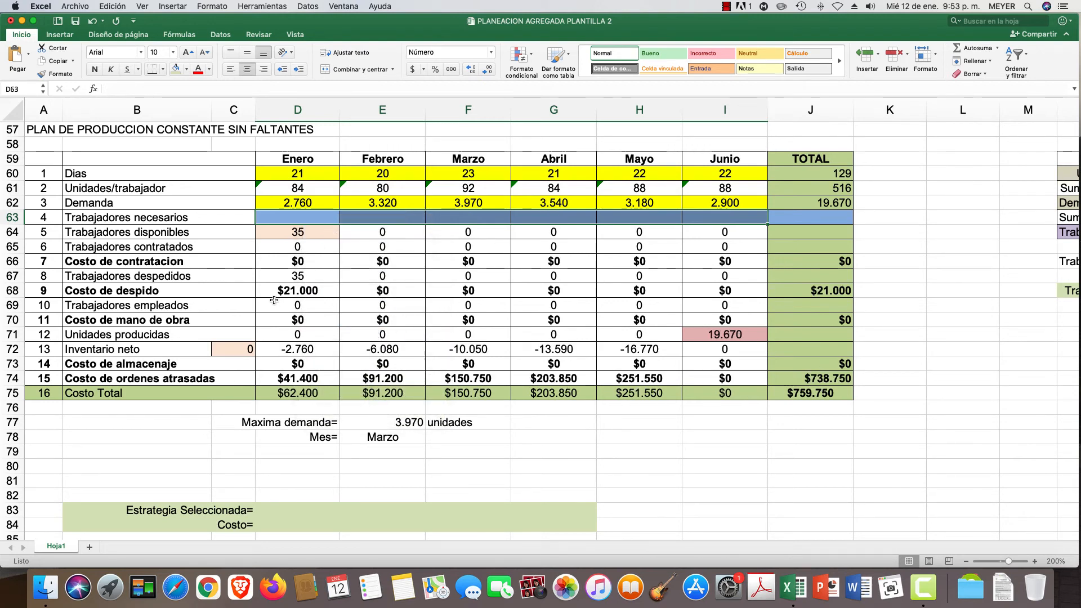
- Enter a formula in Enero's Trabajadores necesarios cell D63 that references the calculated required workers in P68
click(302, 219)
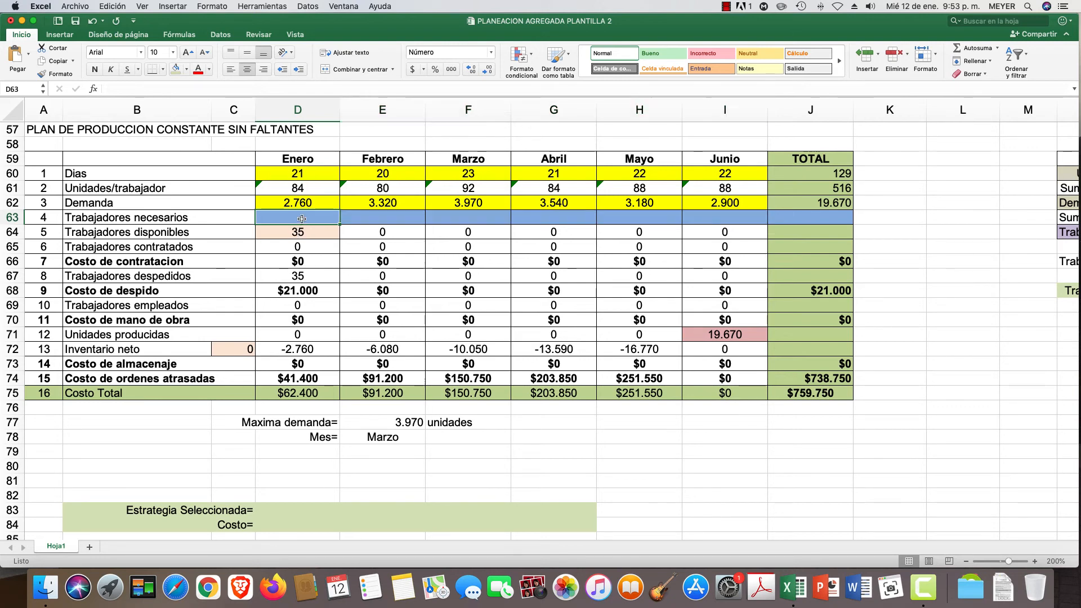
text(=)
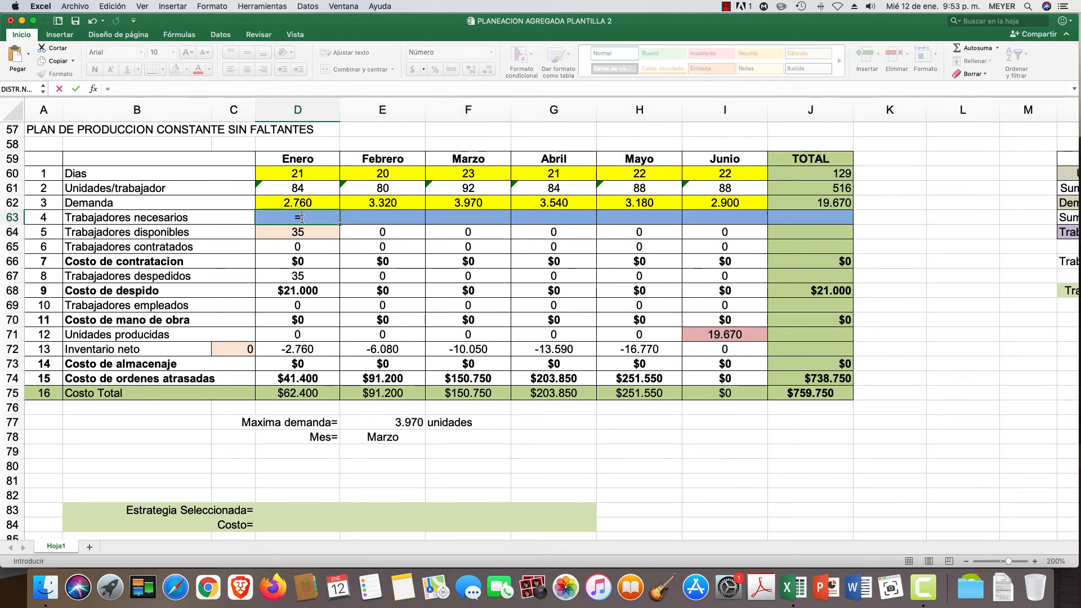
scroll(535, 246, right, 6)
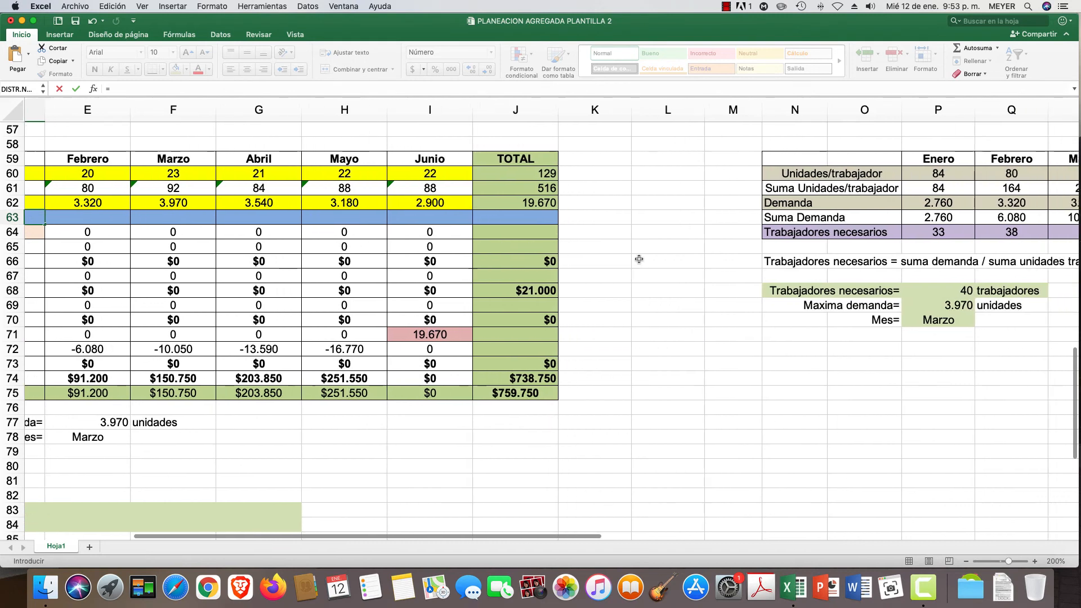
click(1002, 288)
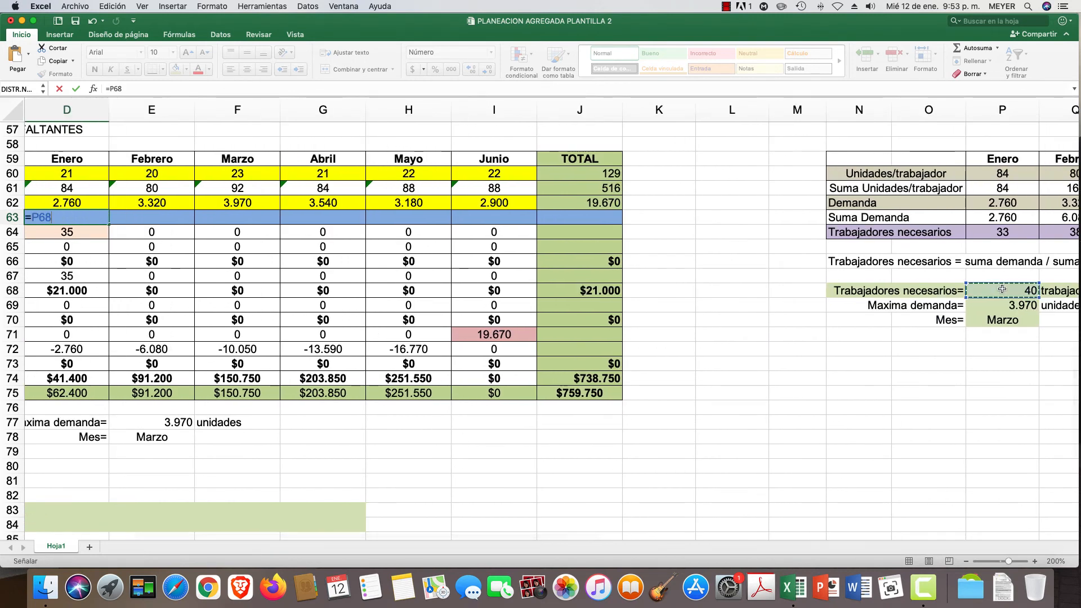
key(Return)
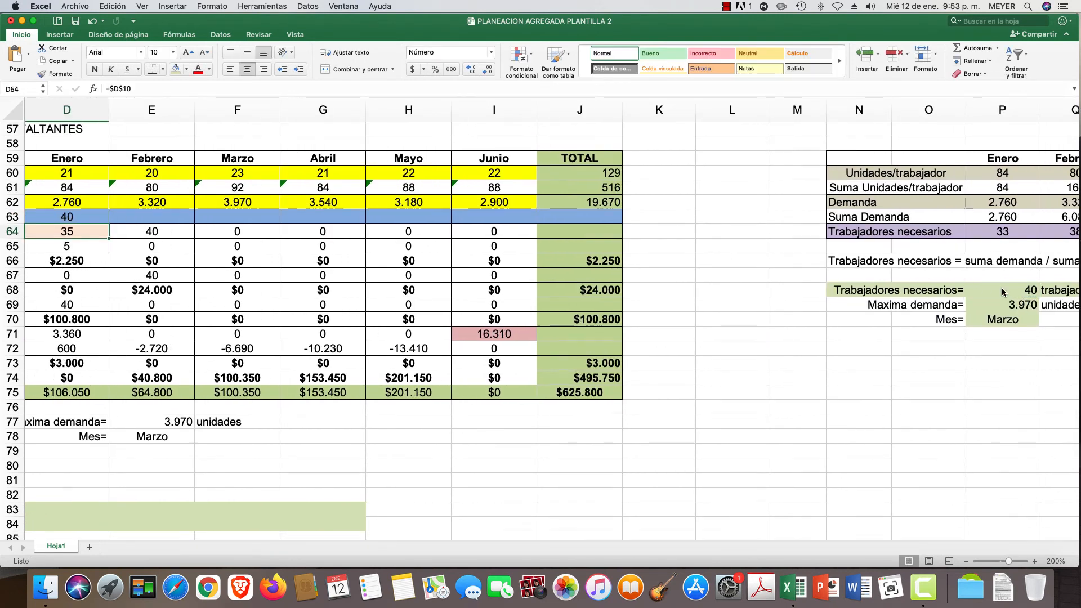
- Make the reference in D63 absolute so that the formula reads =$P$68
scroll(712, 354, down, 10)
scroll(377, 373, left, 2)
scroll(377, 373, up, 8)
scroll(377, 372, left, 2)
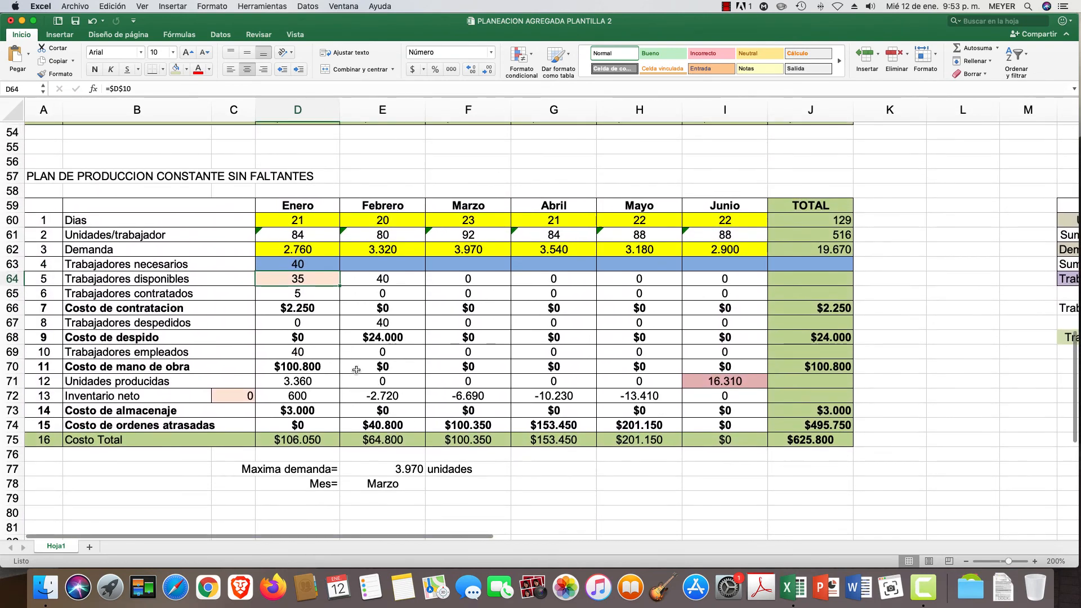
click(298, 264)
double_click(298, 263)
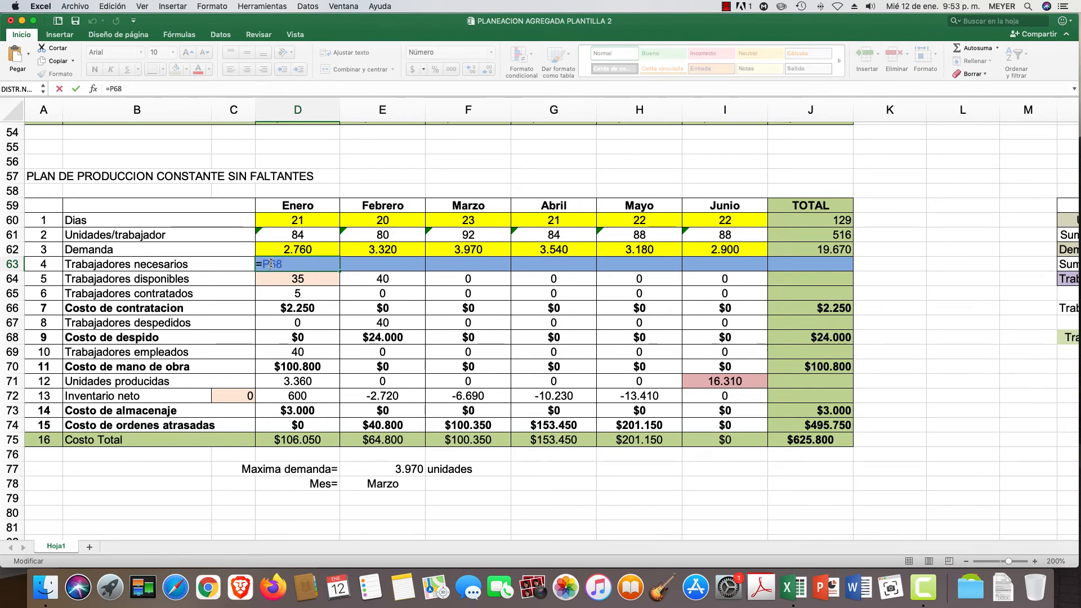
key(super+t)
key(Return)
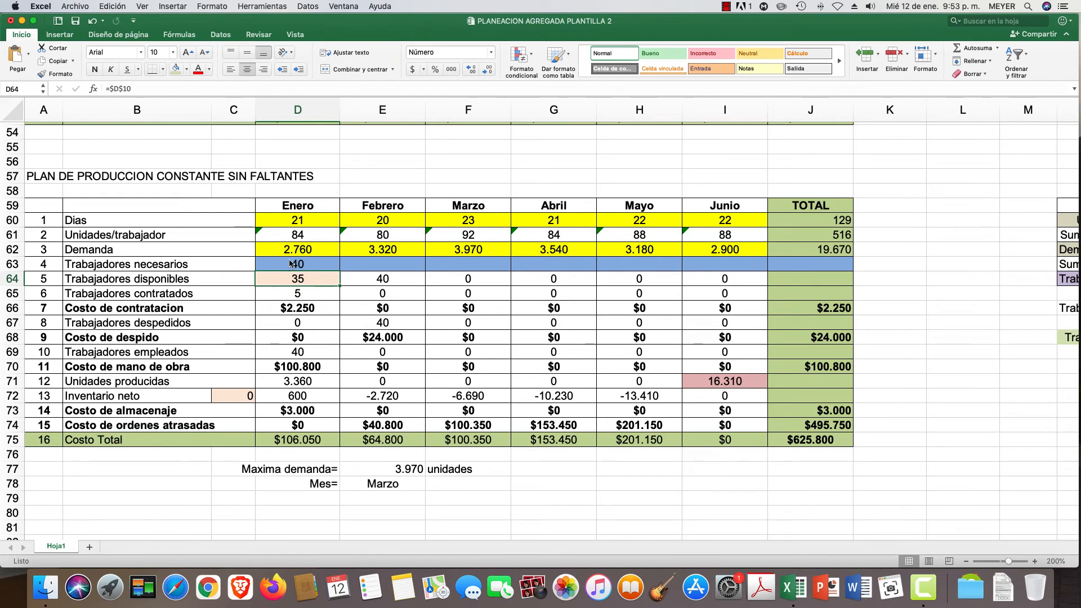
- Copy the D63 formula across to Junio (I63) and review the Marzo column F59:F75
click(291, 264)
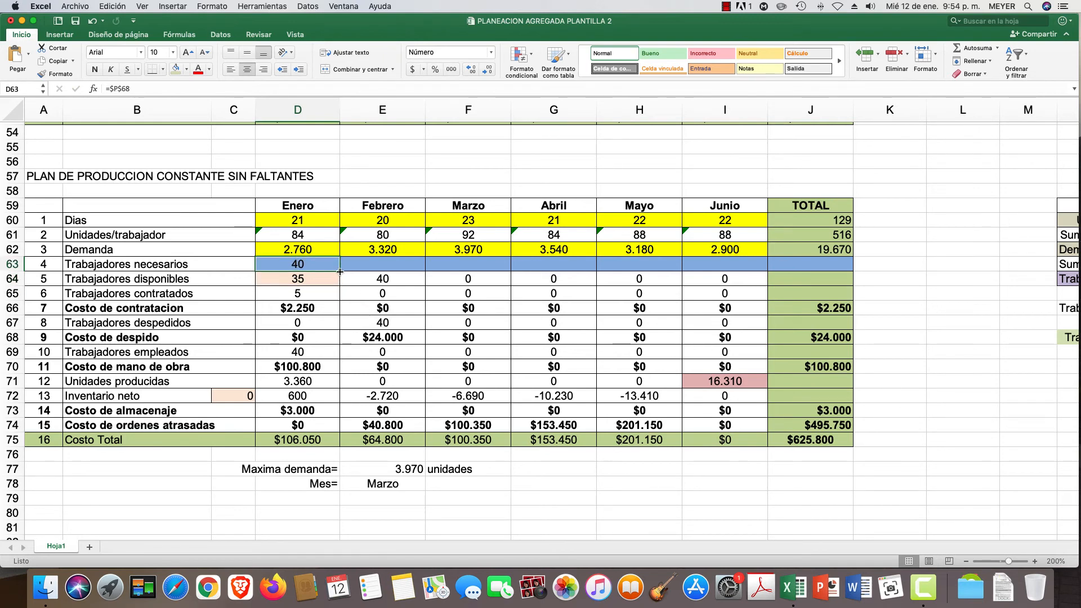
drag(340, 272, 745, 275)
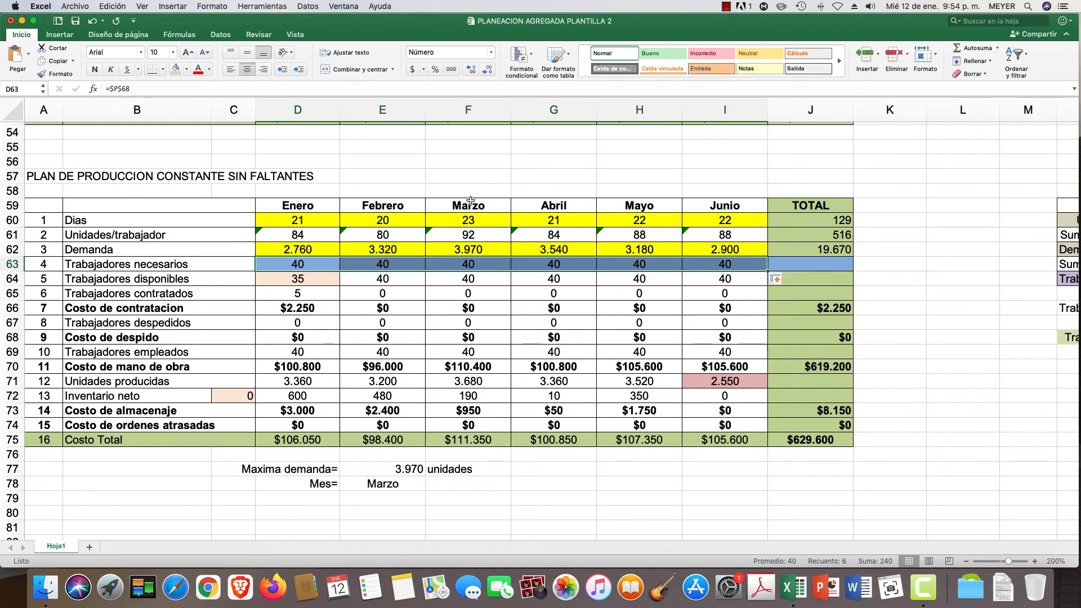
drag(469, 203, 468, 441)
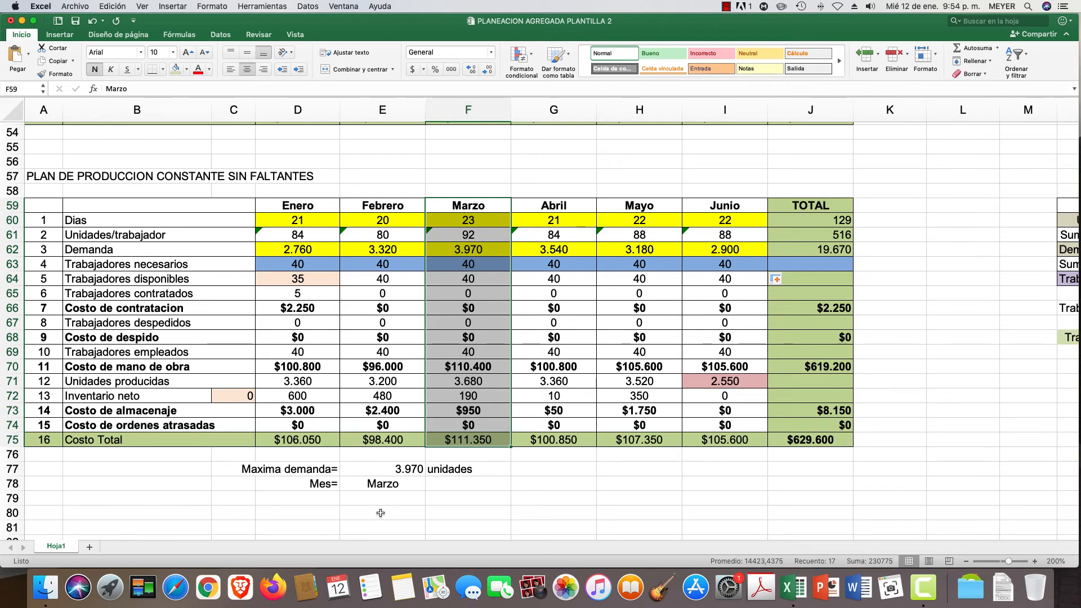
click(467, 485)
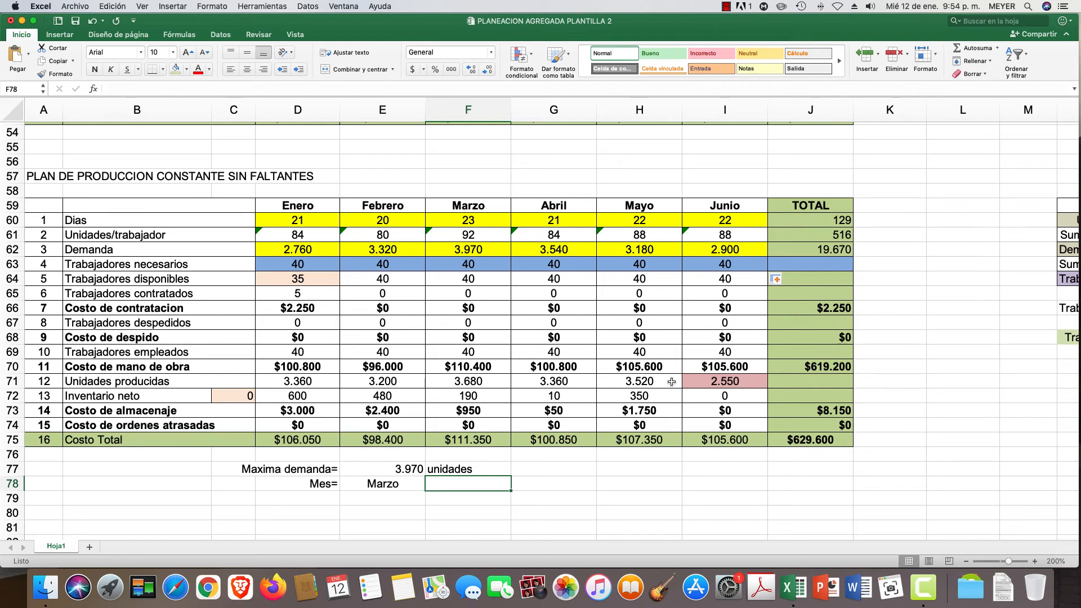
- Extend Junio's Unidades producidas formula in I71 backwards month by month to Mayo, Abril and Marzo (H71, G71, F71)
click(724, 382)
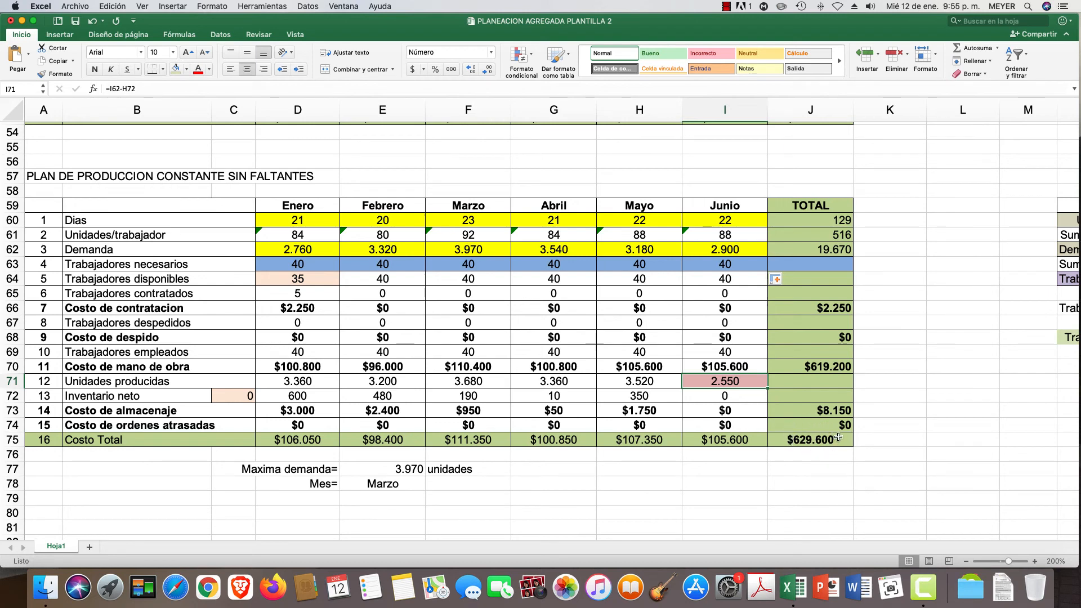
drag(767, 388, 616, 383)
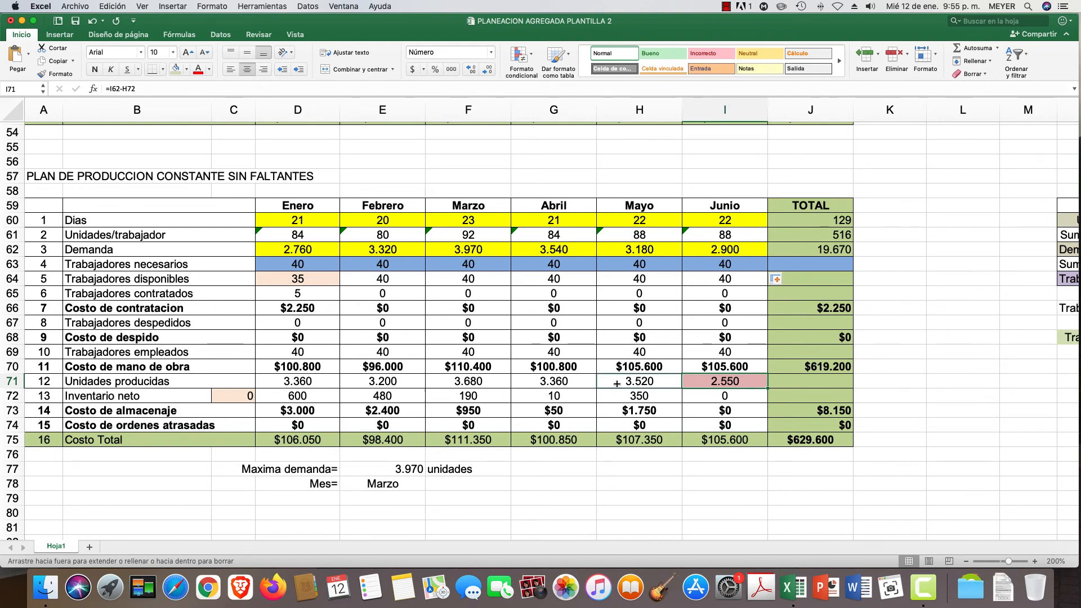
drag(617, 383, 617, 384)
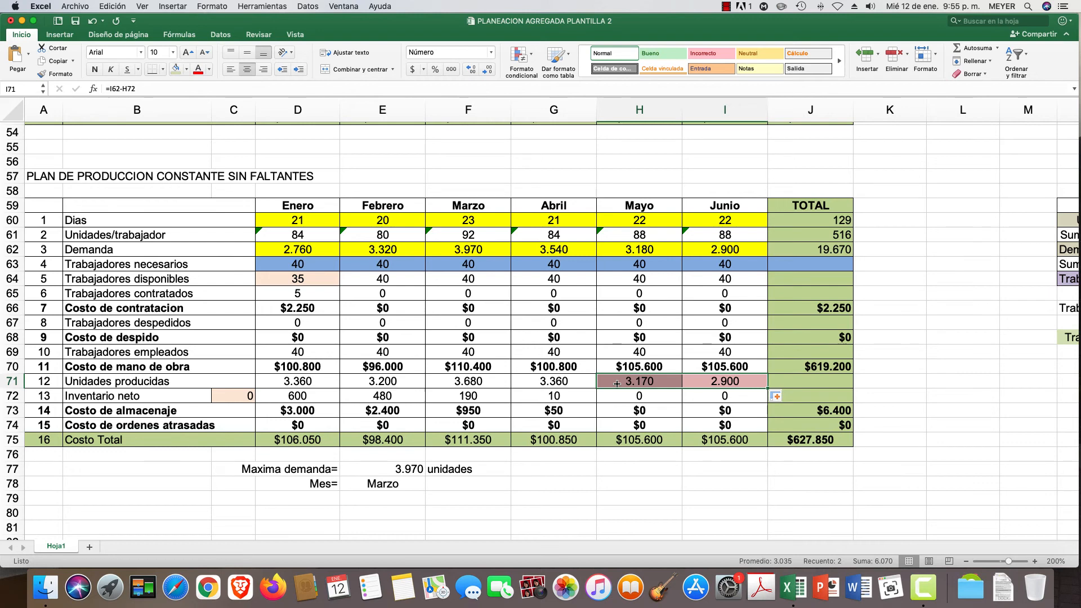
click(616, 383)
scroll(647, 386, right, 1)
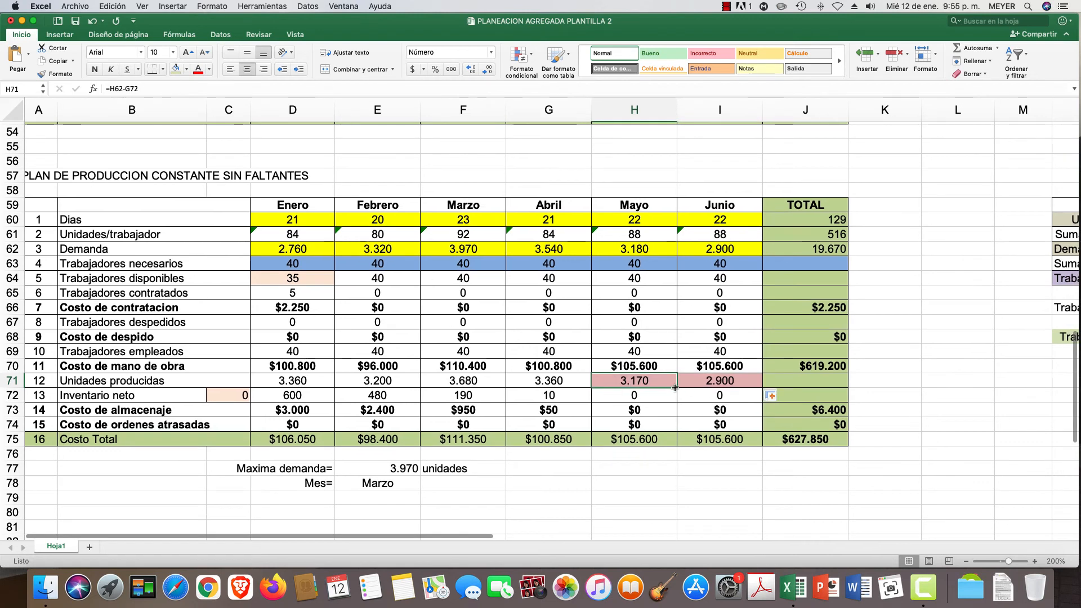
drag(675, 388, 540, 382)
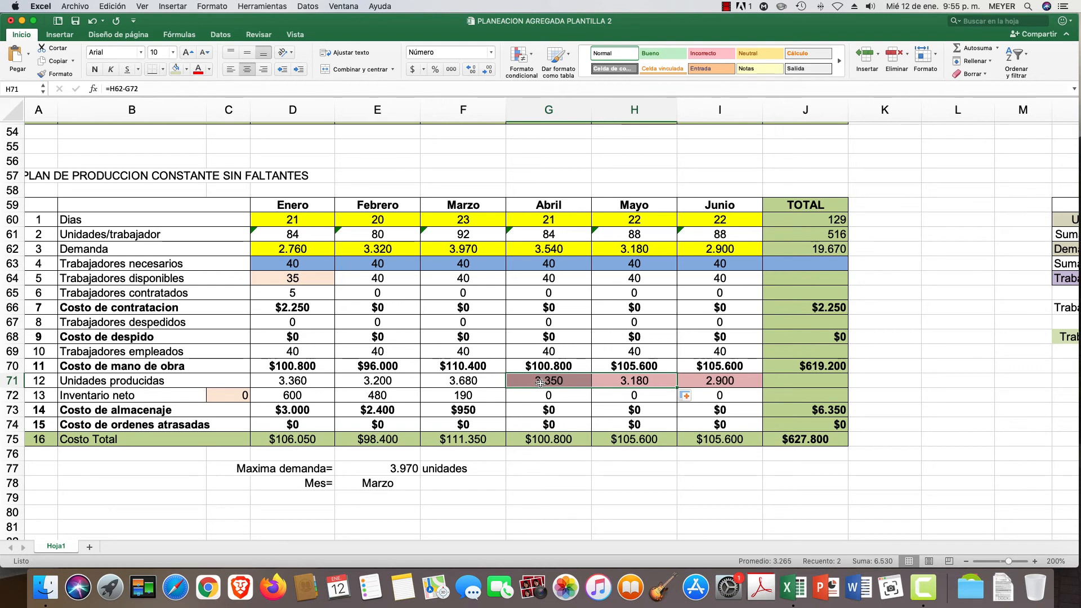
click(542, 381)
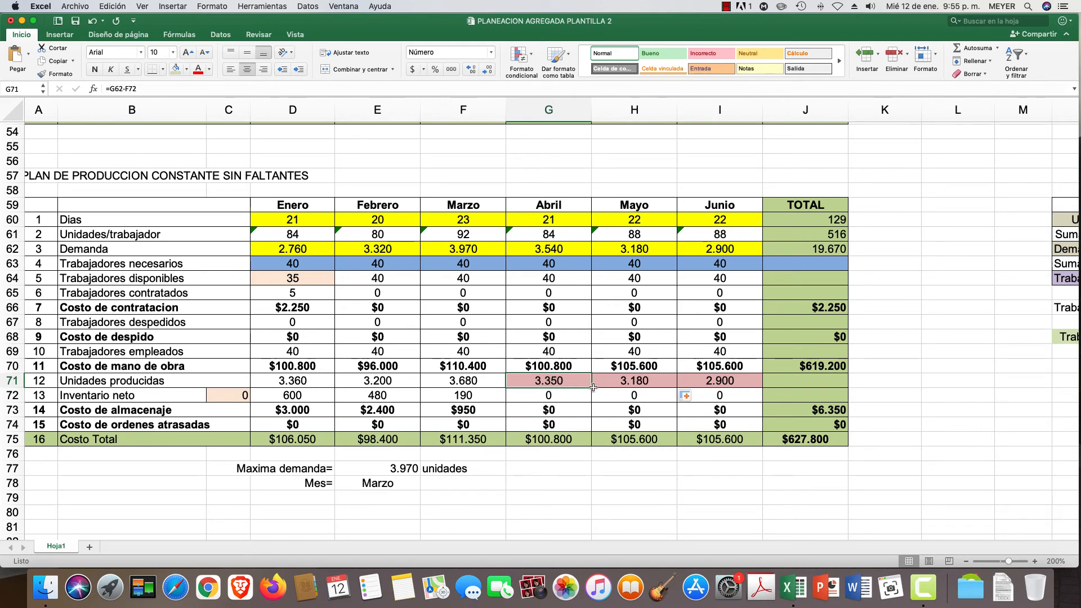
drag(591, 386, 441, 384)
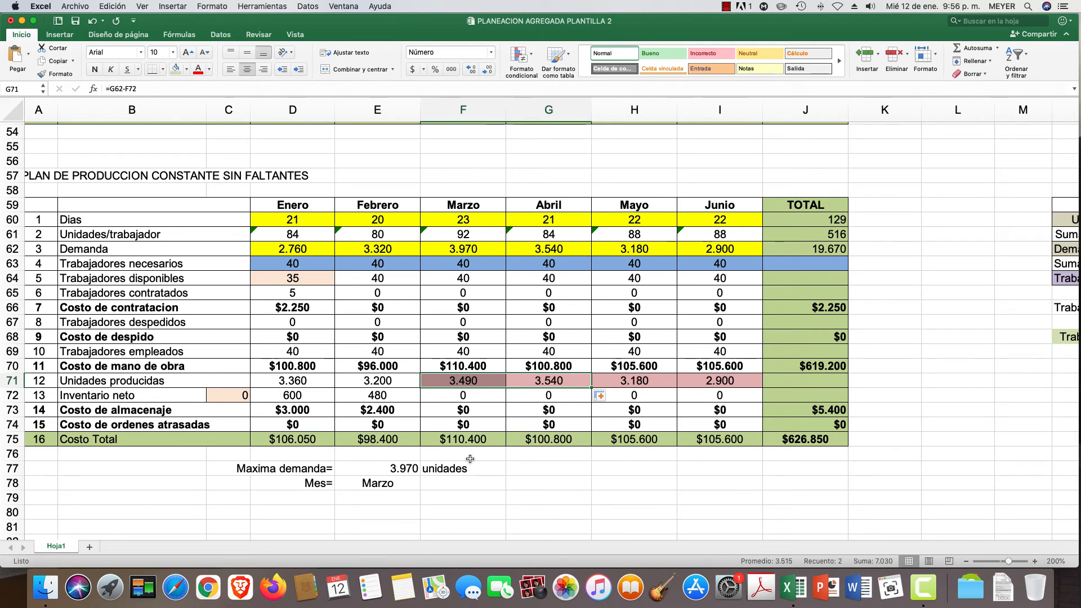
- Compare the Costo Total rows of the zero inventory, levelled workforce and constant production plans
scroll(470, 459, up, 1)
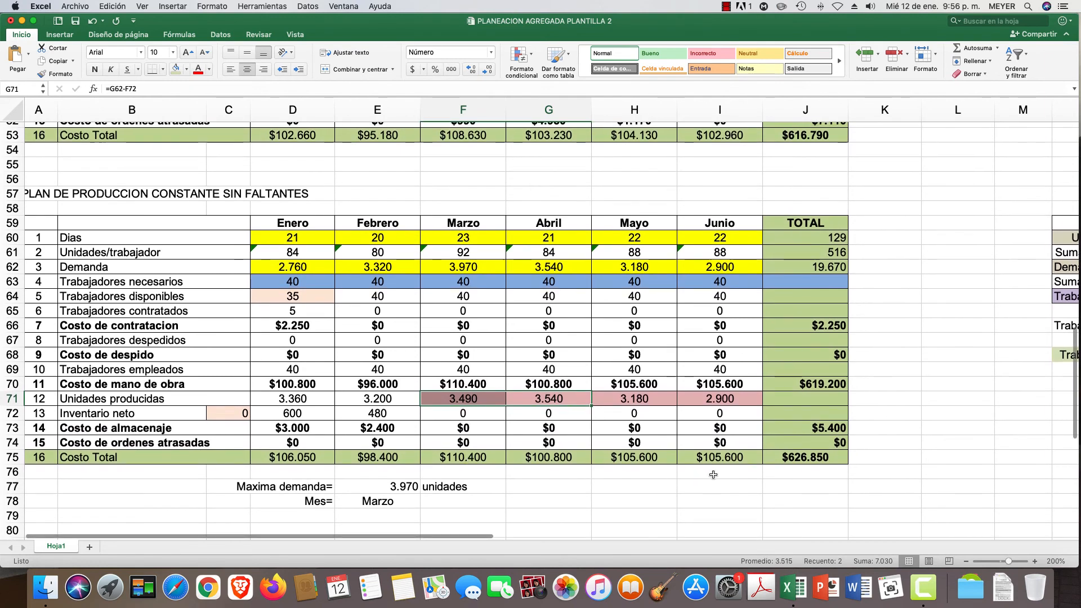
scroll(619, 486, left, 1)
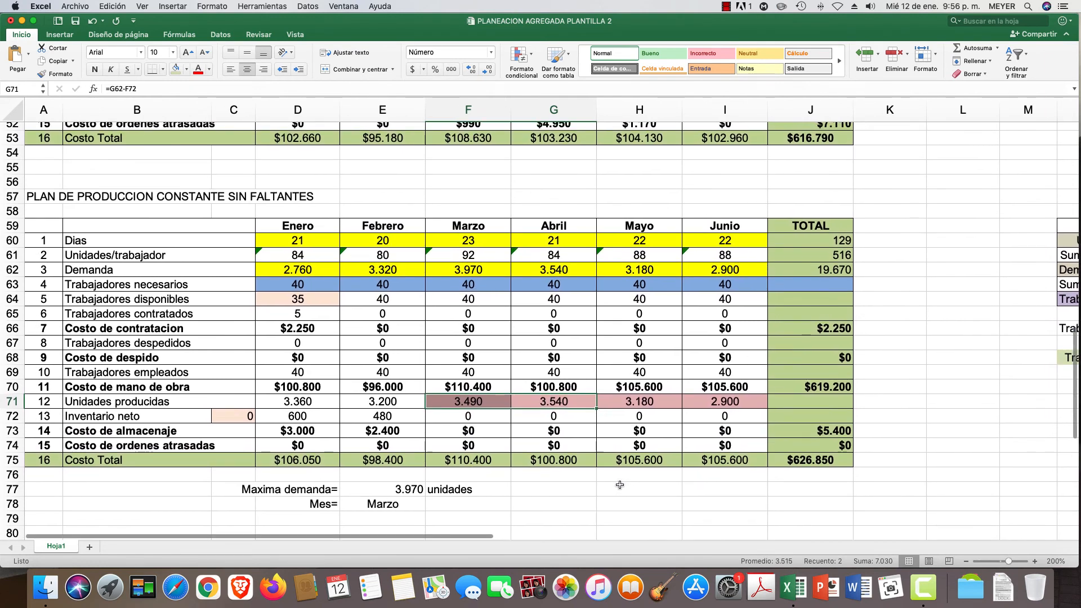
scroll(619, 484, up, 10)
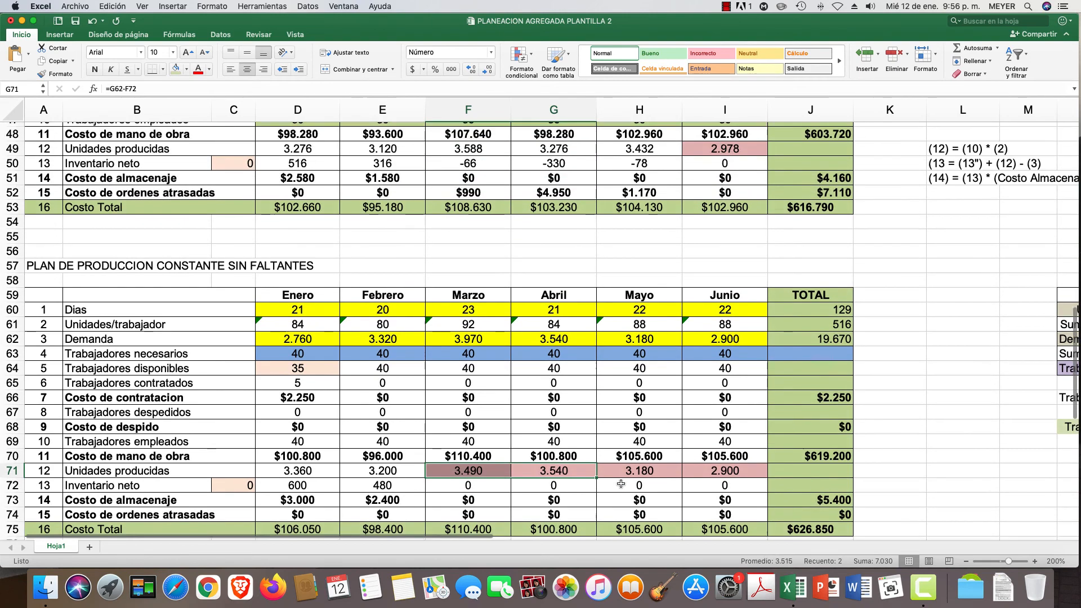
scroll(620, 485, up, 3)
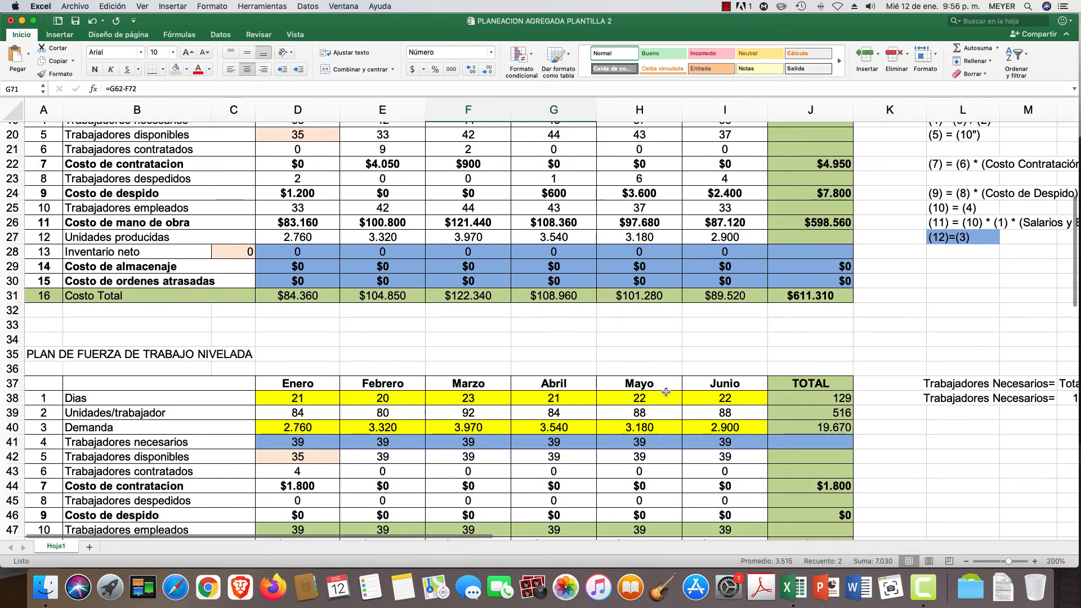
scroll(693, 366, up, 2)
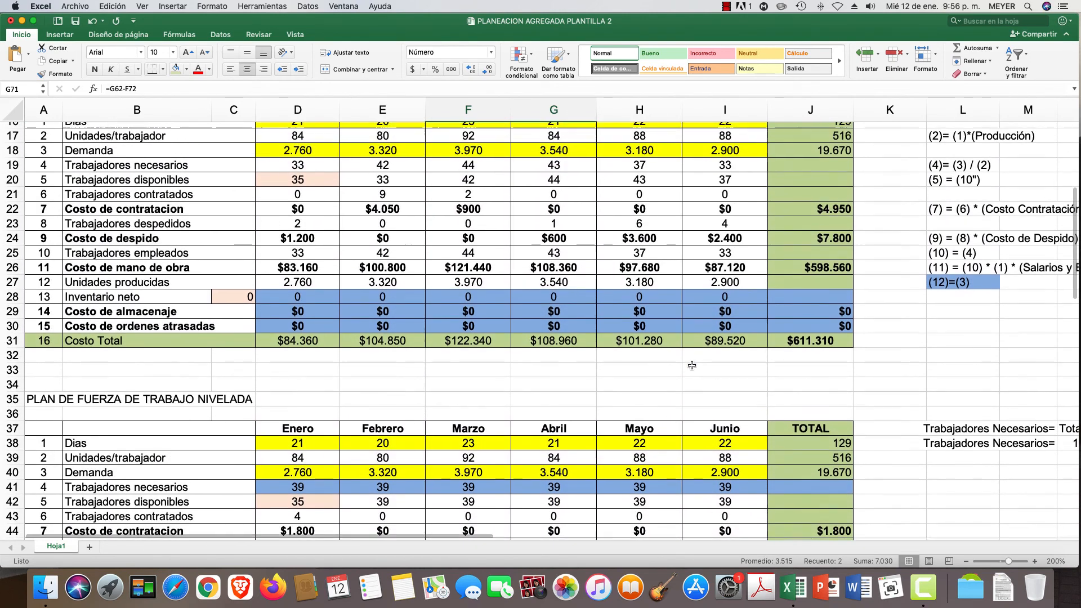
scroll(692, 366, down, 7)
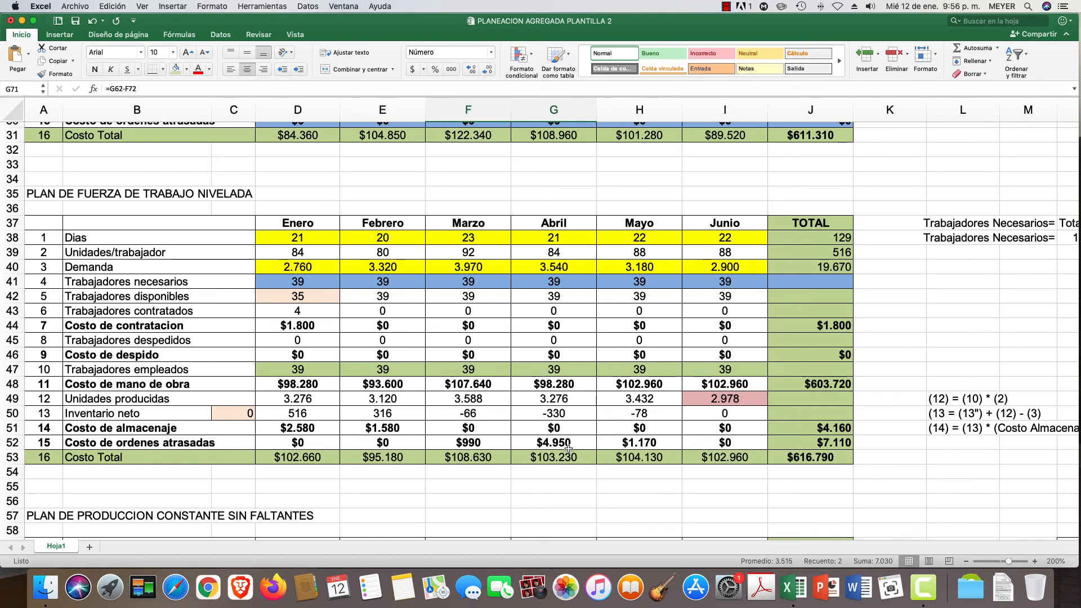
scroll(807, 474, down, 10)
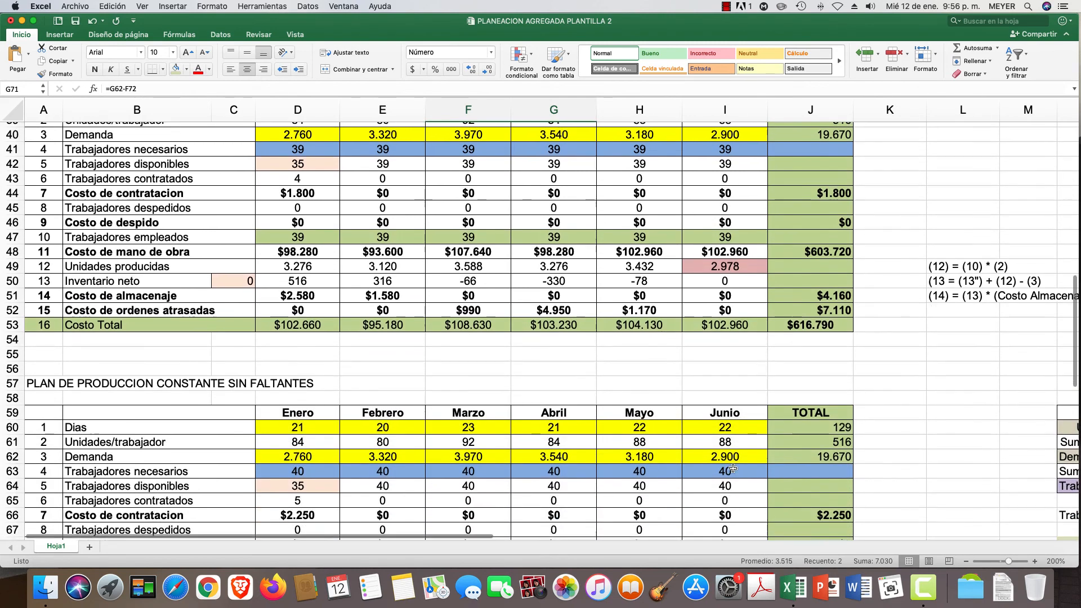
scroll(732, 468, up, 1)
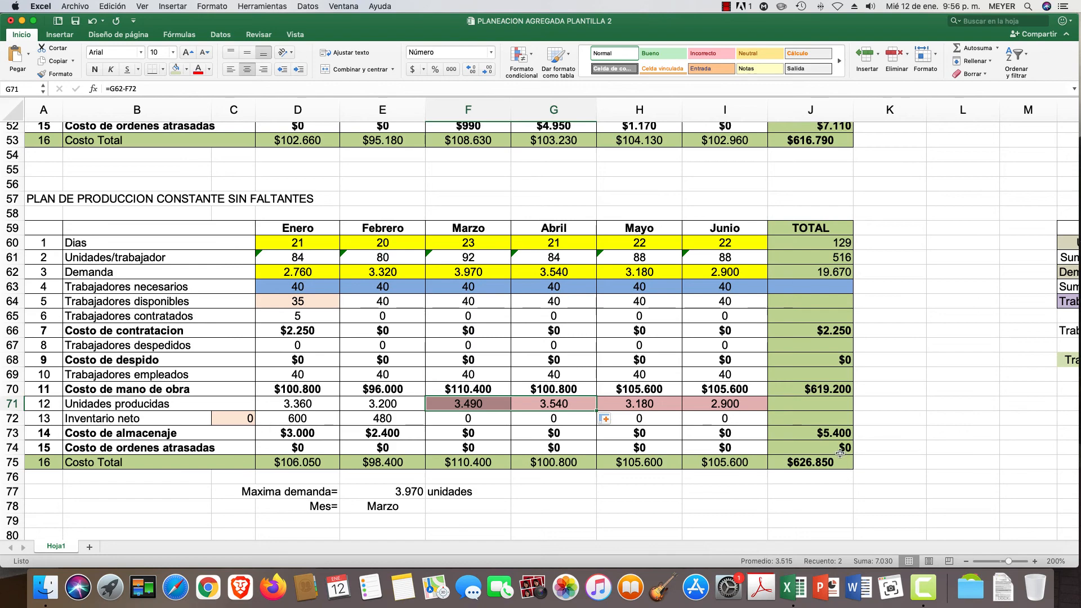
scroll(585, 501, up, 10)
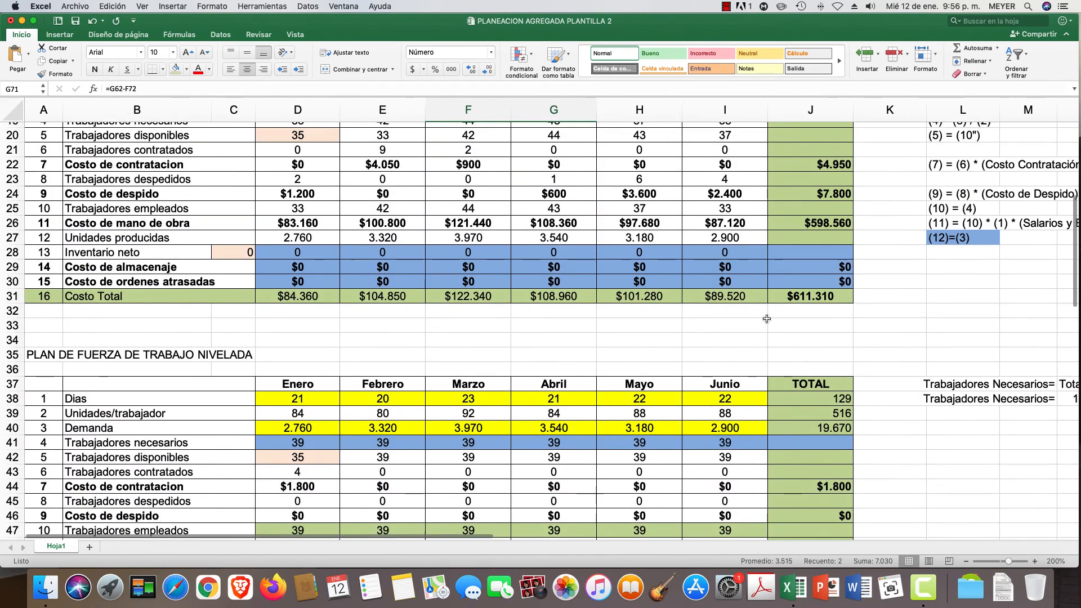
scroll(779, 306, up, 4)
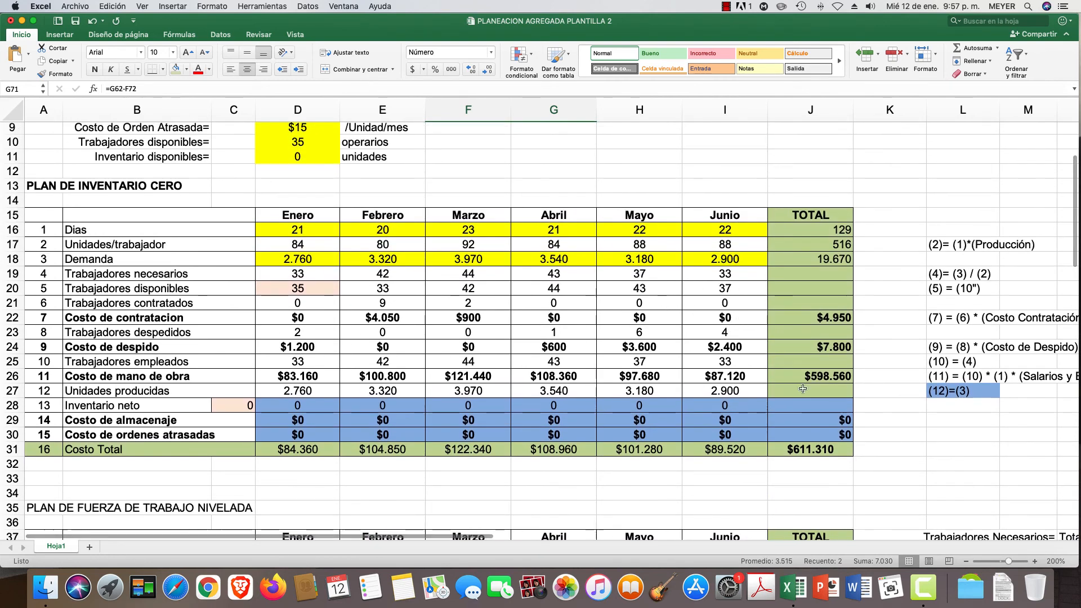
scroll(702, 453, down, 10)
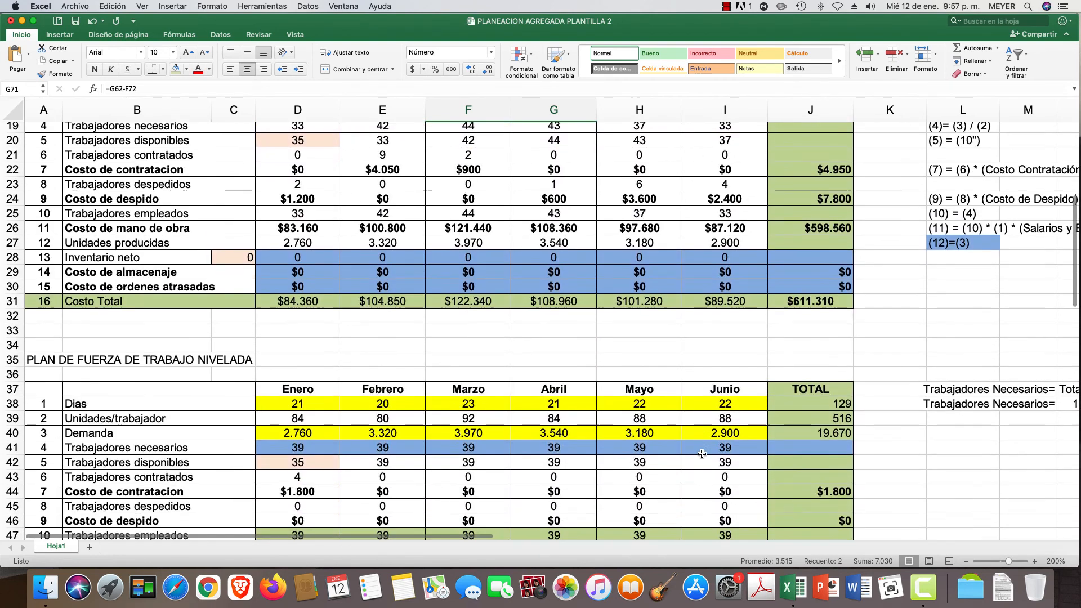
- Start a MIN formula in the Costo cell D84 with the zero inventory plan's total cost J31 as its first argument
scroll(702, 454, down, 9)
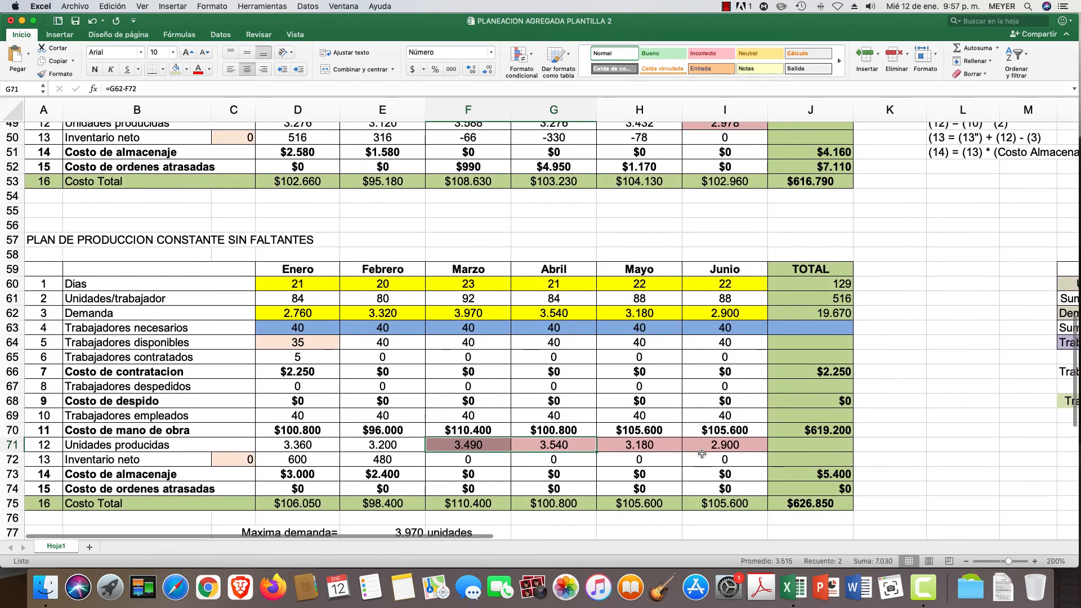
scroll(702, 453, down, 1)
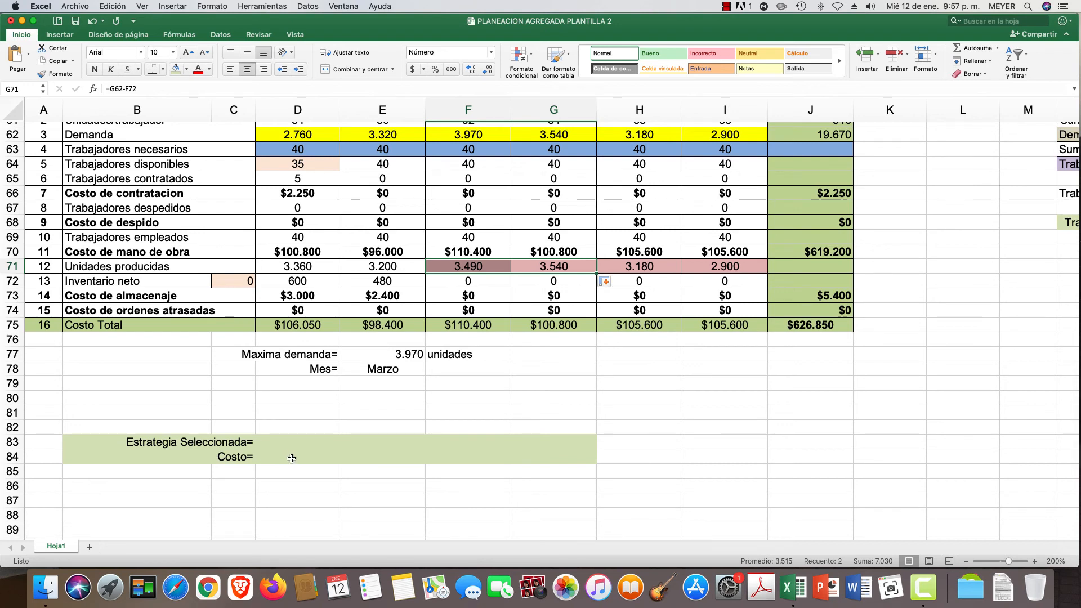
scroll(291, 458, down, 1)
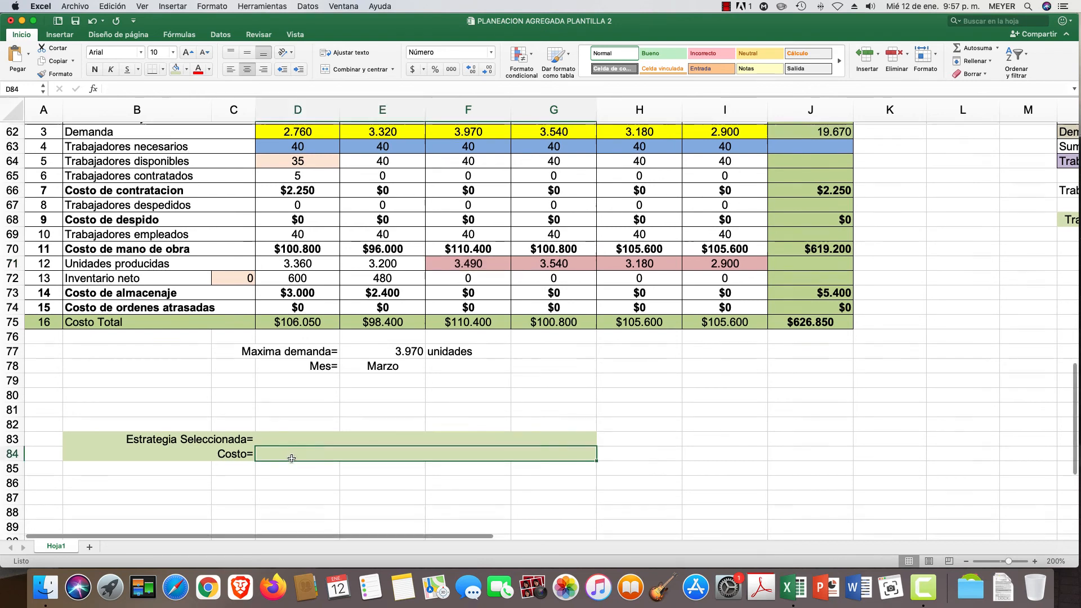
click(291, 458)
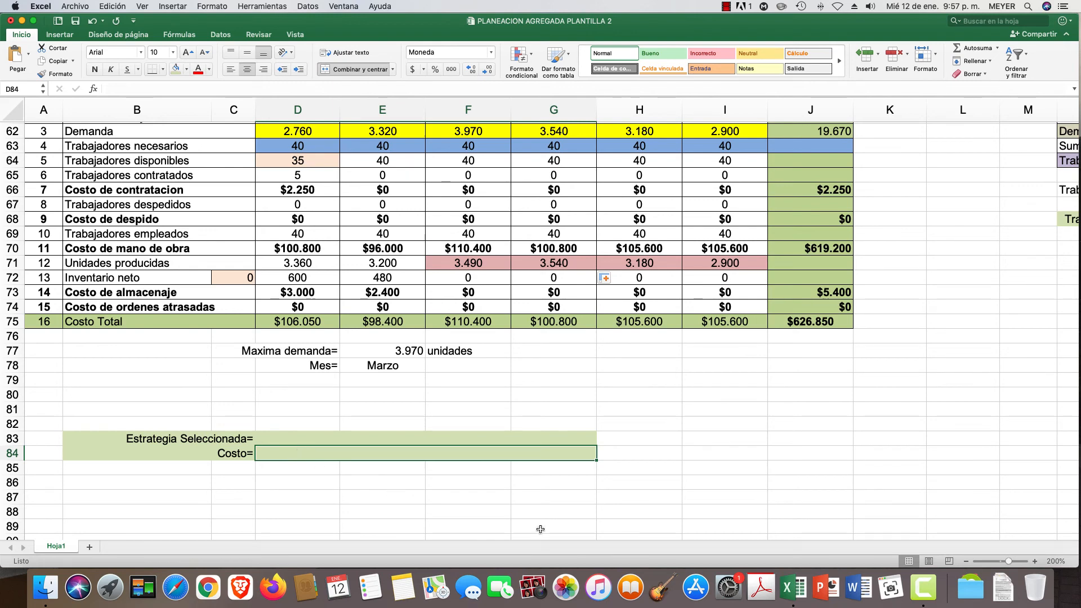
text(=)
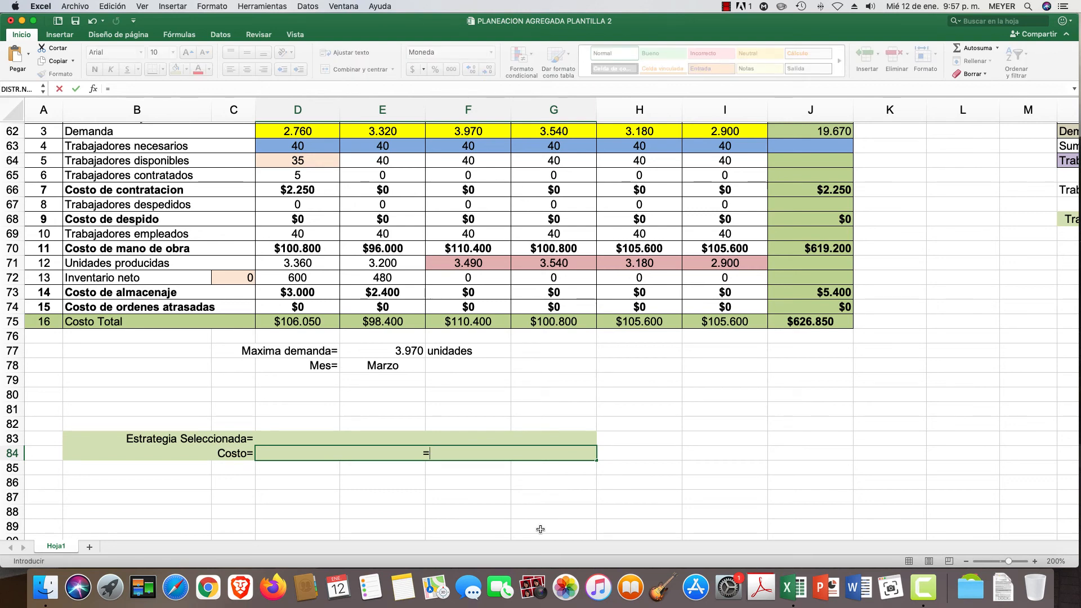
text(MIN)
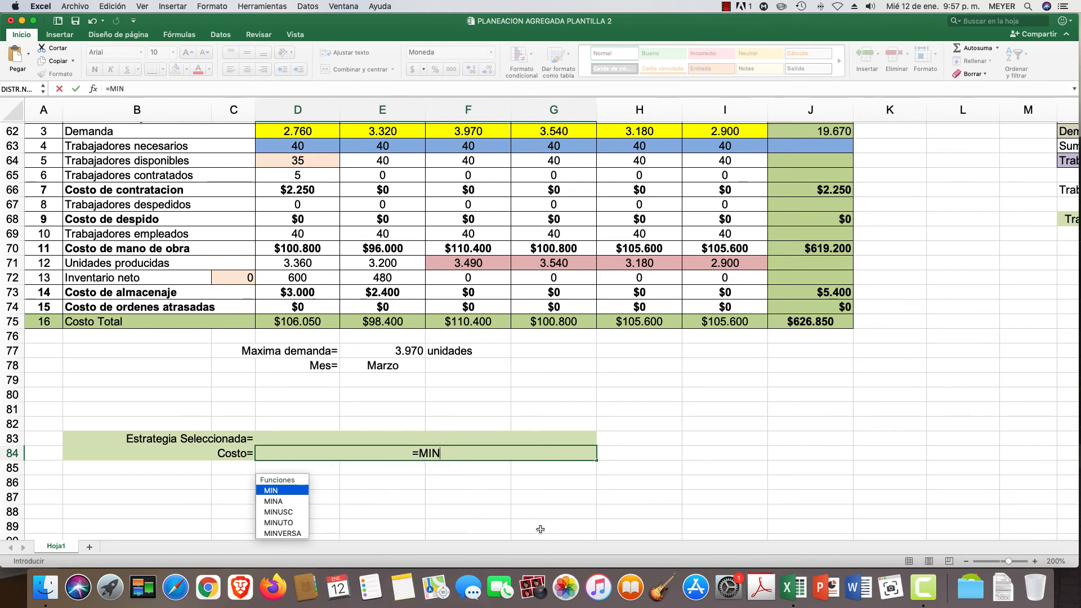
text(()
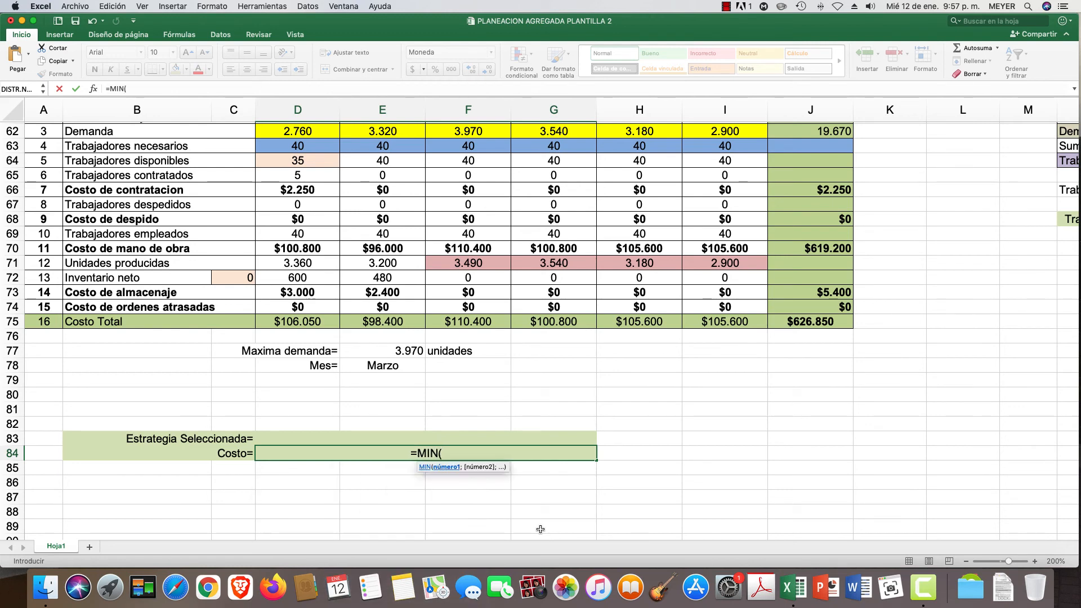
scroll(695, 459, up, 10)
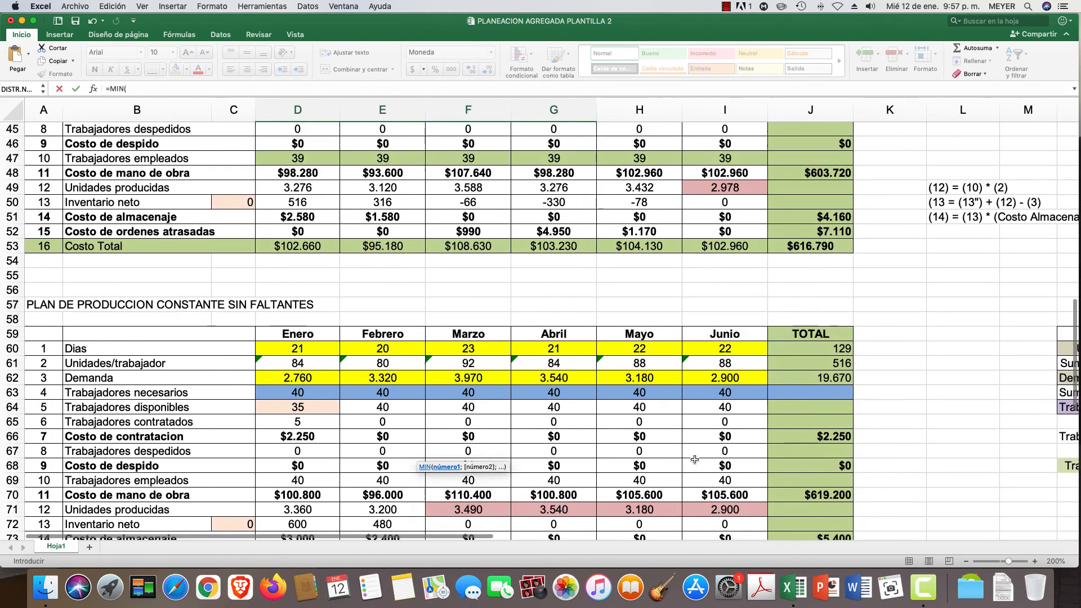
scroll(695, 459, up, 9)
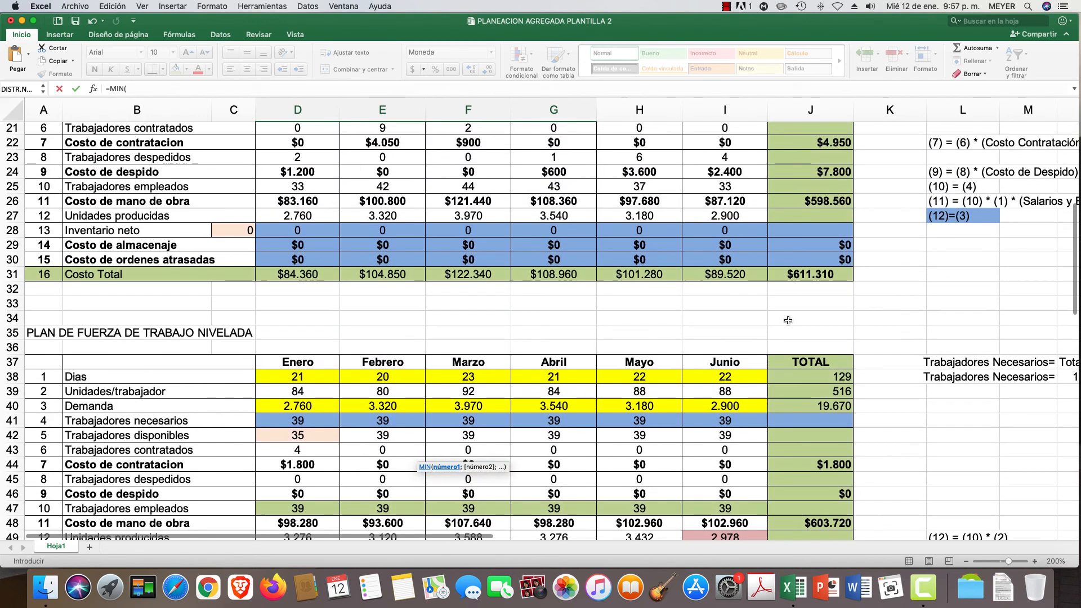
click(808, 273)
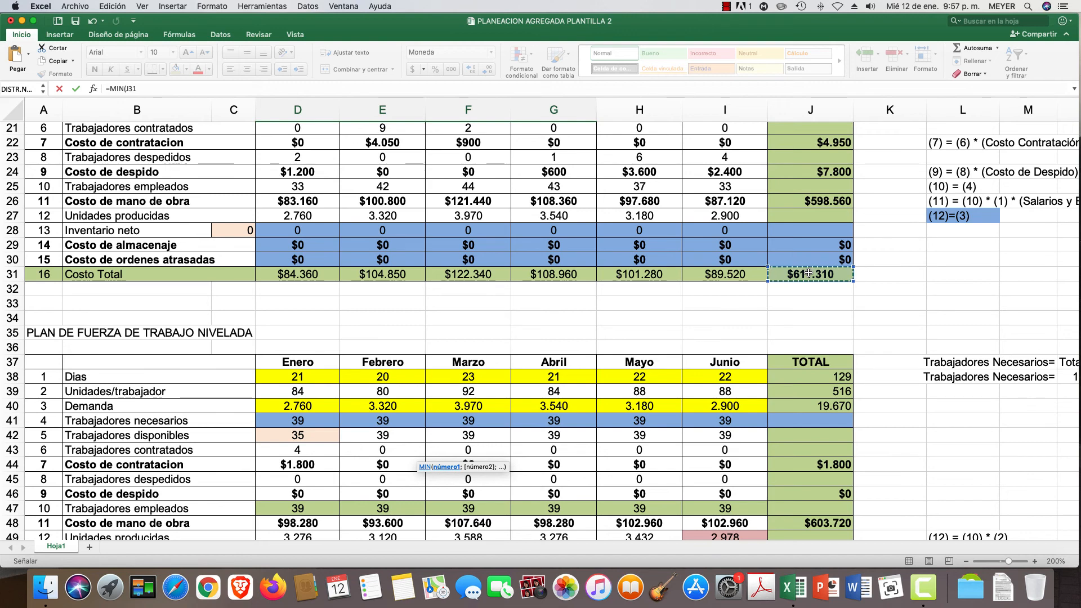
- Add the levelled workforce total J53 and the constant production total J75, completing the Costo formula as =MIN(J31;J53;J75)
scroll(775, 316, down, 2)
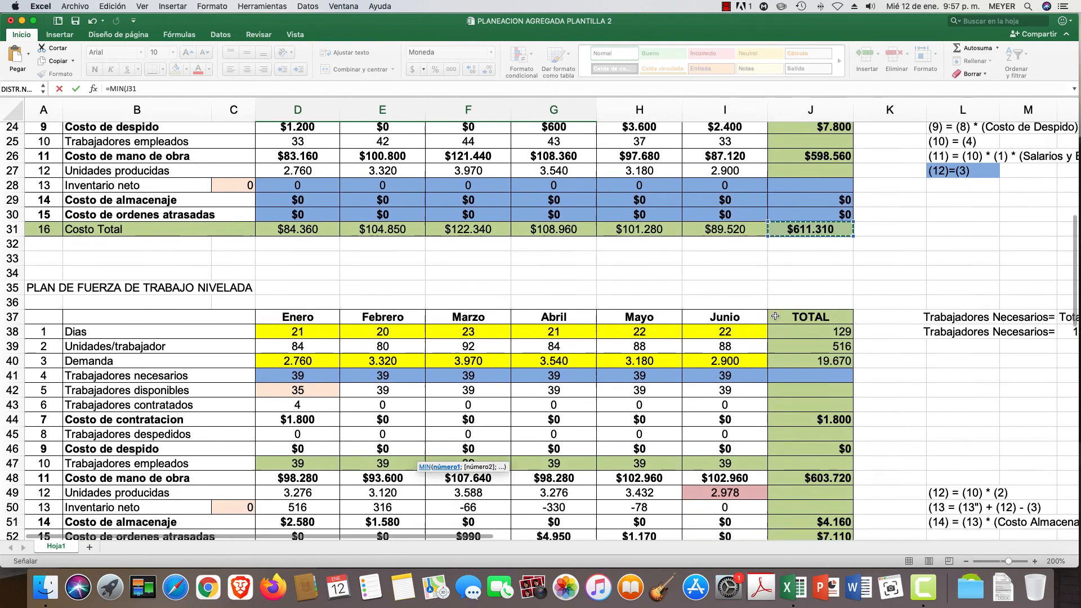
scroll(775, 315, down, 8)
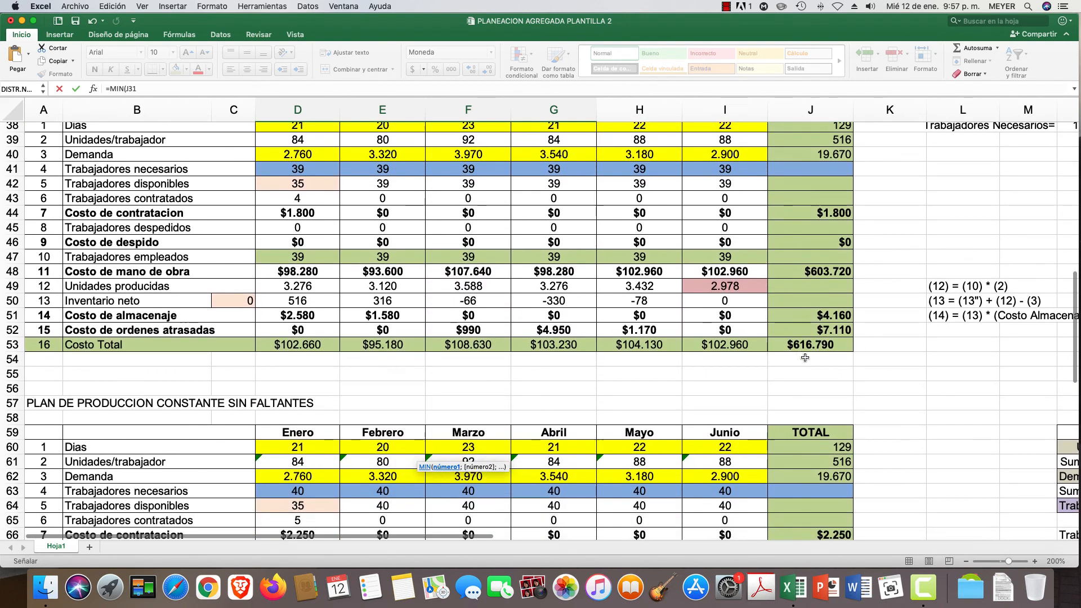
text(;)
click(810, 344)
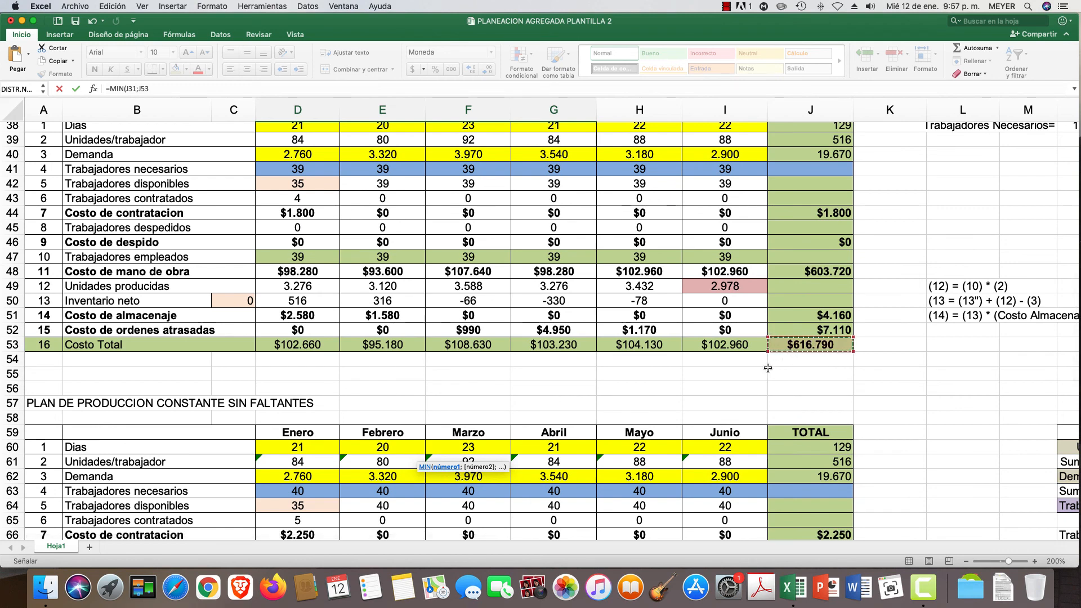
scroll(767, 368, down, 7)
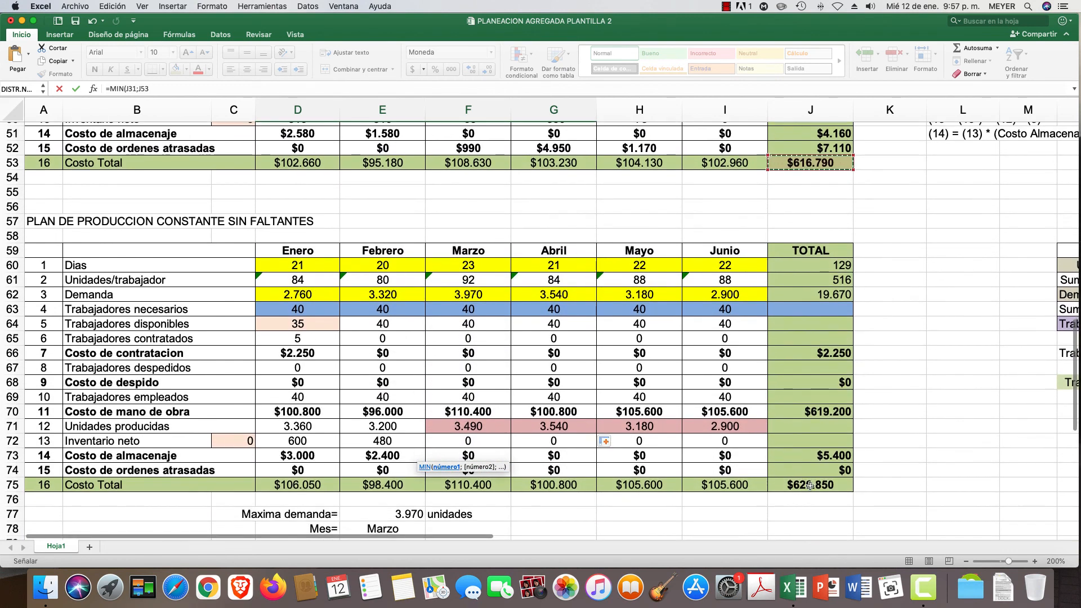
text(;)
click(810, 484)
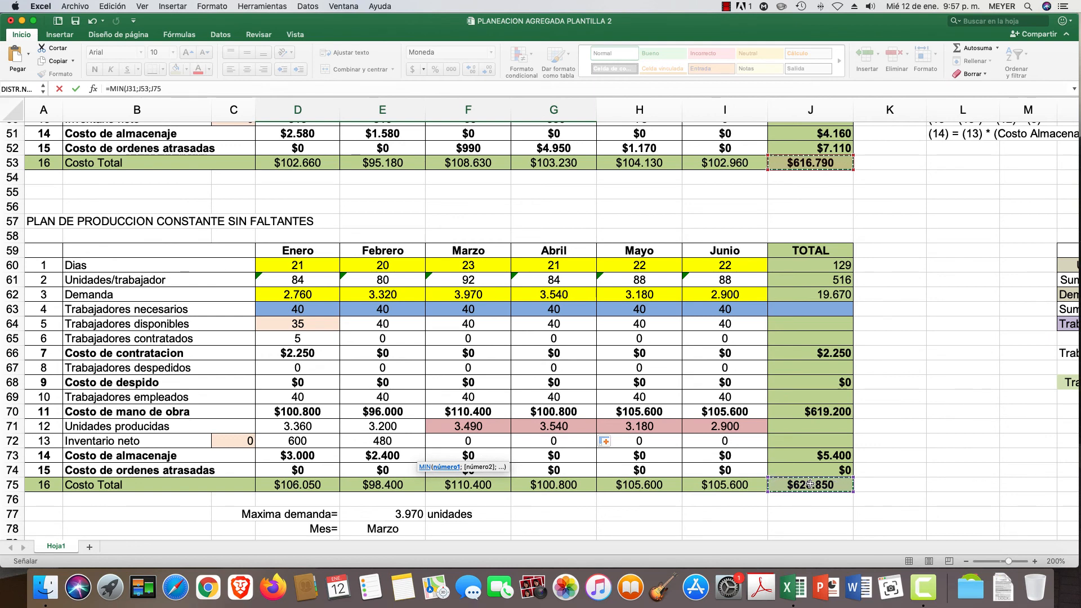
text())
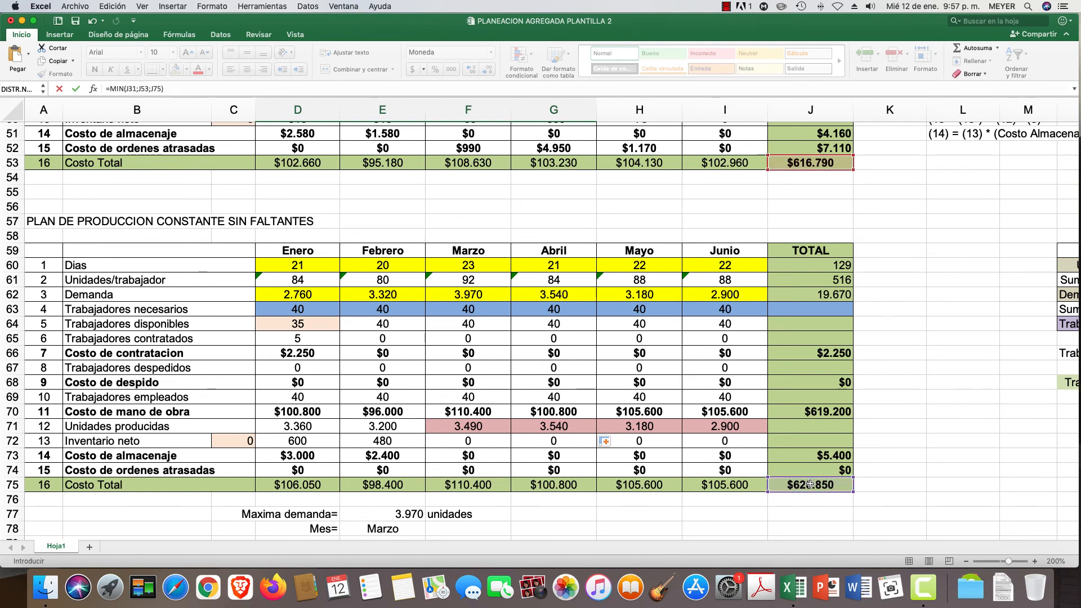
key(Return)
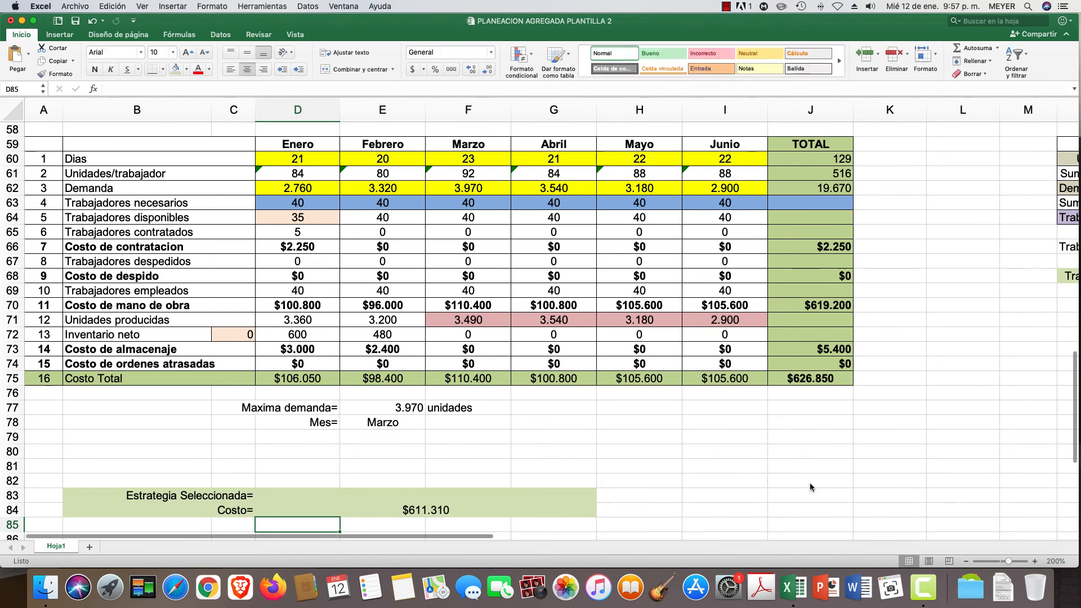
scroll(809, 482, down, 3)
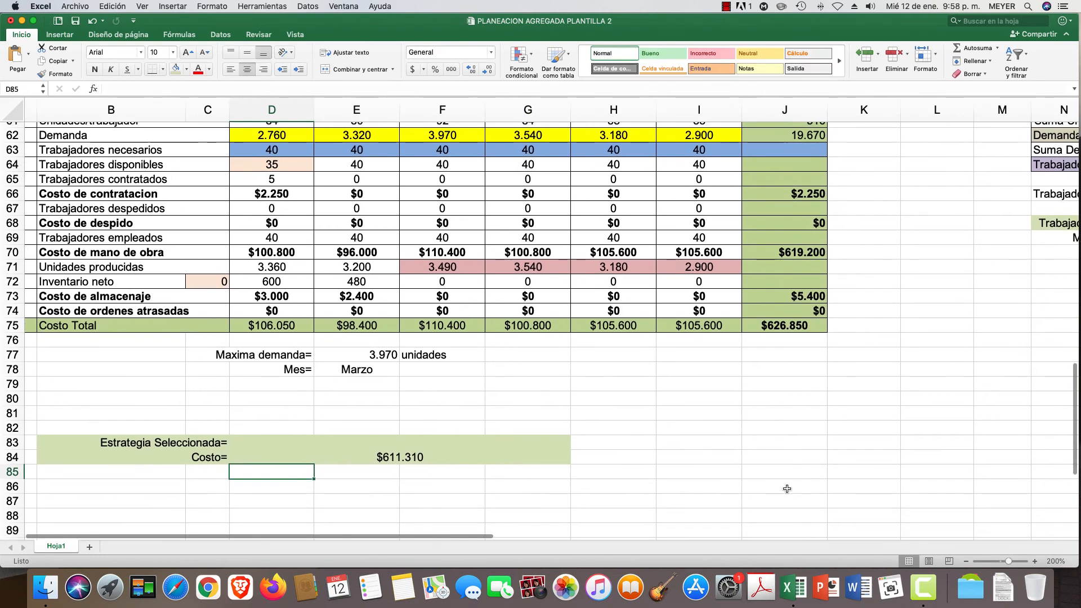
click(372, 461)
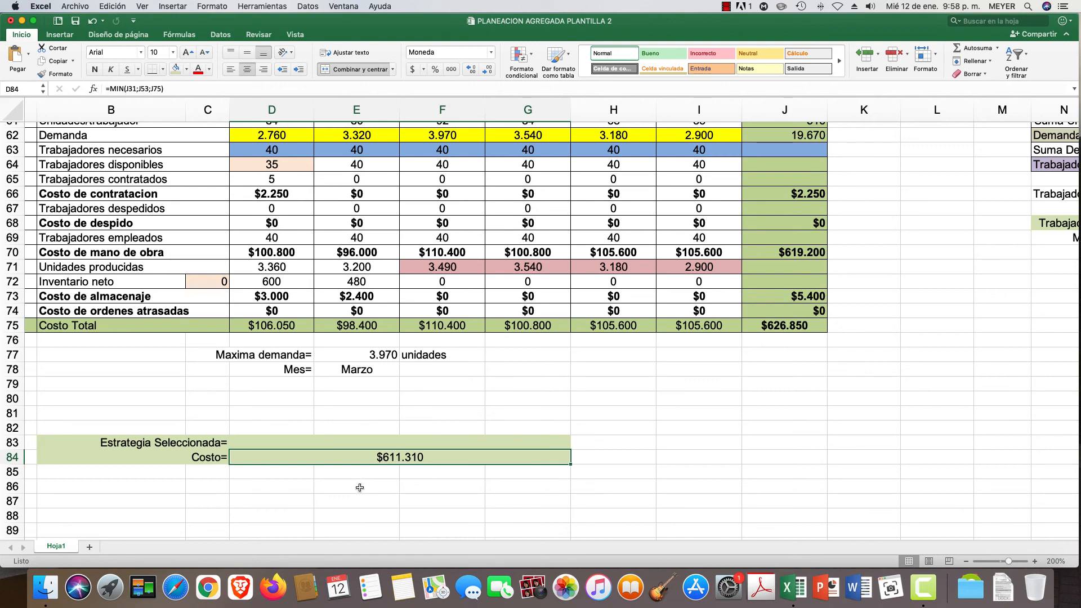
- Start an SI formula in the Estrategia Seleccionada cell D83 with the logical test D84=J31
click(277, 443)
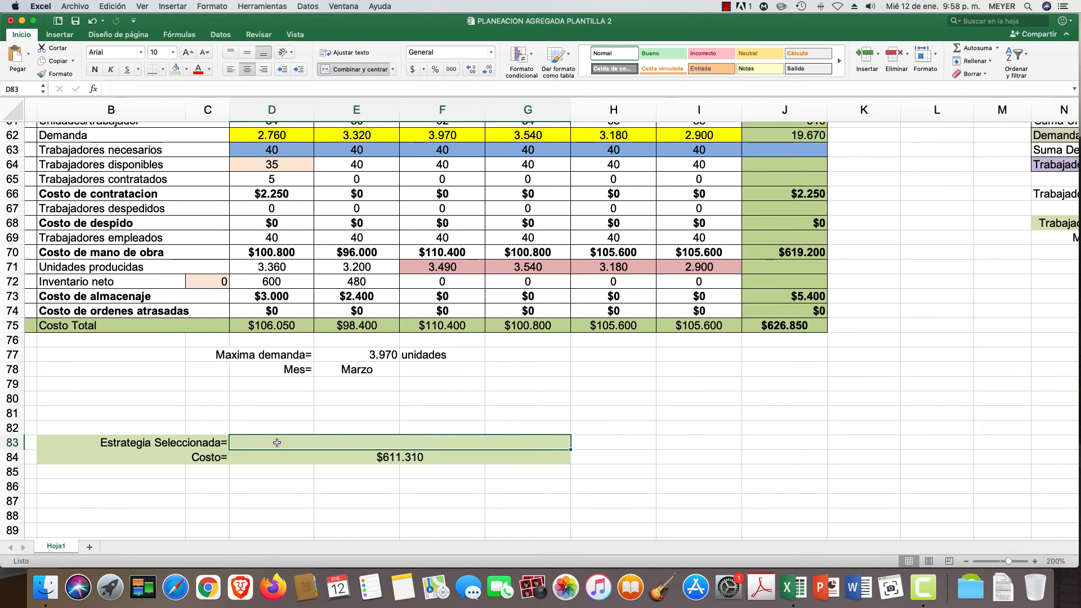
text(=)
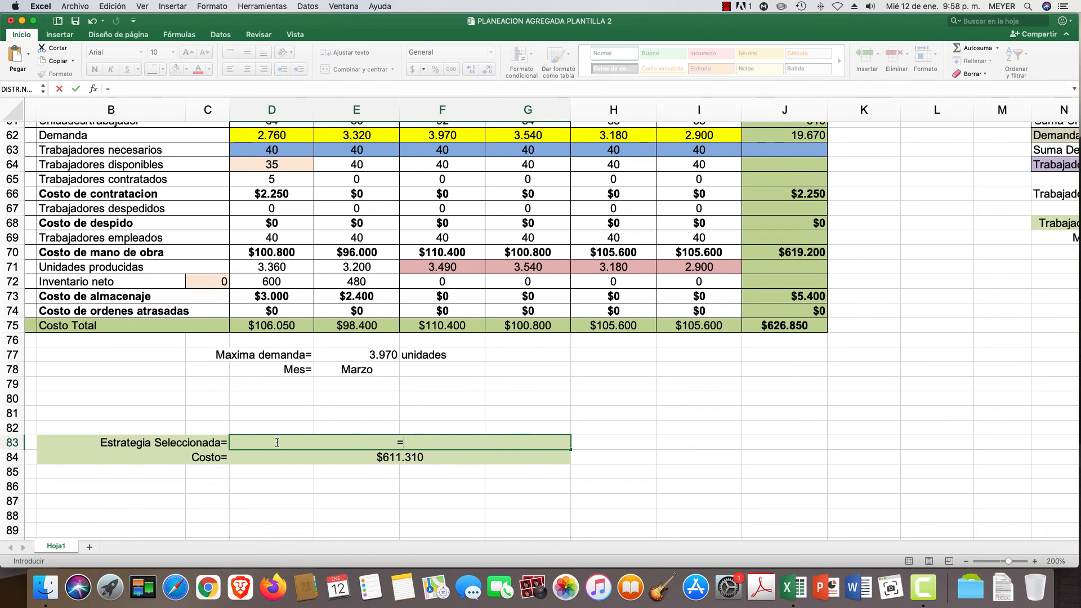
text(SI)
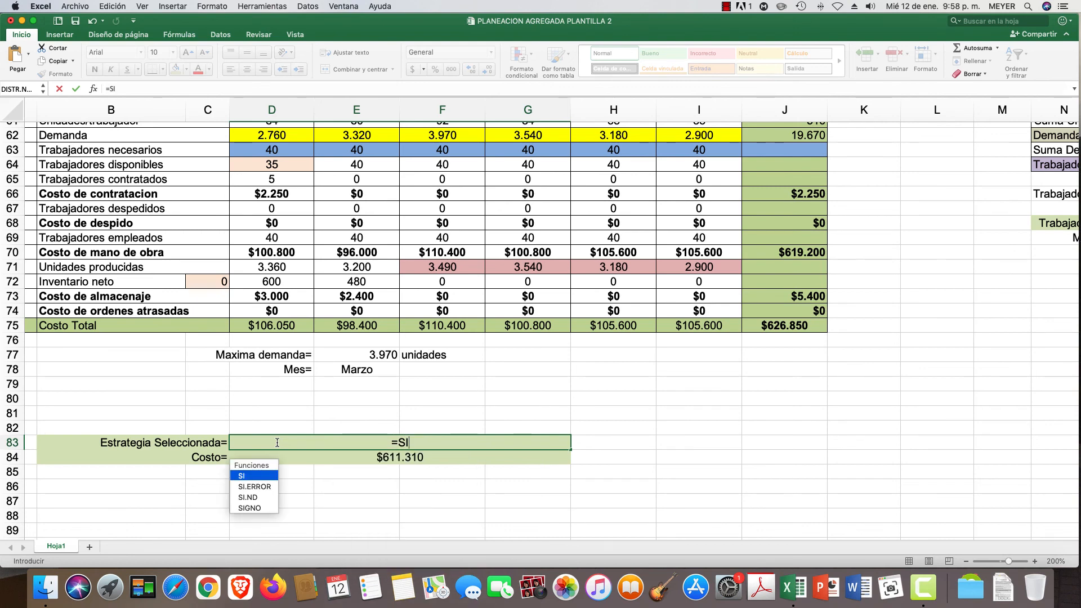
text(()
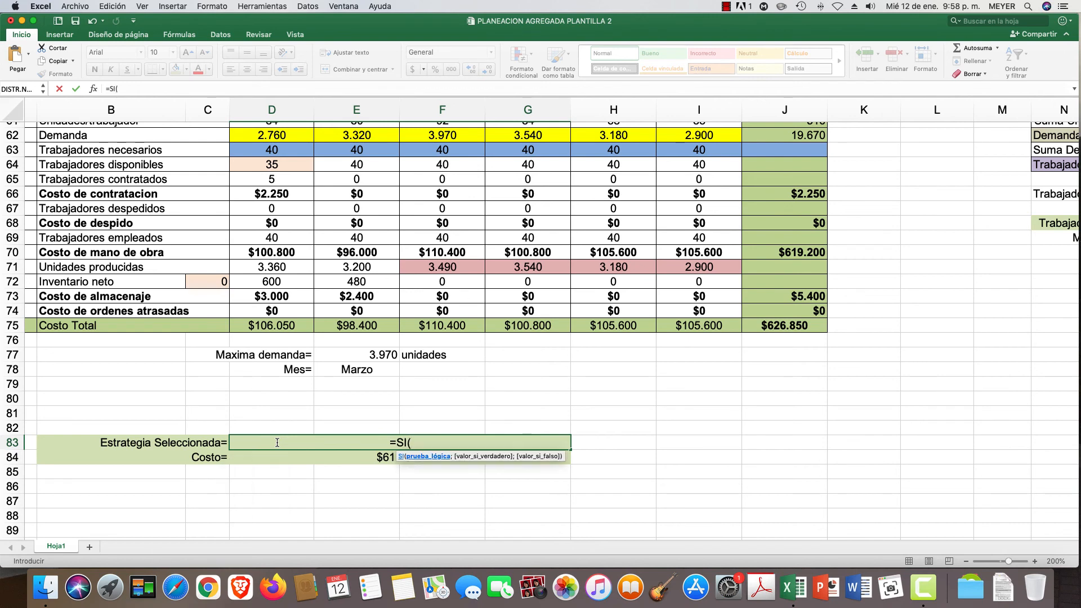
click(363, 460)
scroll(446, 360, up, 6)
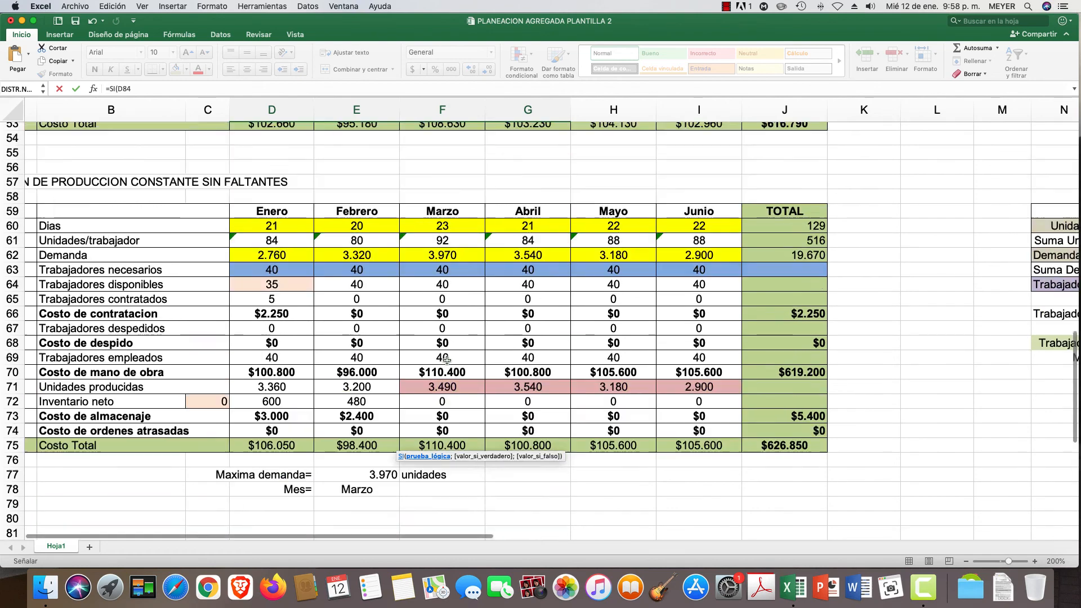
scroll(446, 361, up, 5)
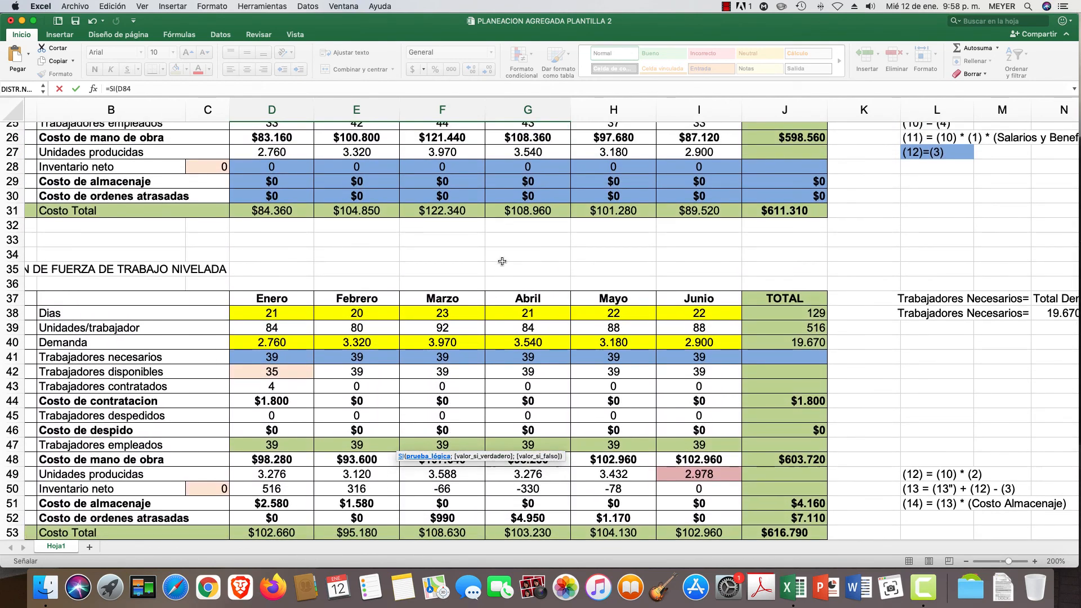
text(=)
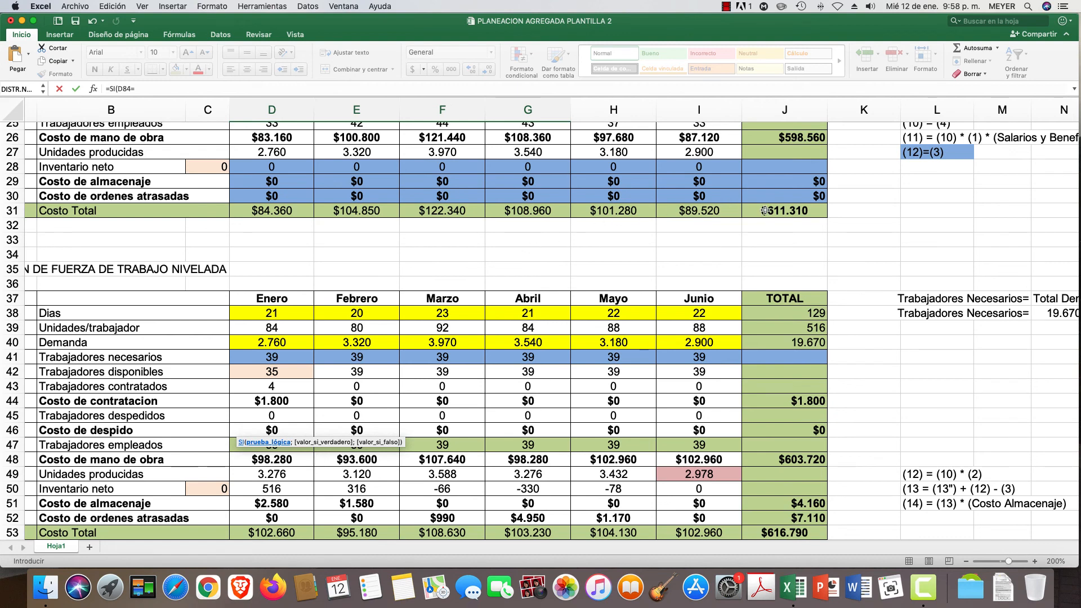
click(786, 210)
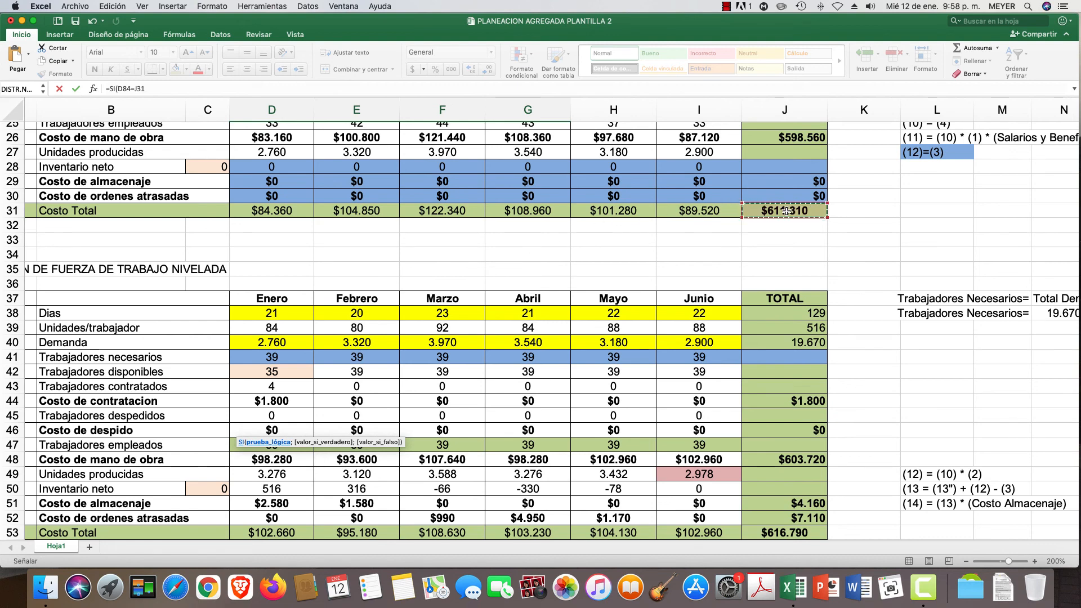
text(;)
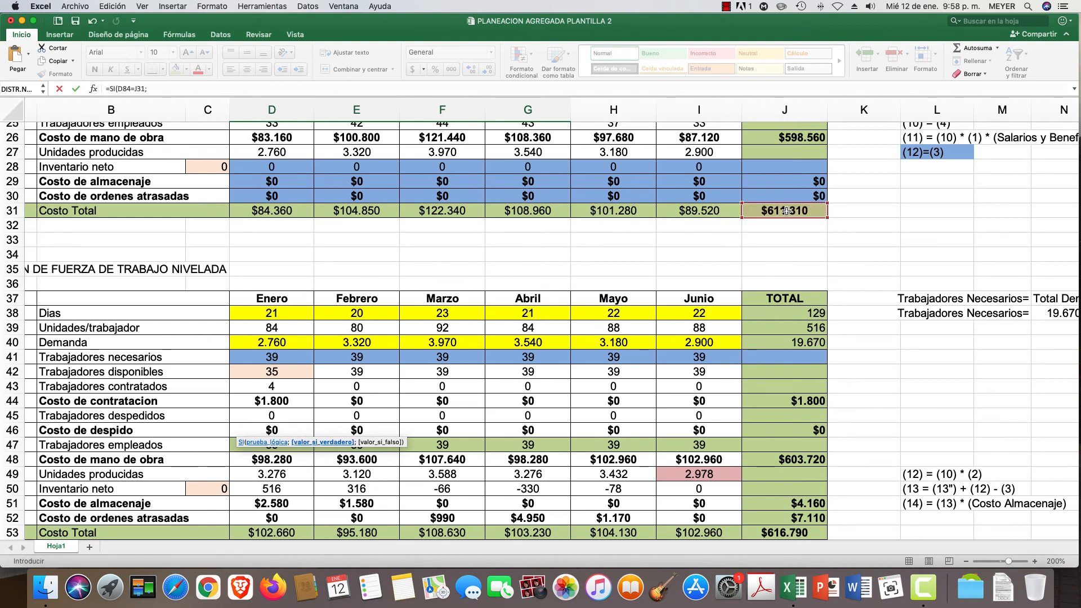
- Set the SI formula's value if true to the PLAN DE INVENTARIO CERO title in A13
scroll(261, 268, down, 5)
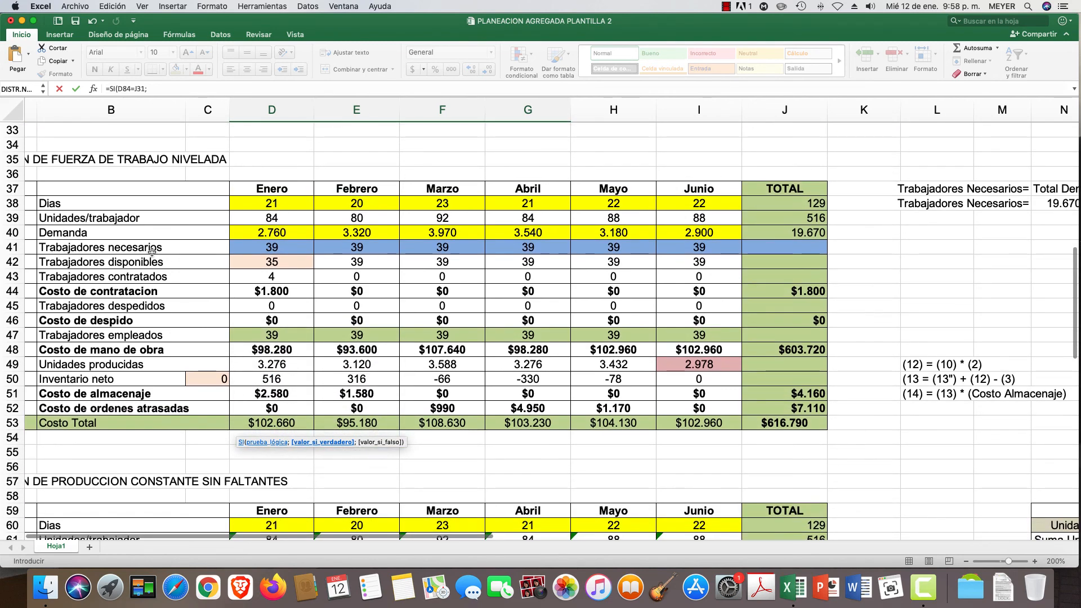
scroll(51, 213, up, 10)
scroll(51, 212, left, 2)
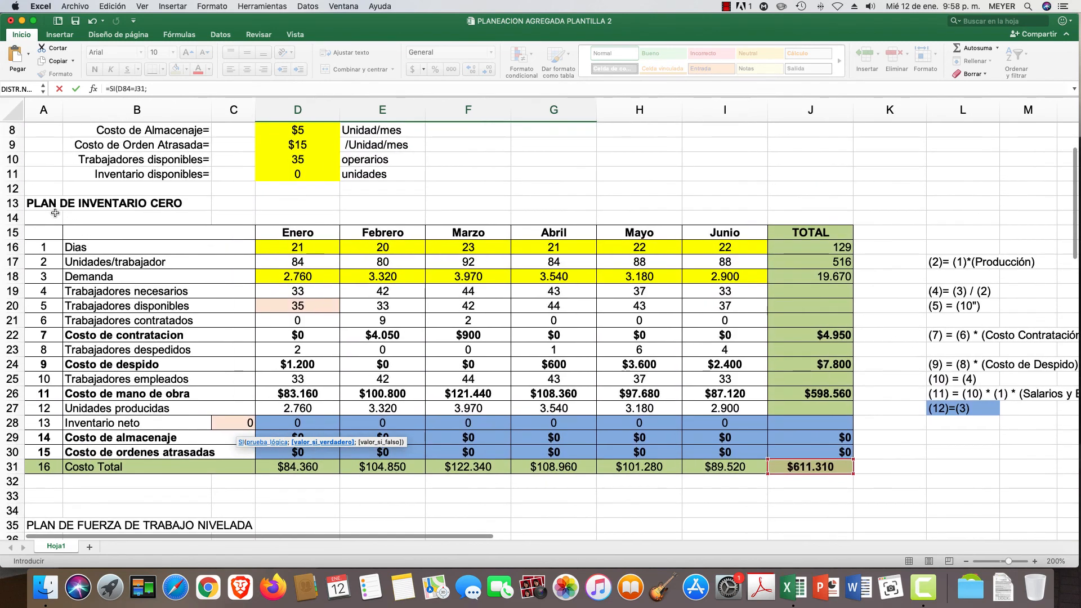
click(41, 204)
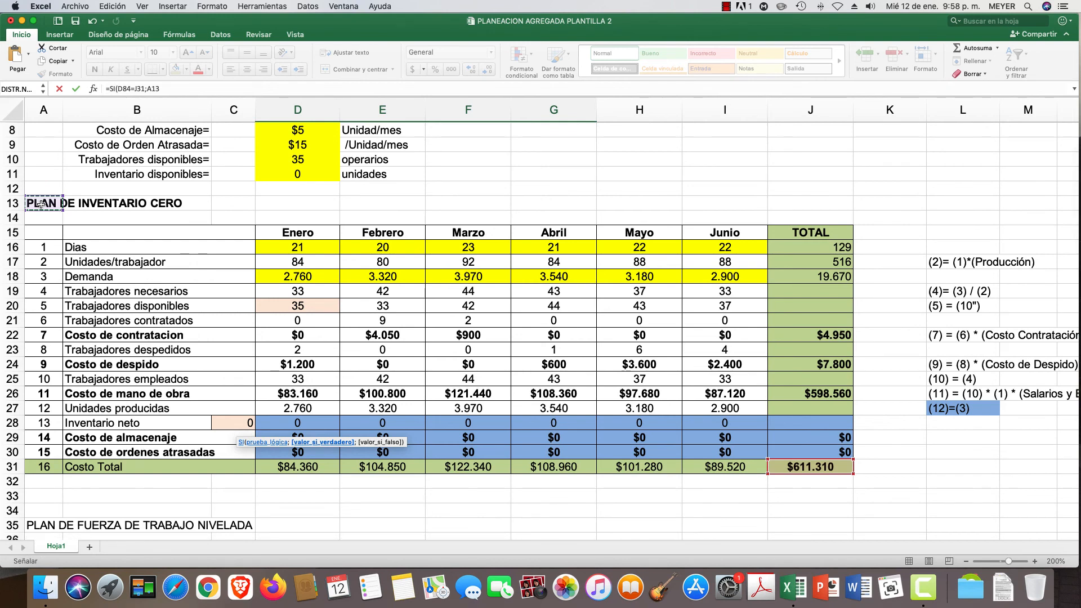
text(;)
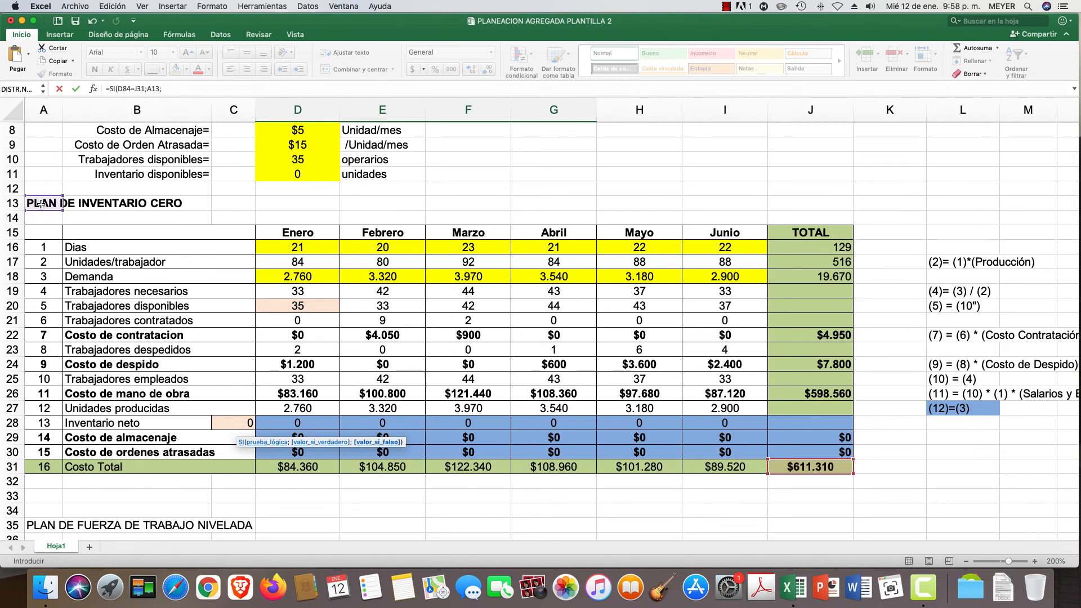
- Nest a second SI as the value if false, testing D84=J53 and returning the PLAN DE FUERZA DE TRABAJO NIVELADA title in A35
text(SI)
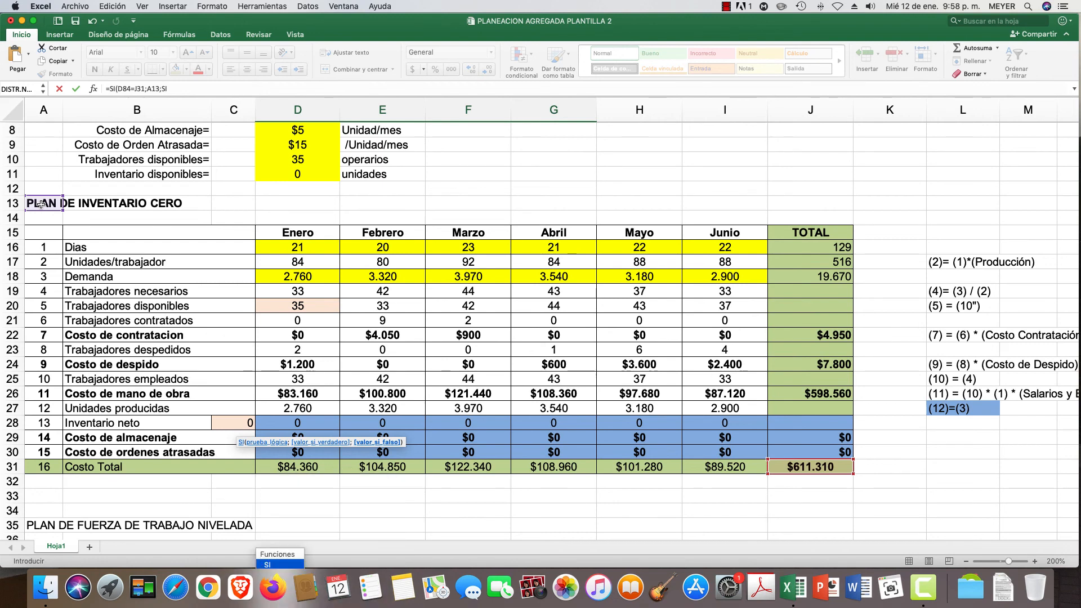
text(()
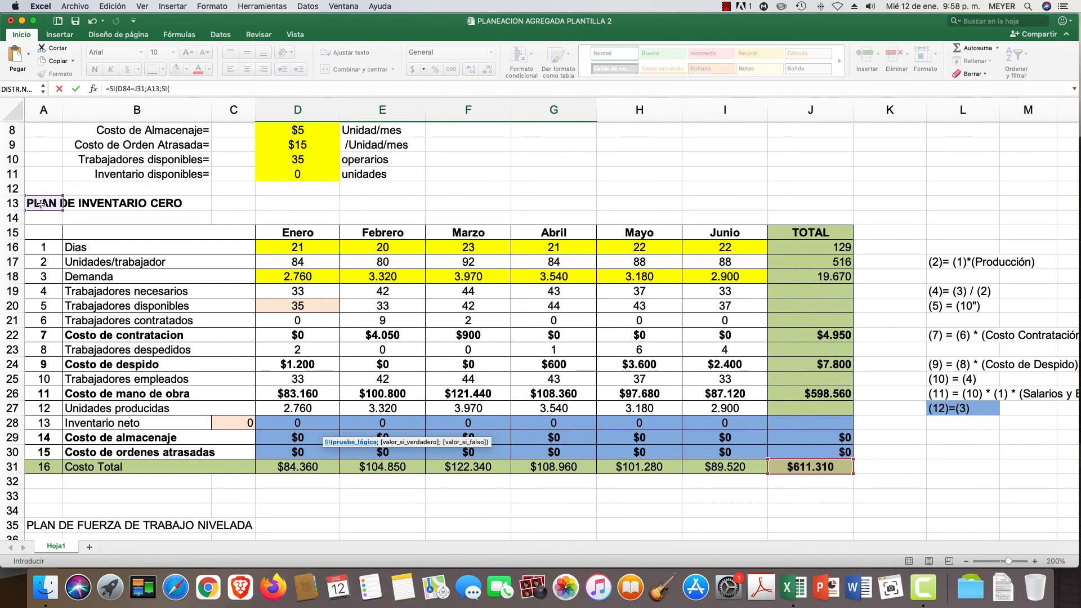
scroll(123, 366, down, 11)
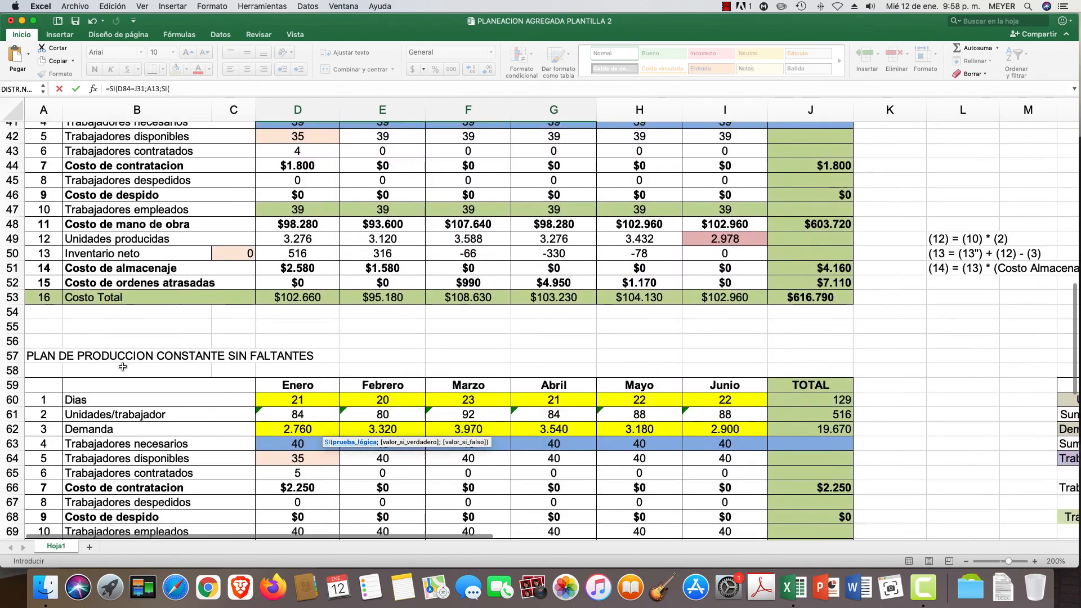
scroll(122, 367, down, 6)
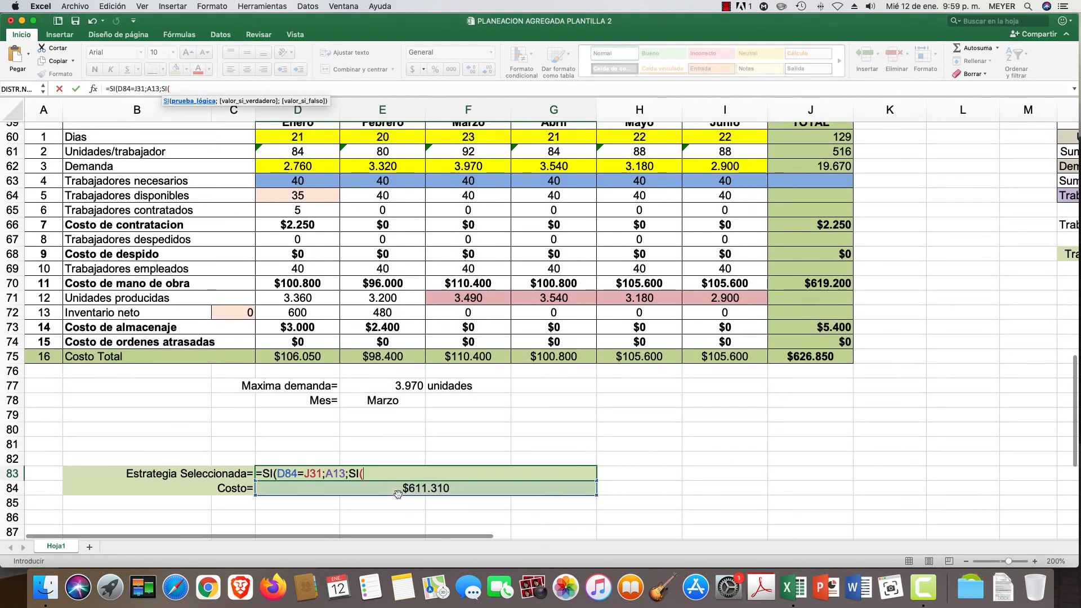
click(403, 489)
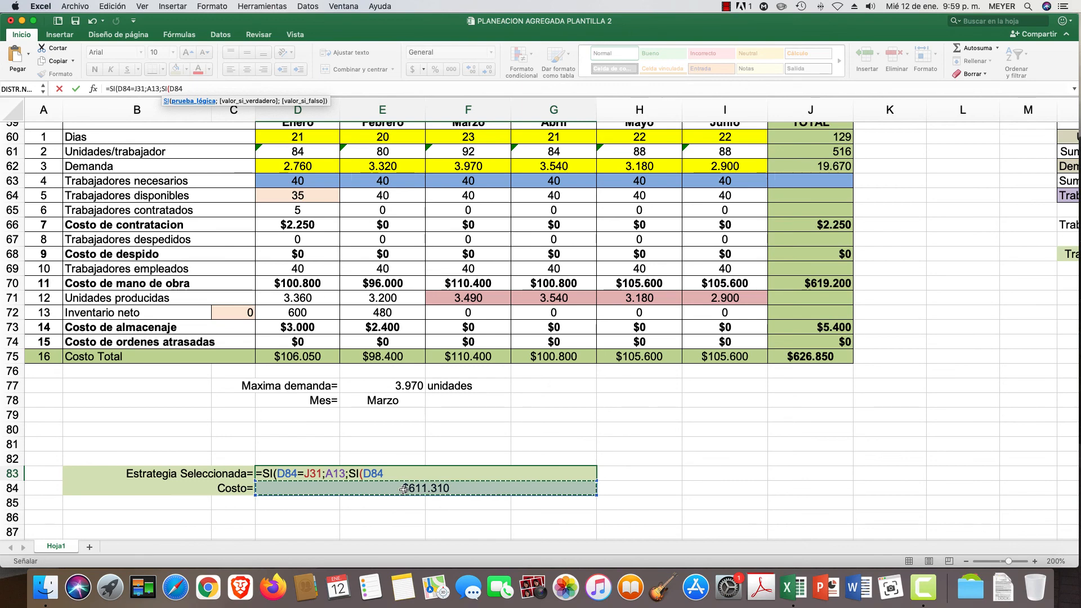
text(=)
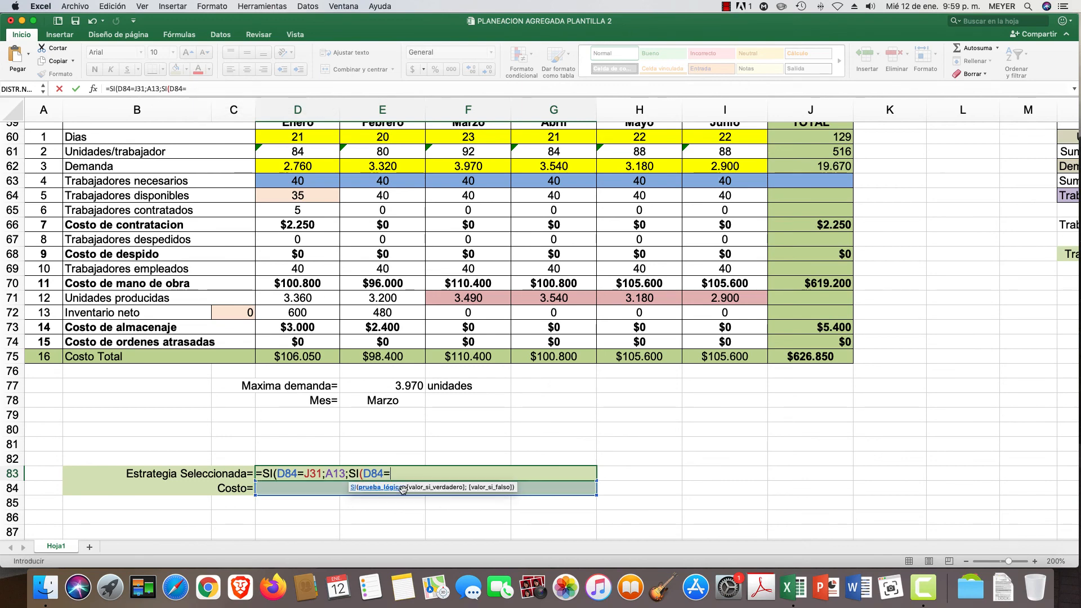
scroll(404, 414, up, 15)
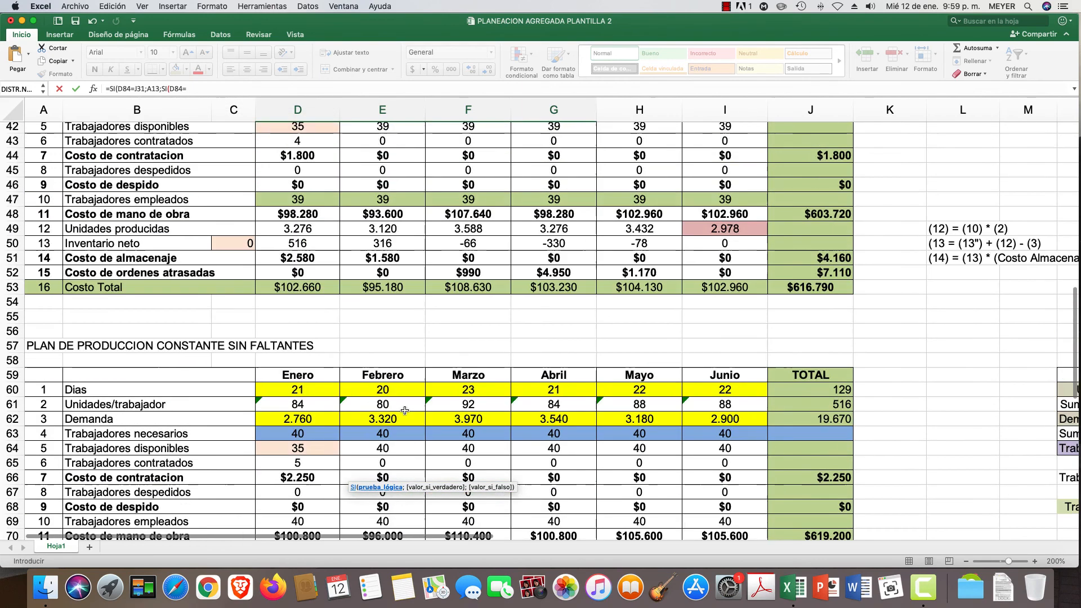
scroll(404, 410, down, 5)
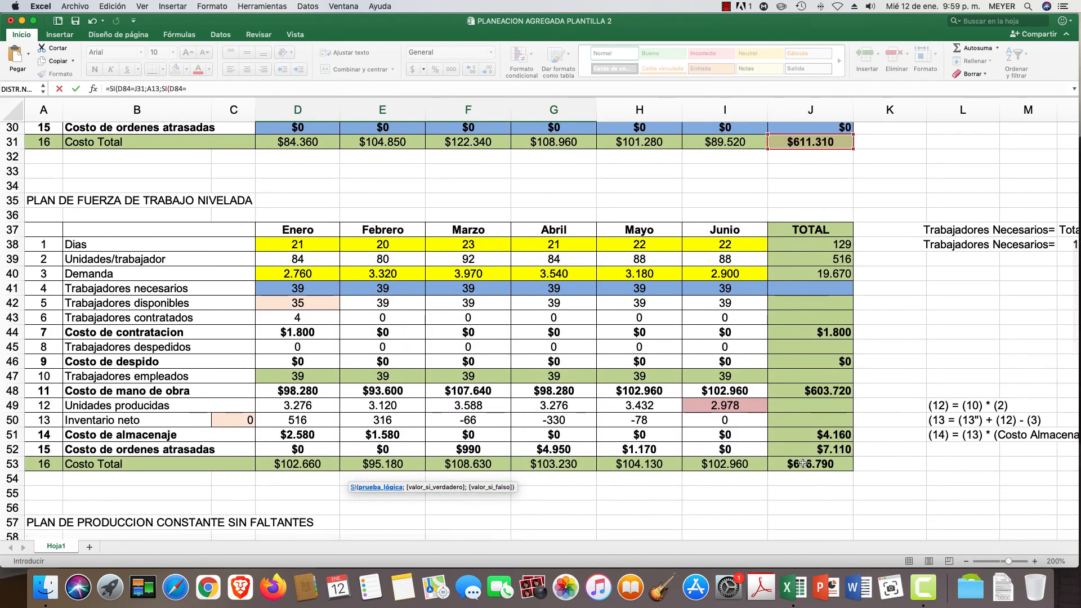
click(803, 463)
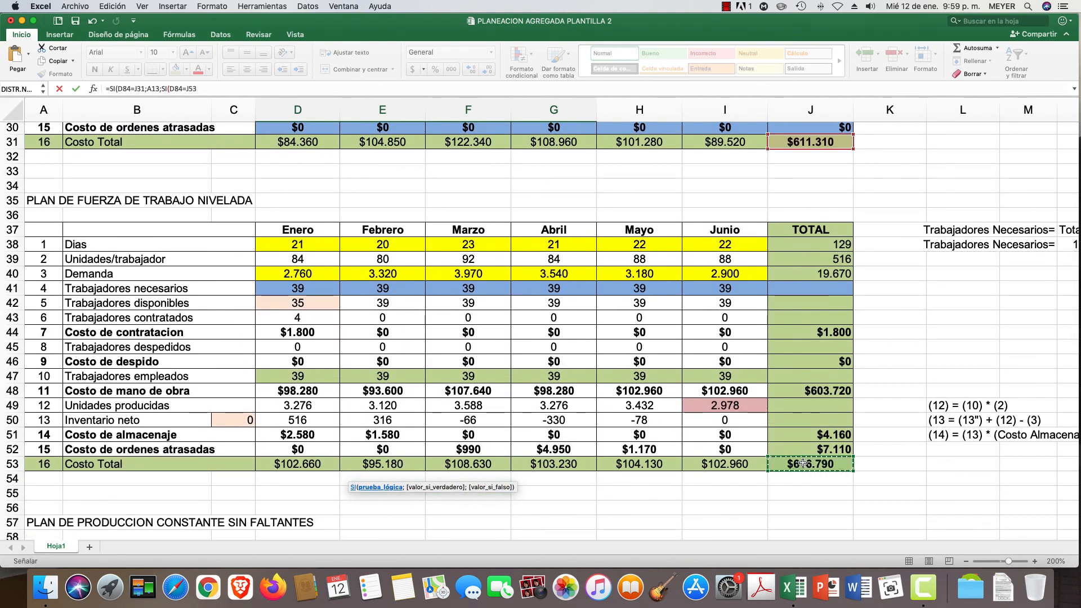
text(;)
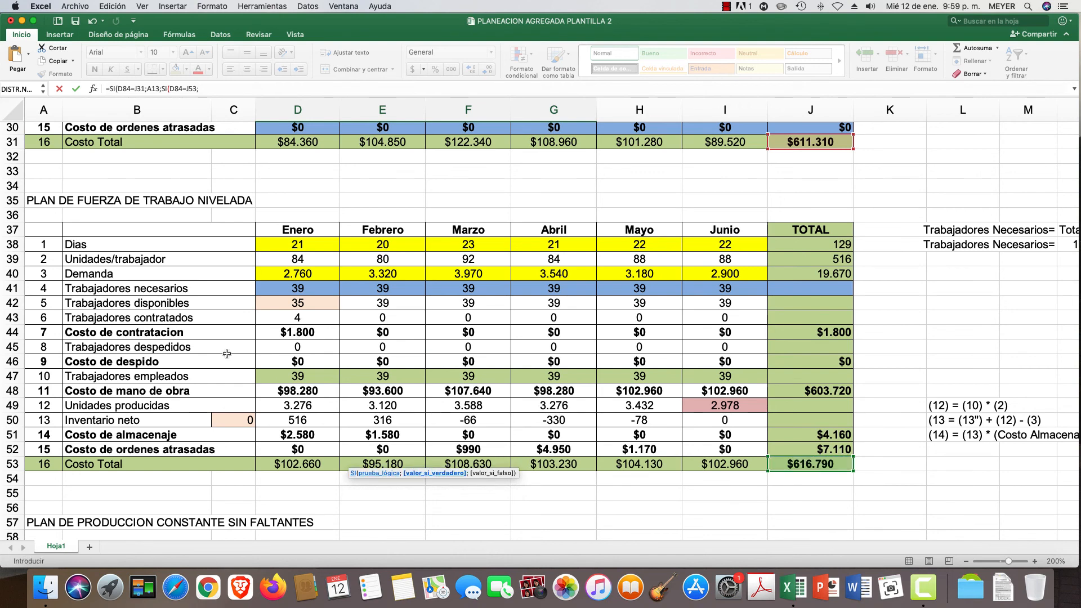
click(36, 200)
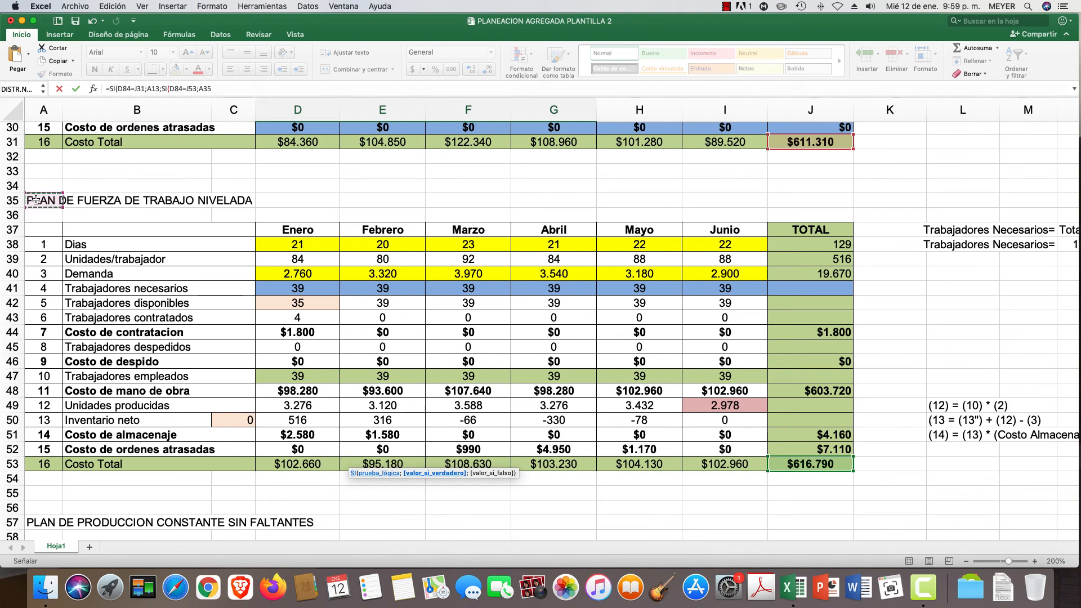
text(;)
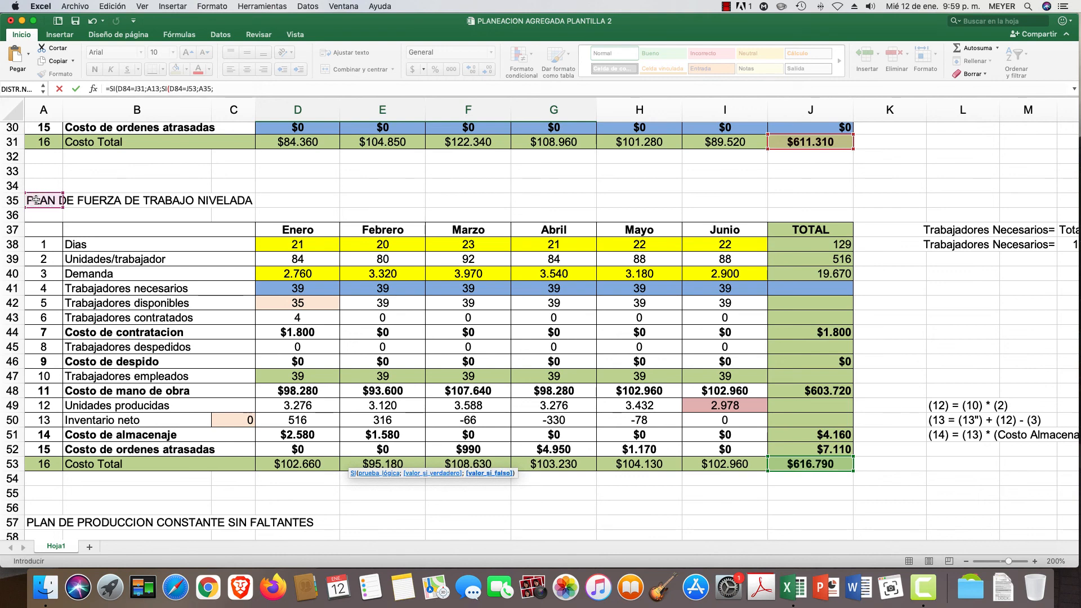
- Nest a third SI as the second one's value if false, with the logical test D84=J75
text(SI)
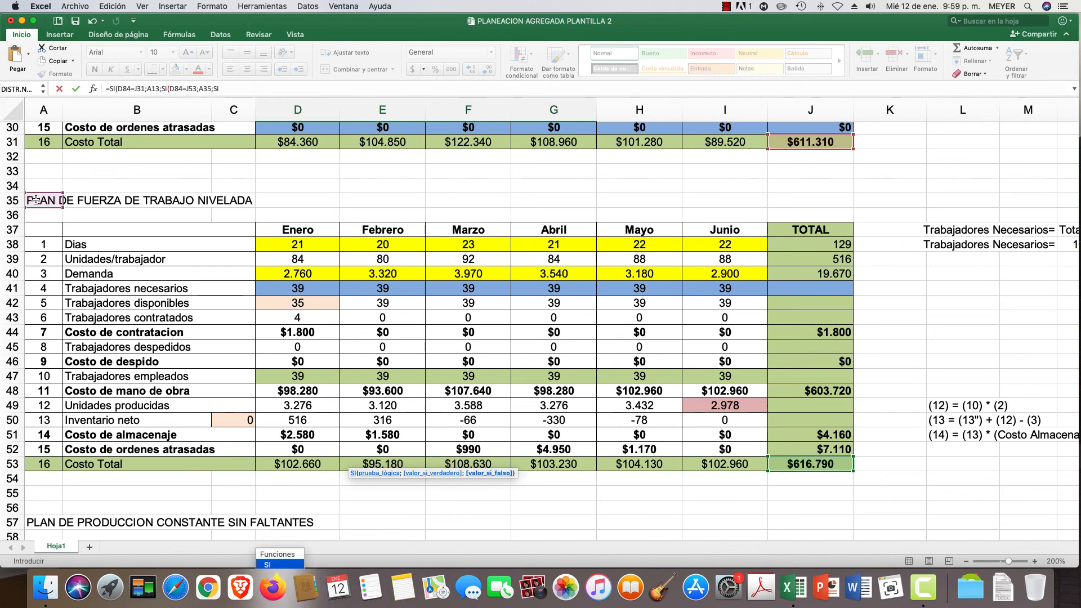
text(()
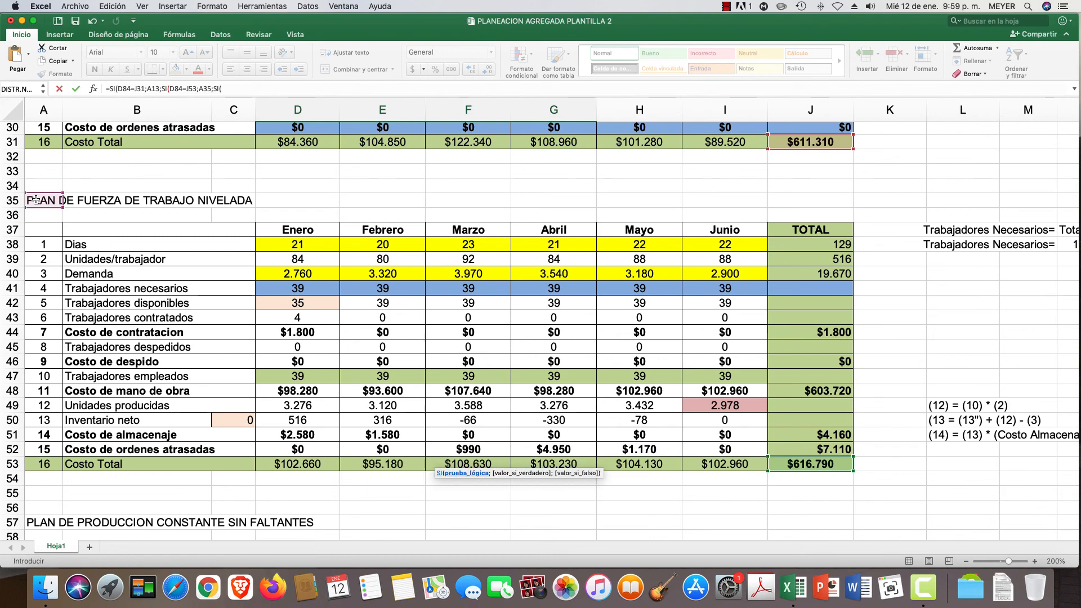
scroll(83, 330, down, 10)
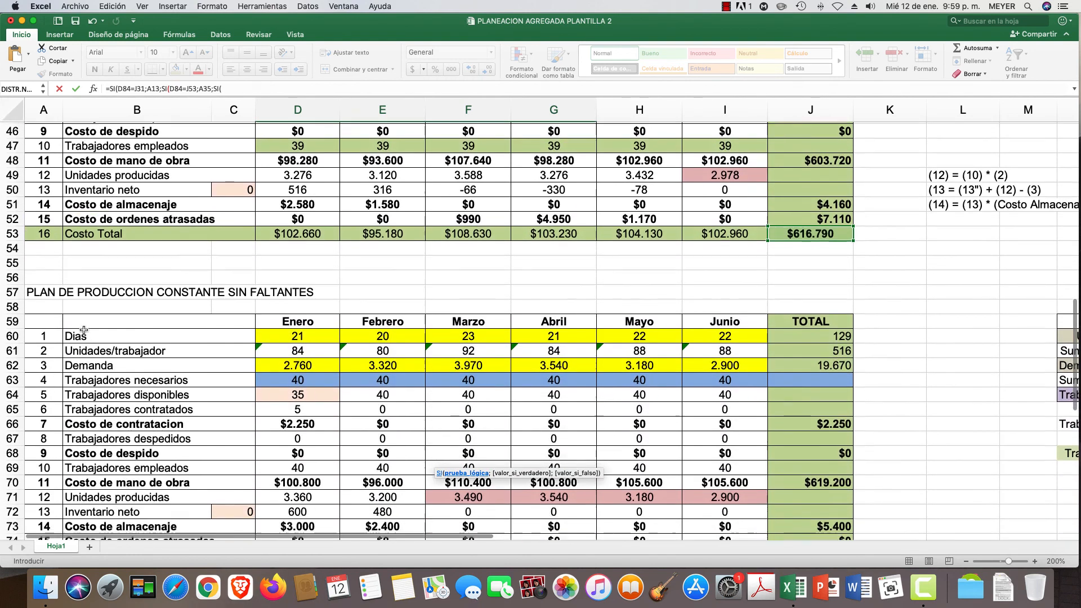
scroll(83, 331, down, 1)
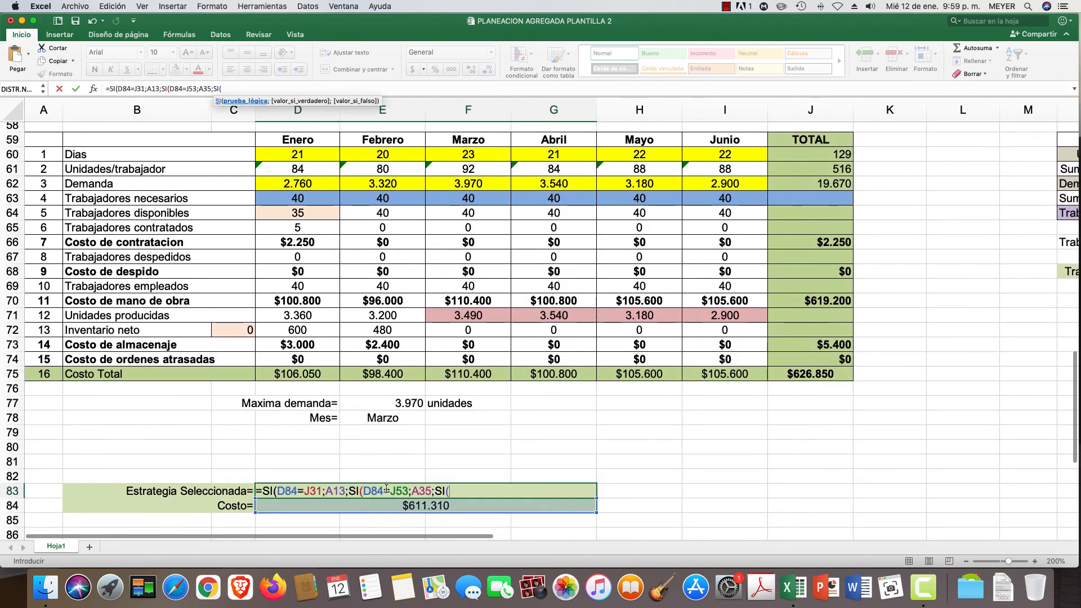
click(426, 506)
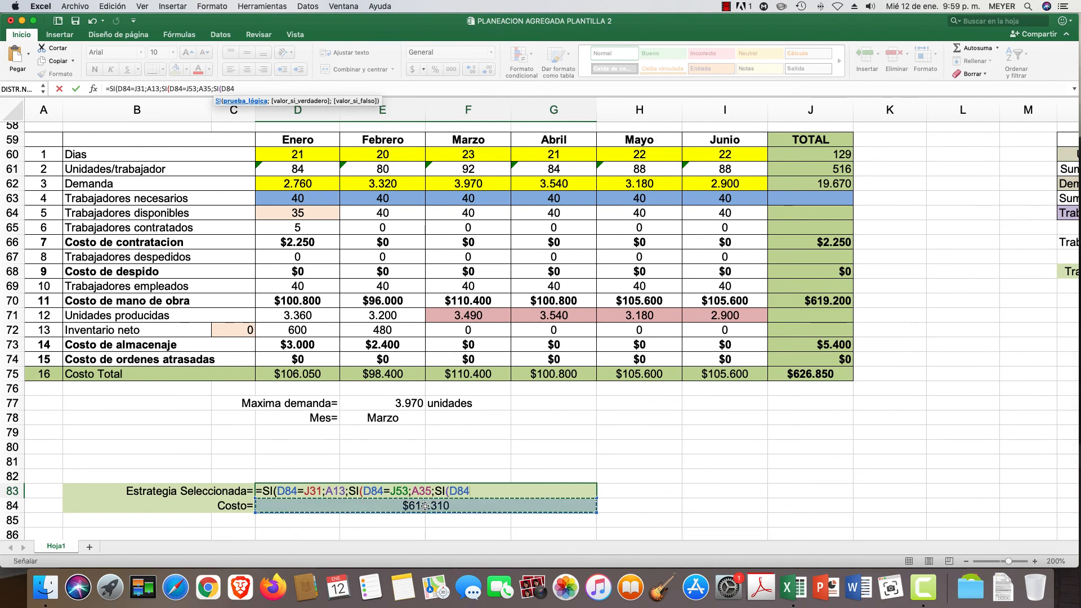
text(=)
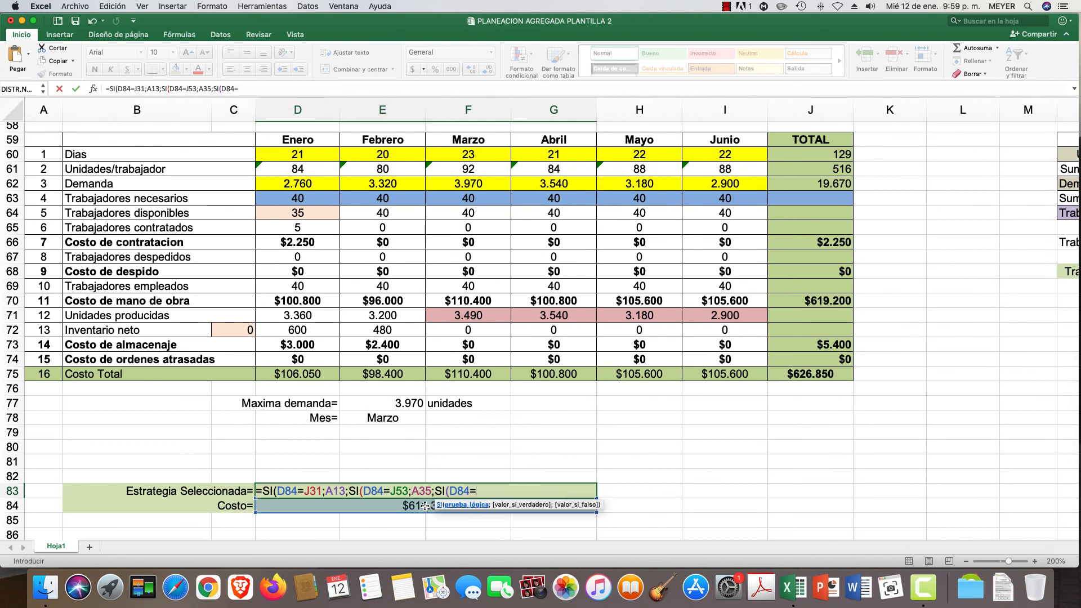
click(807, 373)
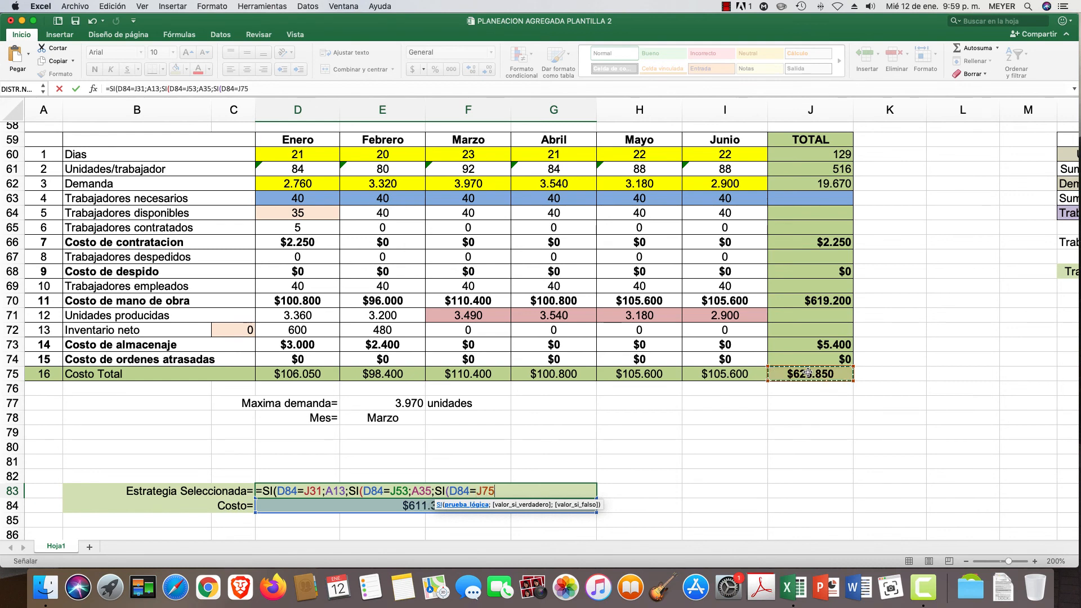
text(;)
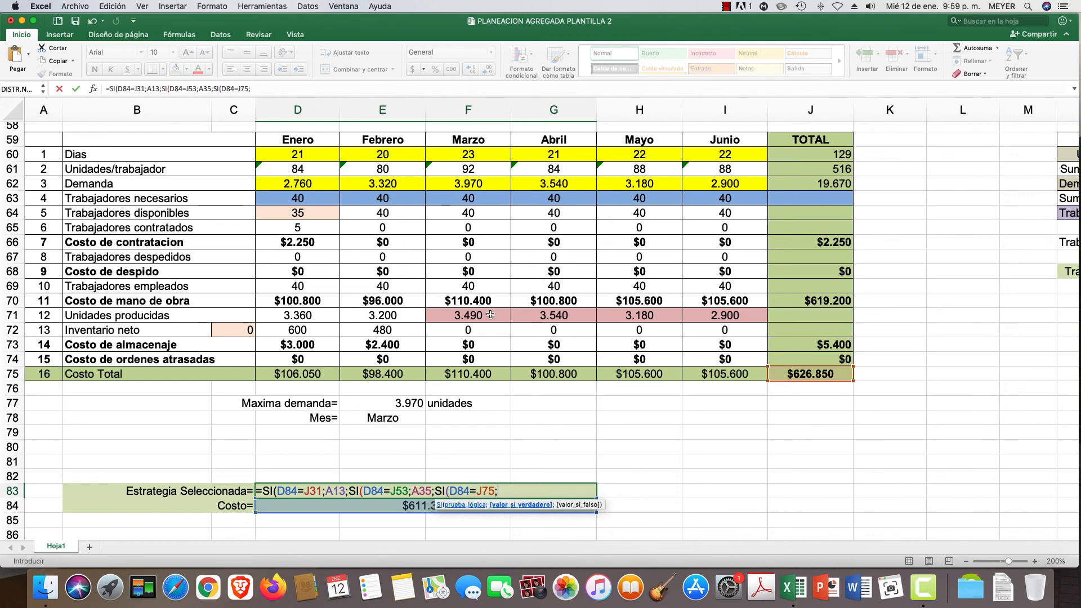
- Return the PLAN DE PRODUCCION CONSTANTE SIN FALTANTES title in A57 if true and 0 if false, then close and enter the D83 formula
scroll(337, 265, up, 3)
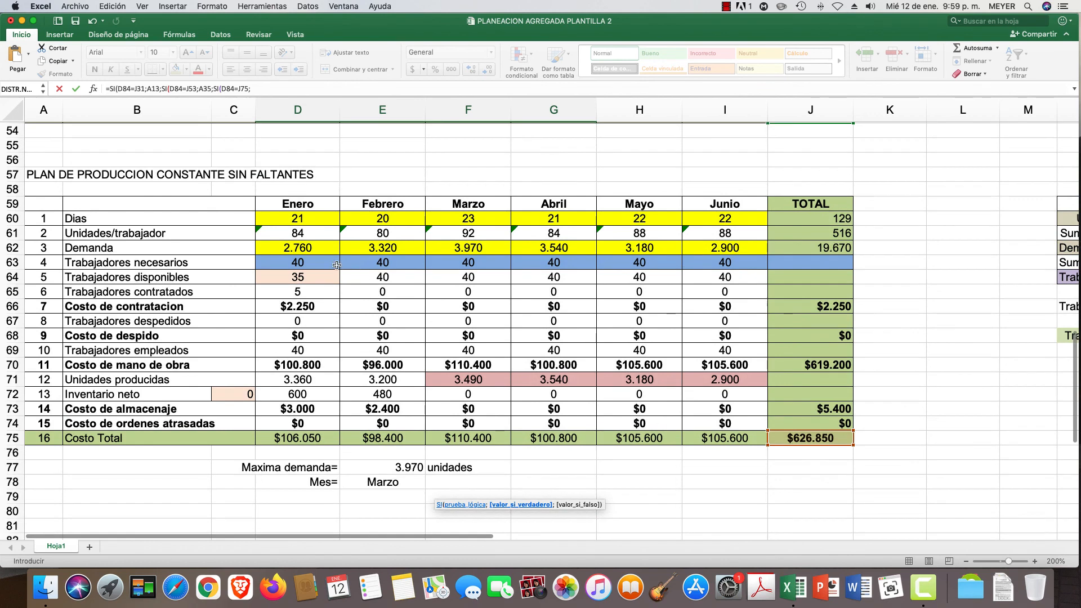
click(43, 174)
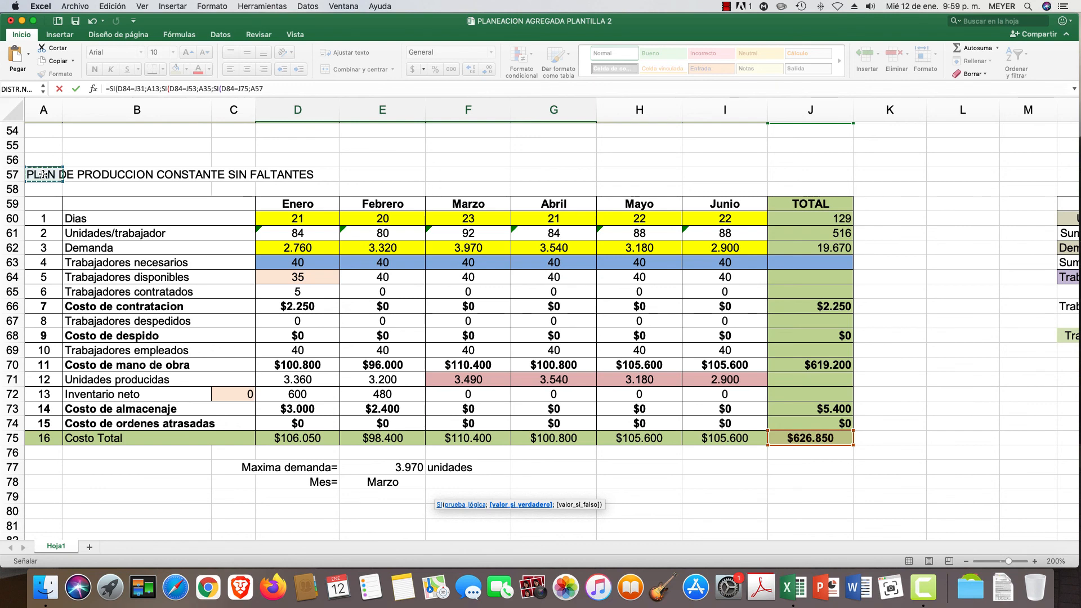
text(;)
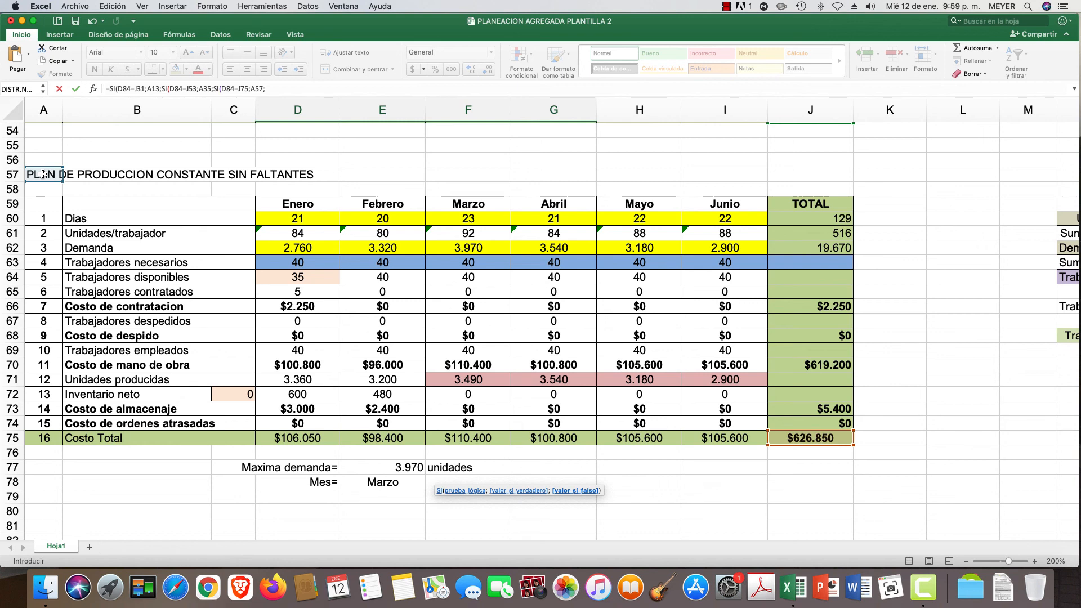
text(0)
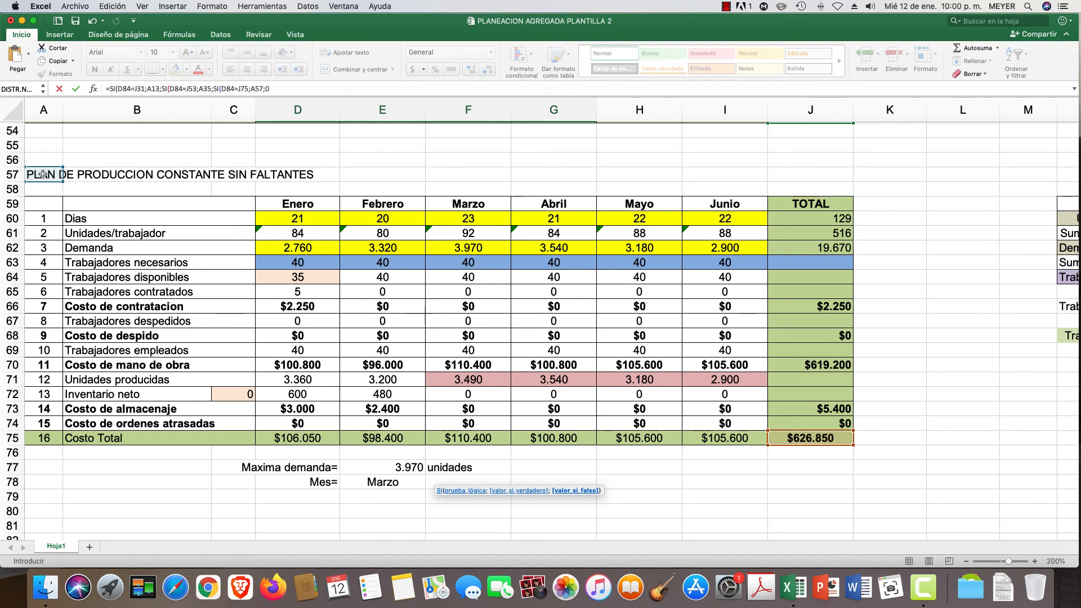
text())))
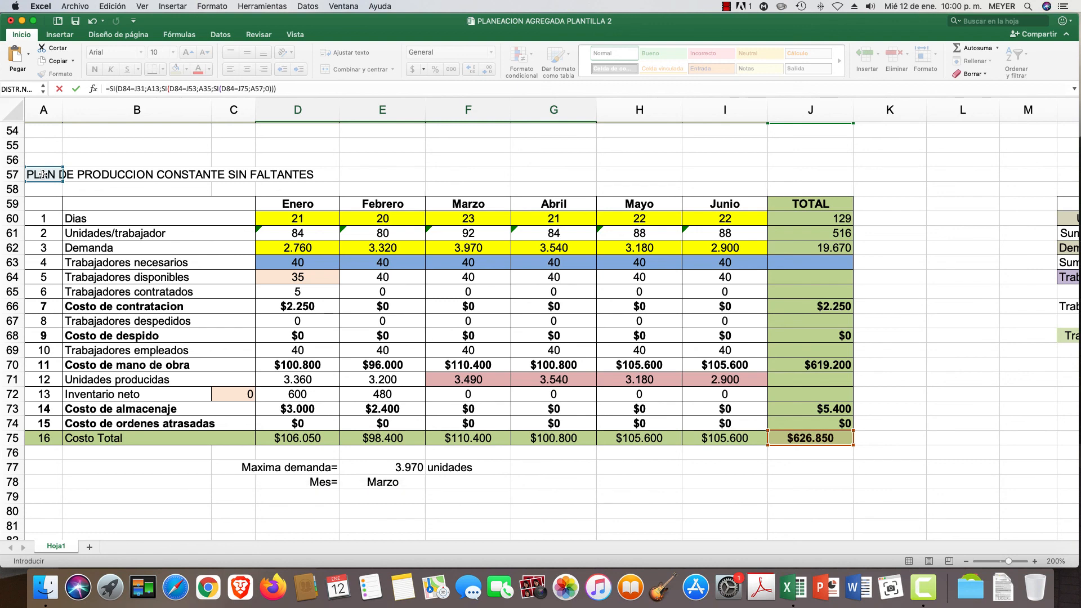
key(Return)
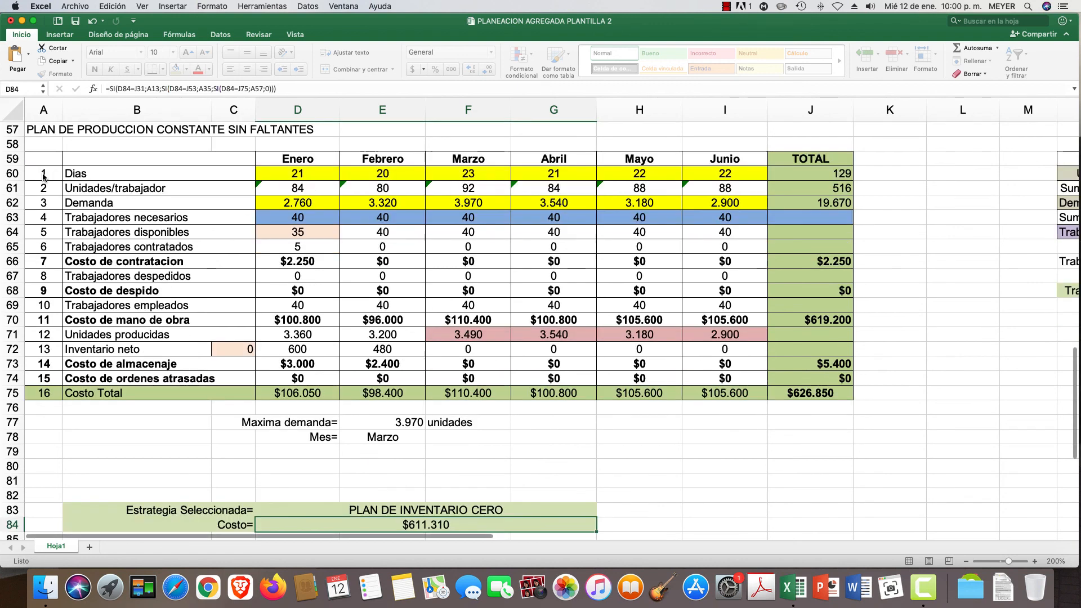
- Review the selected strategy and its cost against the input data and the three production plan tables
scroll(266, 346, down, 2)
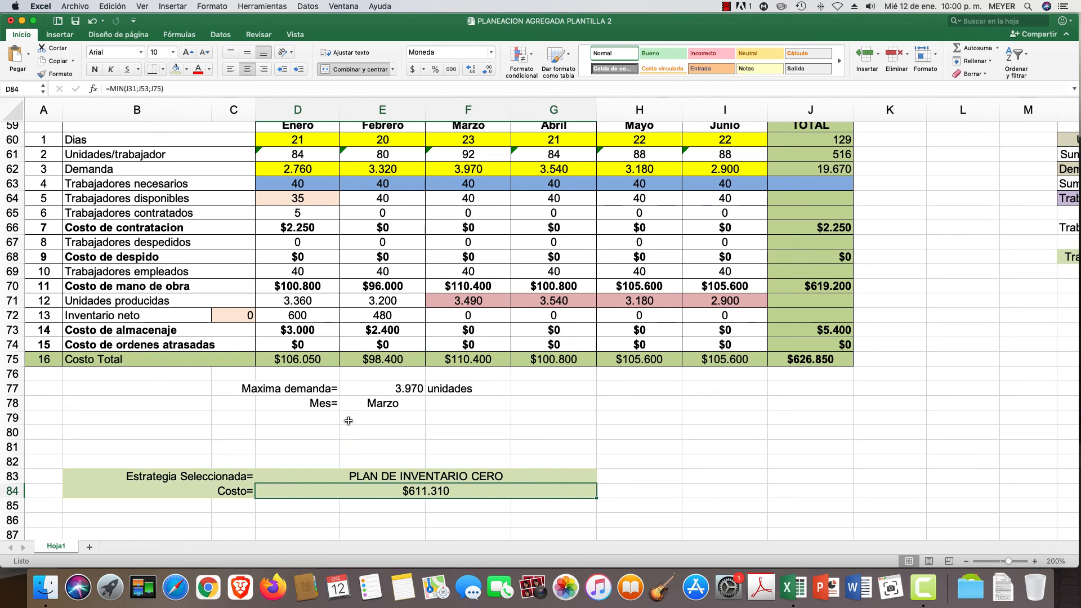
scroll(339, 402, up, 8)
scroll(339, 402, up, 20)
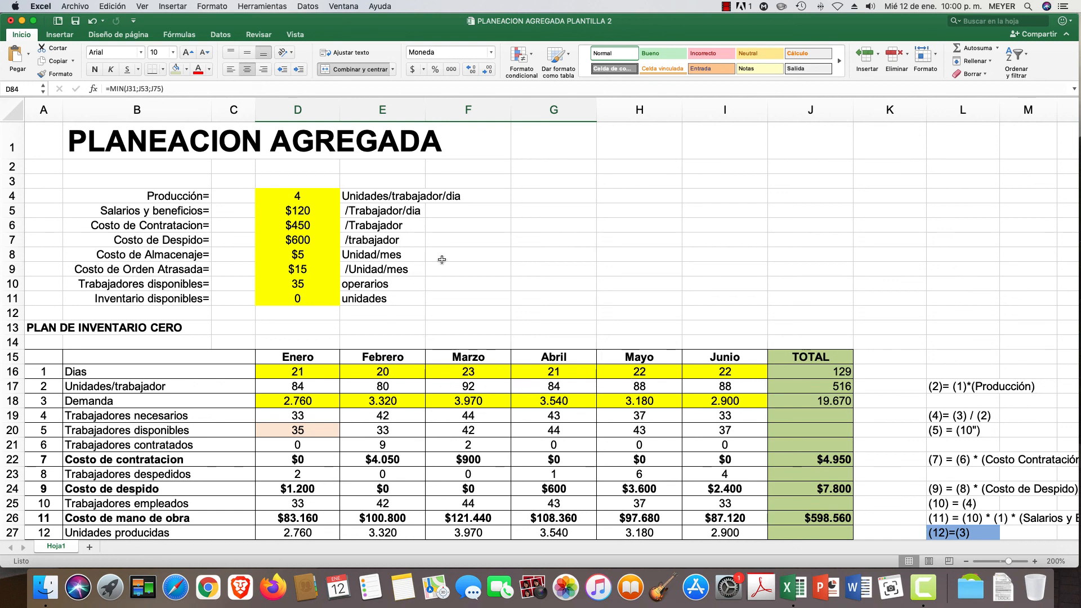
scroll(443, 260, down, 8)
scroll(443, 260, down, 6)
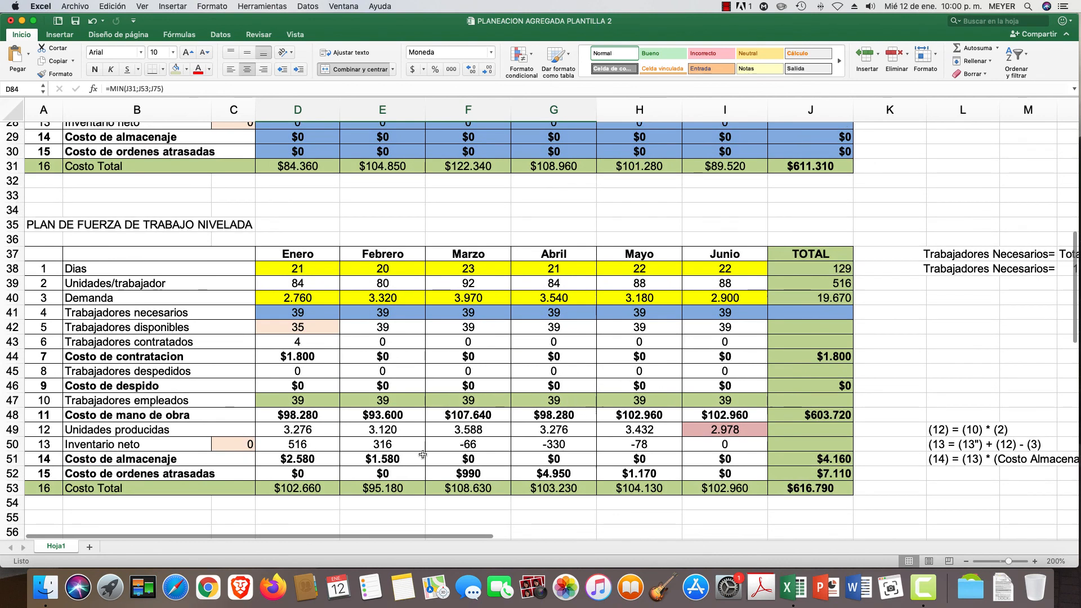
scroll(488, 432, down, 15)
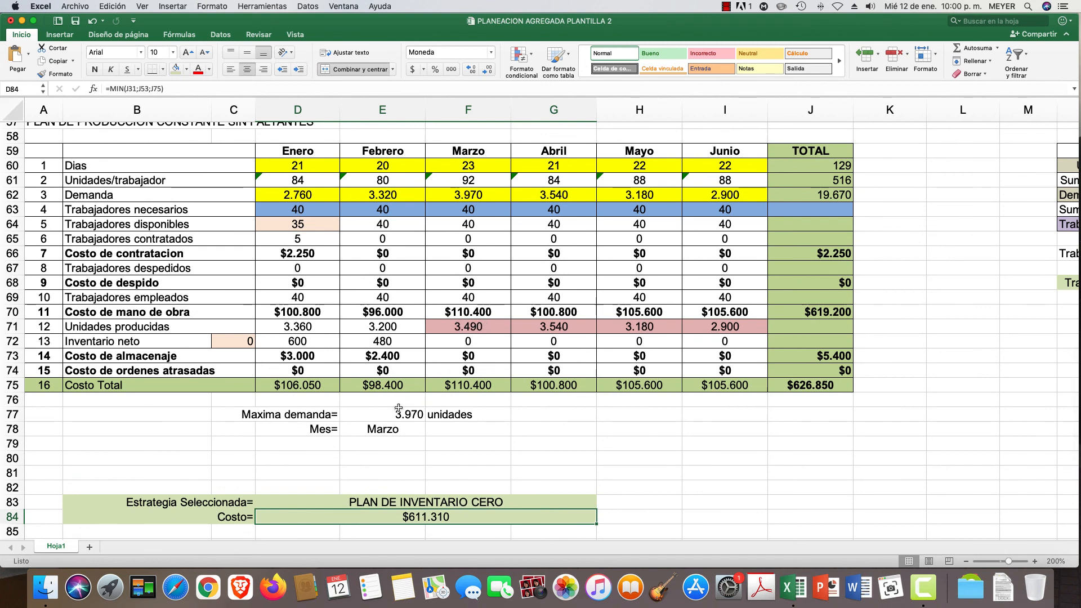
- Set the Abril demand of the zero inventory plan in G18 to 4000 units
scroll(400, 426, up, 15)
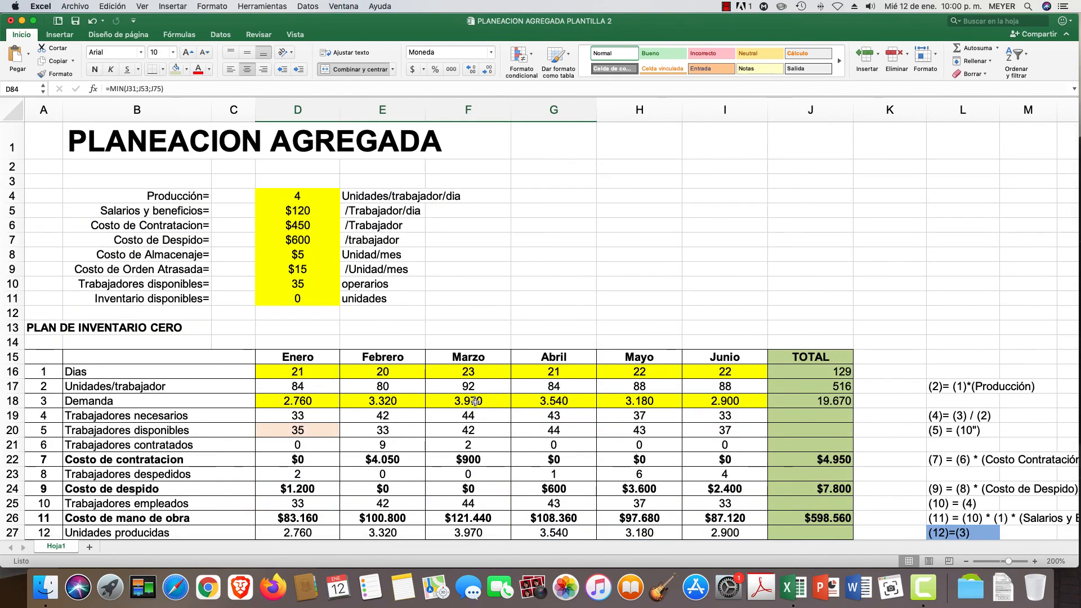
click(564, 401)
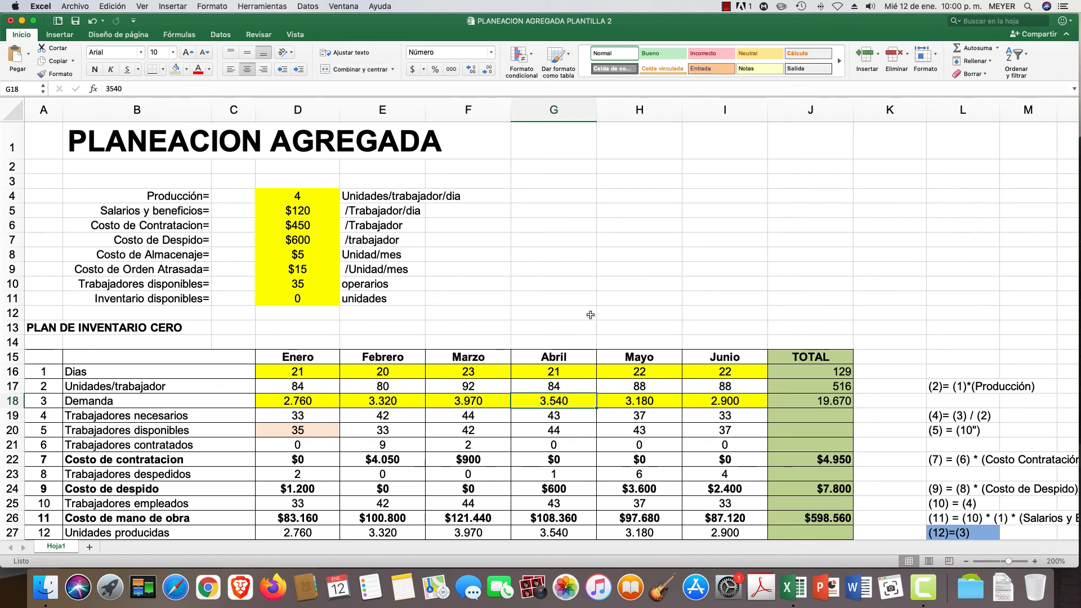
text(4.00)
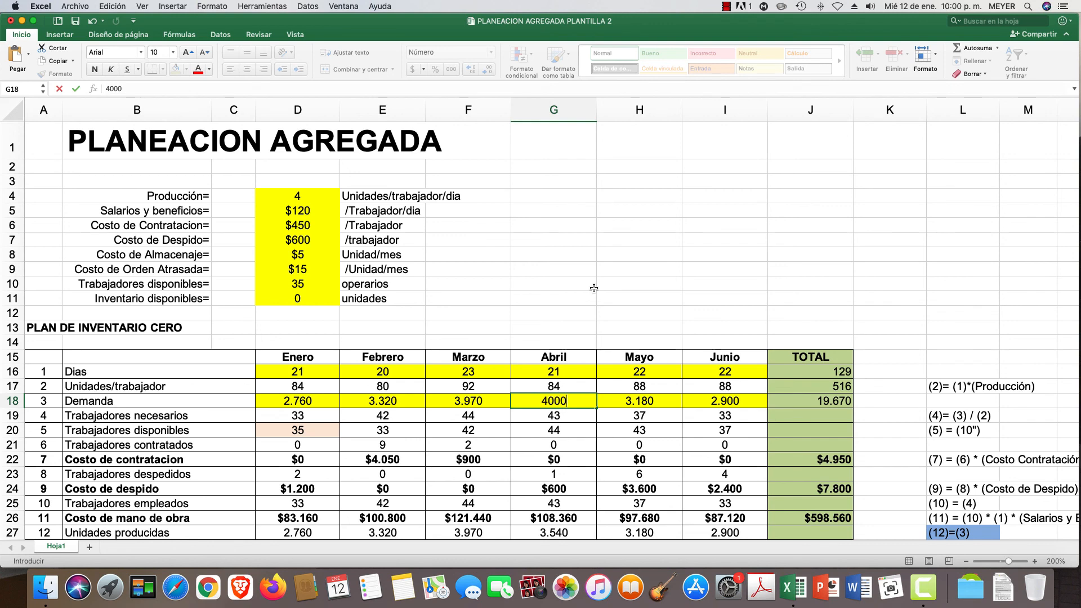
text(0)
key(Return)
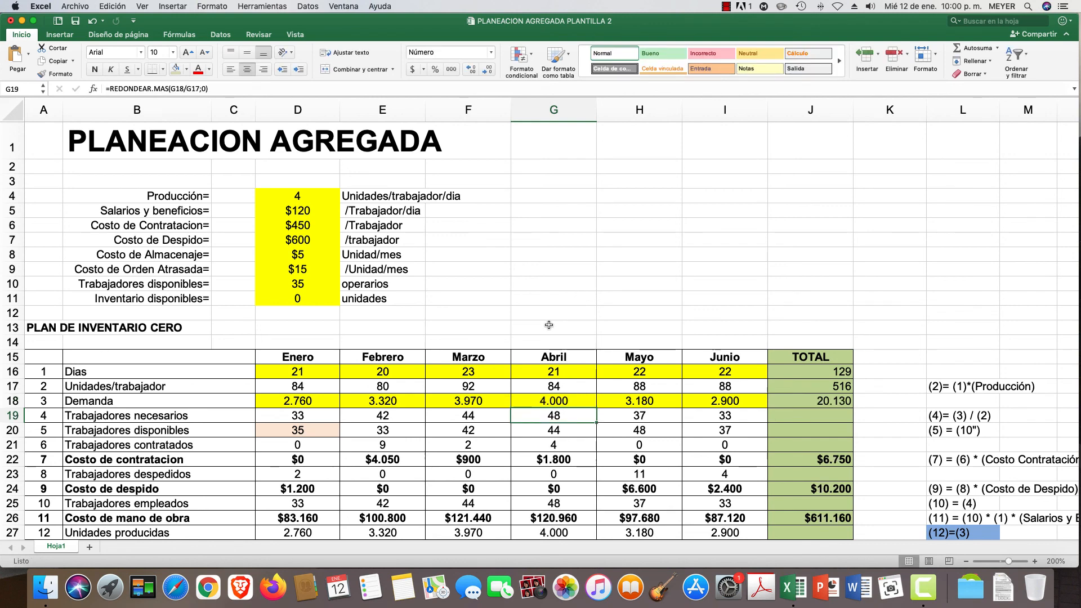
- Compare the total costs of the three production plans with the selected strategy under the 4000-unit Abril demand
scroll(549, 325, down, 6)
scroll(549, 325, down, 12)
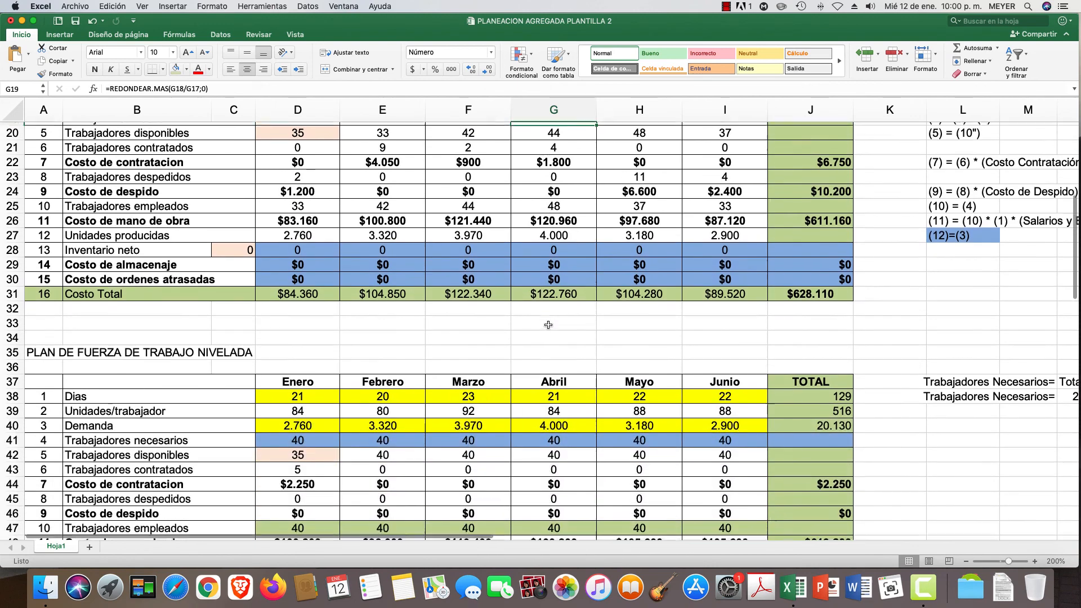
scroll(549, 325, down, 5)
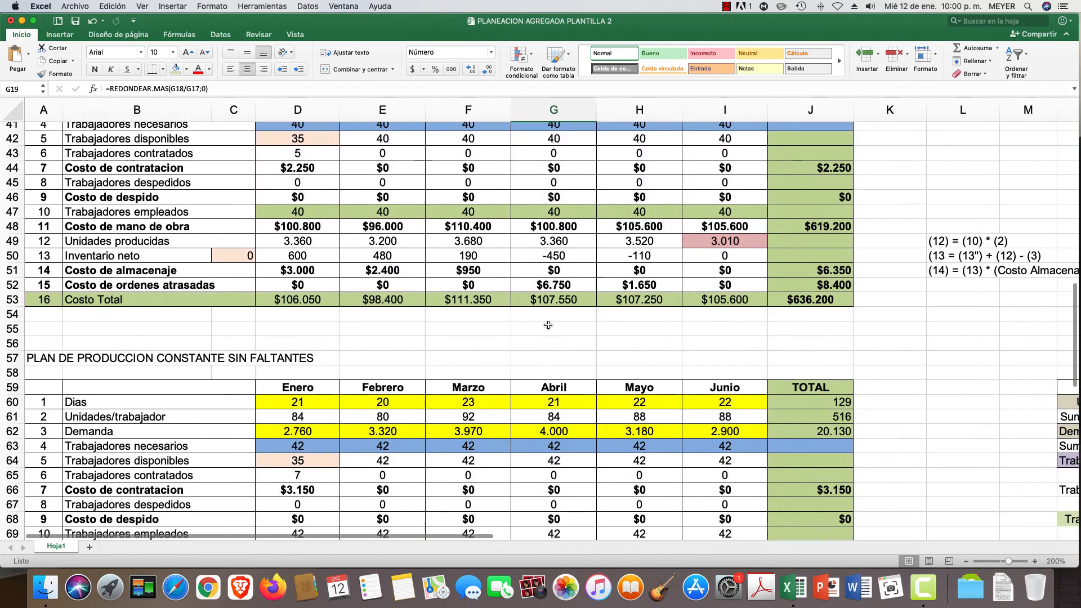
scroll(551, 312, up, 7)
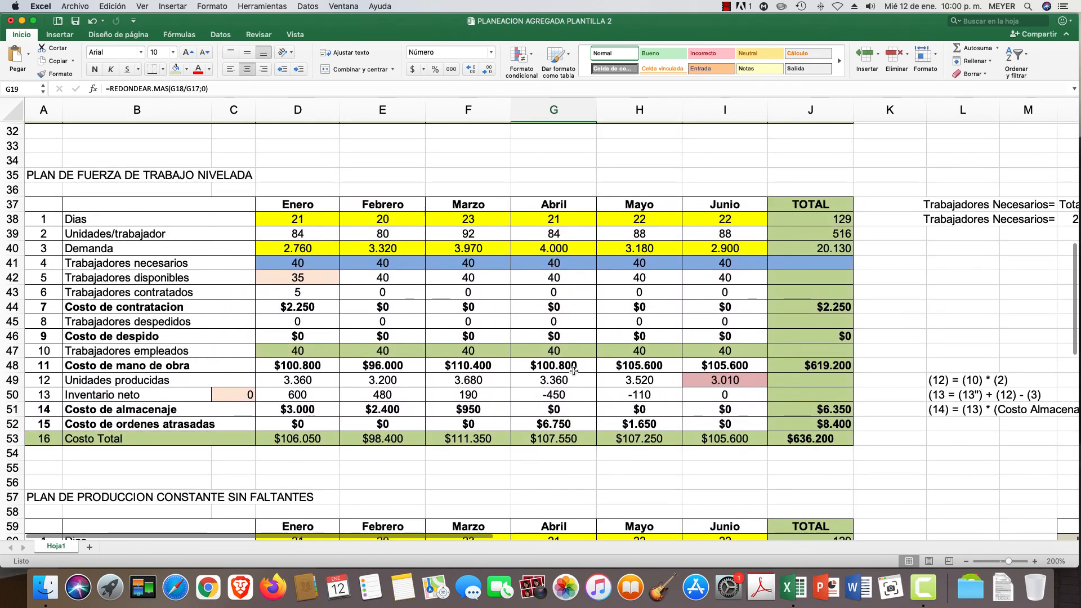
scroll(585, 383, up, 3)
scroll(584, 383, up, 2)
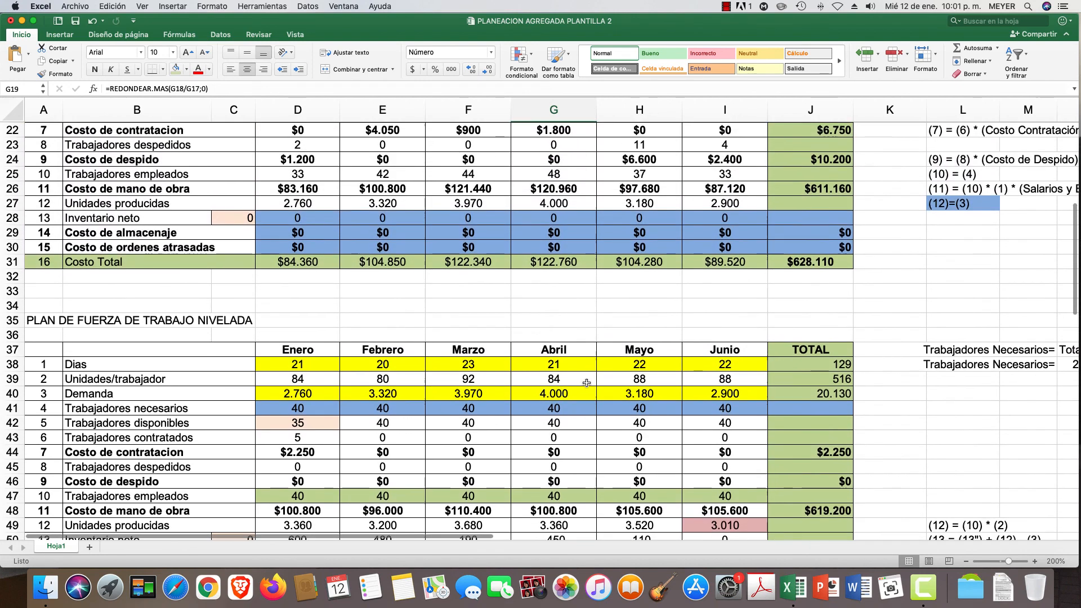
scroll(784, 278, right, 1)
scroll(783, 278, up, 3)
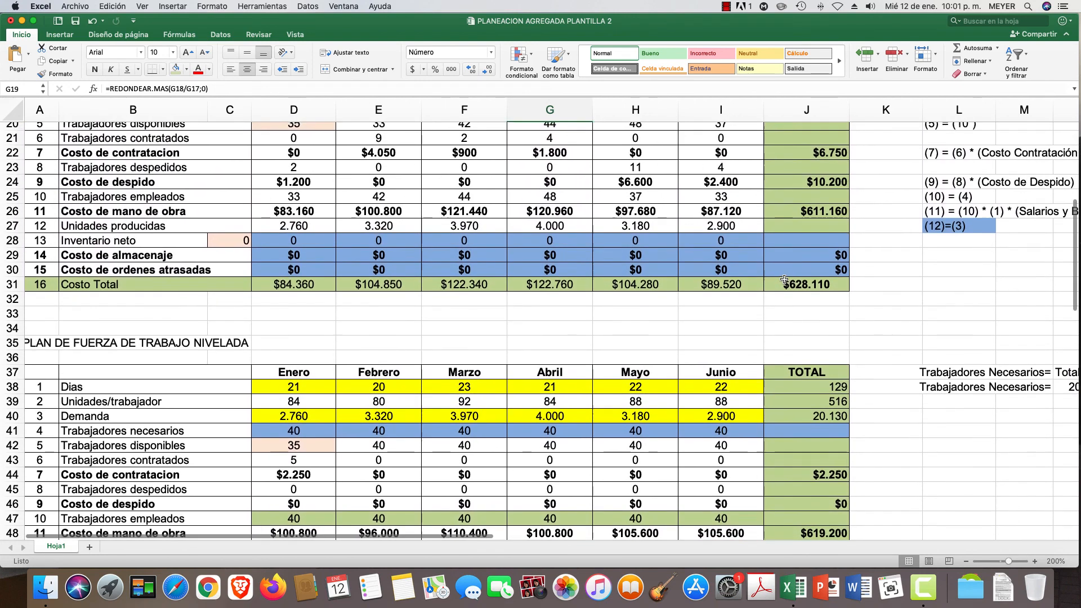
scroll(788, 283, down, 8)
scroll(788, 283, down, 10)
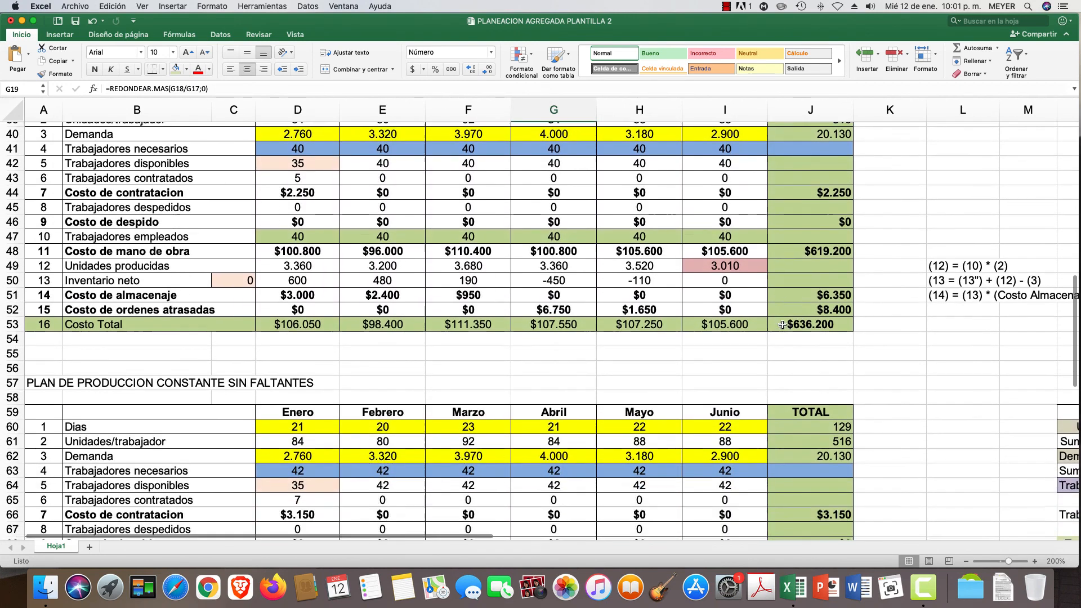
scroll(769, 336, down, 1)
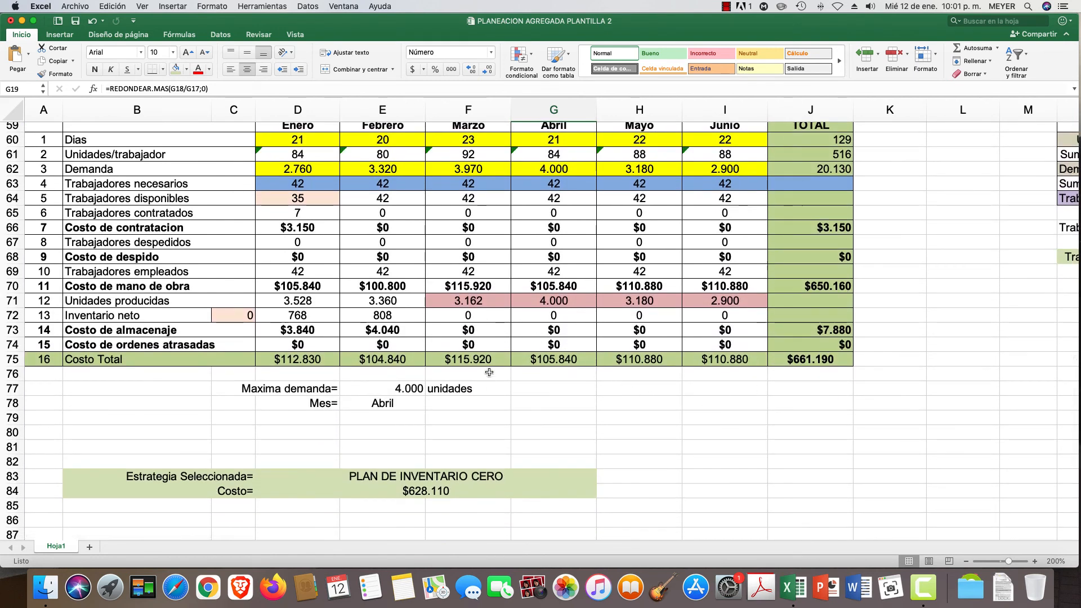
- Fill the Febrero units-produced formula from E71 into the Marzo cell F71 of the constant production plan
click(378, 302)
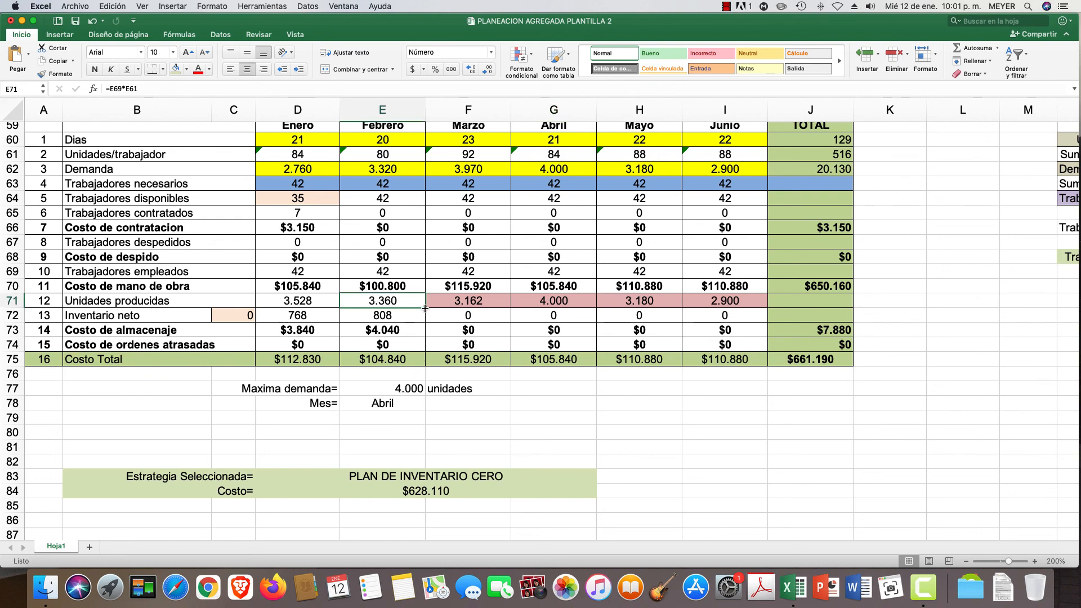
drag(425, 308, 507, 307)
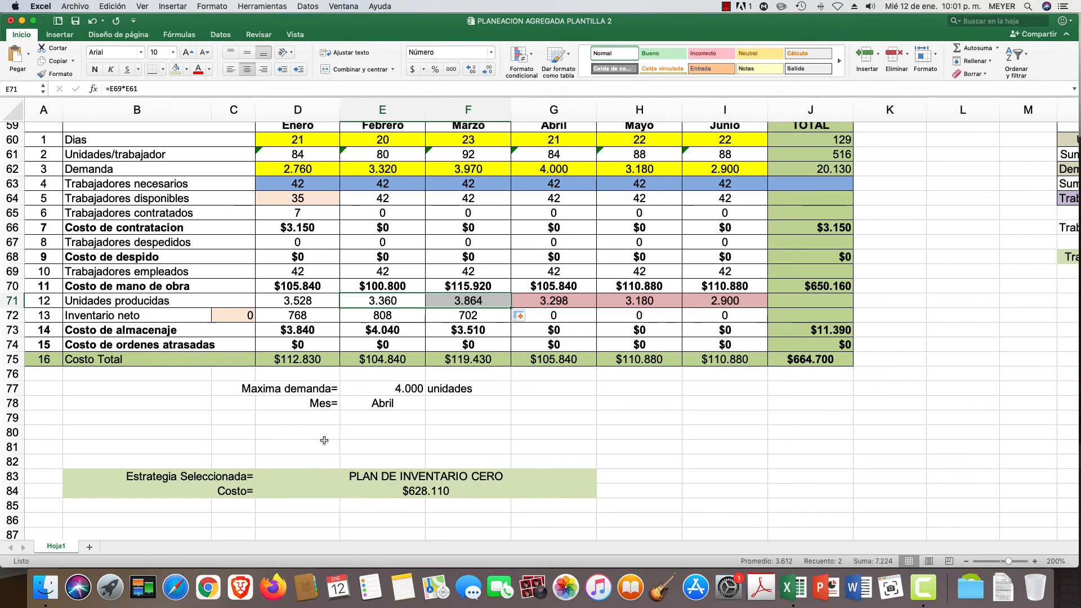
- Undo the formula fill in F71 and the Abril demand change in G18, restoring the demand to 3540 units
scroll(324, 439, up, 20)
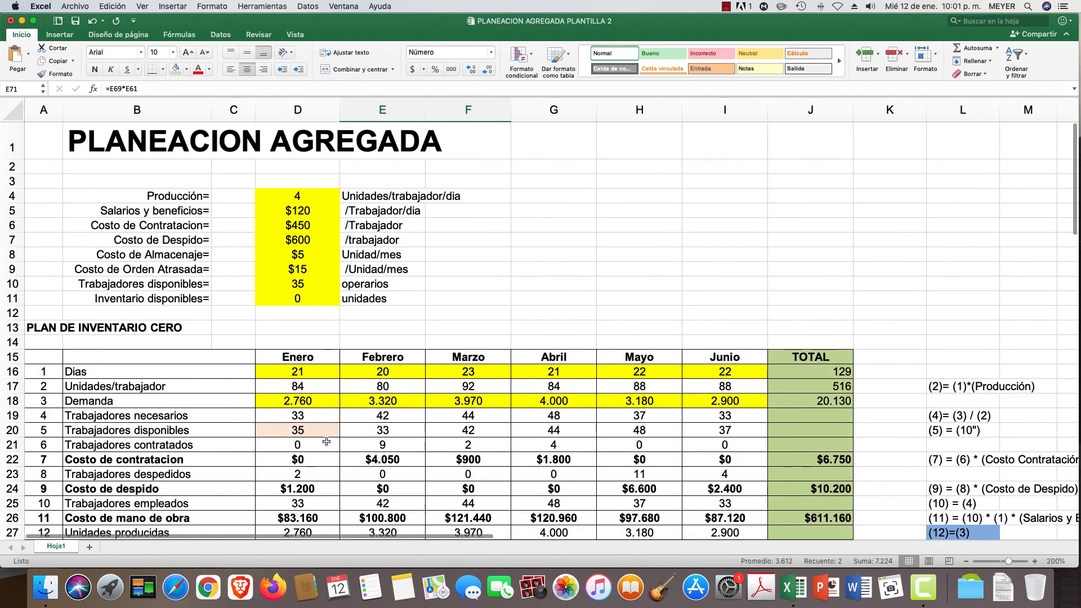
click(92, 21)
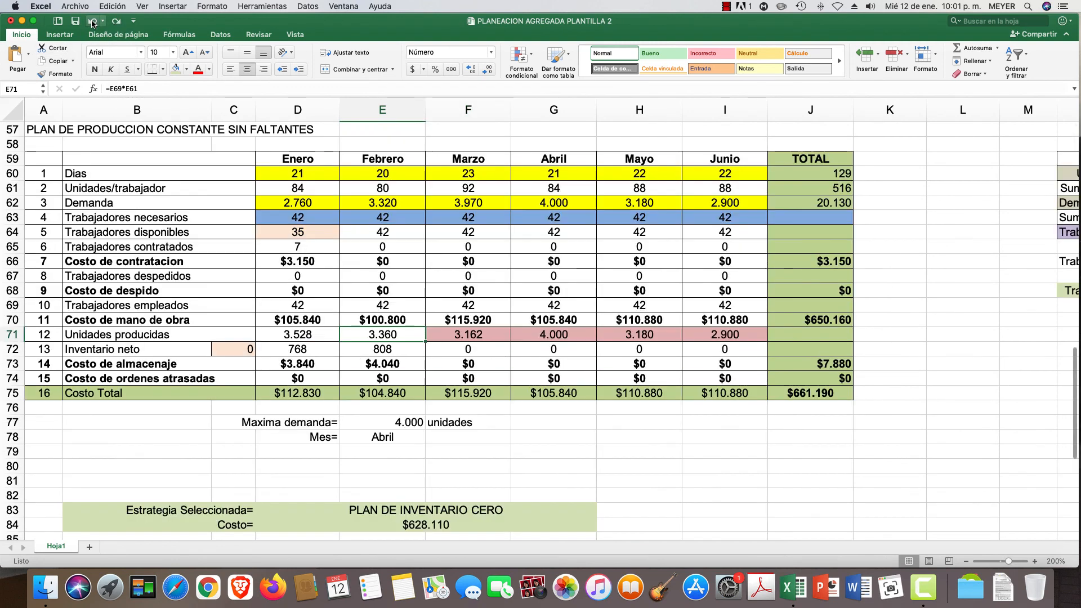
click(90, 21)
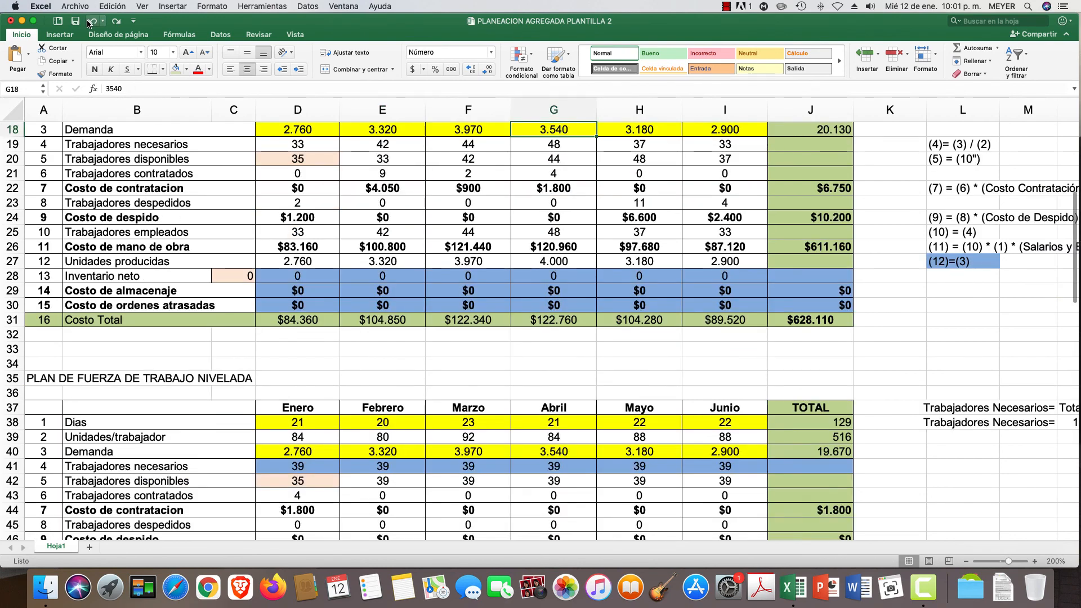
- Set the Costo de Despido input in D7 to $1,000 per worker
scroll(195, 255, up, 6)
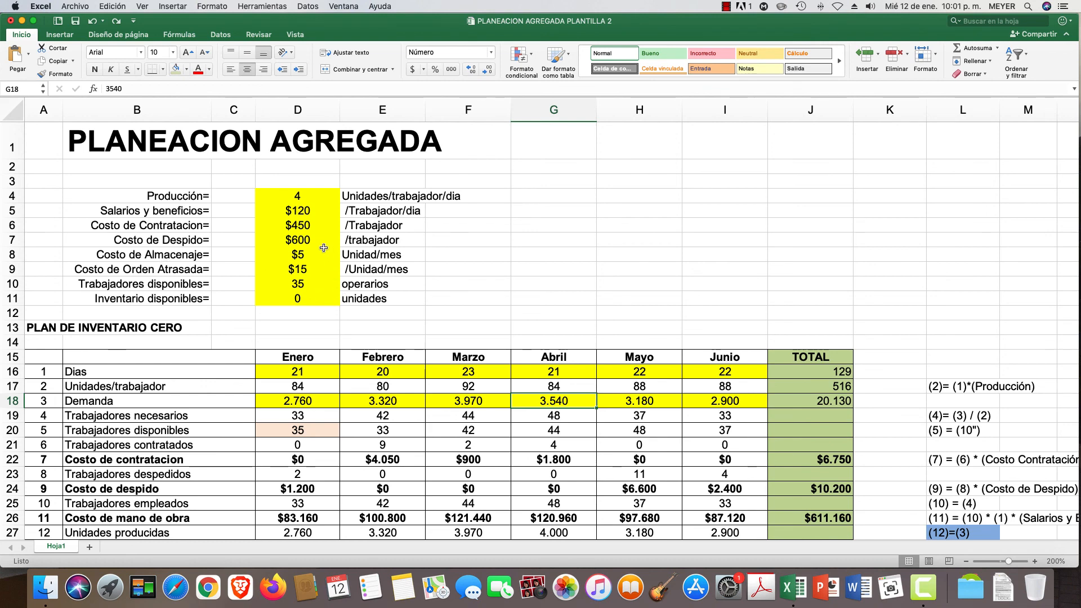
click(297, 240)
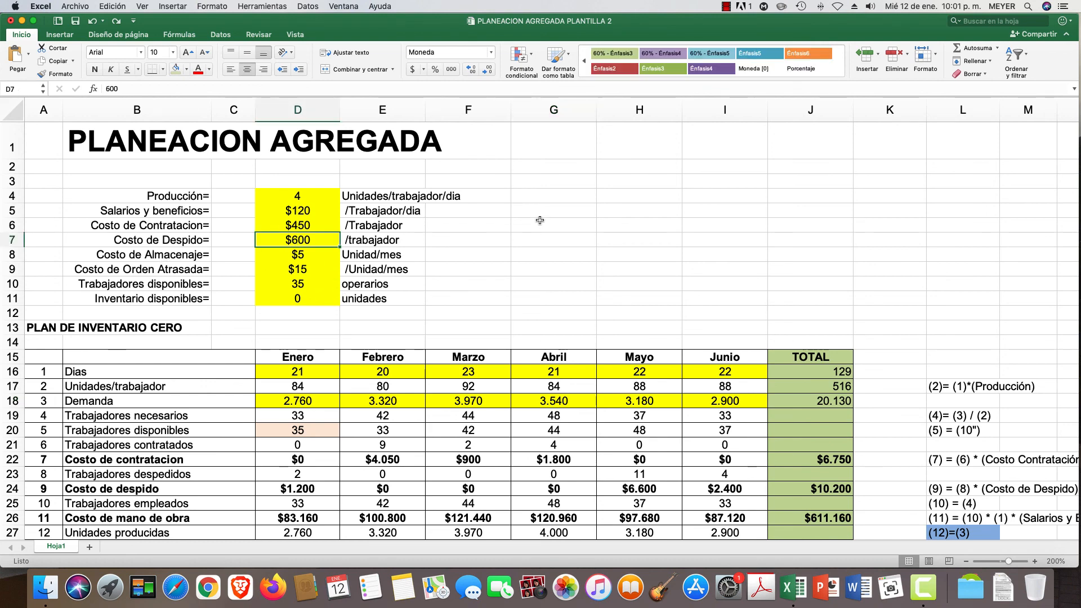
text(10)
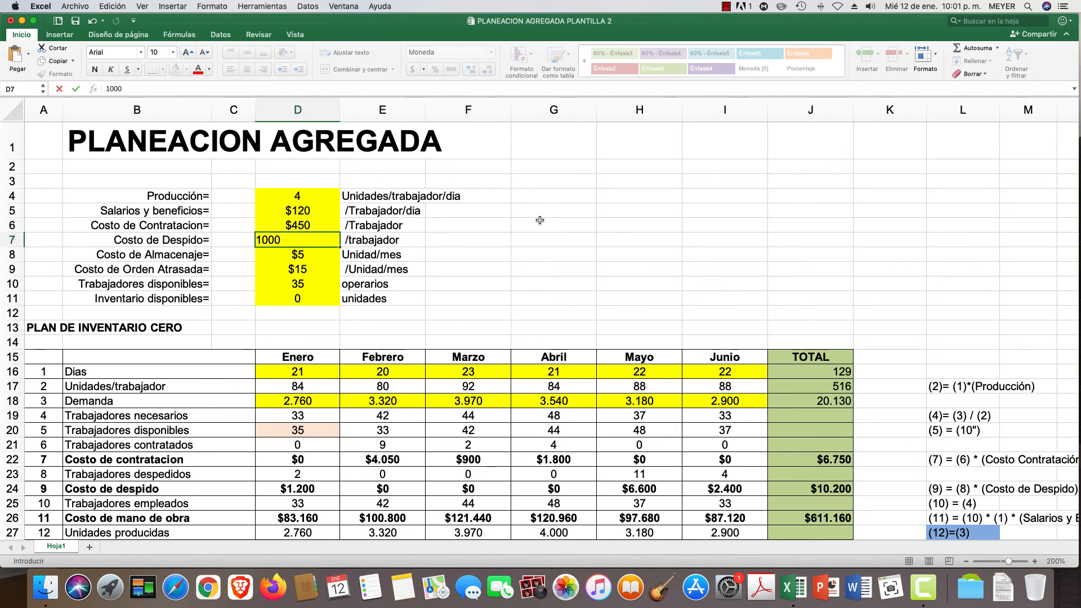
key(Return)
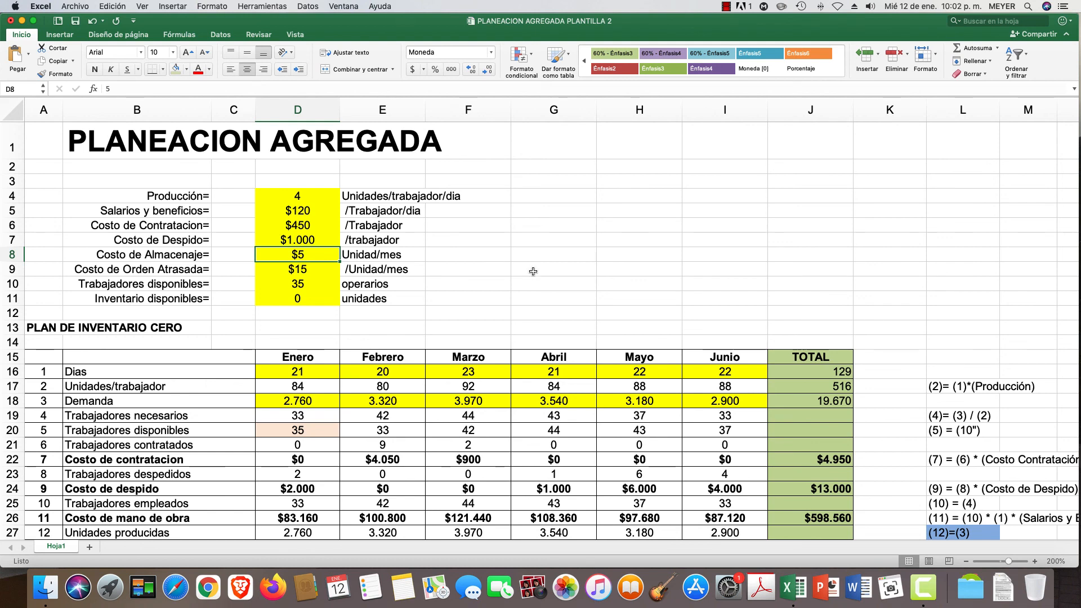
- Review the three plans' total costs and the selected strategy with its cost under the new layoff cost
scroll(532, 272, down, 3)
scroll(533, 272, down, 6)
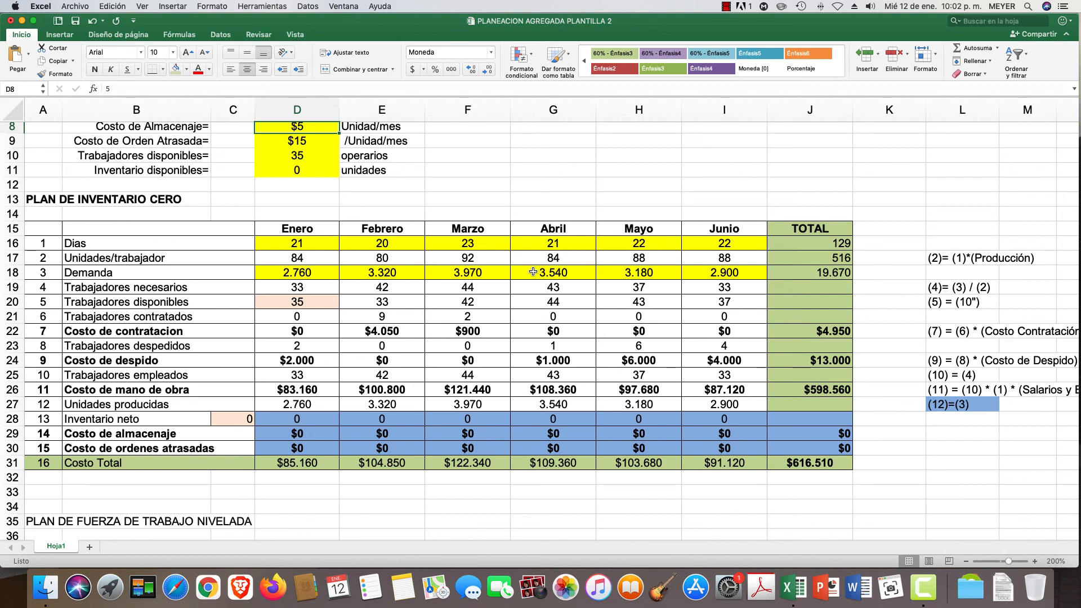
scroll(533, 271, up, 2)
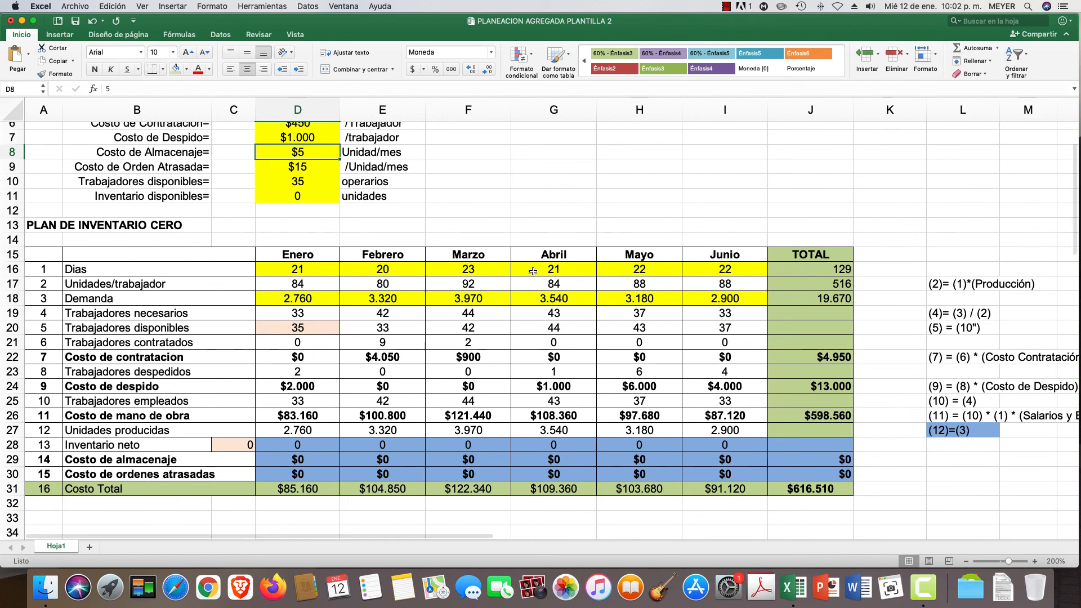
scroll(622, 329, down, 10)
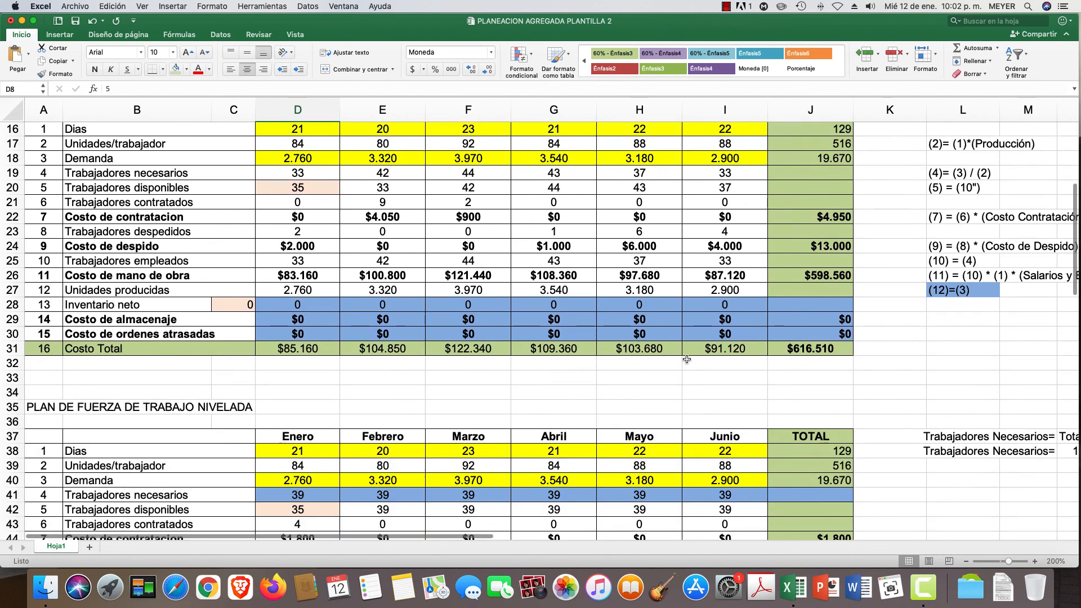
scroll(621, 329, down, 12)
scroll(605, 352, down, 5)
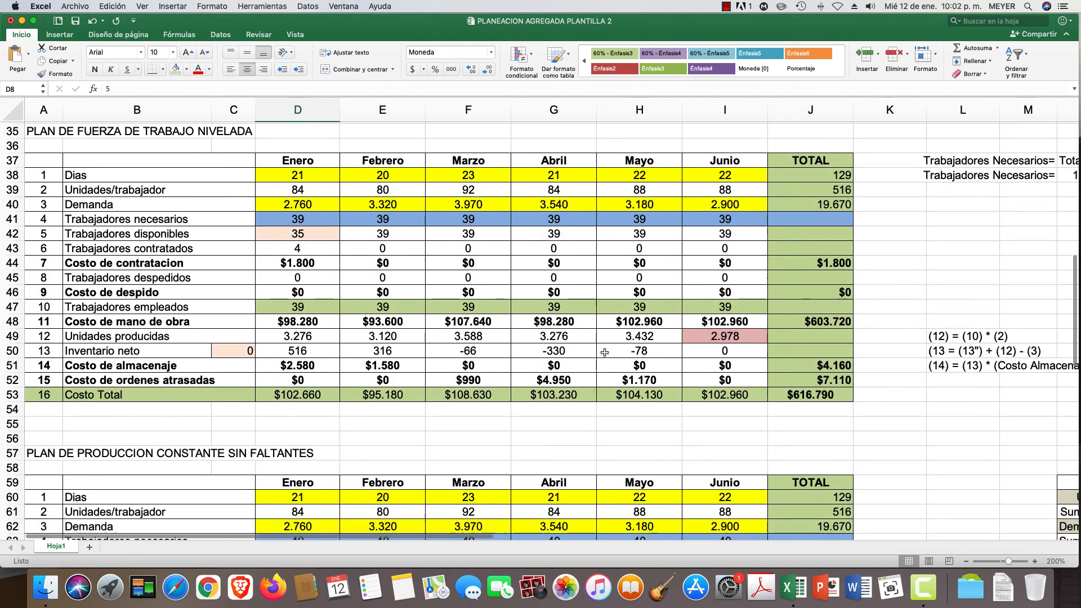
scroll(730, 320, up, 10)
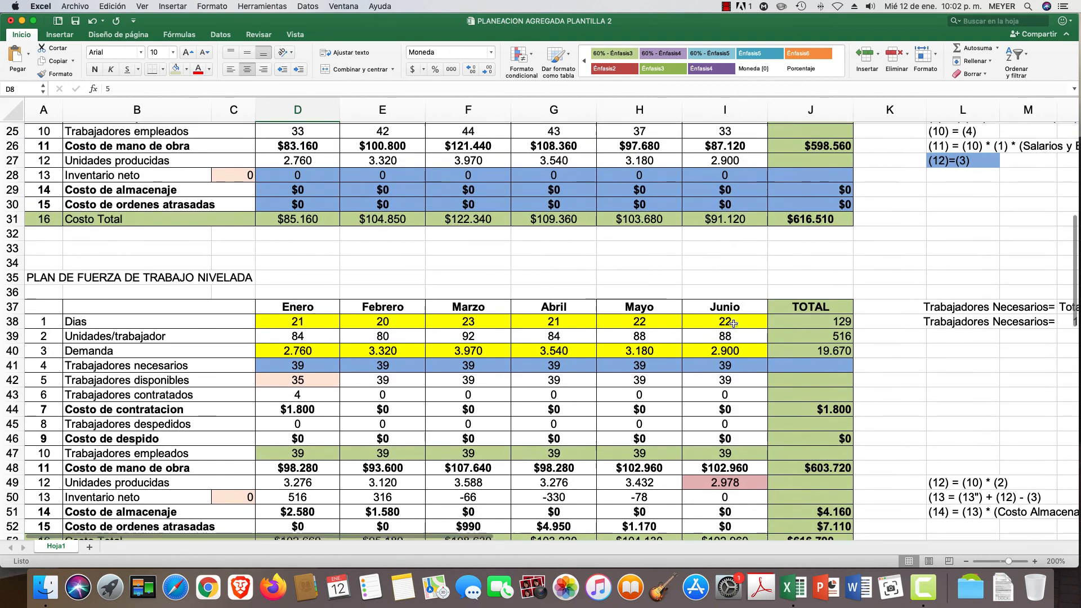
scroll(791, 416, down, 6)
scroll(754, 422, down, 20)
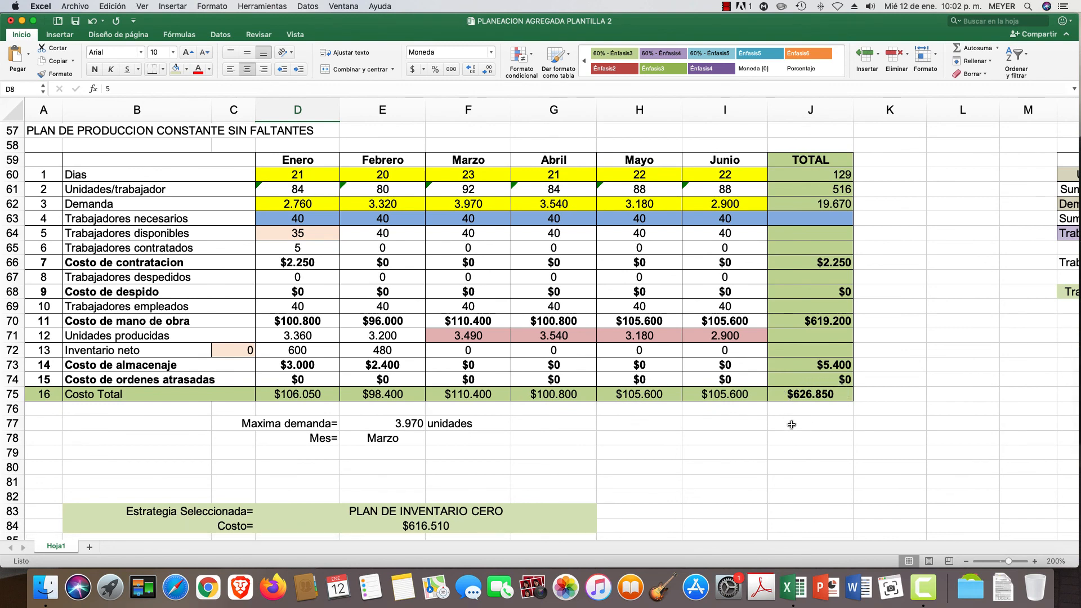
scroll(791, 423, down, 4)
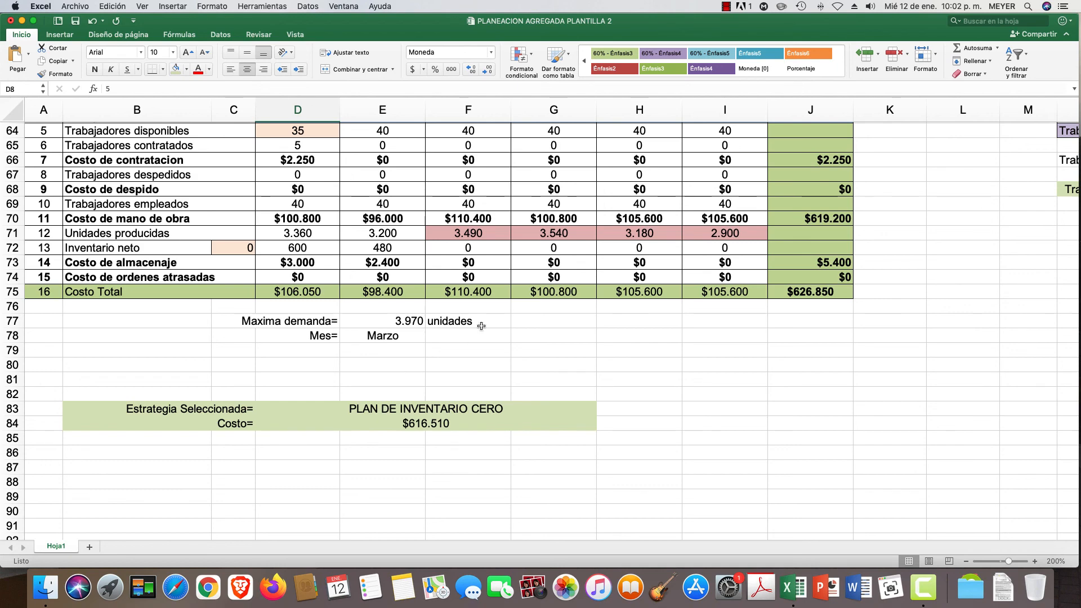
scroll(456, 234, up, 5)
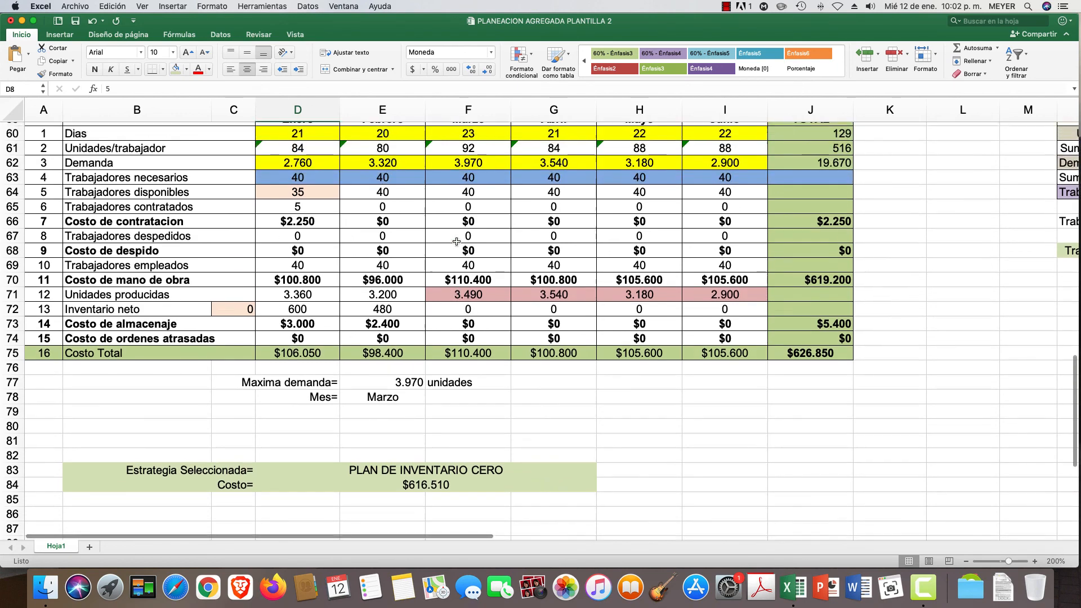
scroll(465, 302, up, 20)
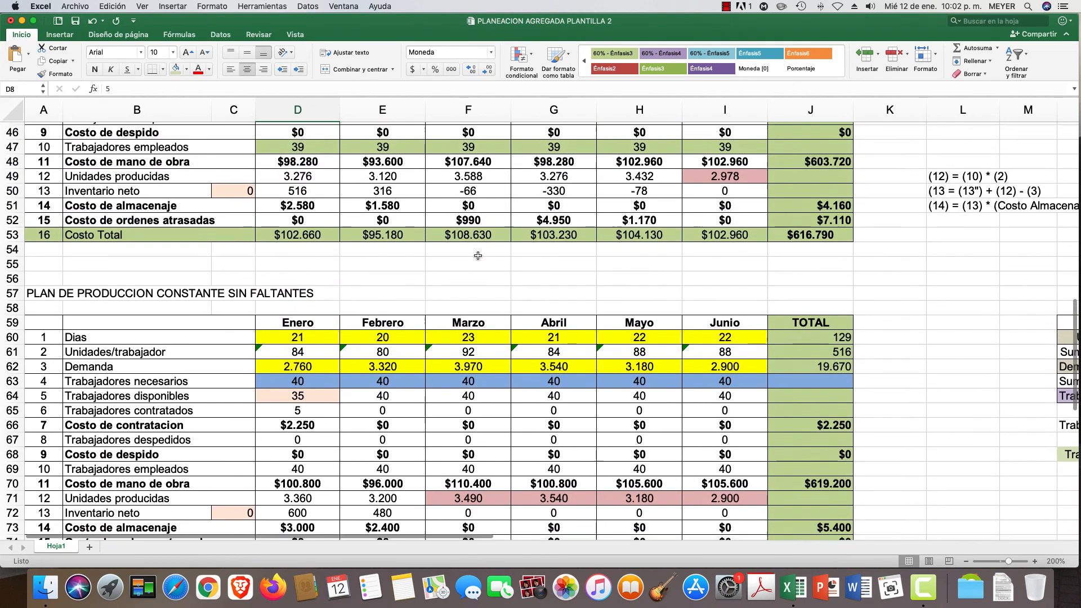
scroll(477, 255, up, 5)
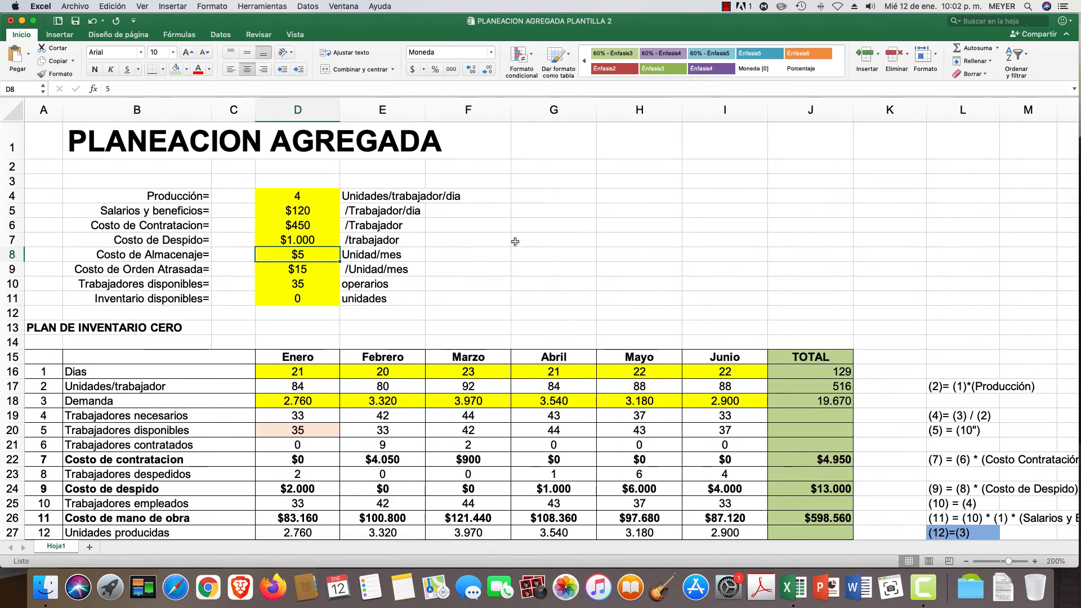
click(924, 592)
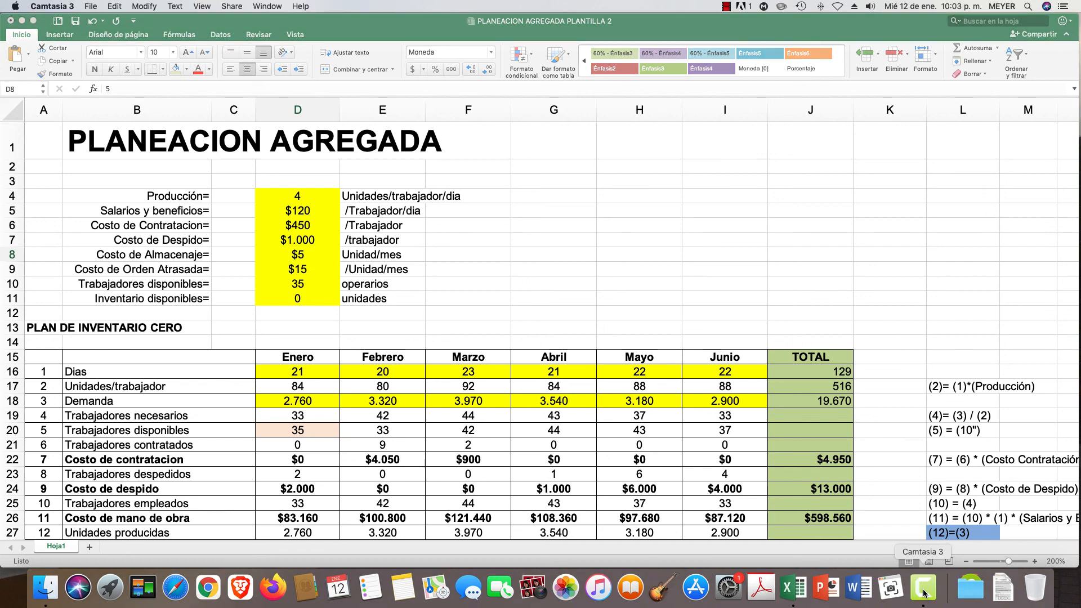
click(88, 7)
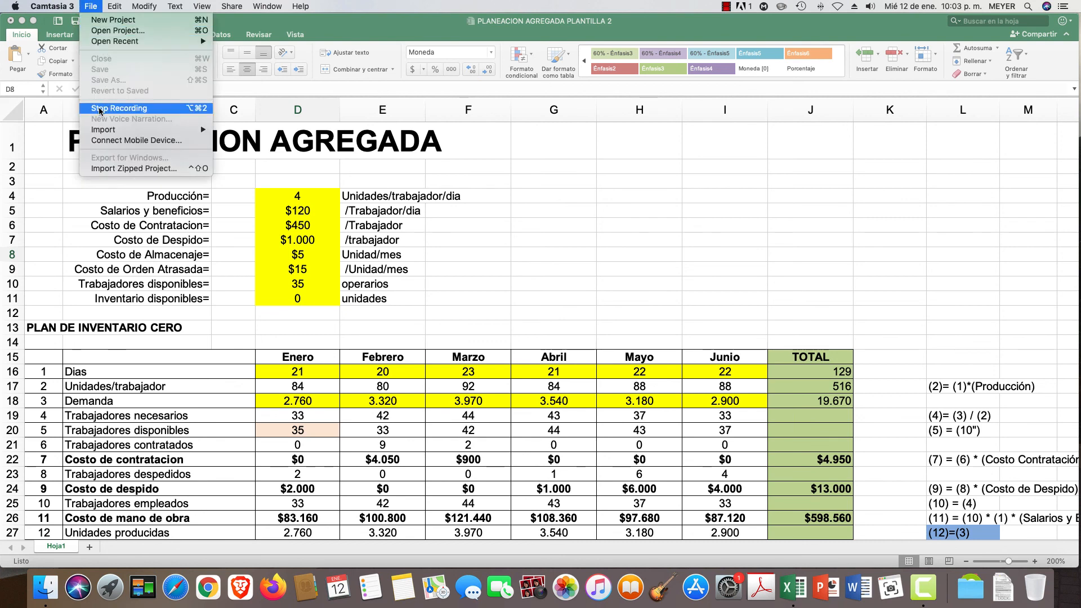